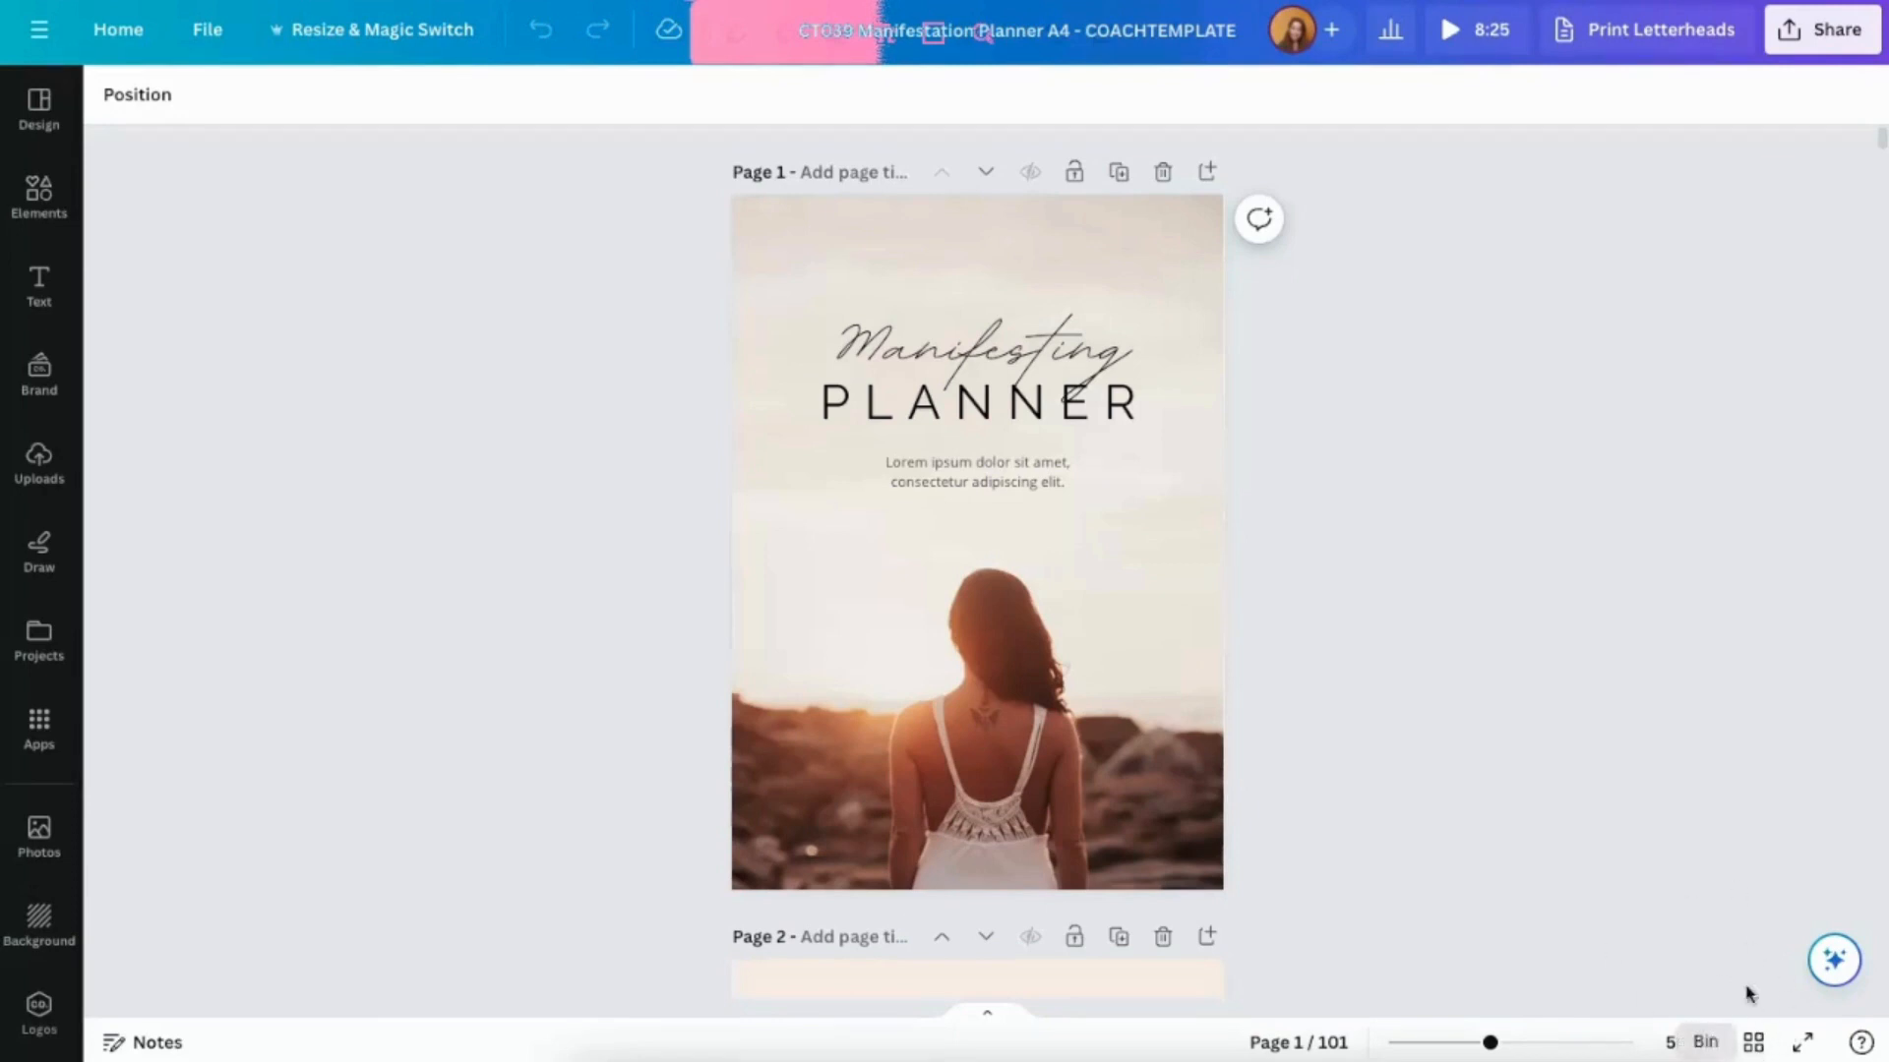
Show all pages of the planner template in grid view and create a new blank Document (A4 Portrait) design.
click(1754, 1045)
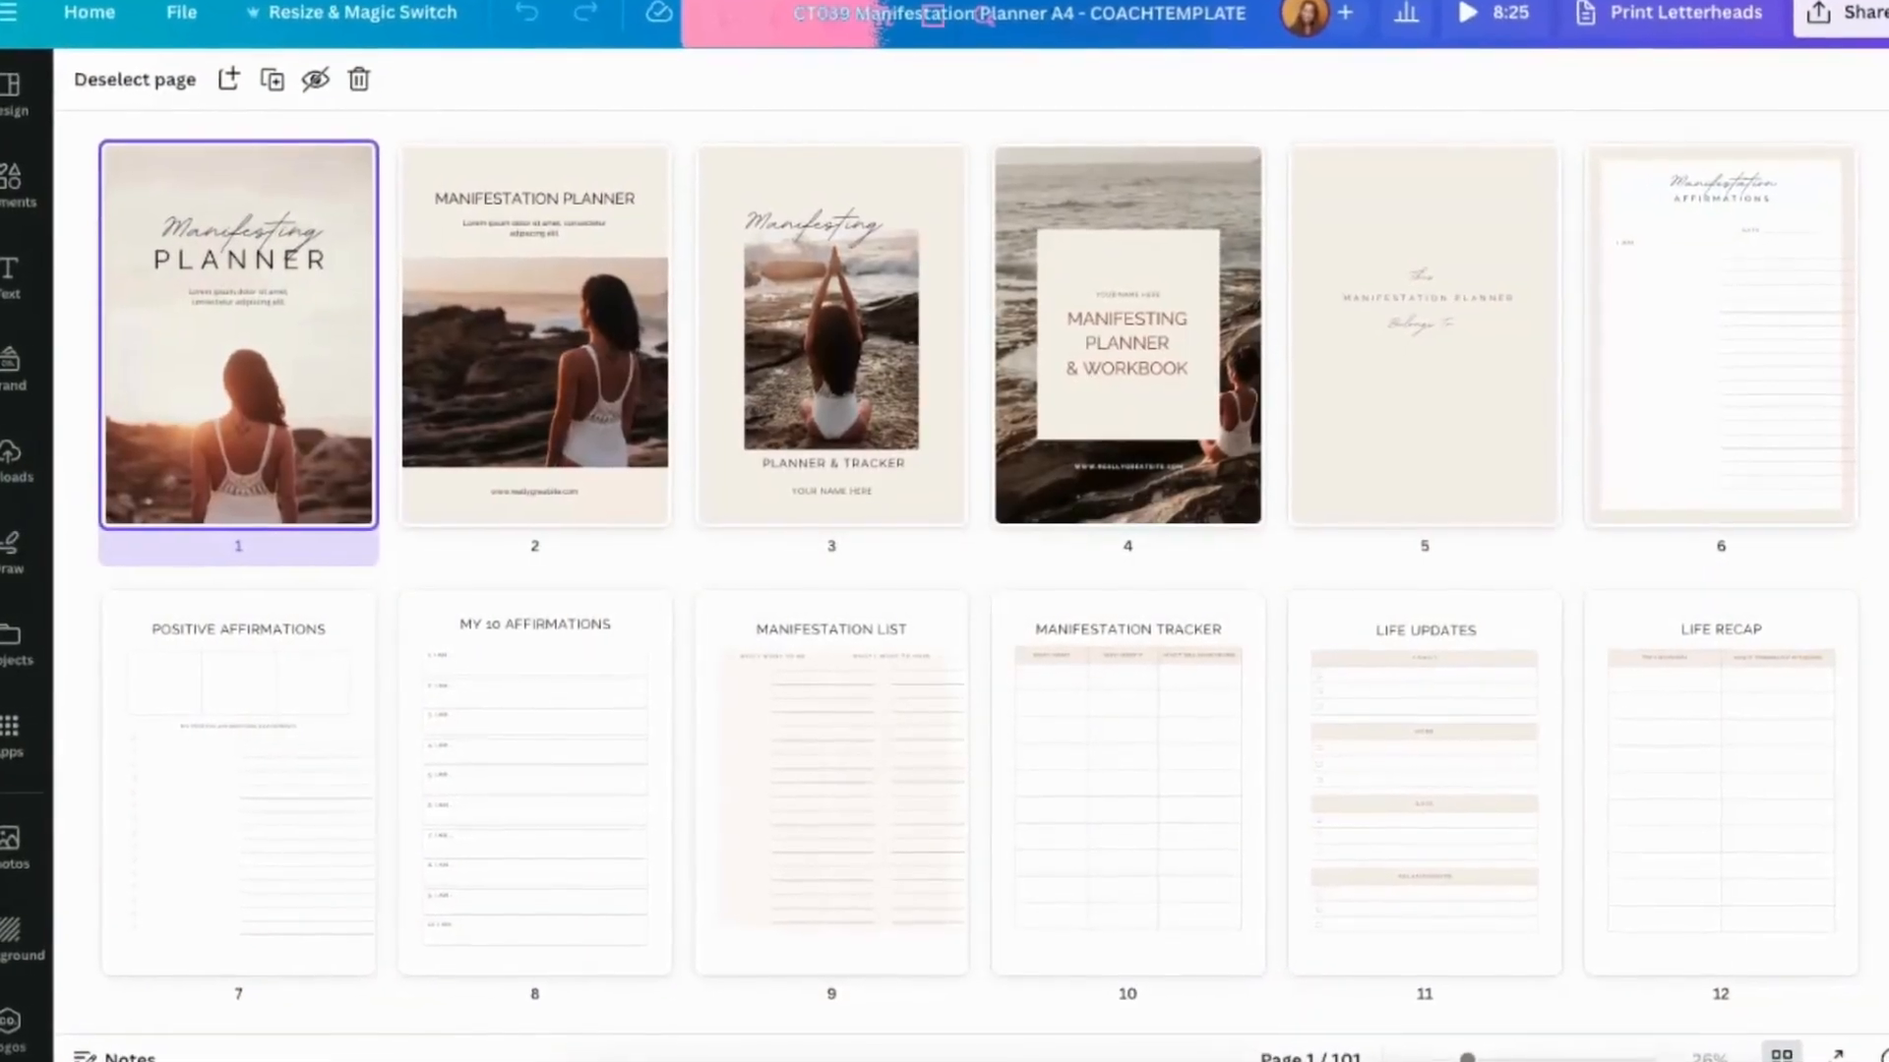
click(167, 16)
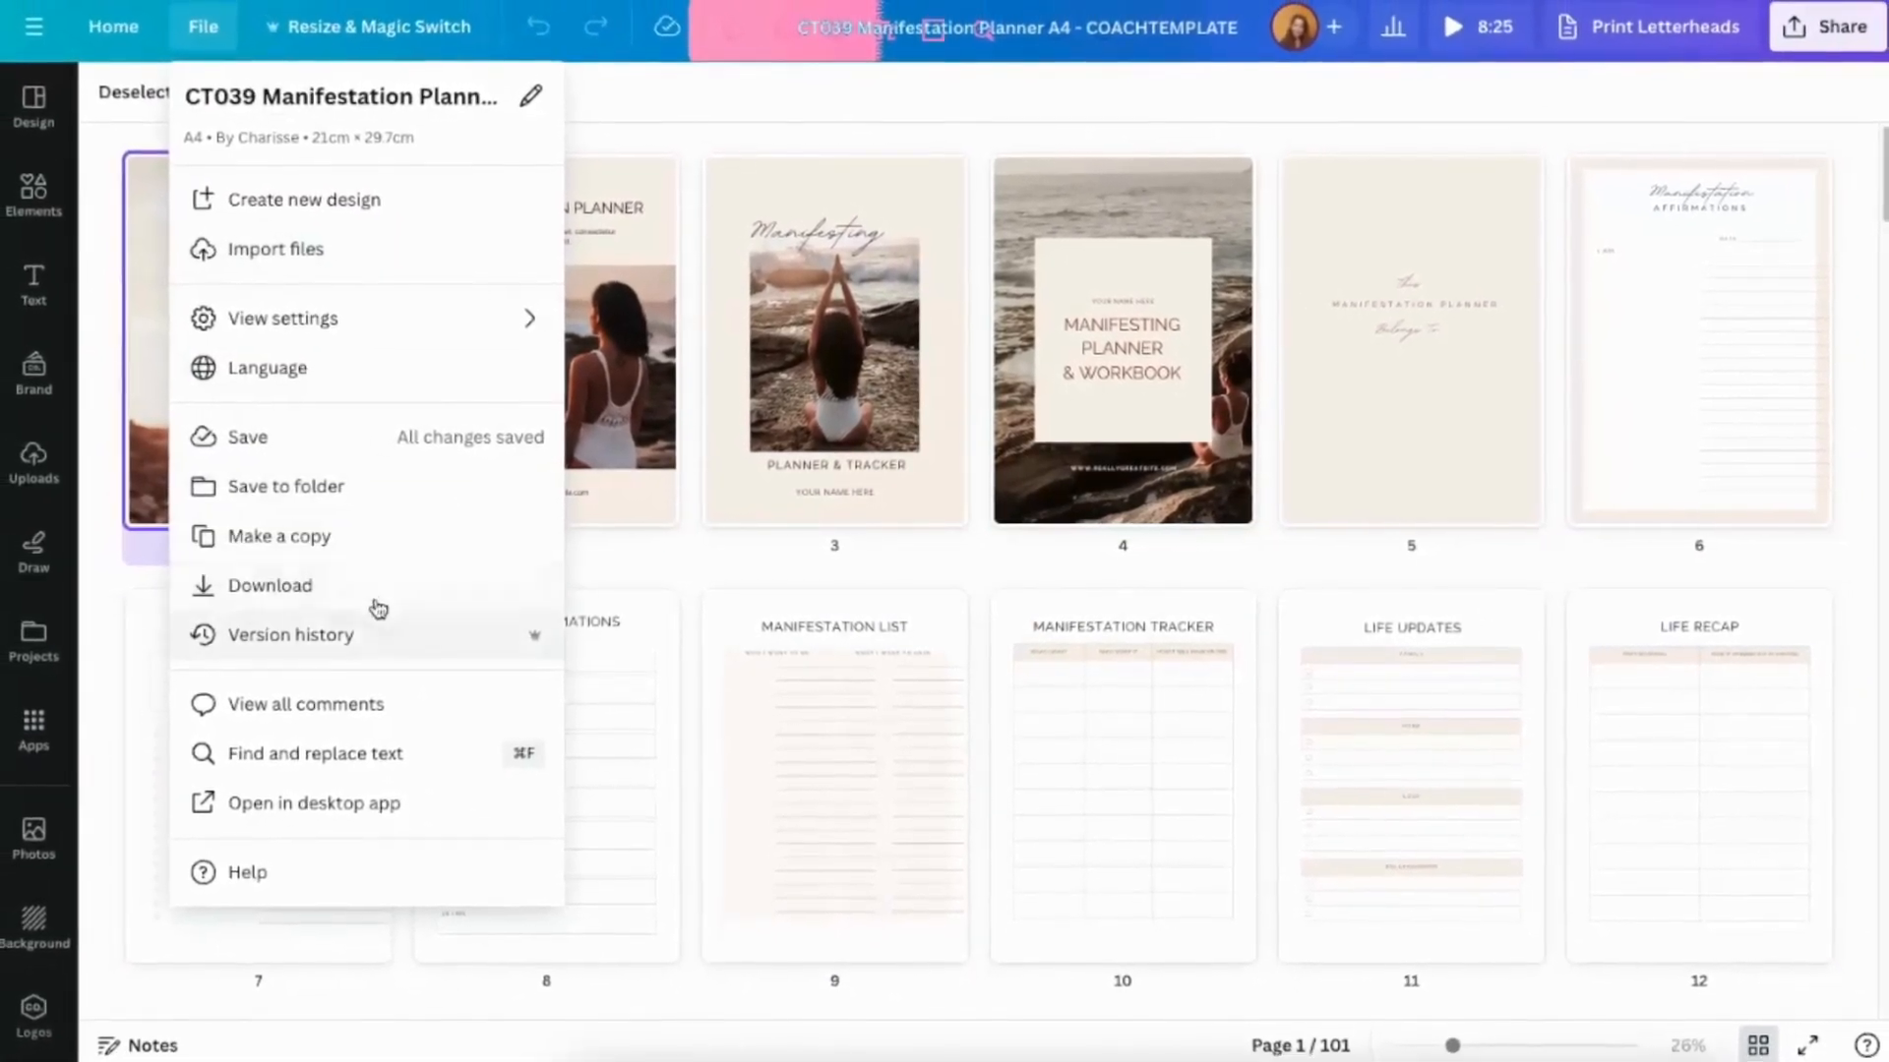
click(291, 203)
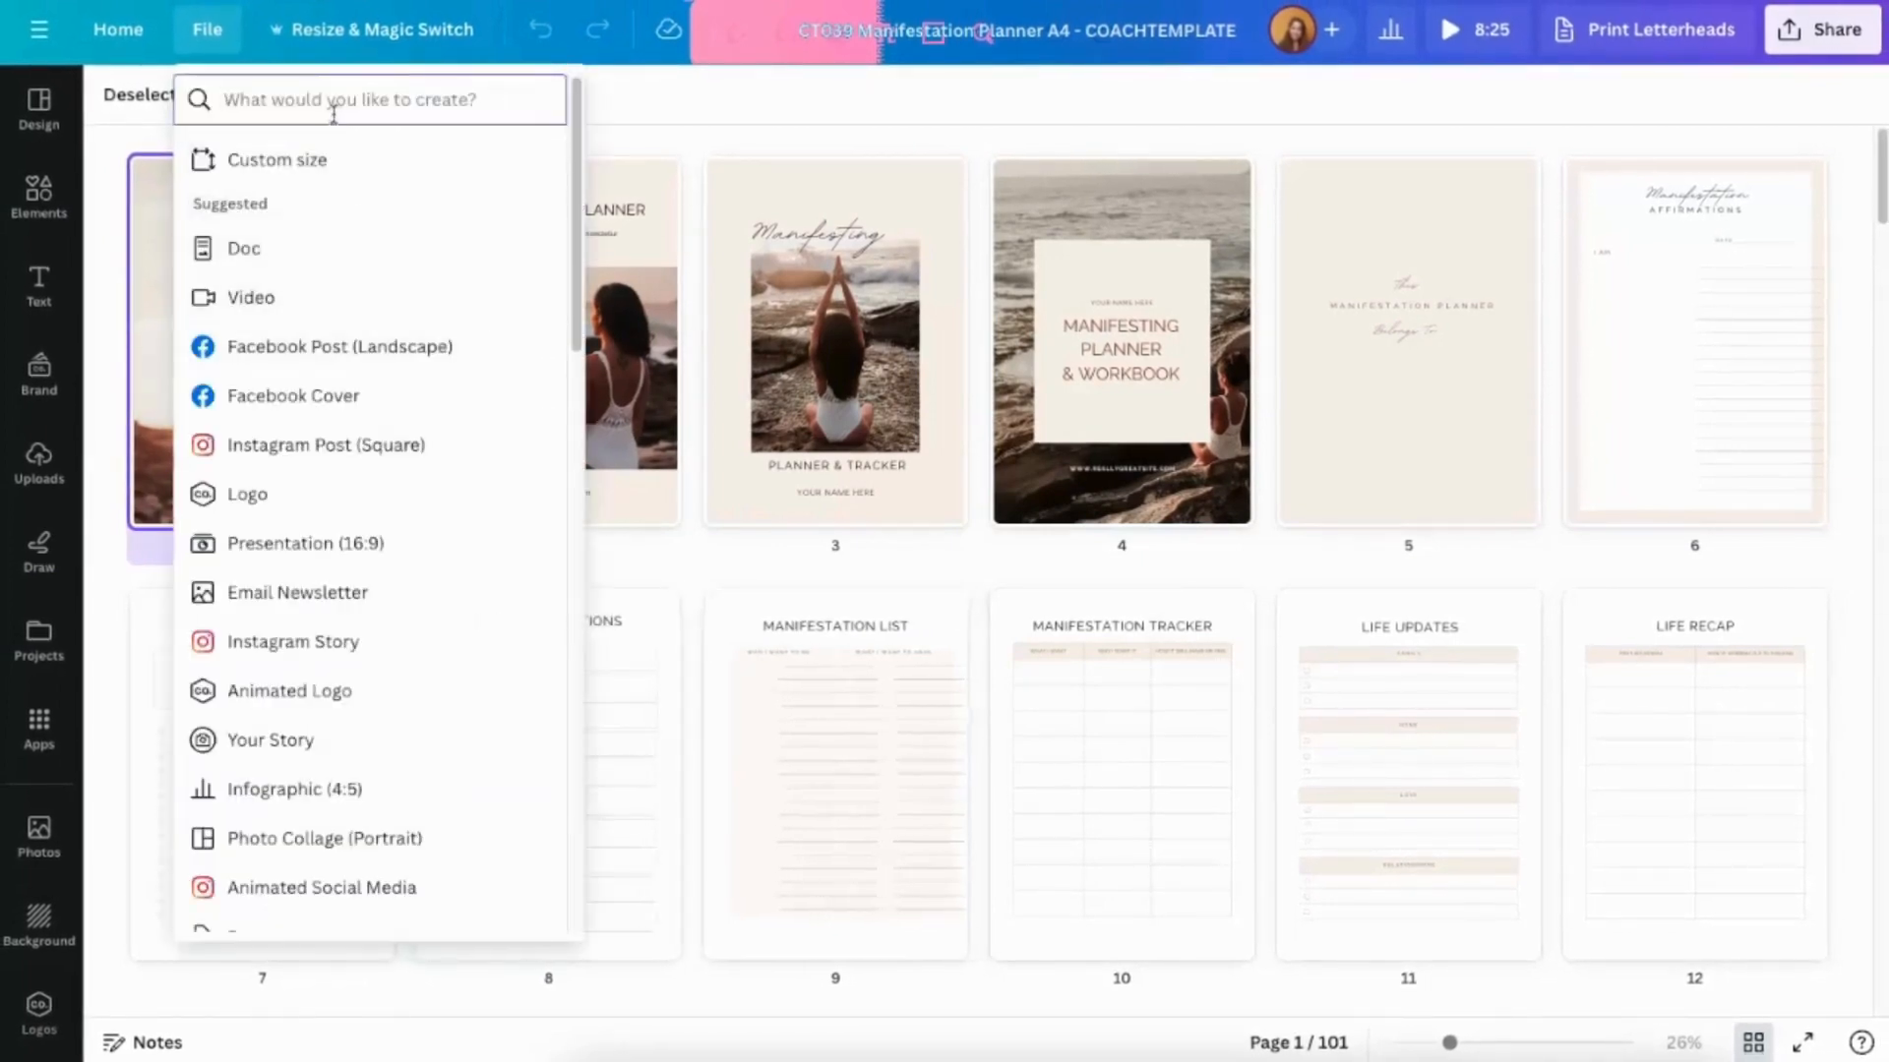
text(A)
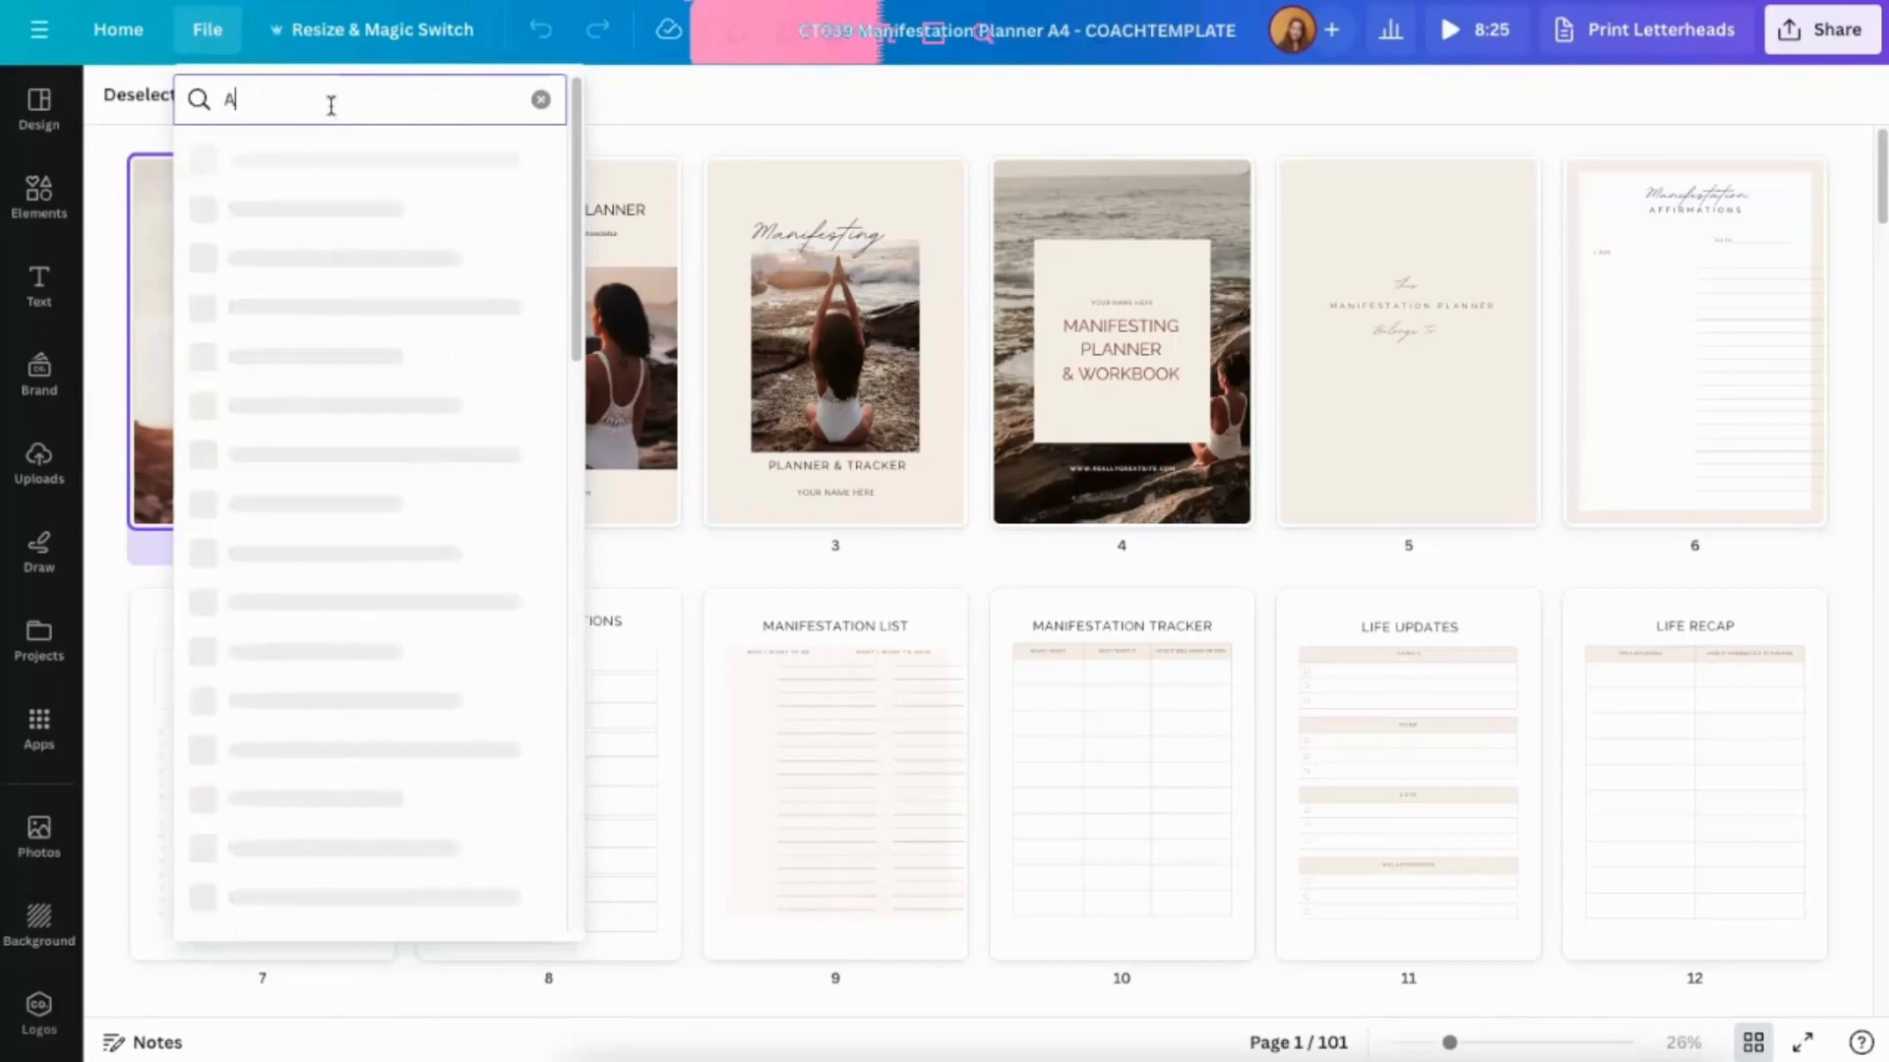
text(4)
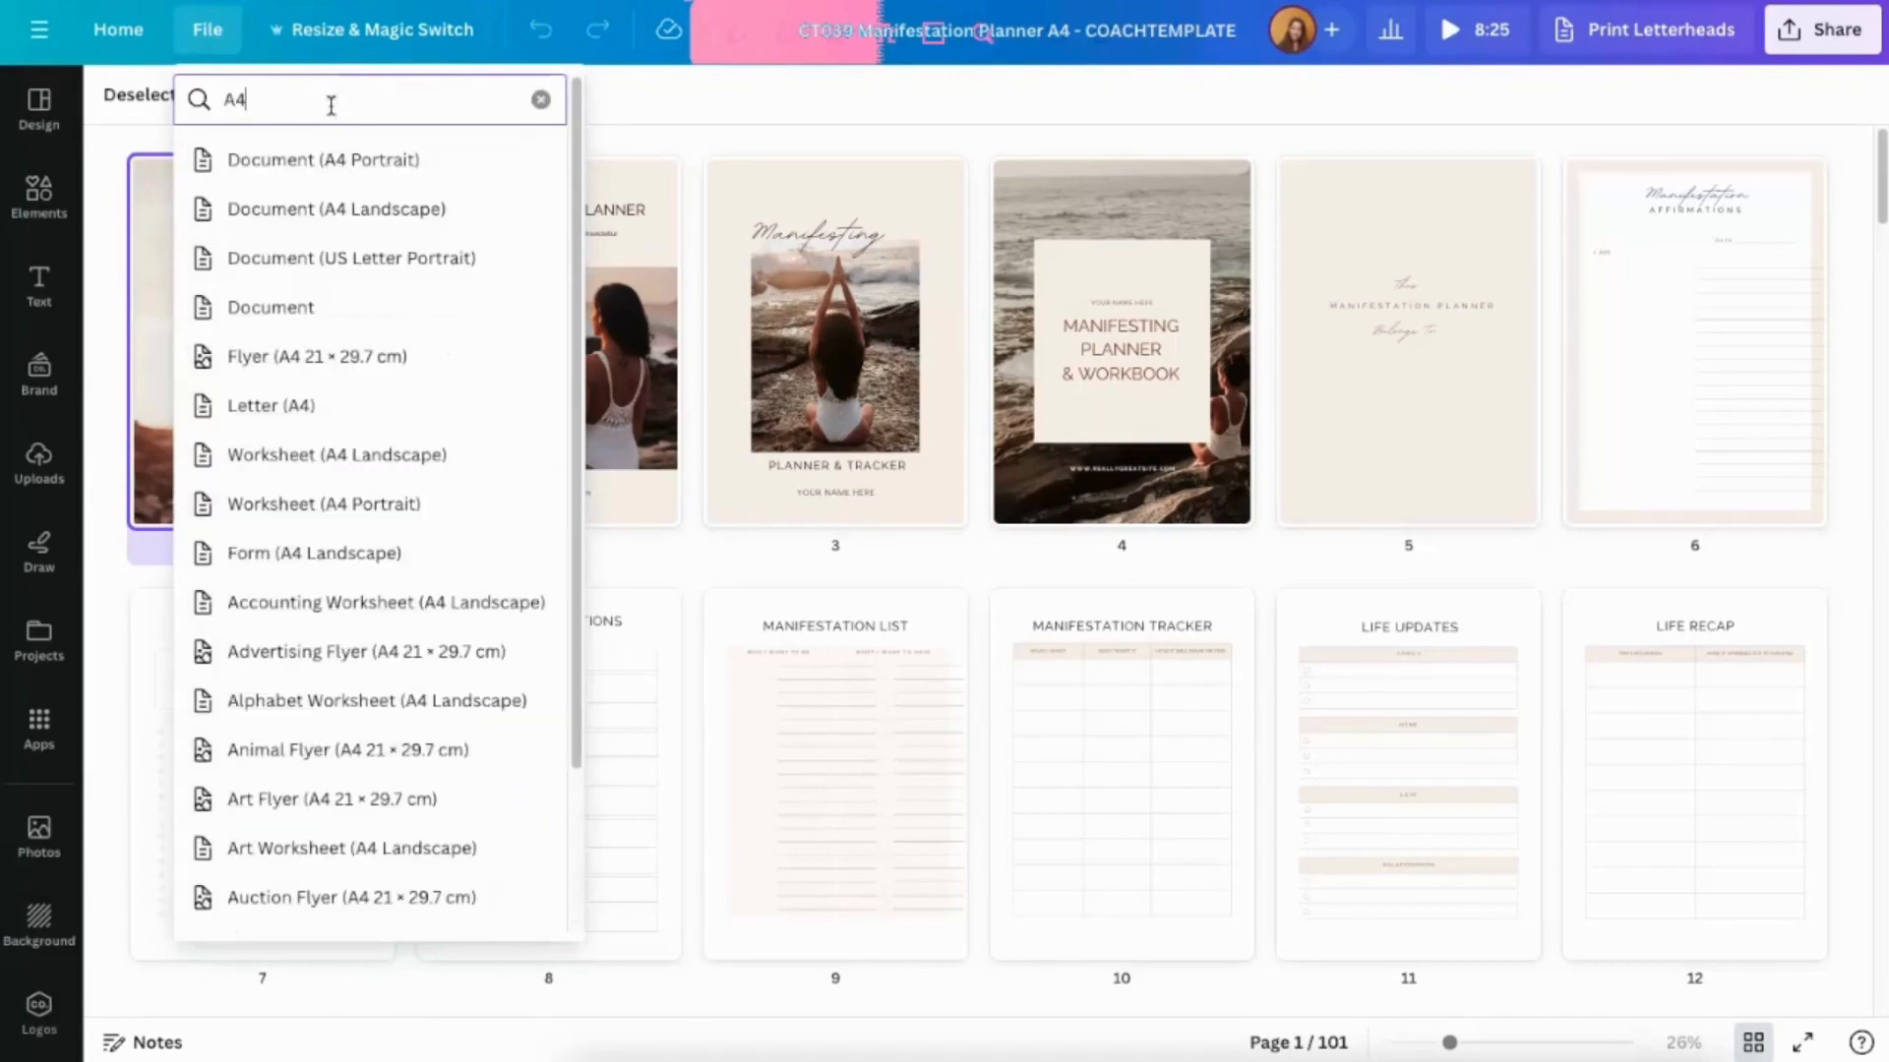
click(369, 173)
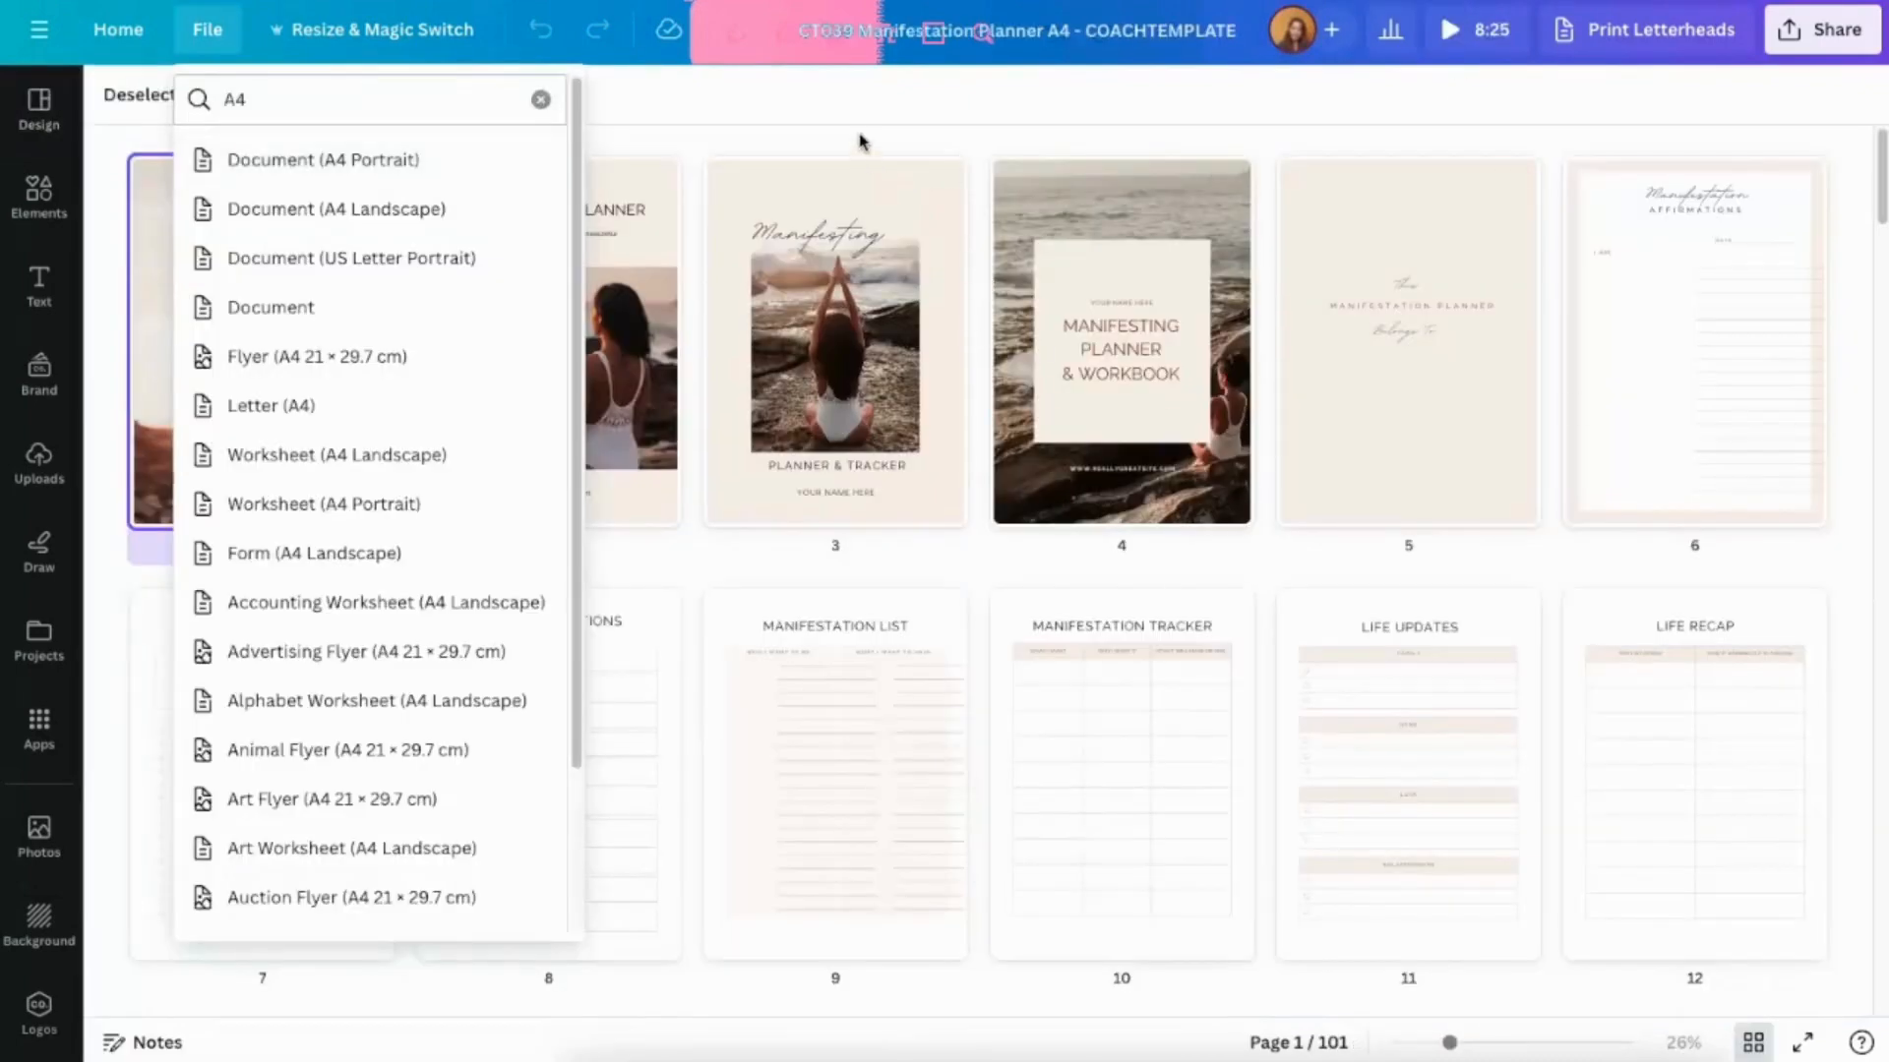
click(861, 140)
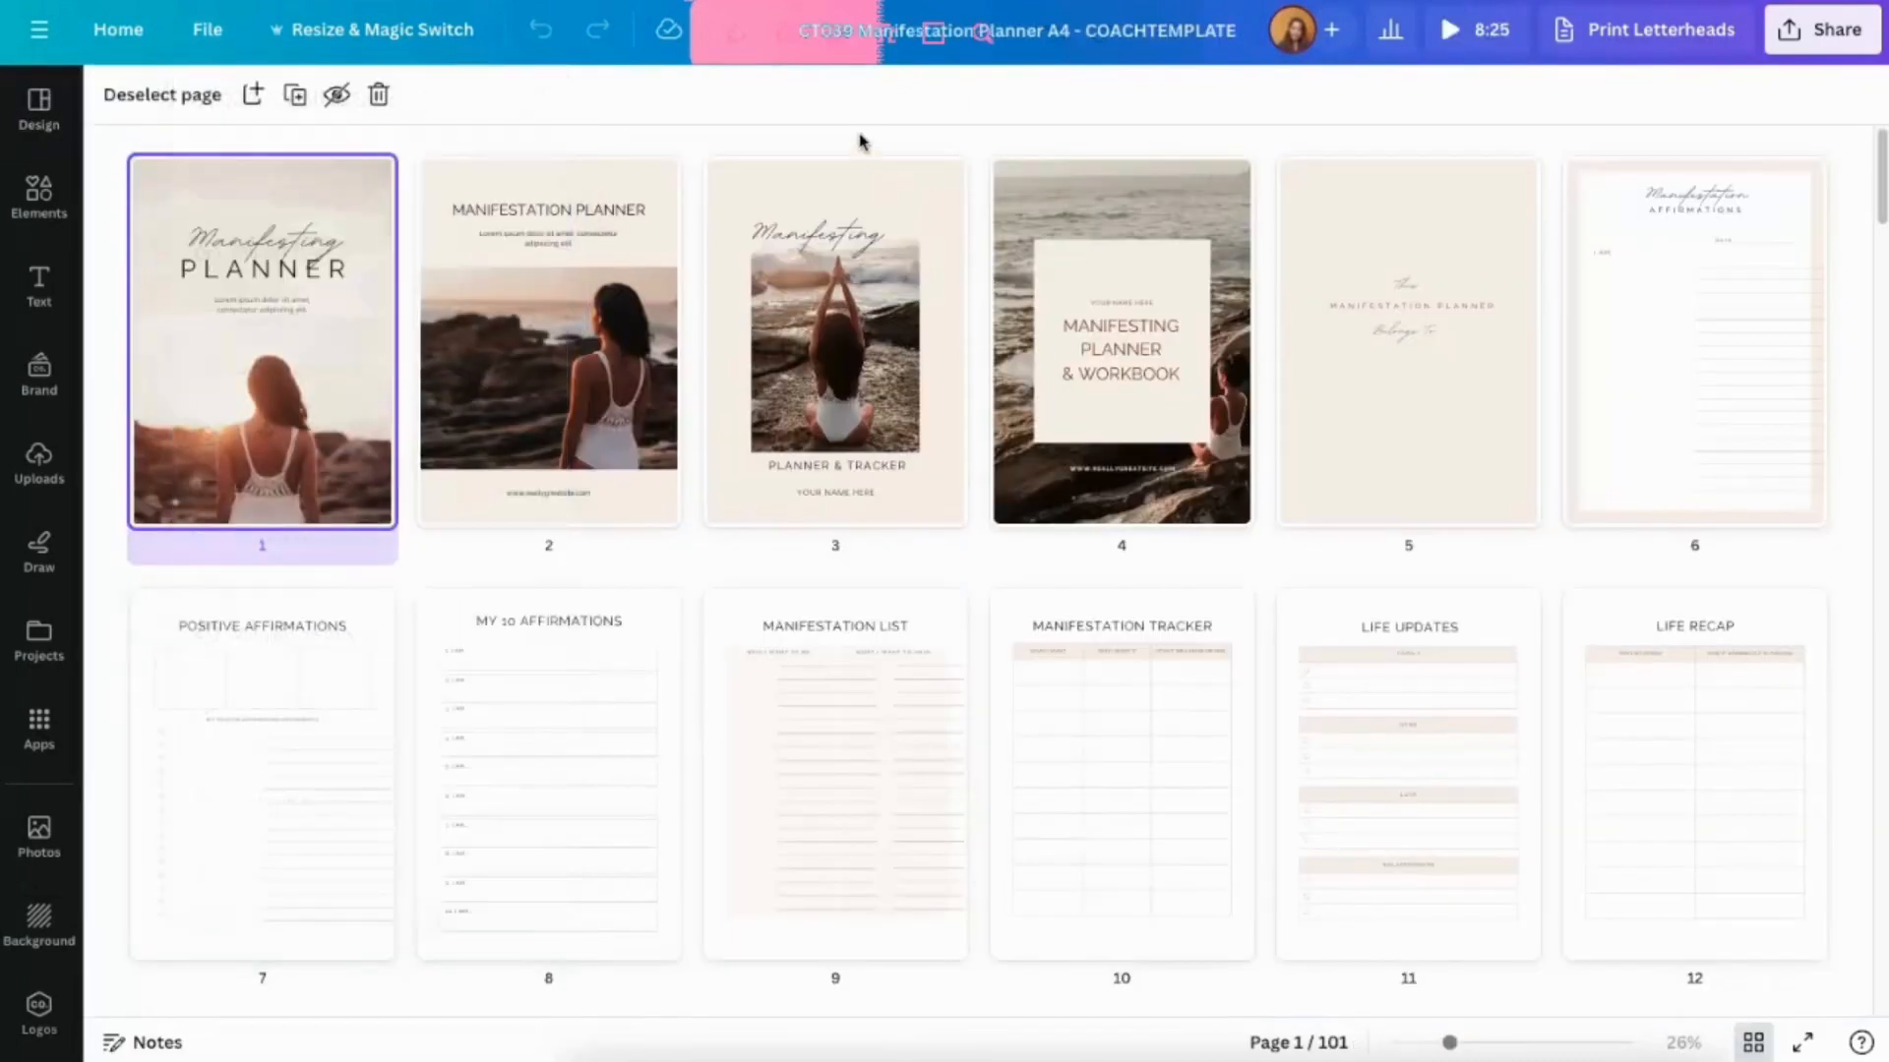
Open page 6, Manifestation Affirmations, at full size for a closer look and return to the grid of pages.
click(834, 360)
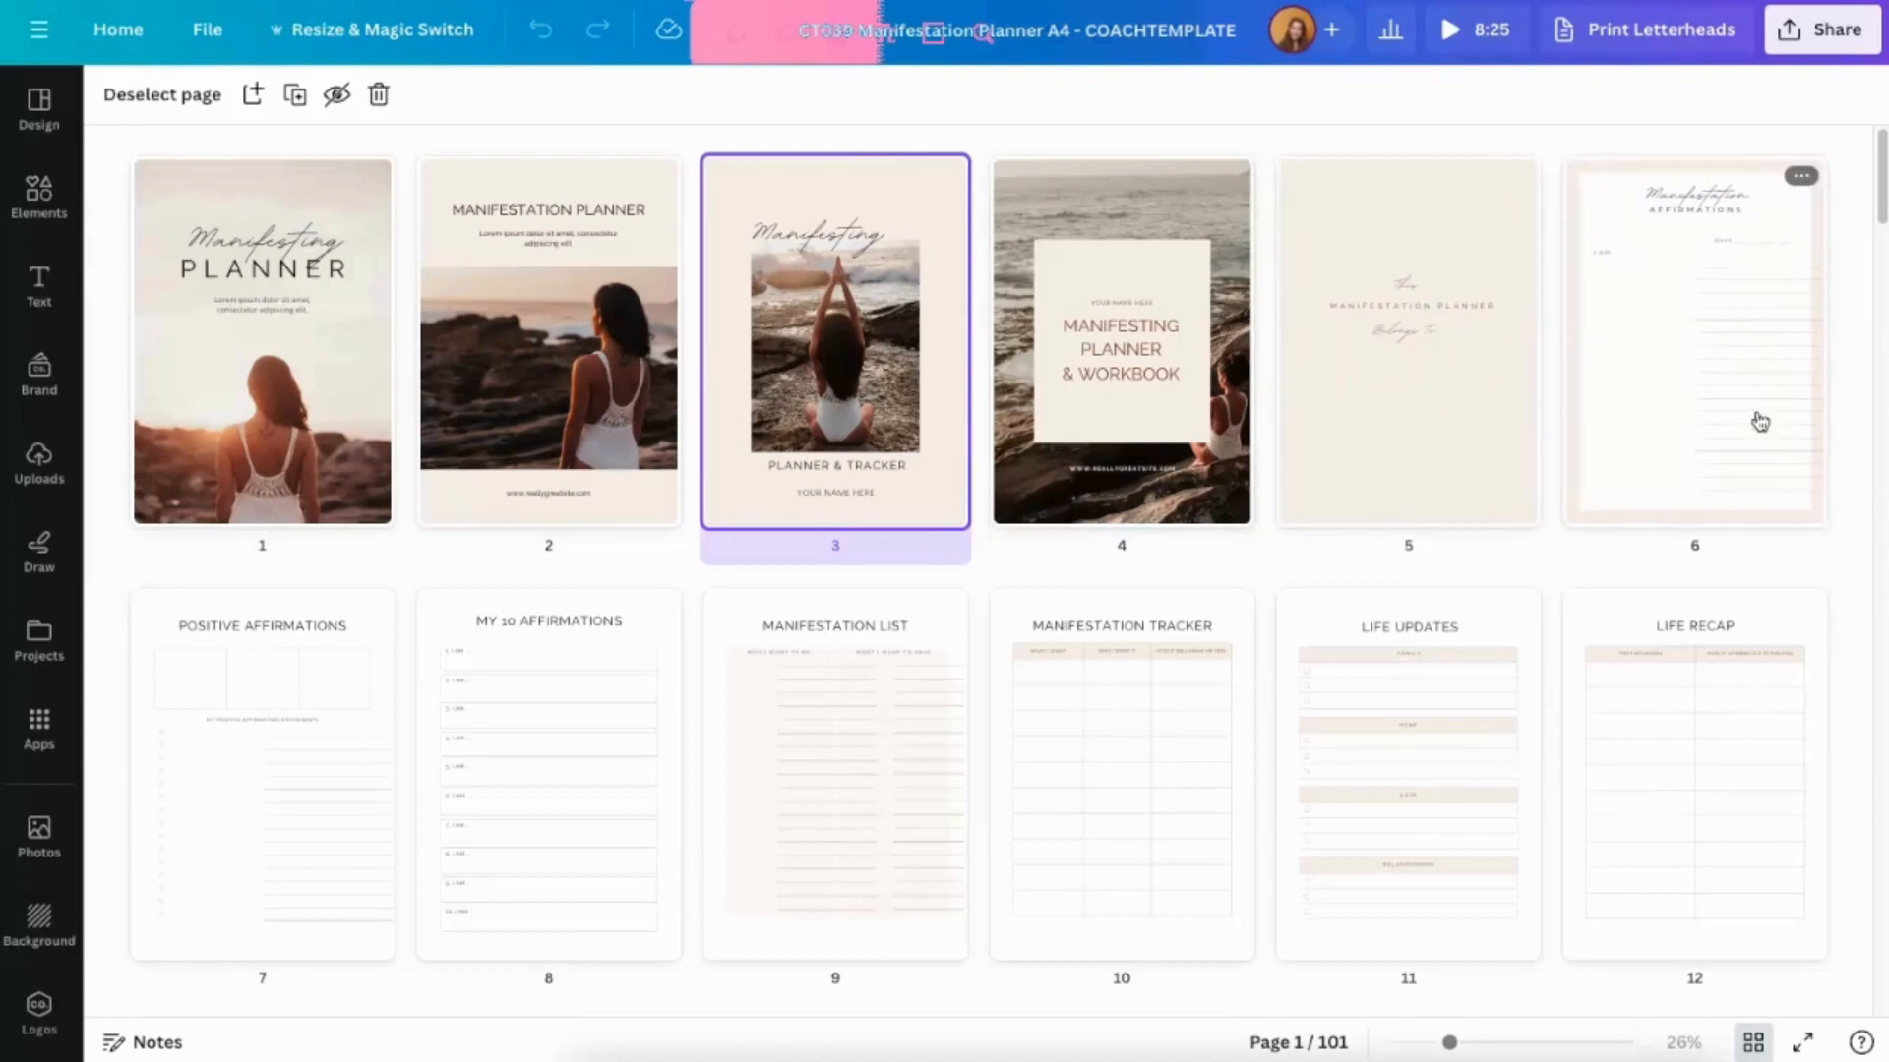
double_click(1688, 325)
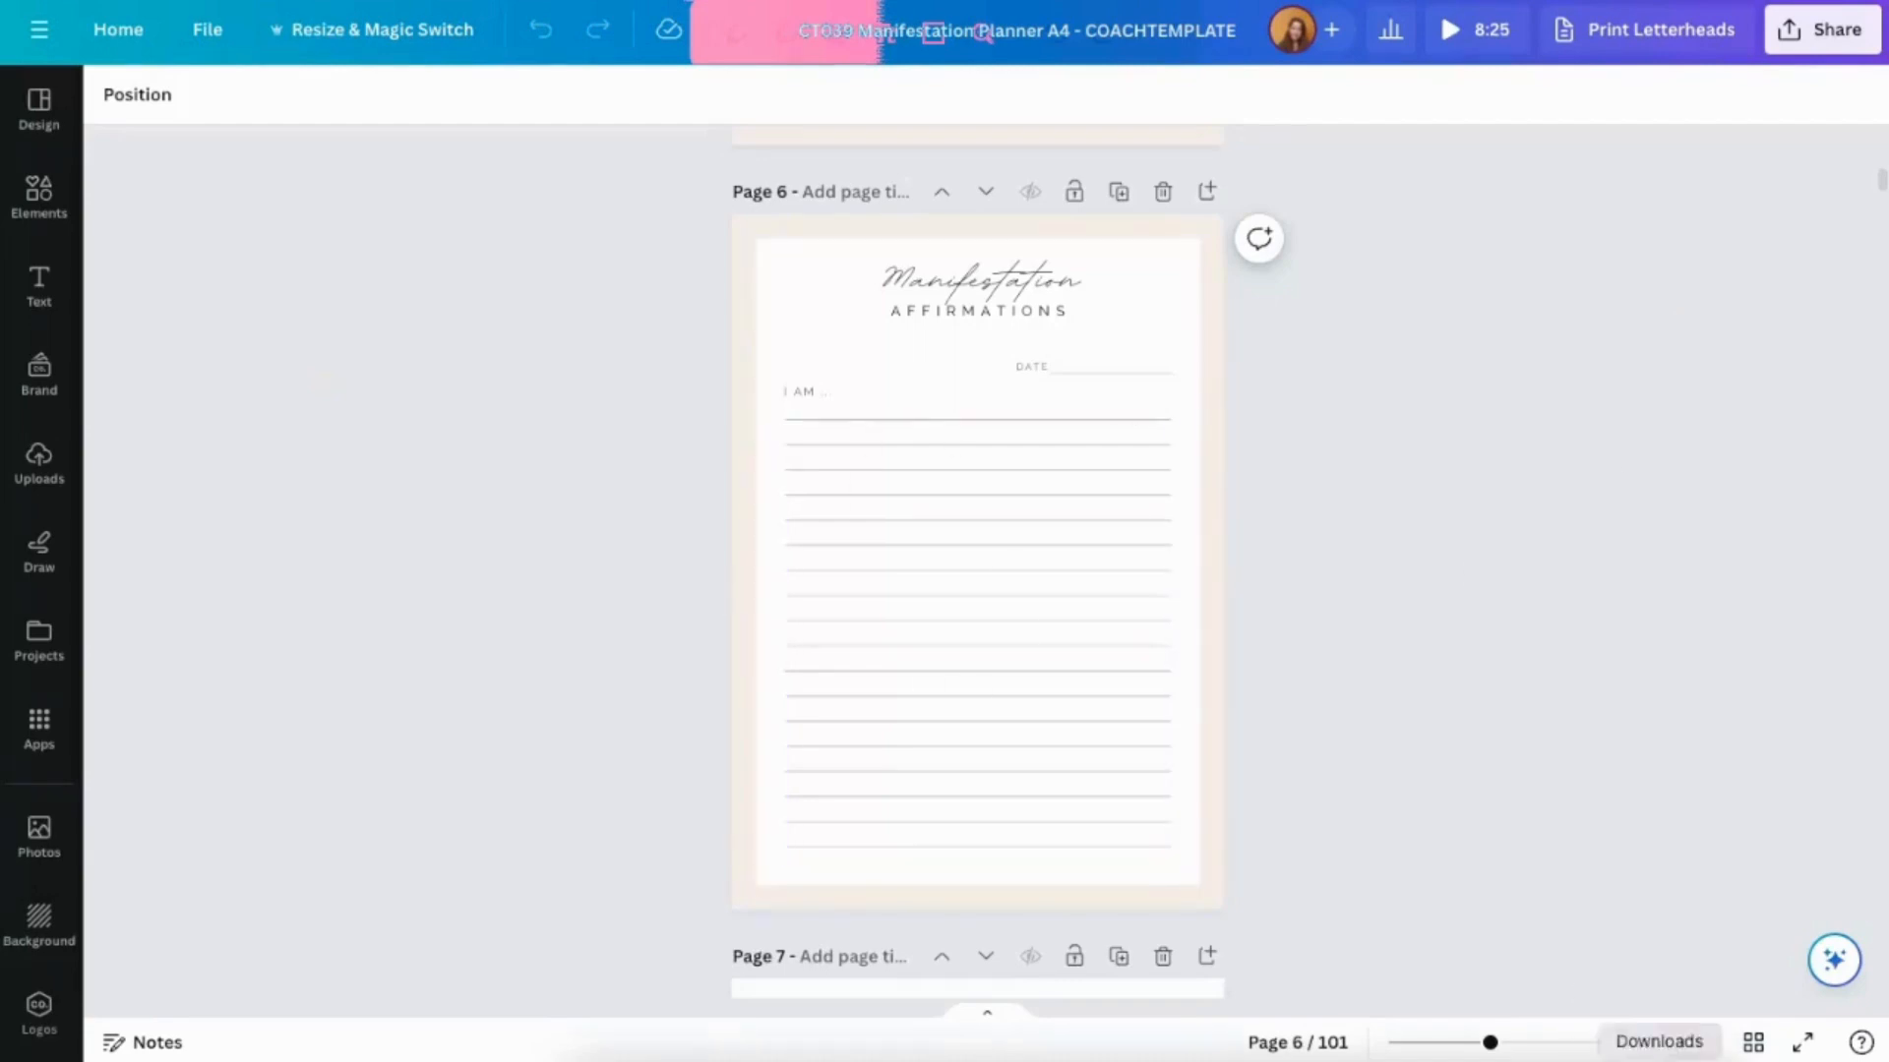
click(1753, 1042)
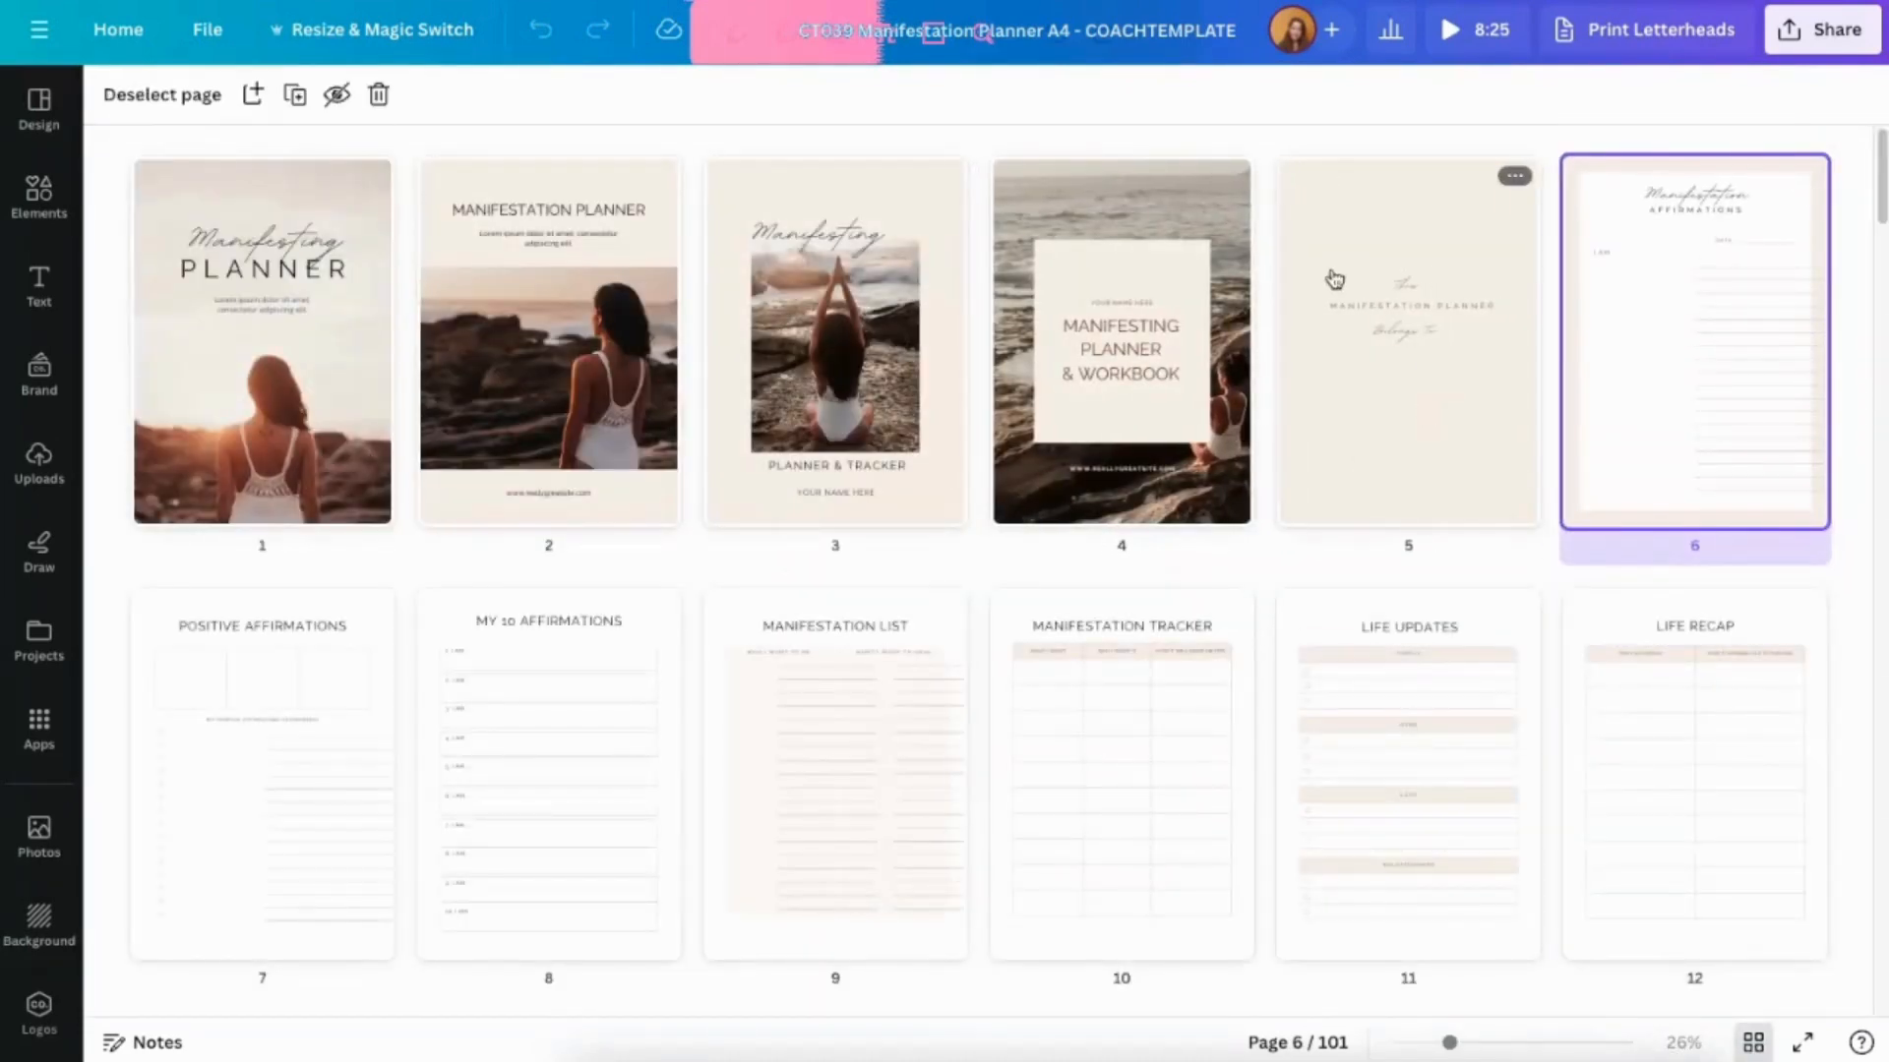
Select the cover on page 3 together with the "Belongs To" page 5, leaving out page 4.
click(767, 206)
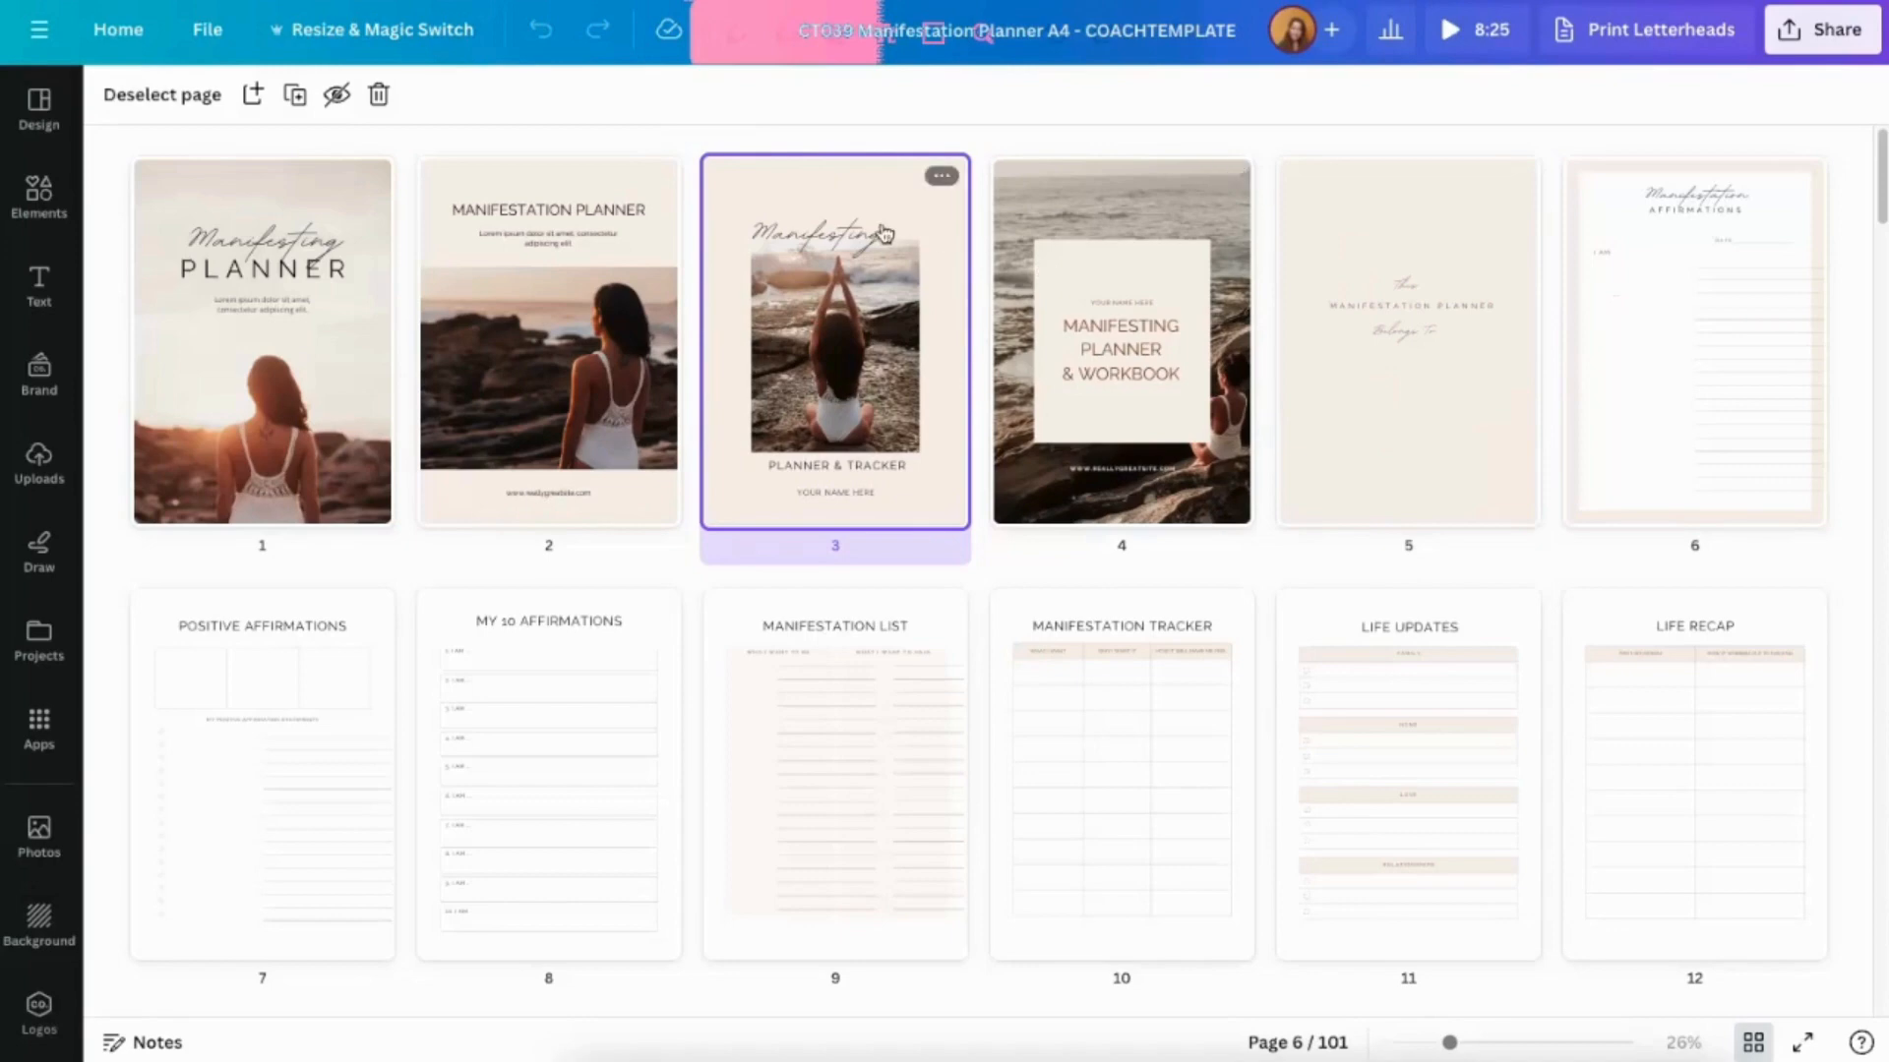
click(1459, 236)
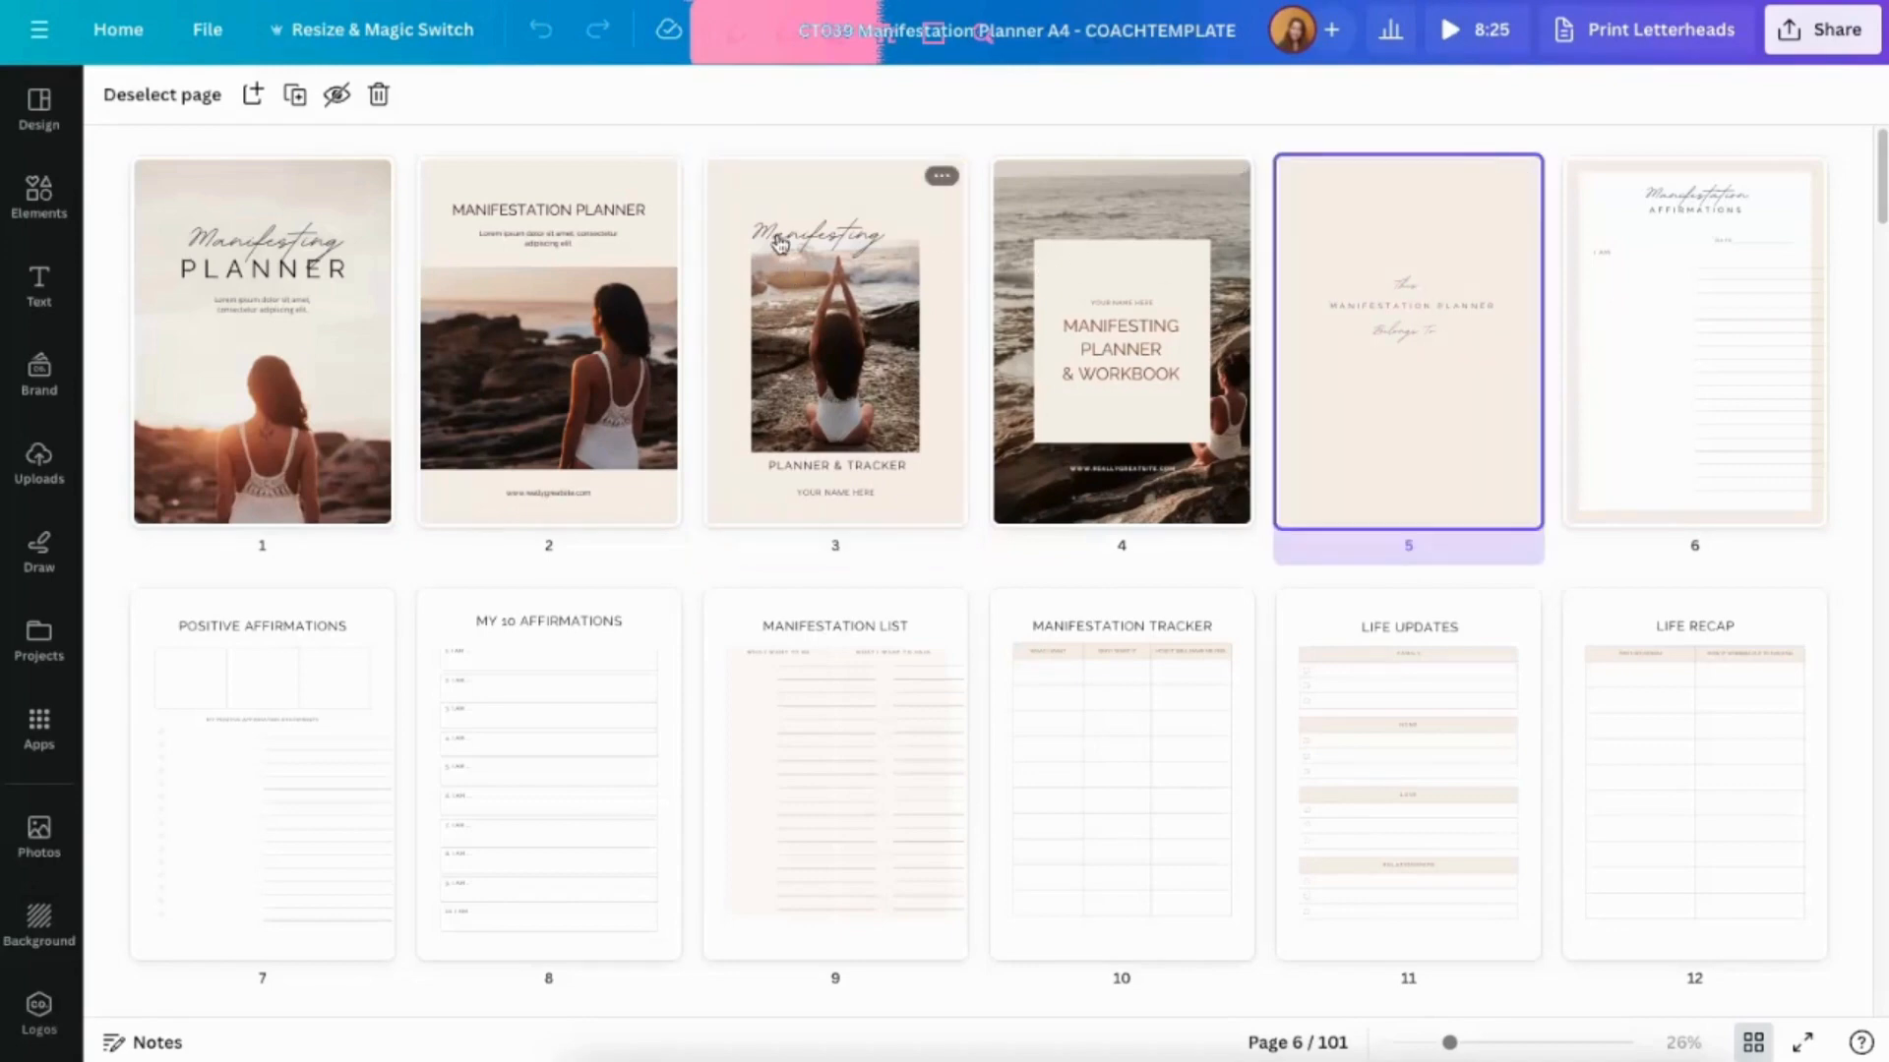
click(780, 254)
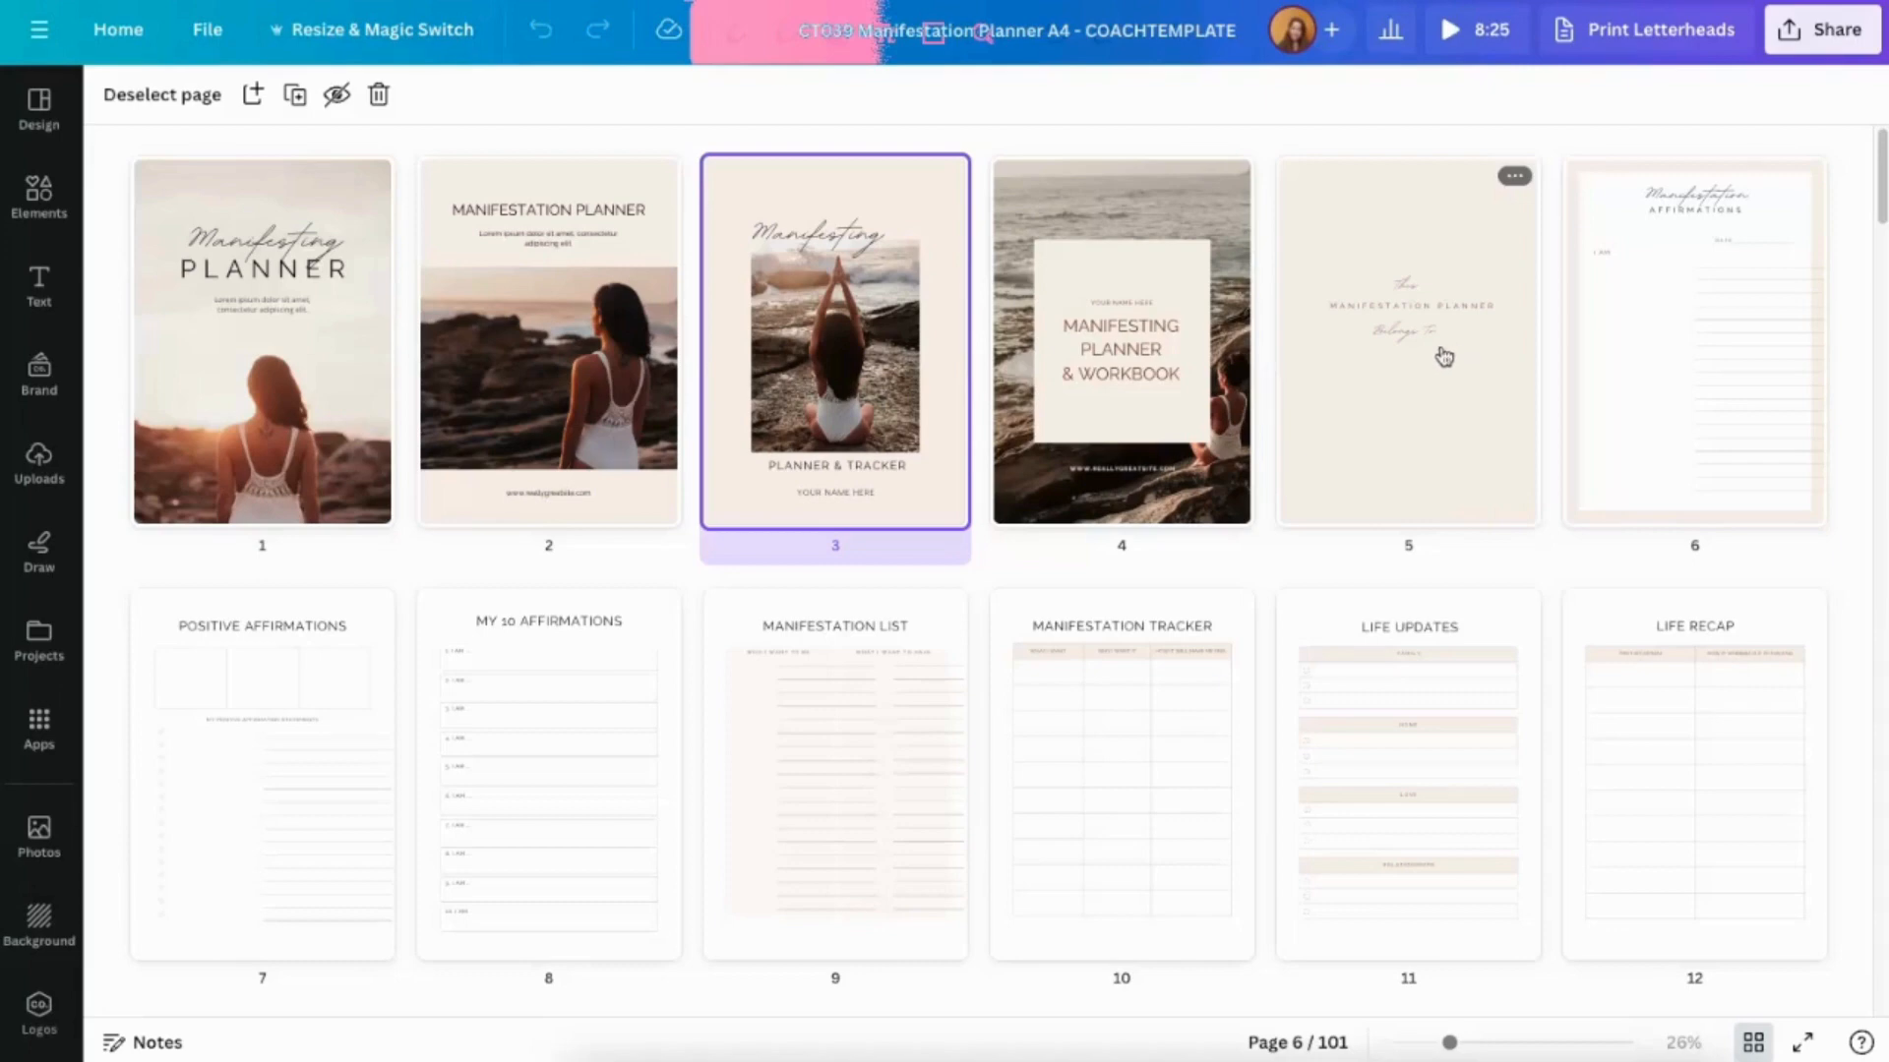
shift+click(1403, 306)
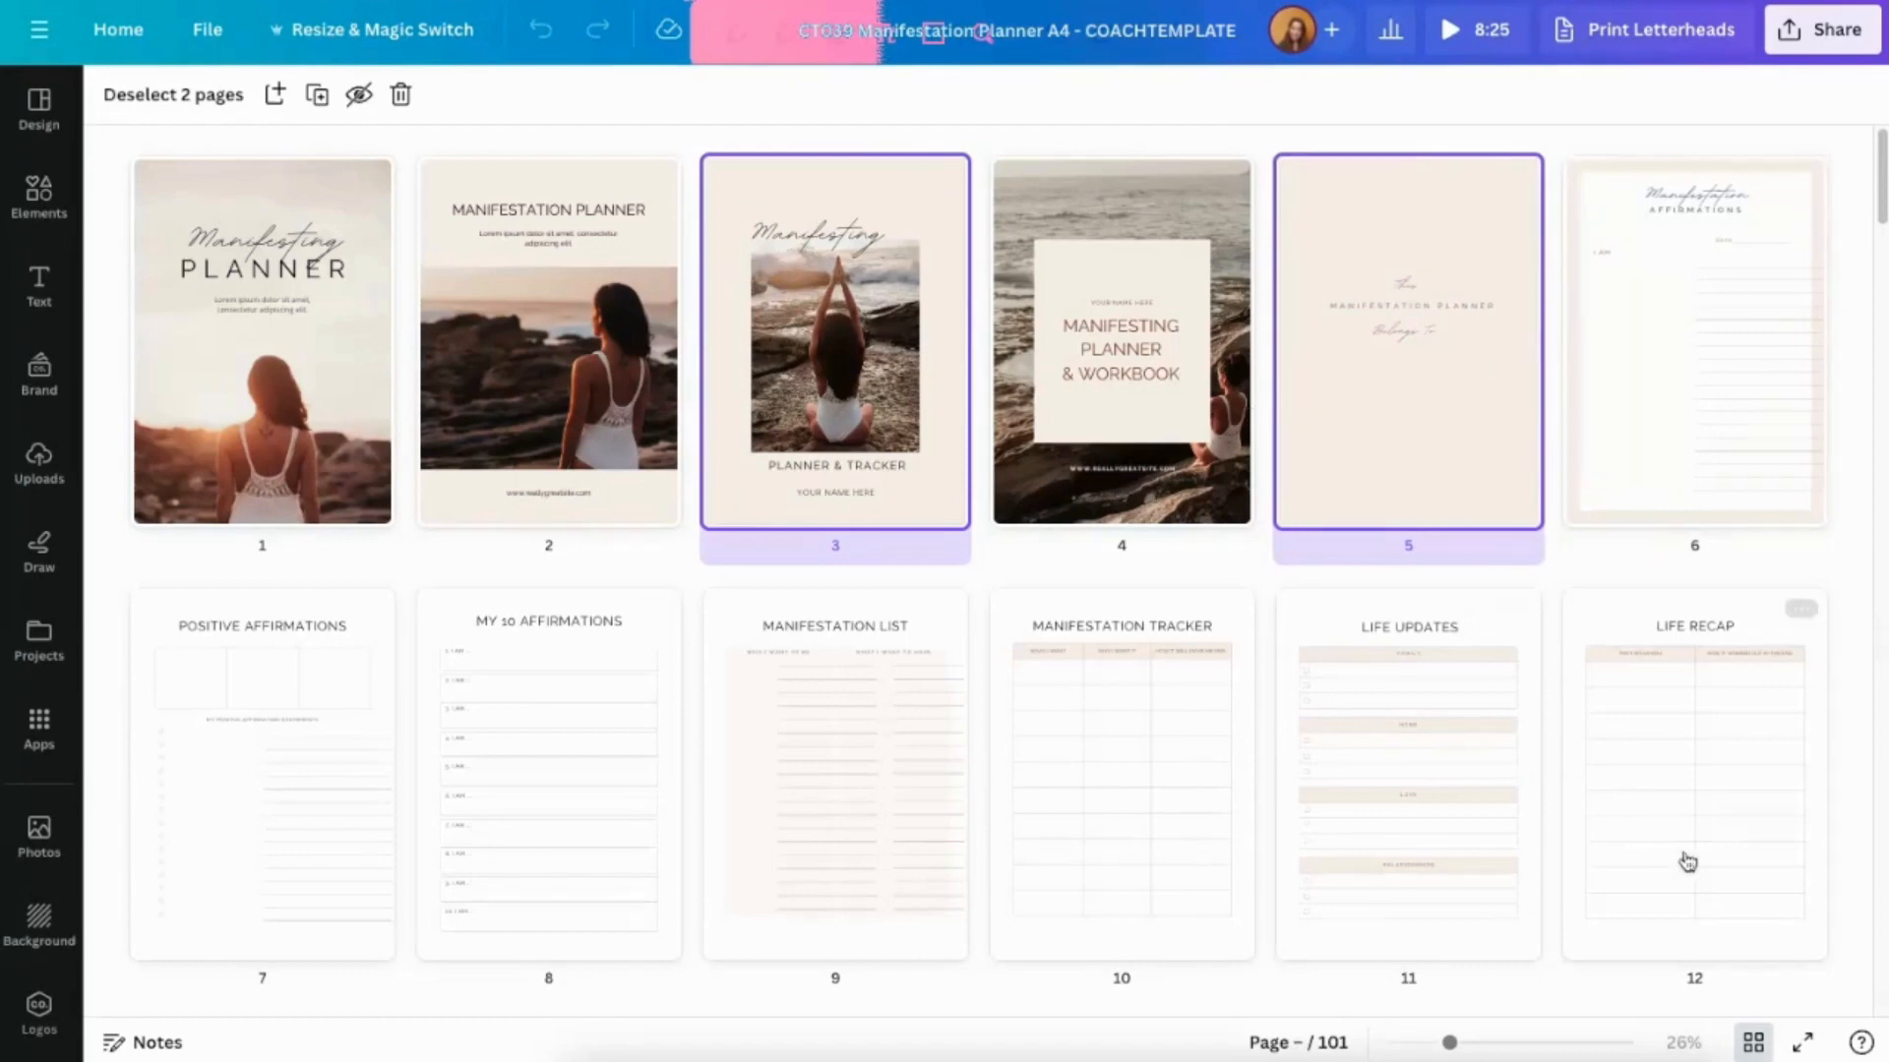
Select the continuous range of pages from the page 3 cover through page 18, Manifesting a Job.
click(885, 333)
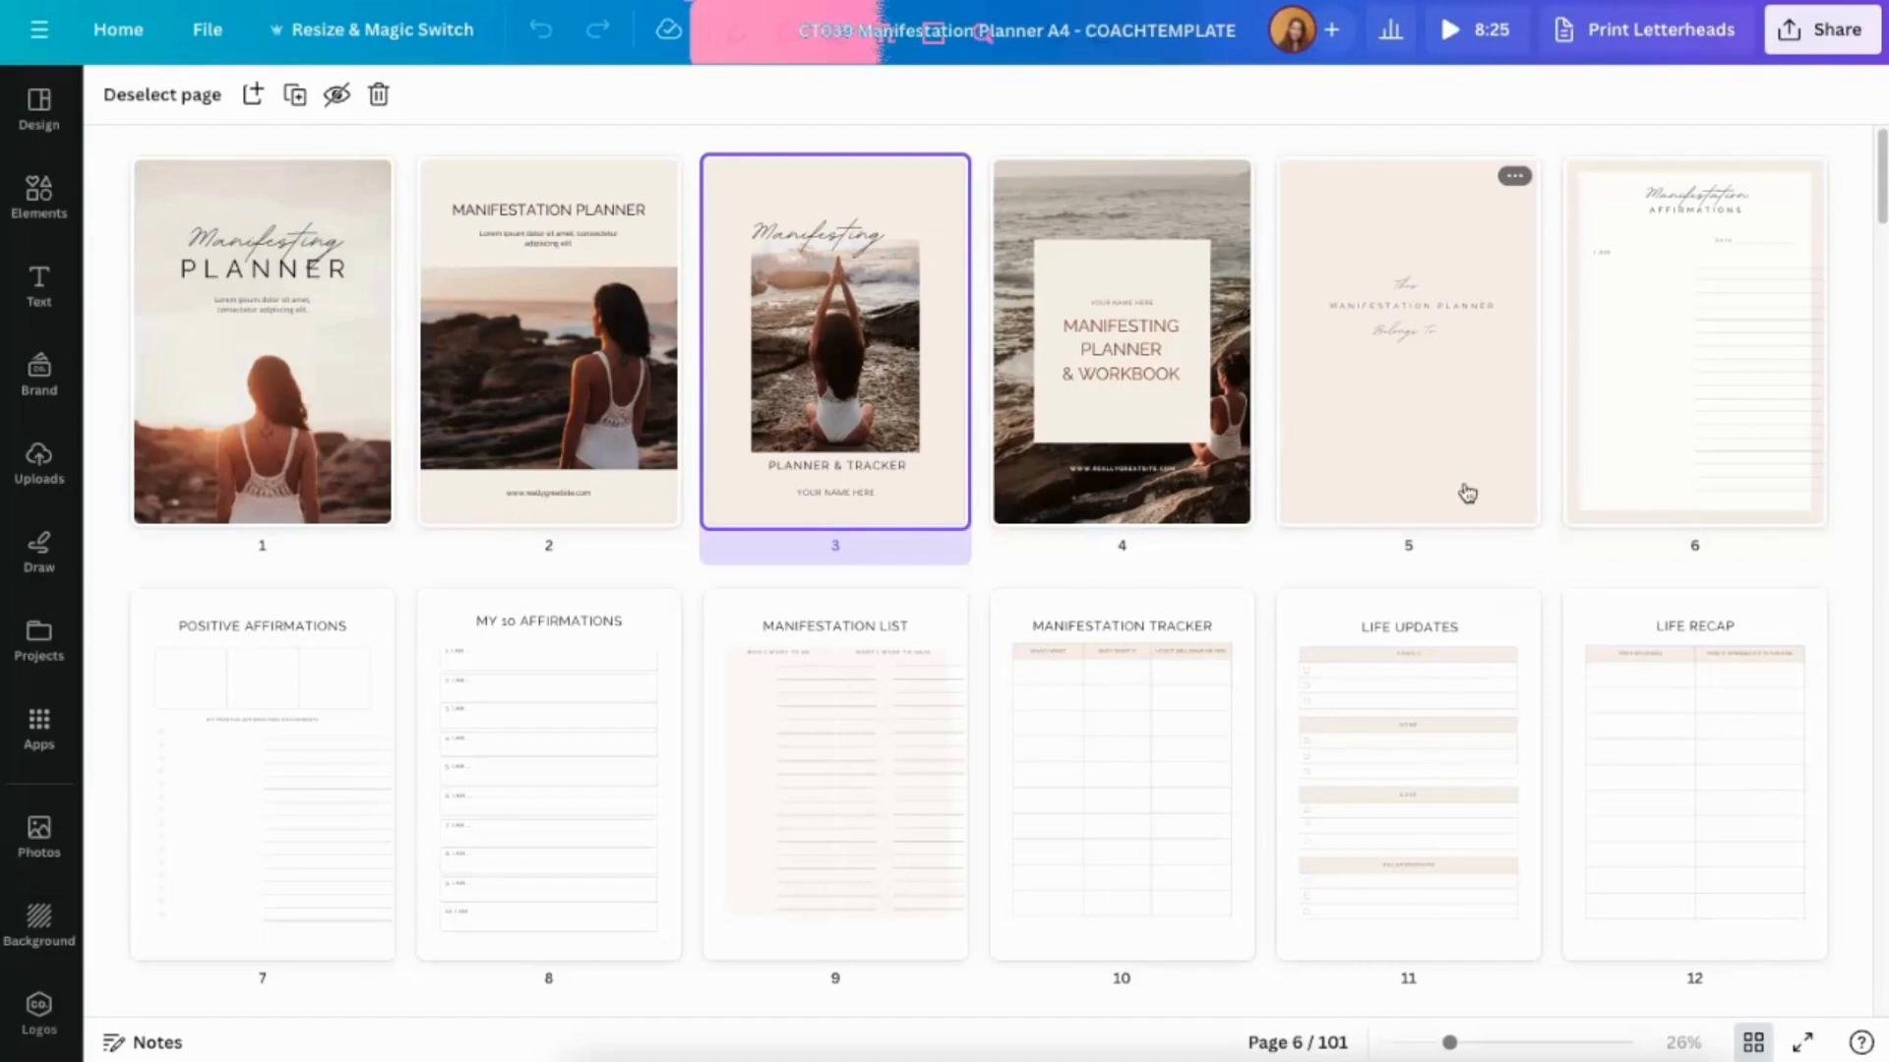
shift+click(1741, 726)
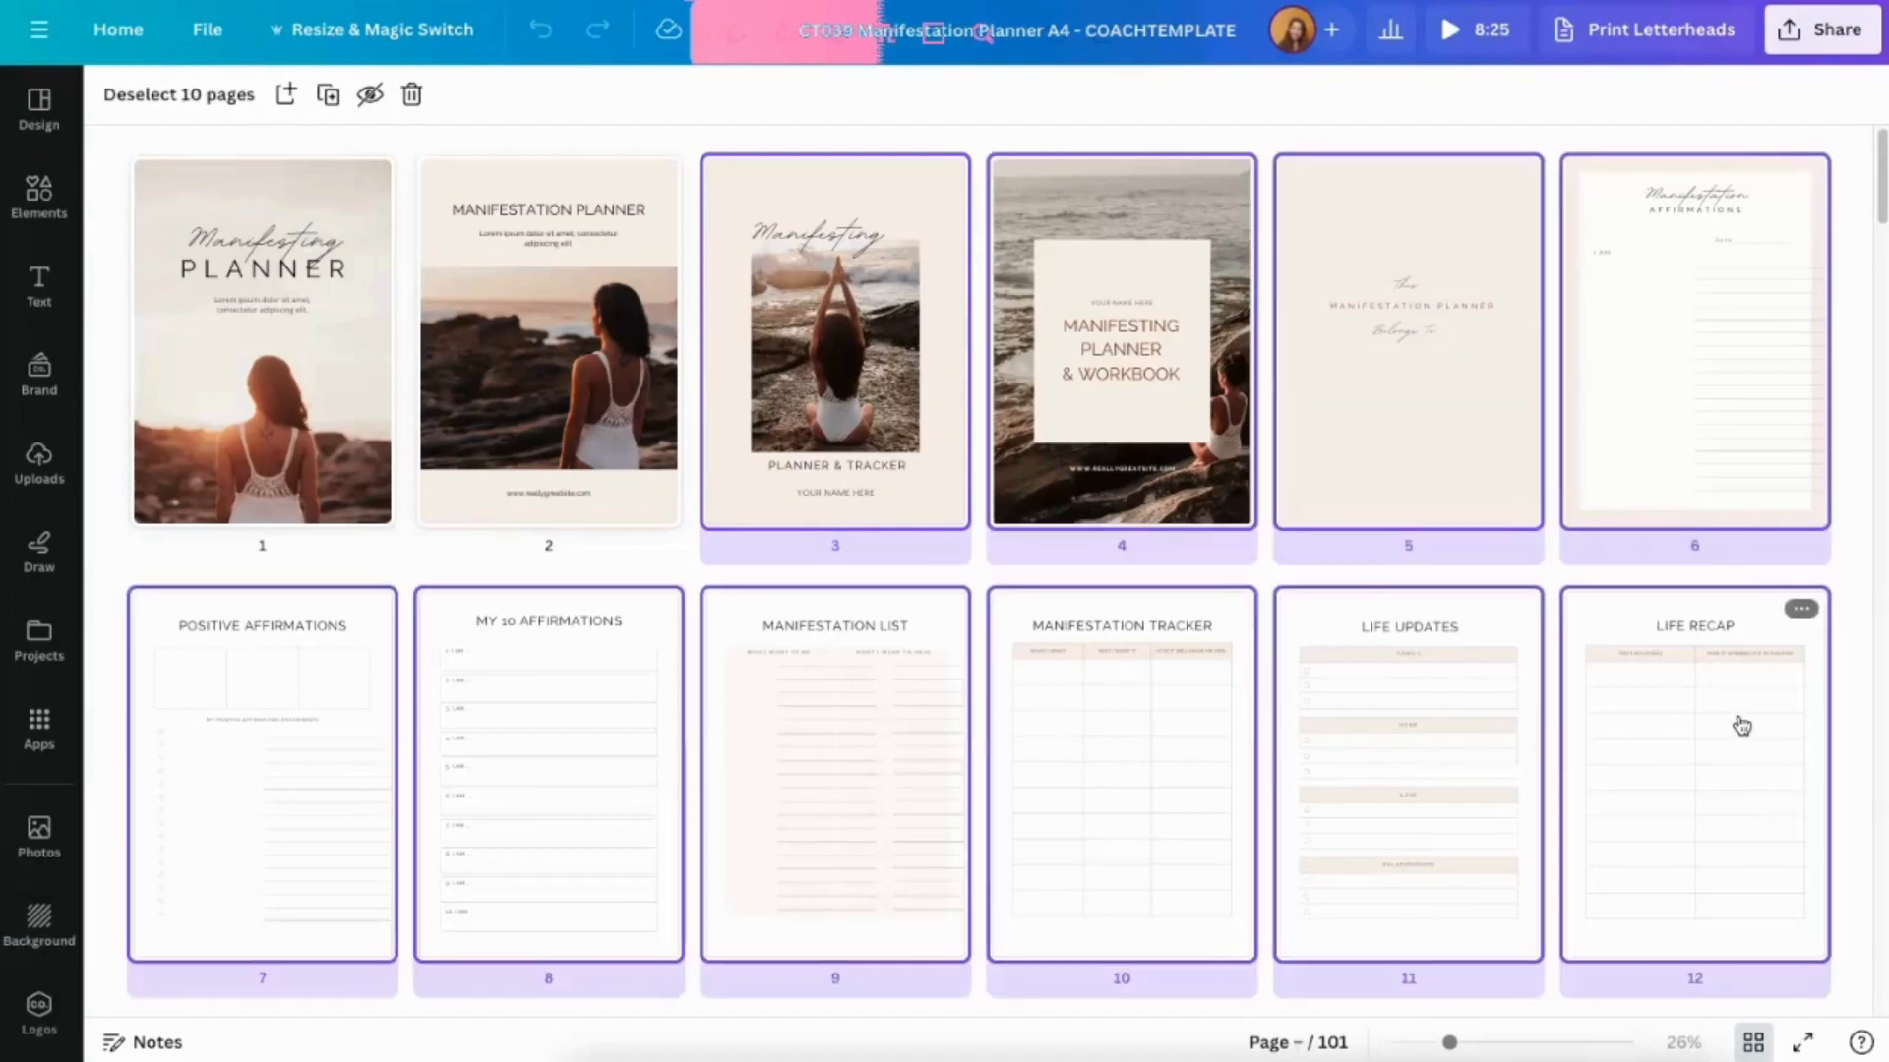
scroll(1741, 725, down, 4)
shift+click(1730, 717)
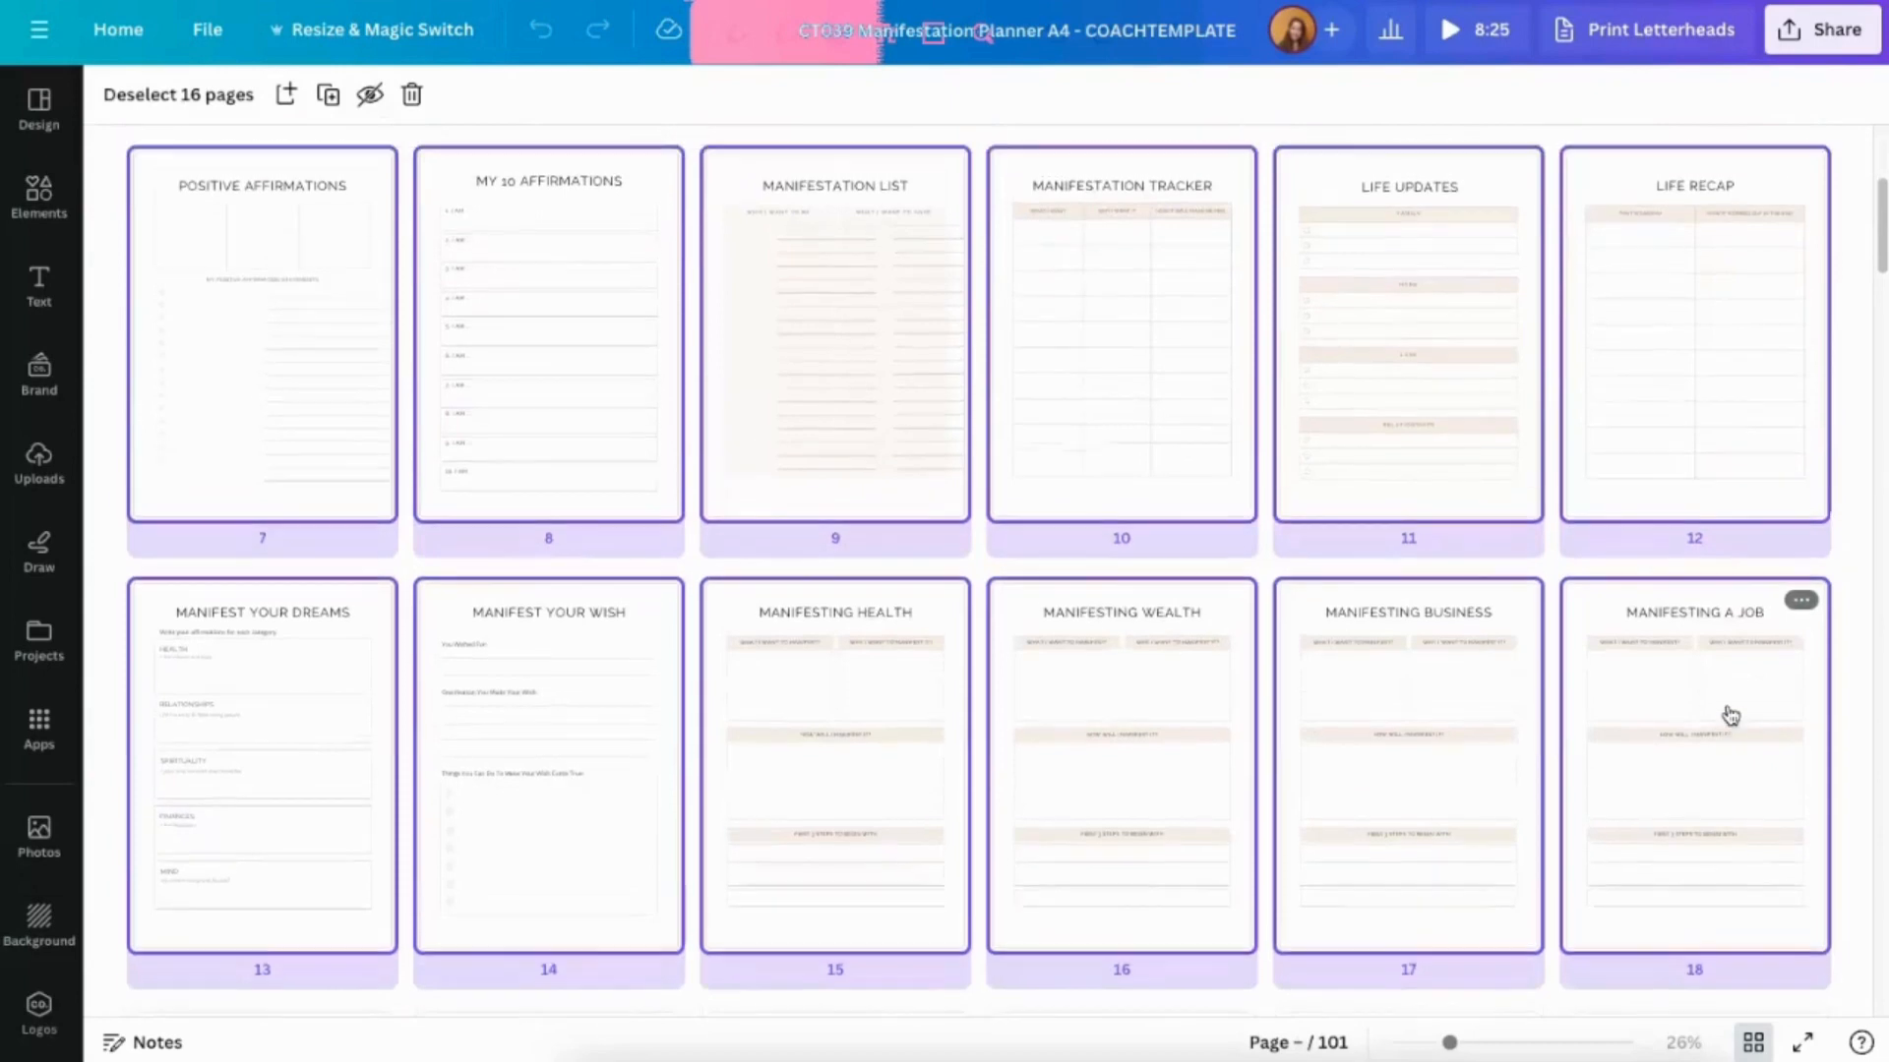
scroll(1729, 717, up, 4)
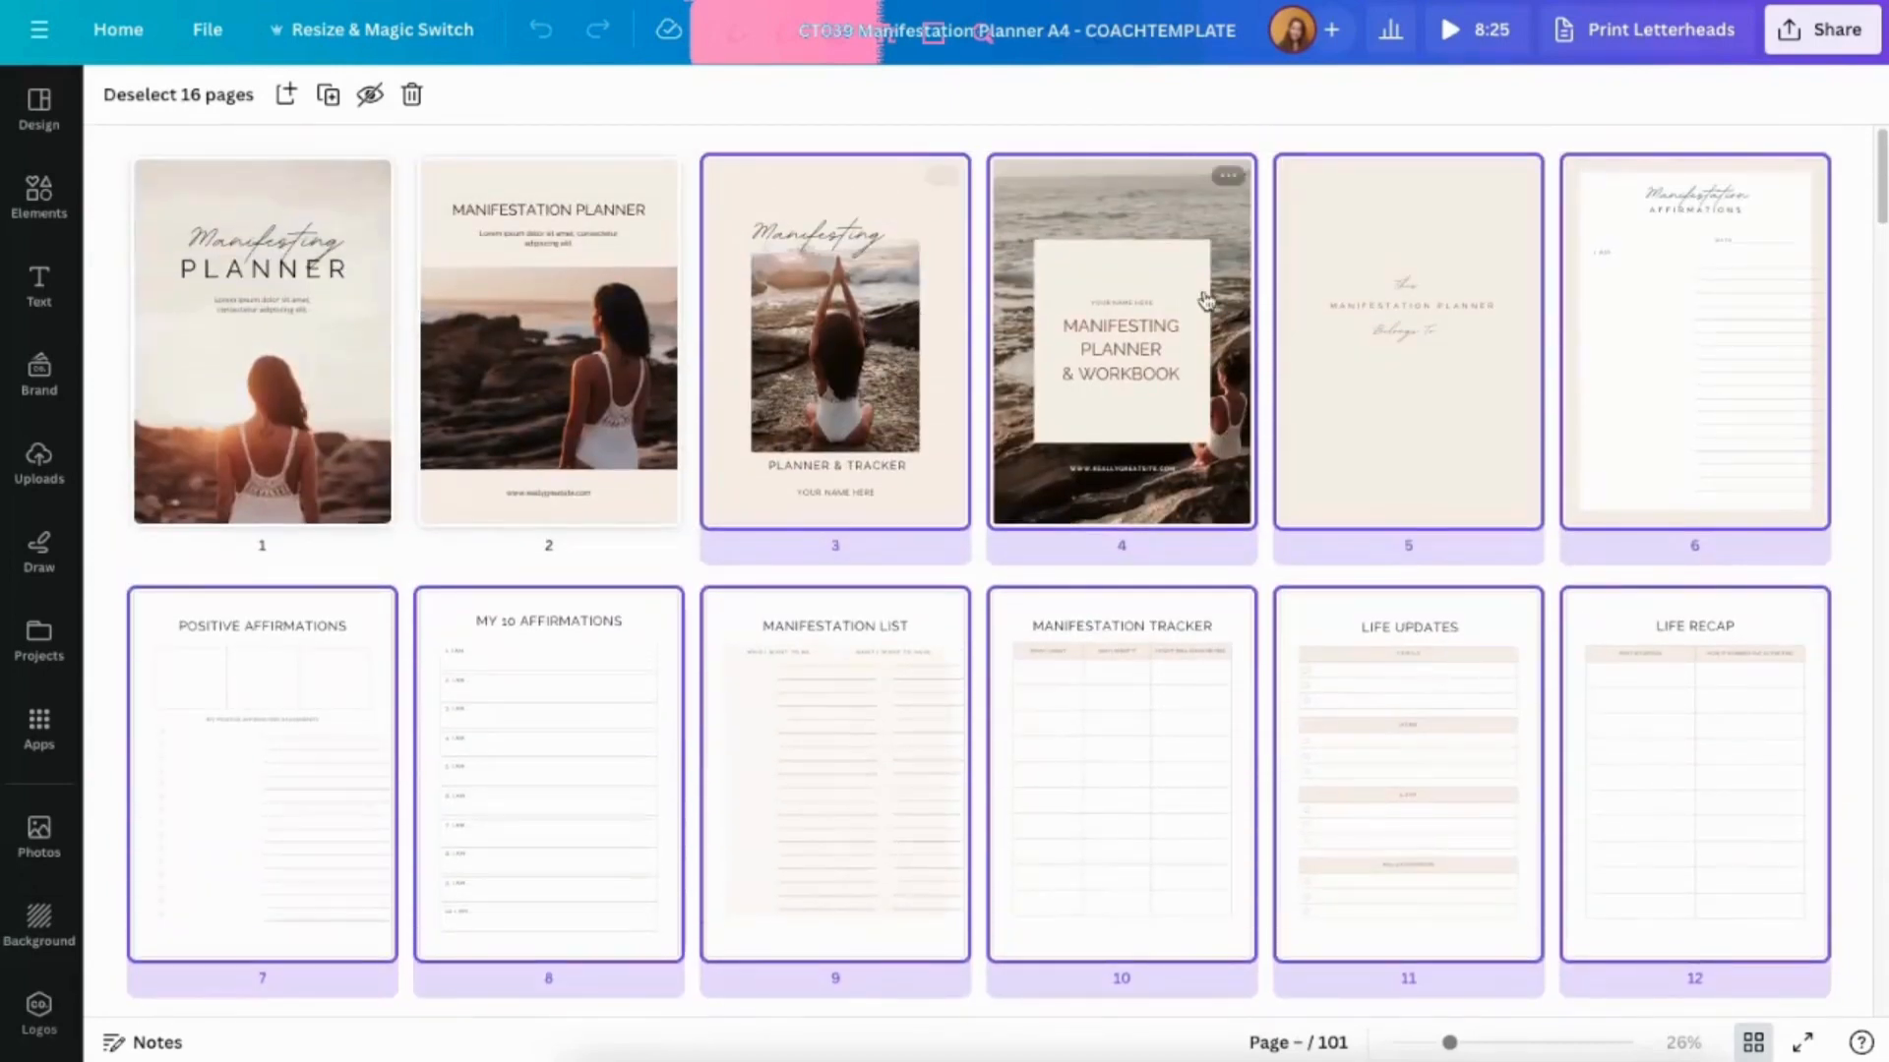
Replace the selection with only page 3, page 5 and pages 6 to 9, up to Manifestation List.
click(900, 242)
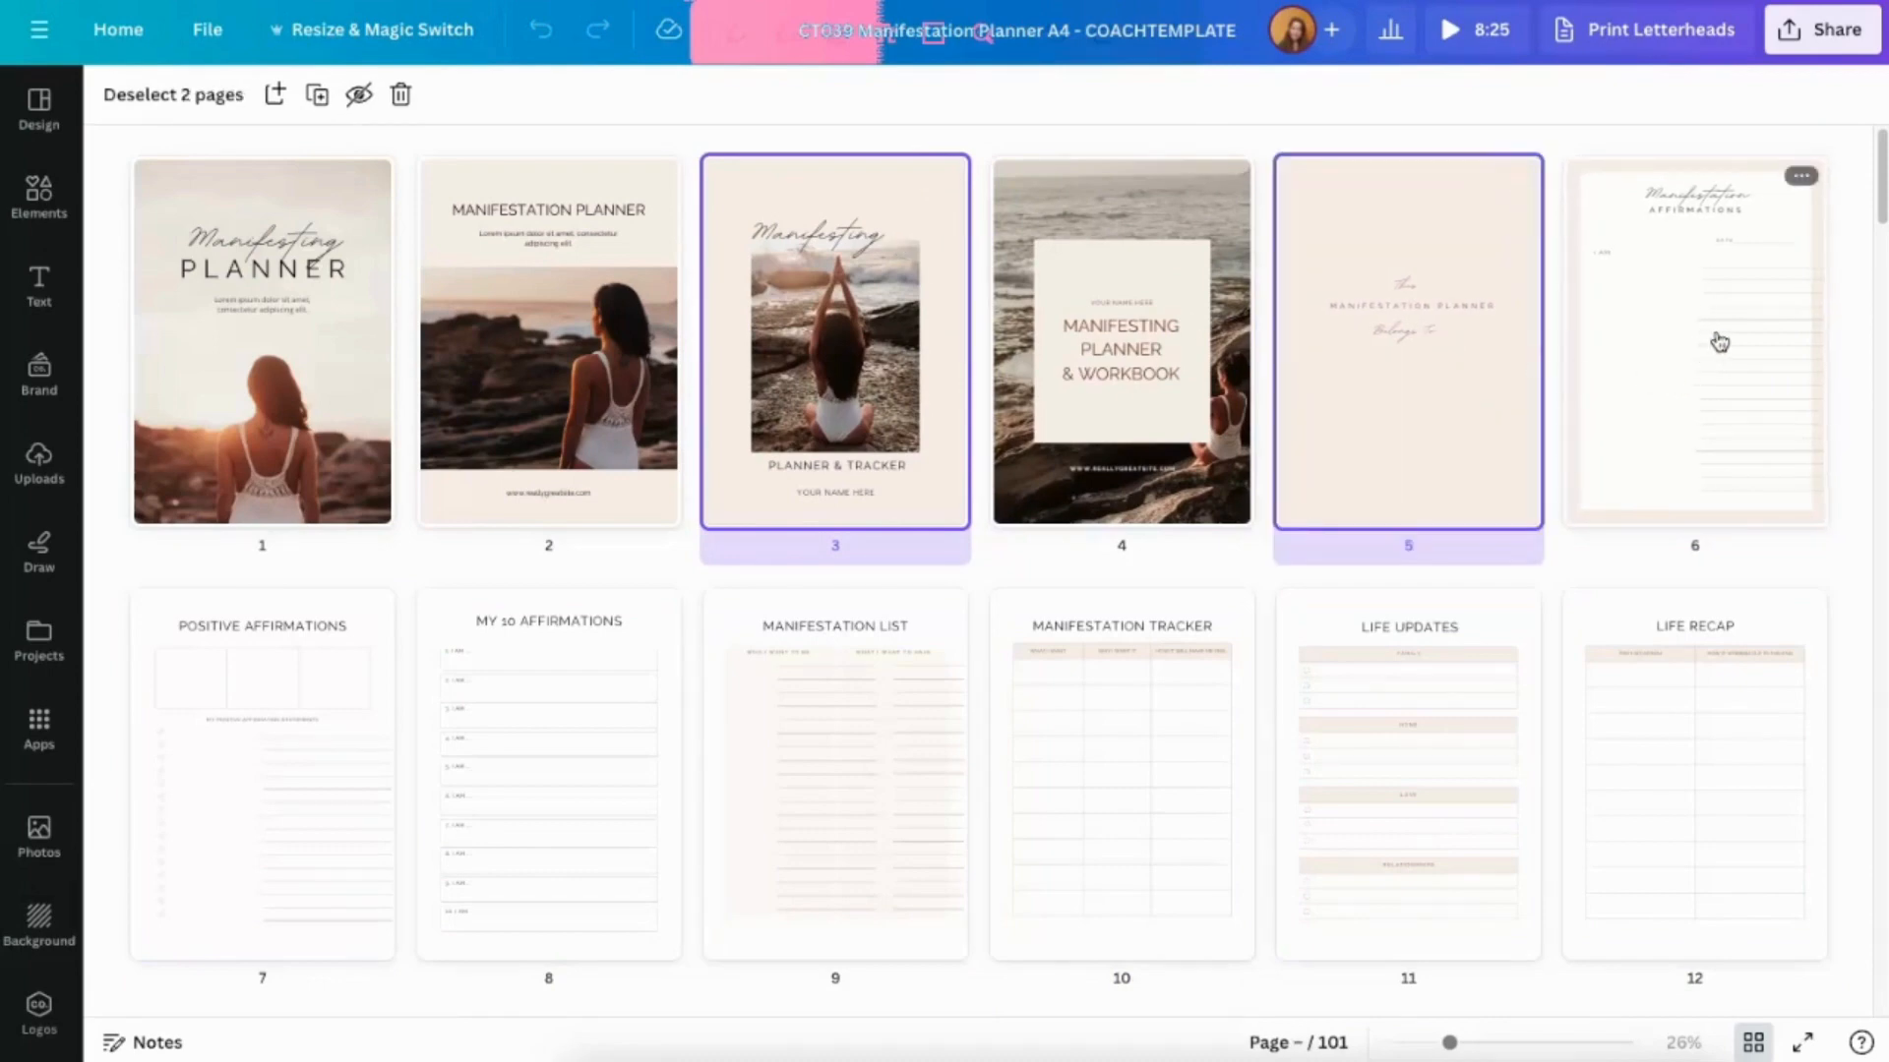
shift+click(1719, 342)
shift+click(319, 739)
shift+click(588, 739)
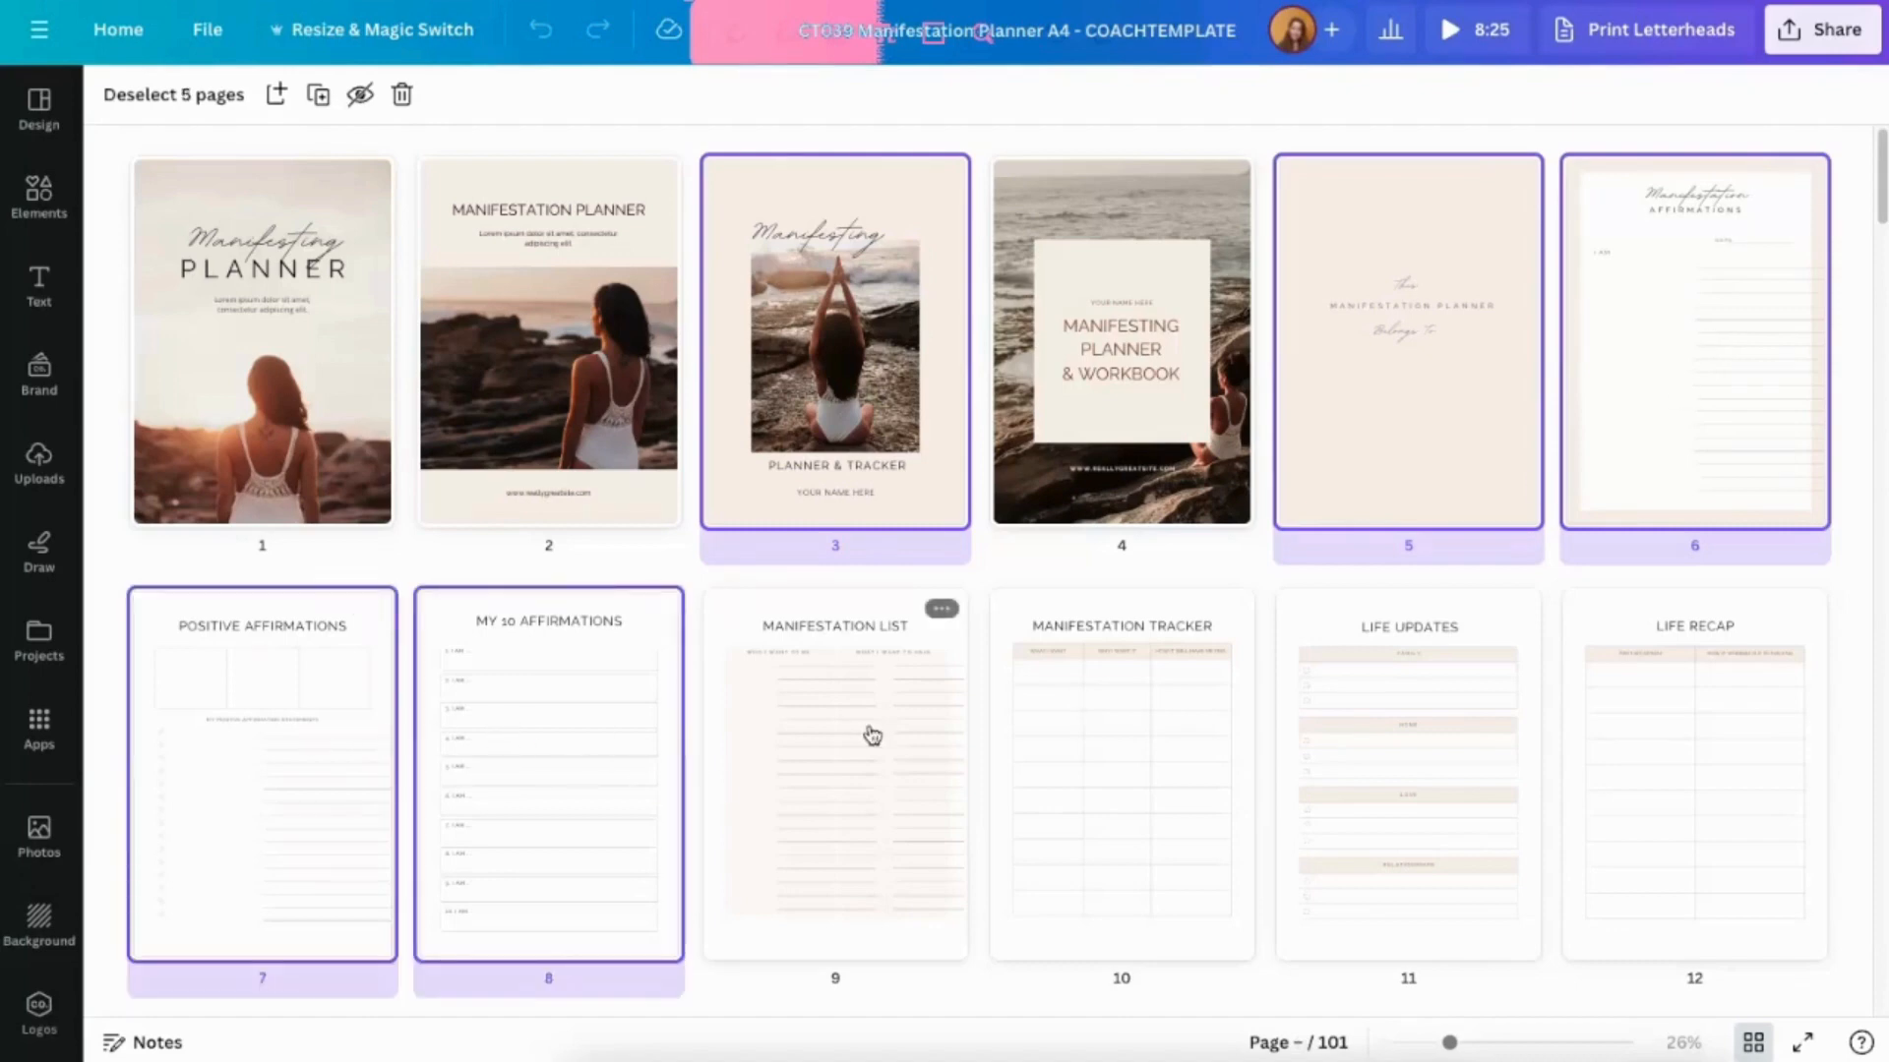
shift+click(872, 735)
Add pages 15 to 20, from Manifesting Health to Manifesting Family, to the page selection.
scroll(1229, 753, down, 2)
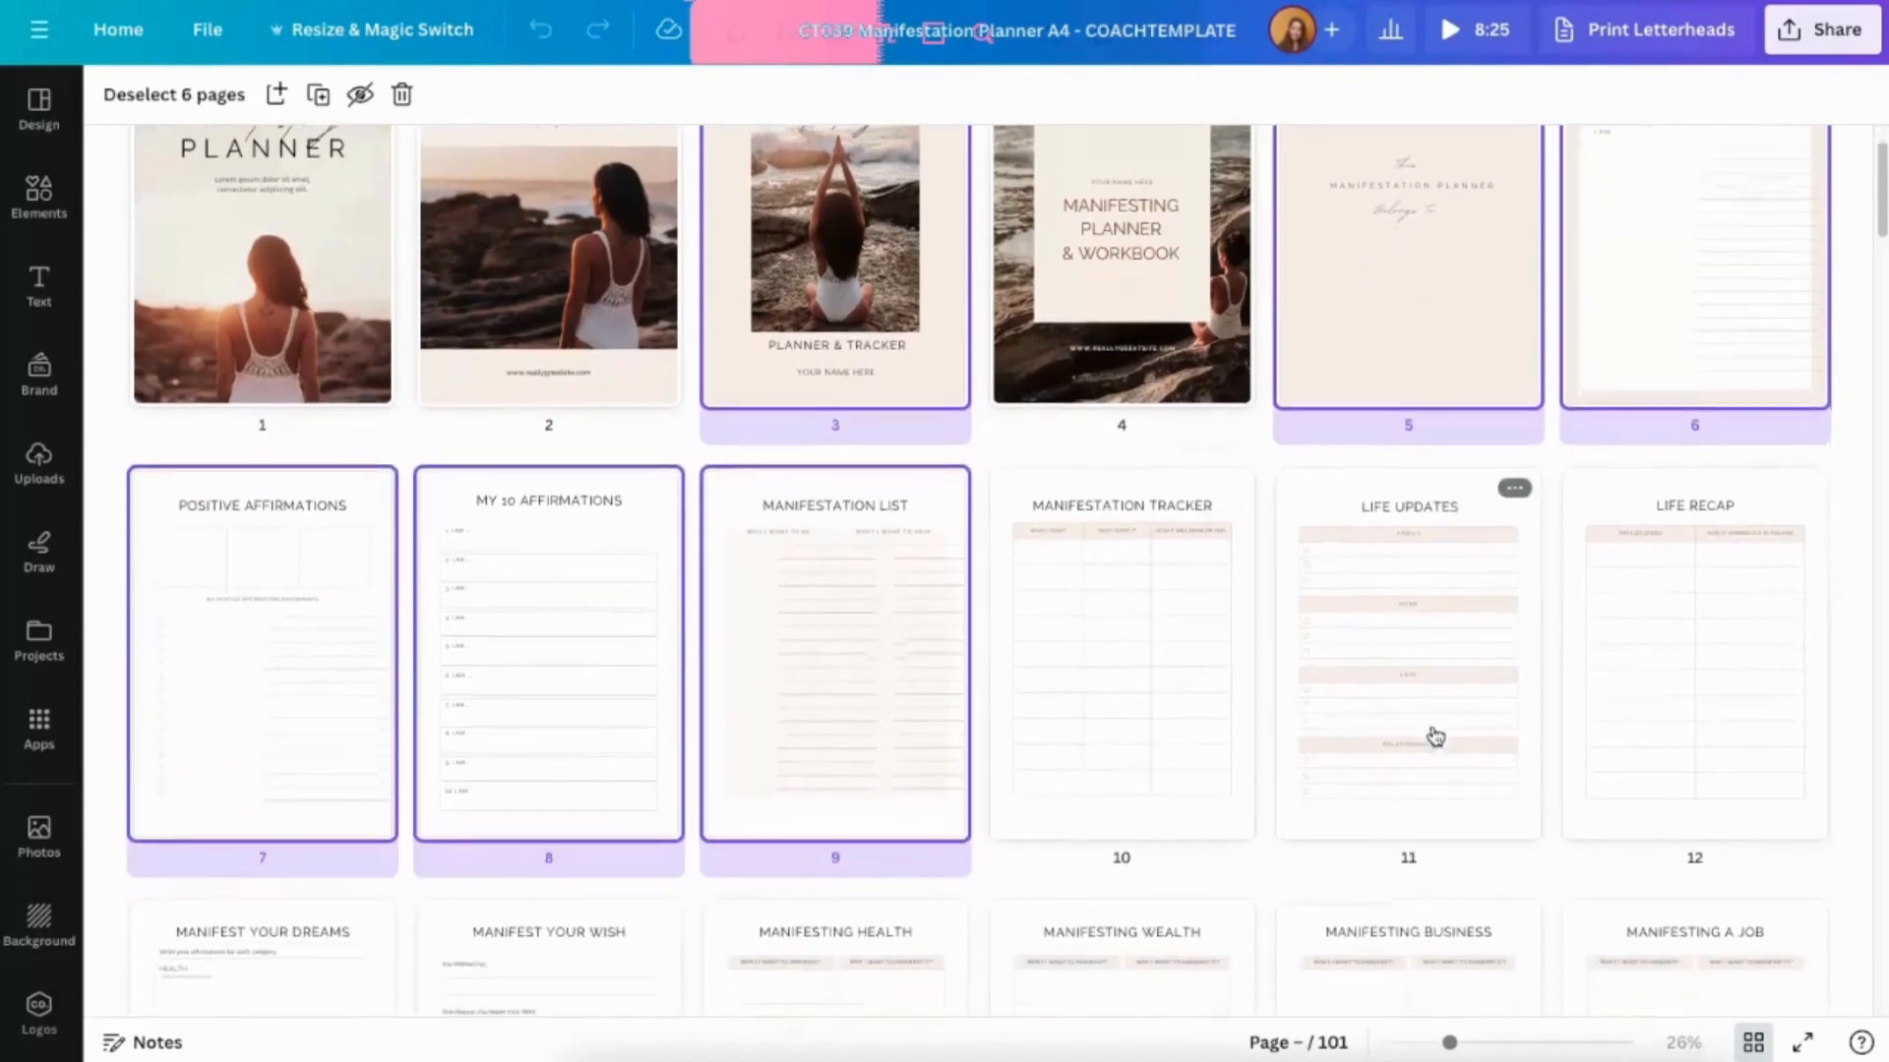
scroll(1435, 737, down, 5)
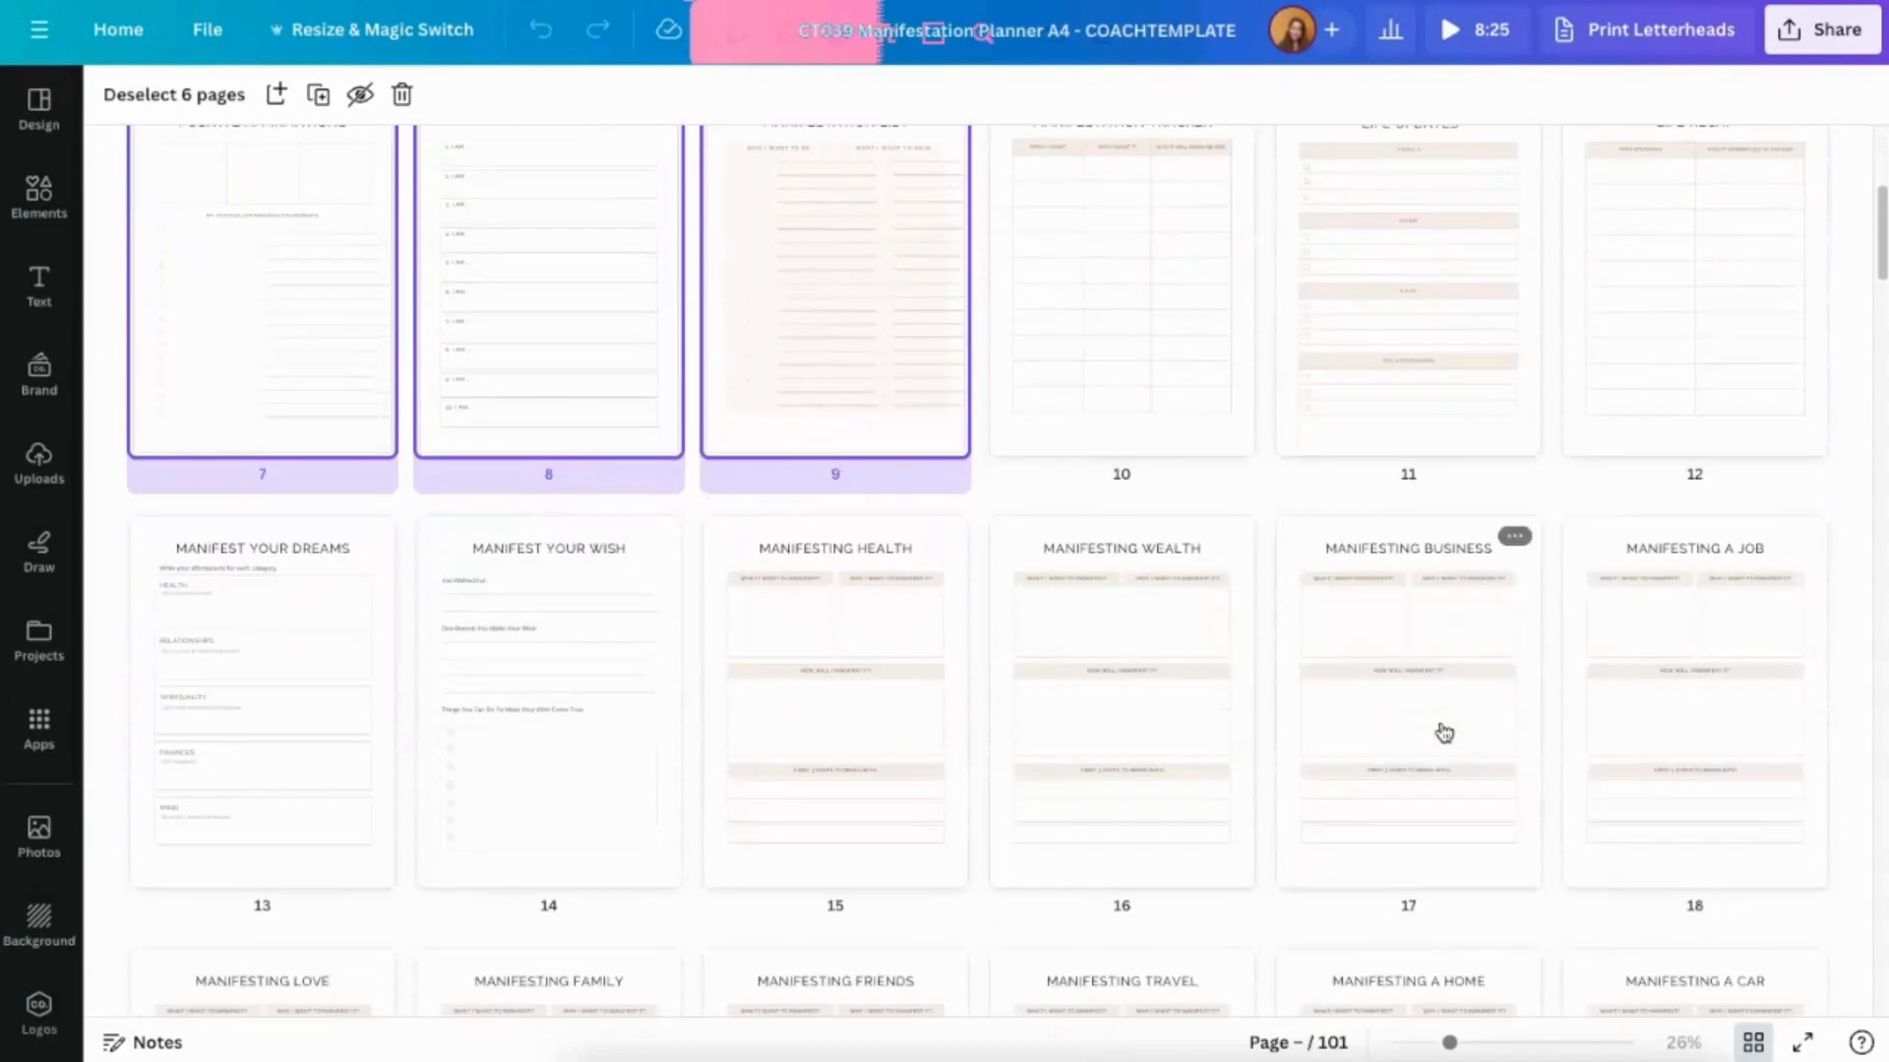
scroll(1134, 763, down, 1)
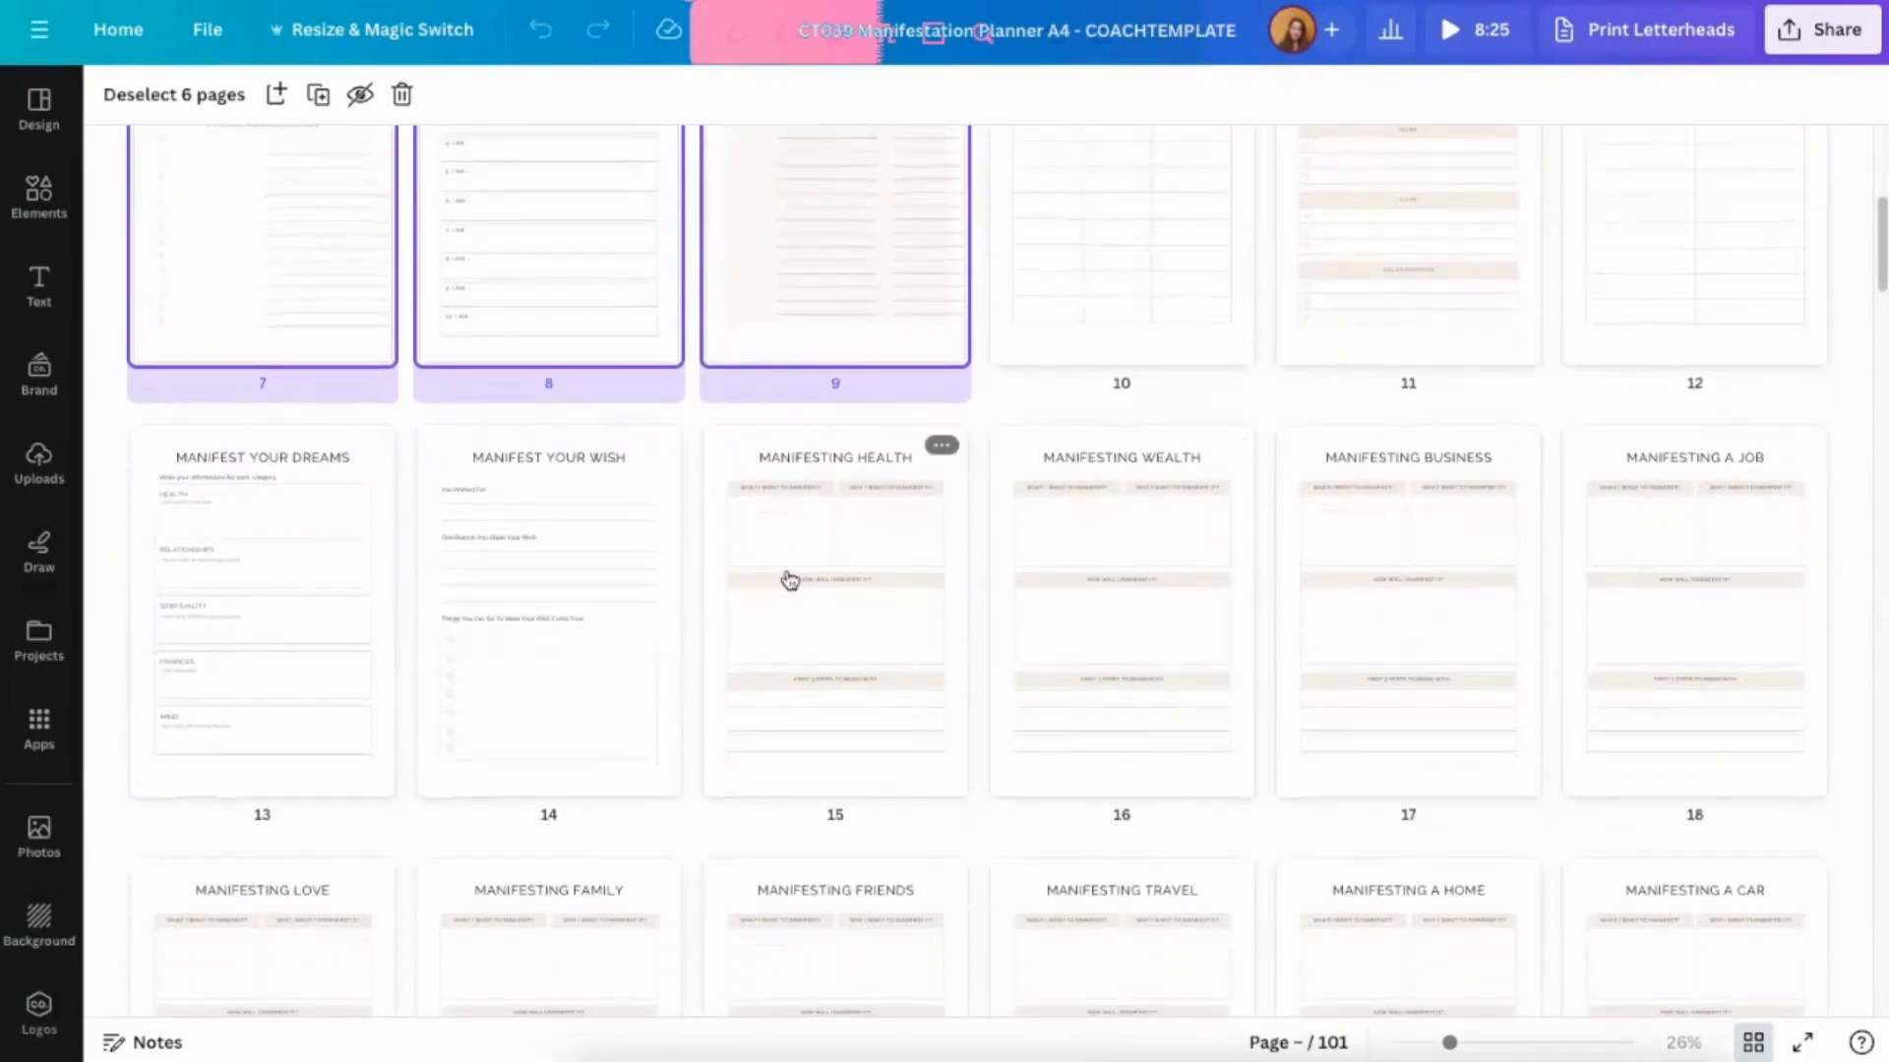
shift+click(836, 580)
shift+click(1142, 599)
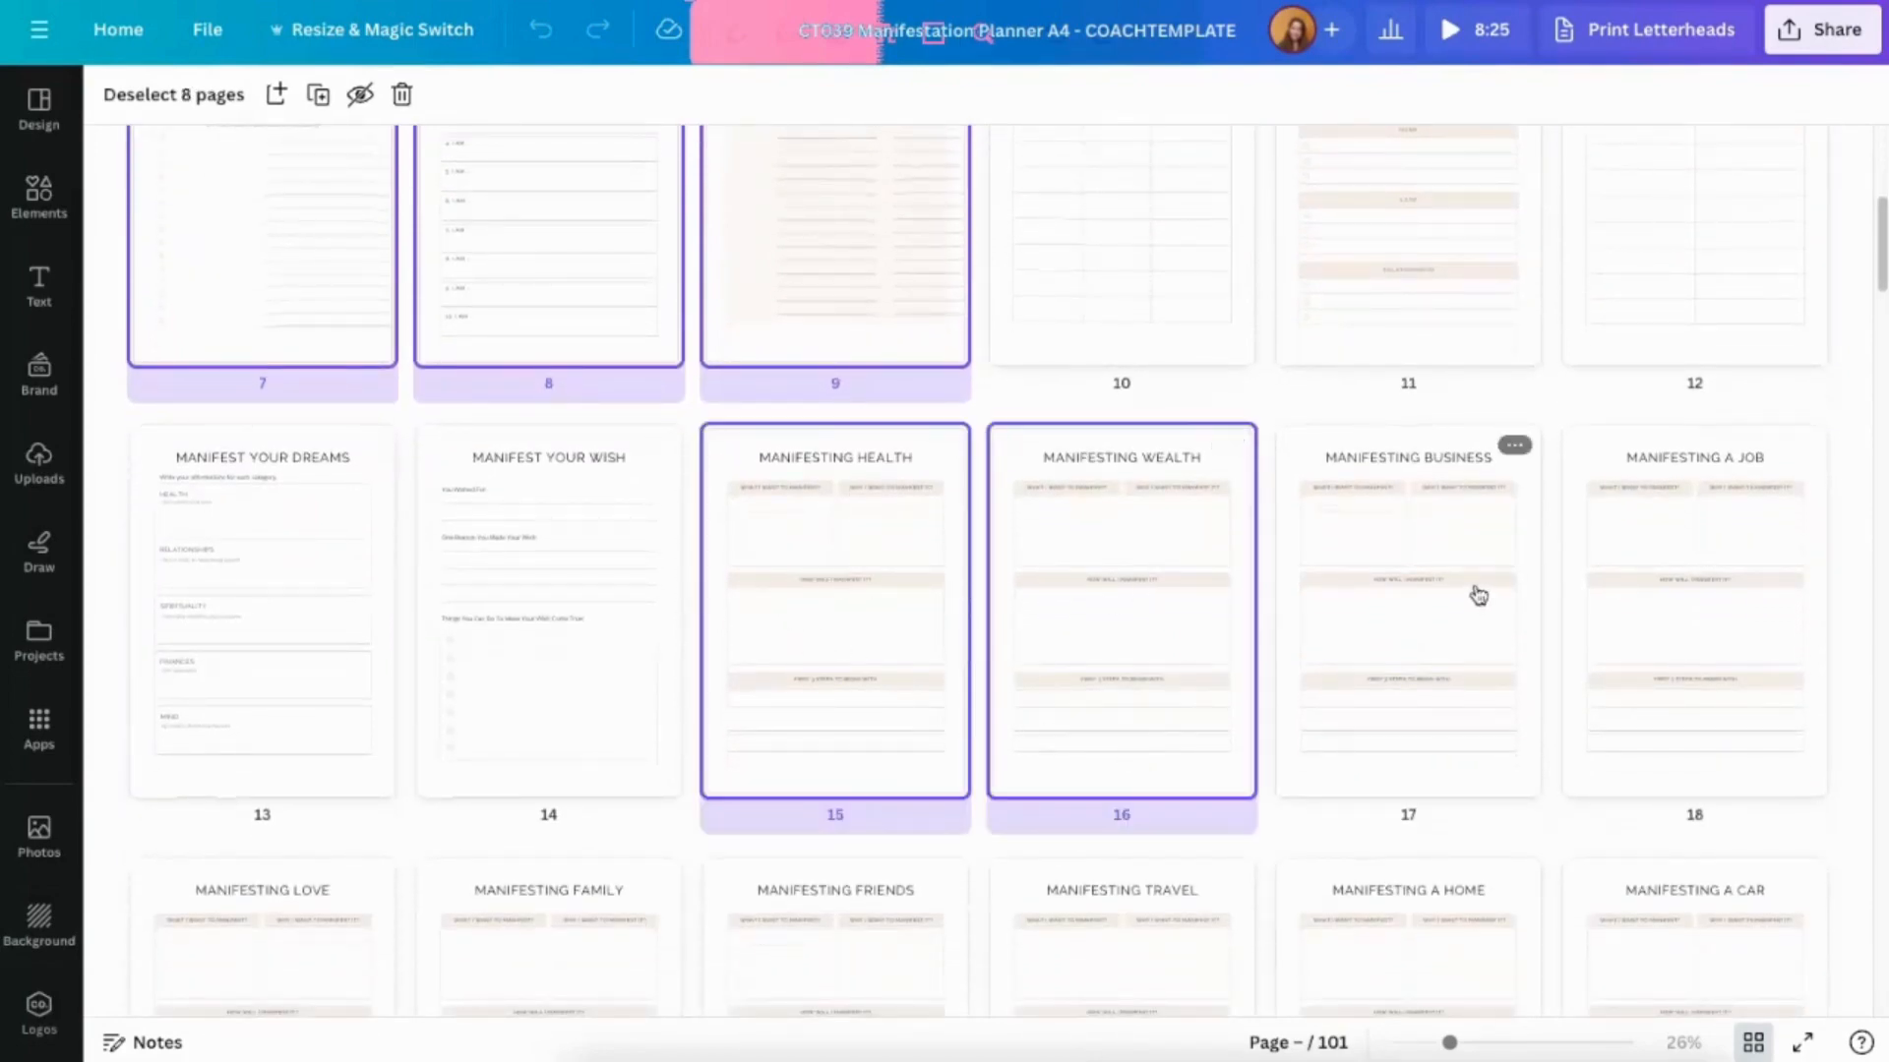
shift+click(1476, 594)
shift+click(1644, 578)
shift+click(334, 949)
shift+click(578, 935)
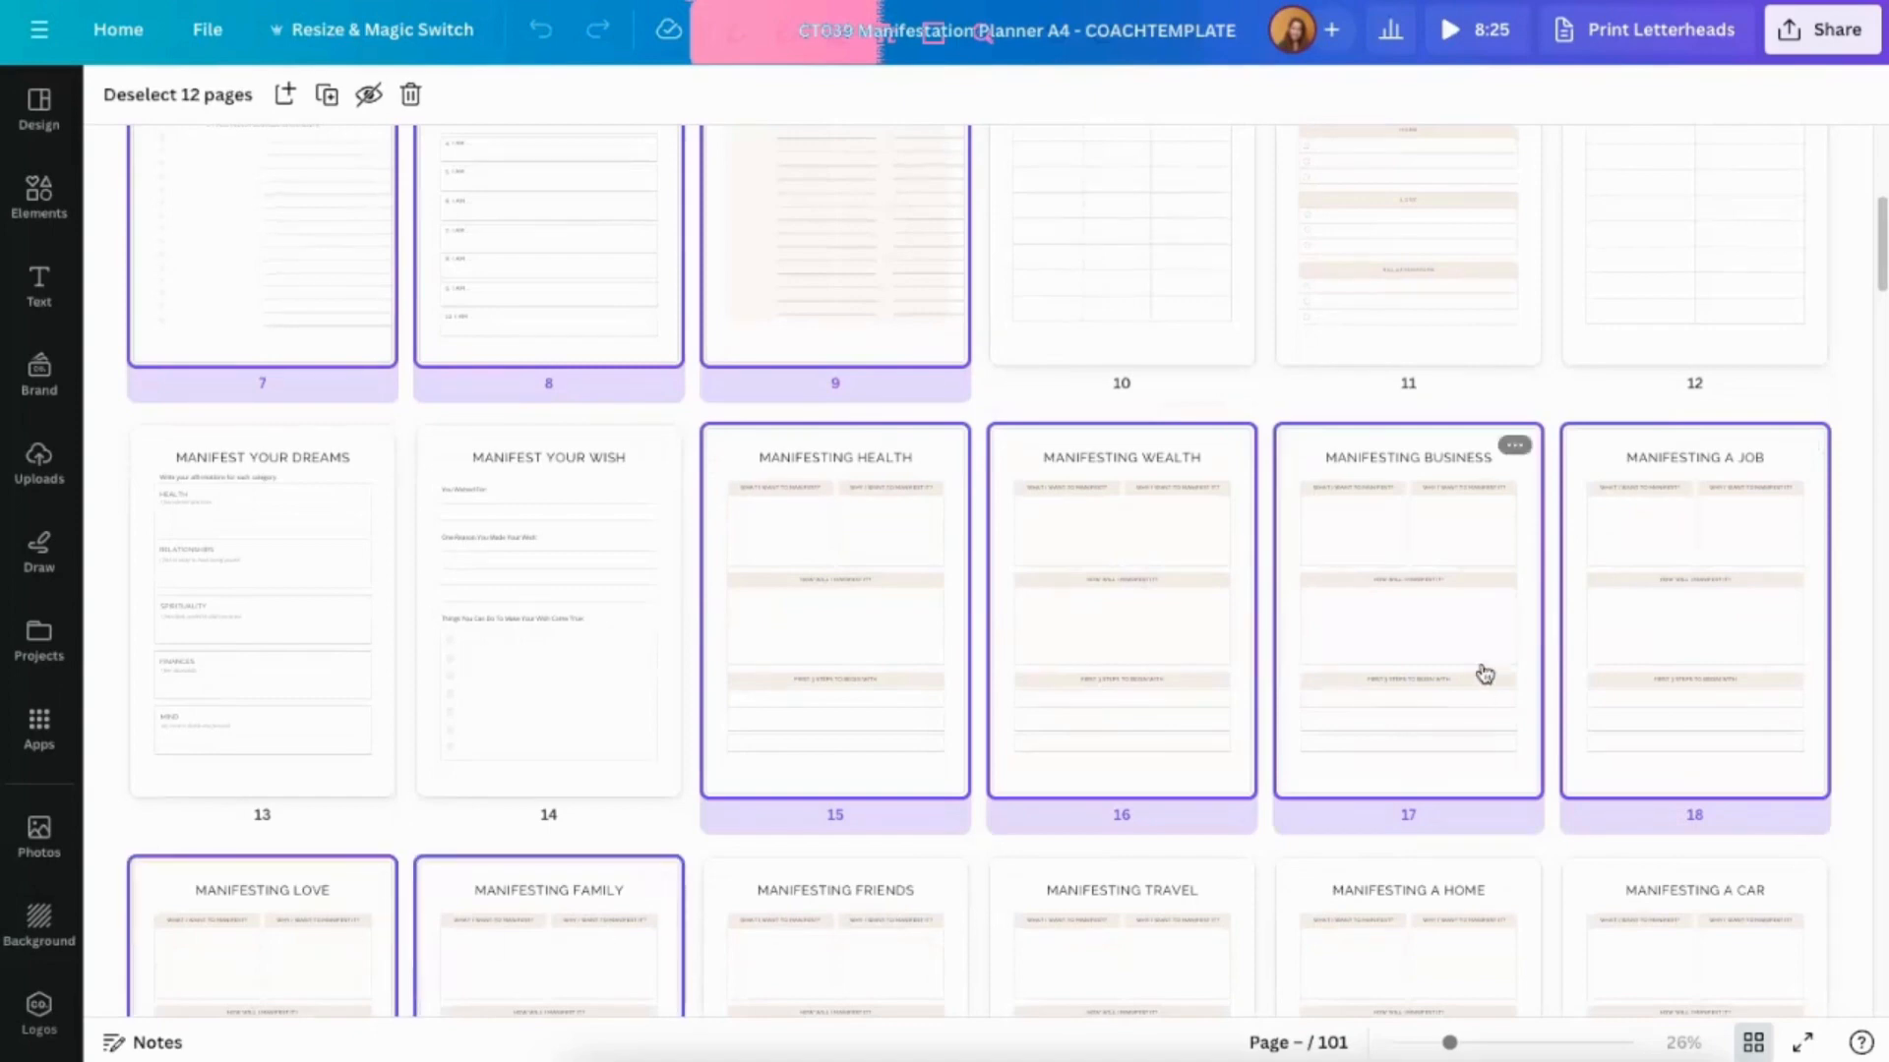
Add page 30, My Situation, to the page selection.
scroll(1151, 771, down, 5)
scroll(1057, 798, down, 5)
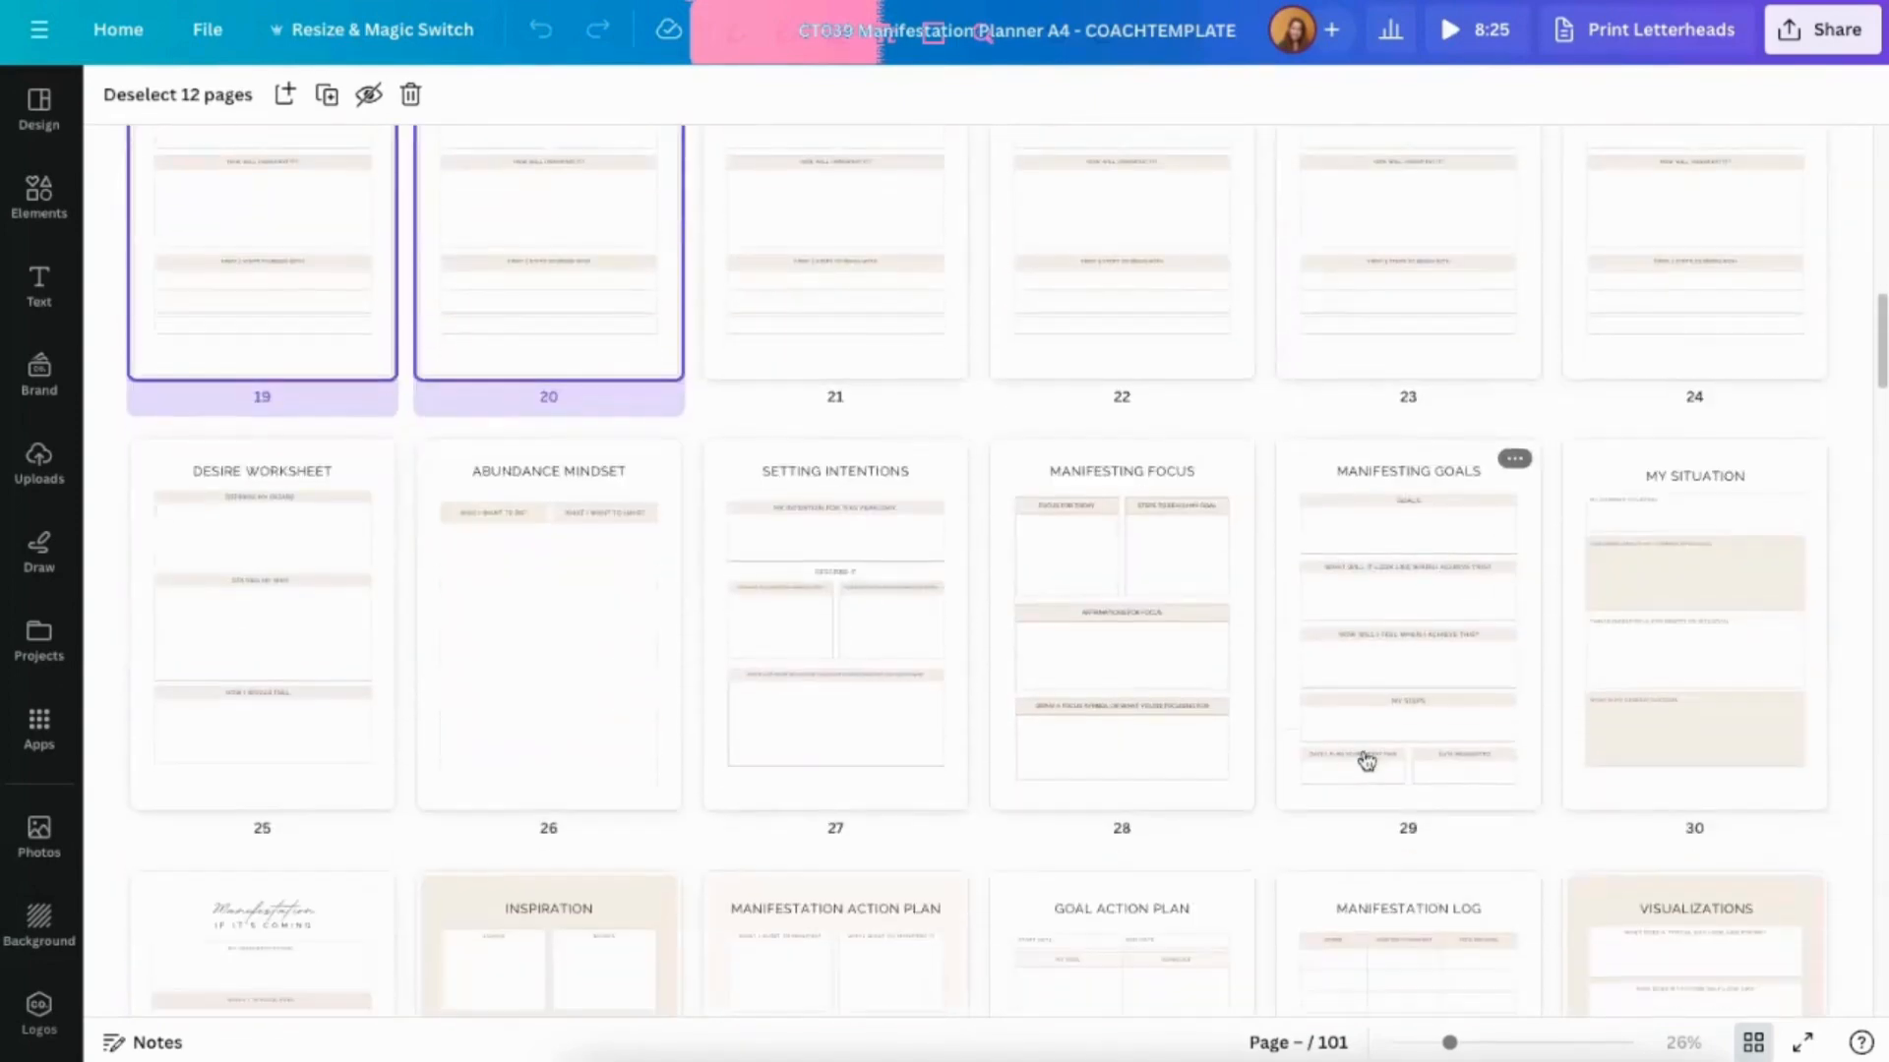
shift+click(1676, 564)
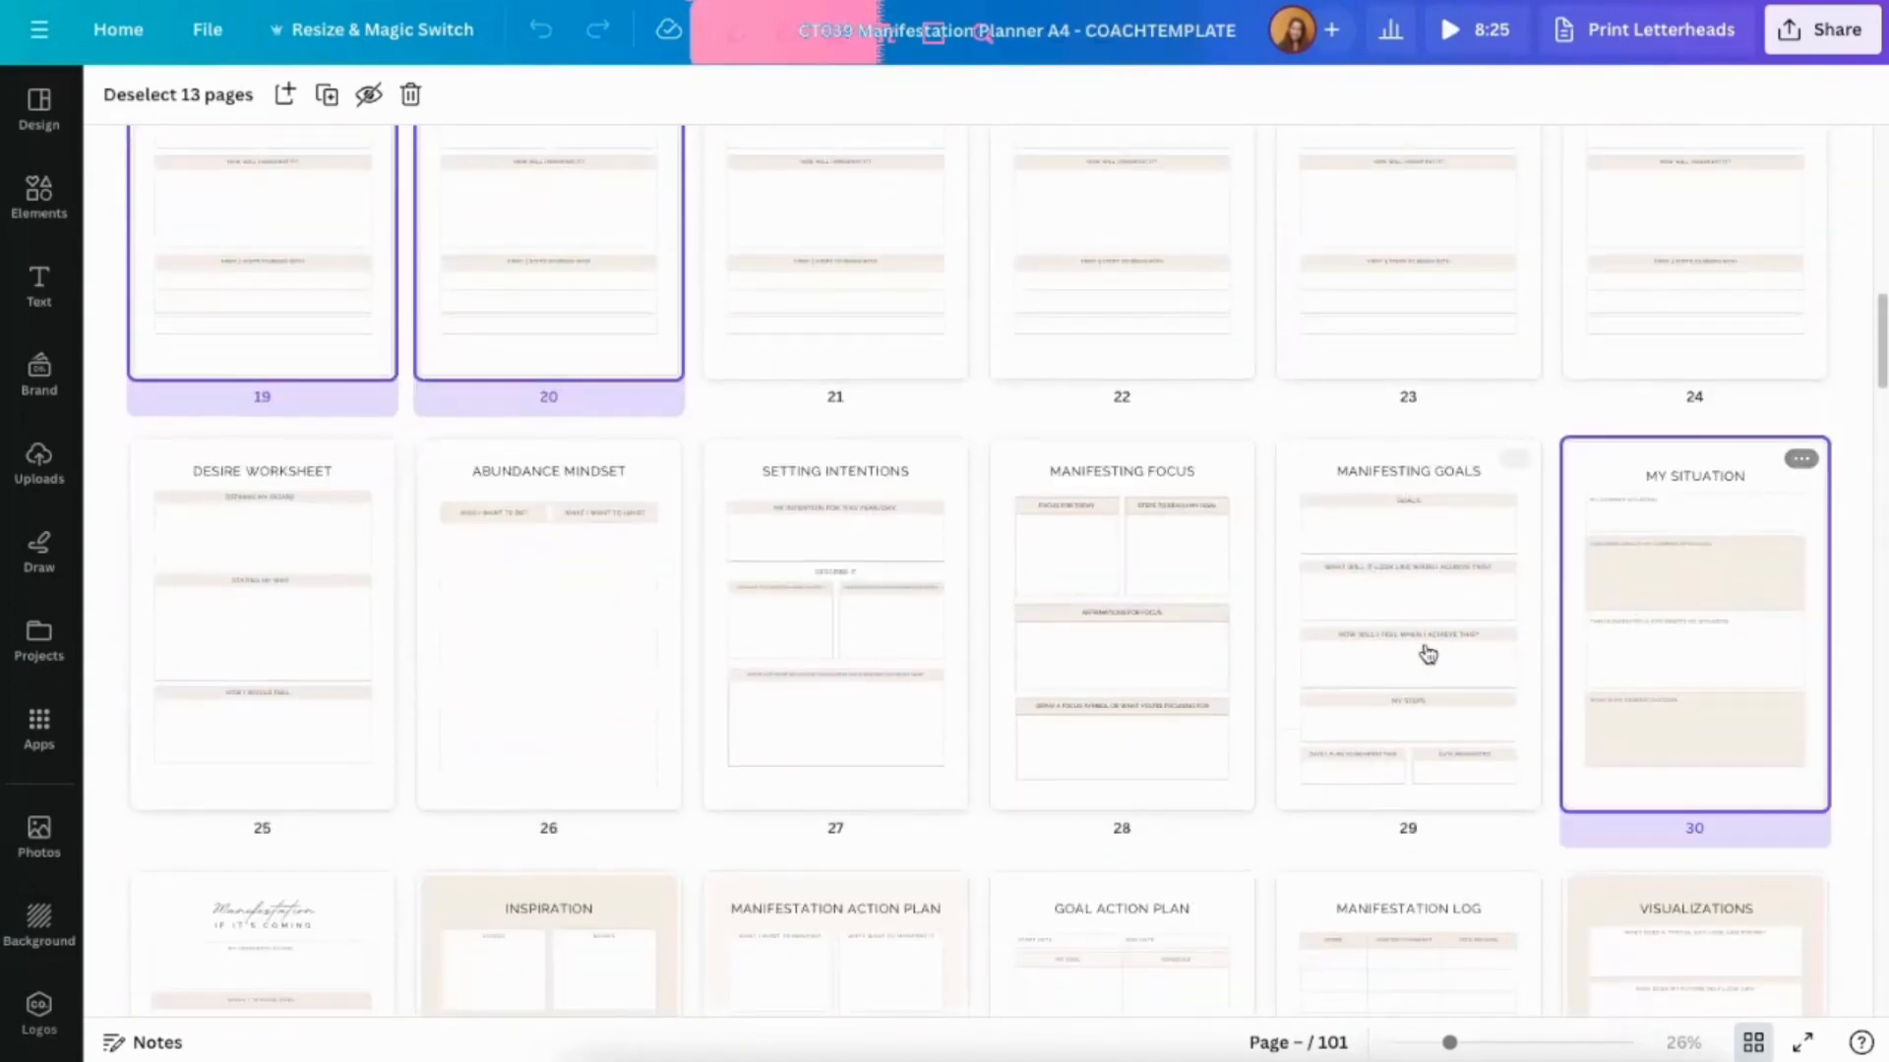
Add page 44, Manifestation Daily Plan, and page 51, Personal Planner, to the page selection.
scroll(1424, 653, down, 7)
scroll(1147, 898, down, 3)
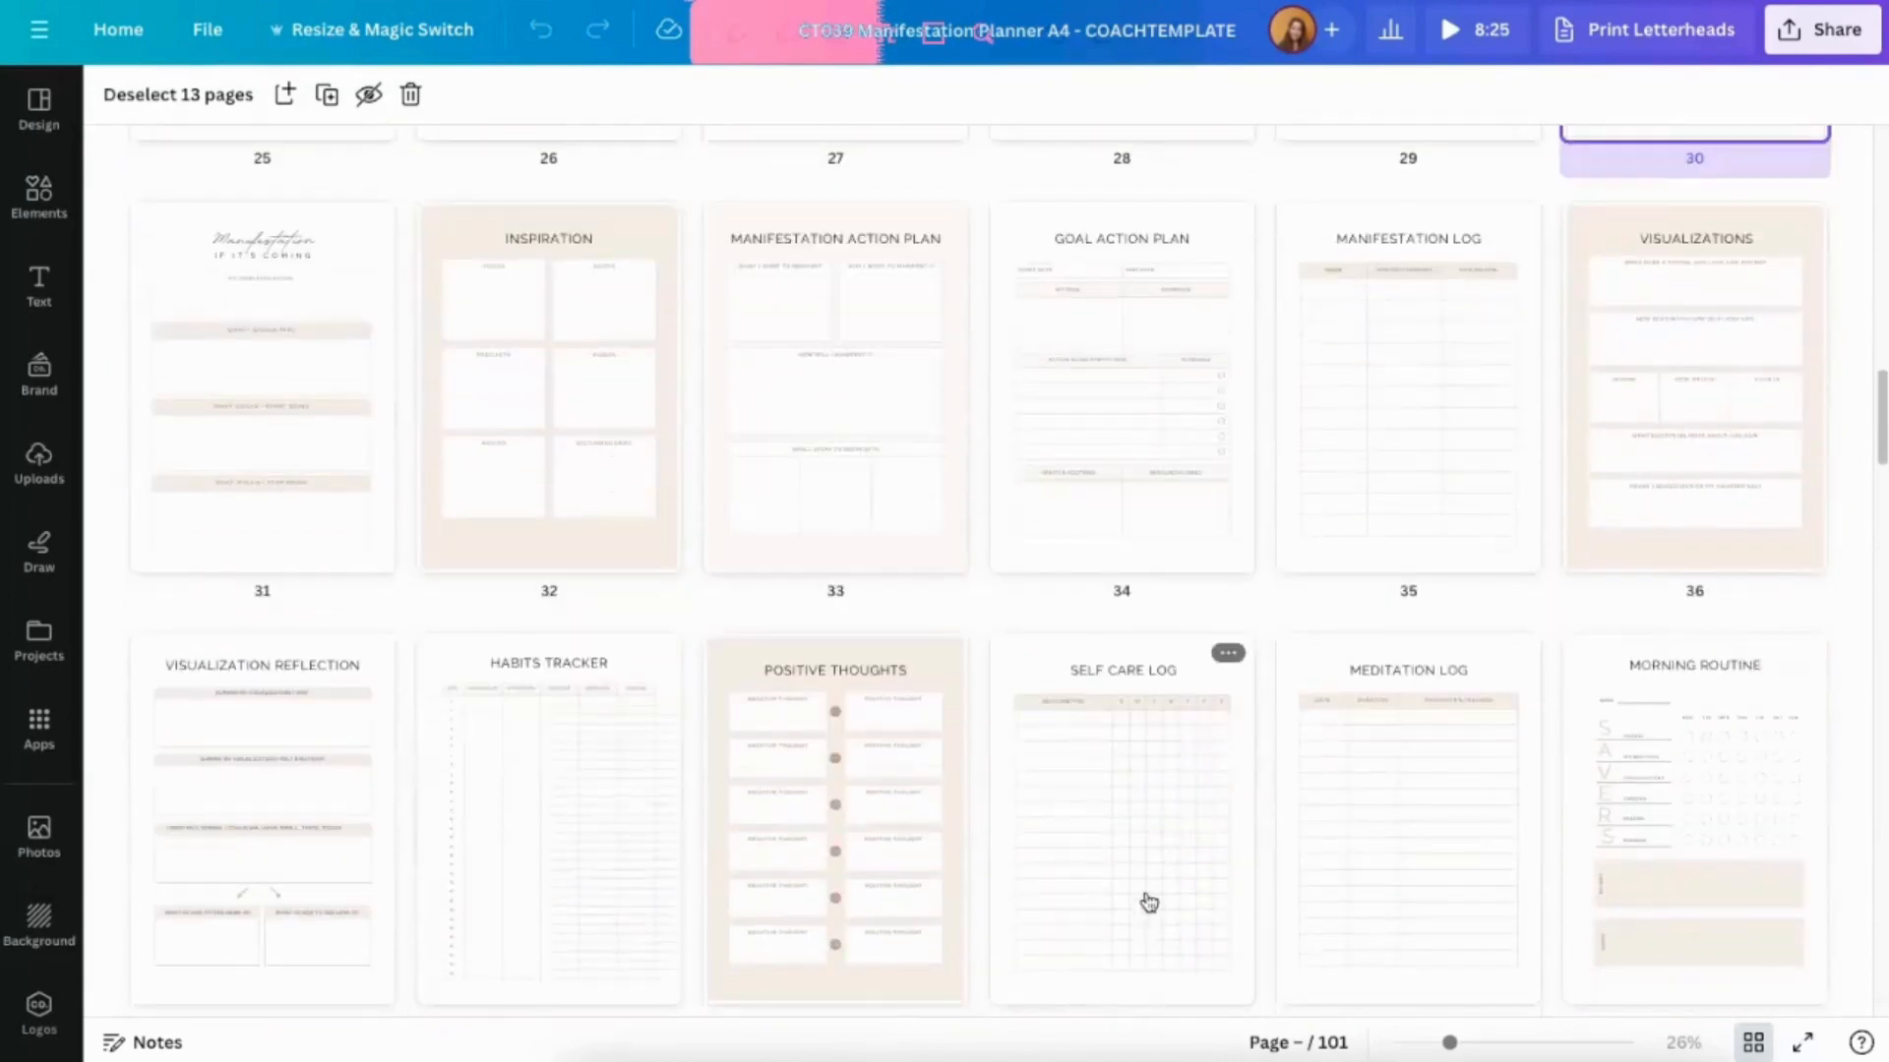
scroll(1412, 574, up, 2)
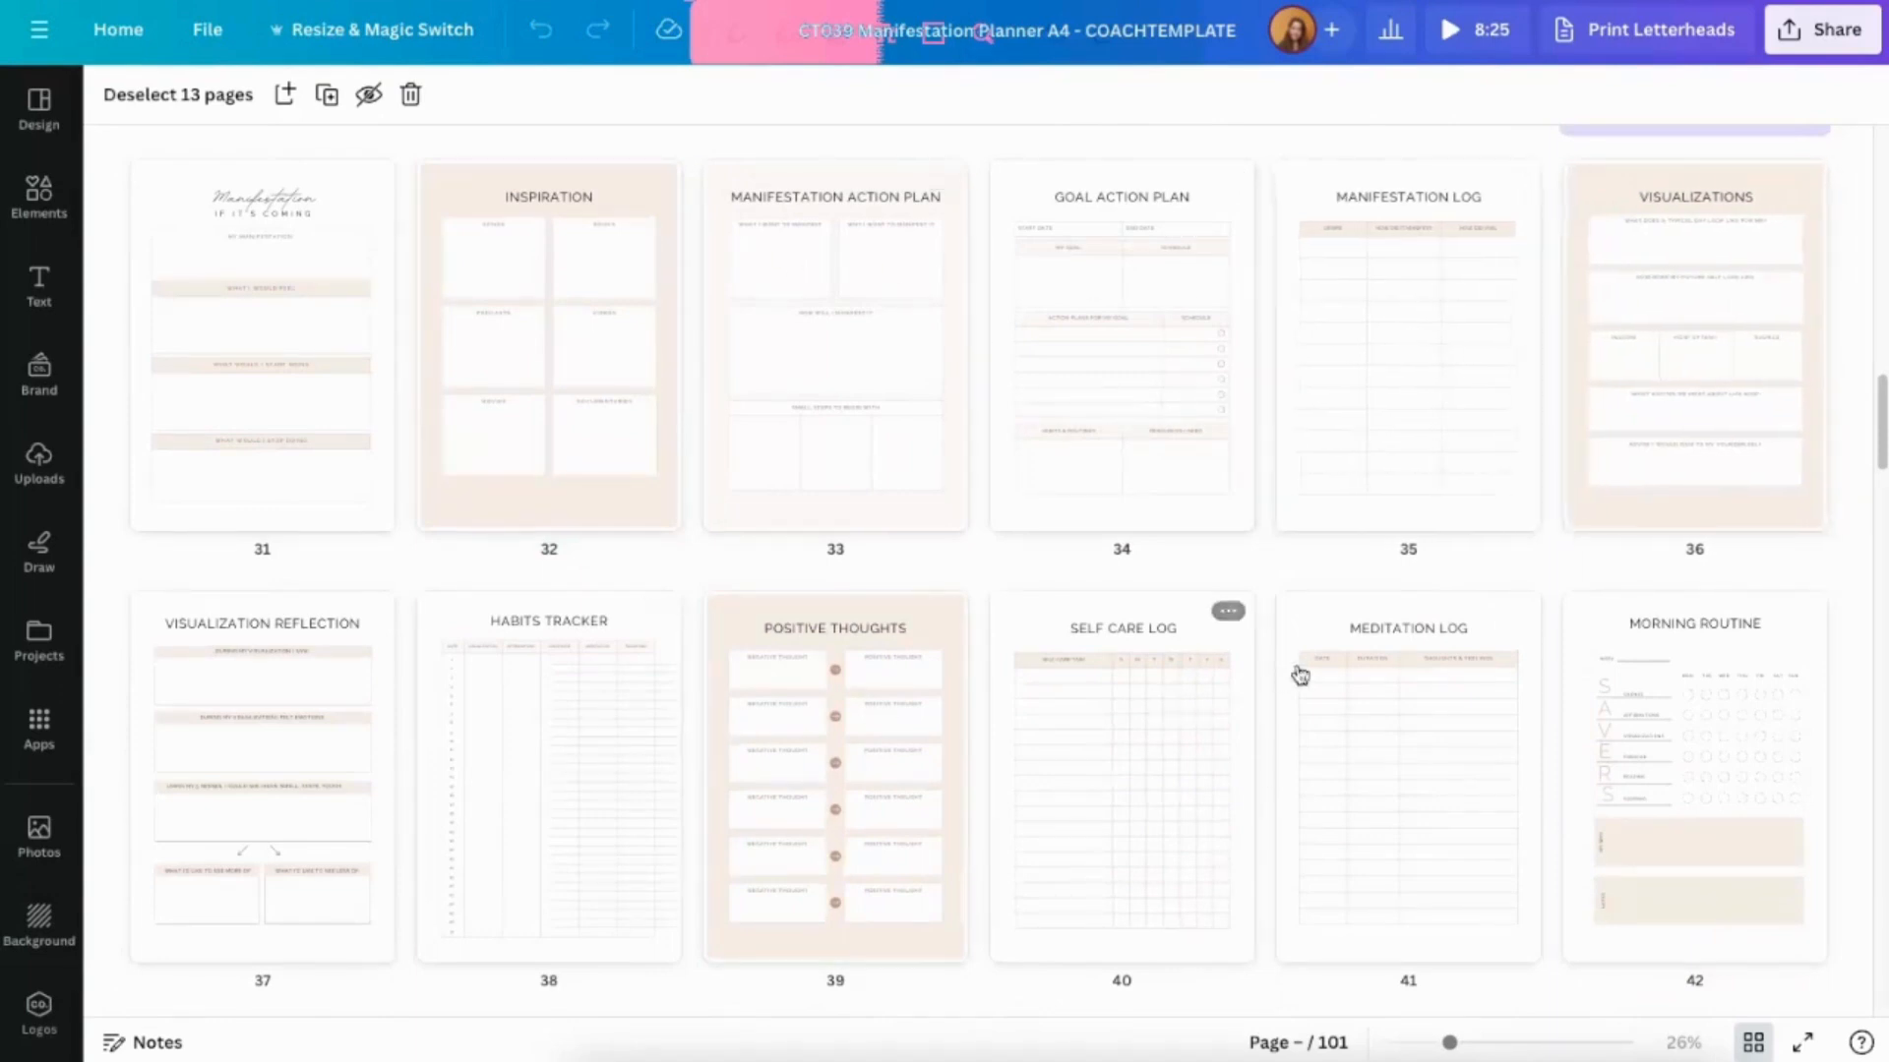
scroll(802, 768, down, 1)
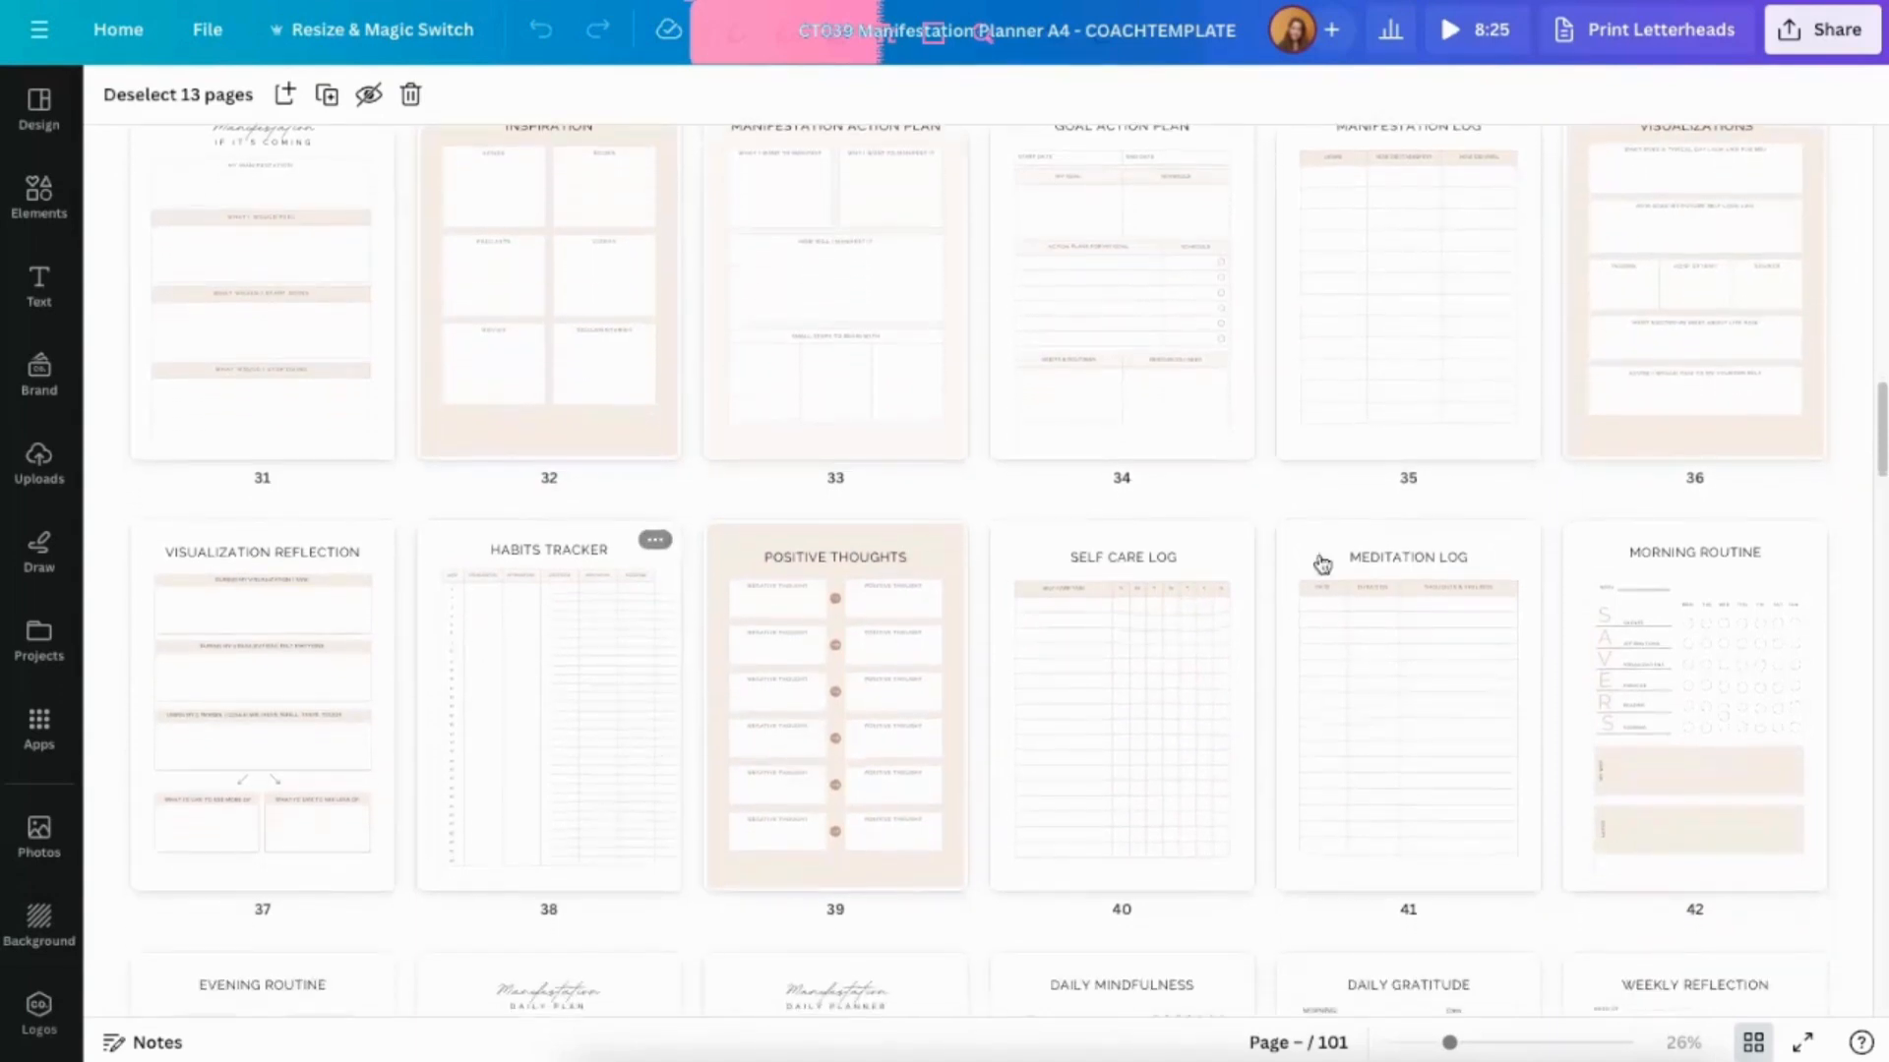
scroll(1289, 763, down, 1)
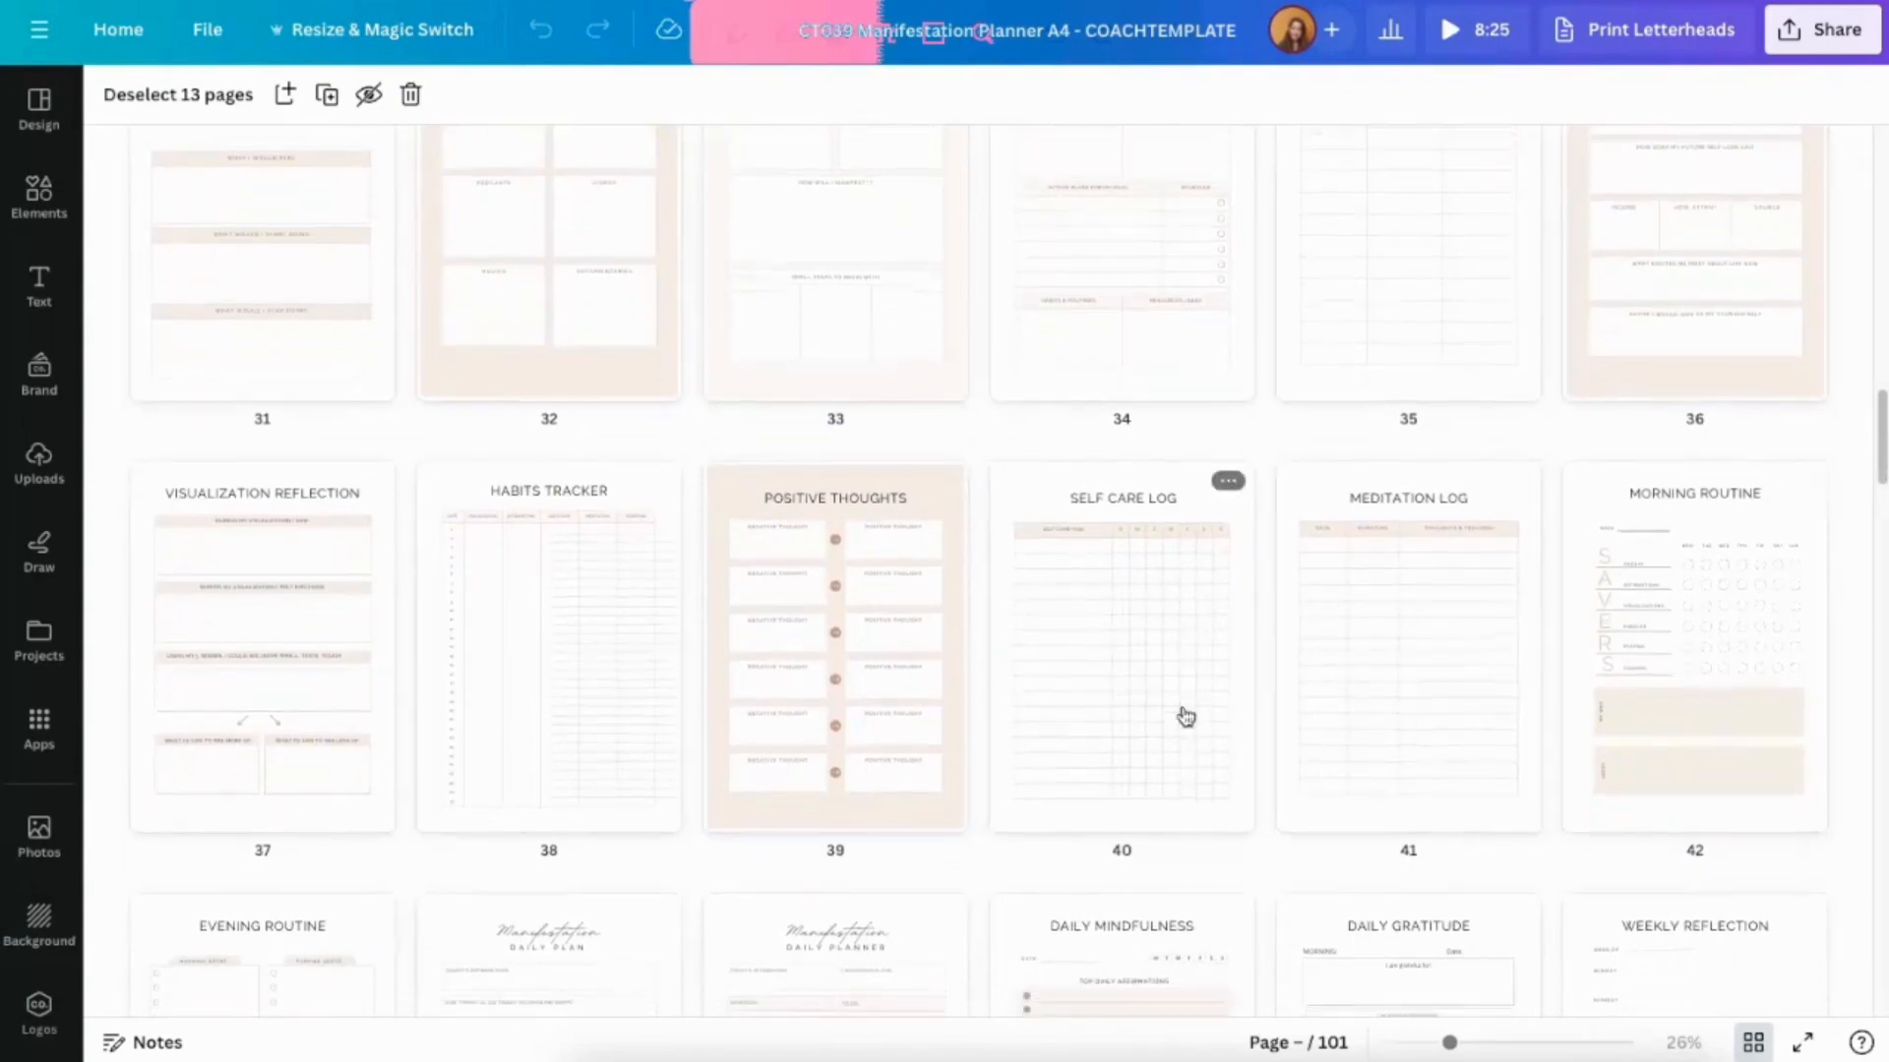
scroll(1187, 719, down, 5)
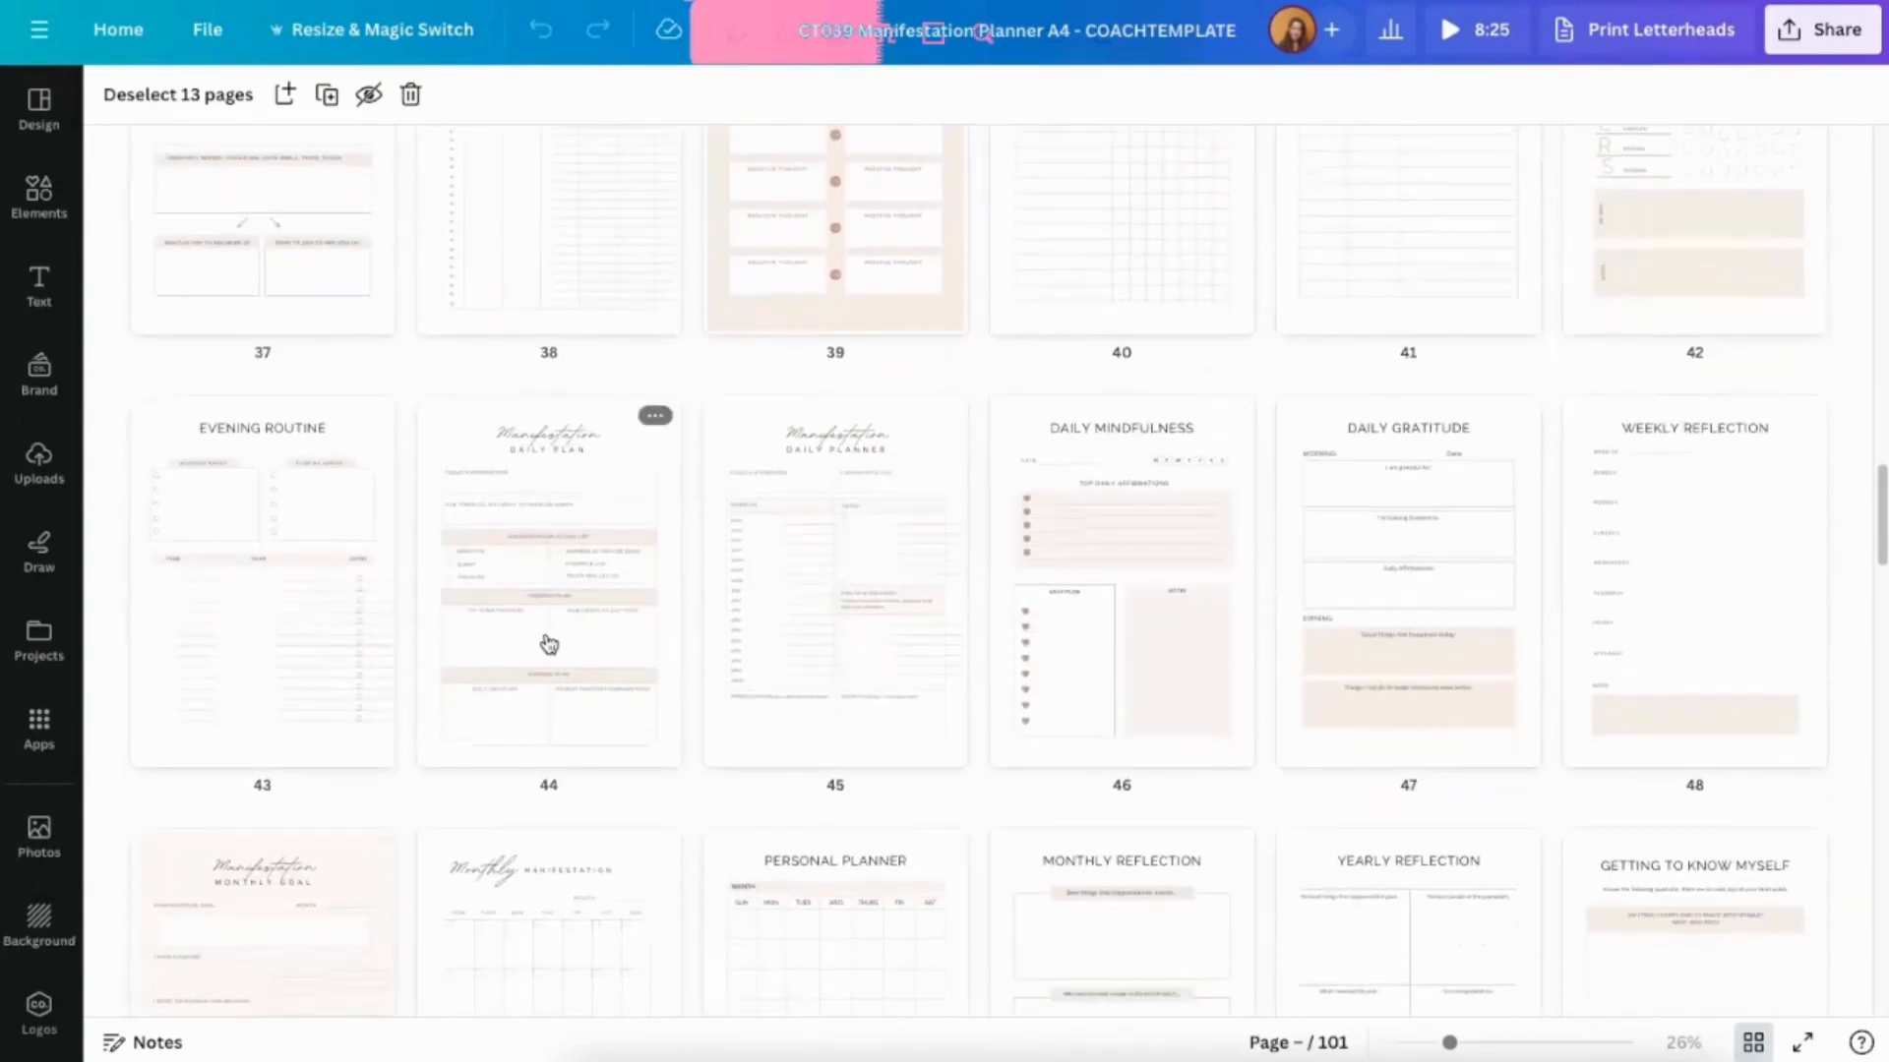
shift+click(565, 563)
scroll(1466, 641, down, 3)
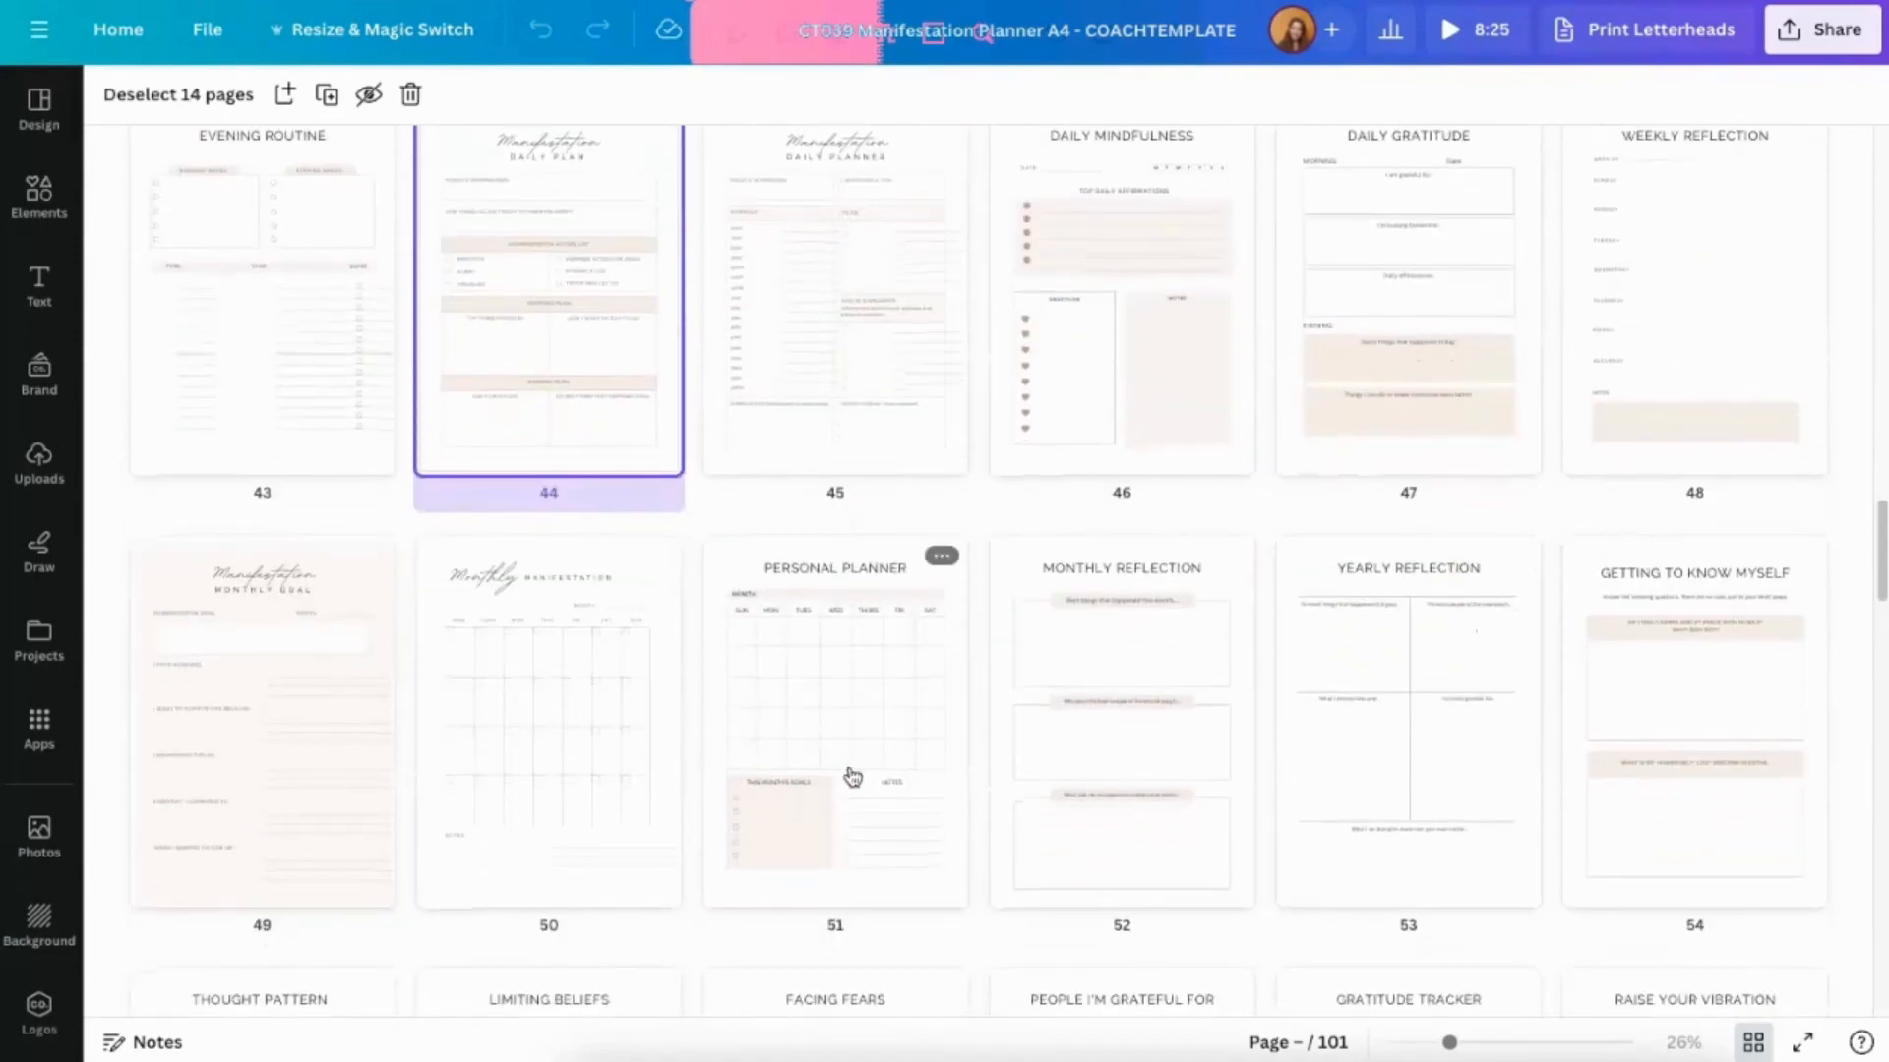
shift+click(834, 705)
Add page 86, the lined Journal page, to the page selection.
scroll(1454, 689, down, 5)
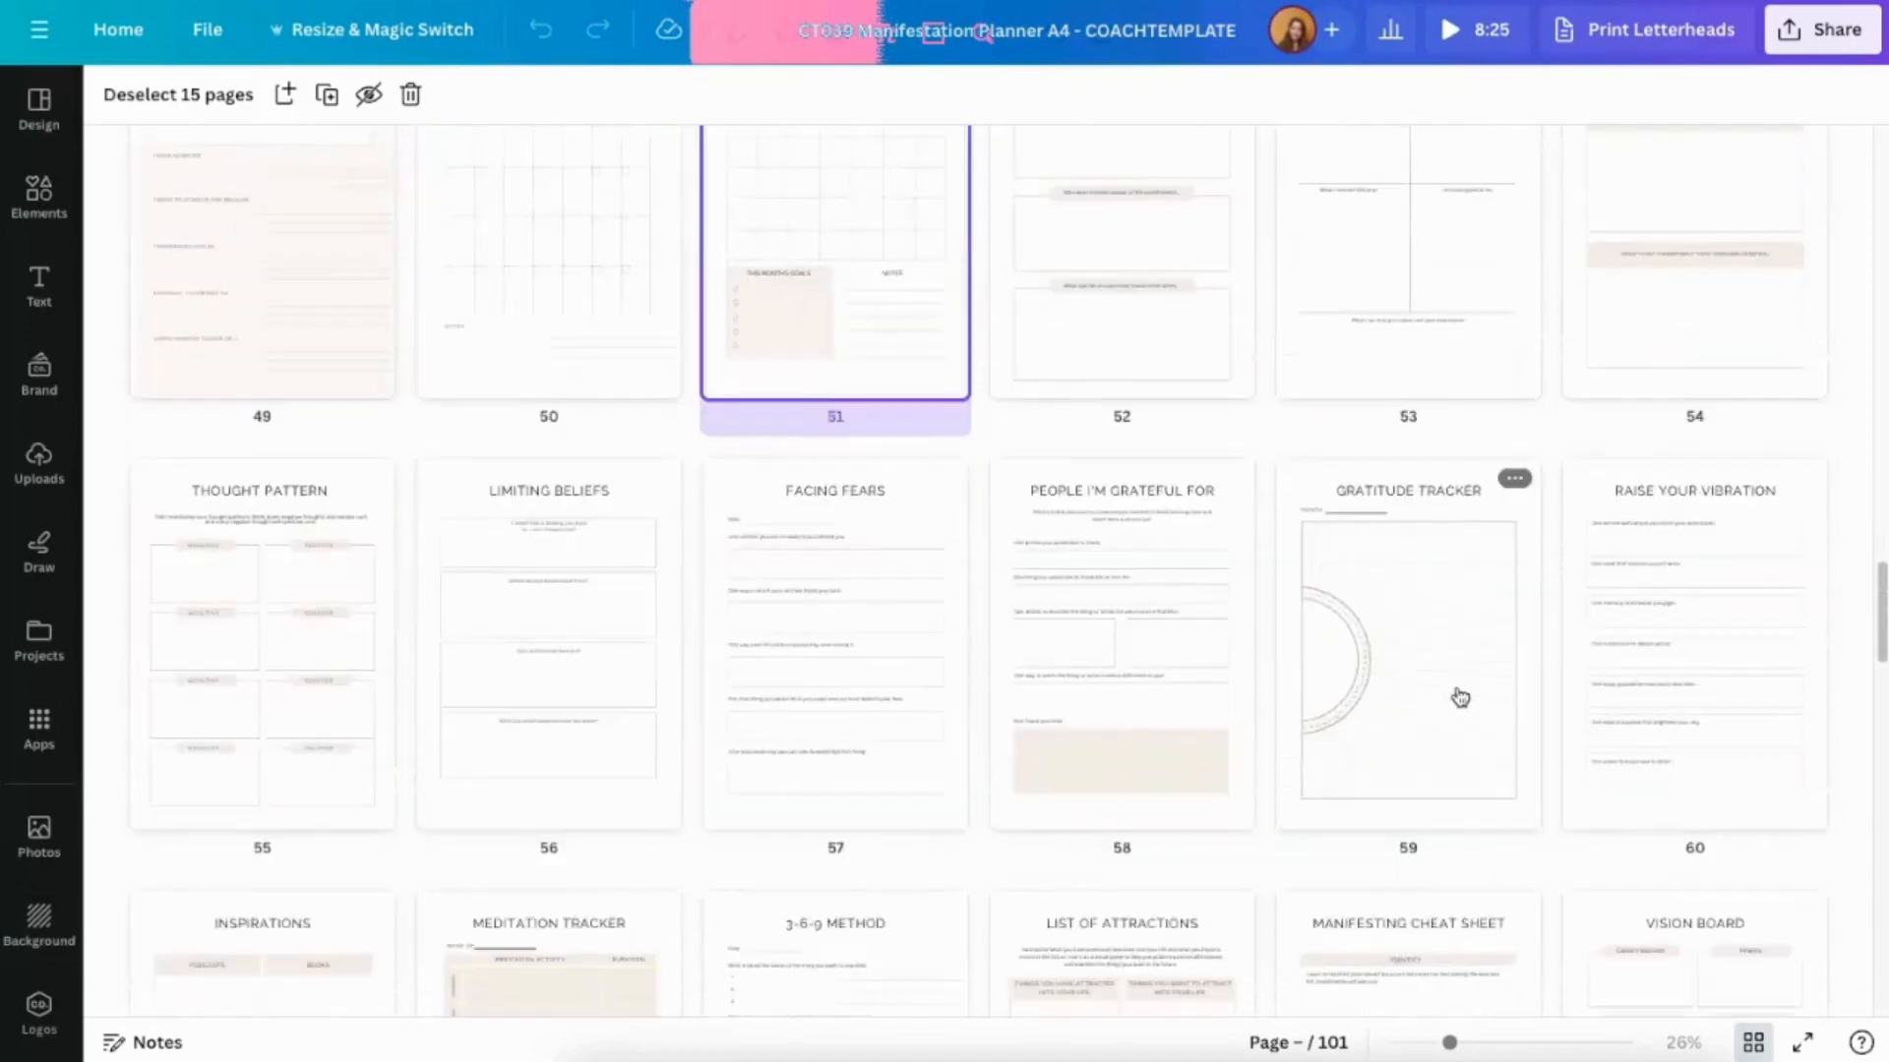
scroll(1215, 743, down, 7)
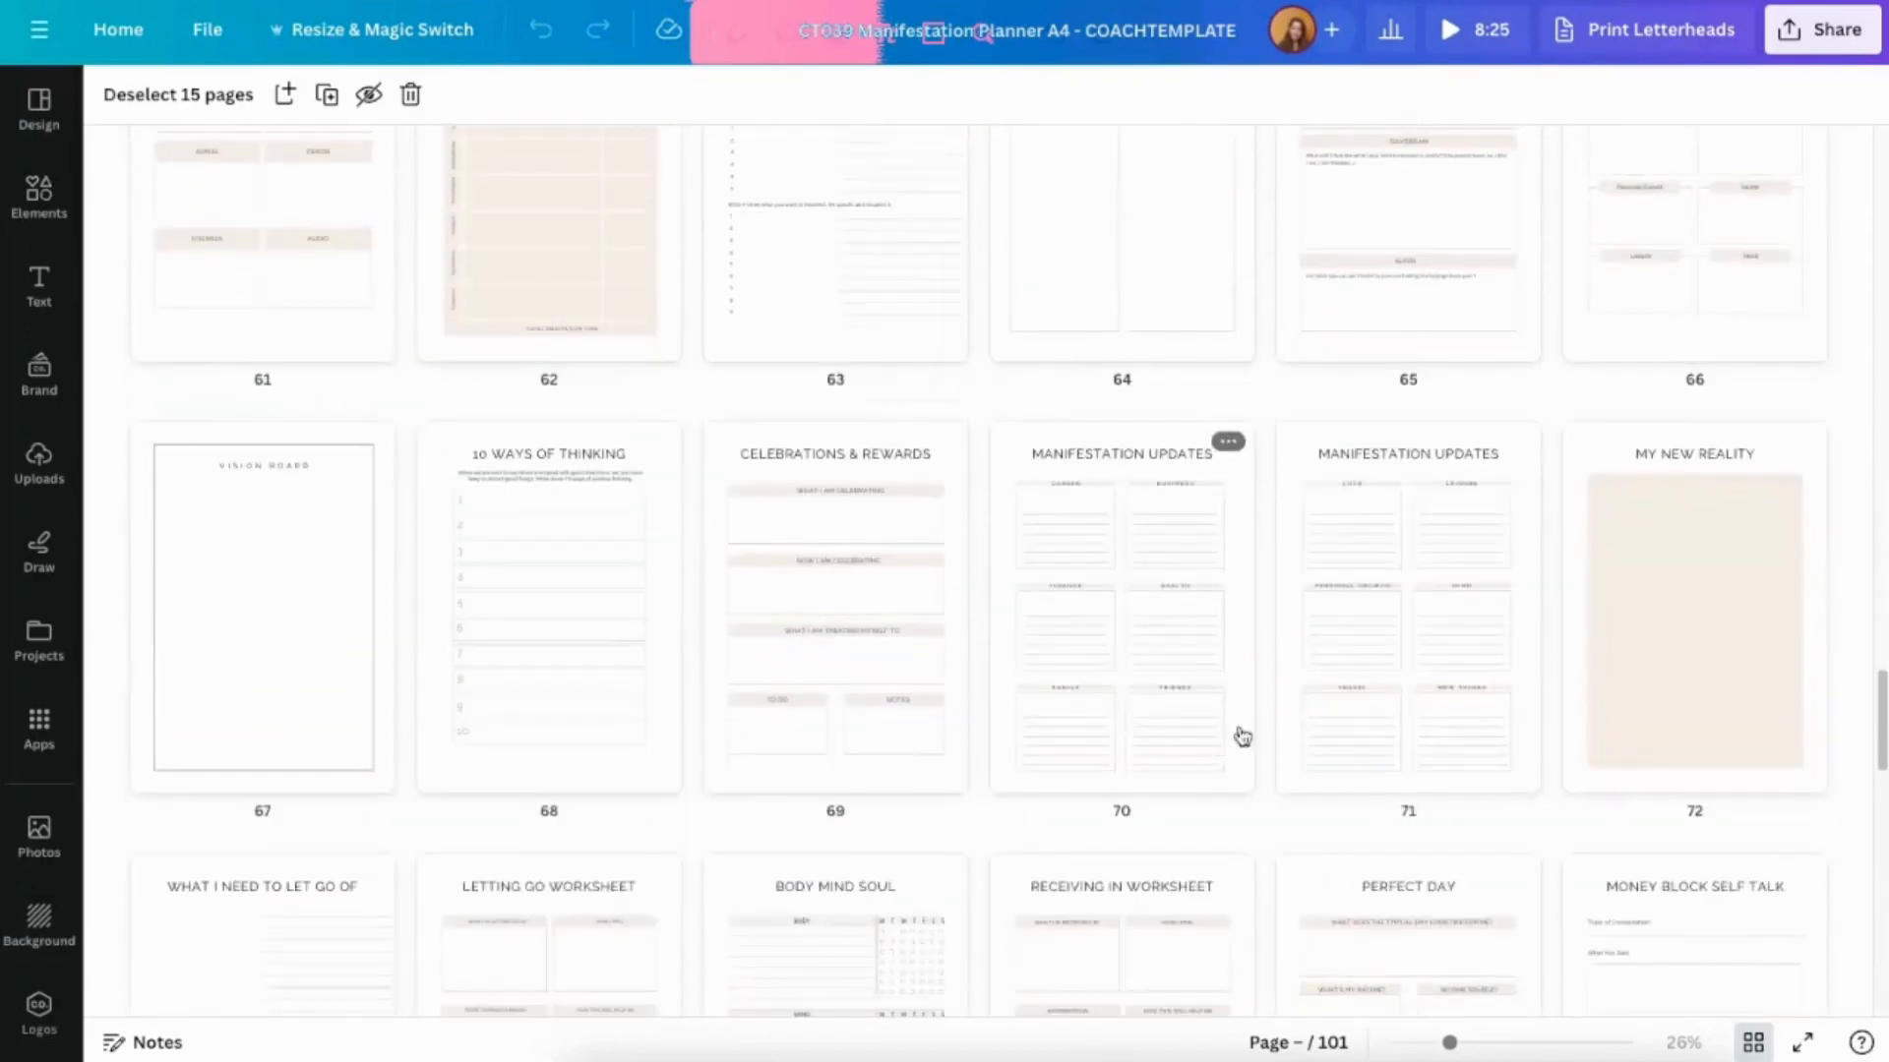
scroll(1241, 736, up, 4)
scroll(1245, 728, up, 2)
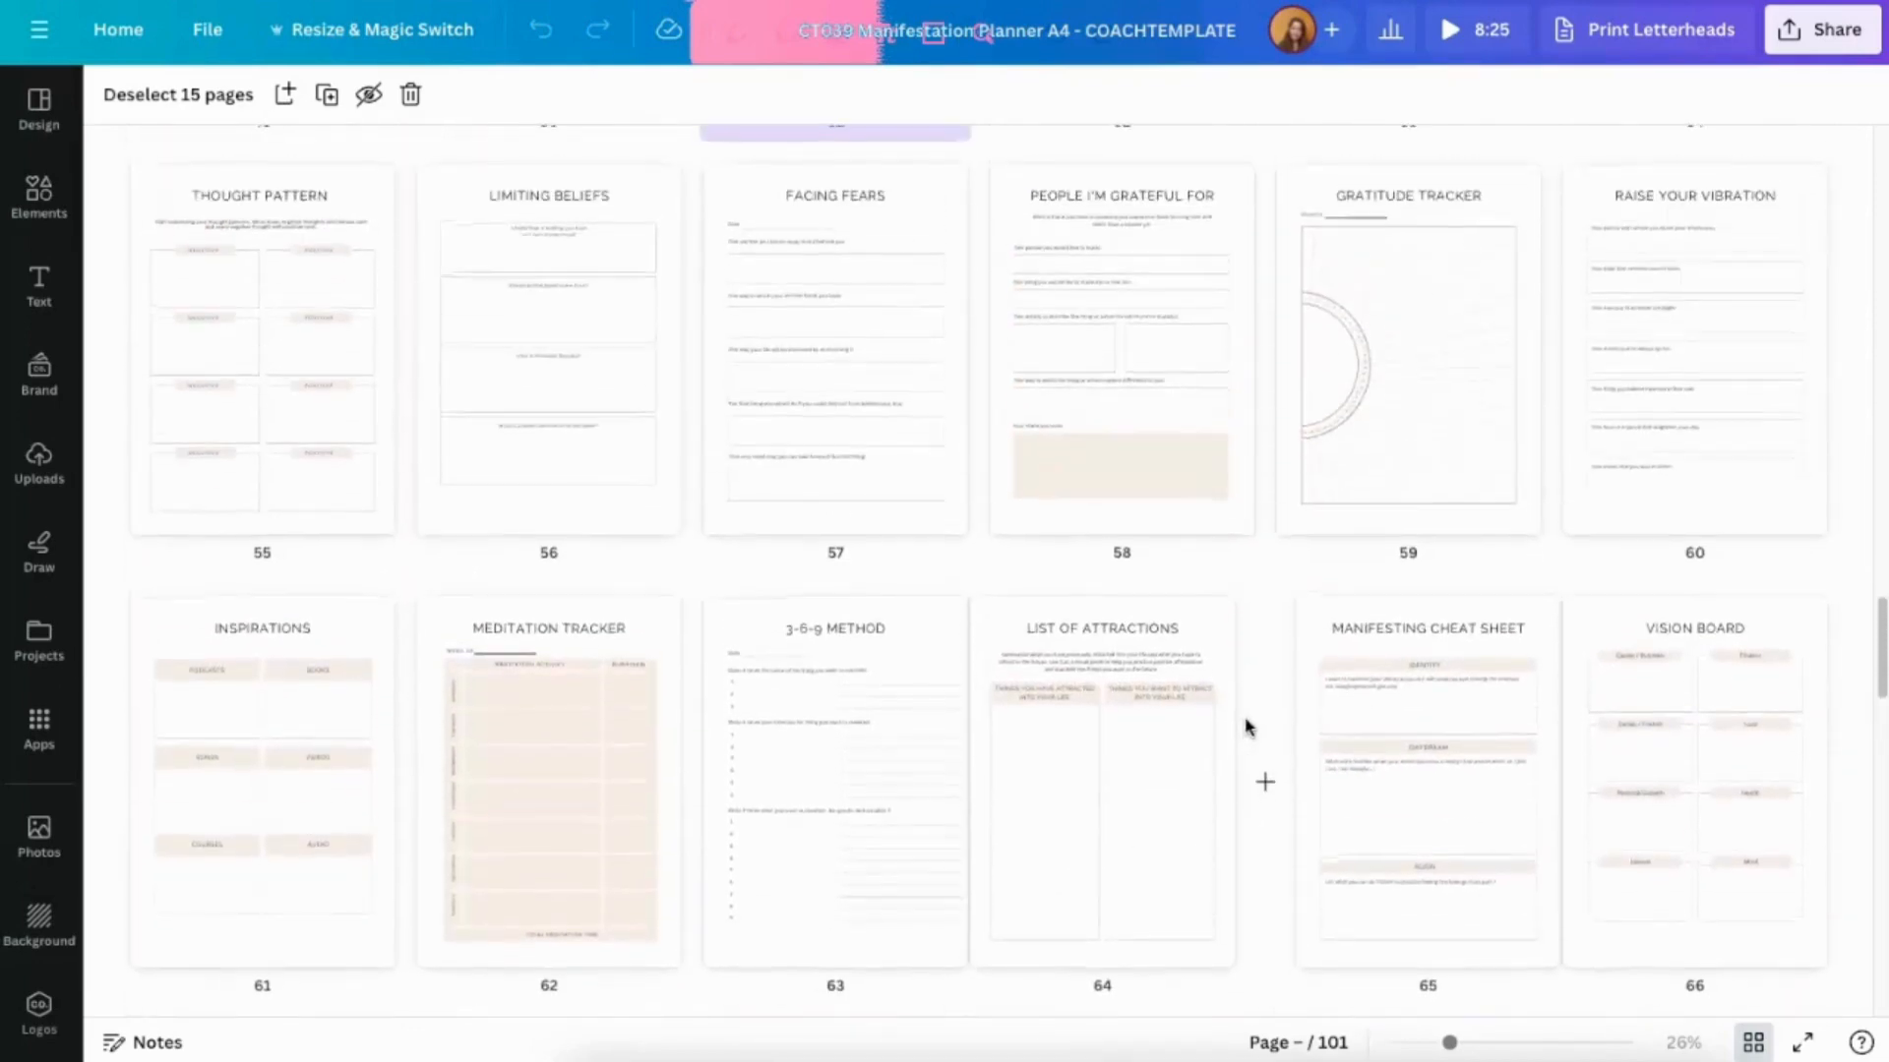
scroll(1245, 728, down, 2)
scroll(1245, 728, down, 6)
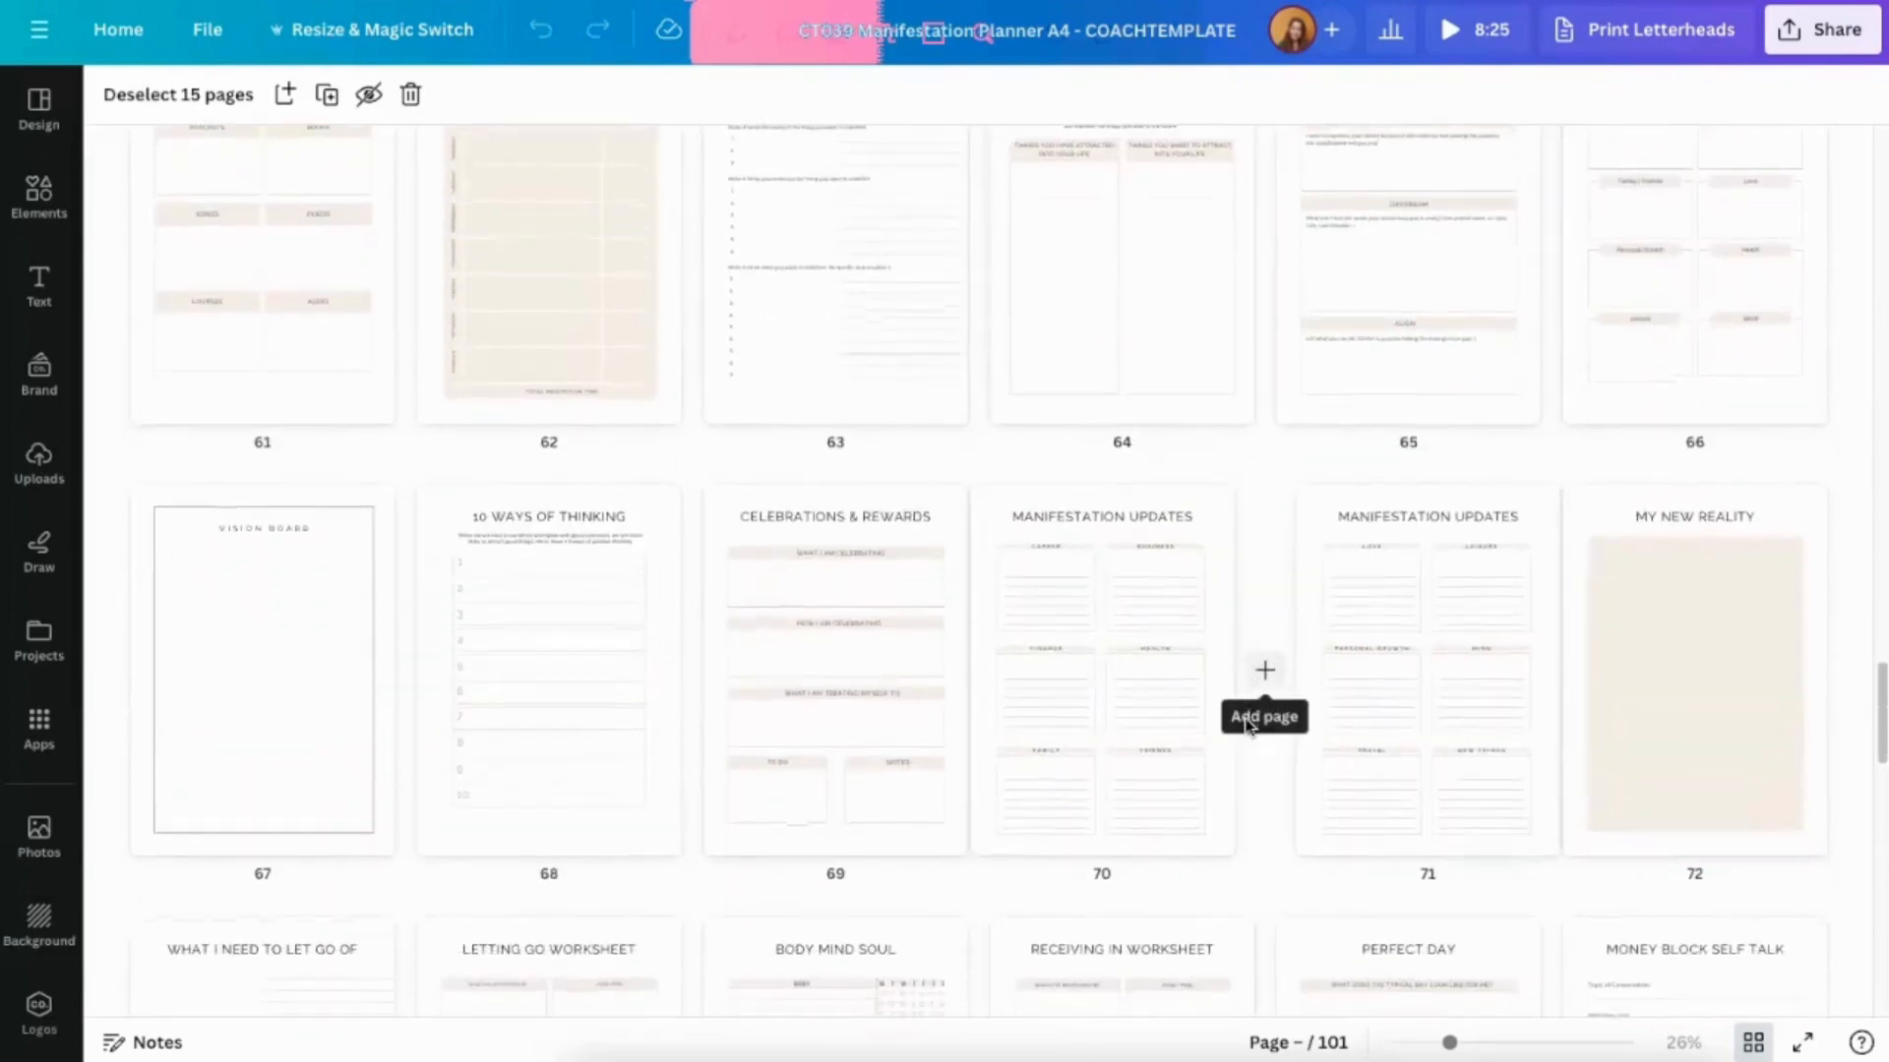
scroll(1245, 727, down, 4)
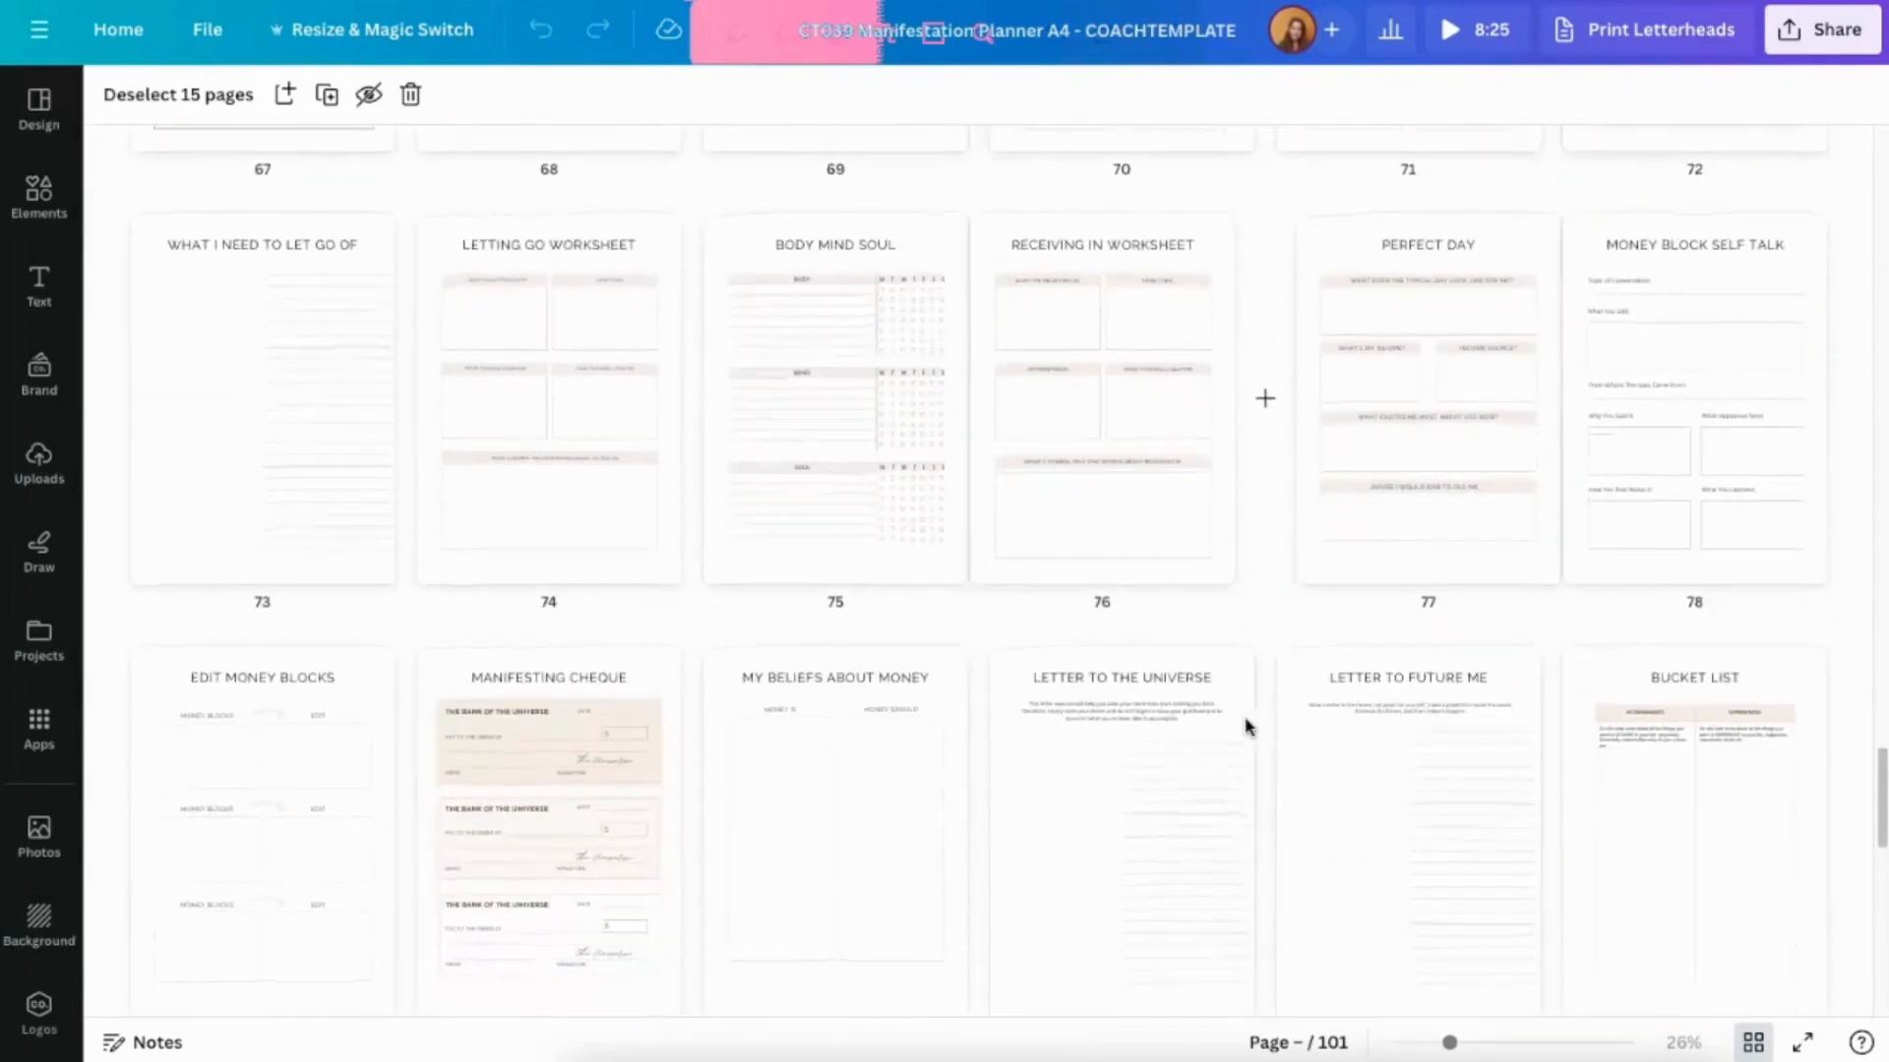
scroll(1245, 728, down, 1)
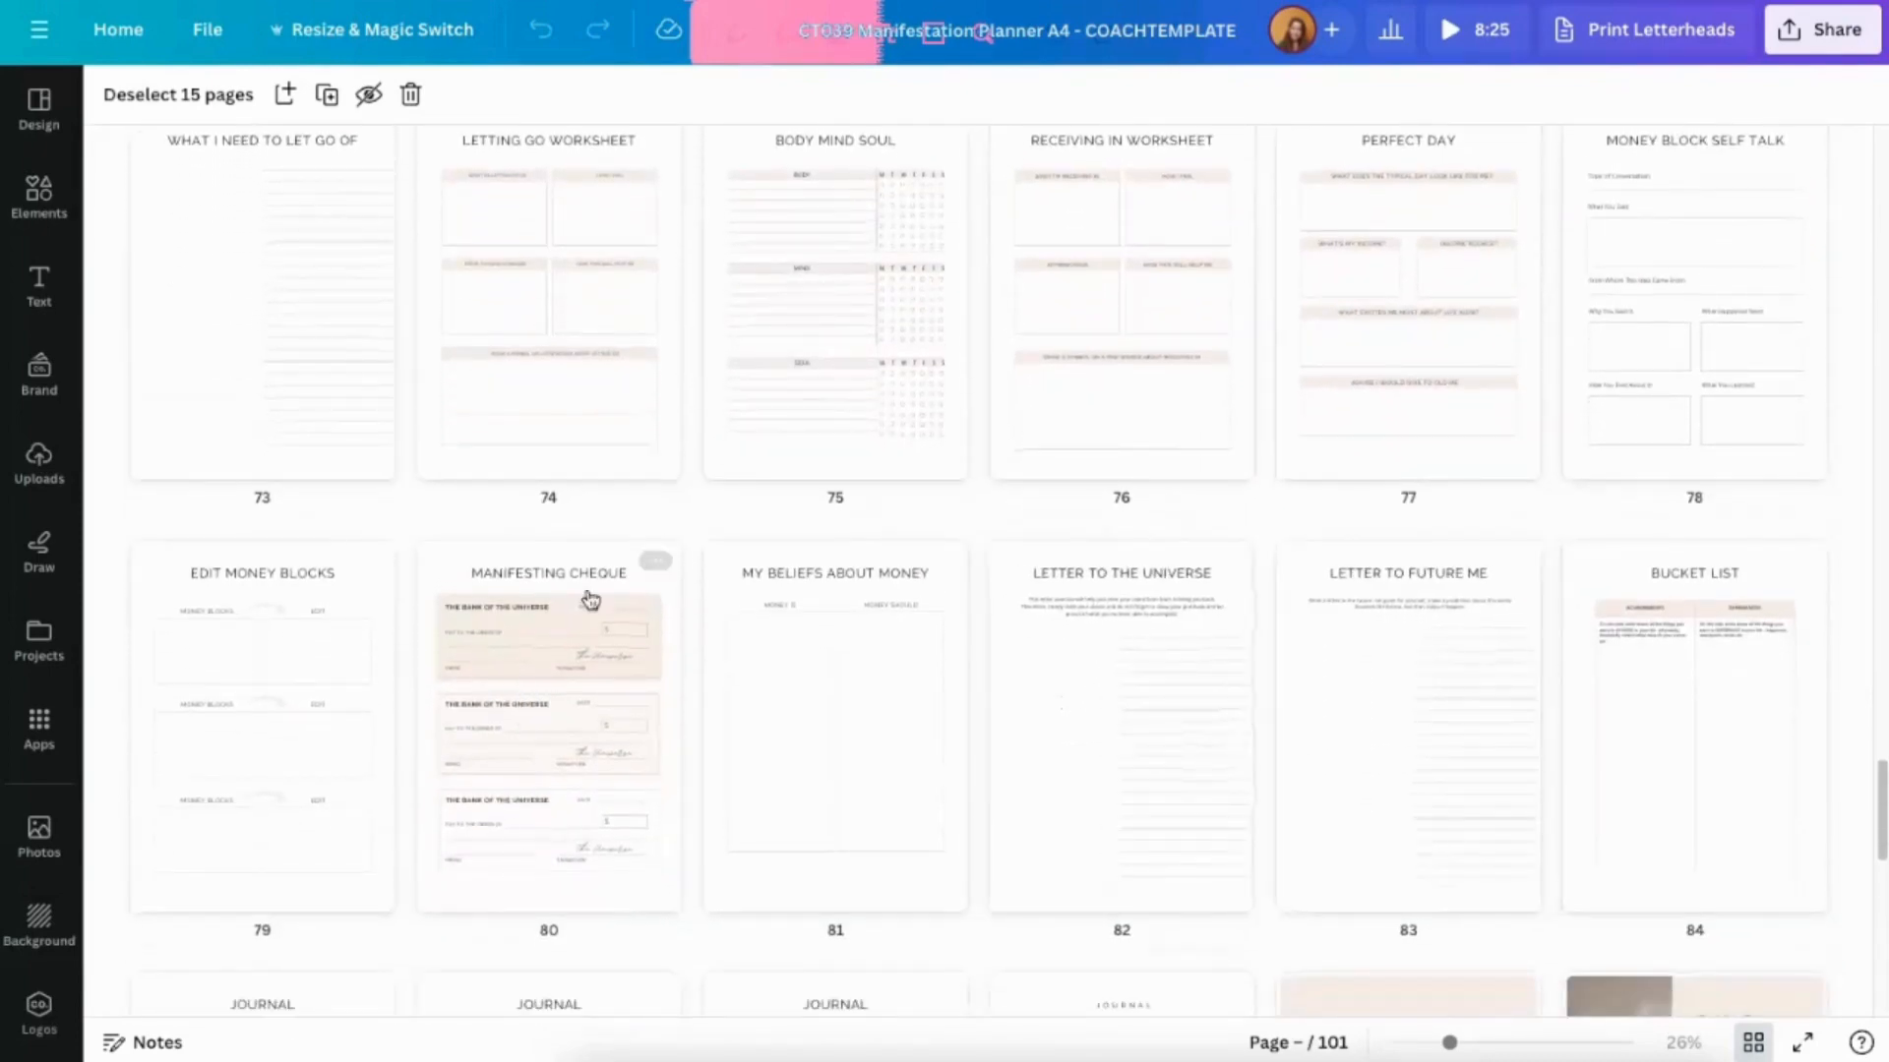
scroll(1158, 743, down, 4)
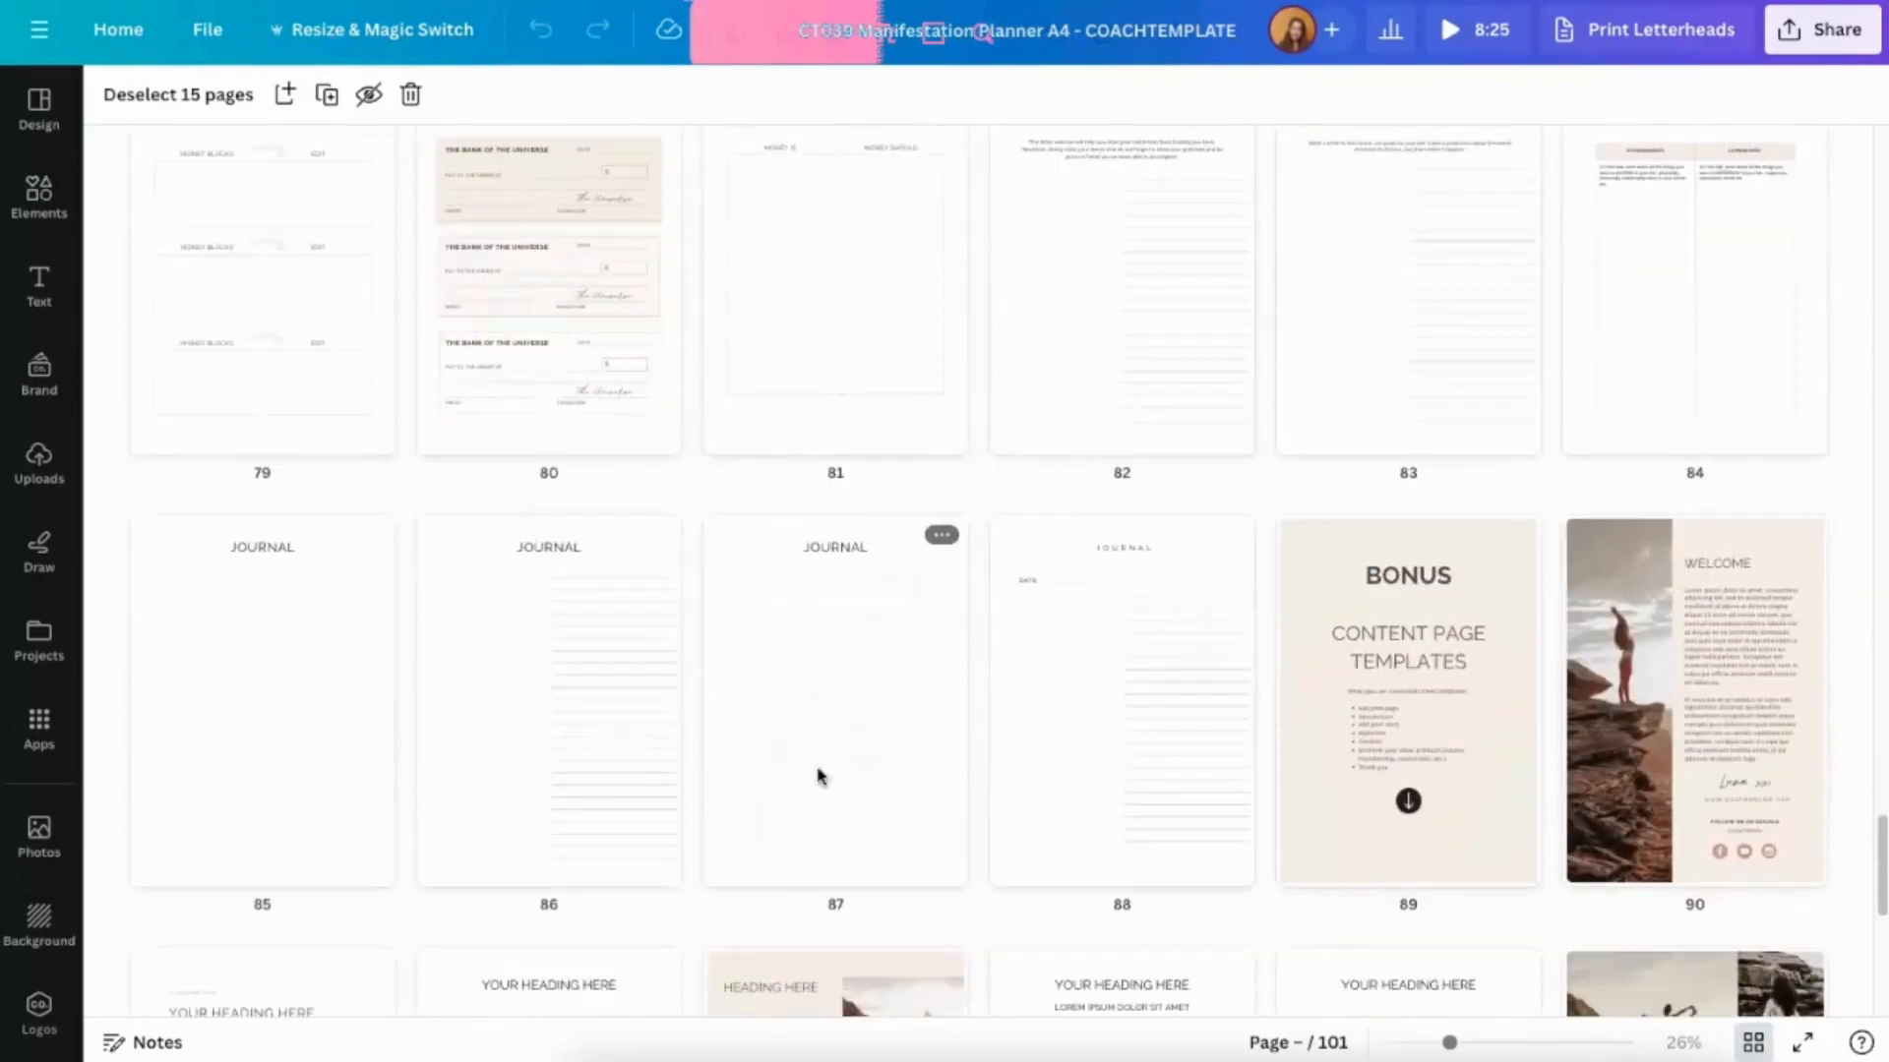
shift+click(548, 657)
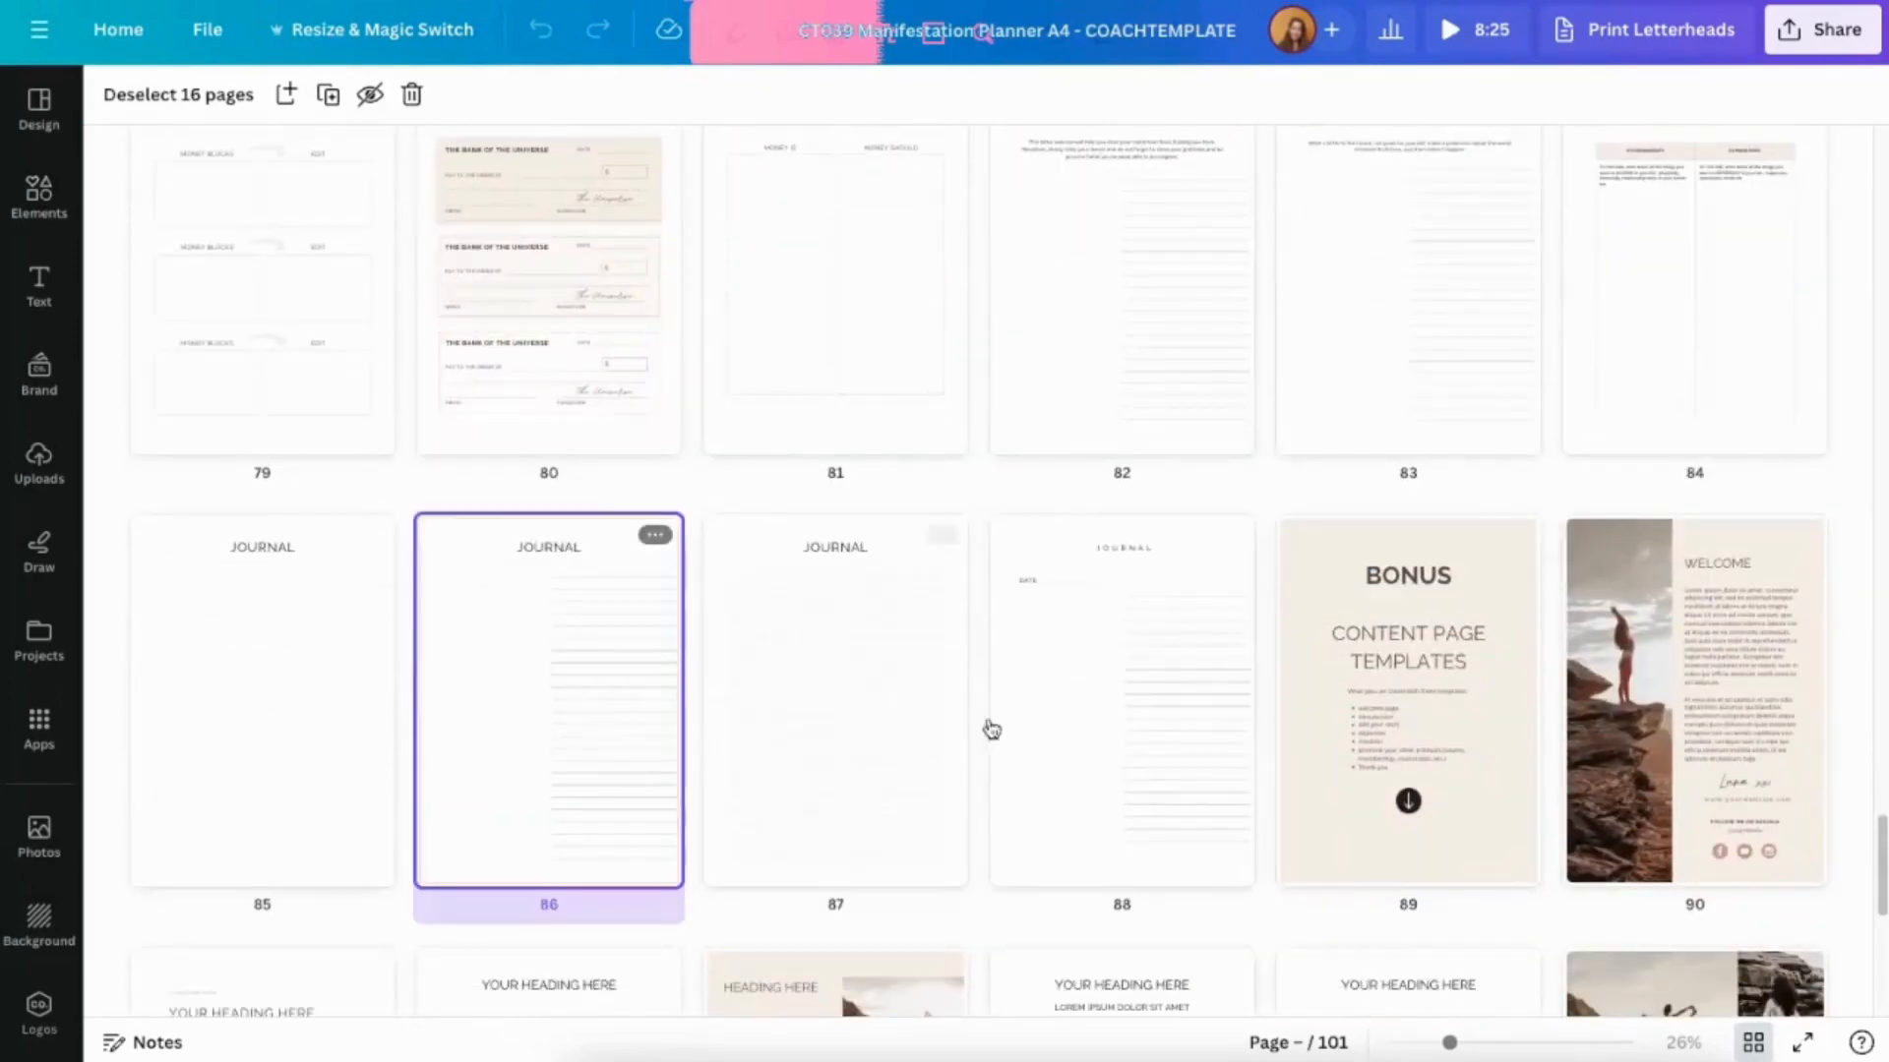
Copy all the selected template pages.
scroll(1590, 862, down, 2)
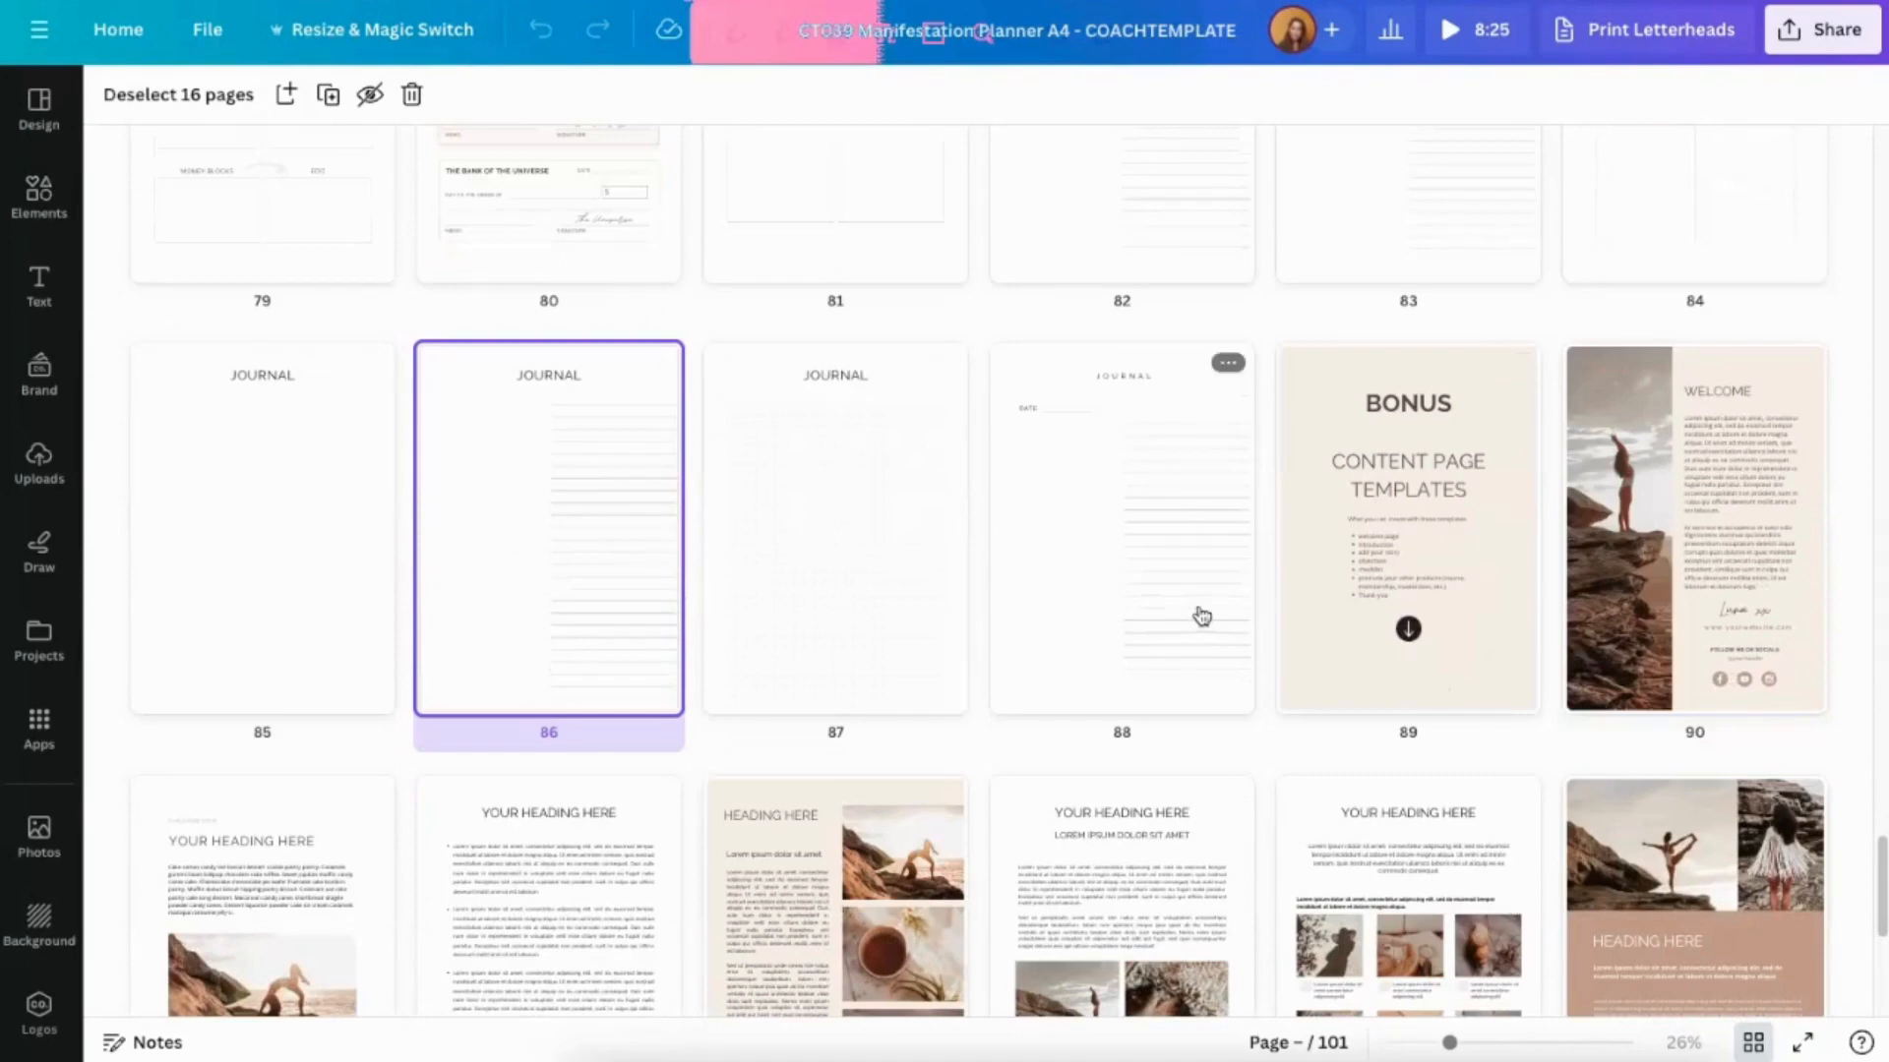
mouse_move(949, 442)
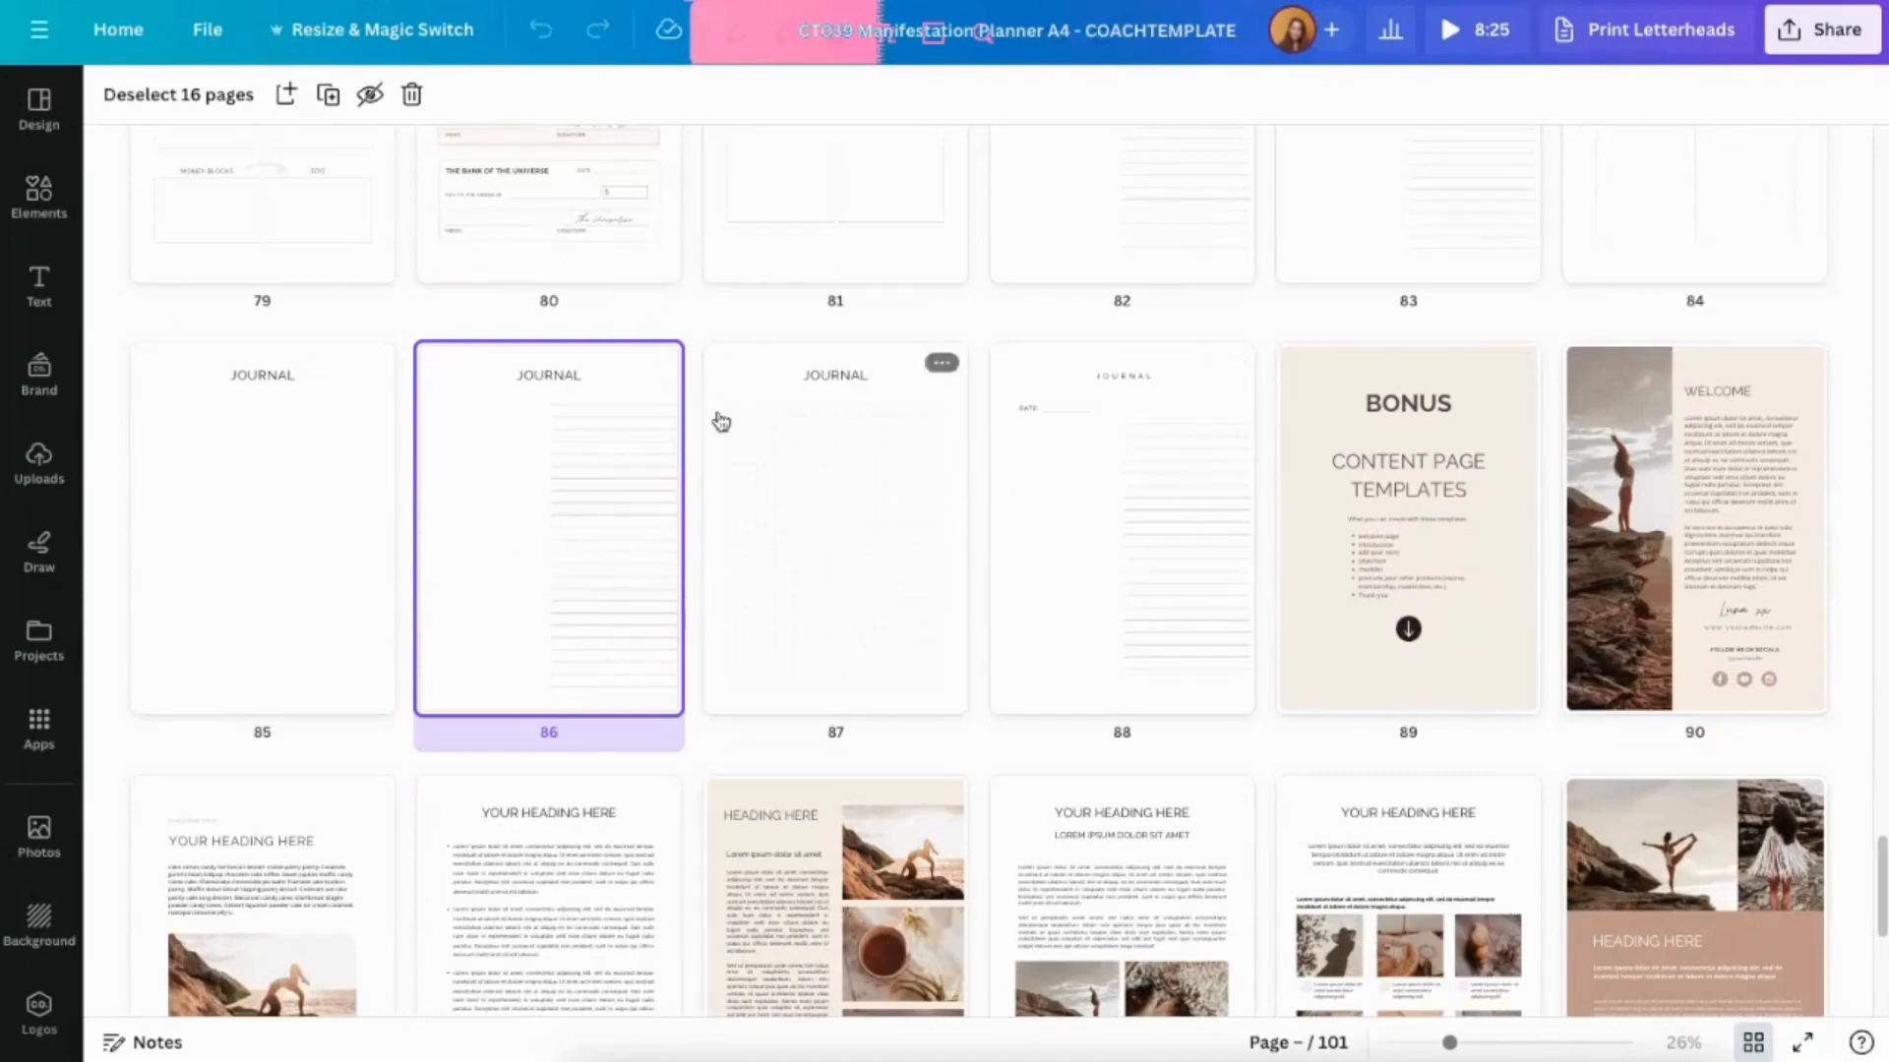
right_click(587, 423)
click(640, 459)
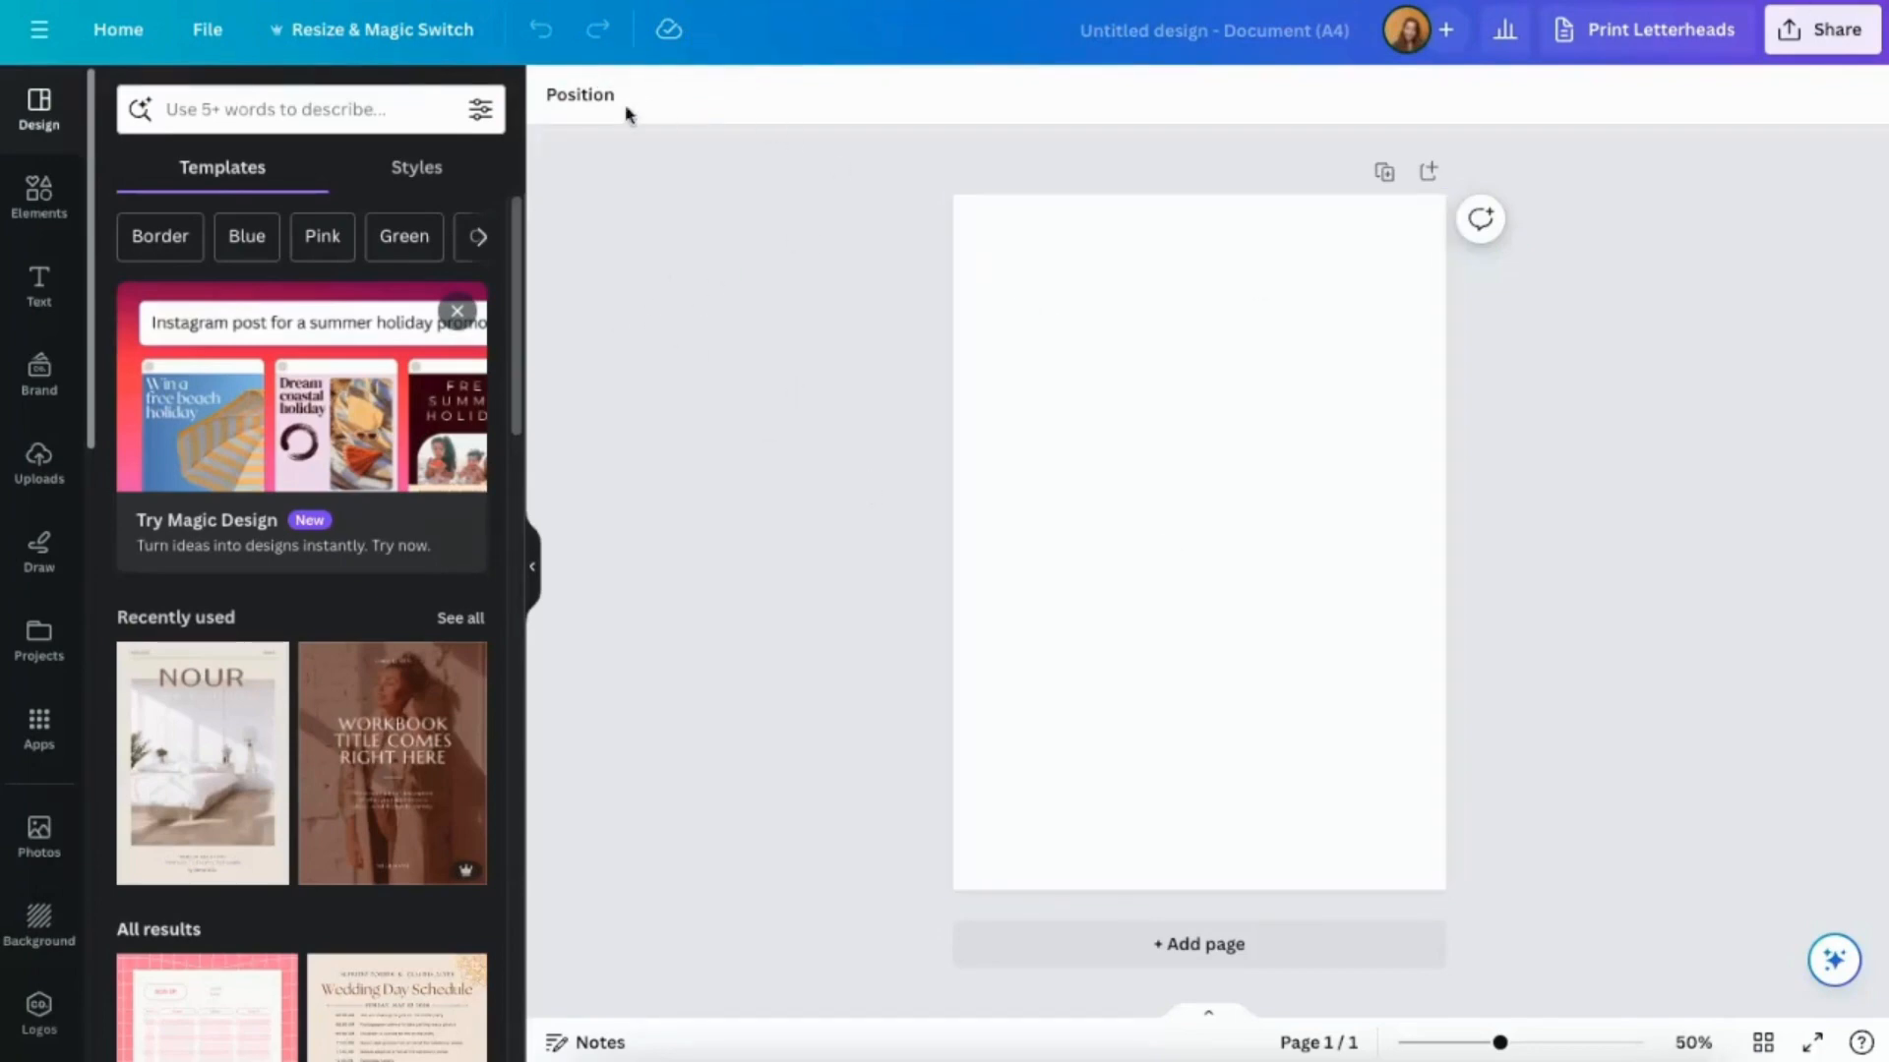
Paste the copied pages into the blank A4 document, allowing the browser clipboard access.
right_click(1010, 362)
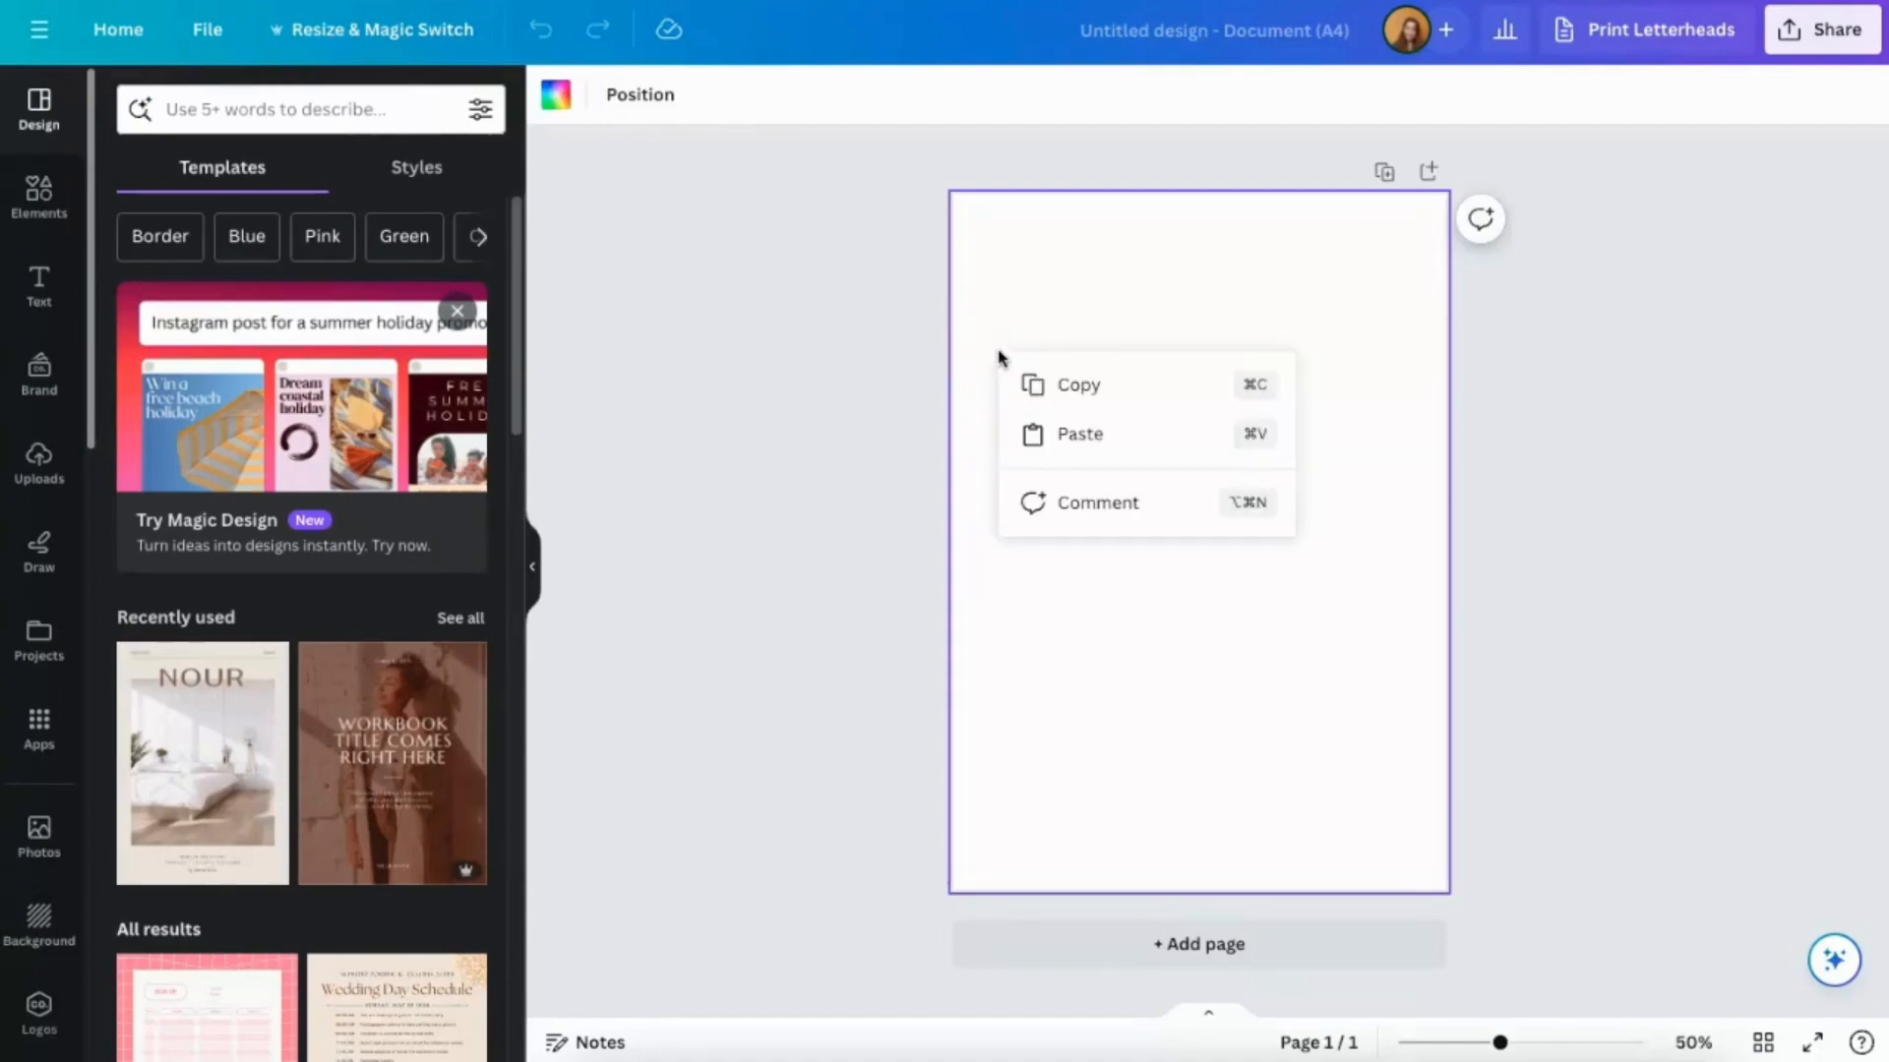
click(1081, 436)
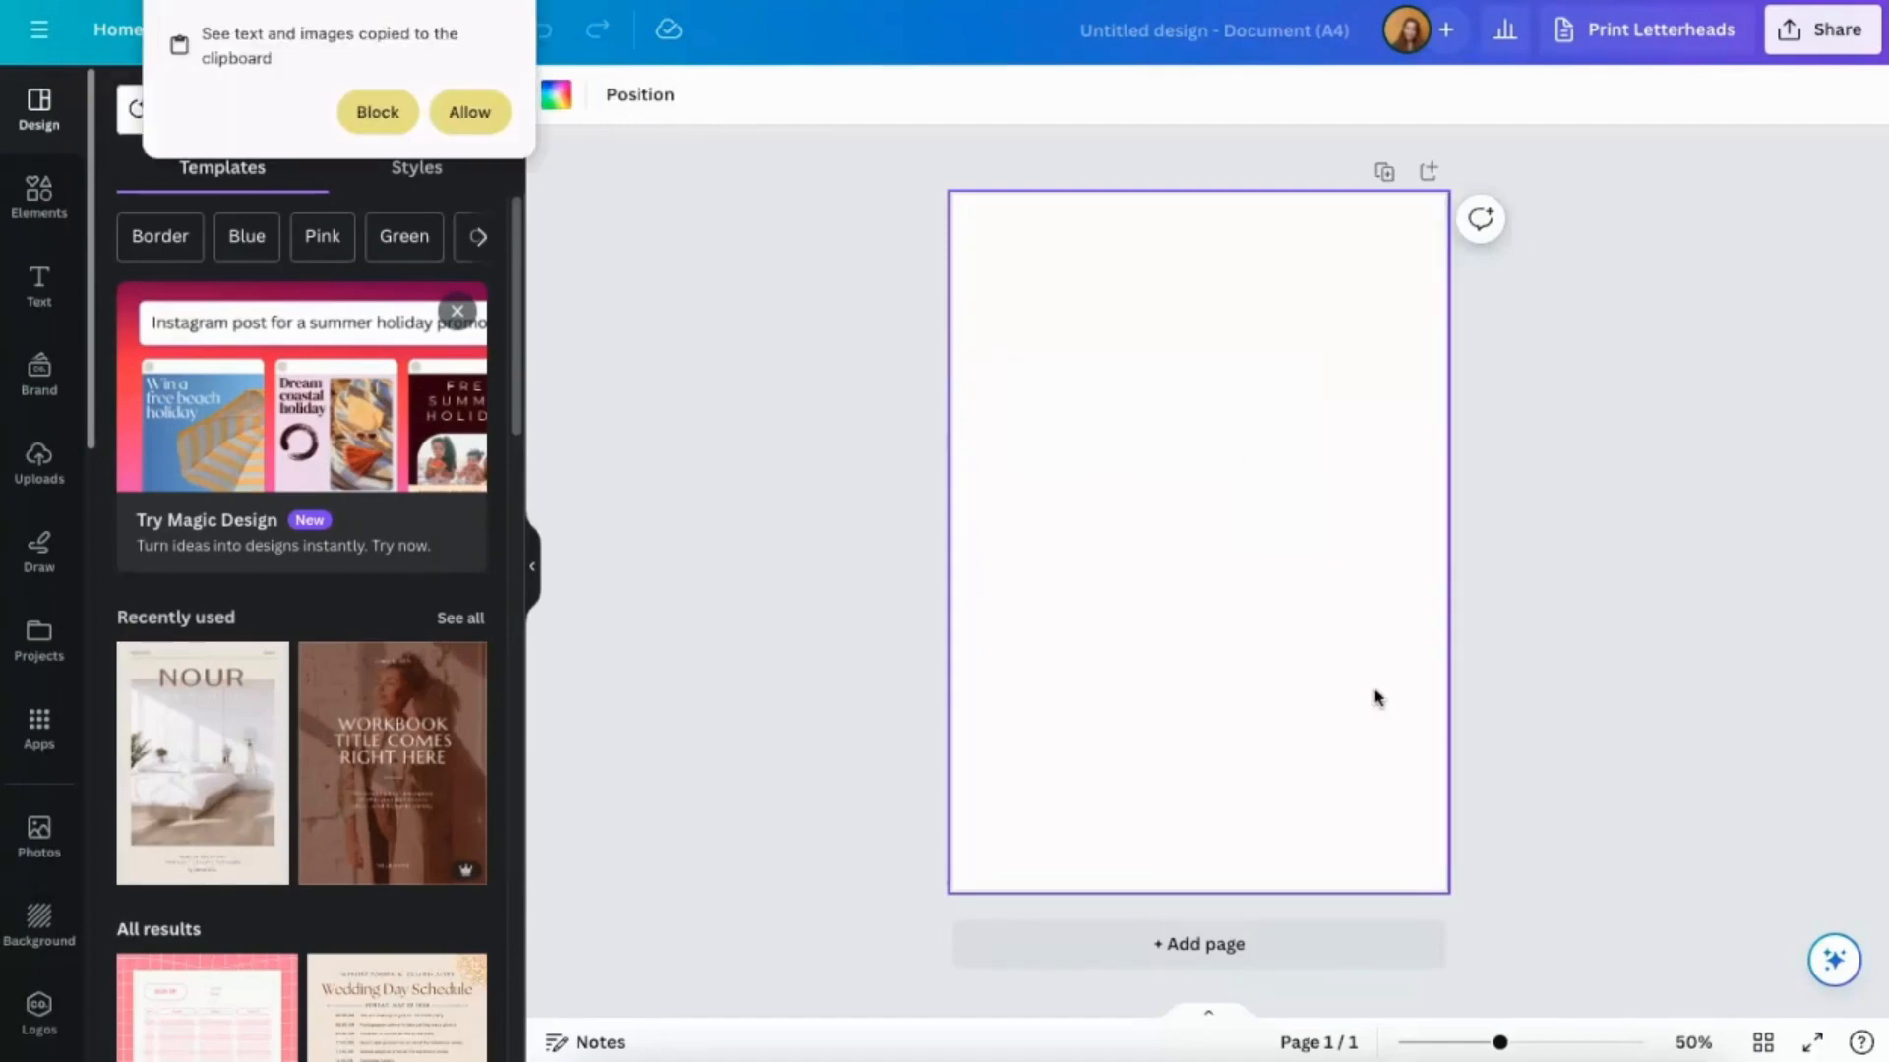
click(440, 116)
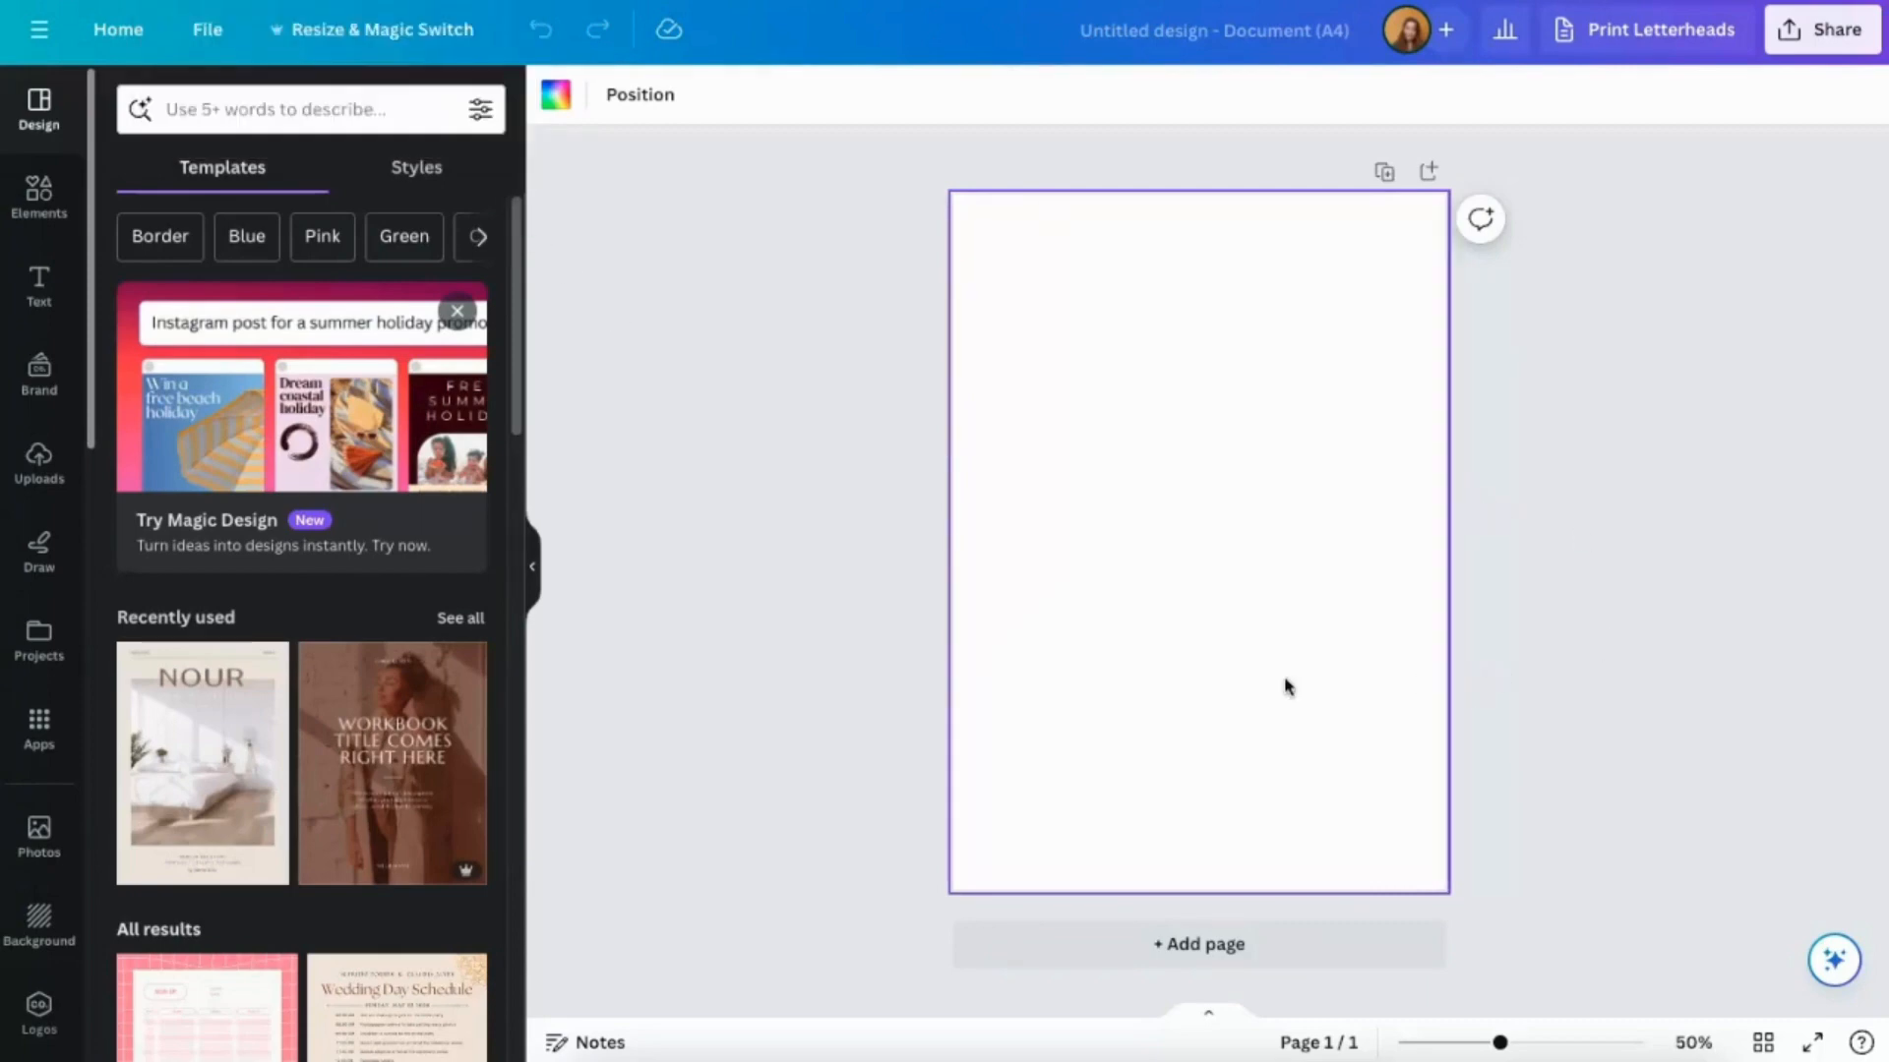
key(ctrl+v)
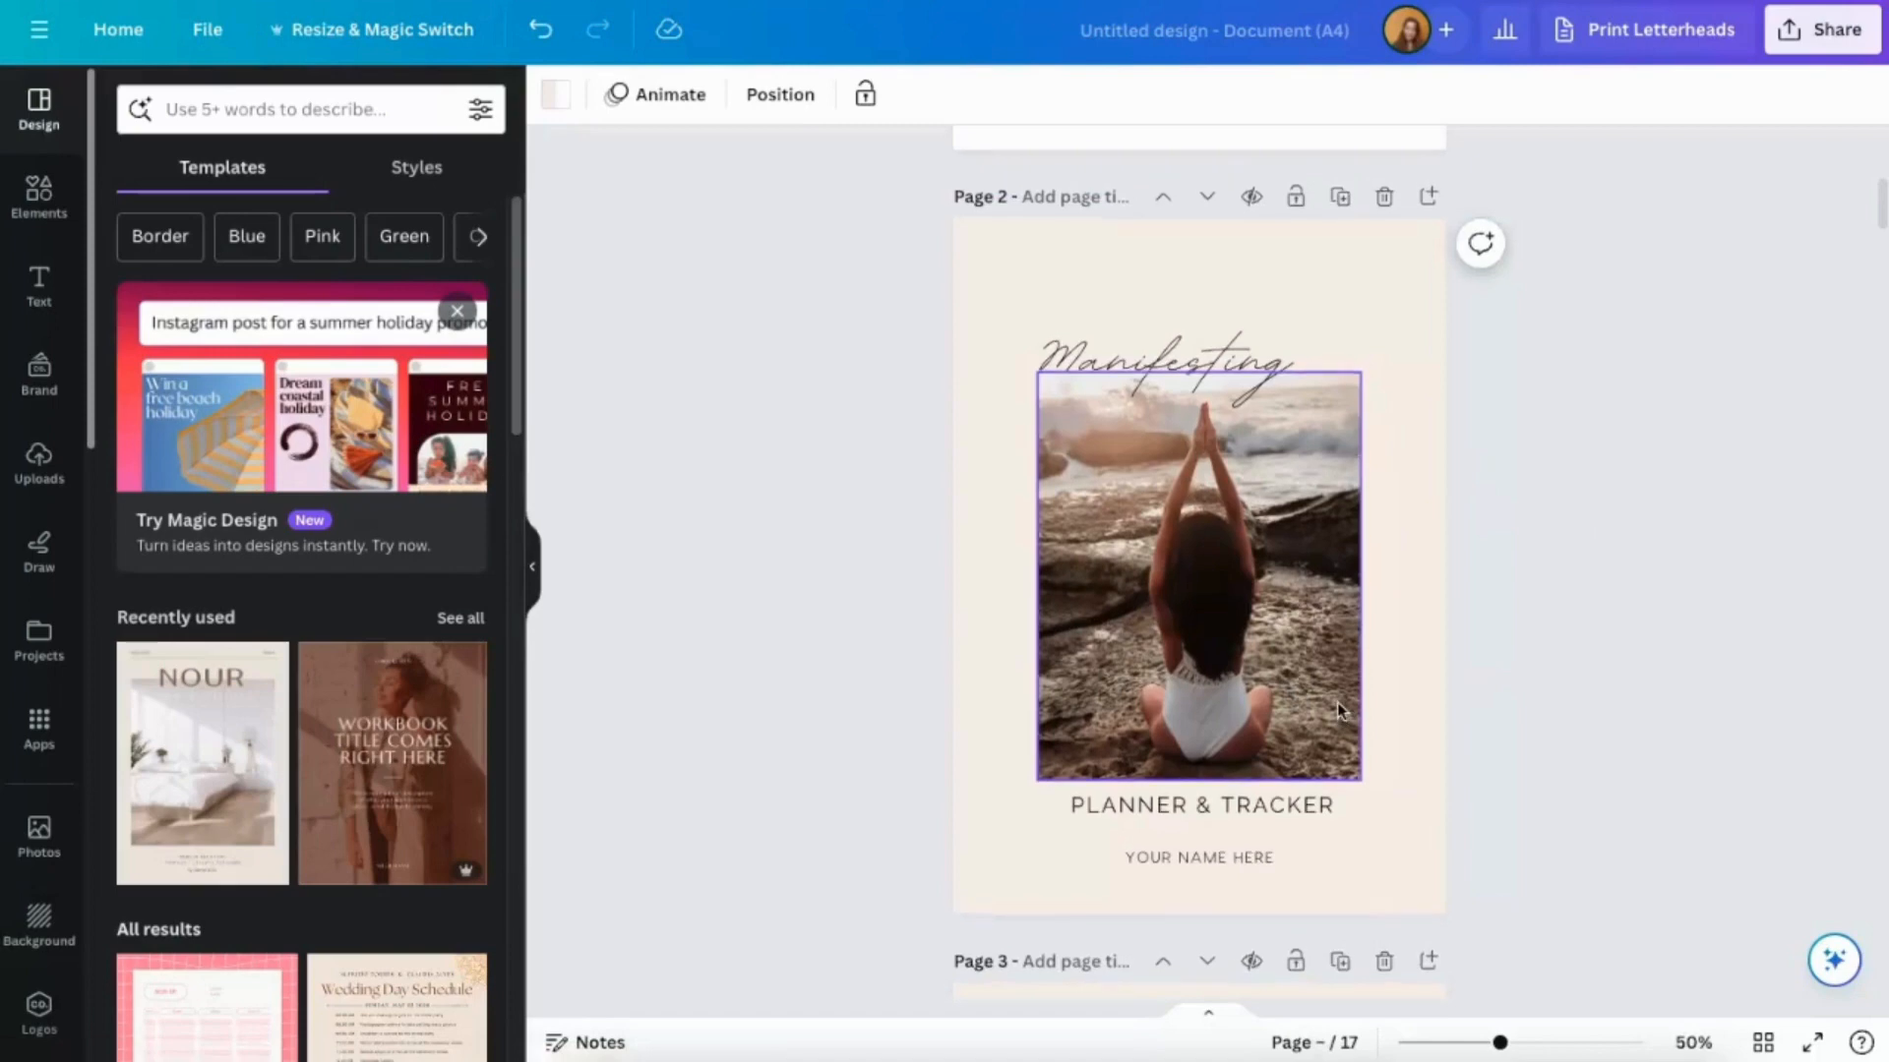
Review the pasted planner pages from the cover to the Journal, ending in the grid overview.
scroll(1338, 703, down, 5)
scroll(1340, 703, up, 12)
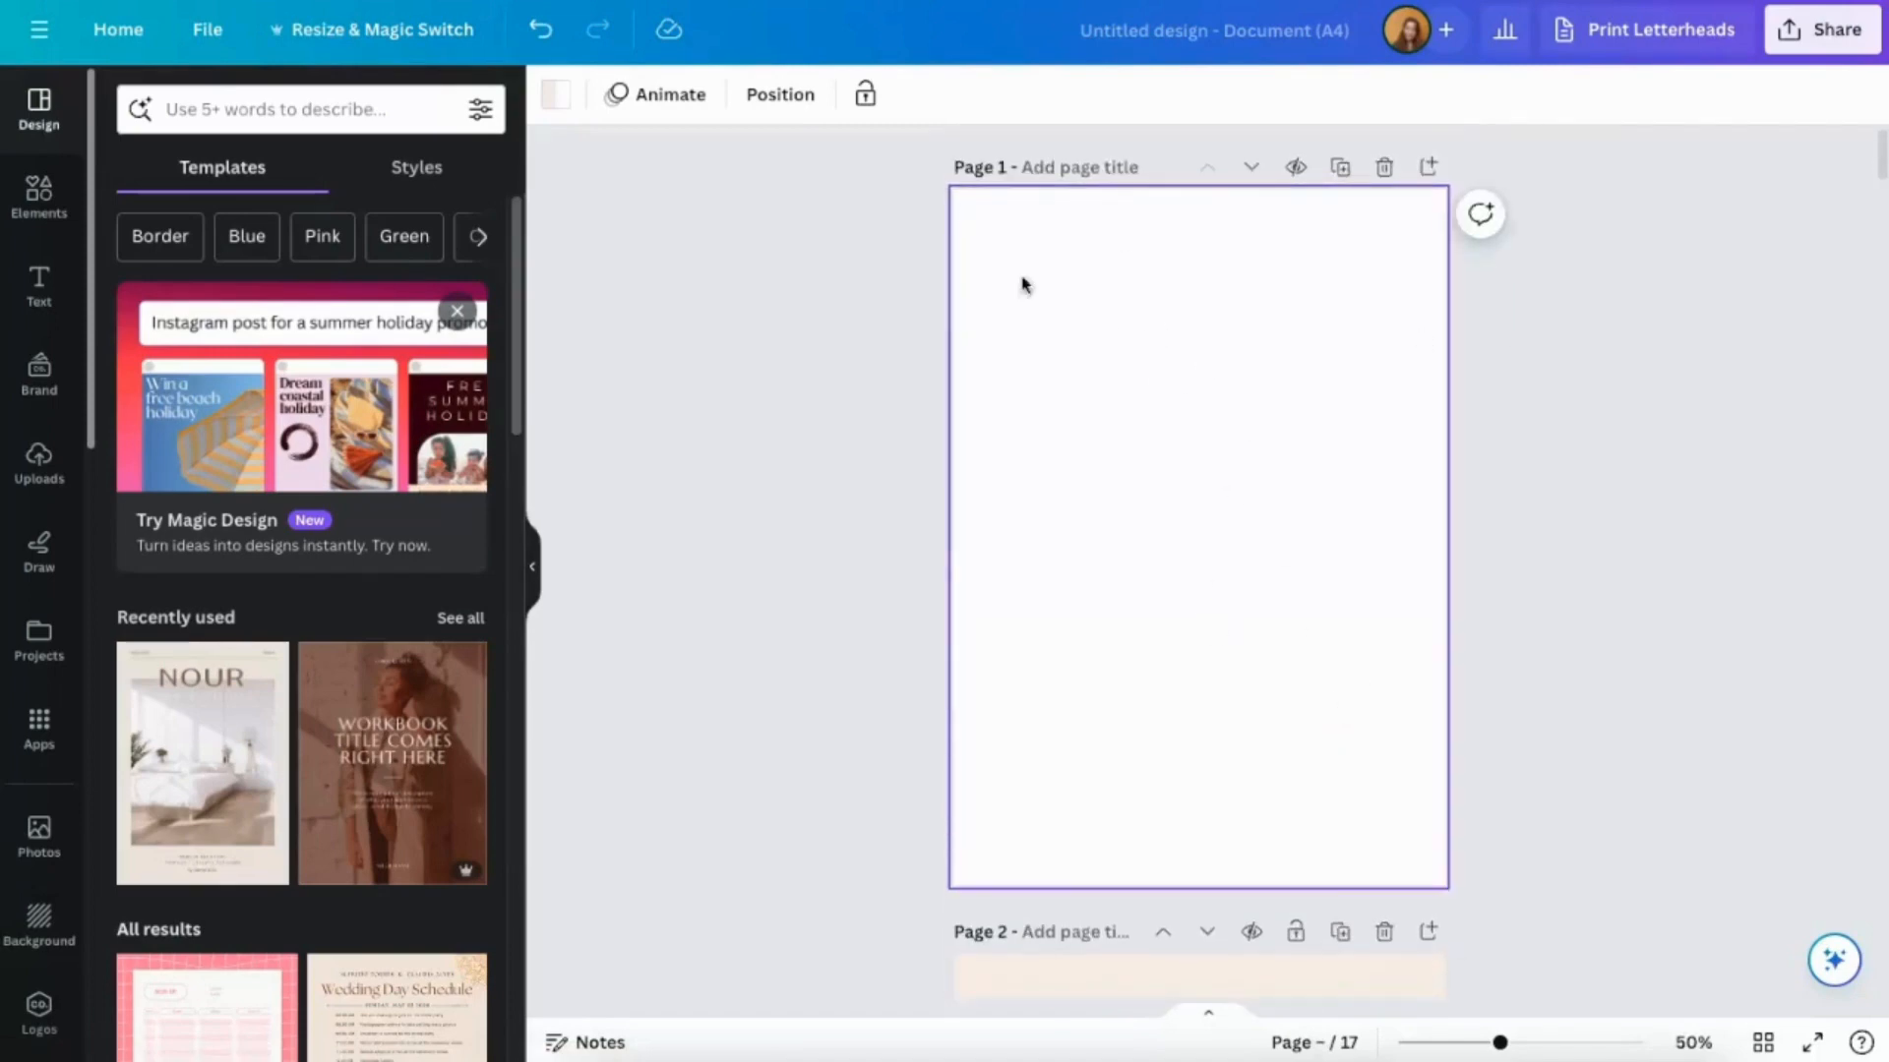
scroll(1151, 531, down, 3)
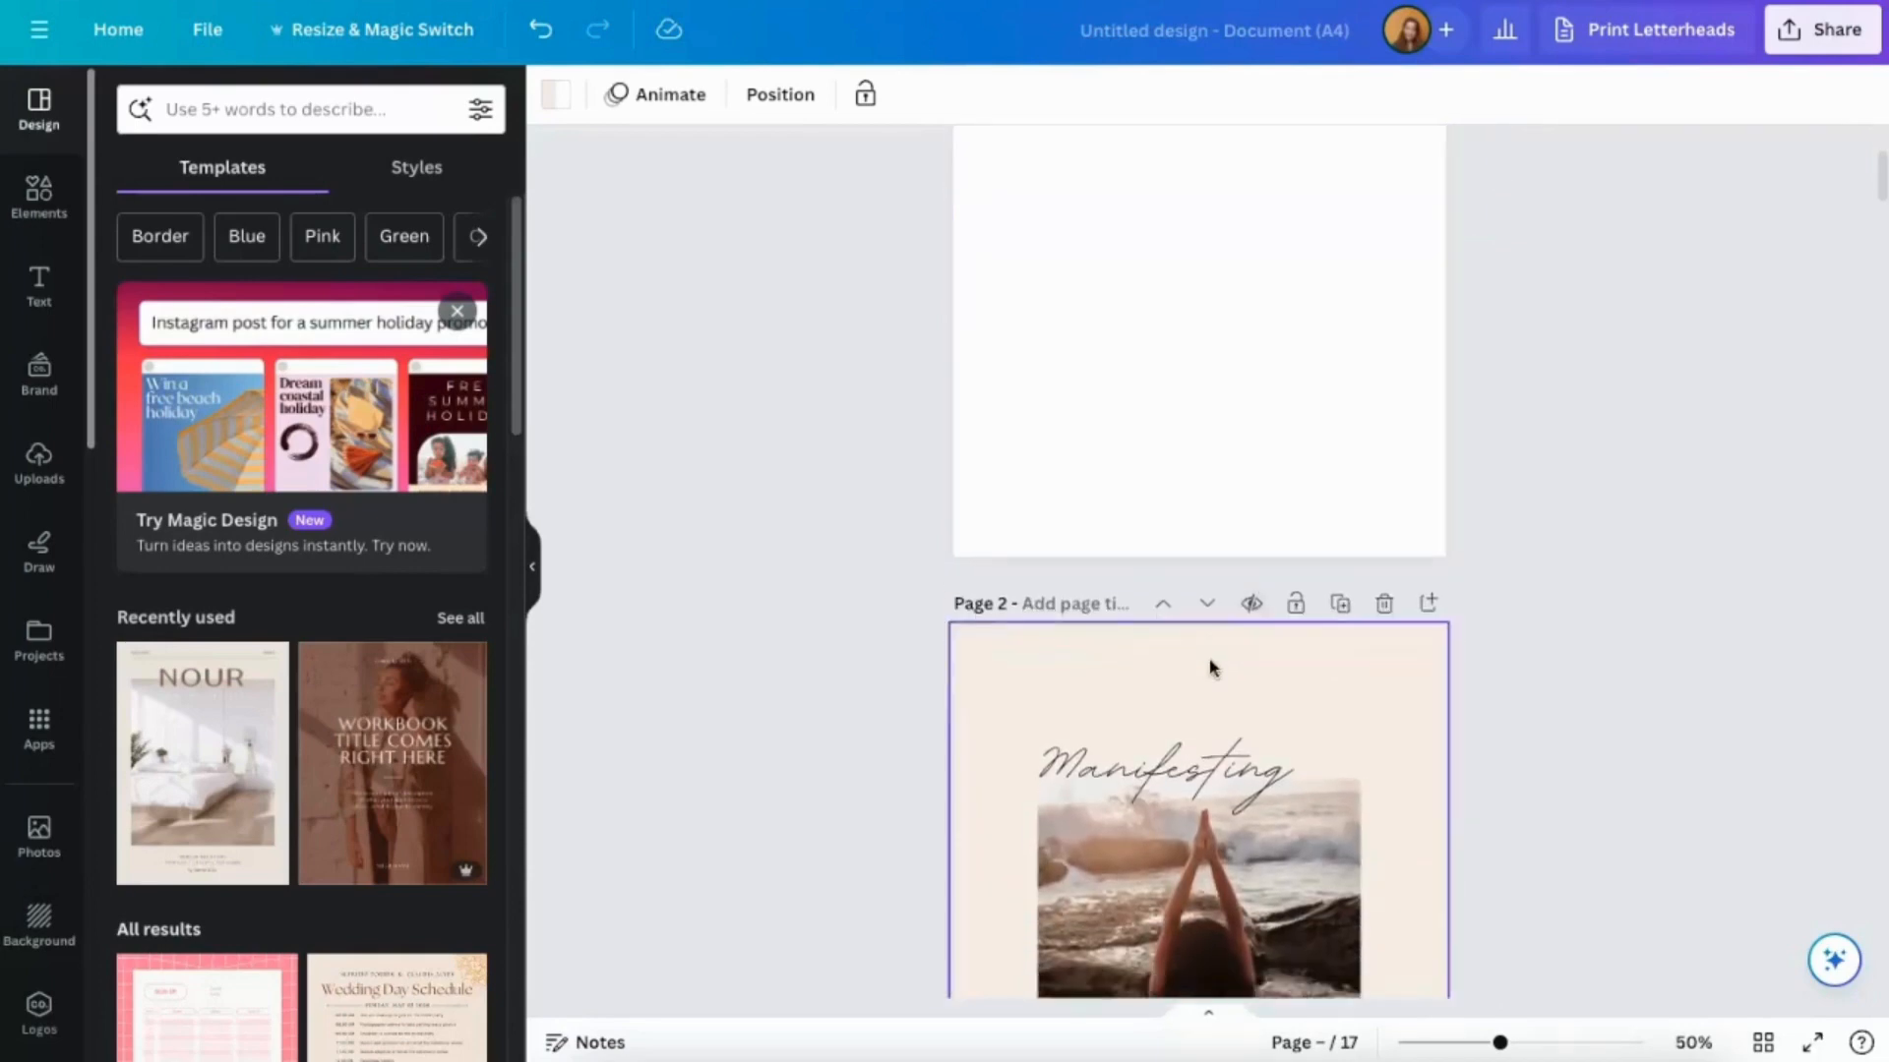
scroll(1404, 653, down, 10)
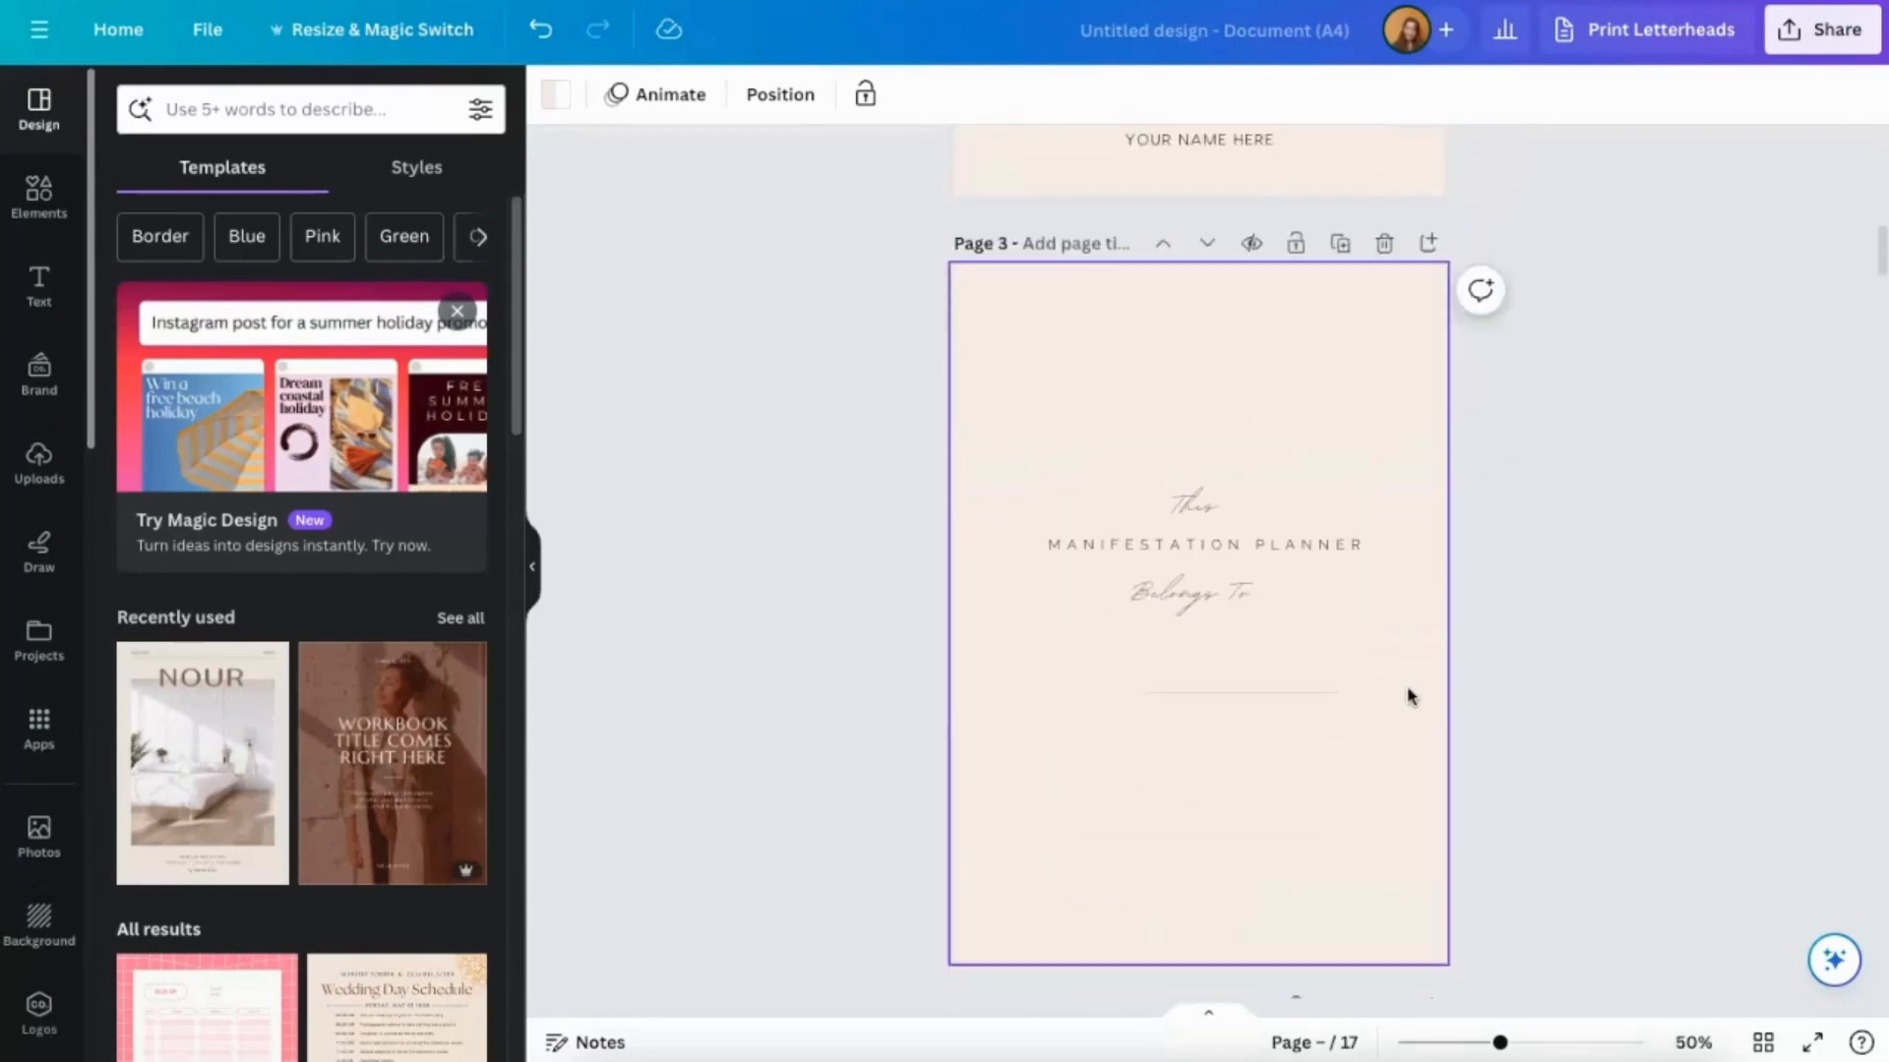
scroll(1407, 696, down, 20)
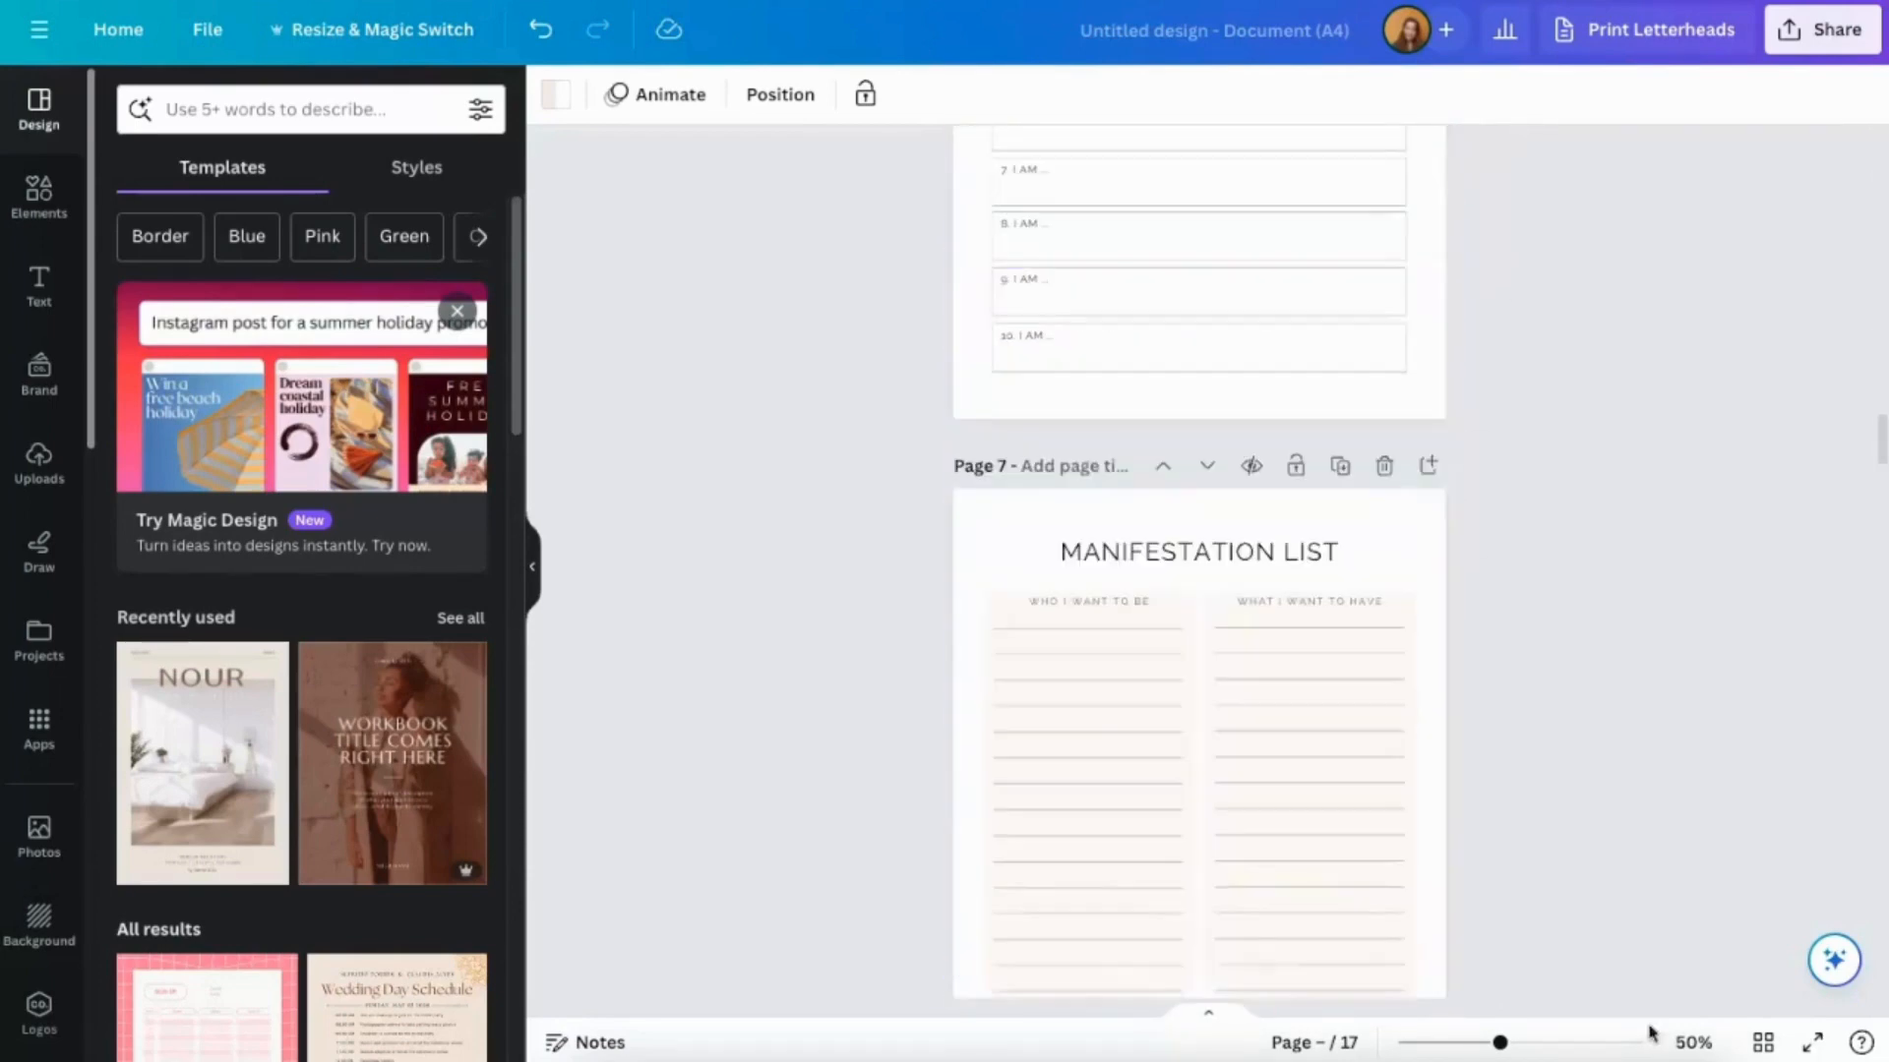
click(1763, 1041)
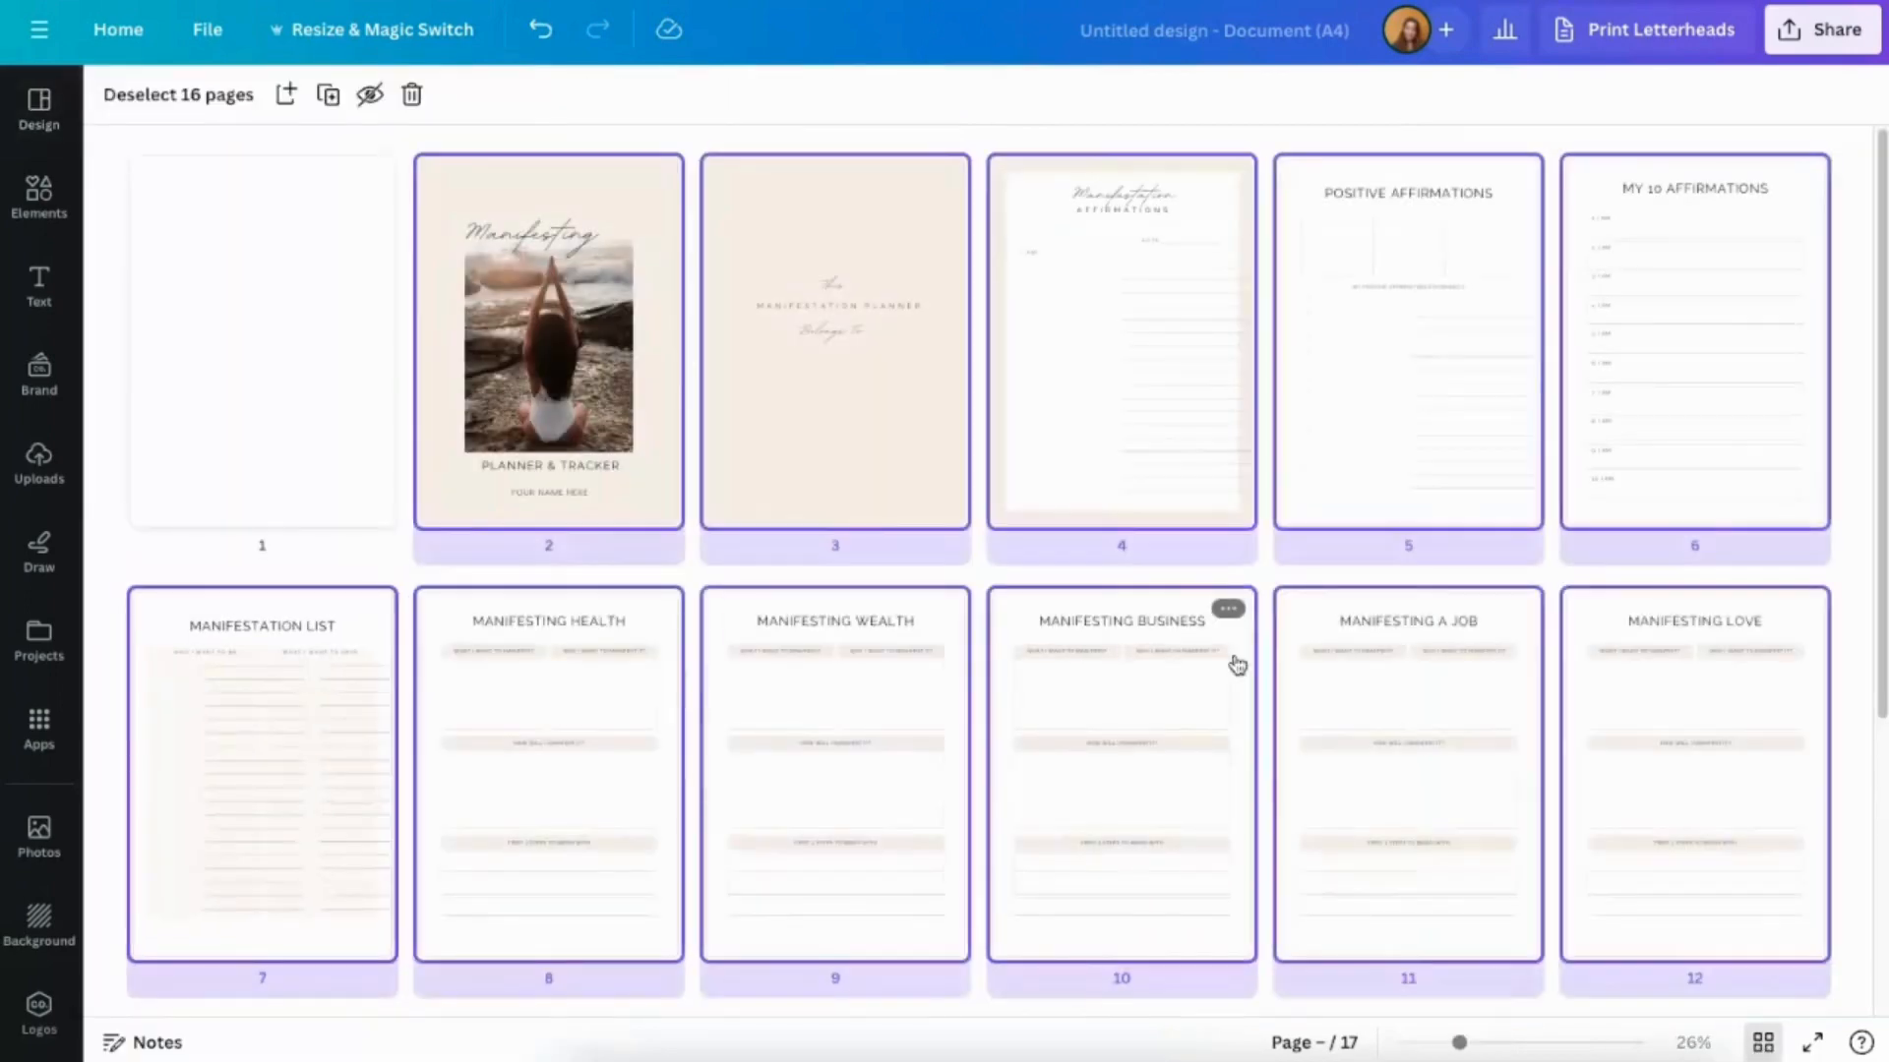
scroll(1095, 515, down, 5)
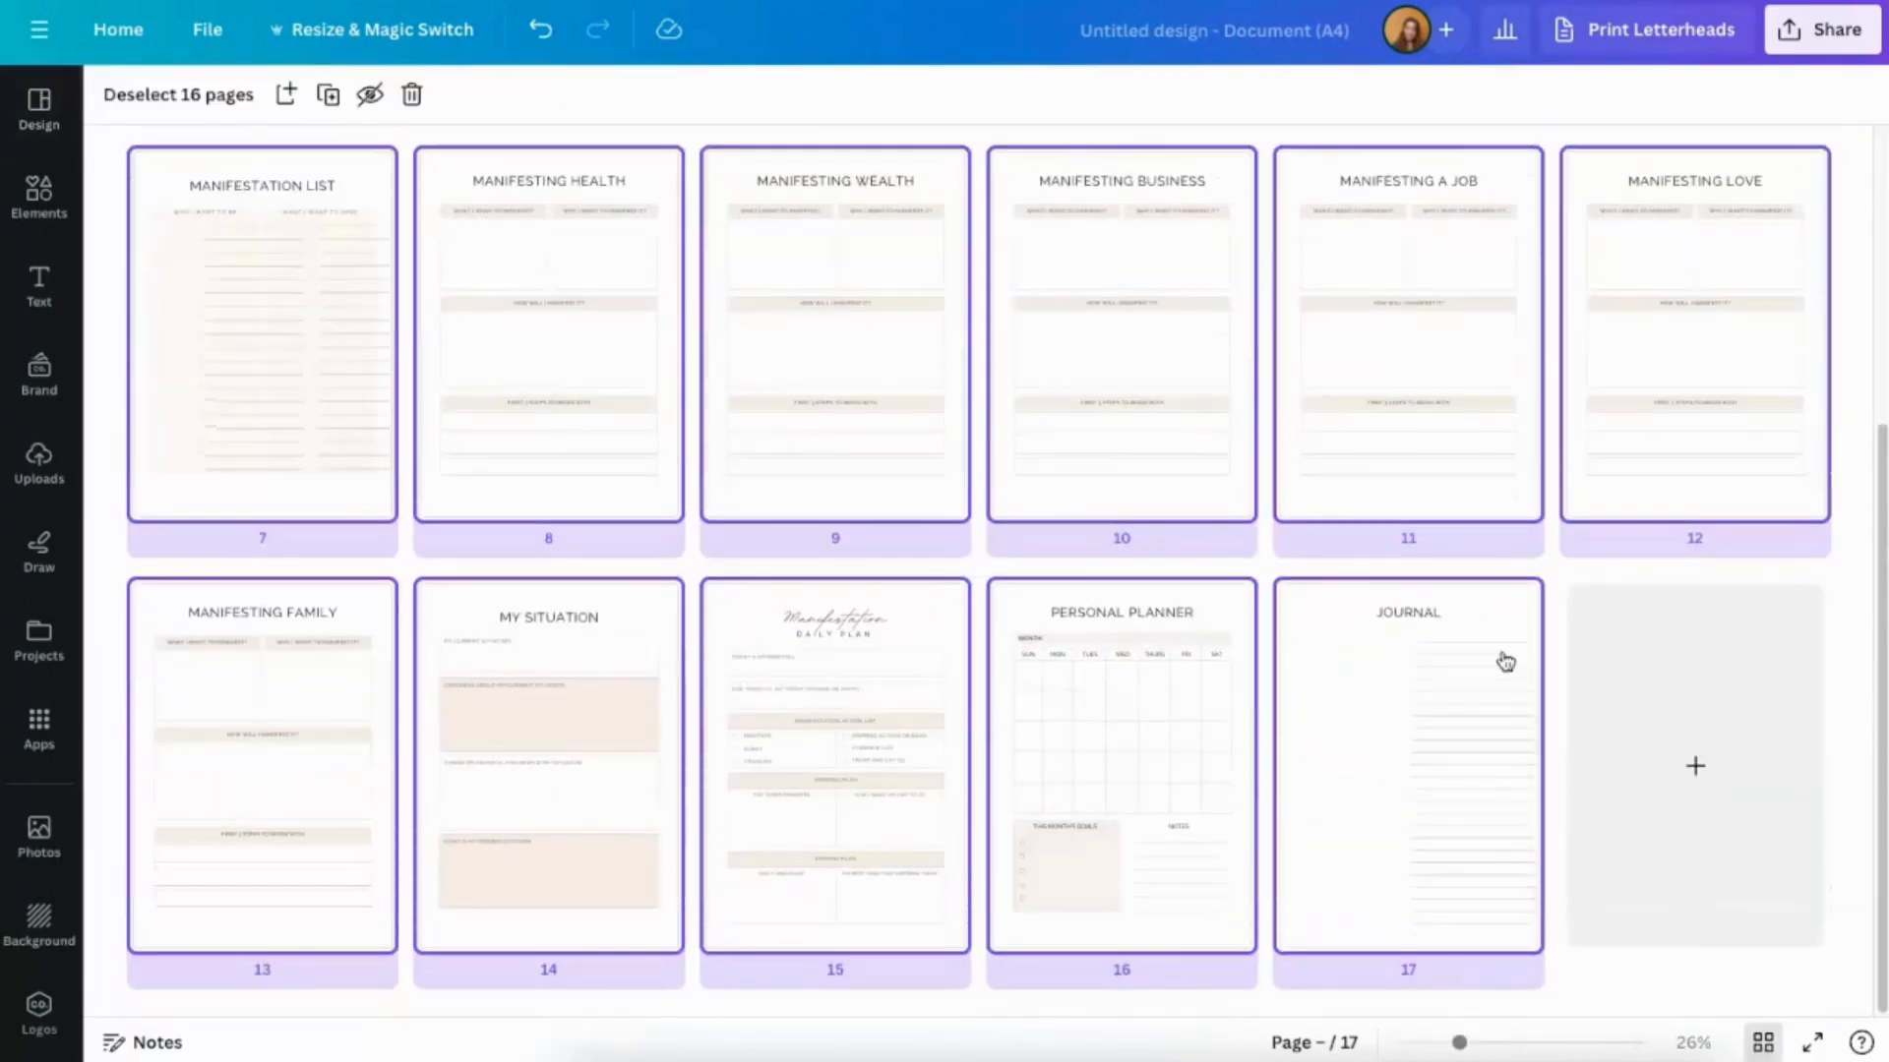
scroll(1138, 653, up, 5)
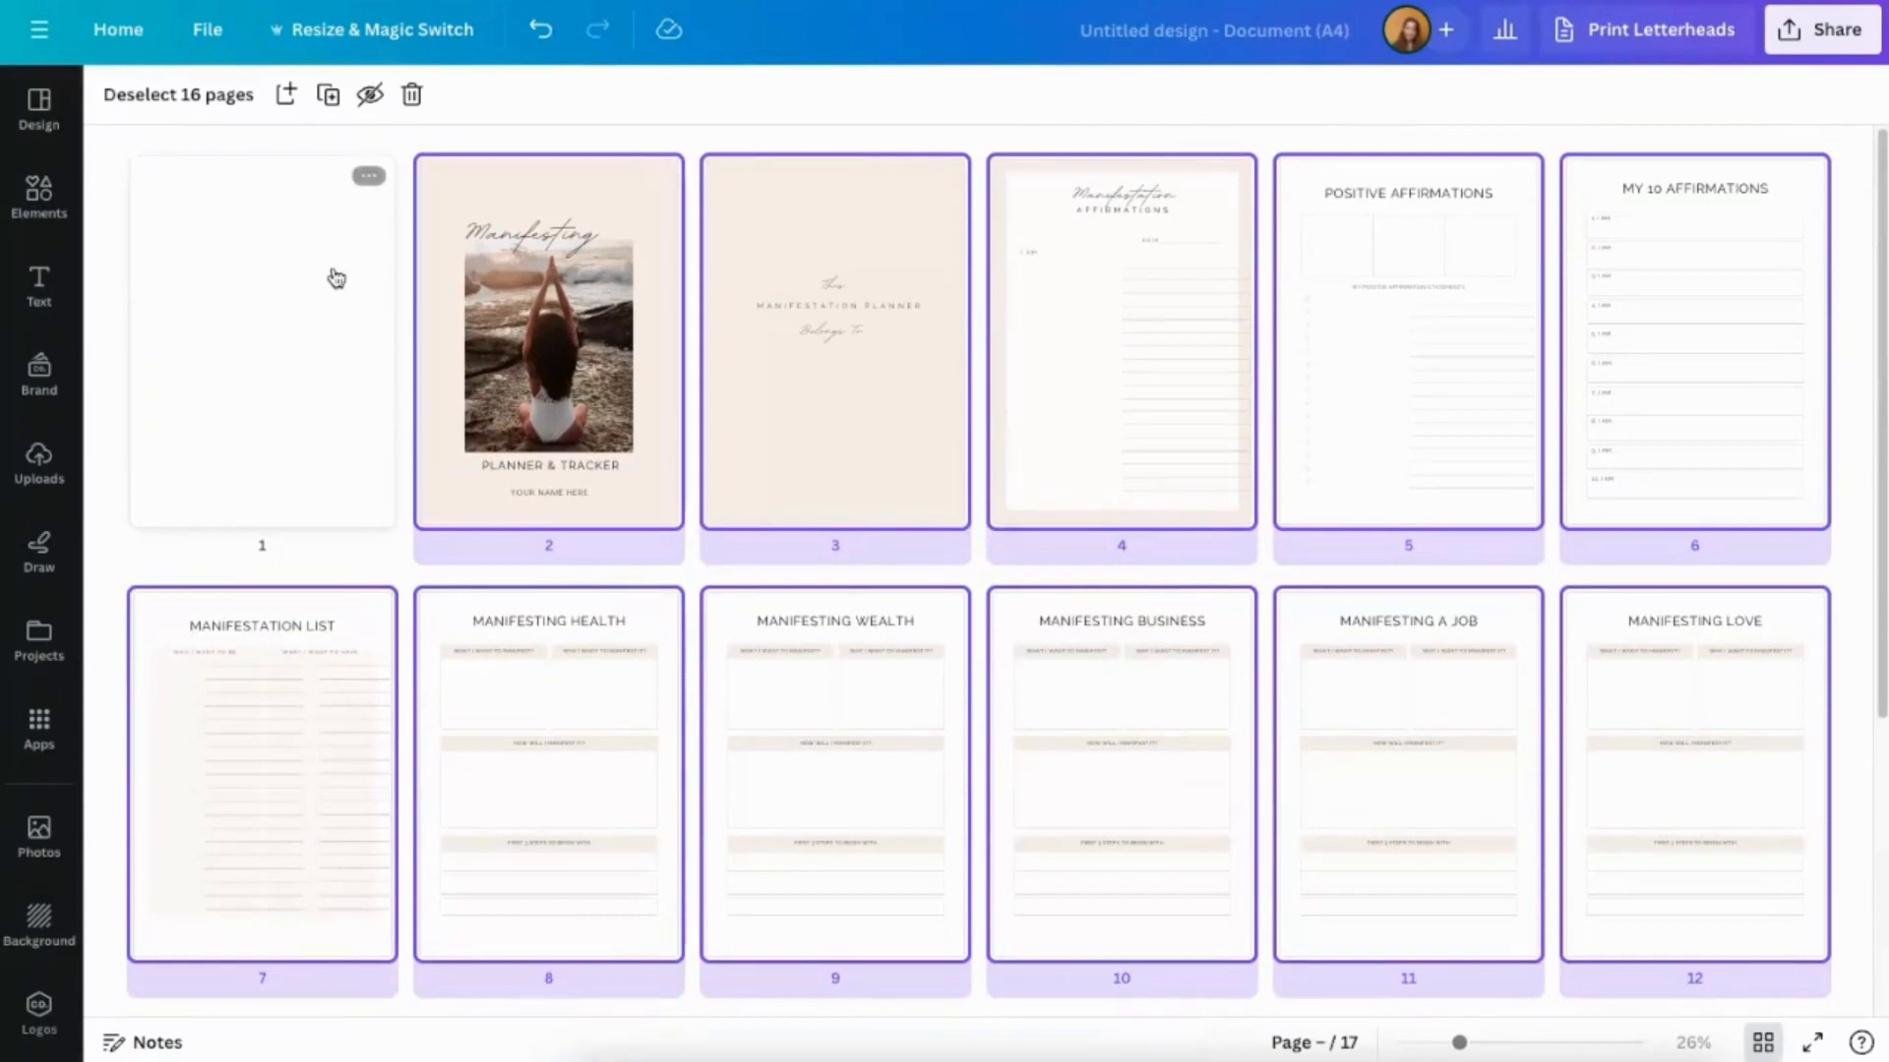
Delete the blank first page of the new document so the planner starts with the Manifesting cover.
click(274, 273)
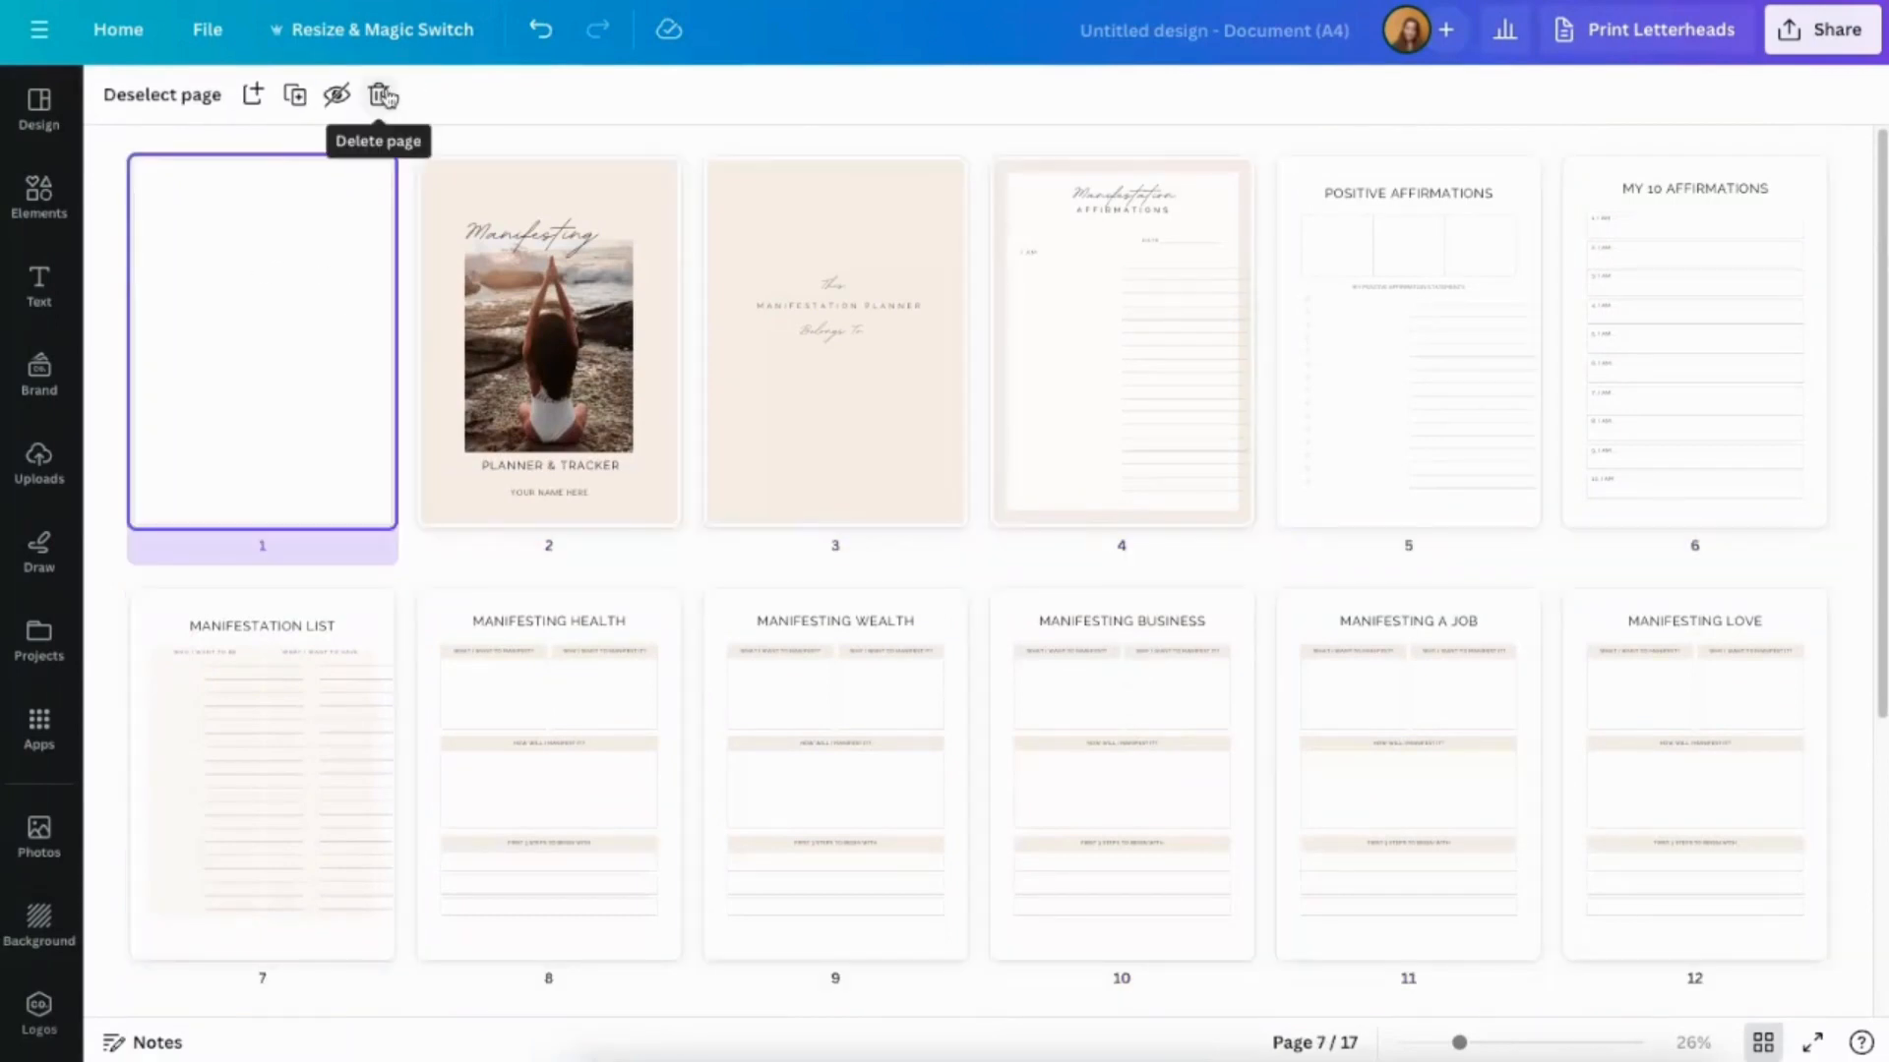
click(380, 95)
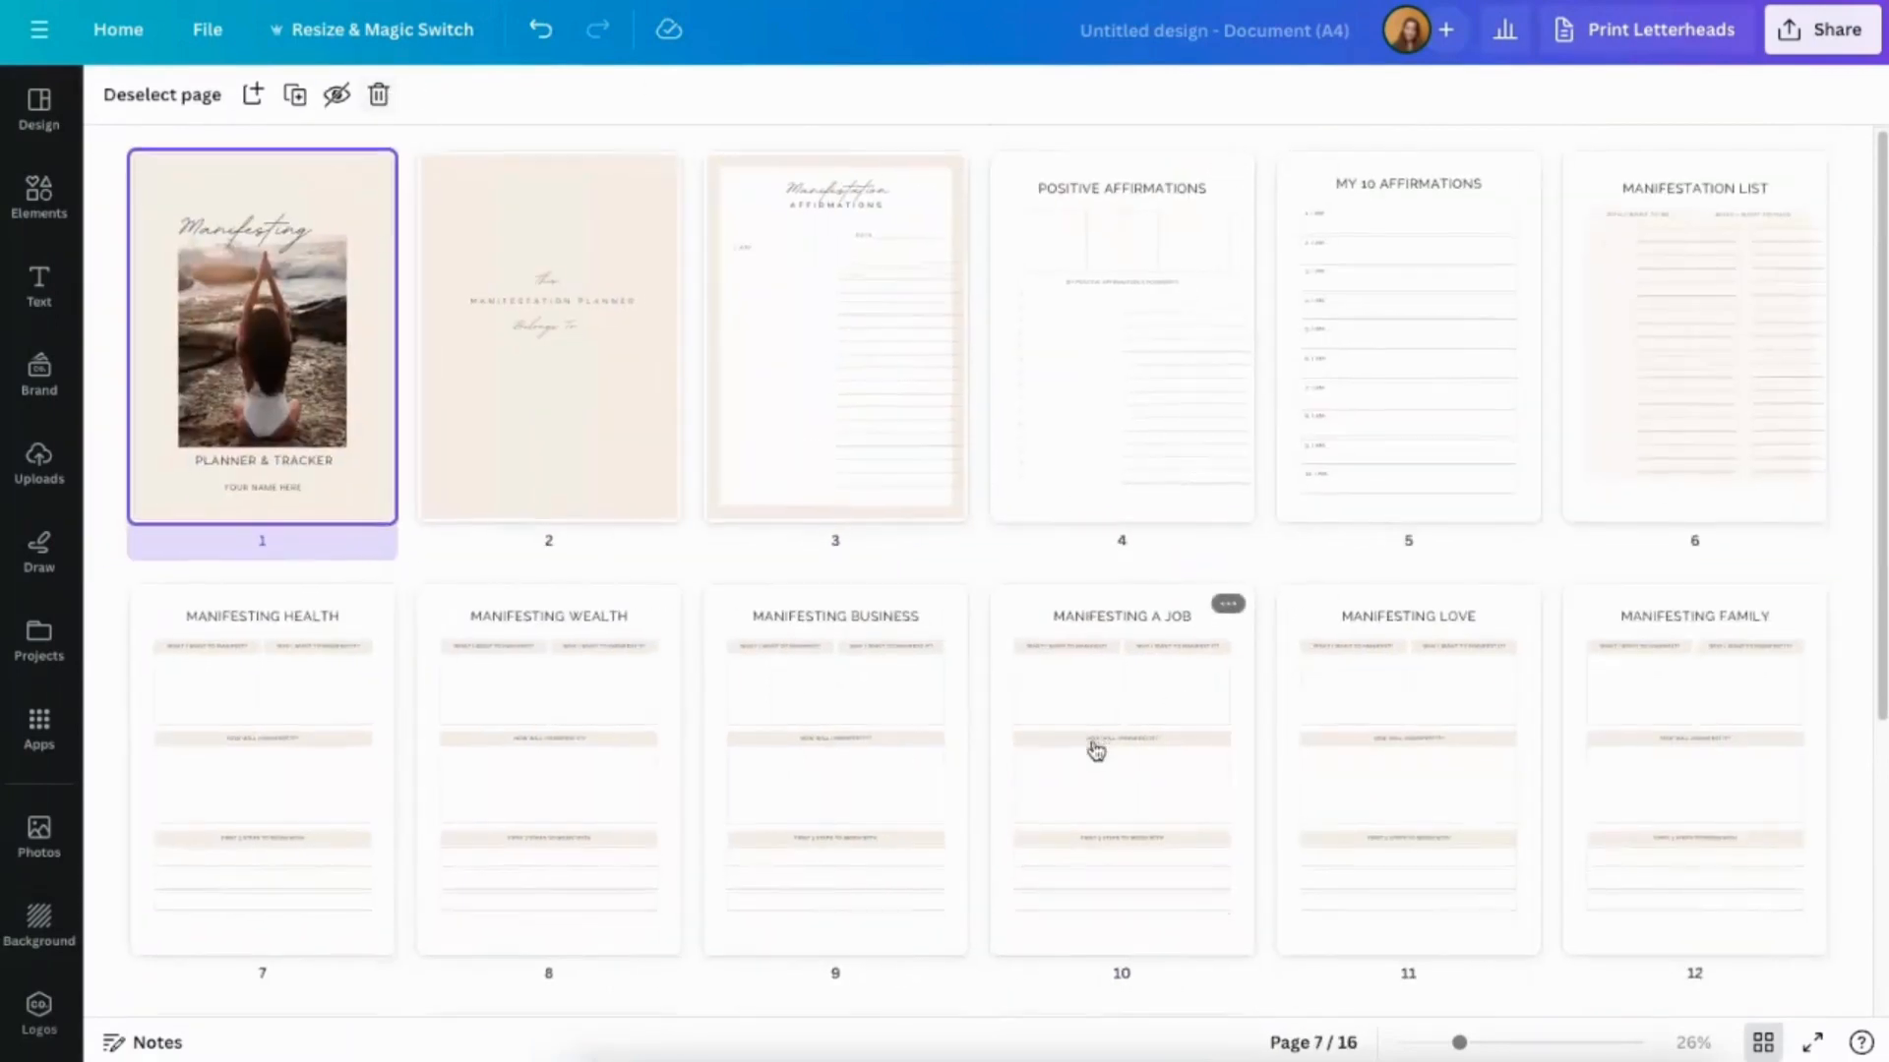
scroll(1603, 695, down, 2)
scroll(1608, 696, down, 2)
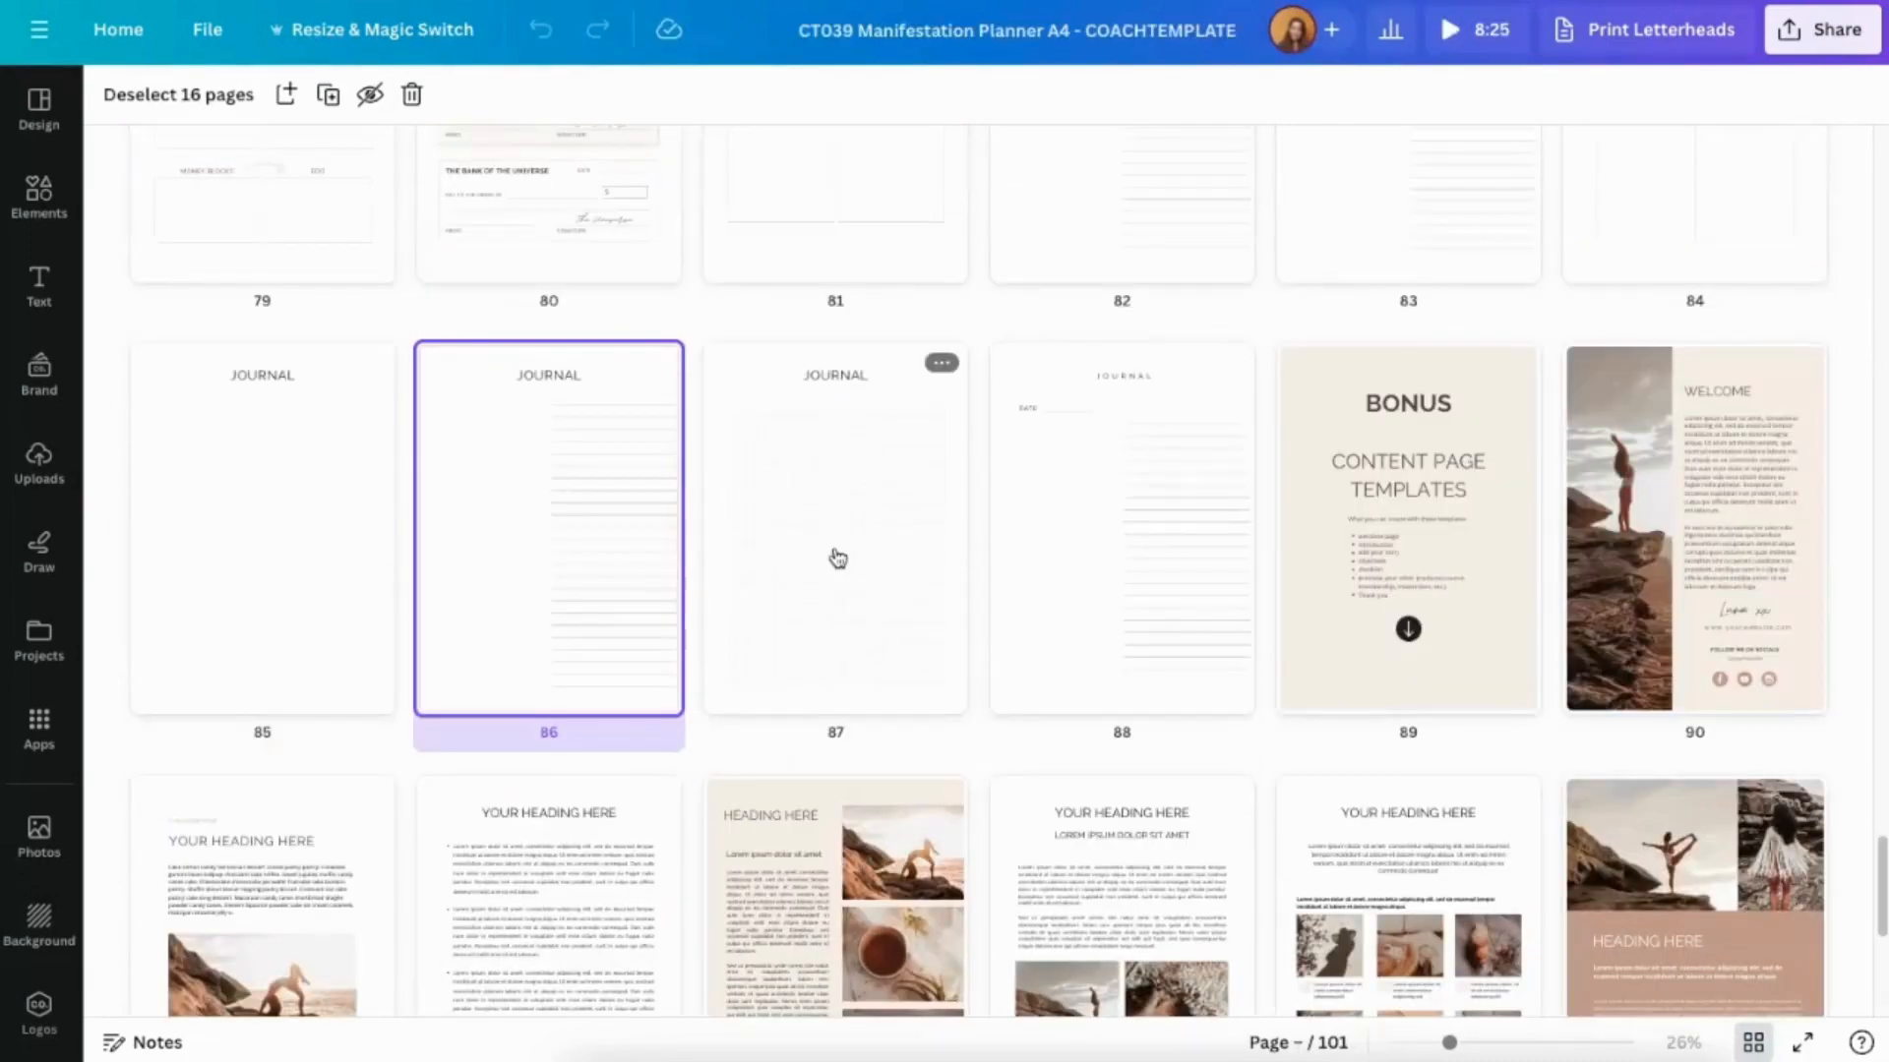
Examine the template's bonus content pages from the Welcome page 90 through the three-photo layout on page 93.
scroll(704, 836, down, 2)
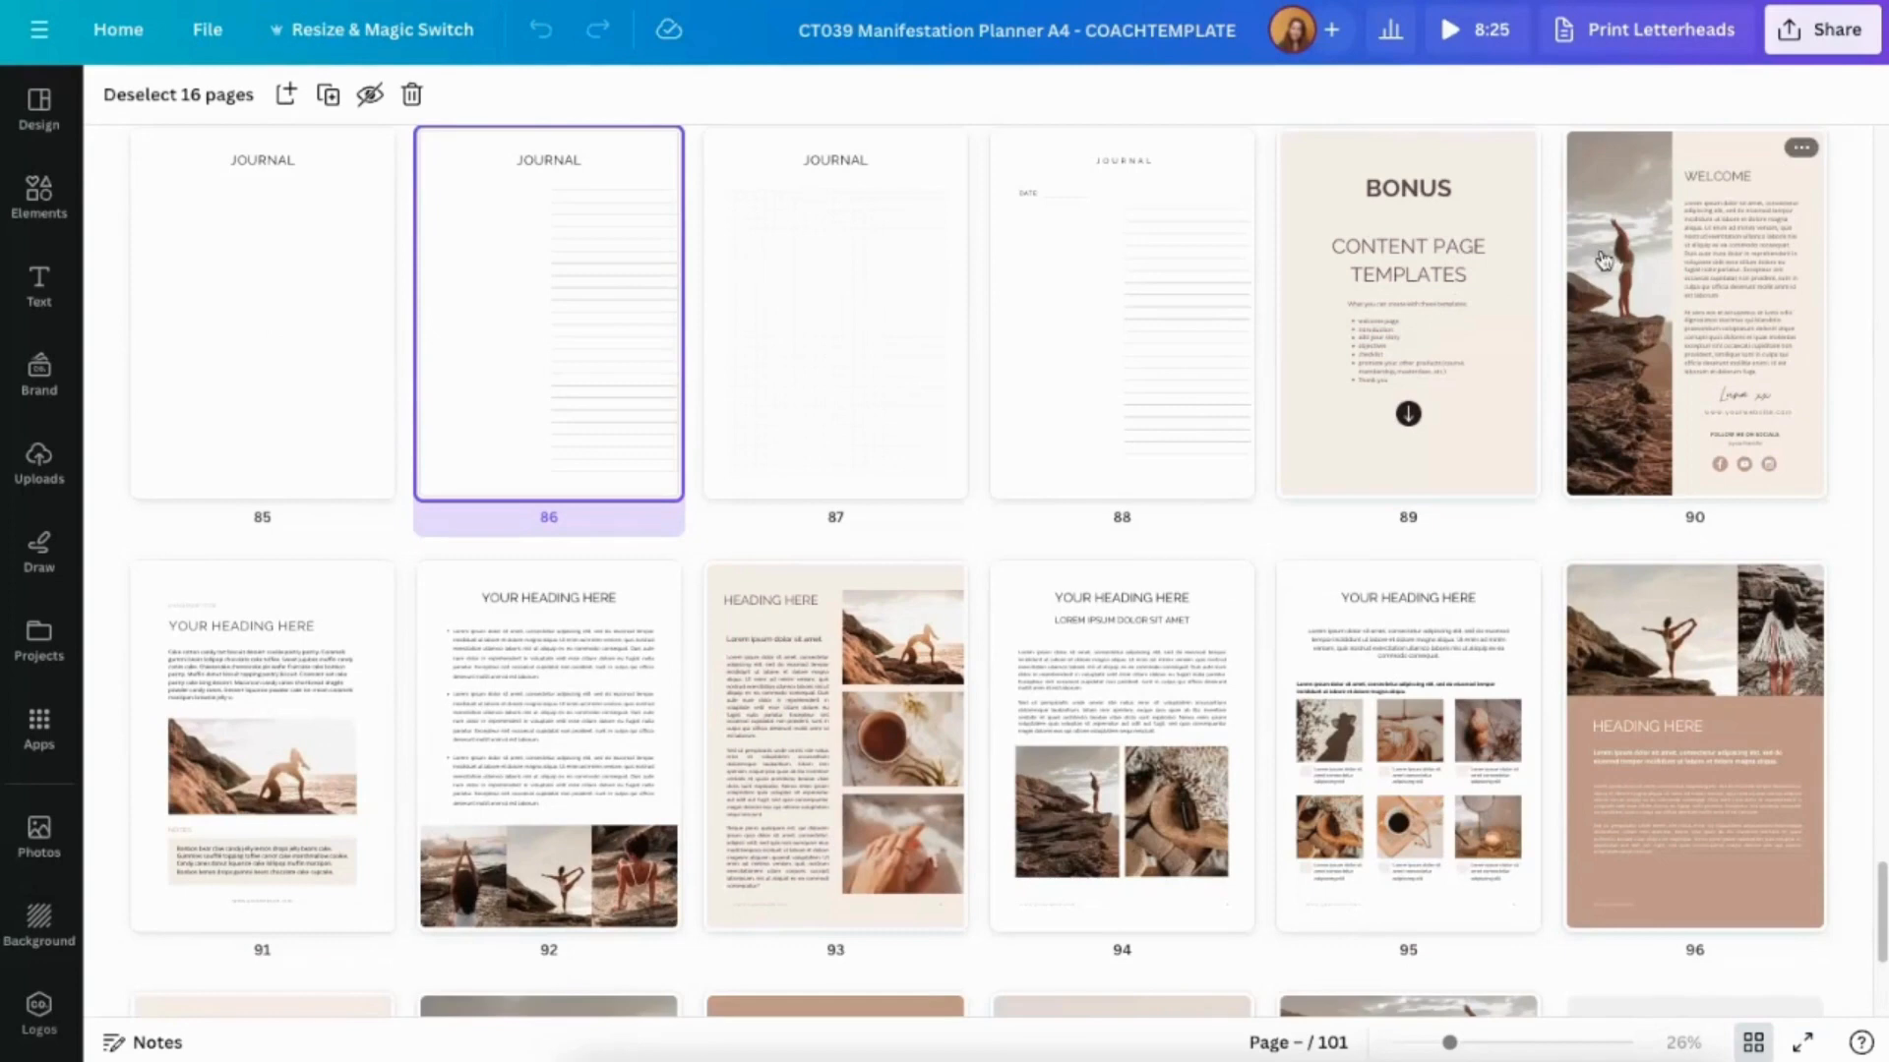
double_click(1678, 228)
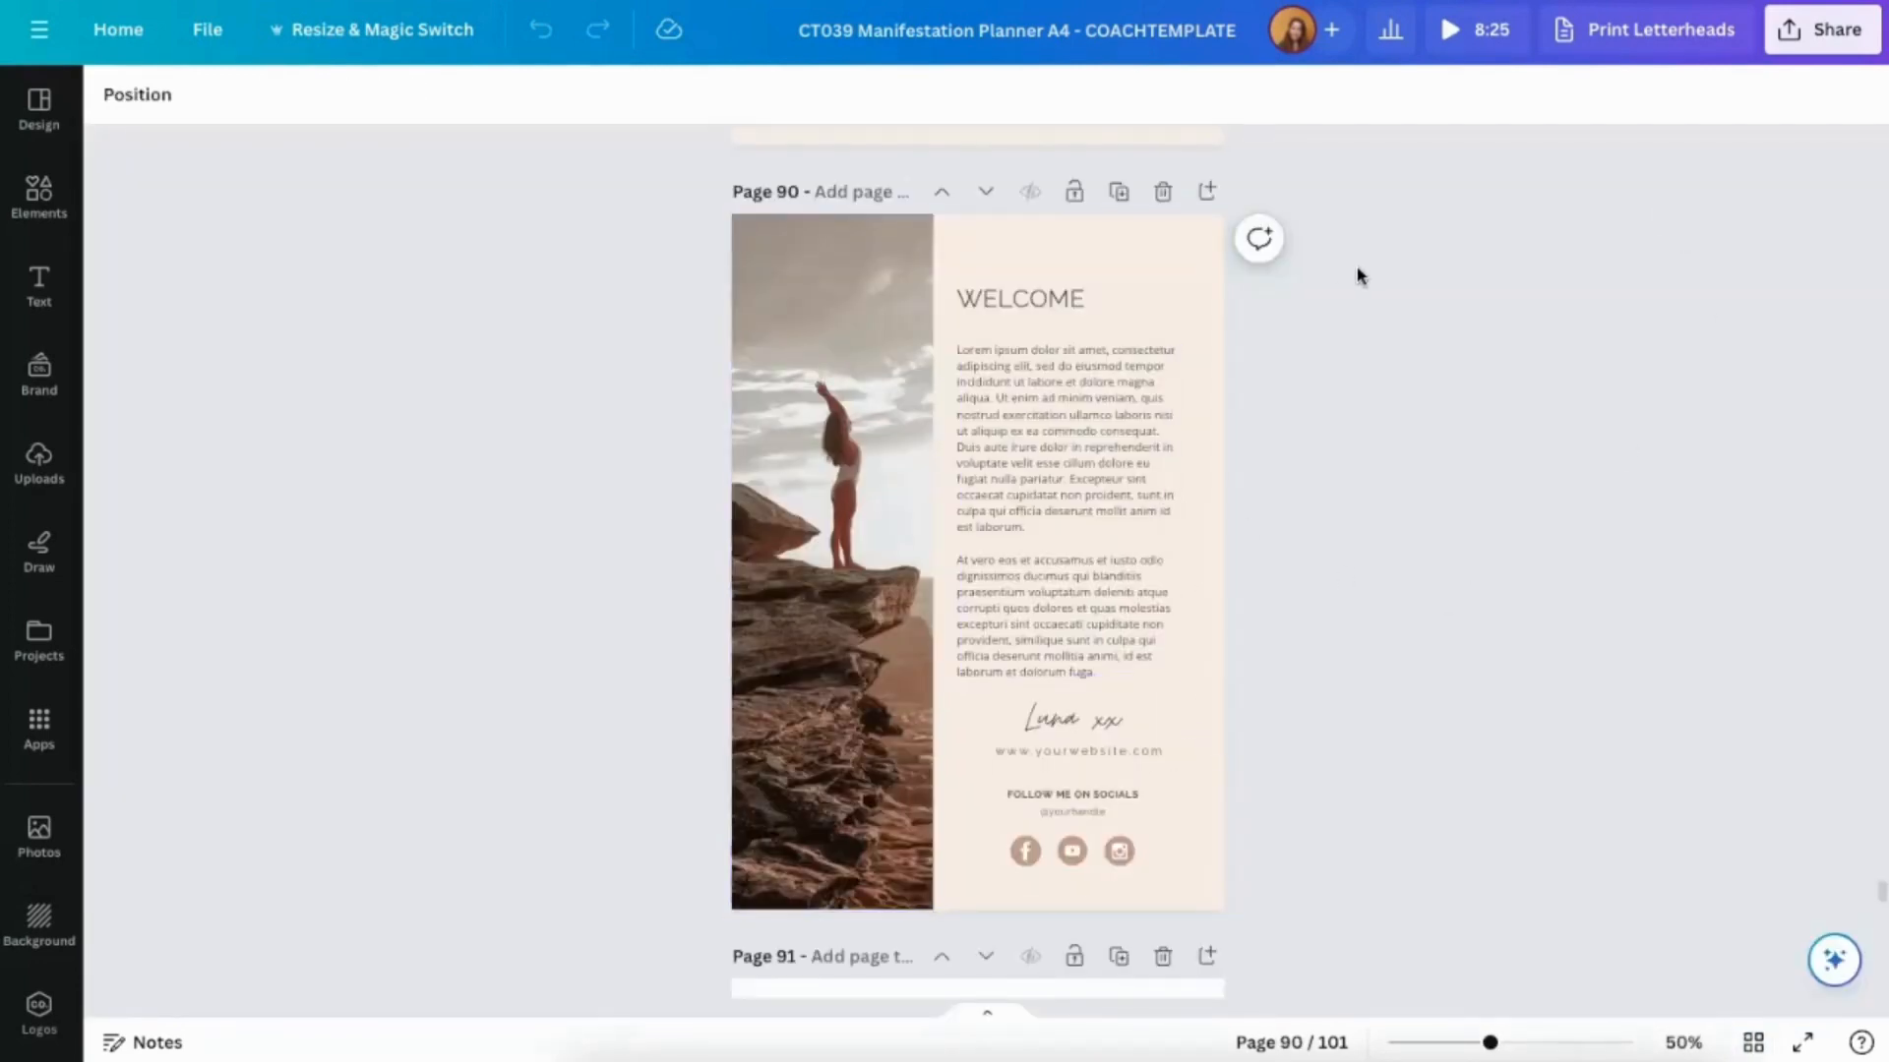
scroll(1136, 669, down, 7)
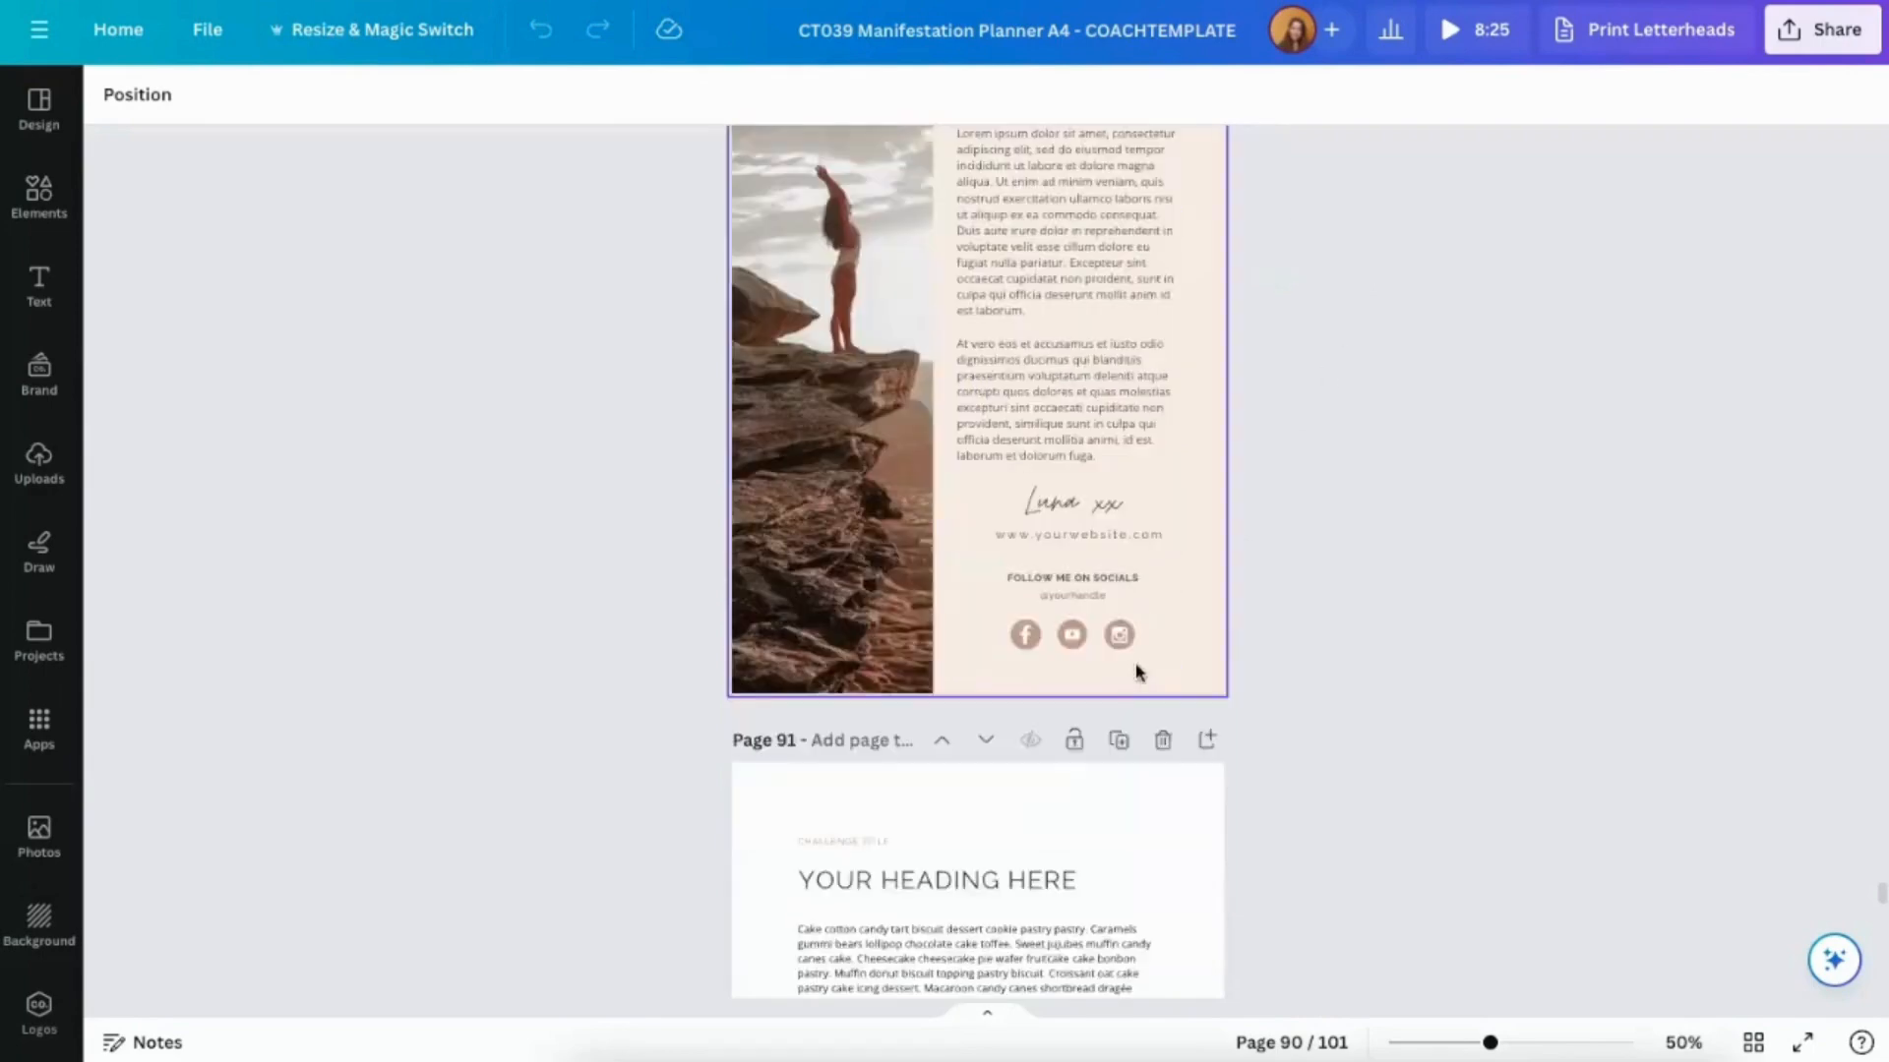
scroll(1138, 675, down, 3)
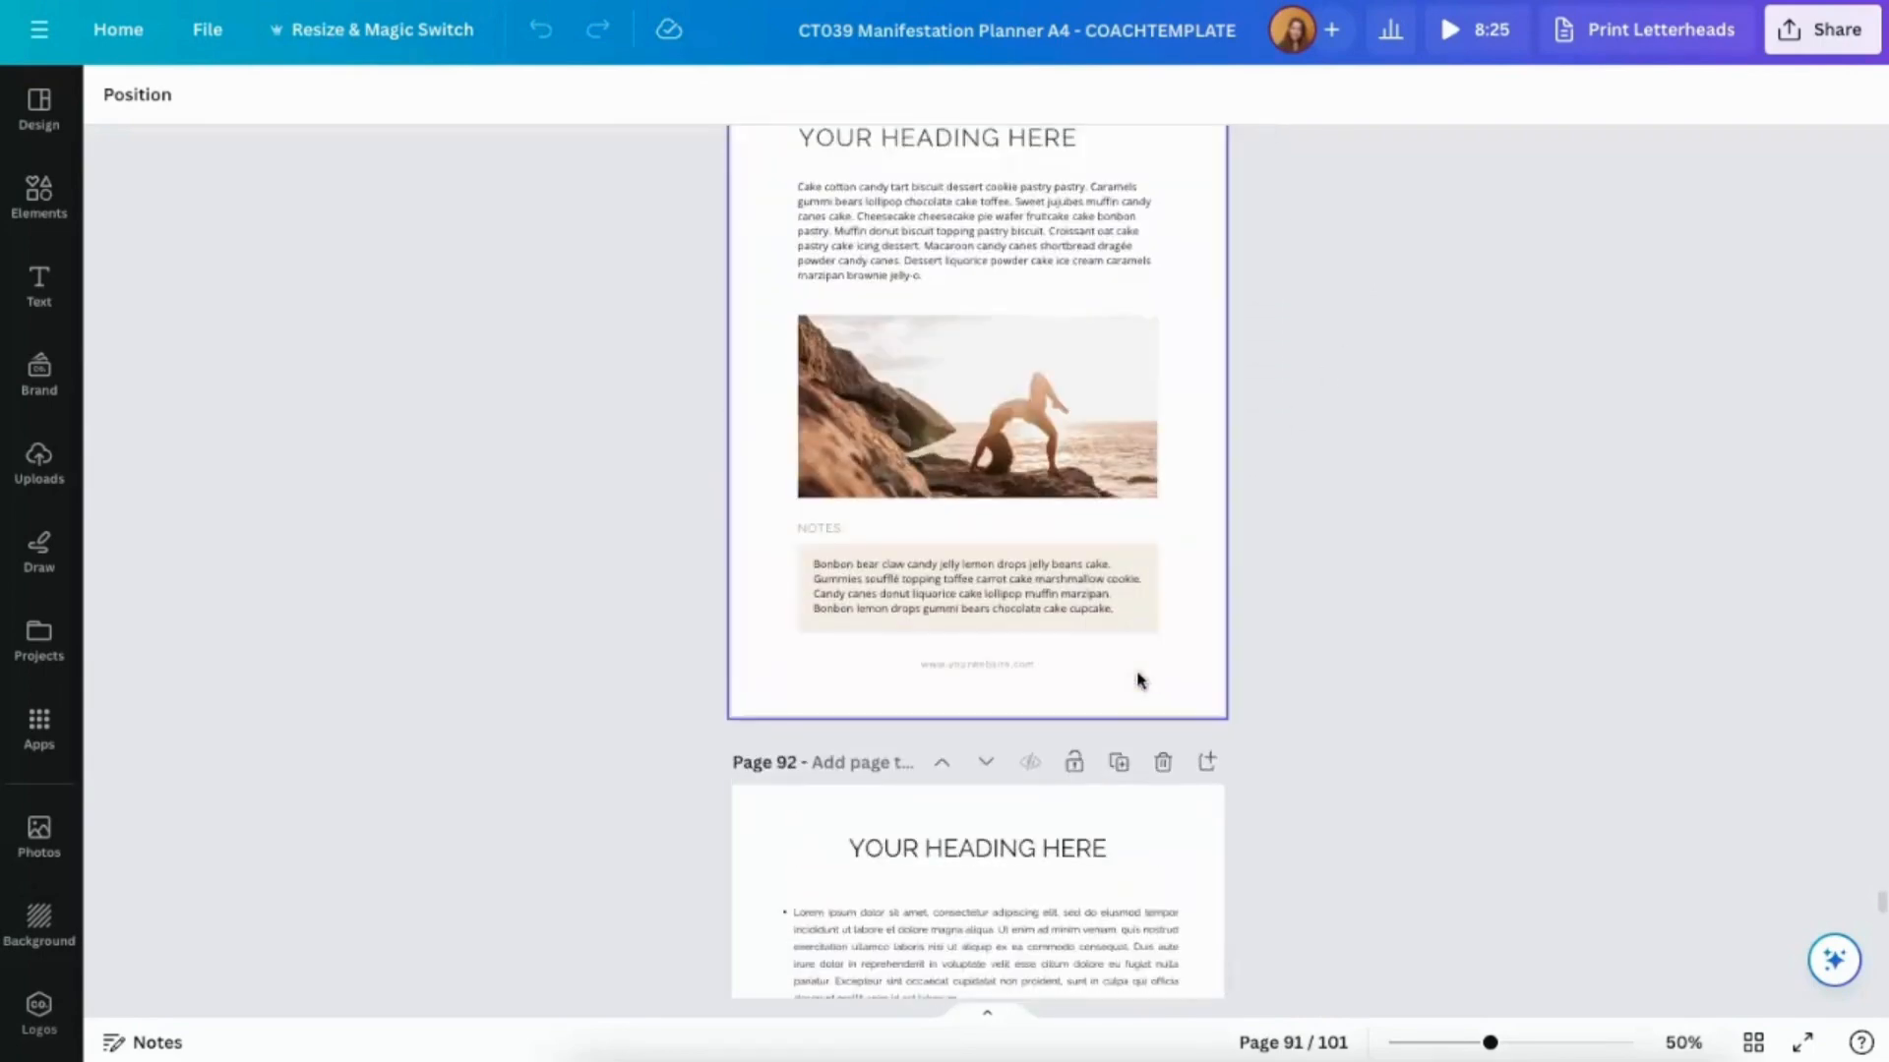
scroll(1138, 677, down, 1)
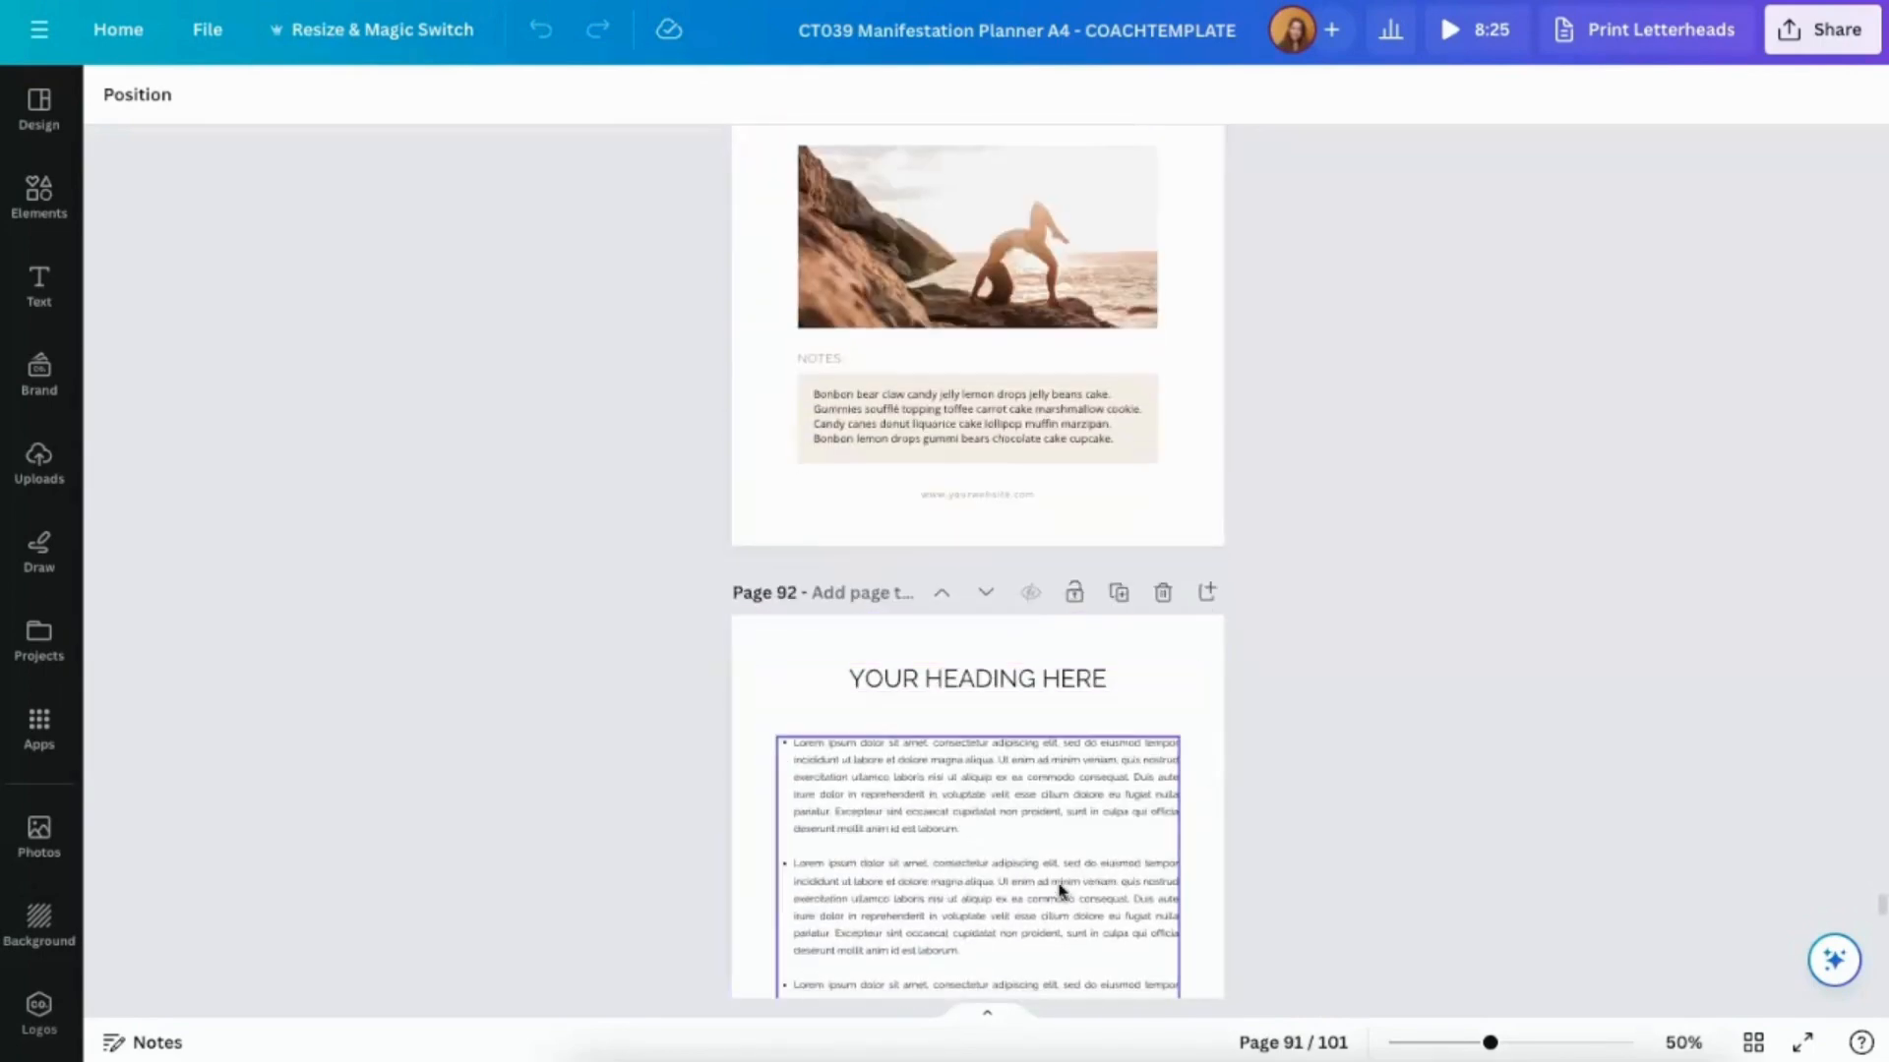
click(1061, 888)
scroll(1059, 890, down, 2)
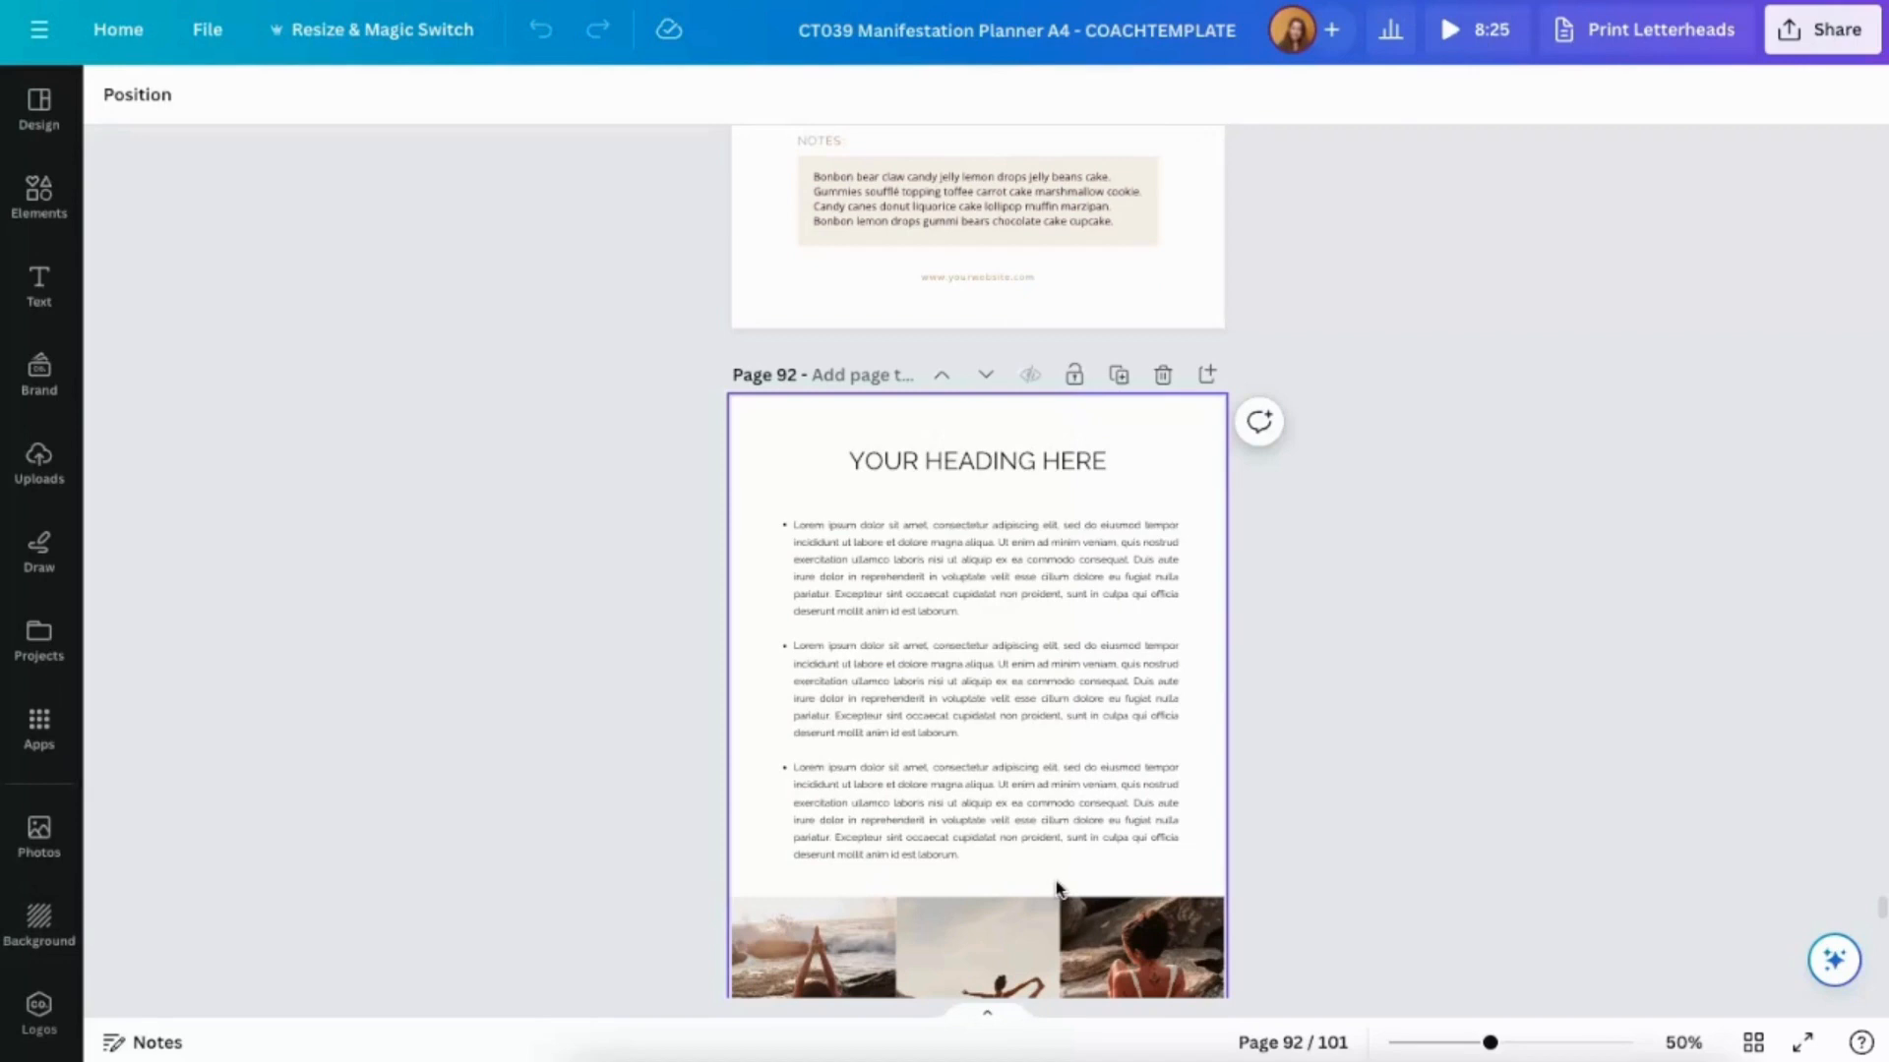
scroll(1074, 728, down, 3)
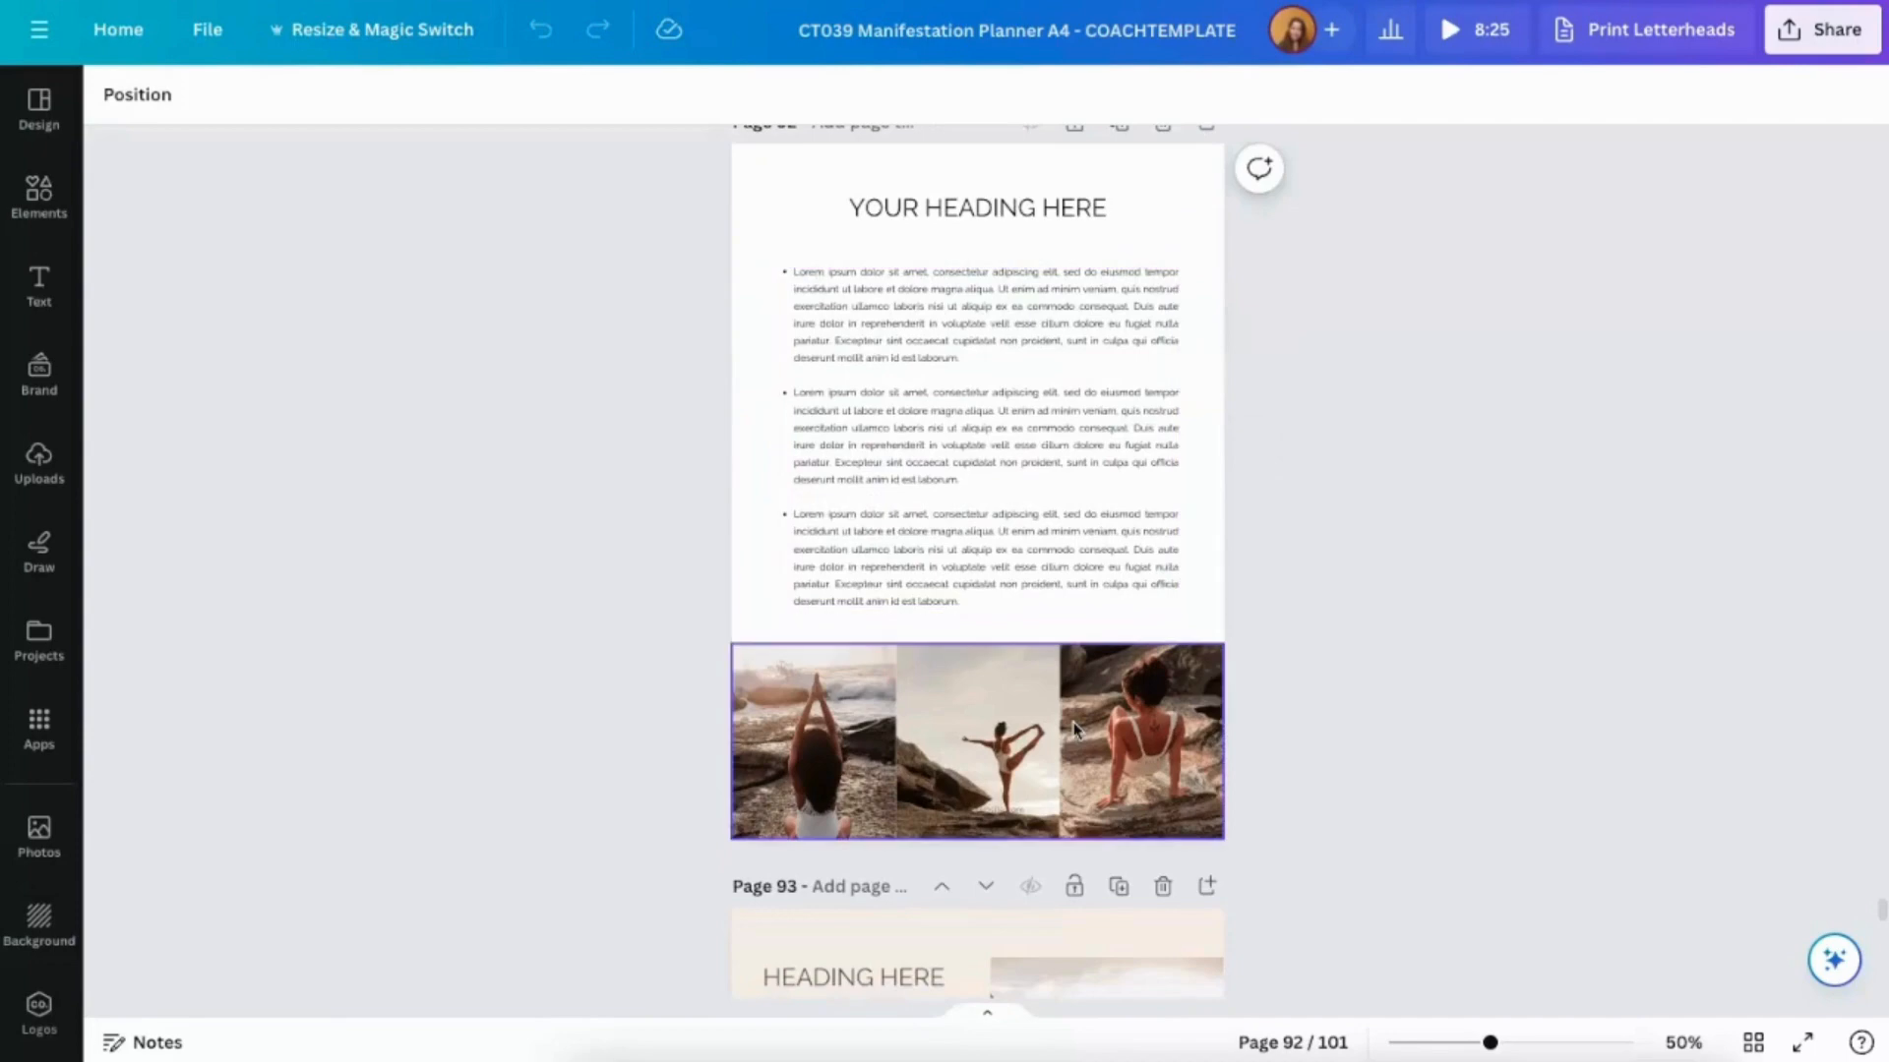
scroll(1073, 722, down, 3)
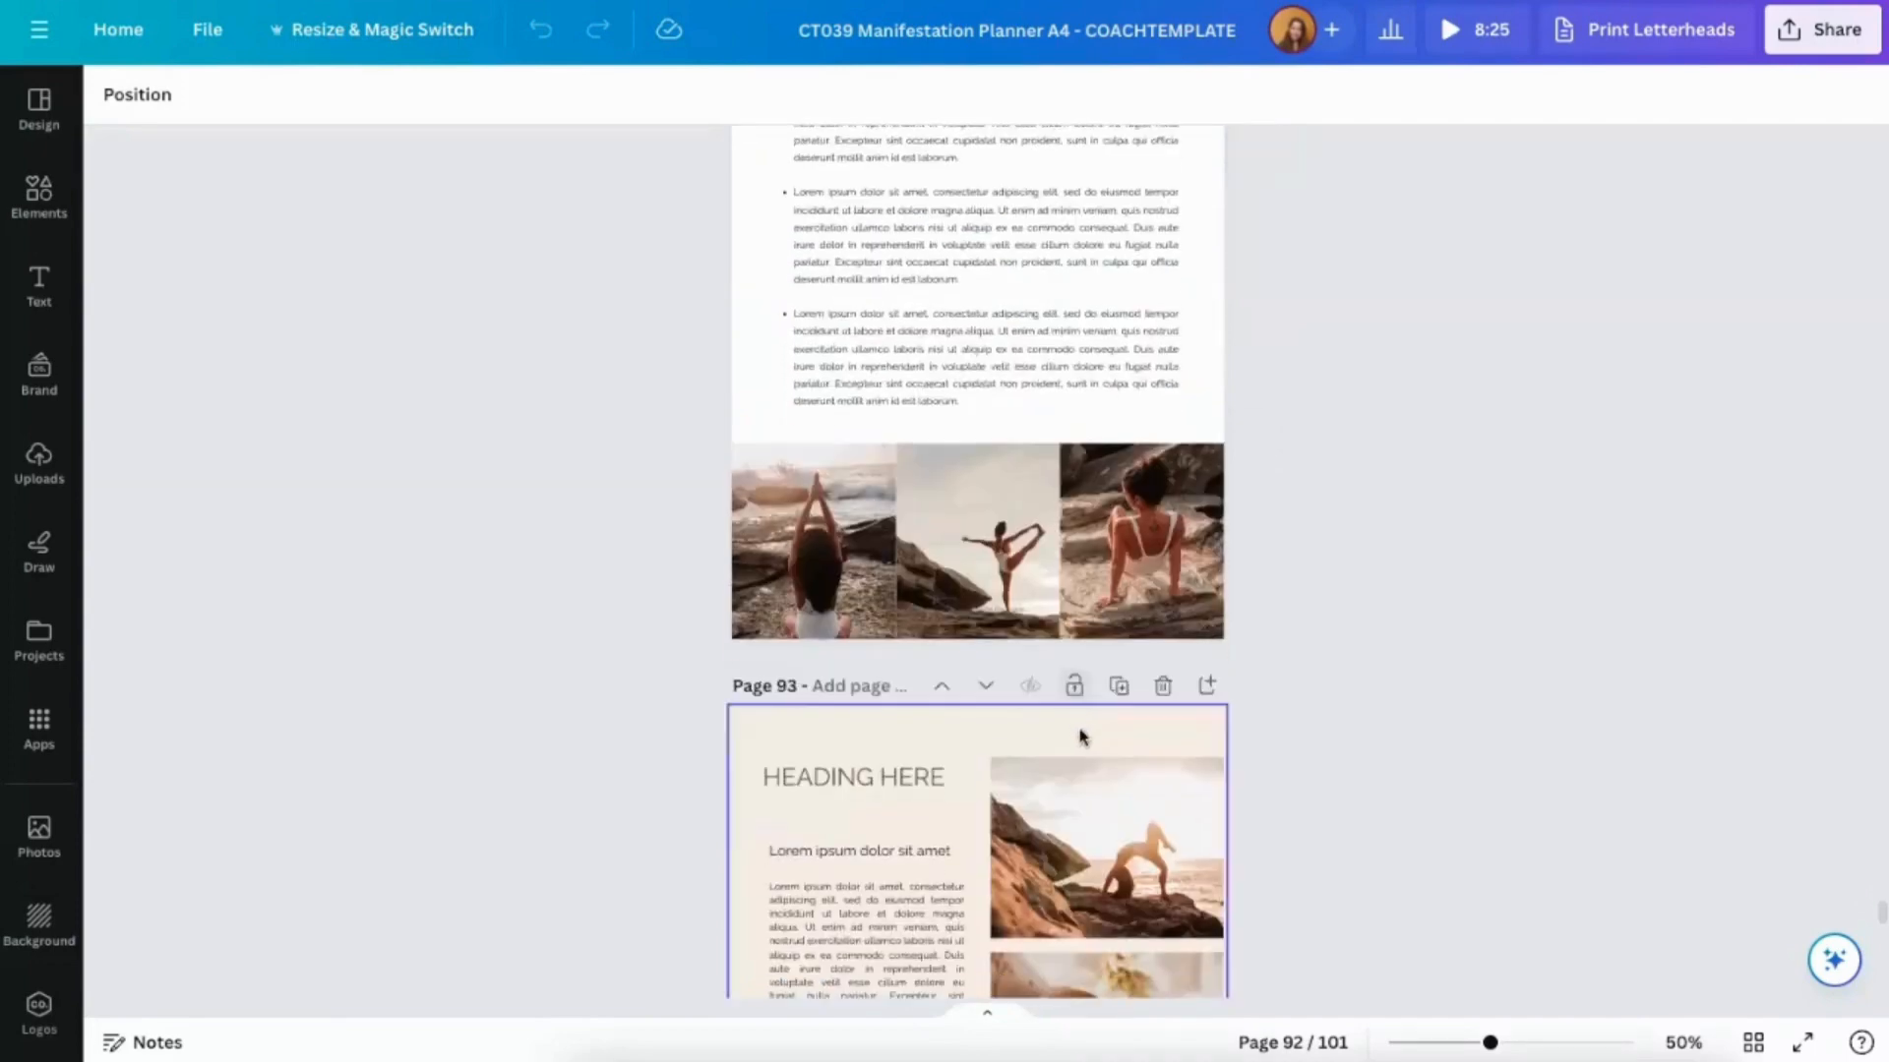
scroll(1098, 669, down, 2)
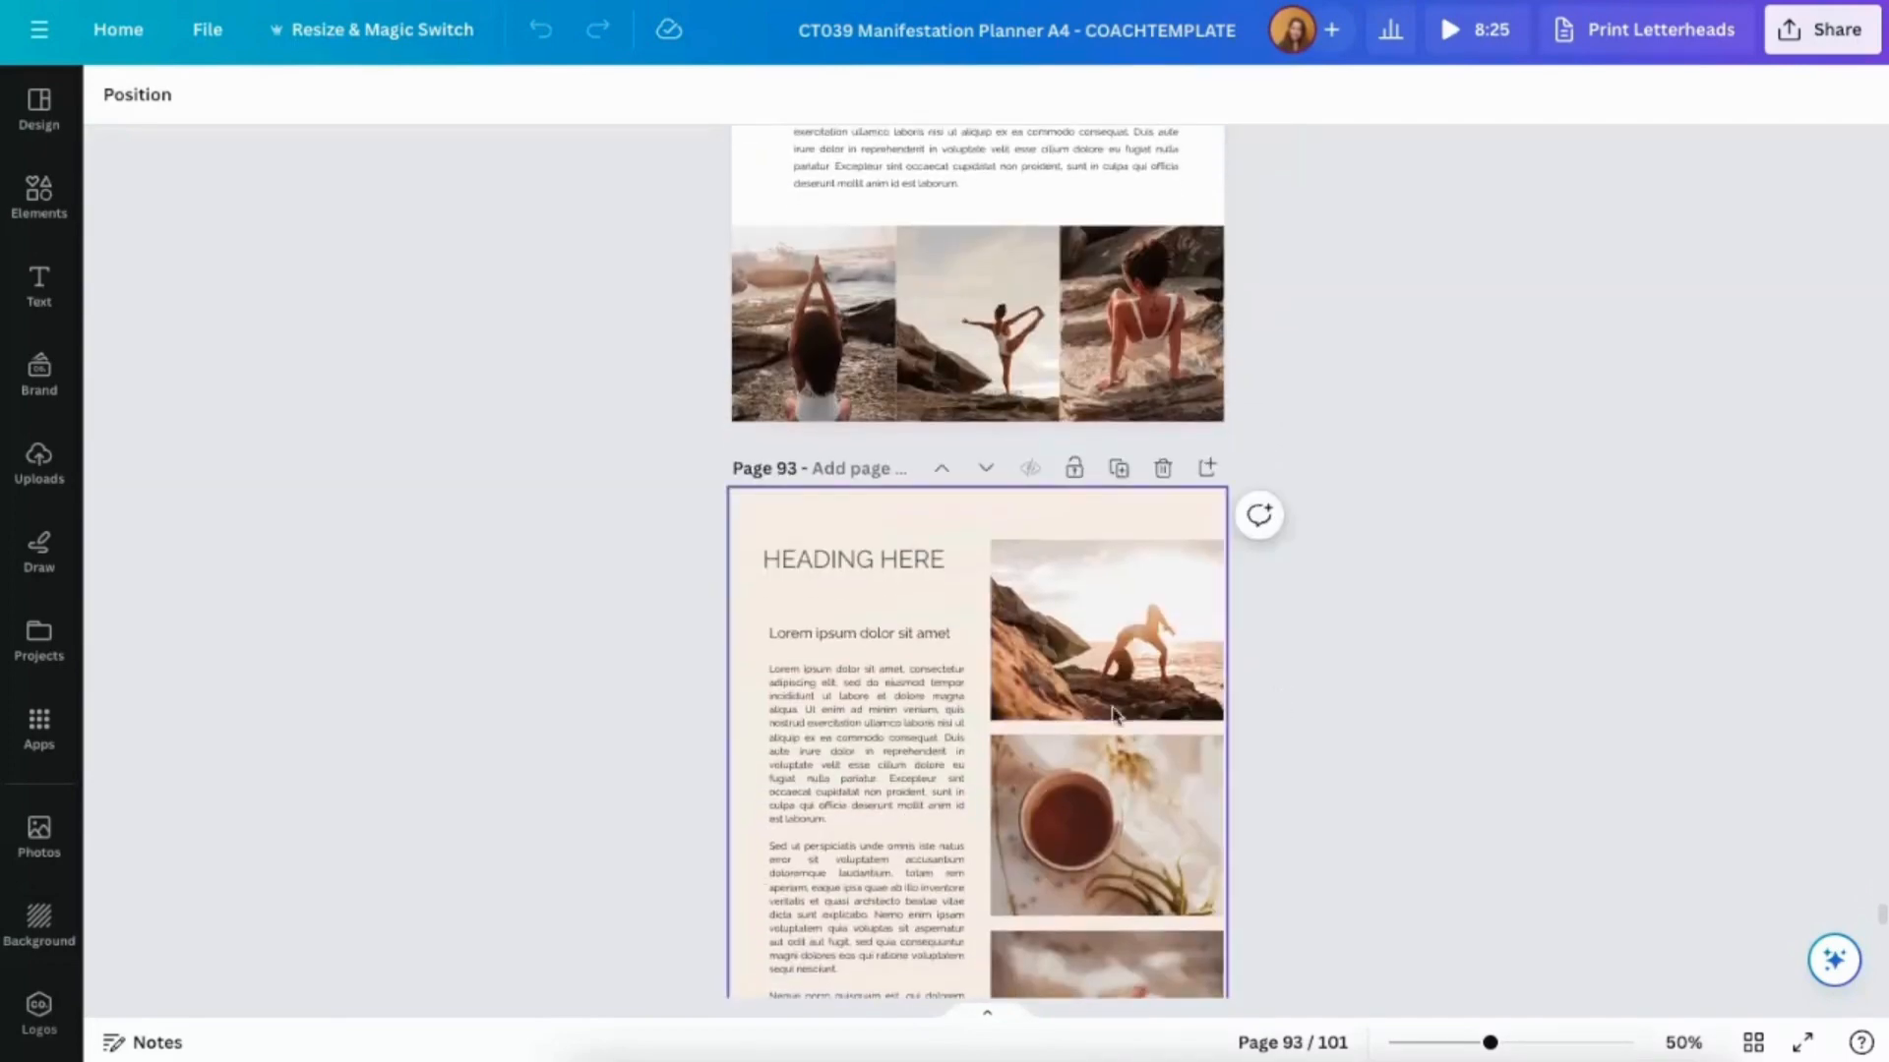
scroll(1096, 693, down, 2)
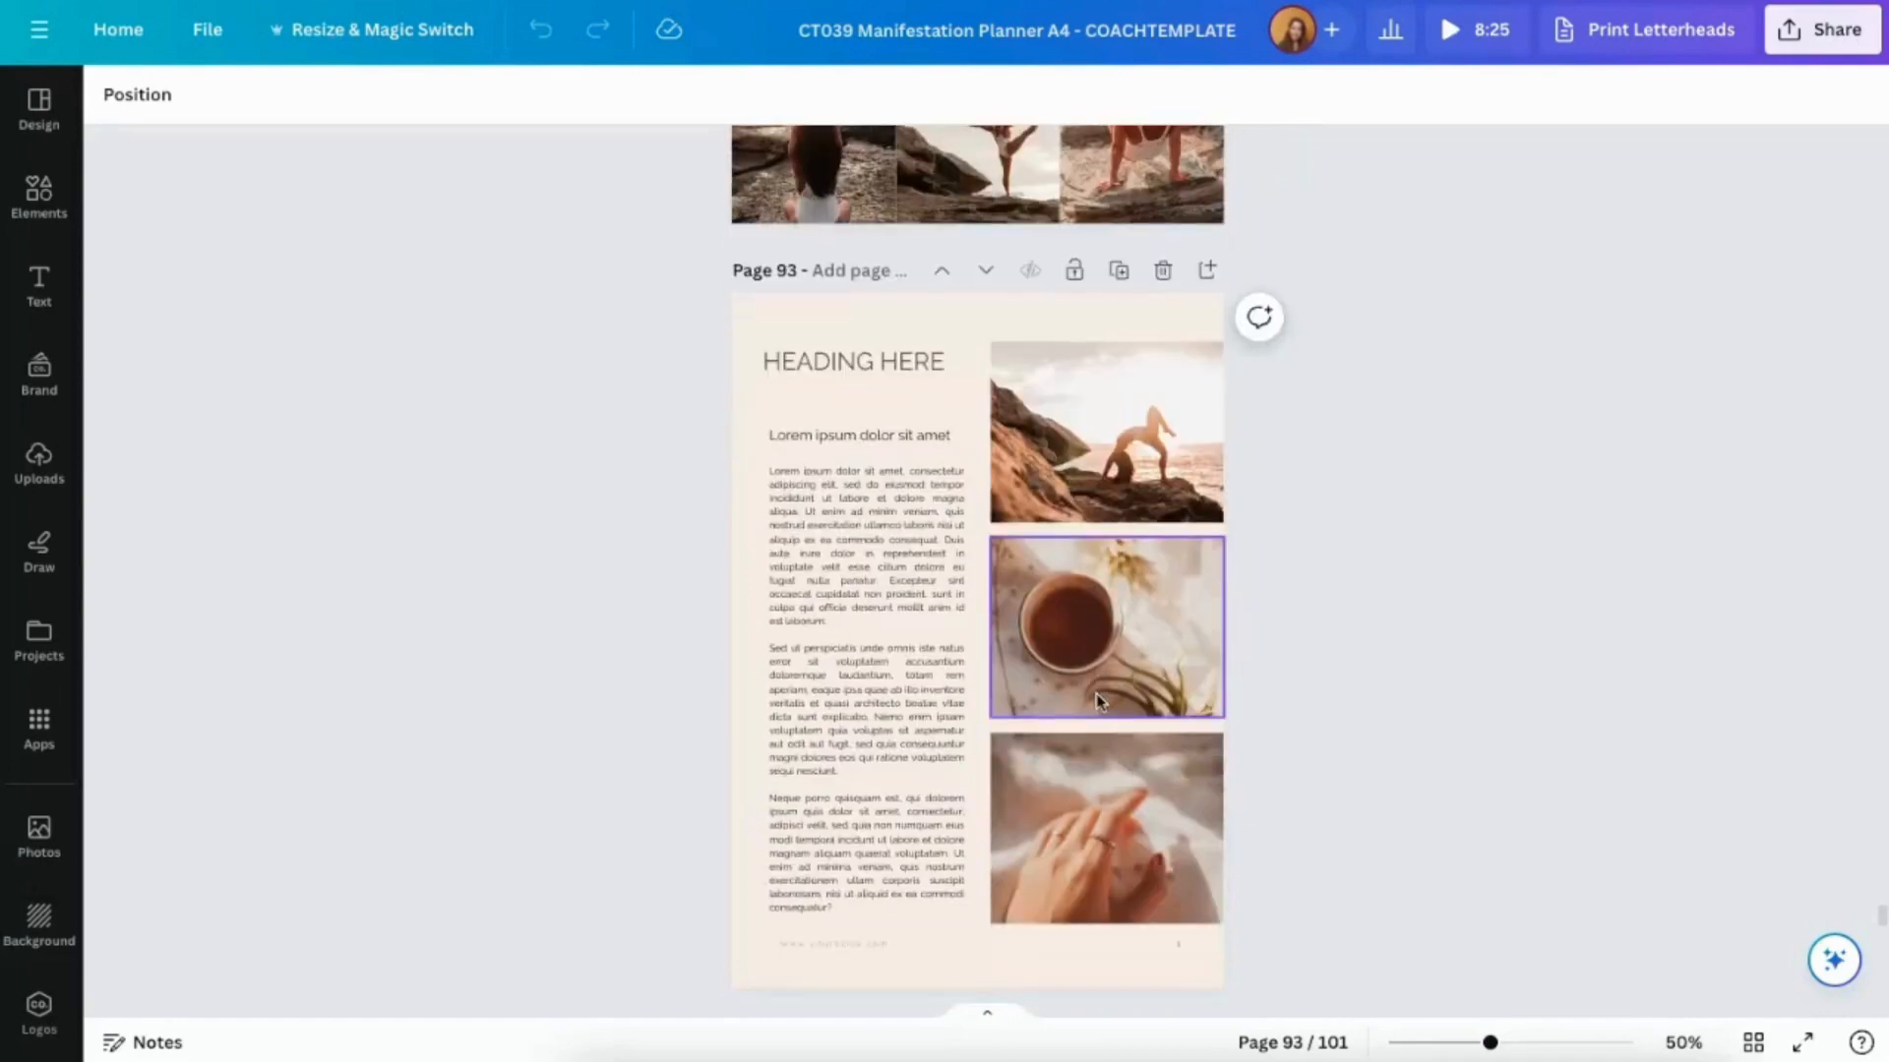
Examine the text and image layouts of bonus content pages 94 and 95, including page 94's body text block.
scroll(1100, 700, down, 6)
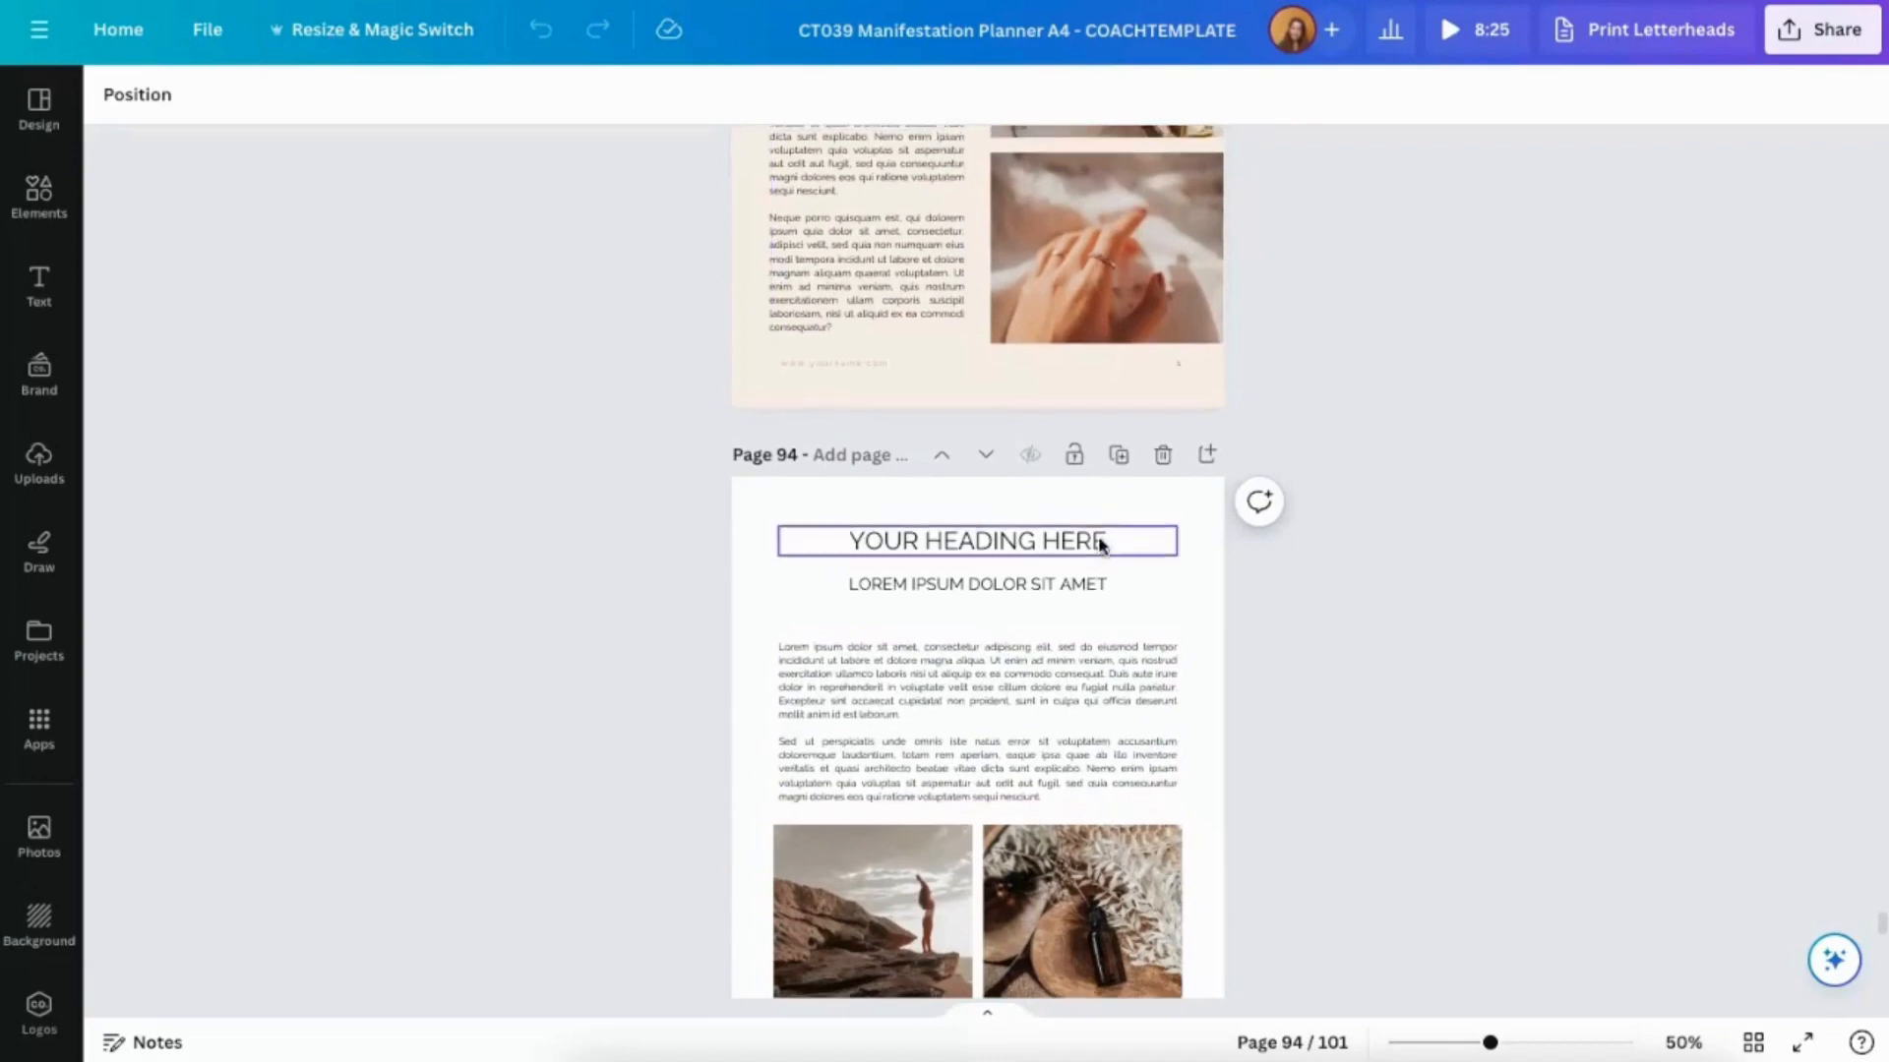
scroll(923, 292, up, 1)
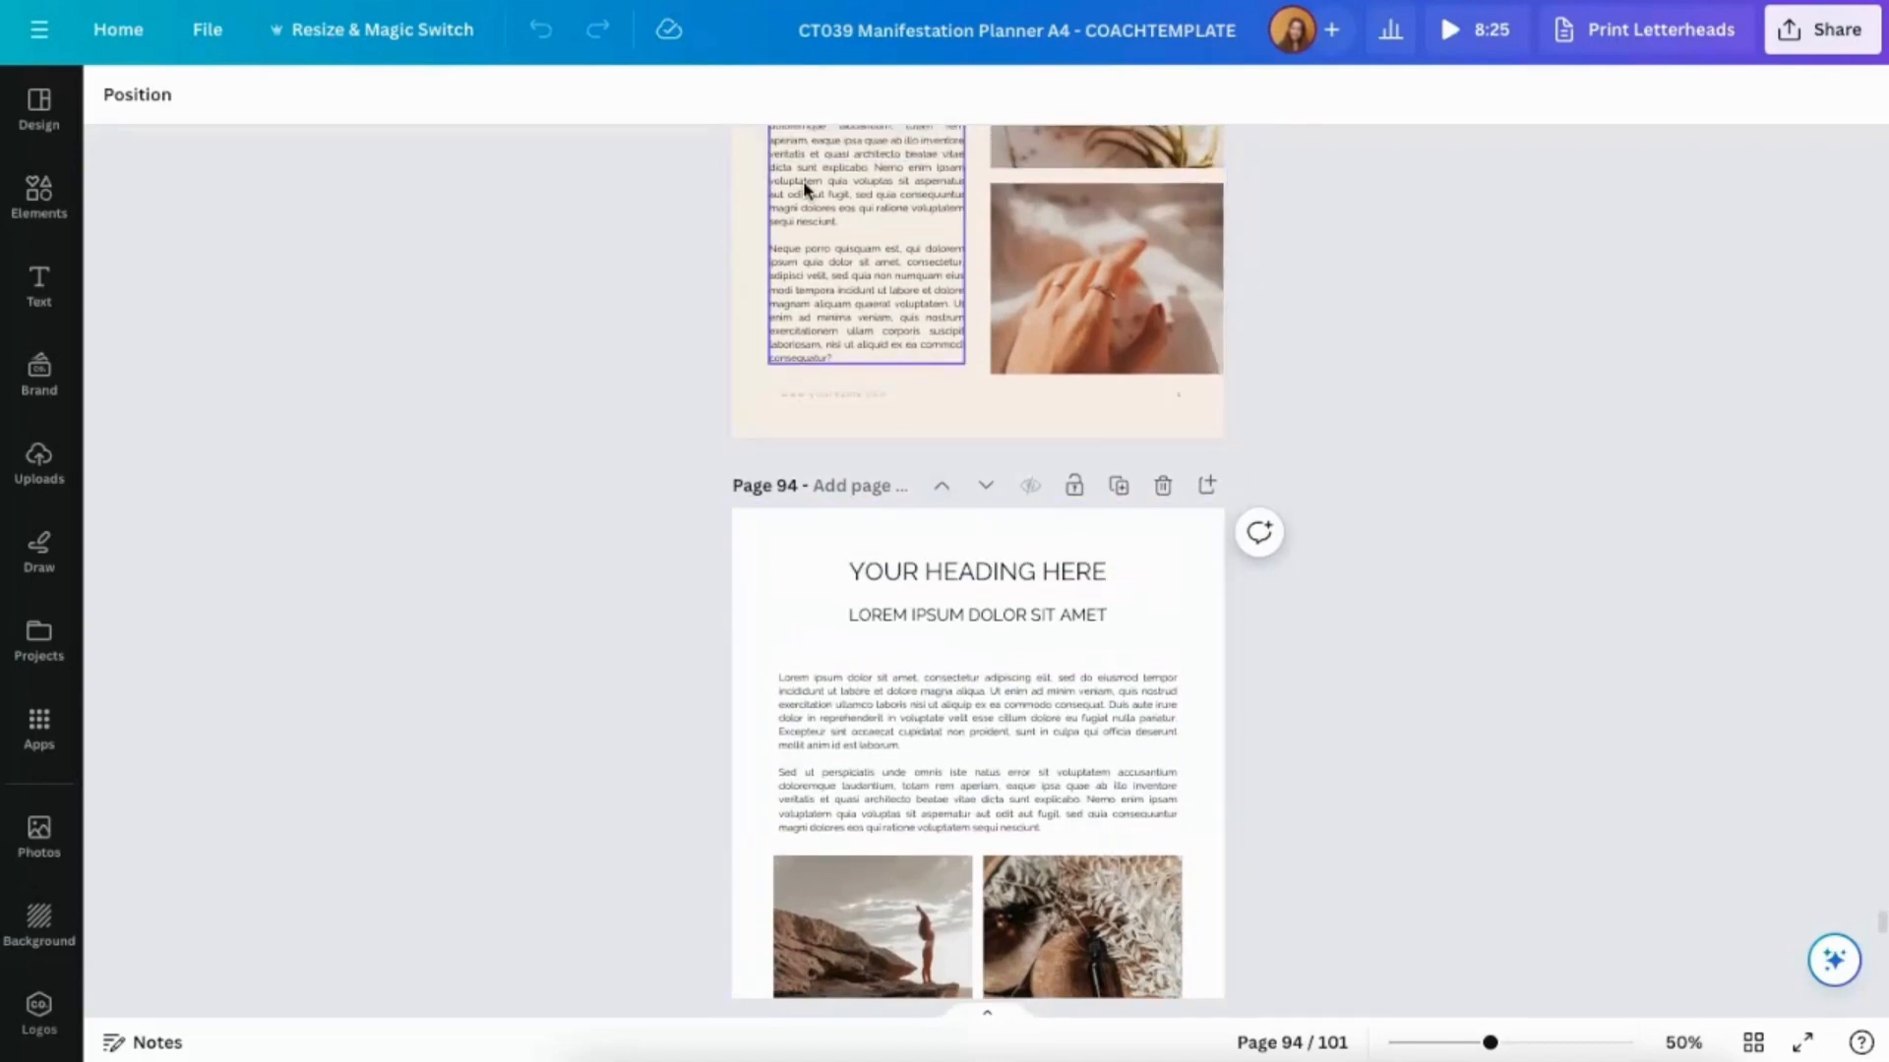
scroll(959, 745, down, 1)
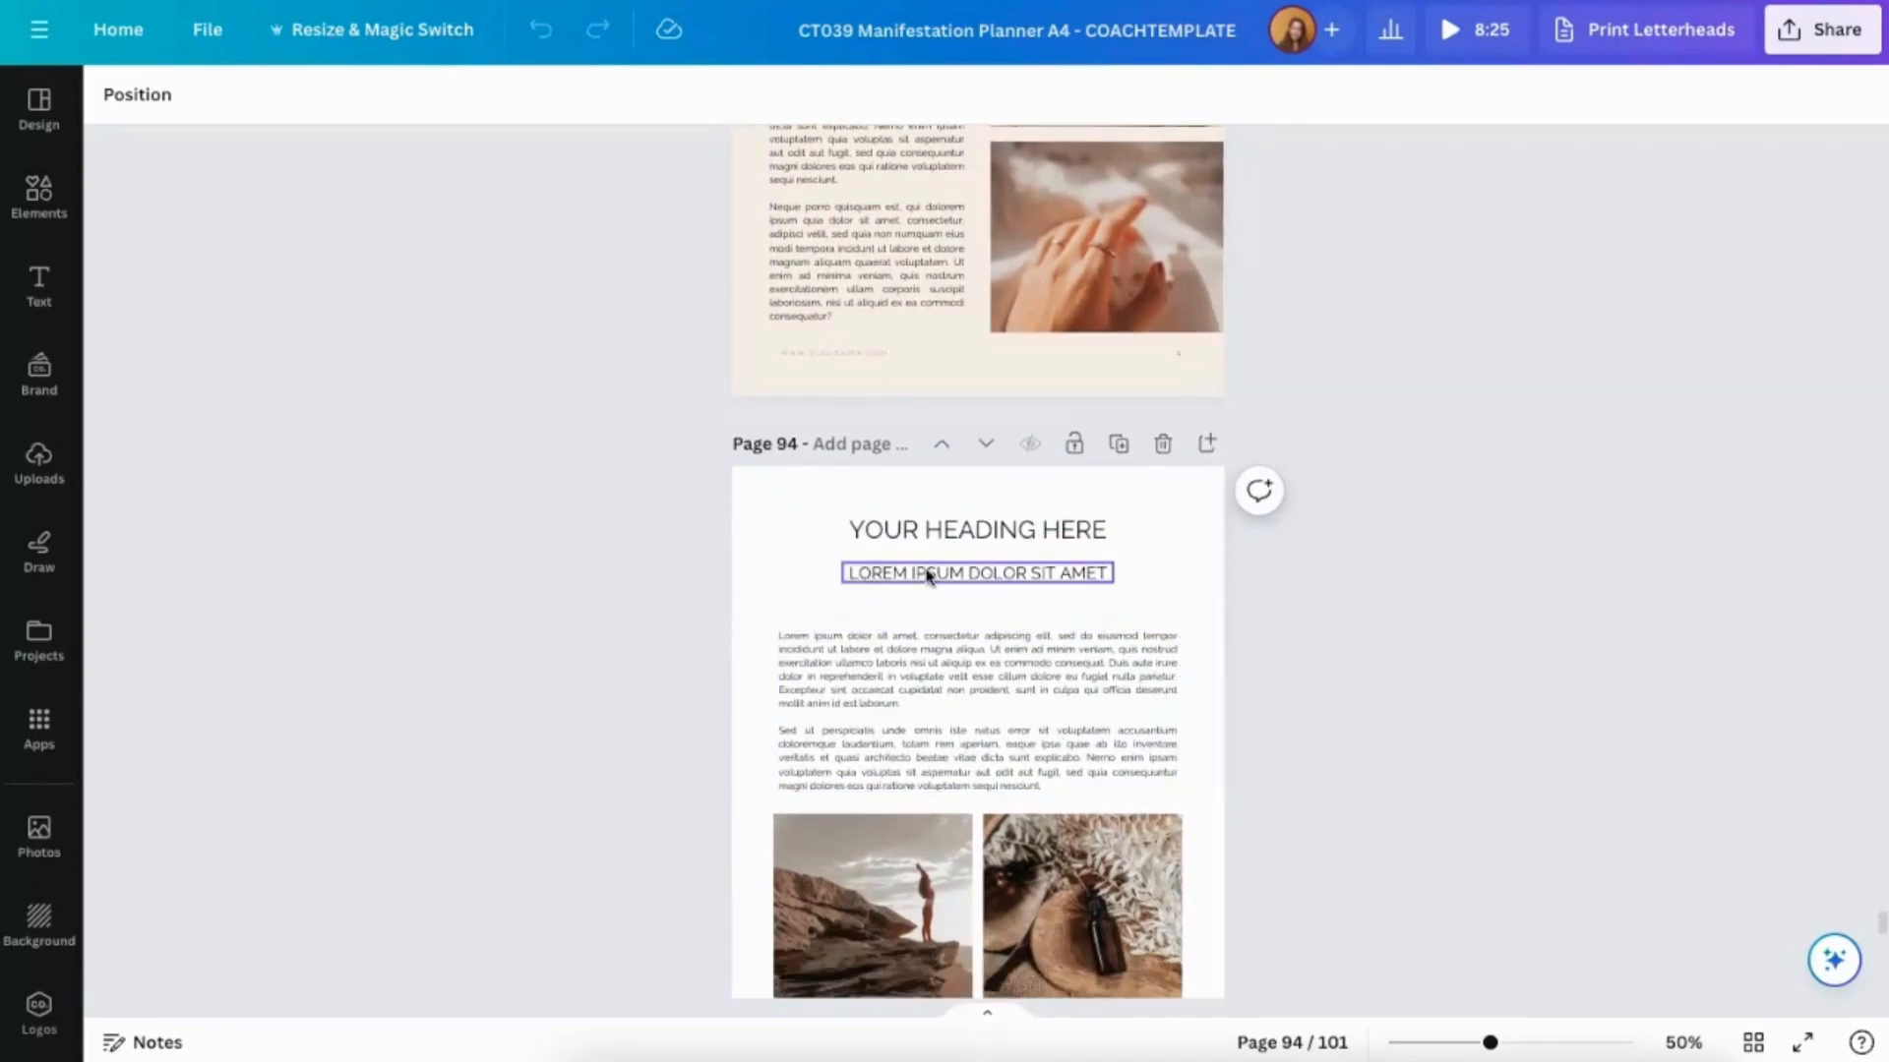
click(972, 721)
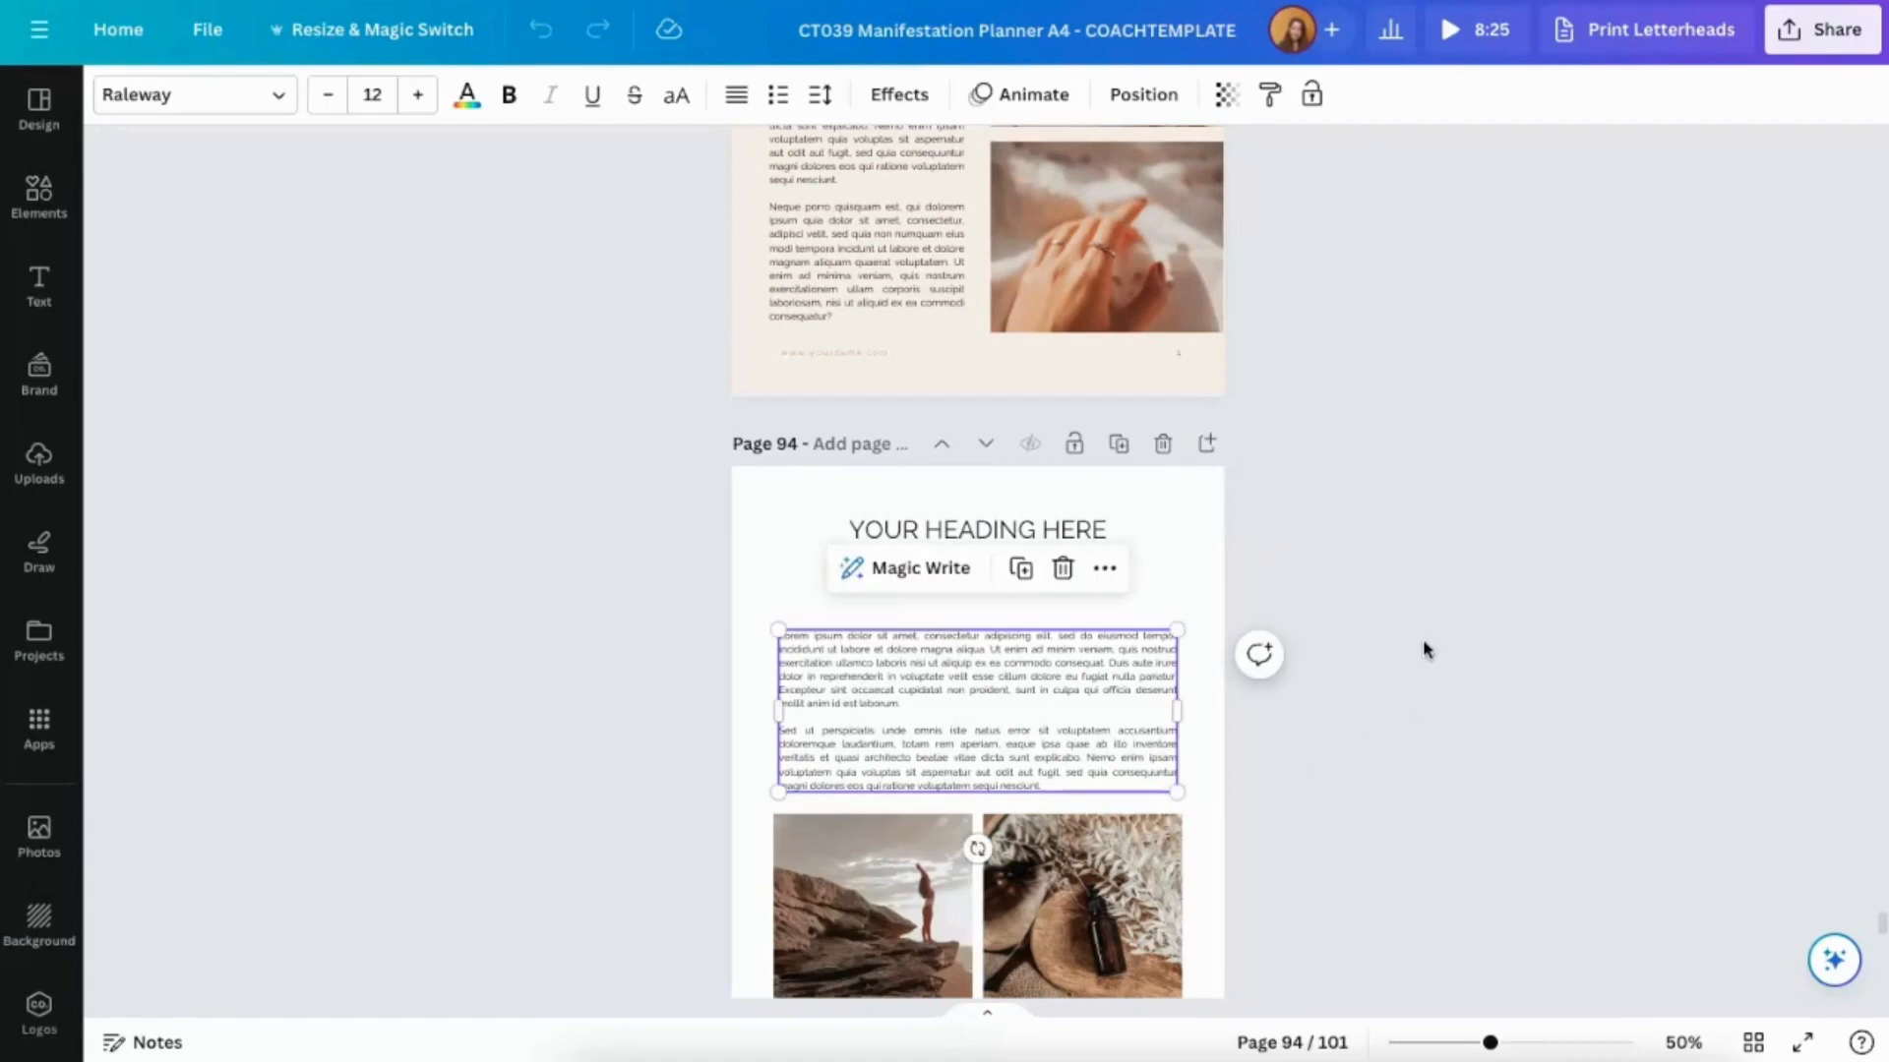
scroll(1423, 644, down, 5)
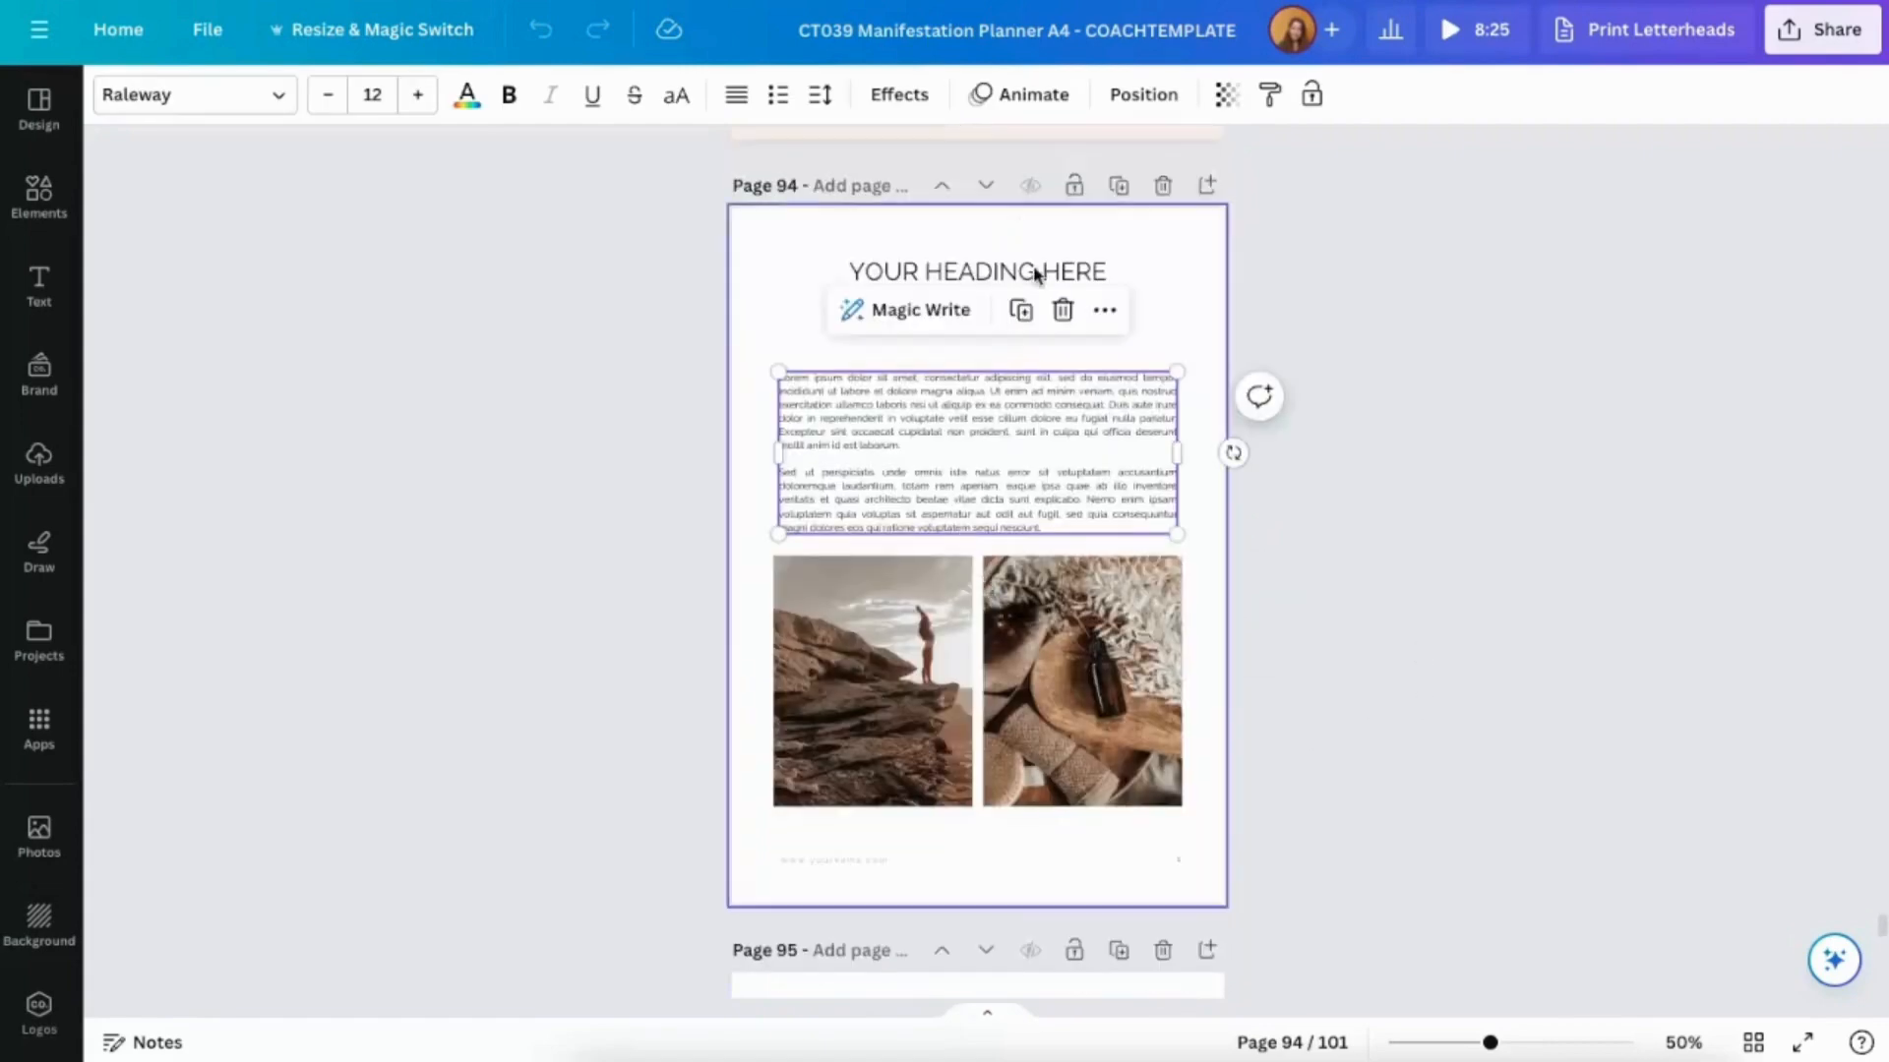
click(751, 291)
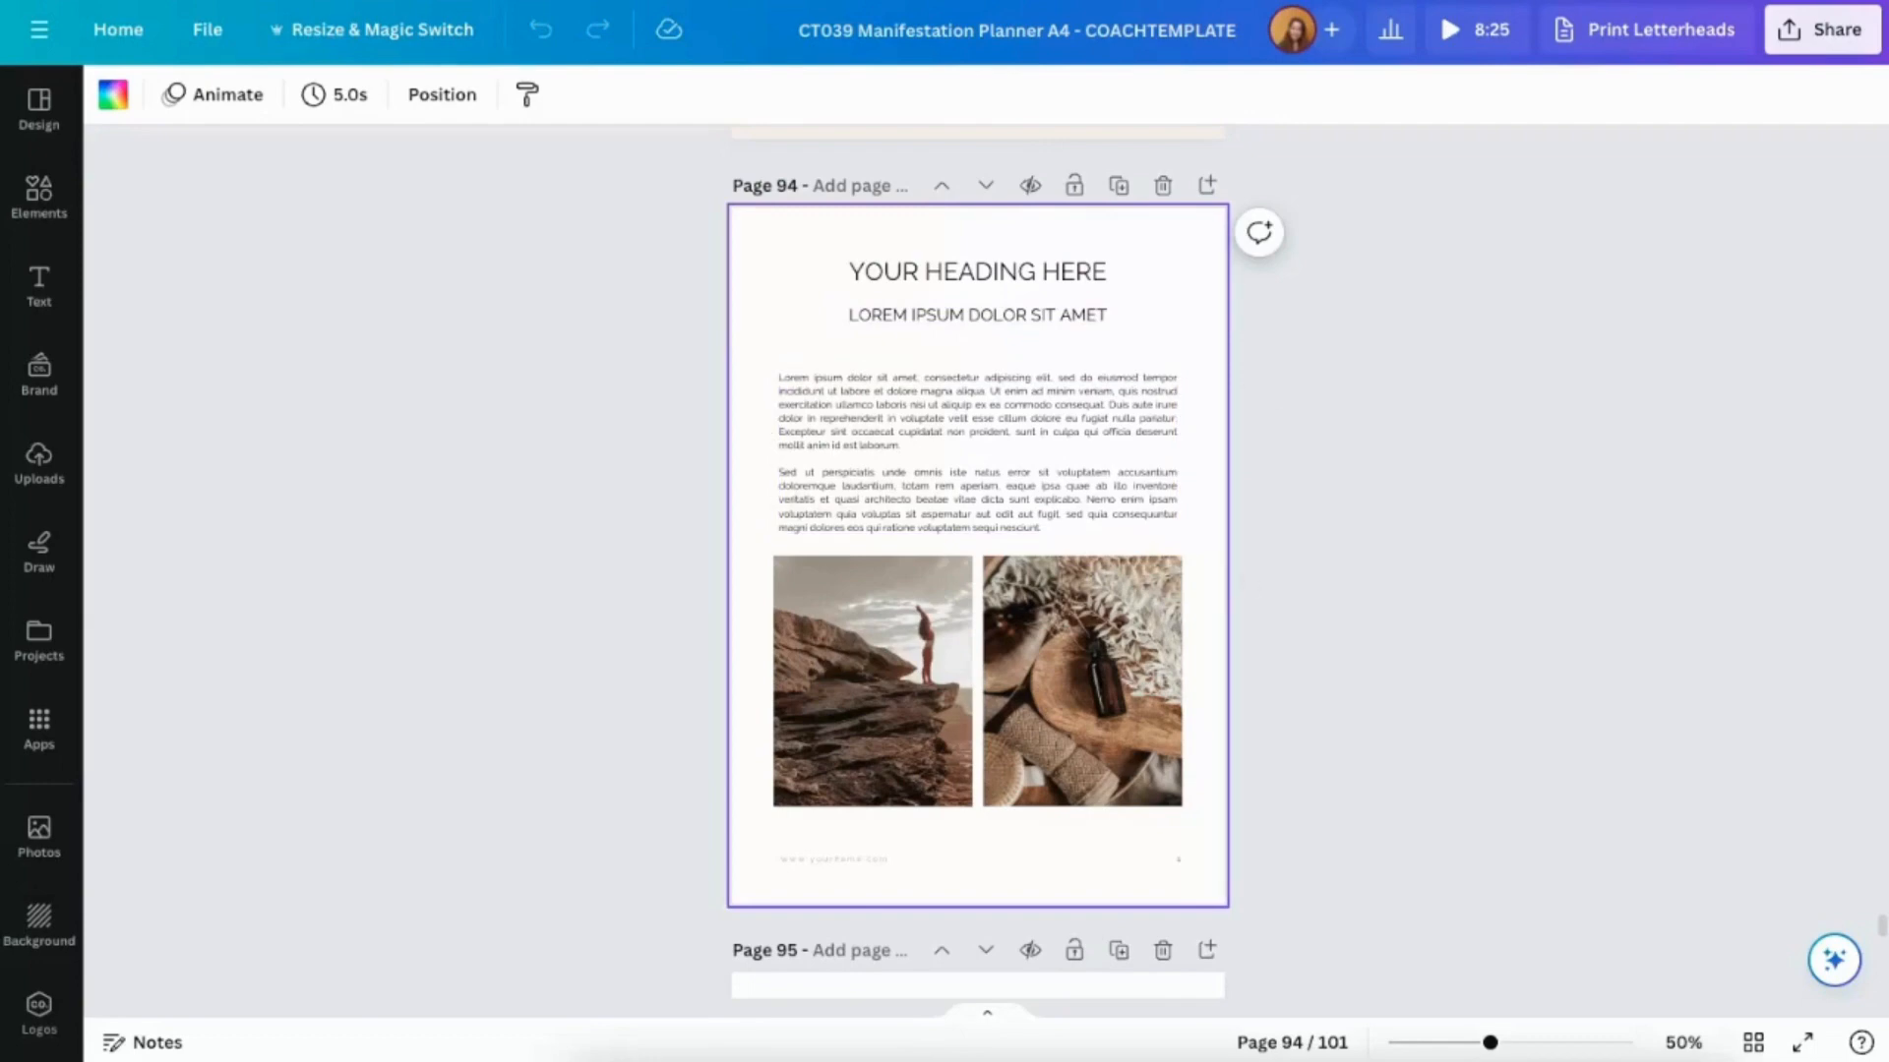
scroll(898, 519, down, 4)
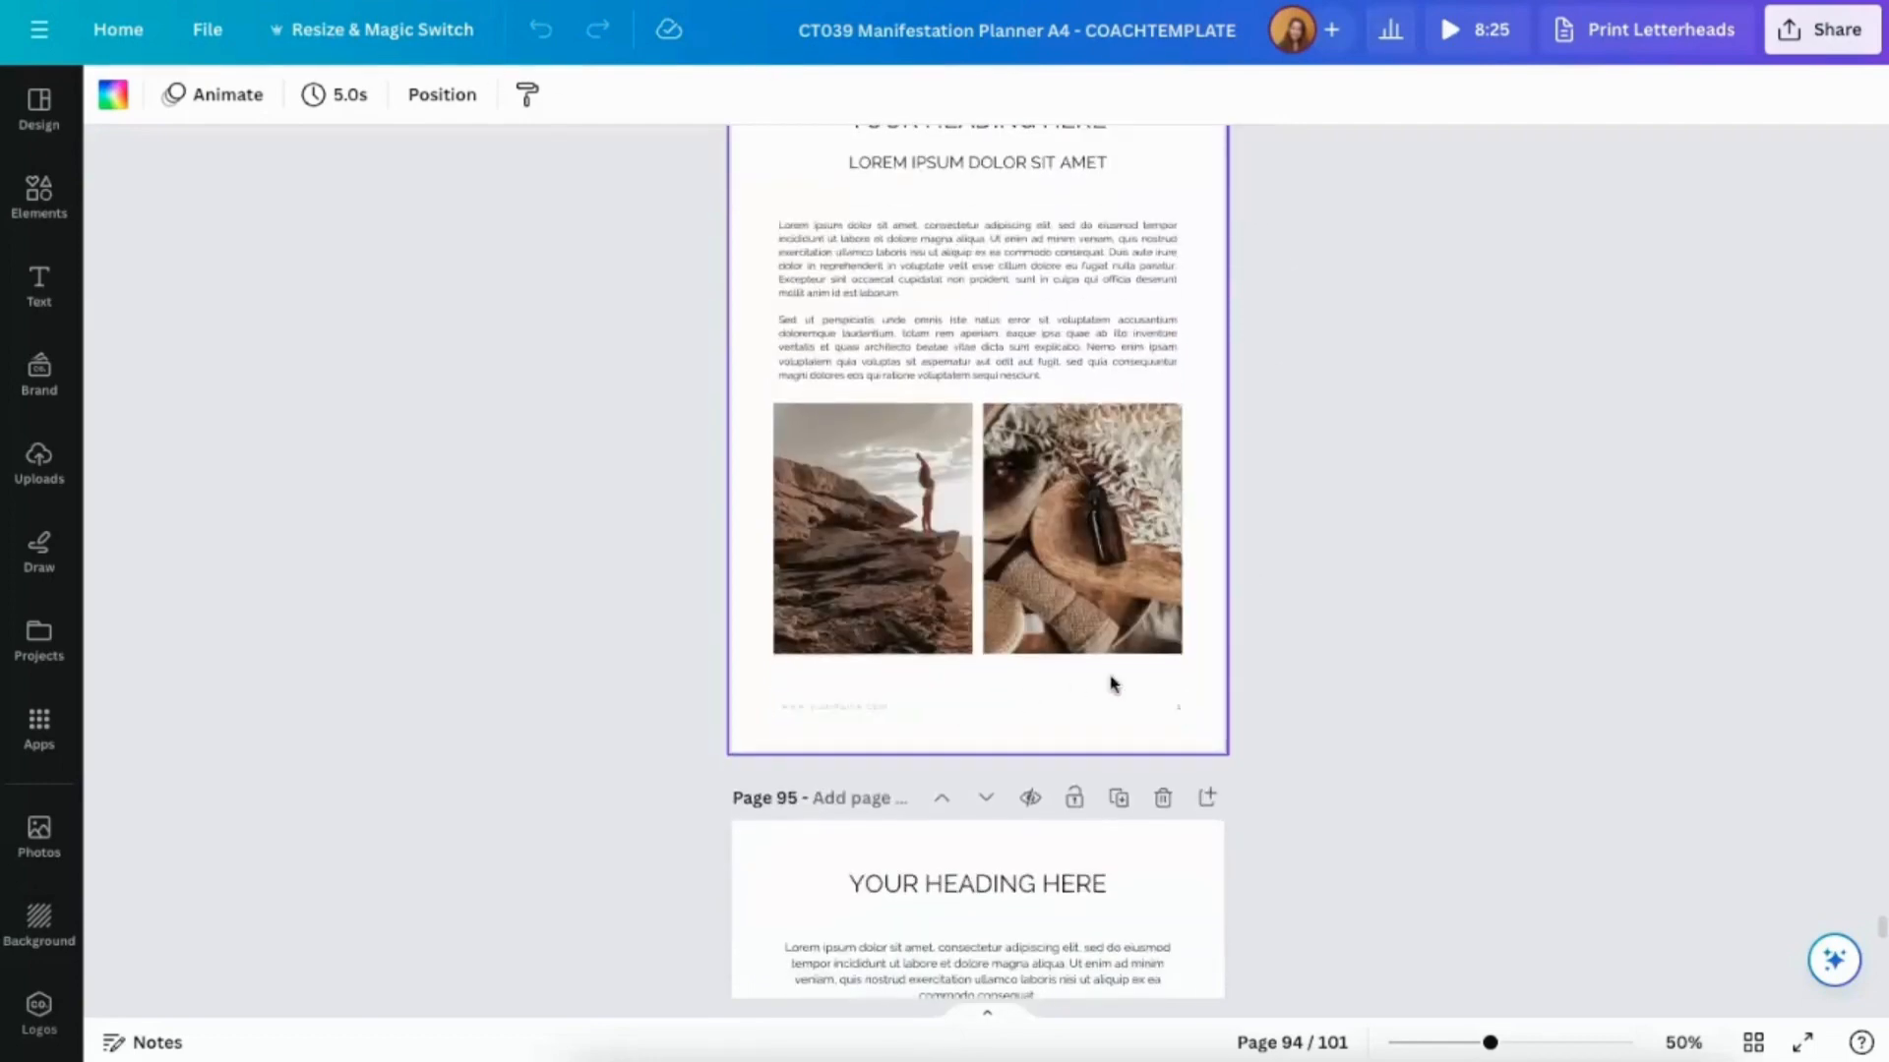
scroll(1150, 597, down, 2)
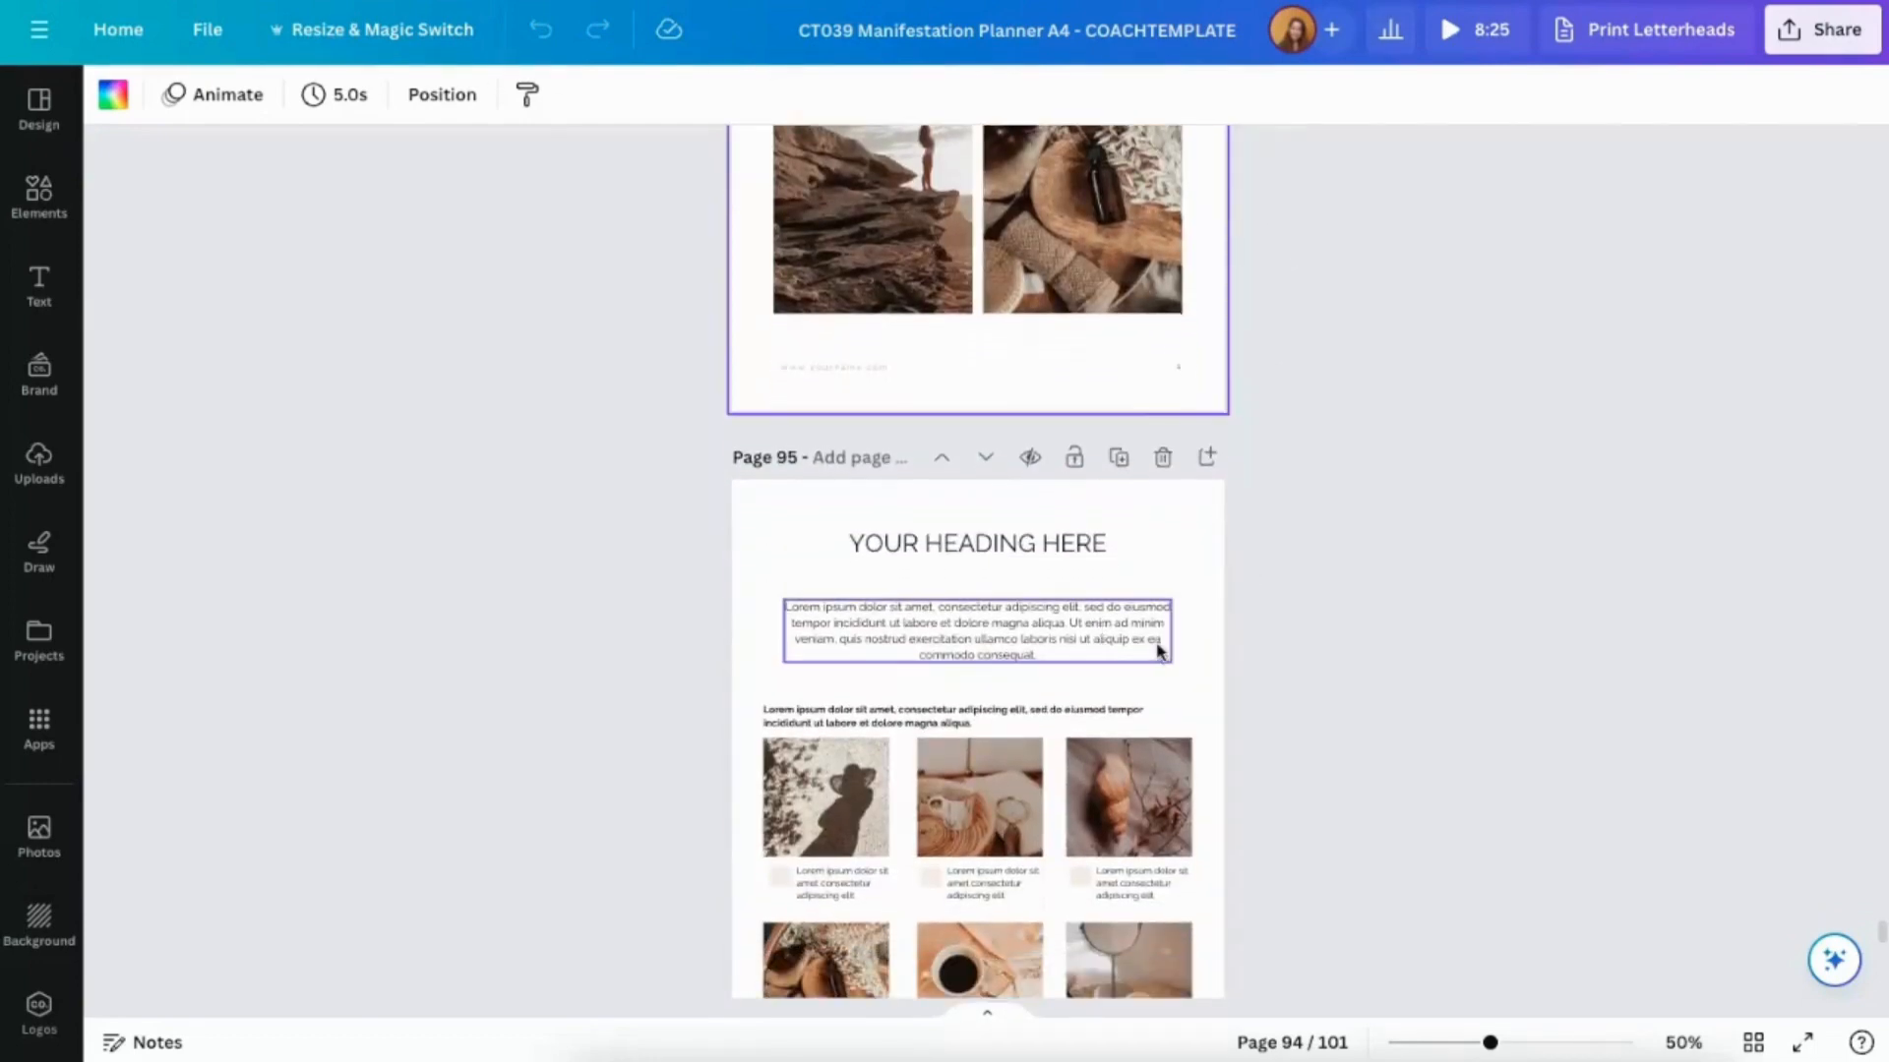
scroll(1167, 646, down, 1)
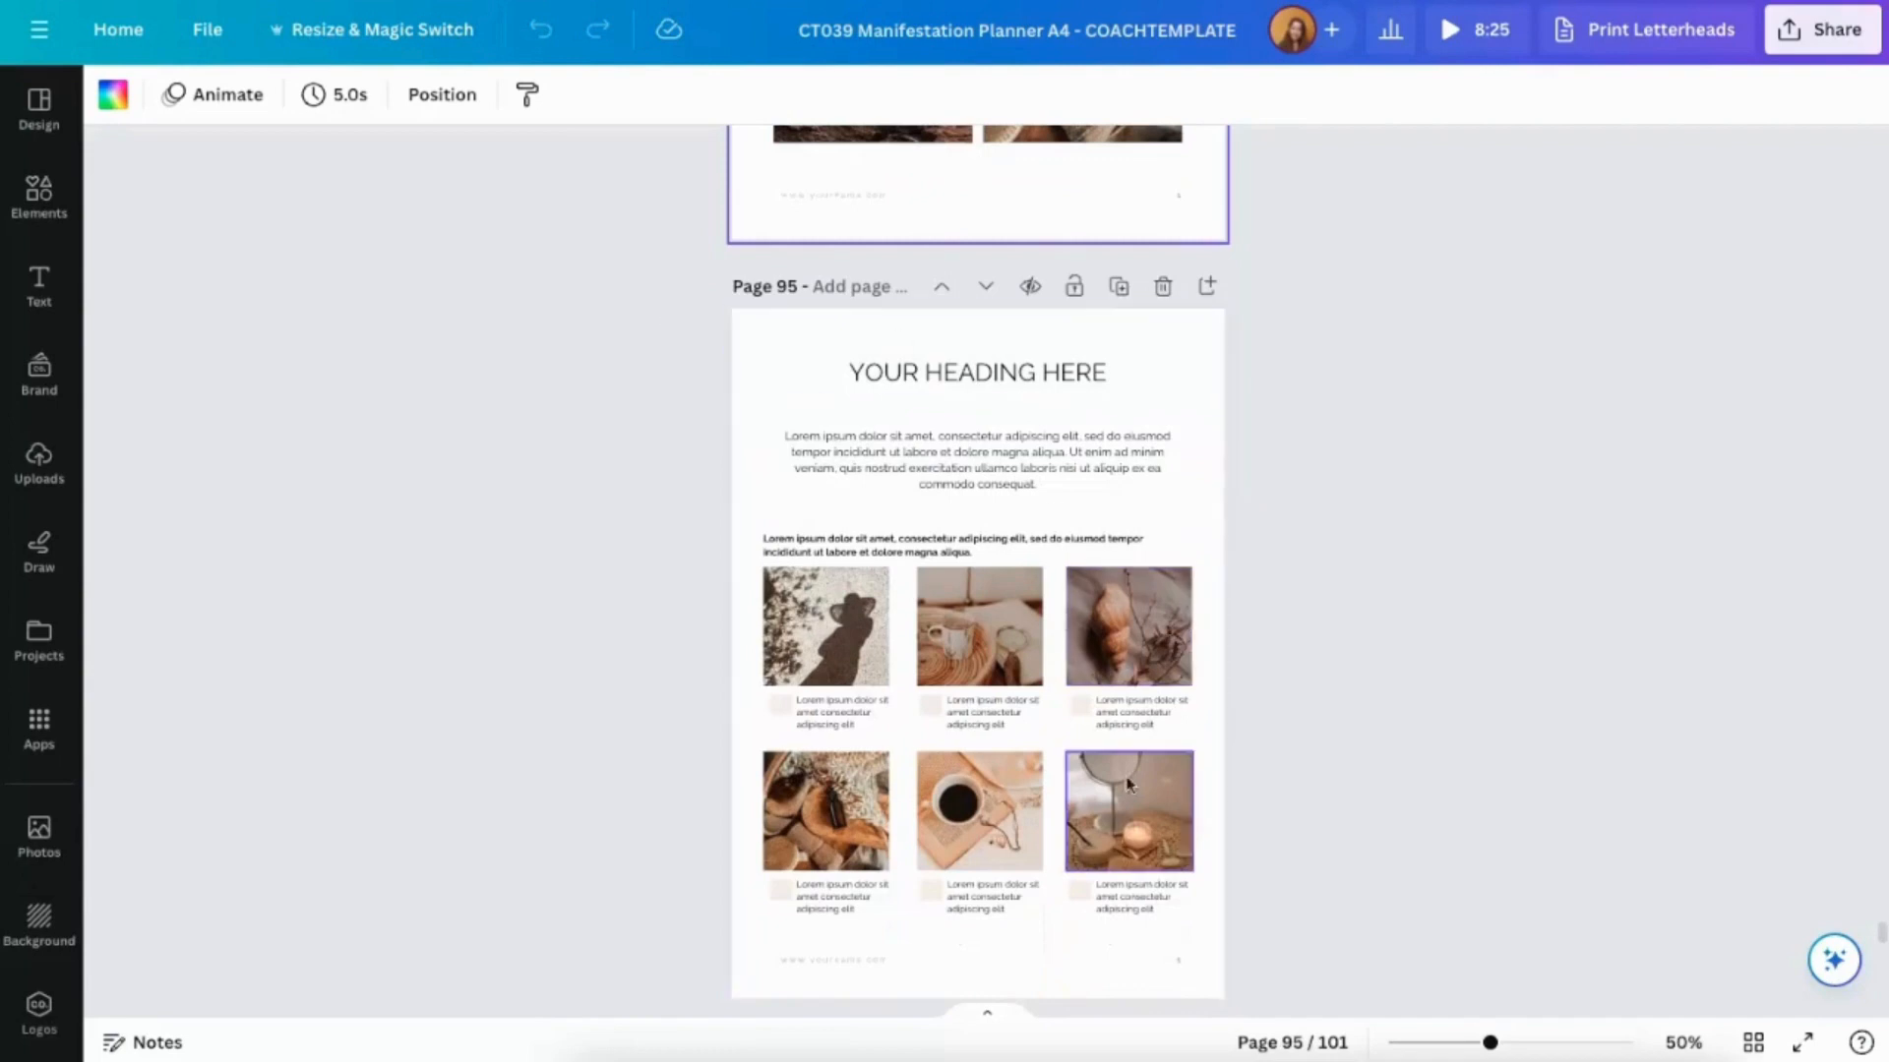
scroll(1082, 571, down, 1)
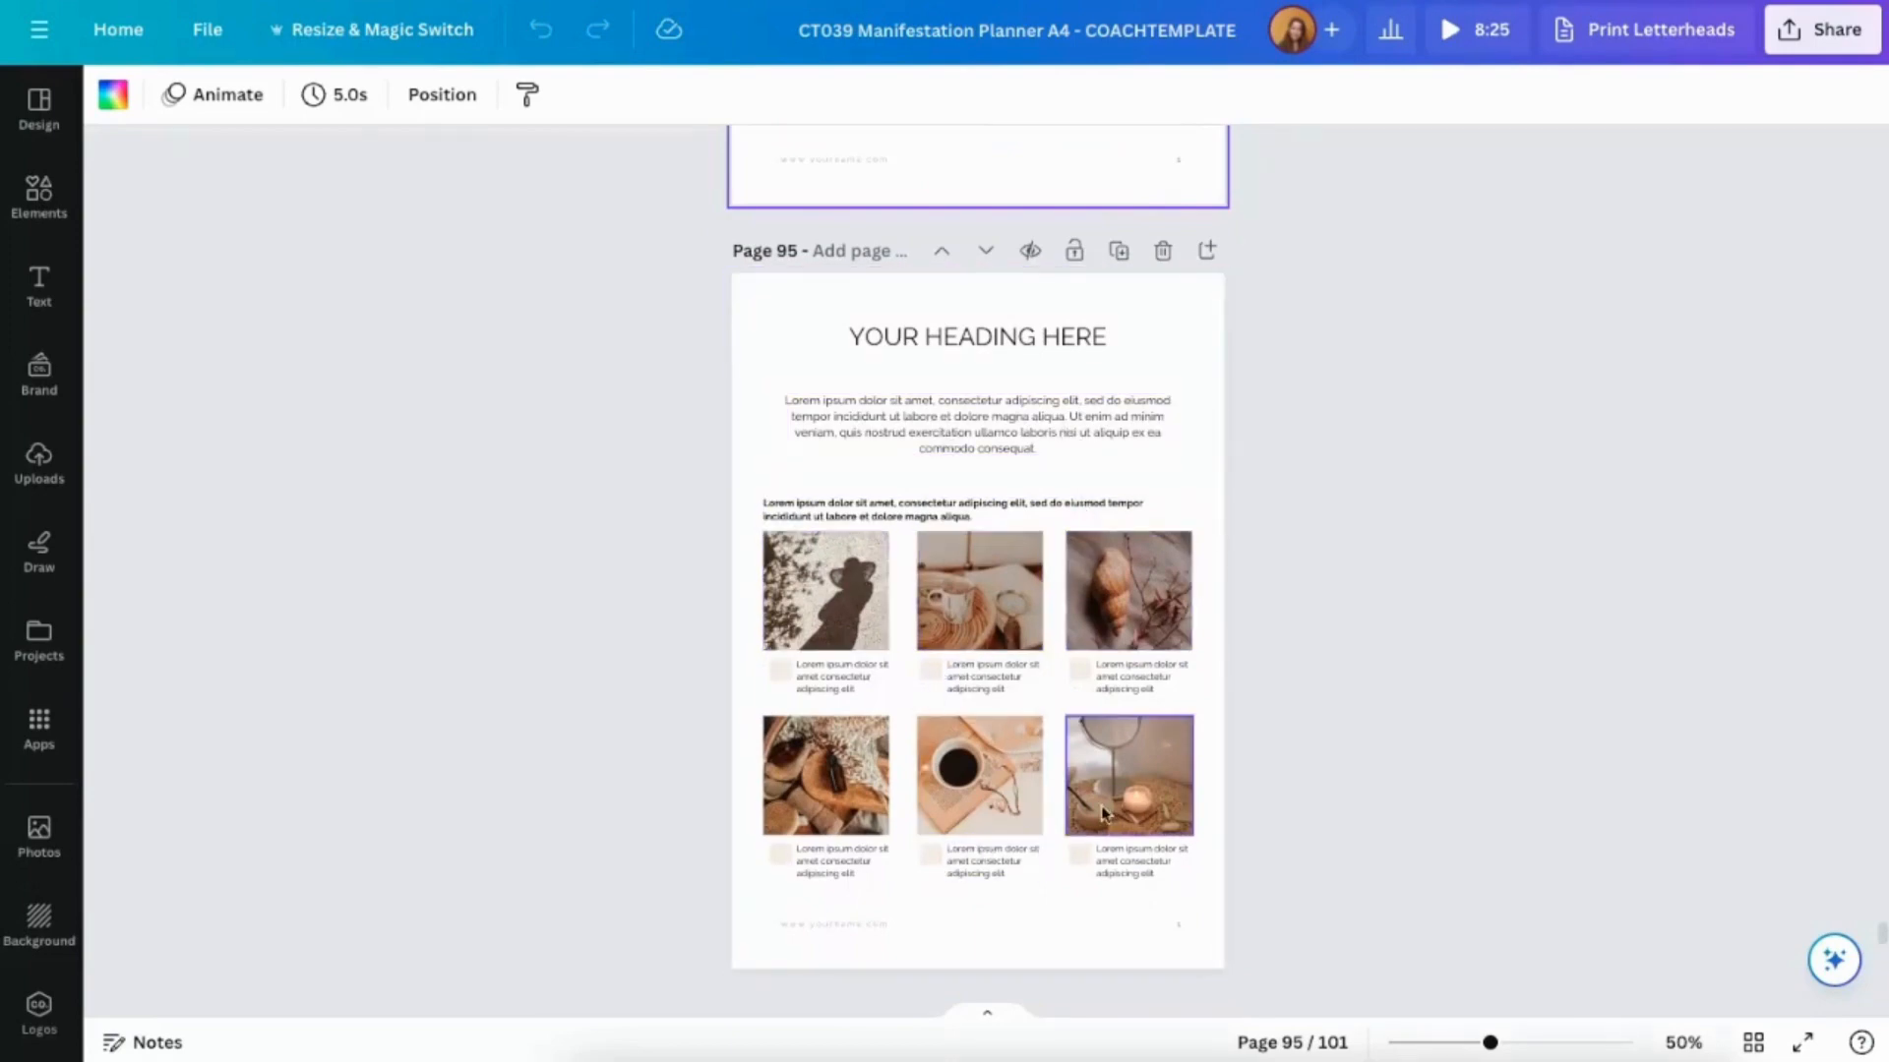
Review bonus content pages 96 to 99, finishing on the Manifesting Masterclass promotion page.
scroll(1099, 714, down, 6)
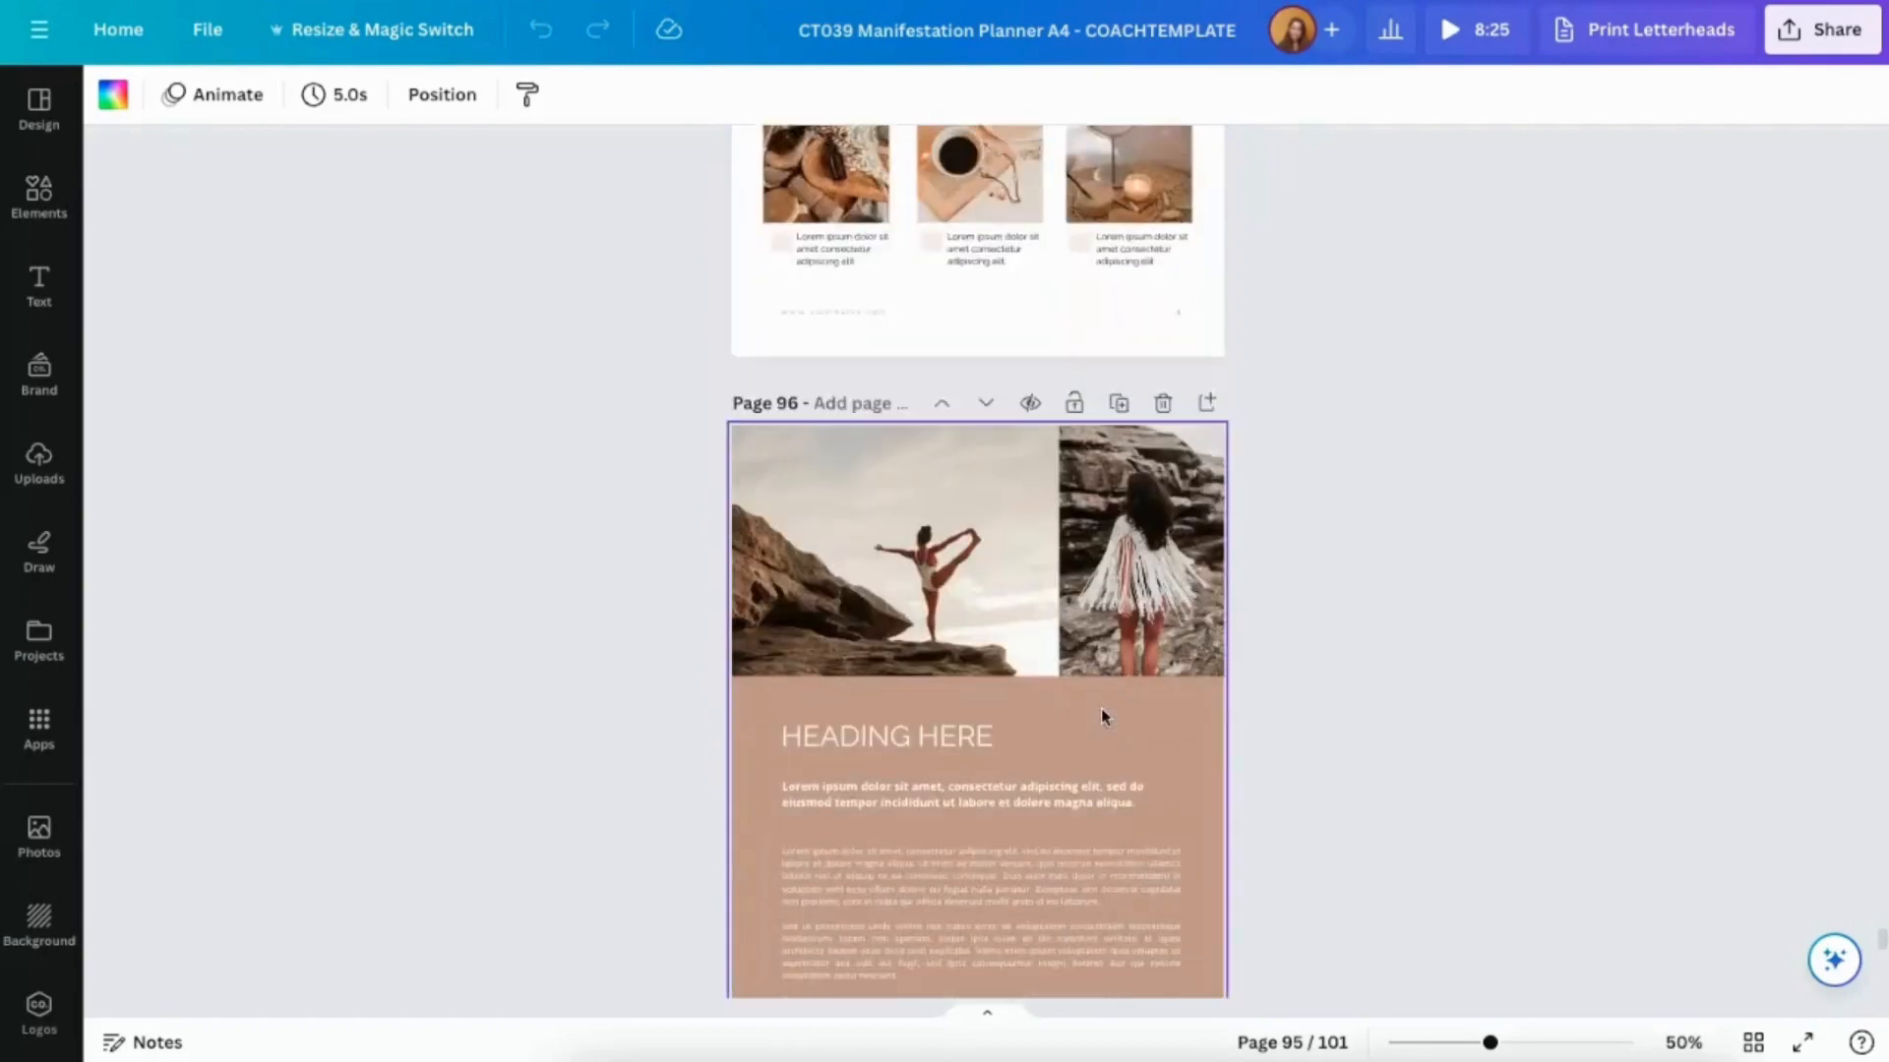
scroll(1102, 715, down, 8)
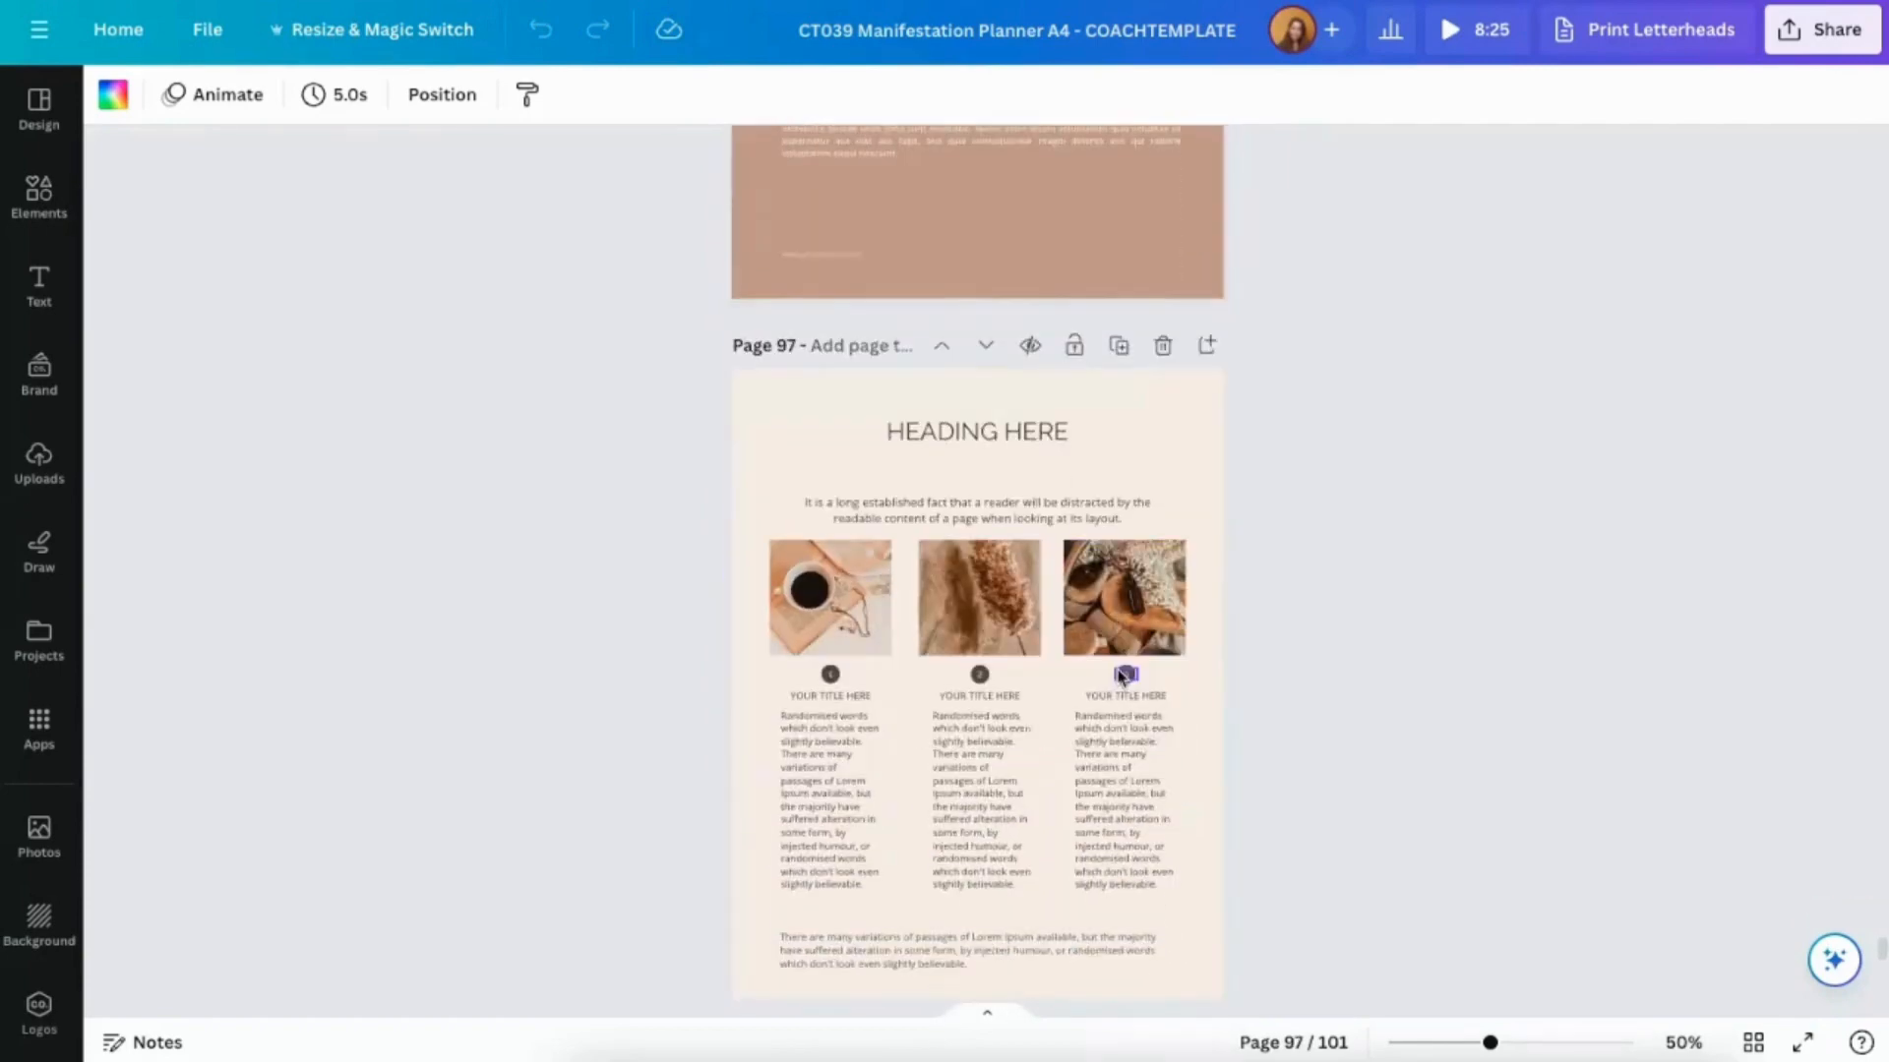
scroll(1122, 676, down, 3)
scroll(1067, 679, down, 3)
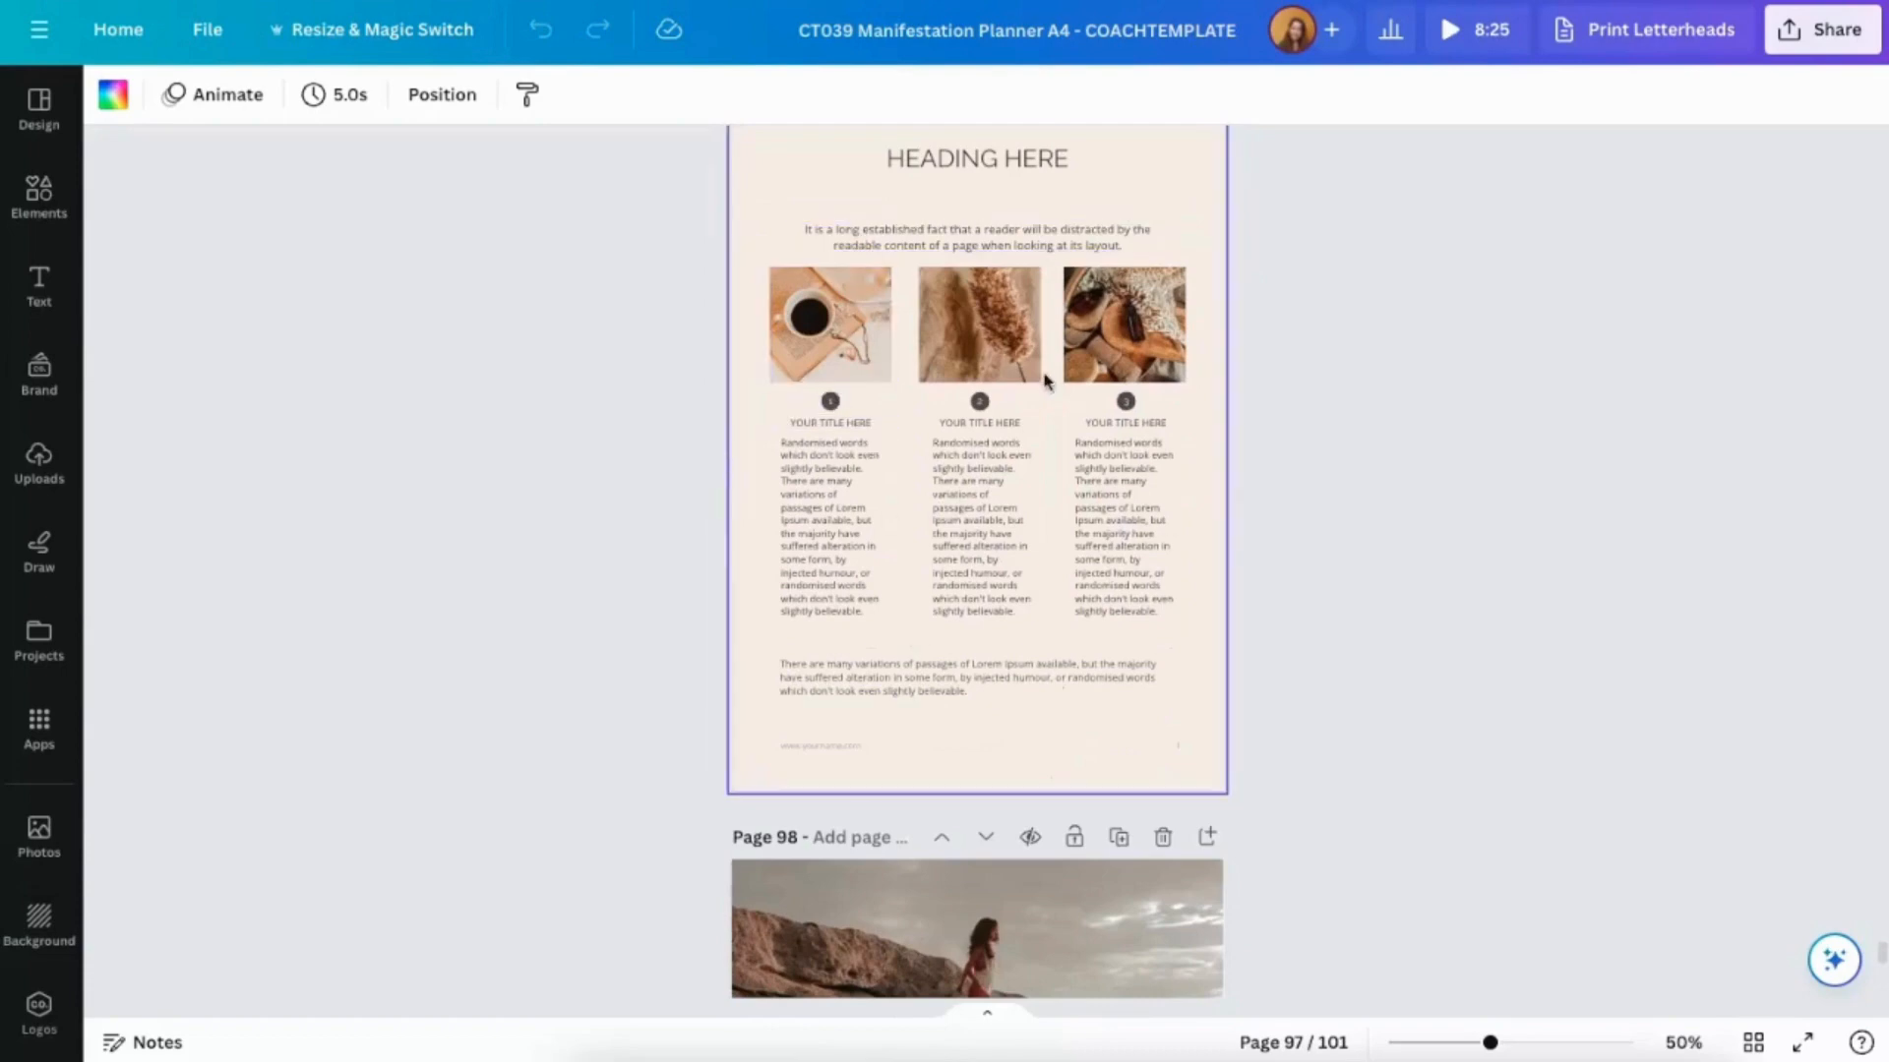
scroll(1082, 718, down, 6)
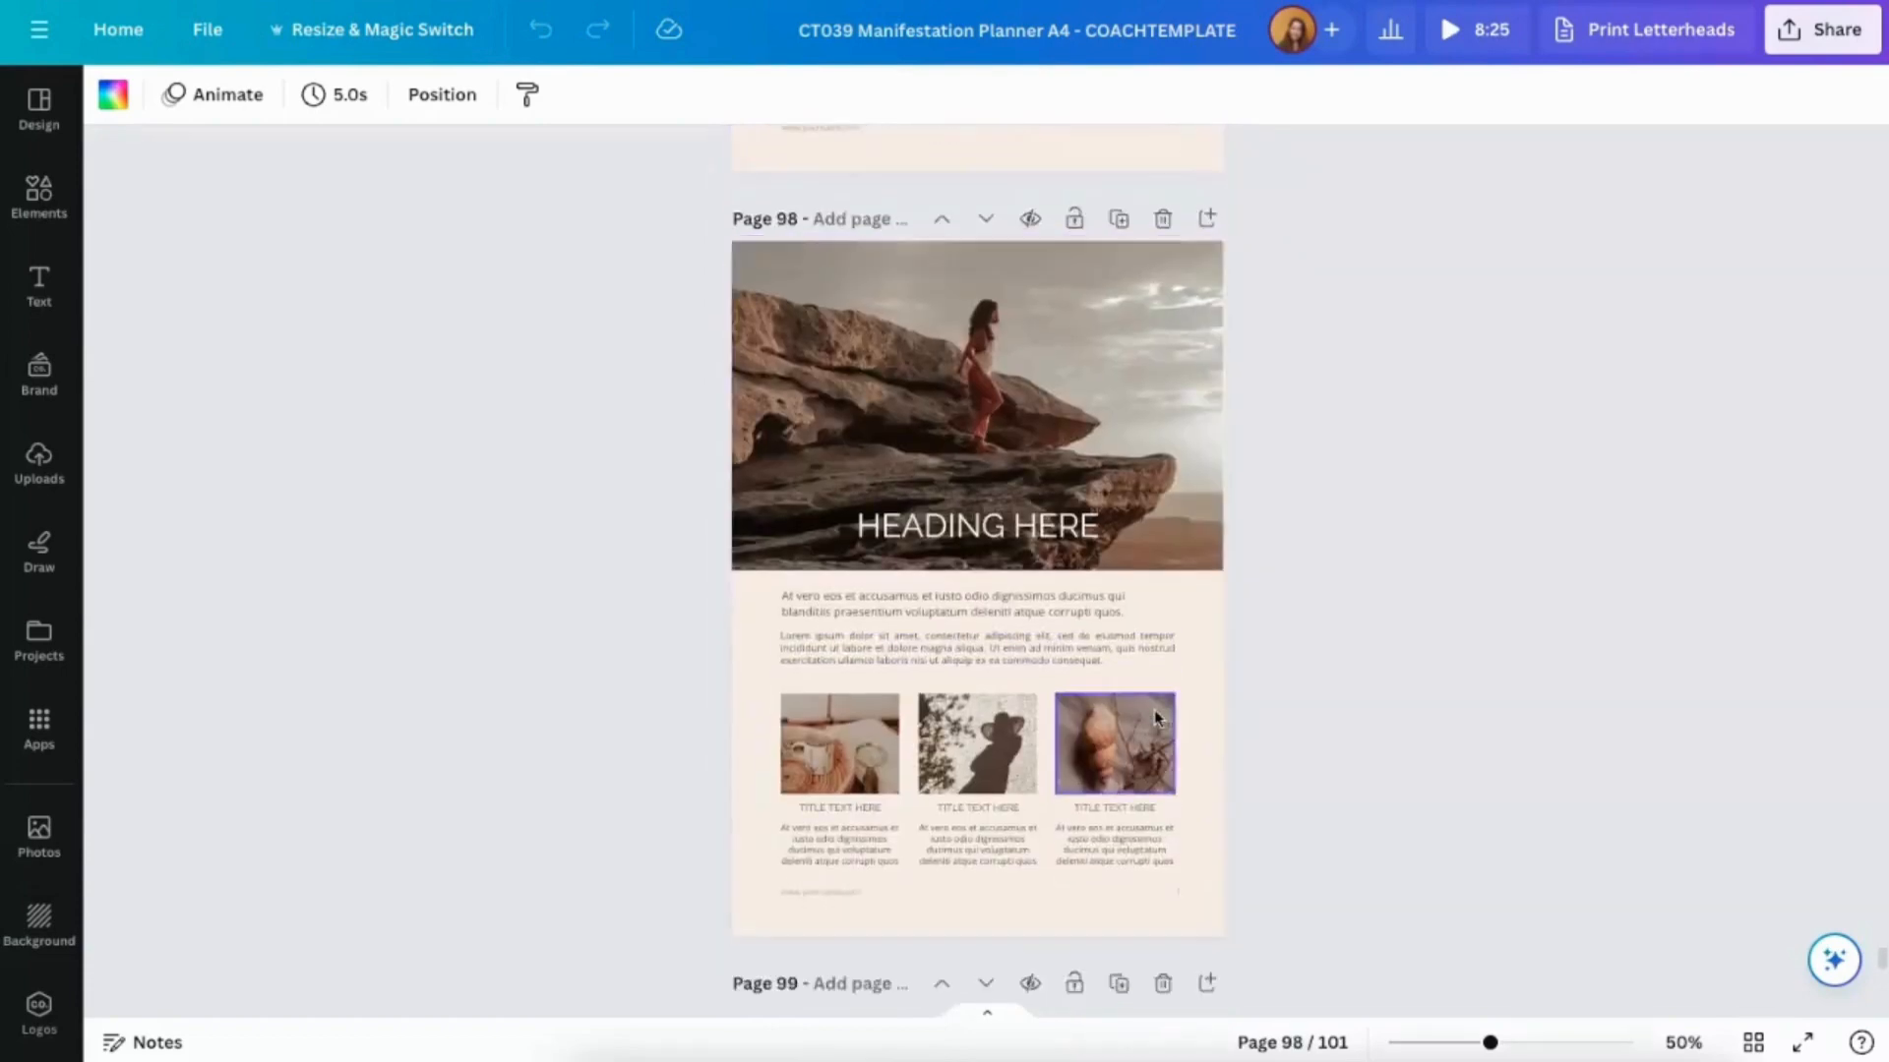
scroll(1165, 708, down, 9)
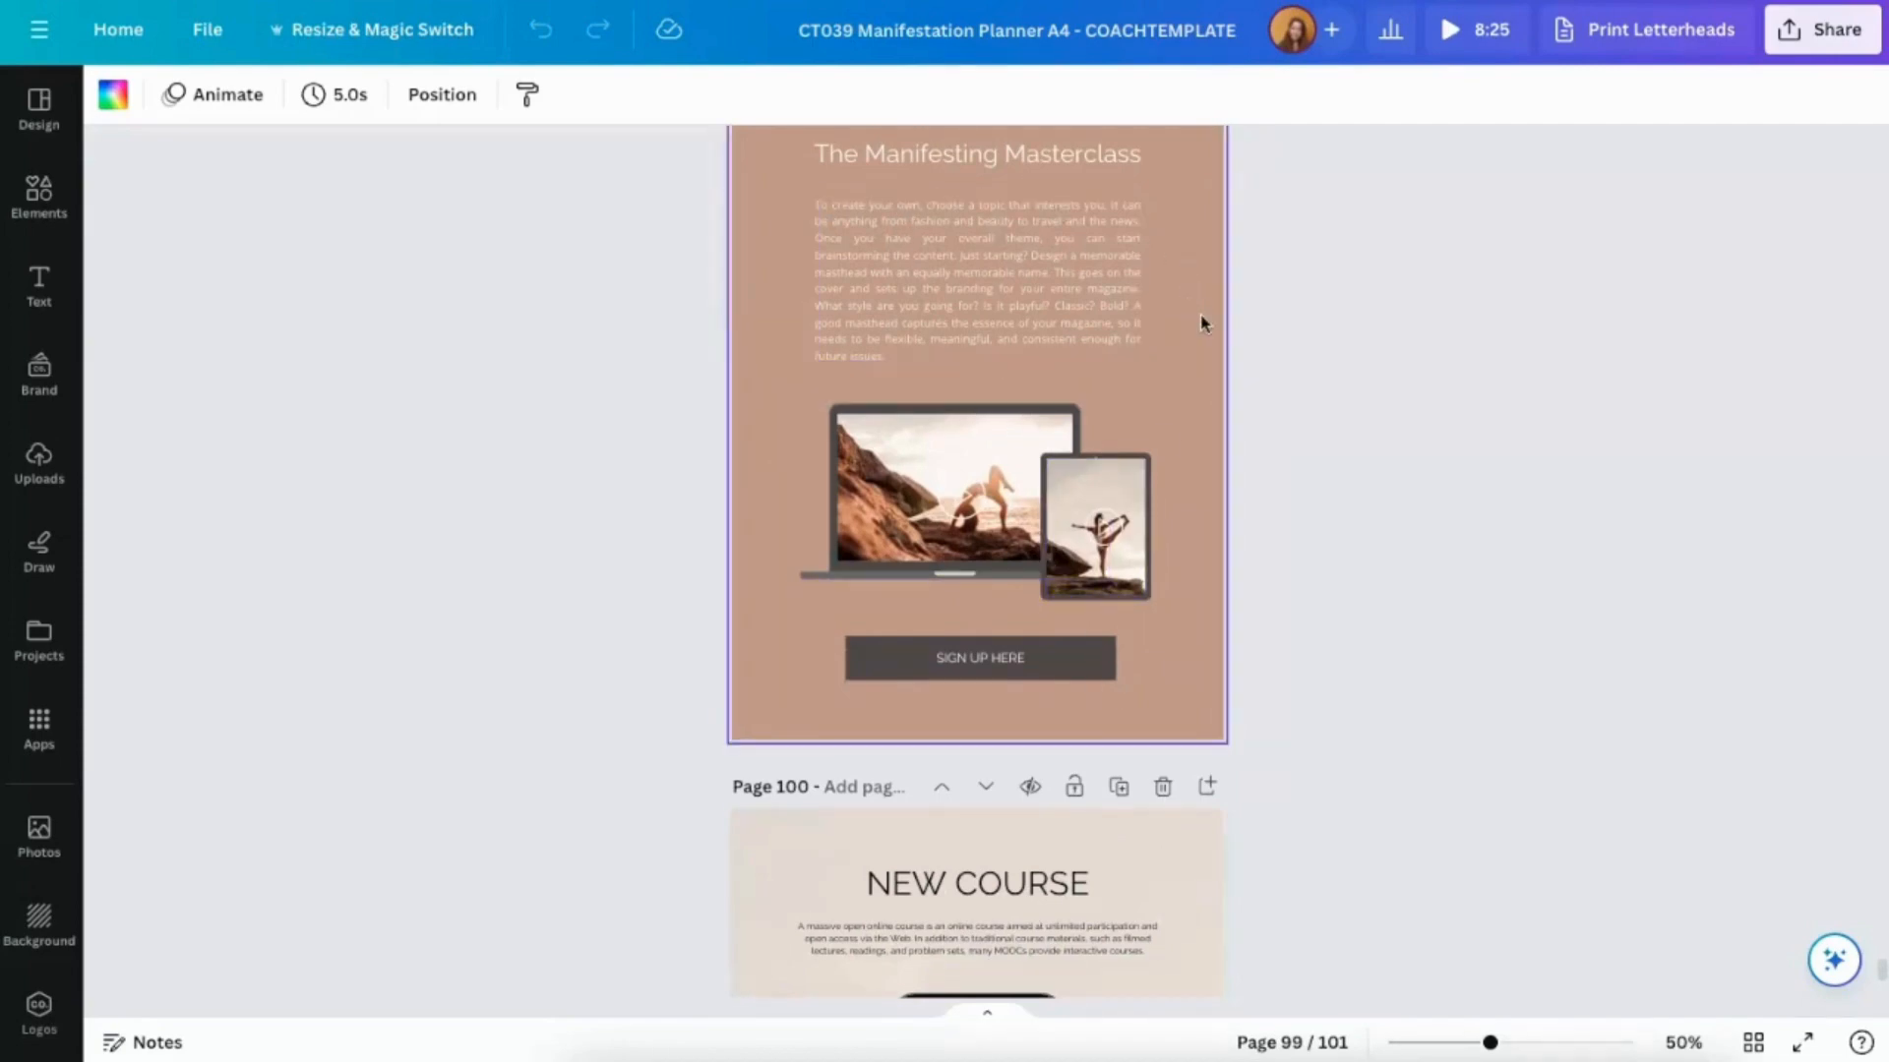
scroll(1202, 323, up, 1)
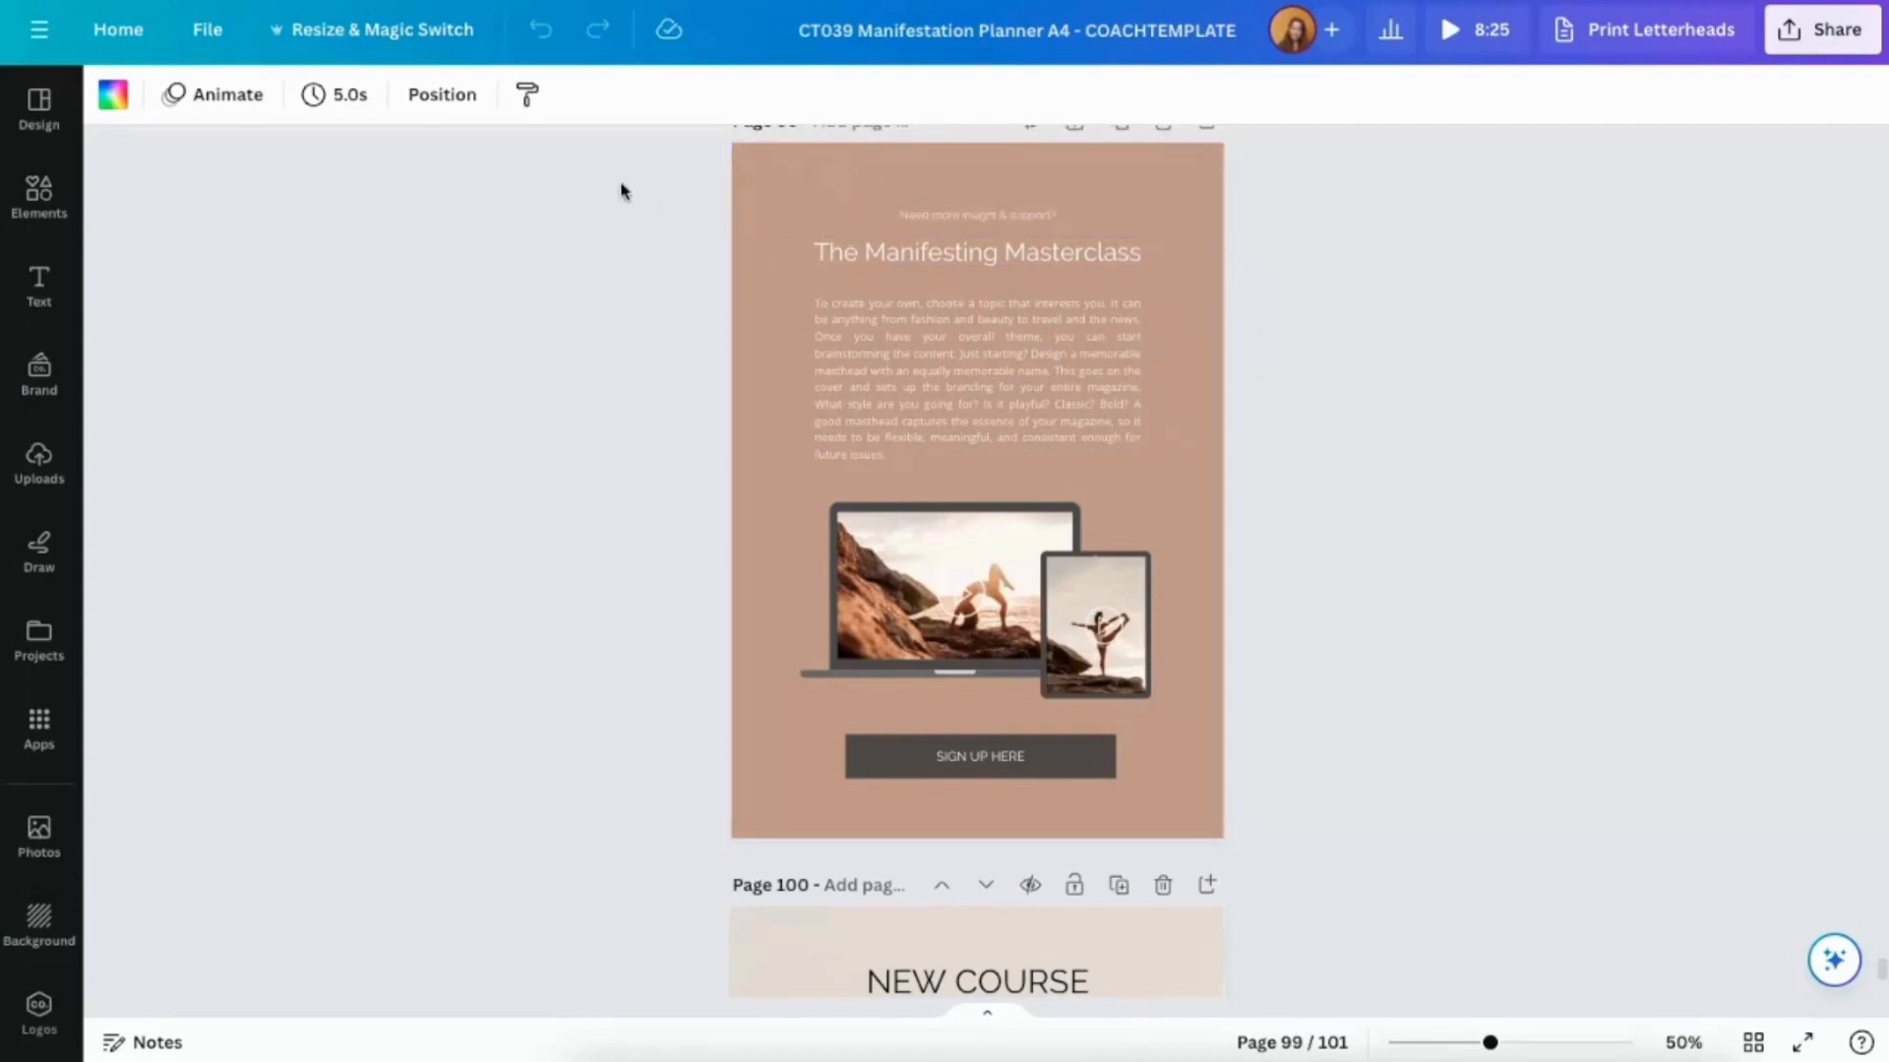
Copy all the elements of the Manifesting Masterclass page and paste them onto a new blank page 17 at the end of the A4 document.
drag(617, 181, 1496, 876)
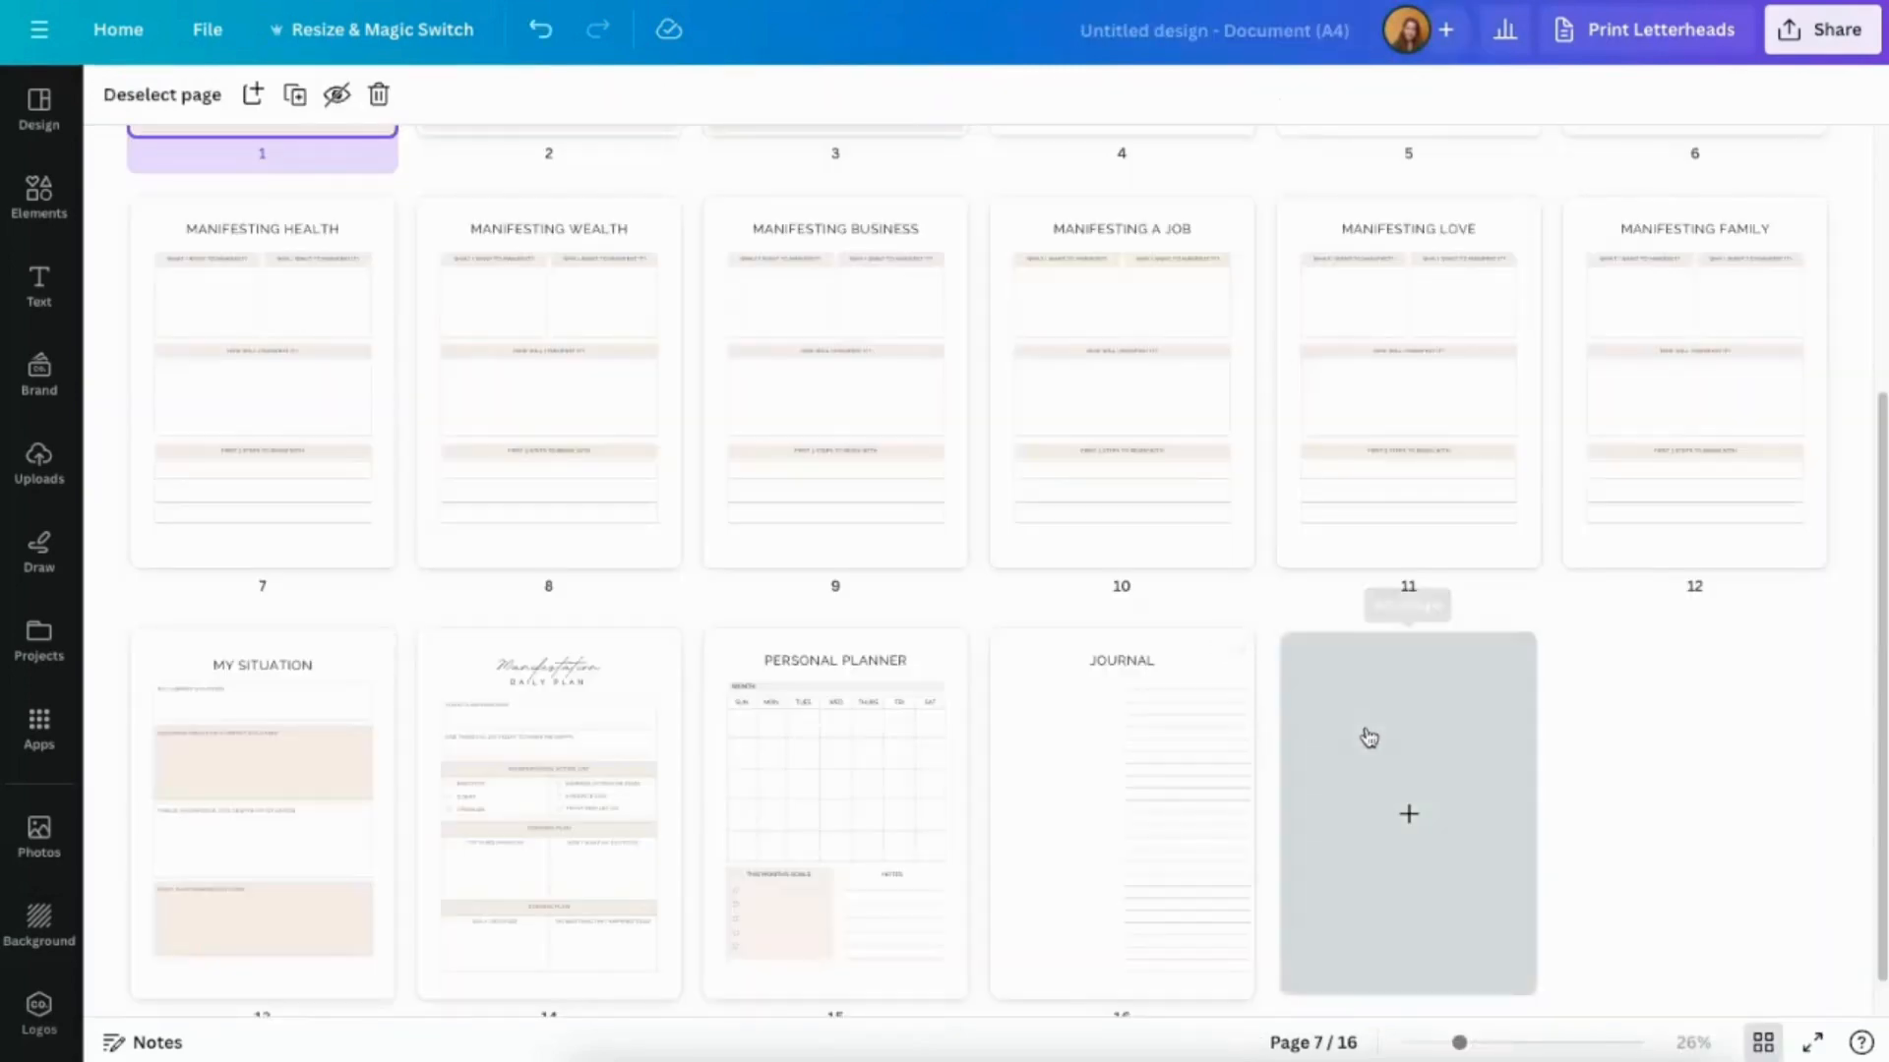
click(1366, 738)
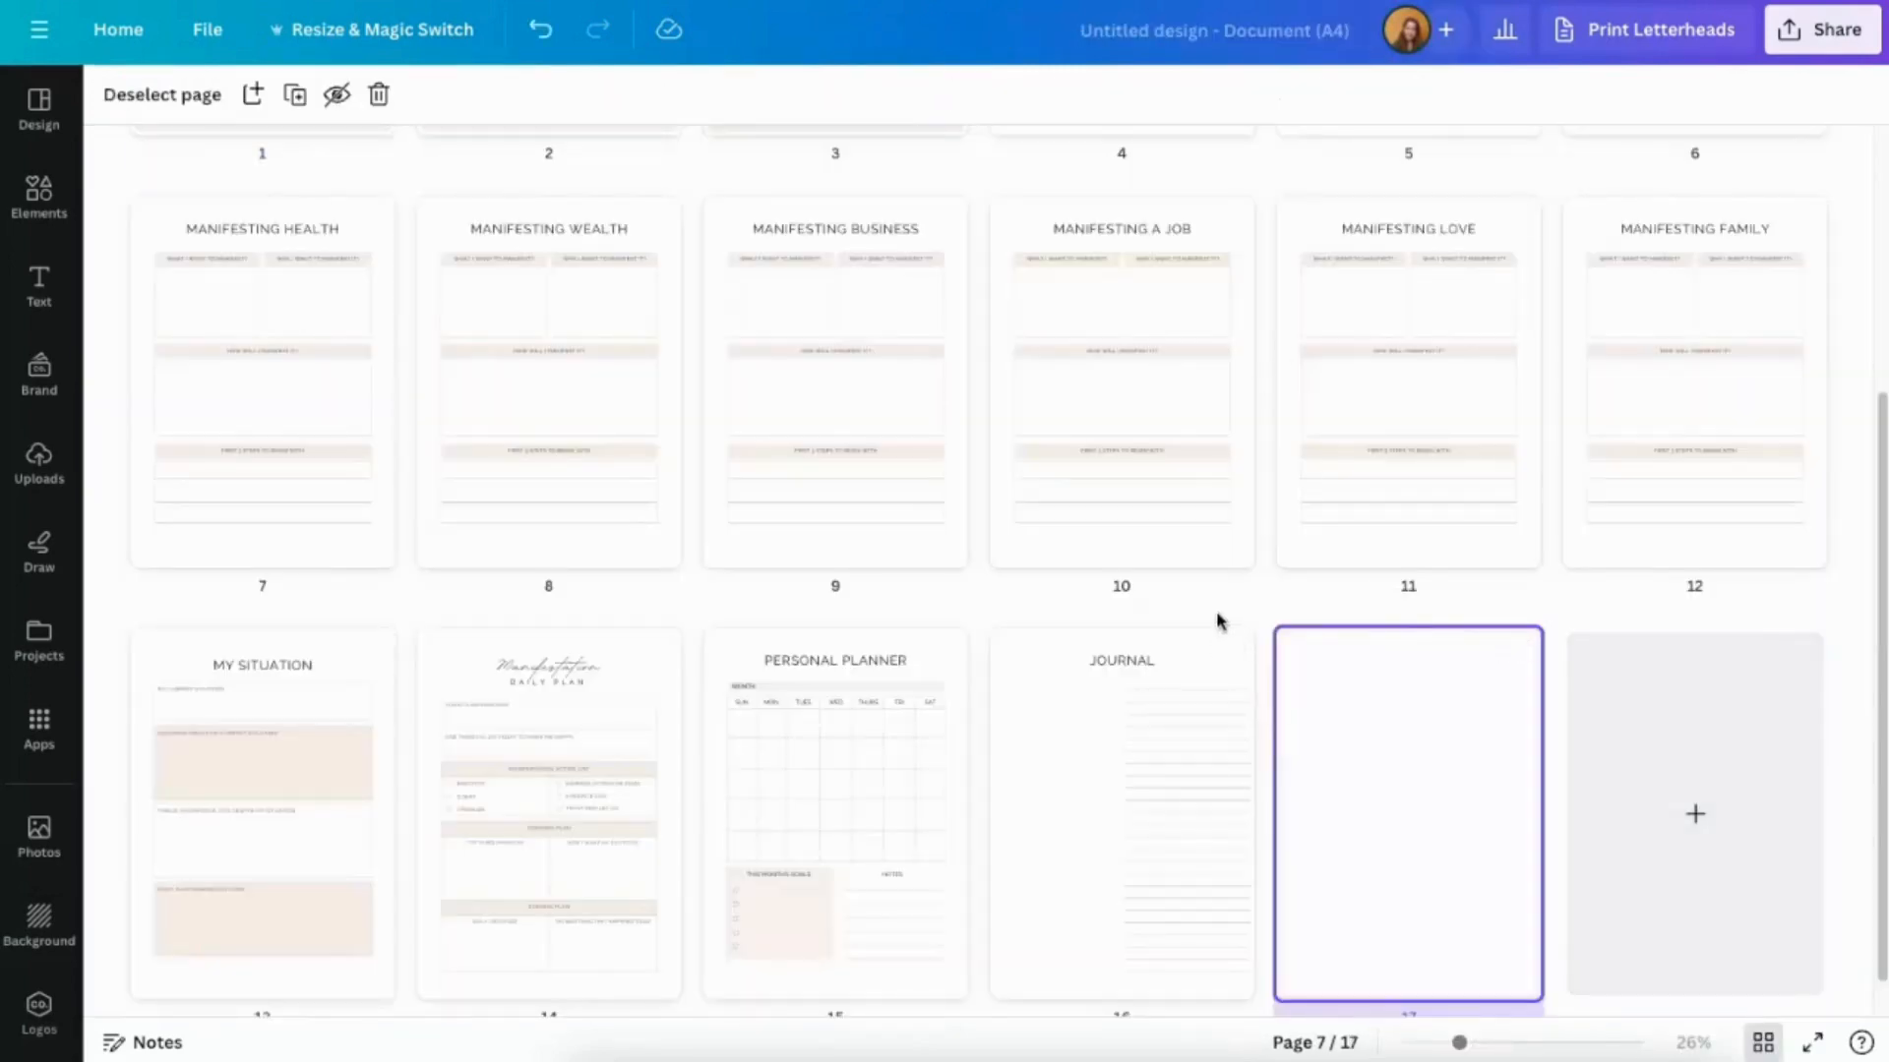
double_click(1349, 729)
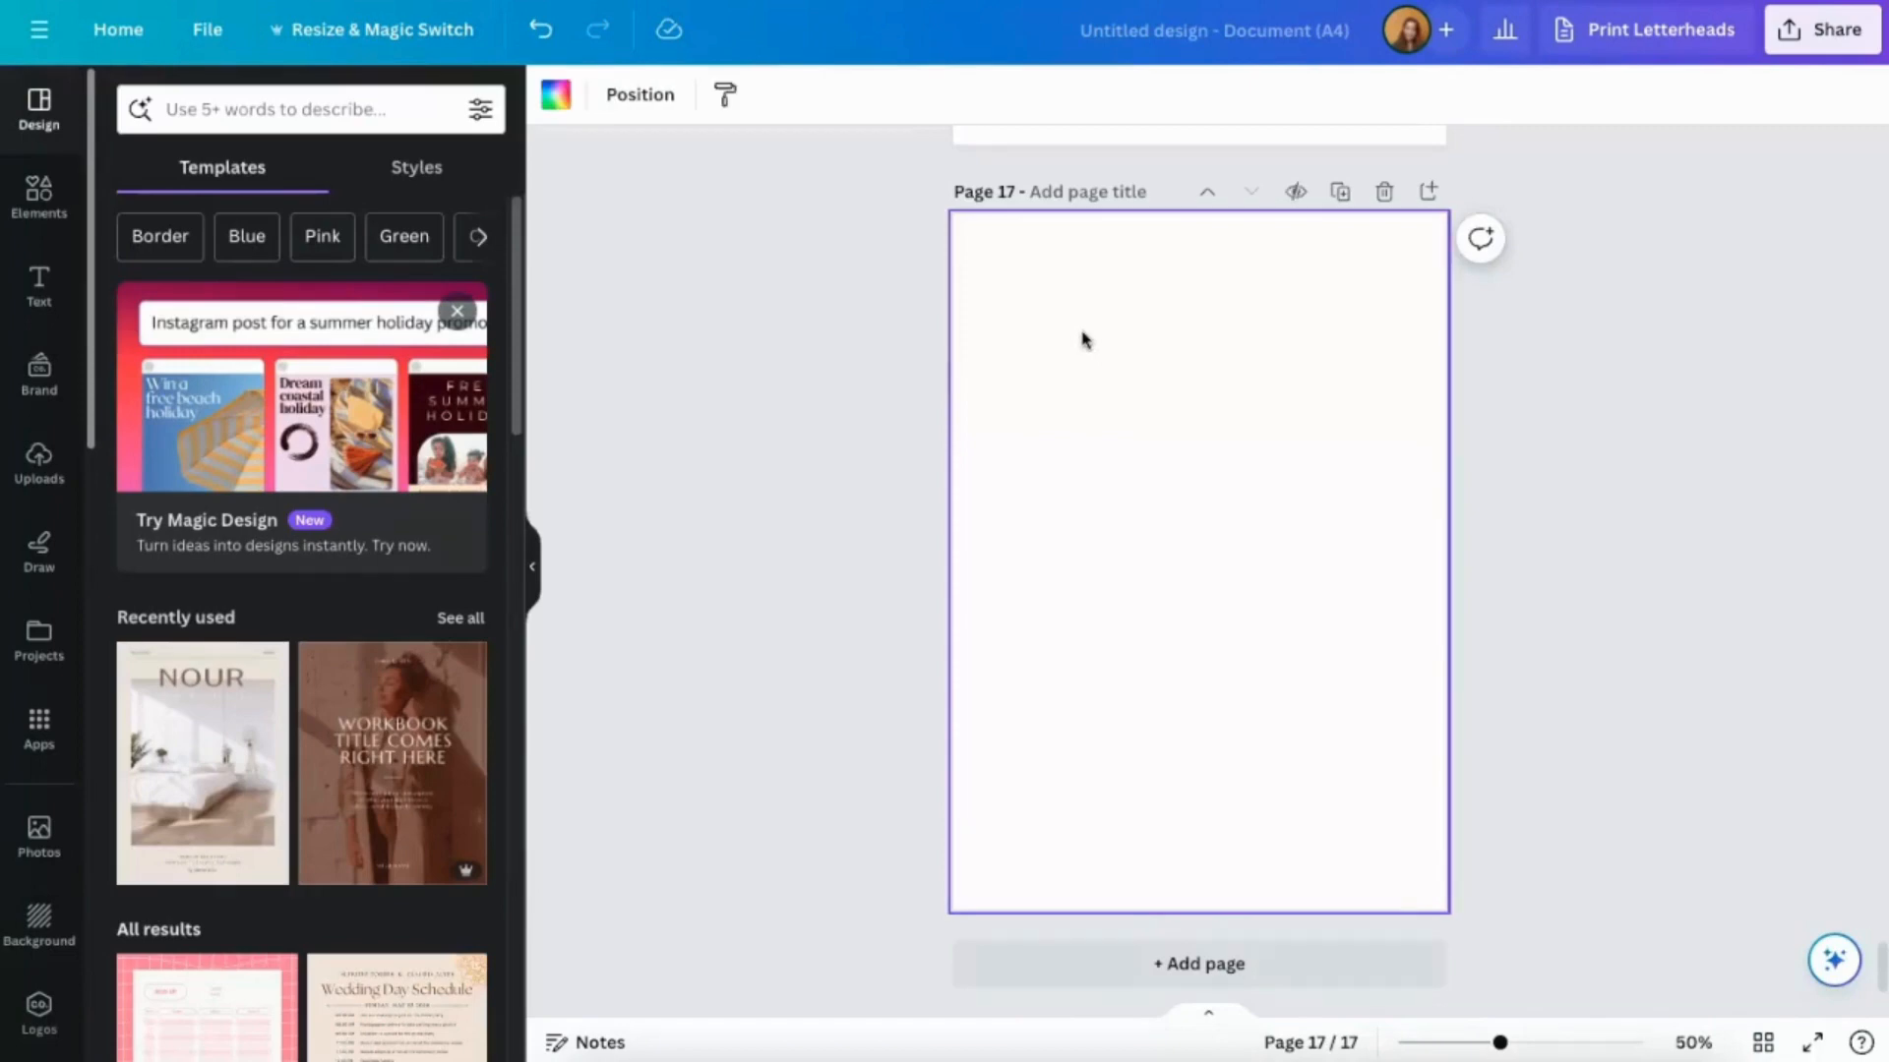
key(ctrl+v)
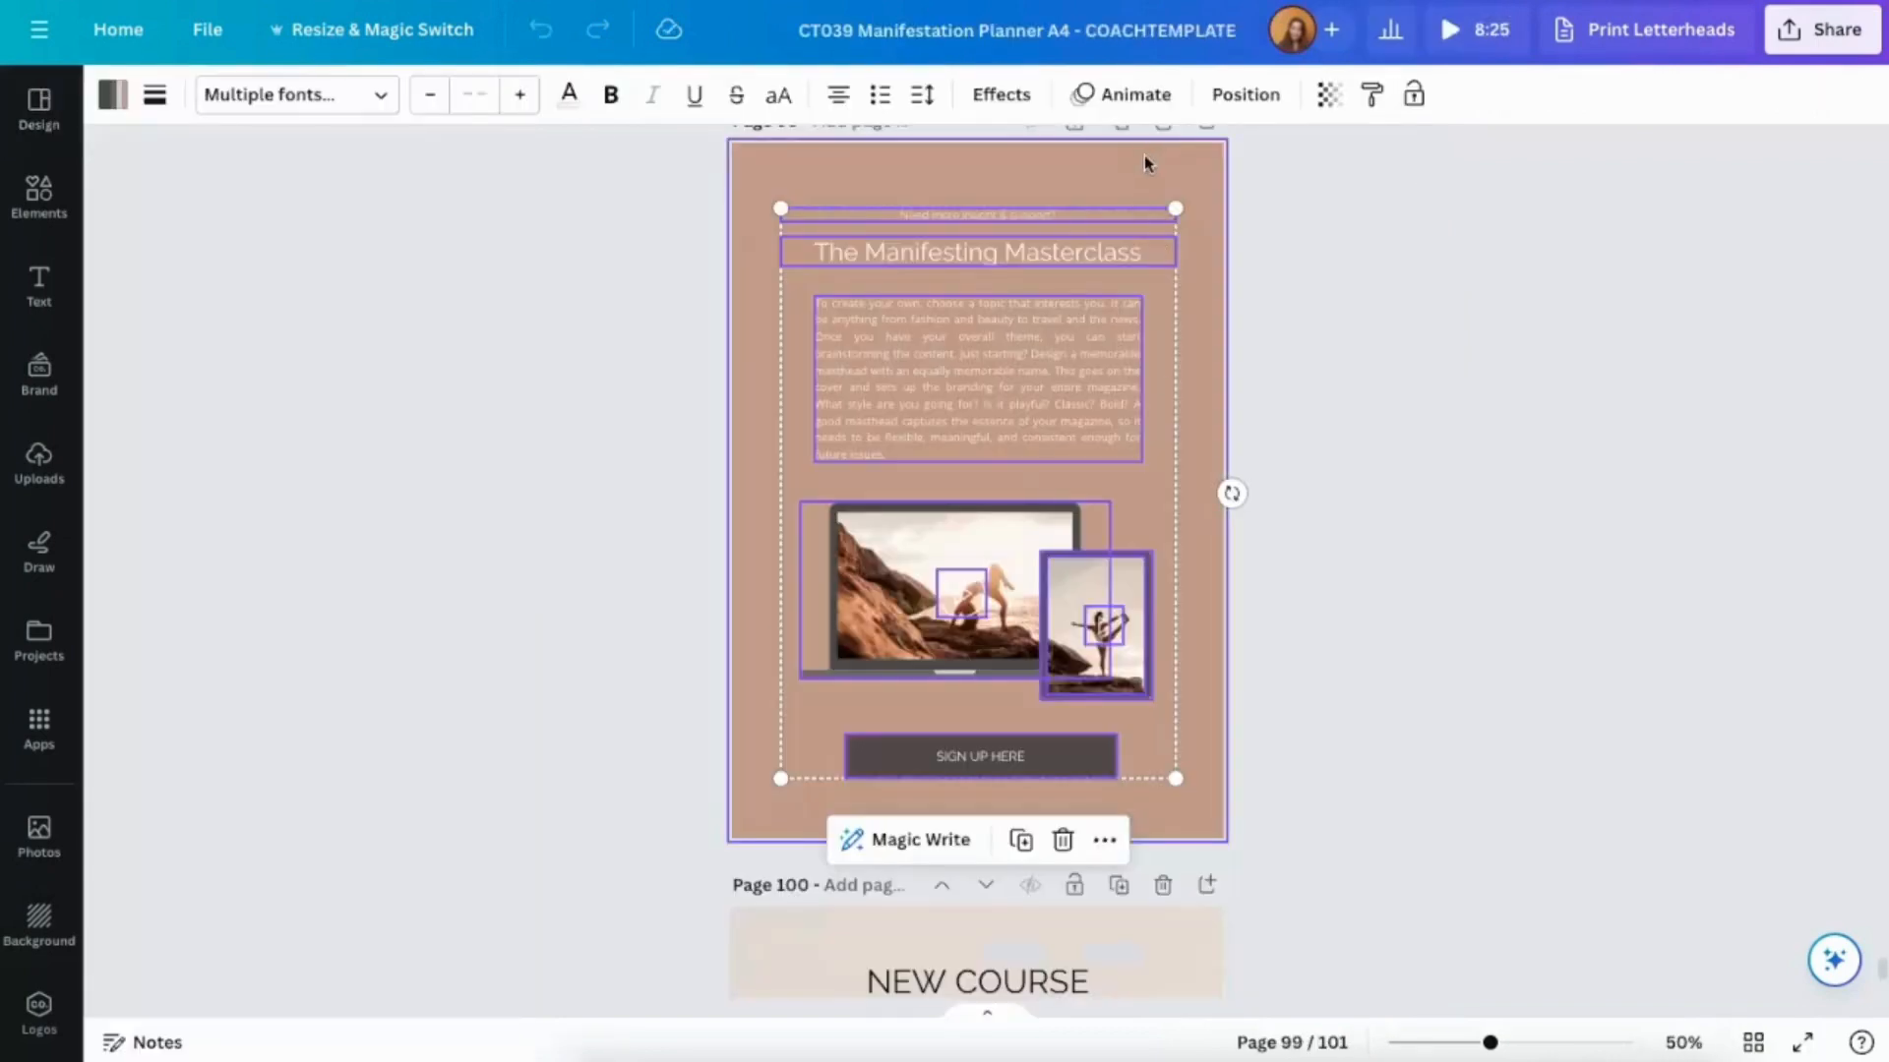
Copy the Welcome, New Course and Thank You pages (90, 100 and 101) from the template and paste them after page 17 of the A4 document.
click(1752, 1044)
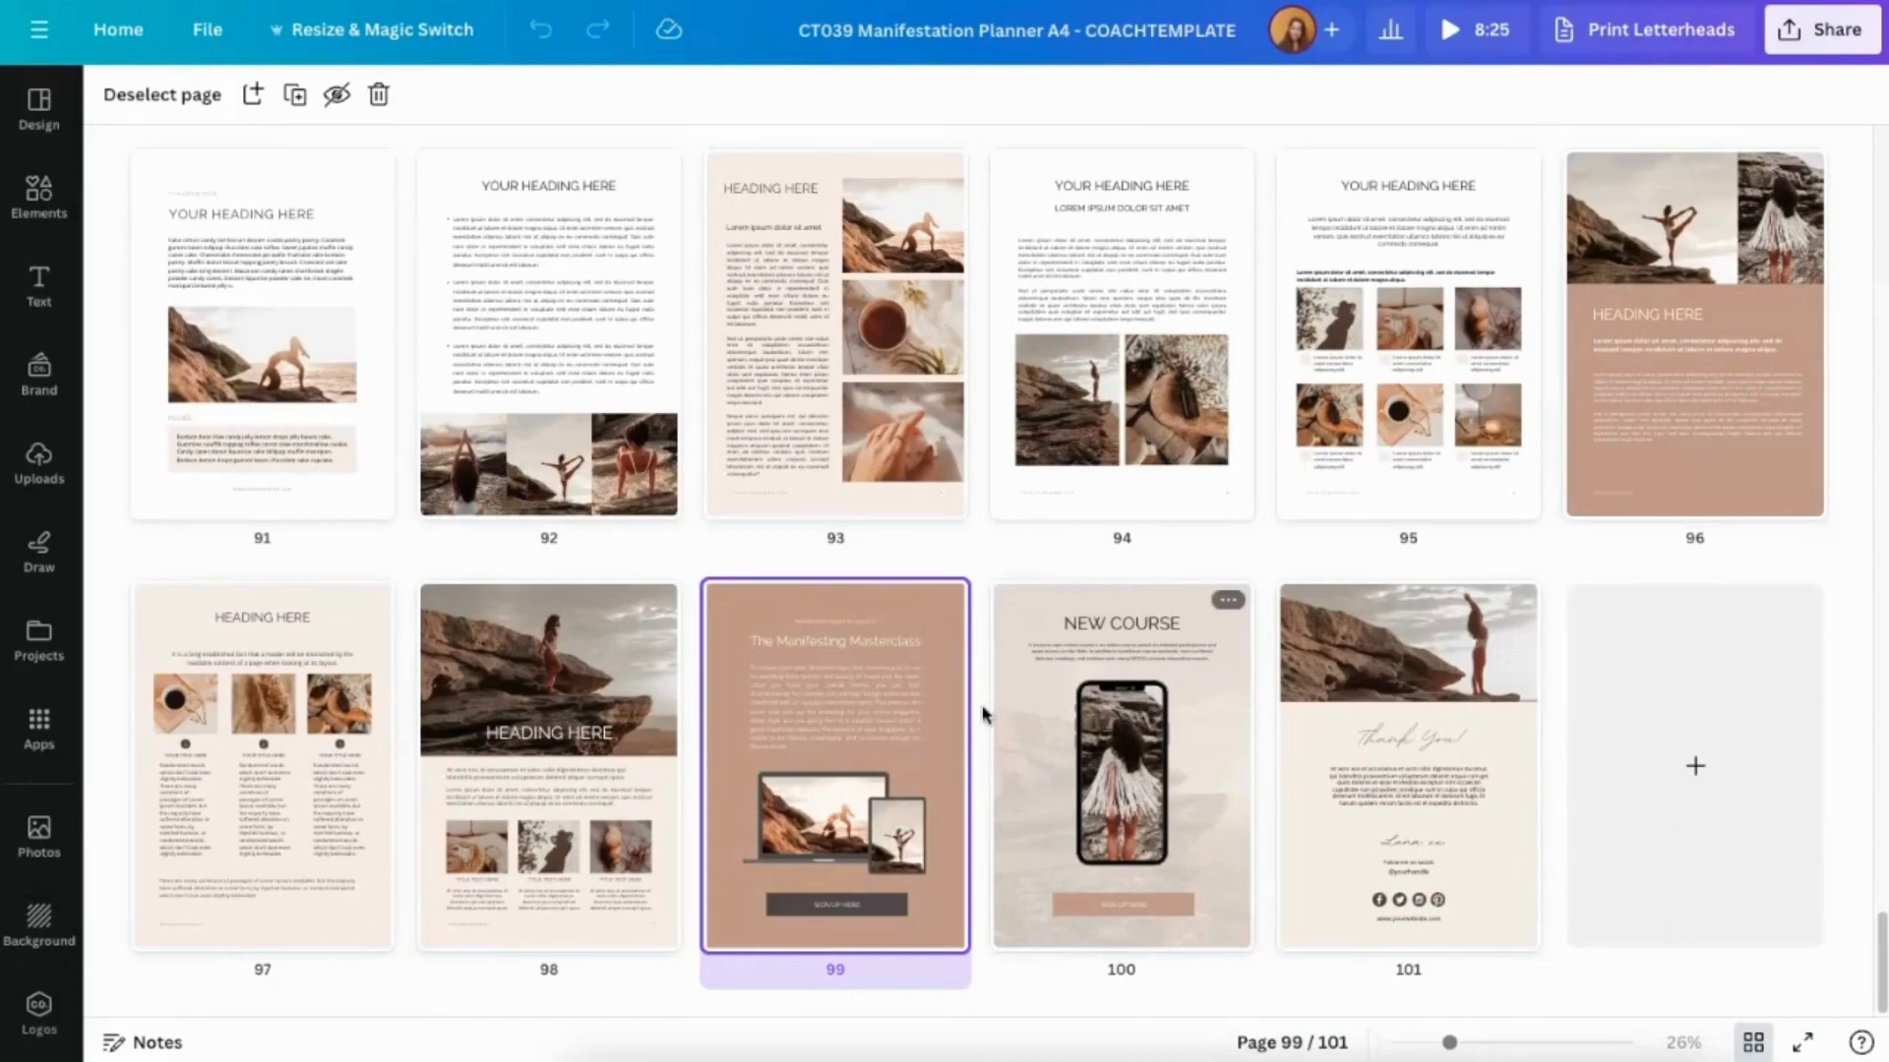
scroll(1286, 650, up, 2)
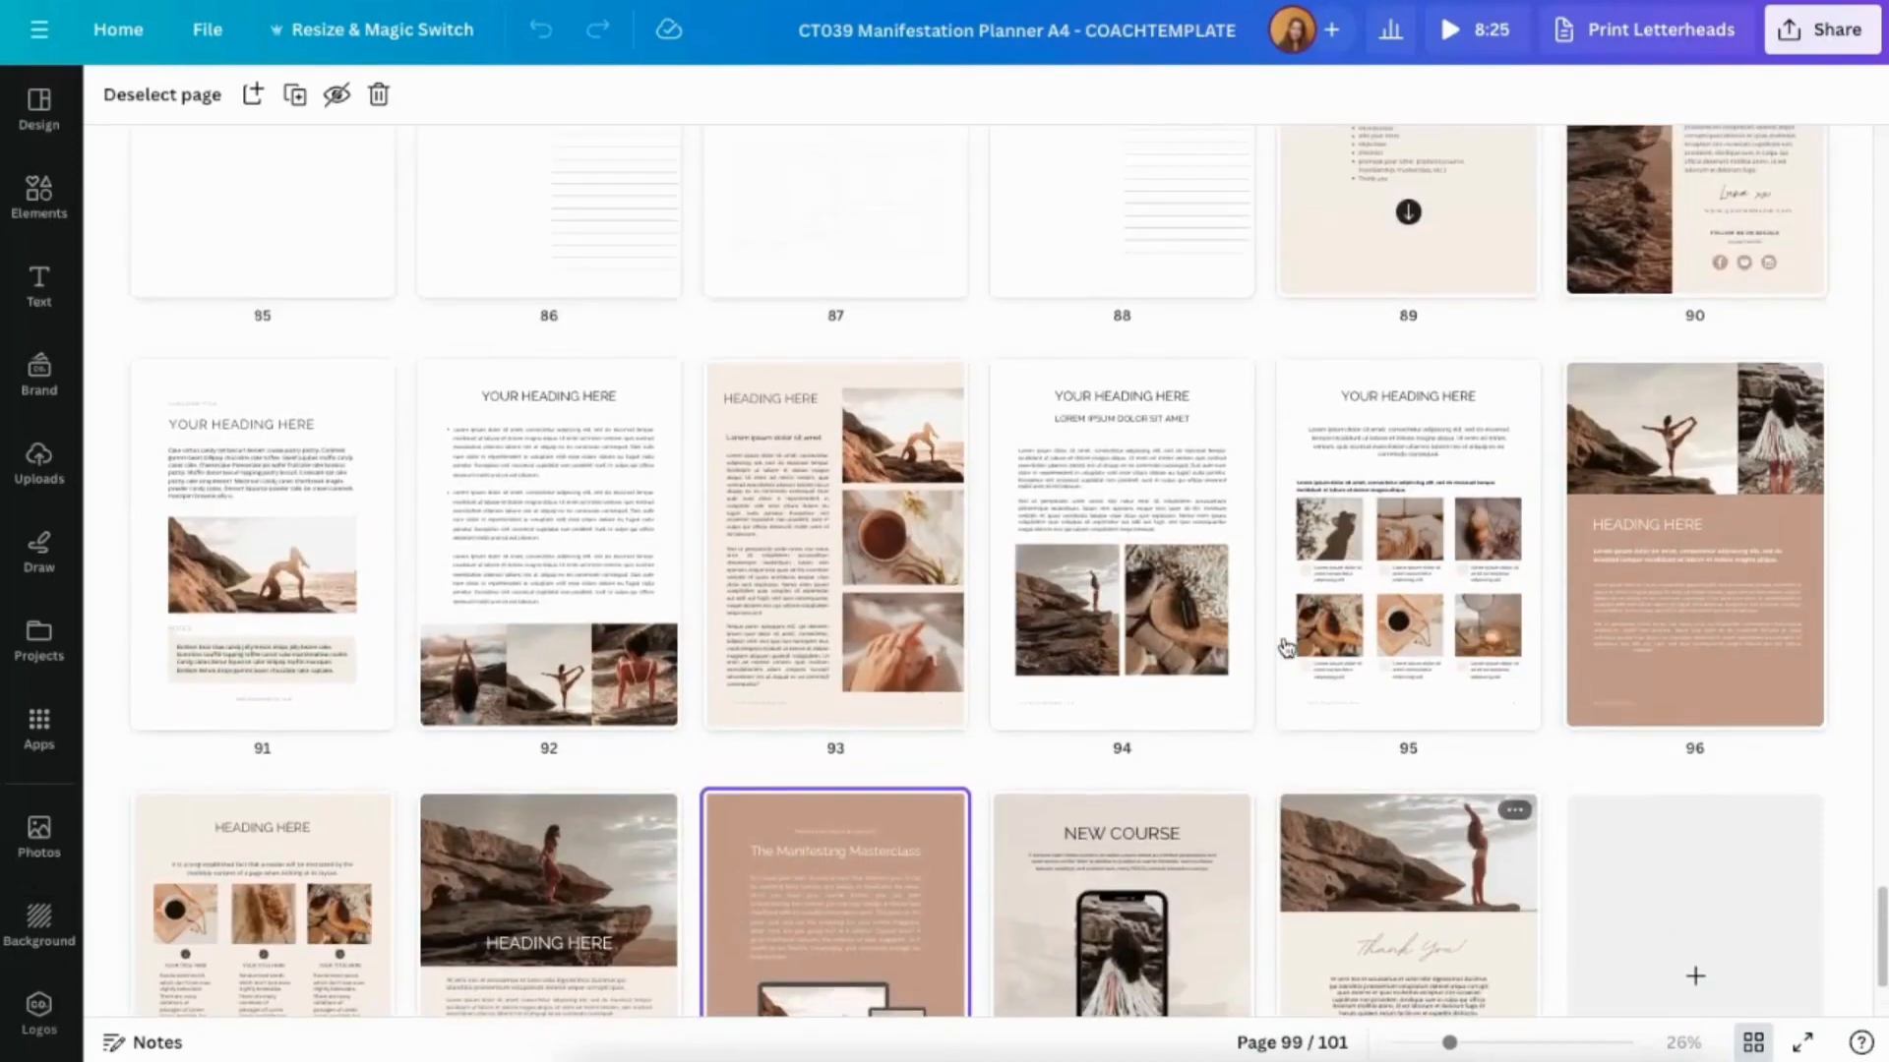
scroll(1287, 646, up, 2)
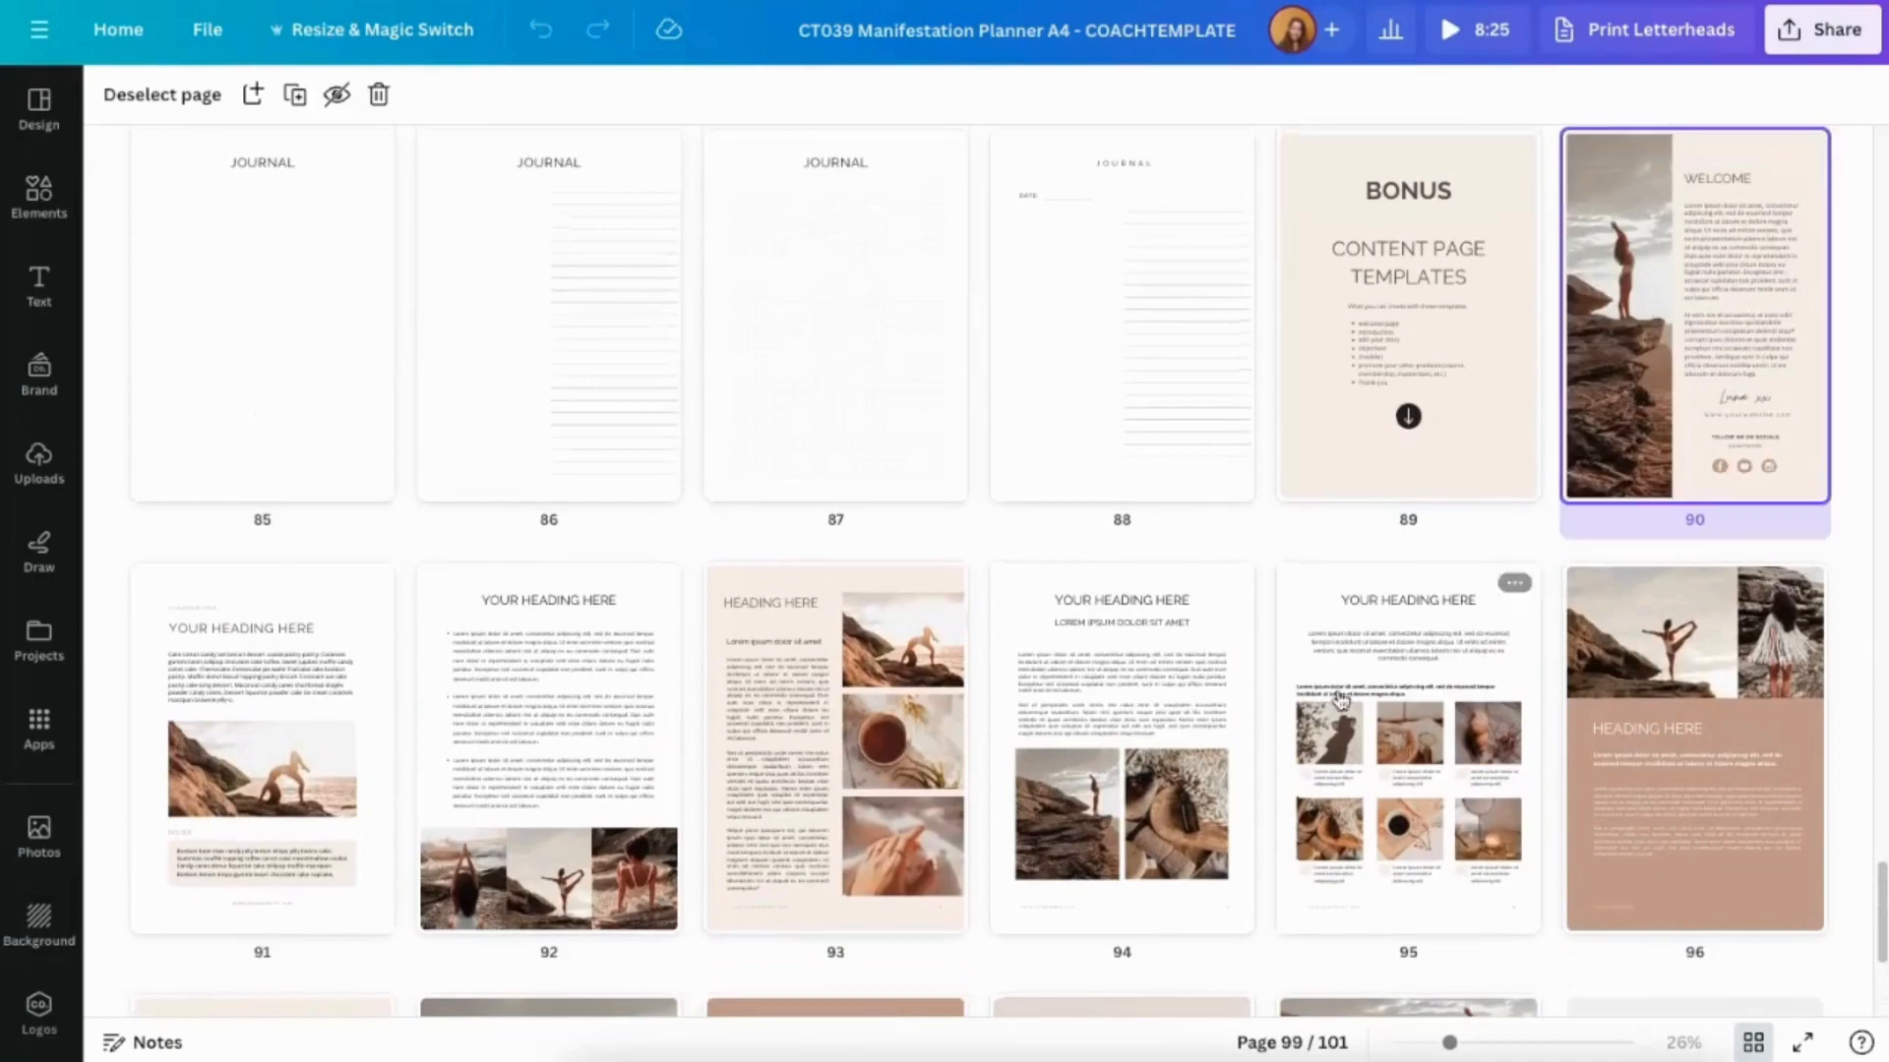
scroll(1340, 699, down, 4)
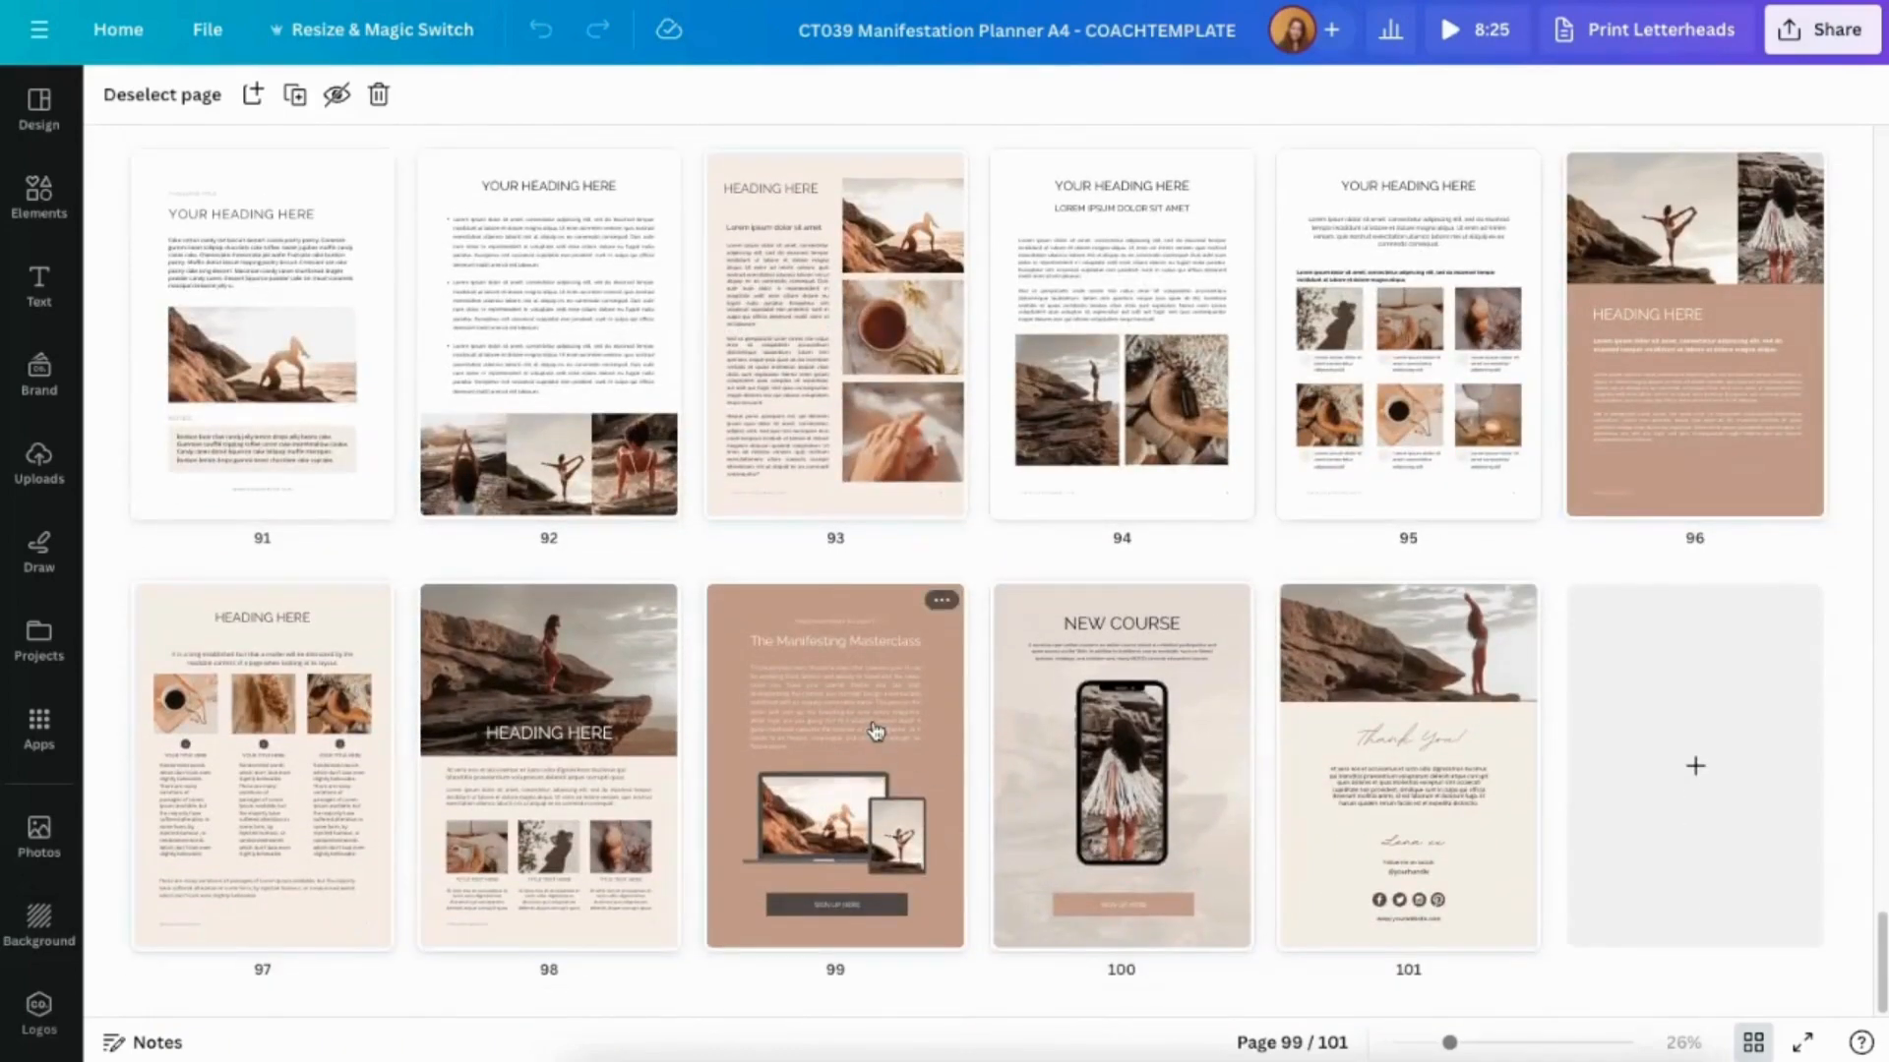
shift+click(878, 715)
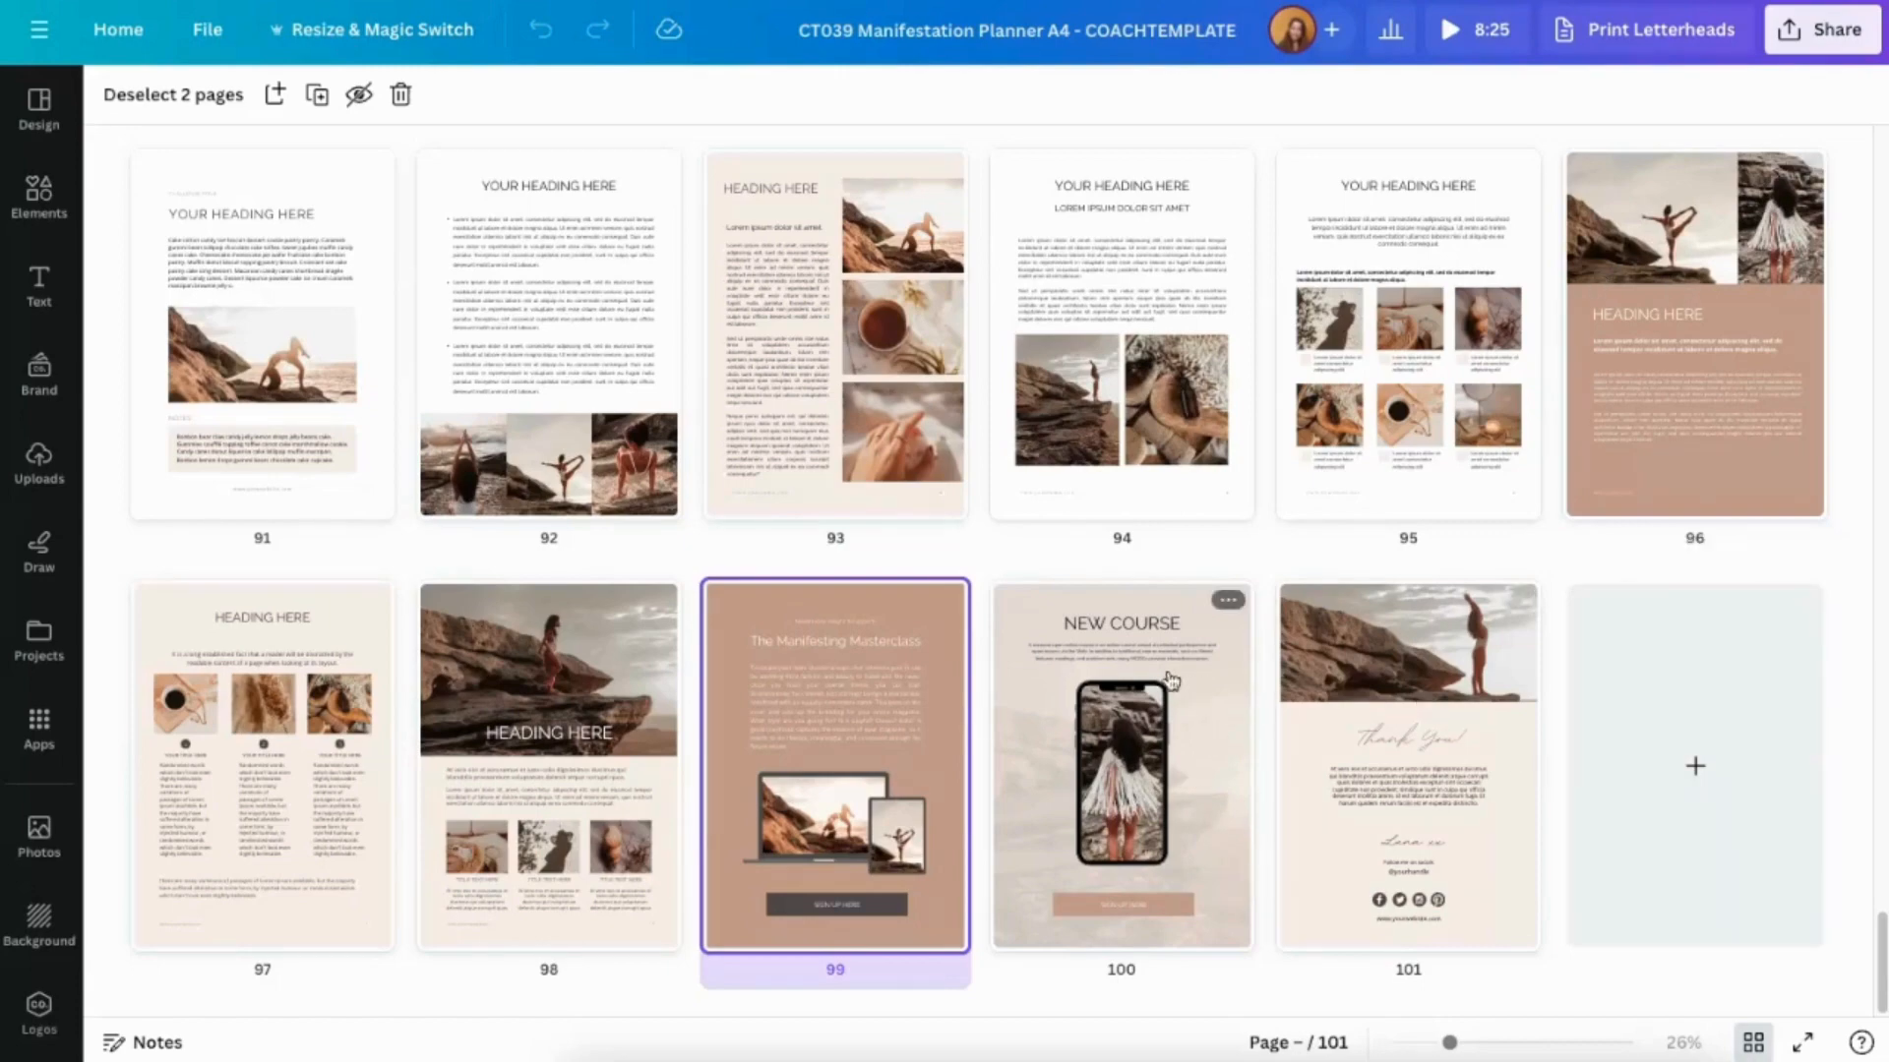
scroll(1630, 423, up, 4)
click(1630, 380)
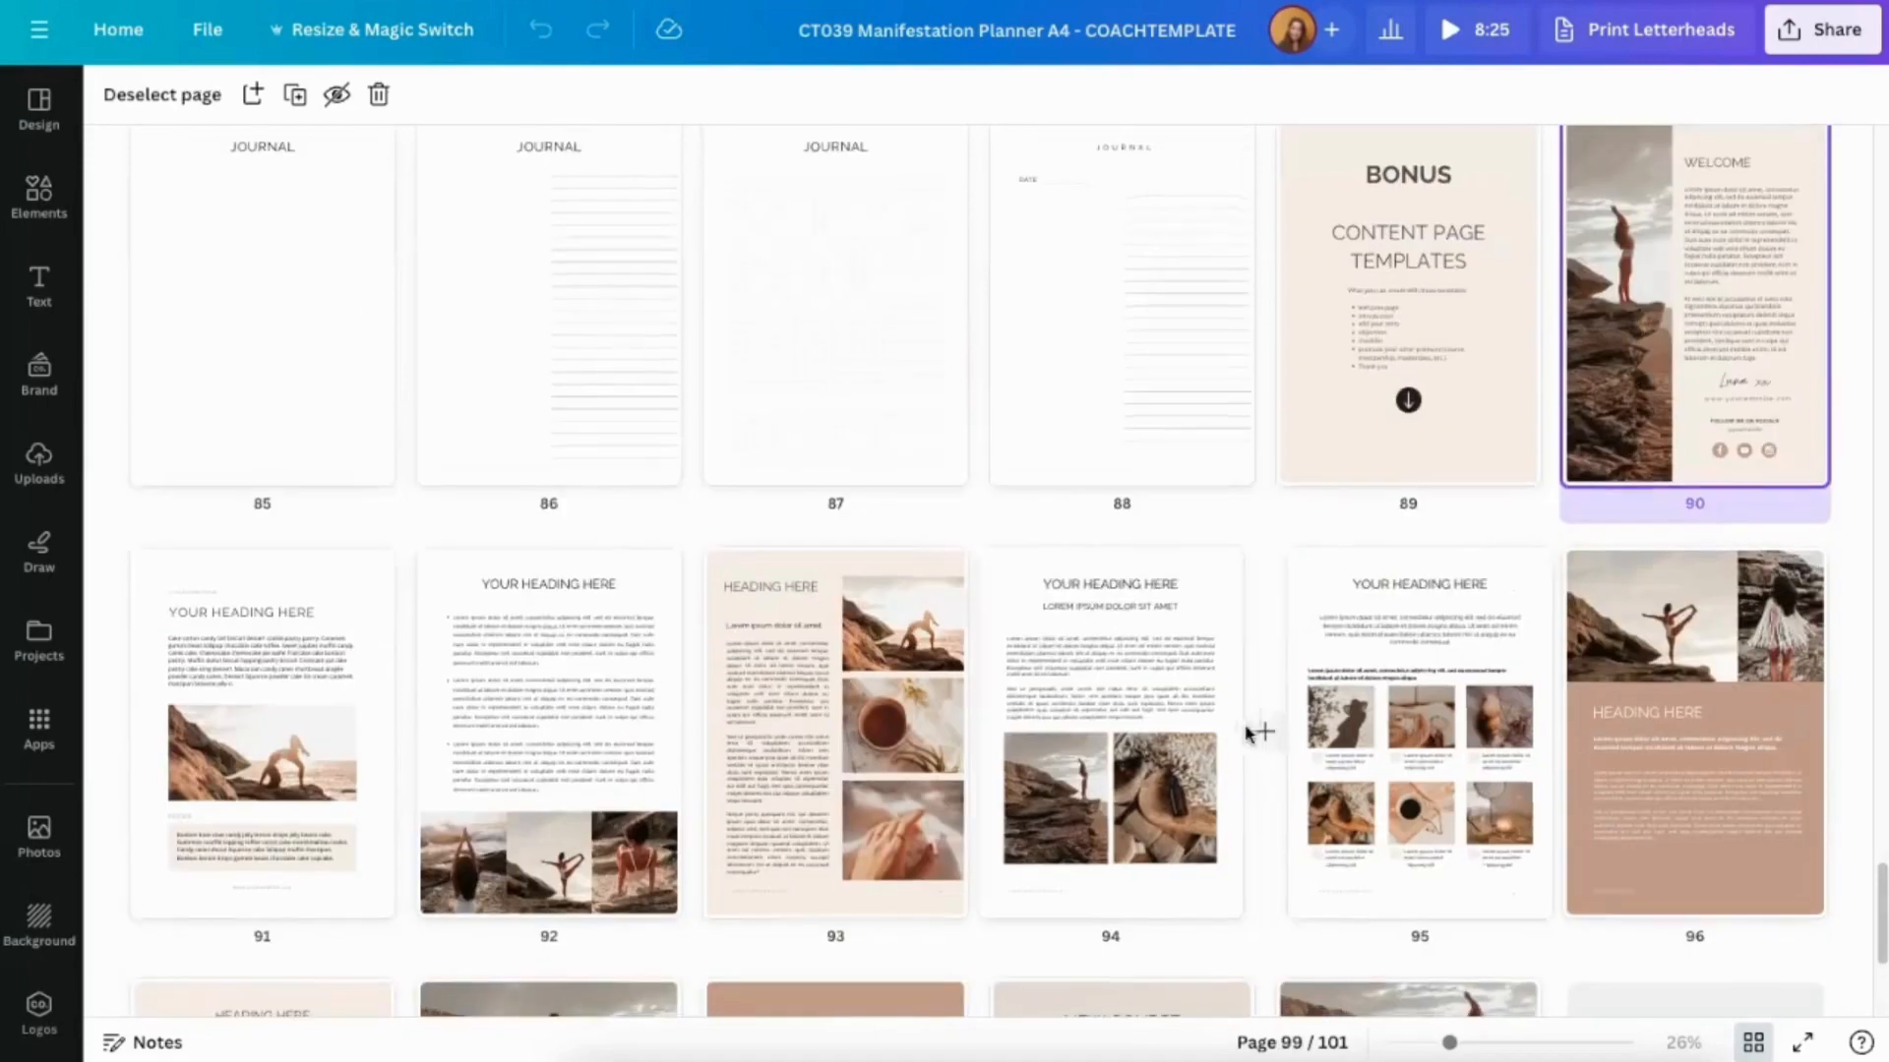
scroll(1250, 730, down, 4)
shift+click(1186, 734)
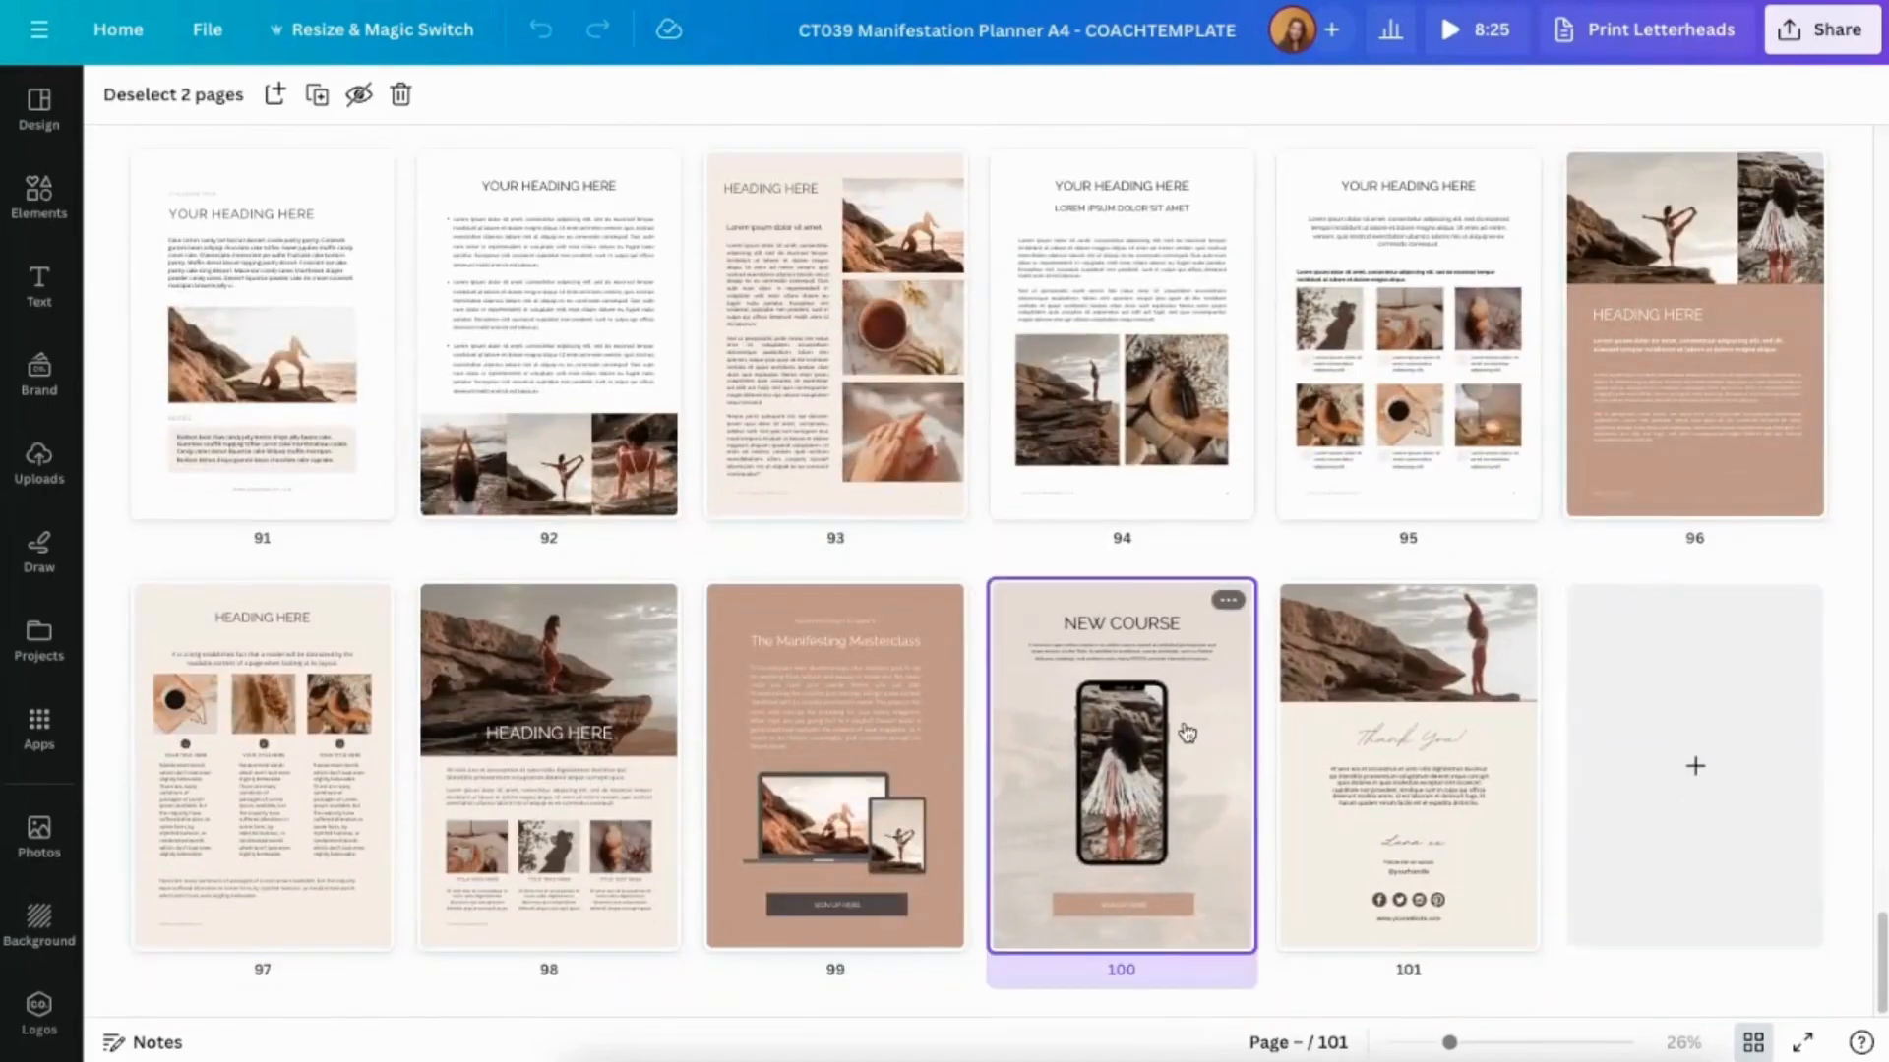
shift+click(1421, 764)
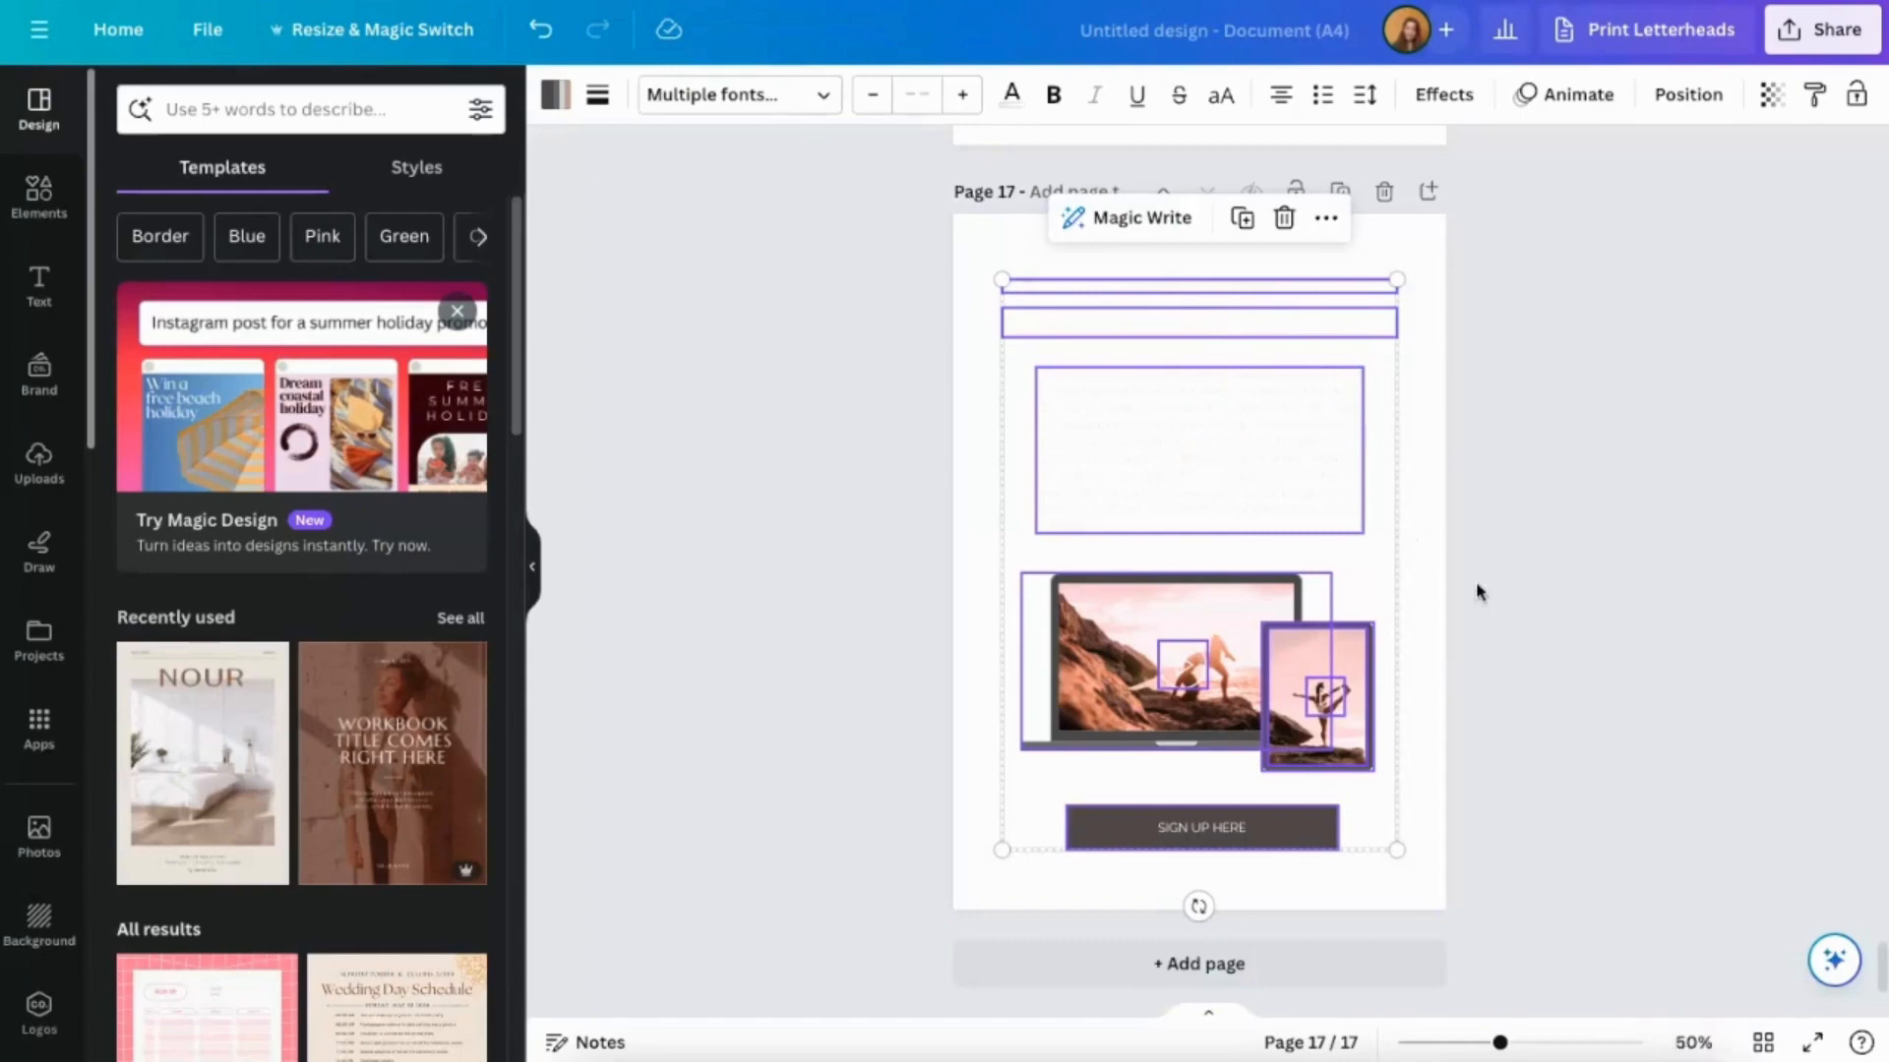
click(1409, 309)
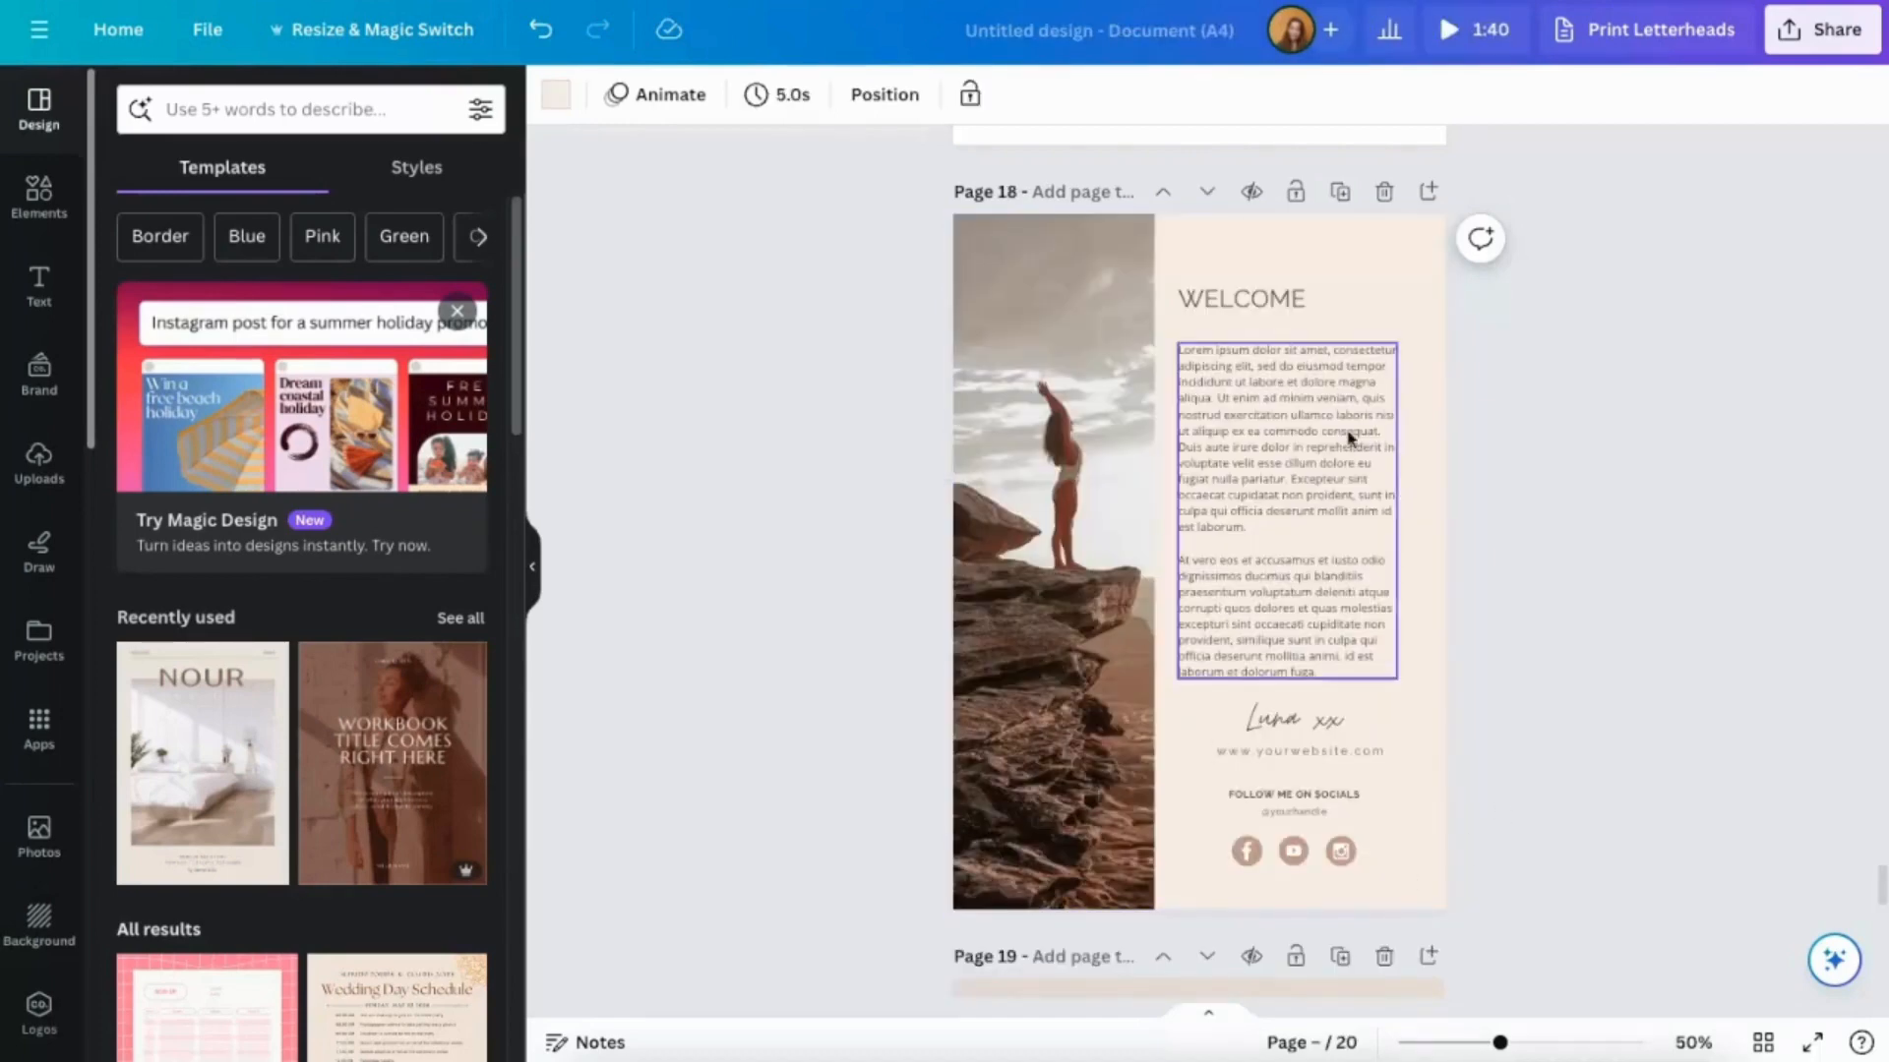
Delete page 17 containing the pasted Masterclass elements from the A4 document.
scroll(1412, 603, up, 5)
scroll(1389, 570, up, 5)
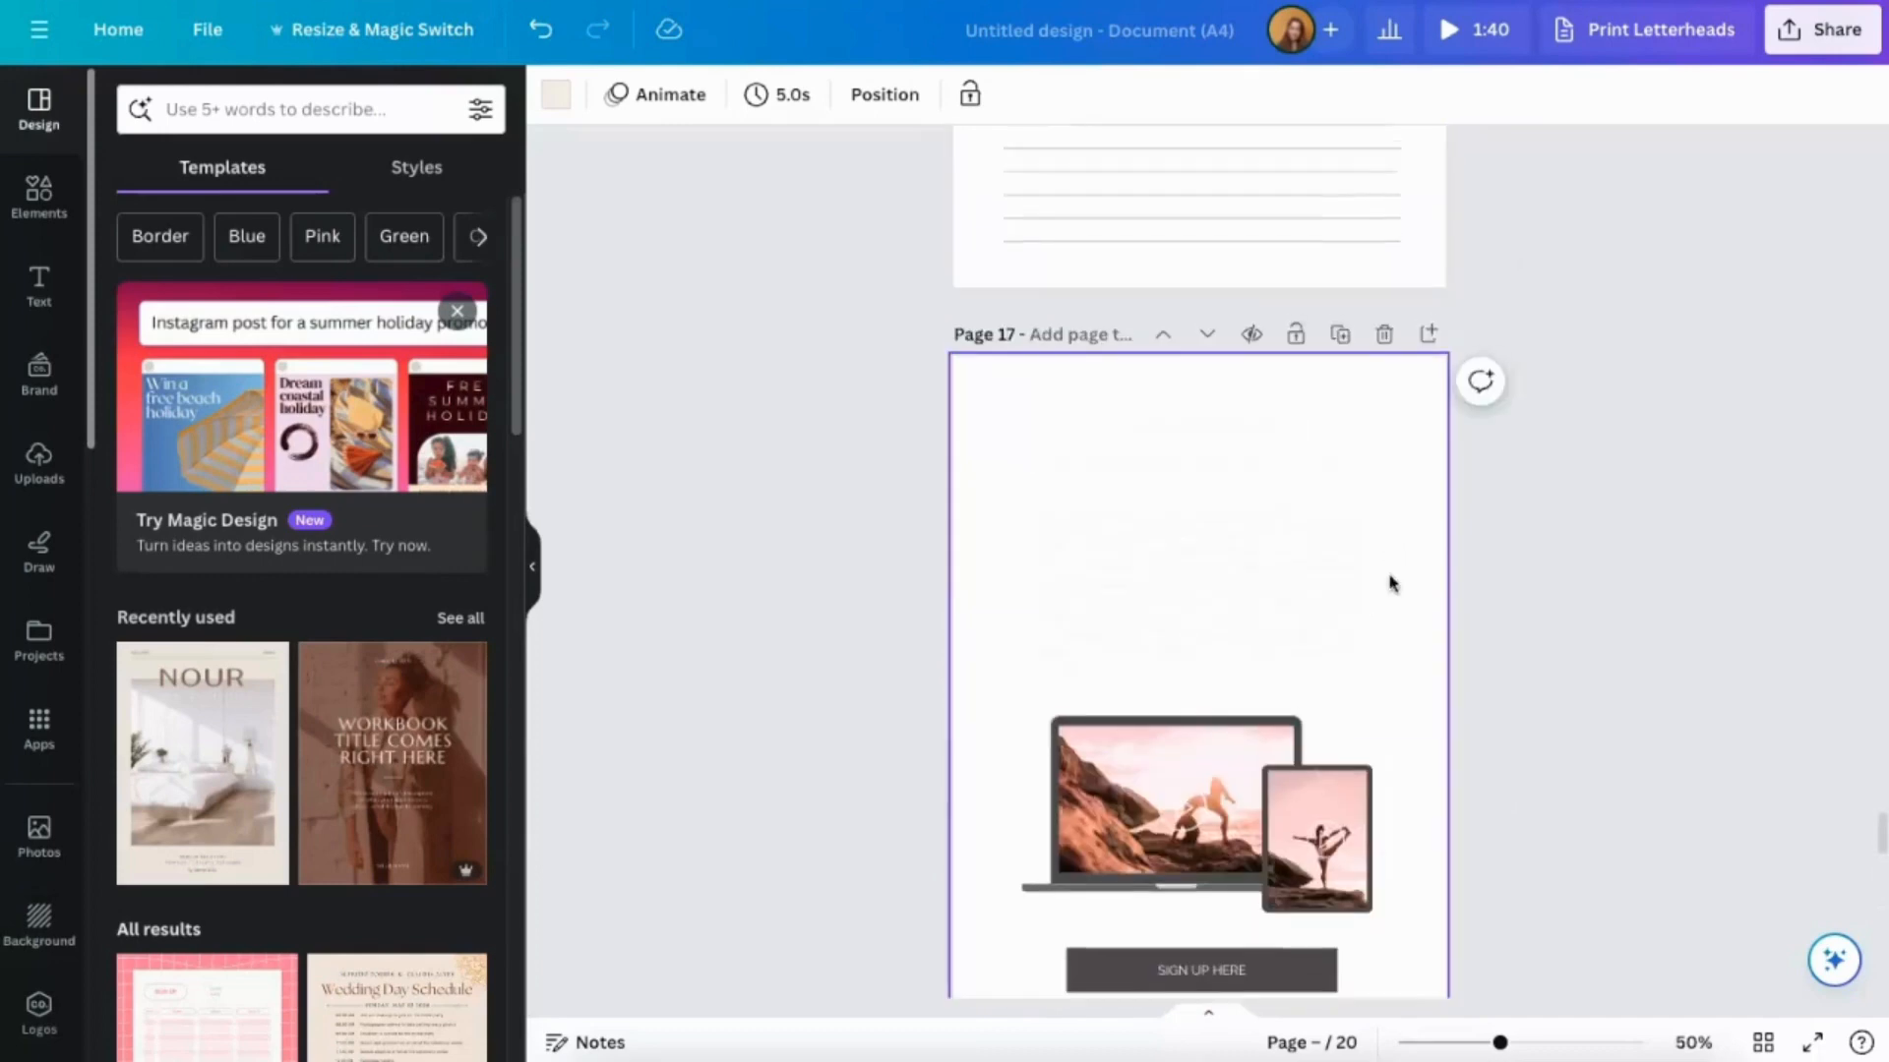
right_click(1404, 408)
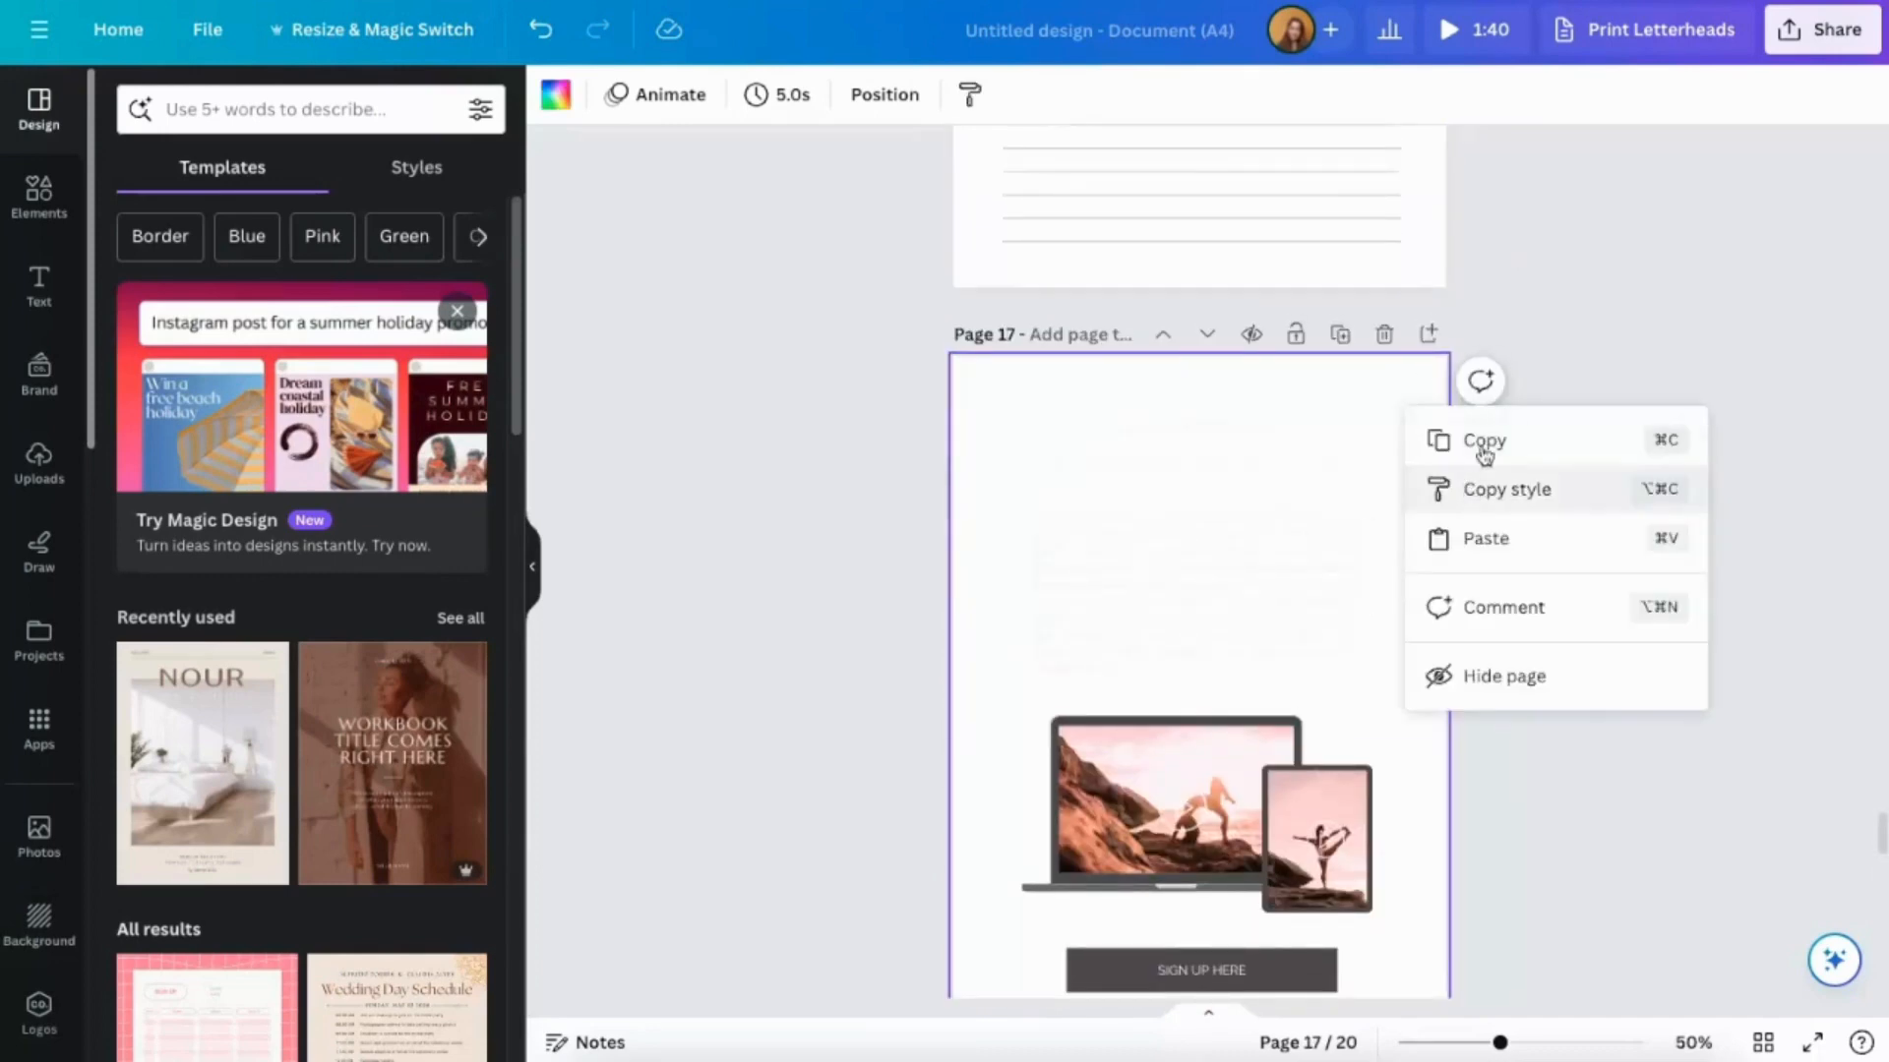
click(1376, 388)
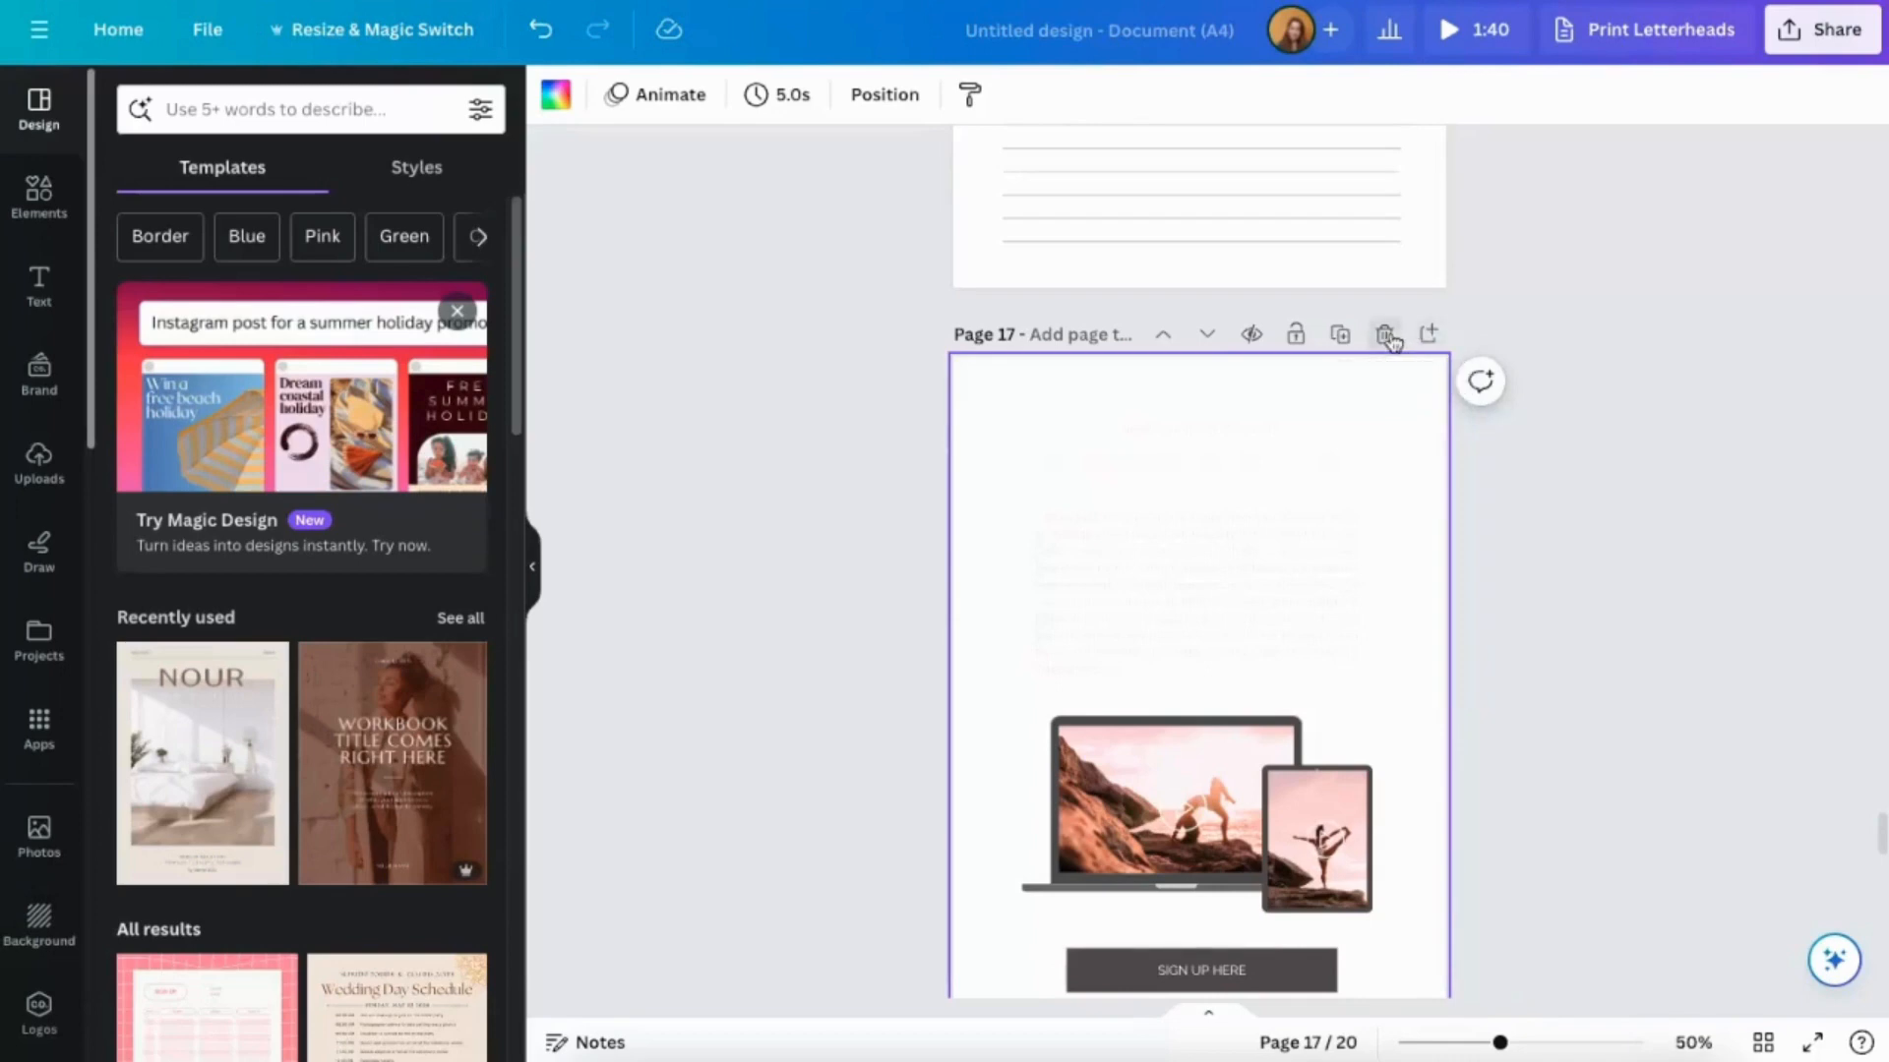
click(1384, 334)
scroll(1133, 856, down, 4)
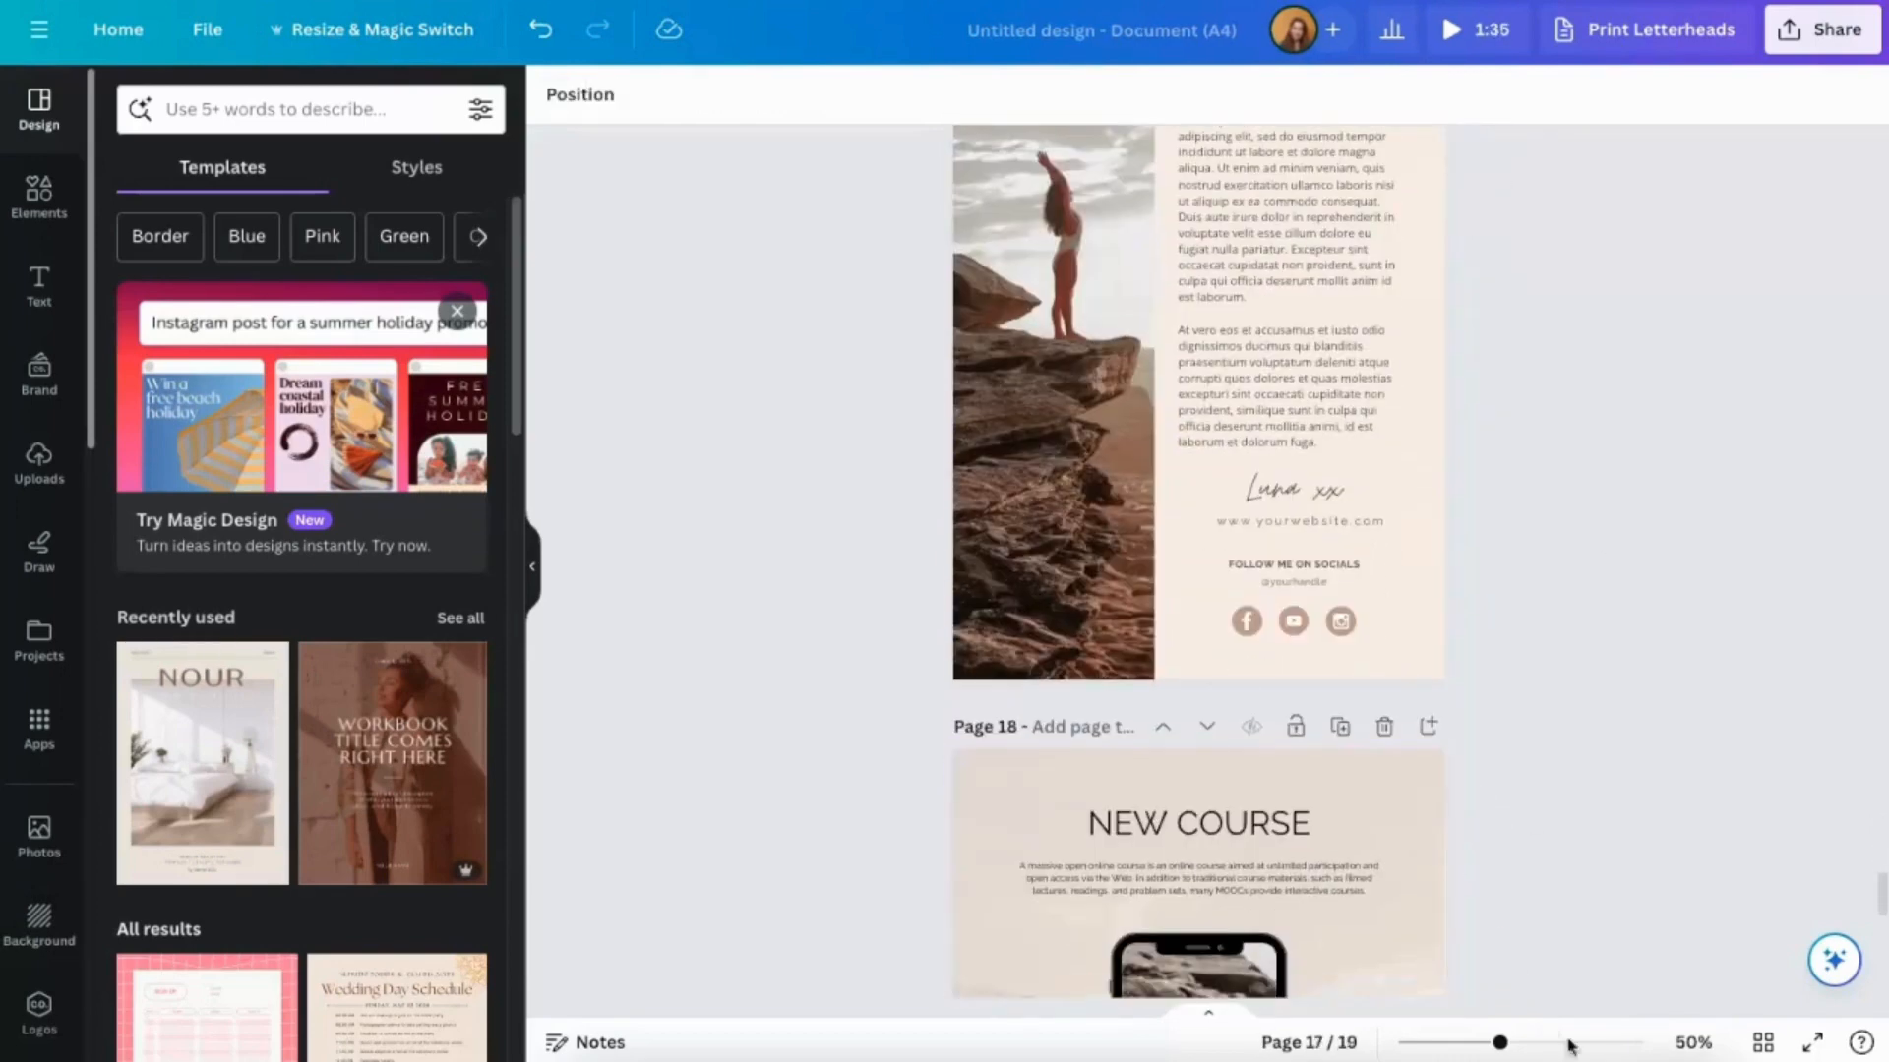
Move the Welcome page to position 3, directly after the planner's ownership page, in the page overview.
click(1762, 1043)
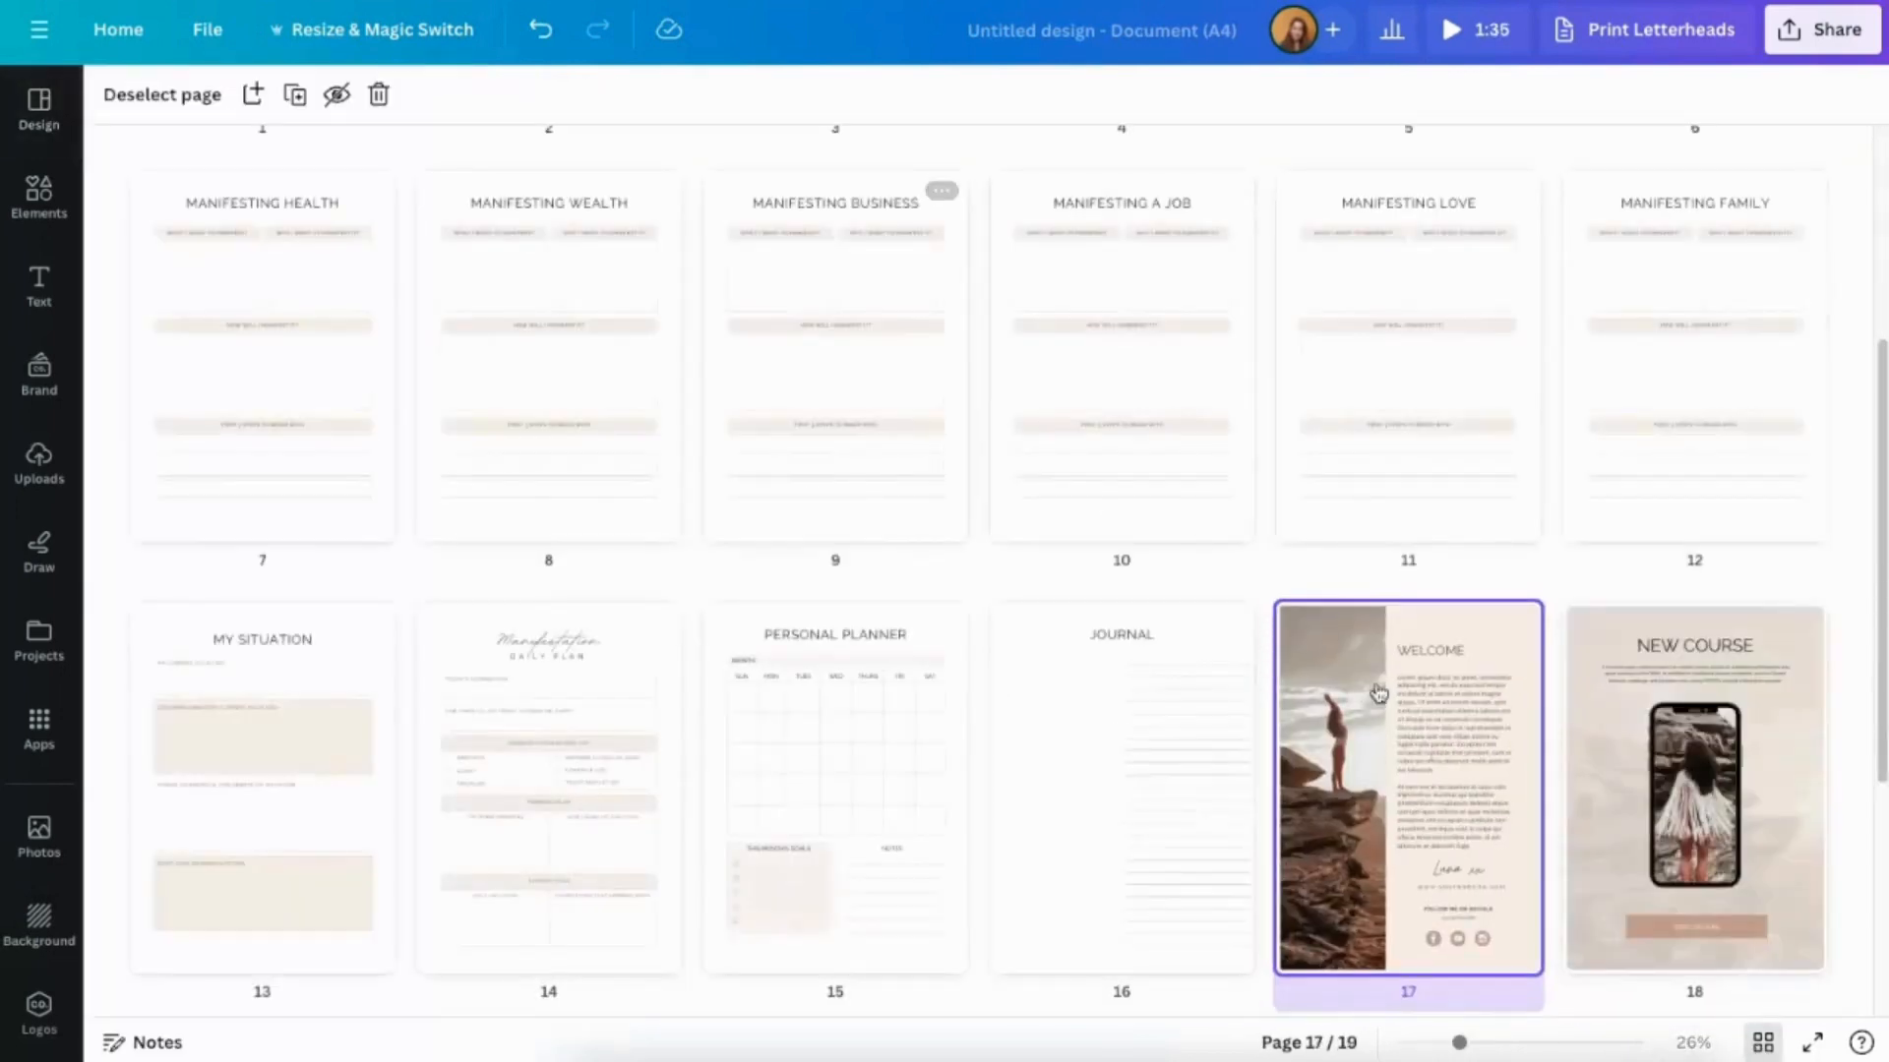
scroll(1216, 709, up, 3)
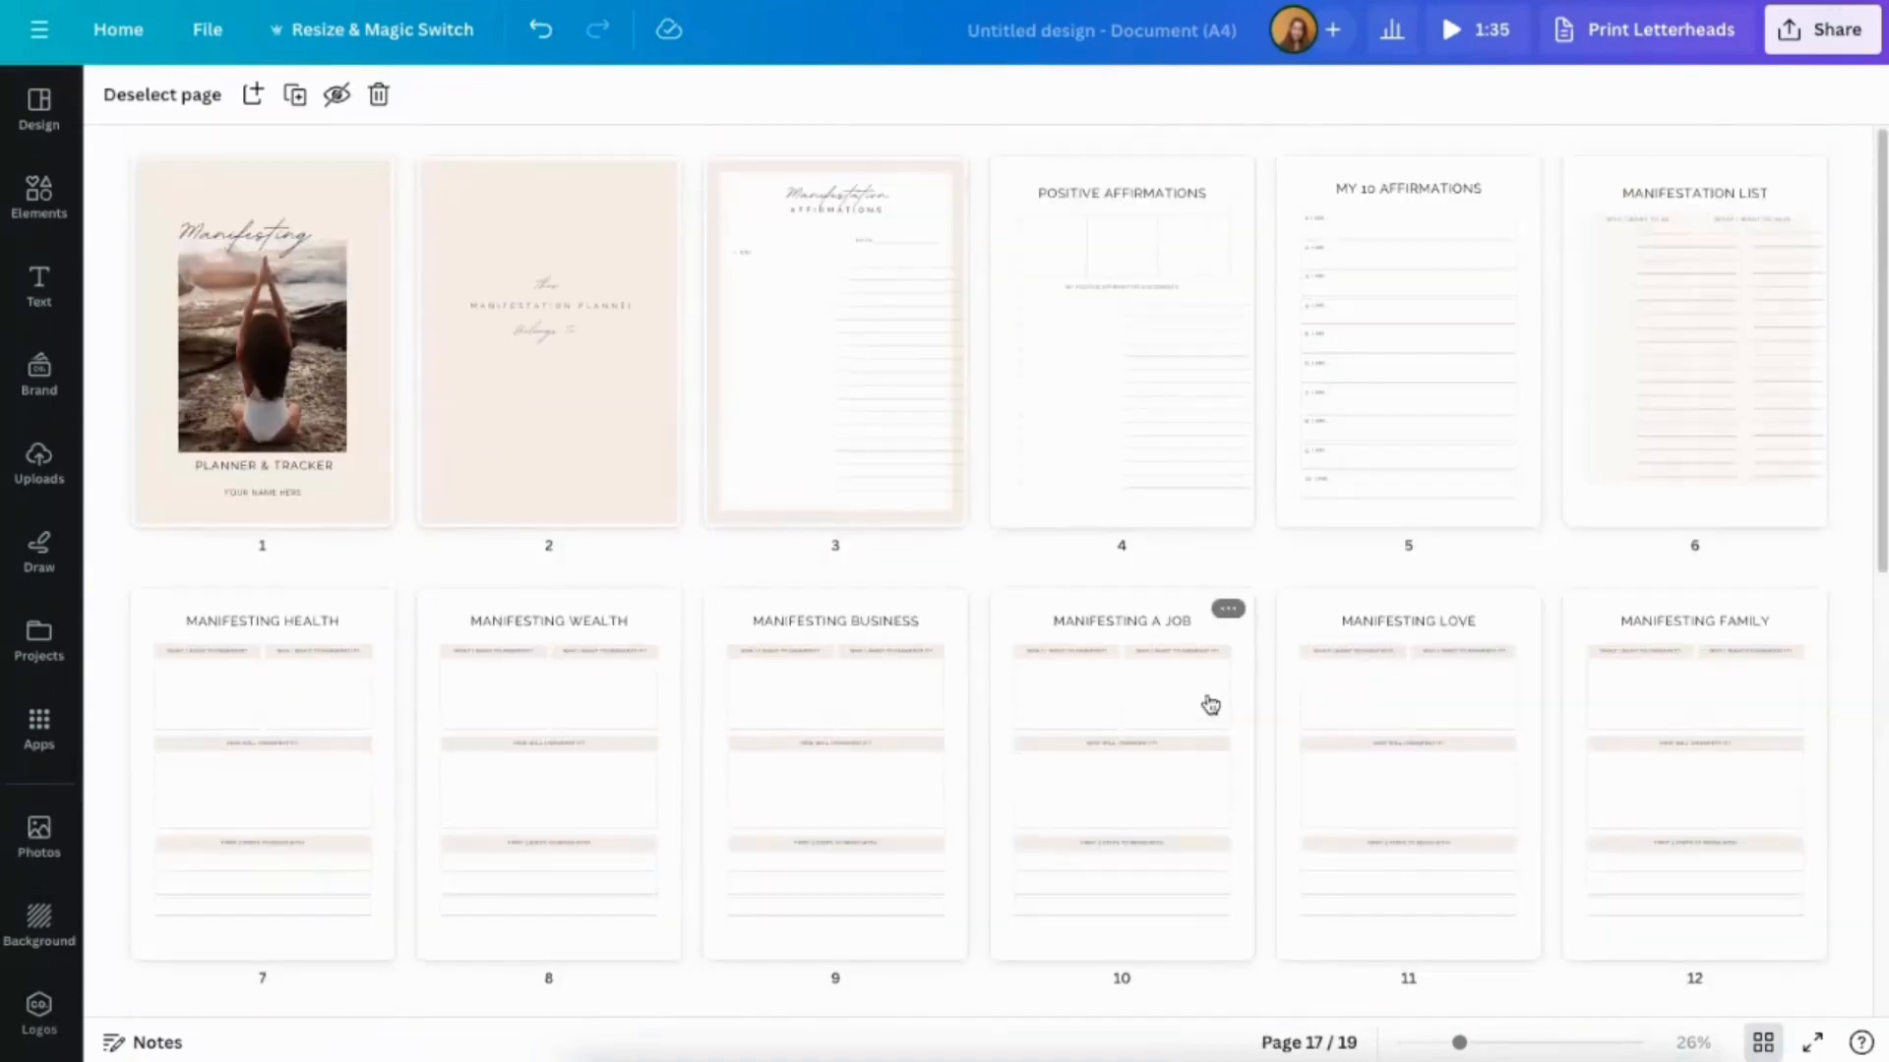
scroll(1212, 708, down, 6)
scroll(1353, 751, up, 6)
scroll(1396, 755, down, 5)
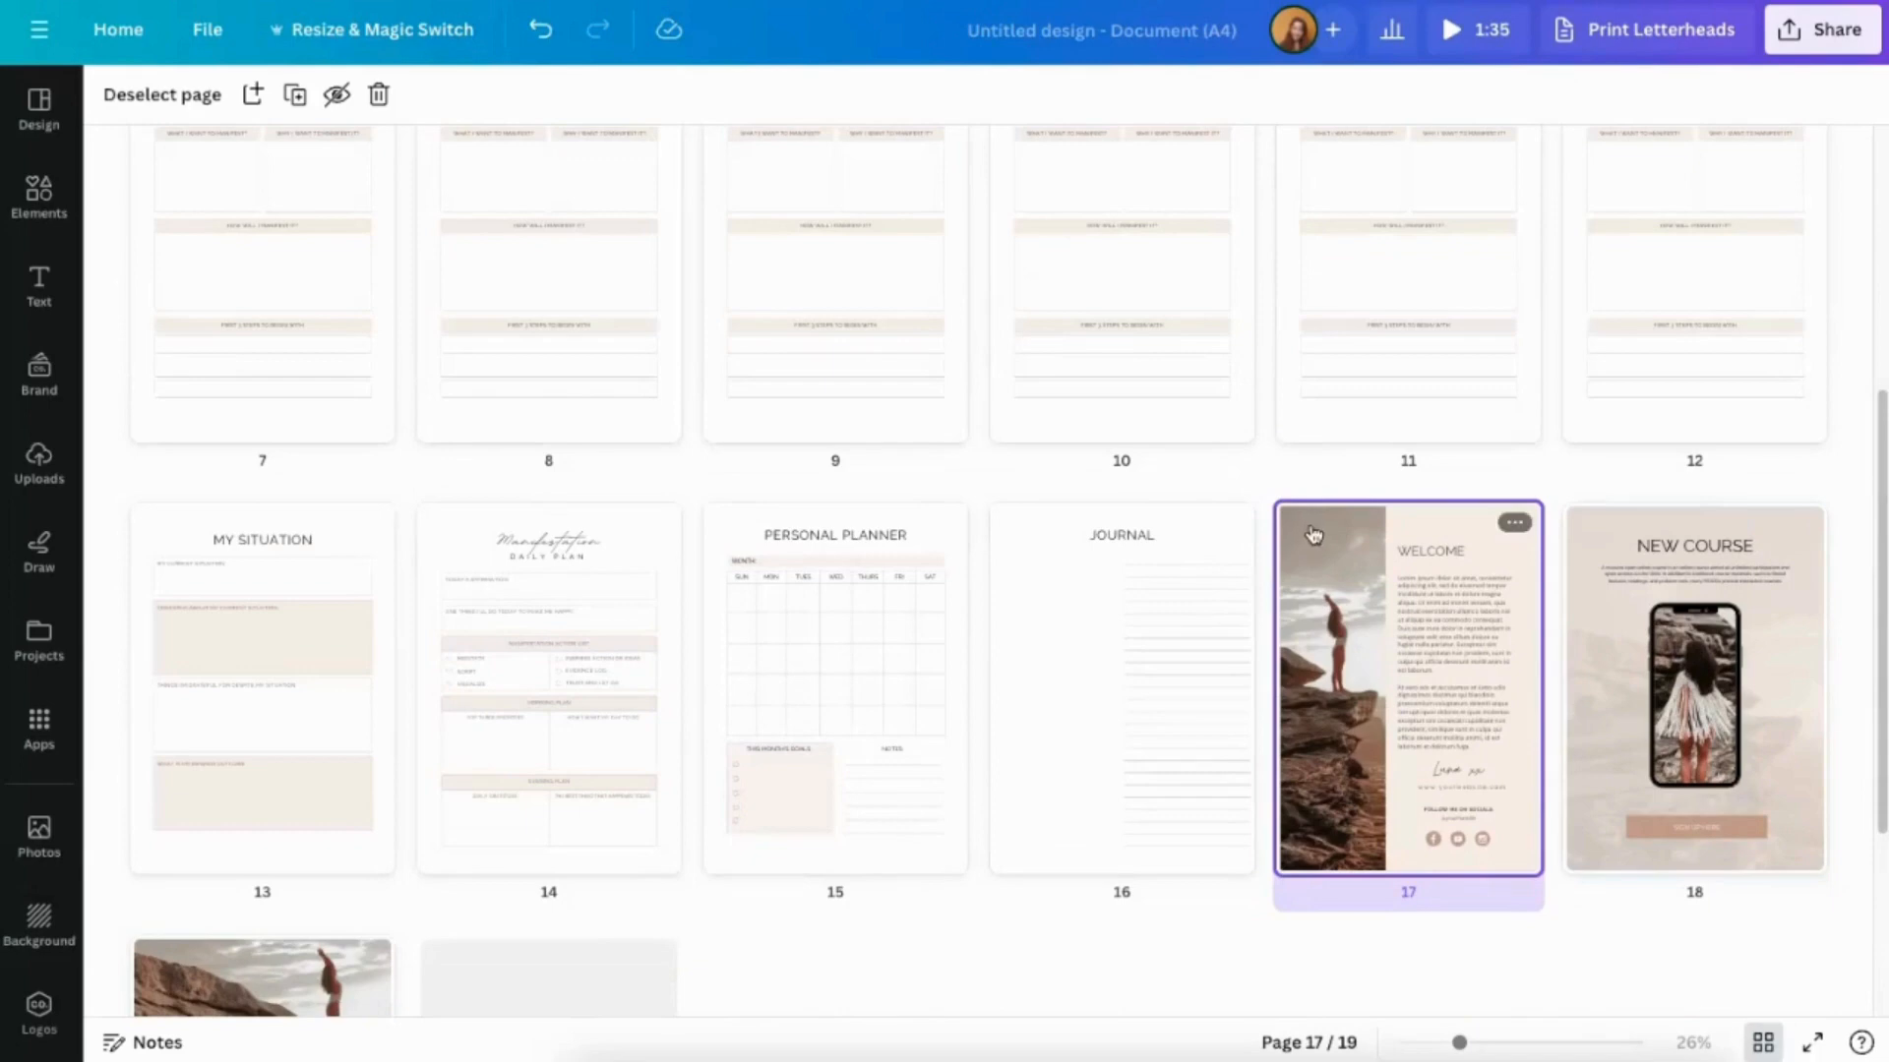
scroll(1361, 749, up, 3)
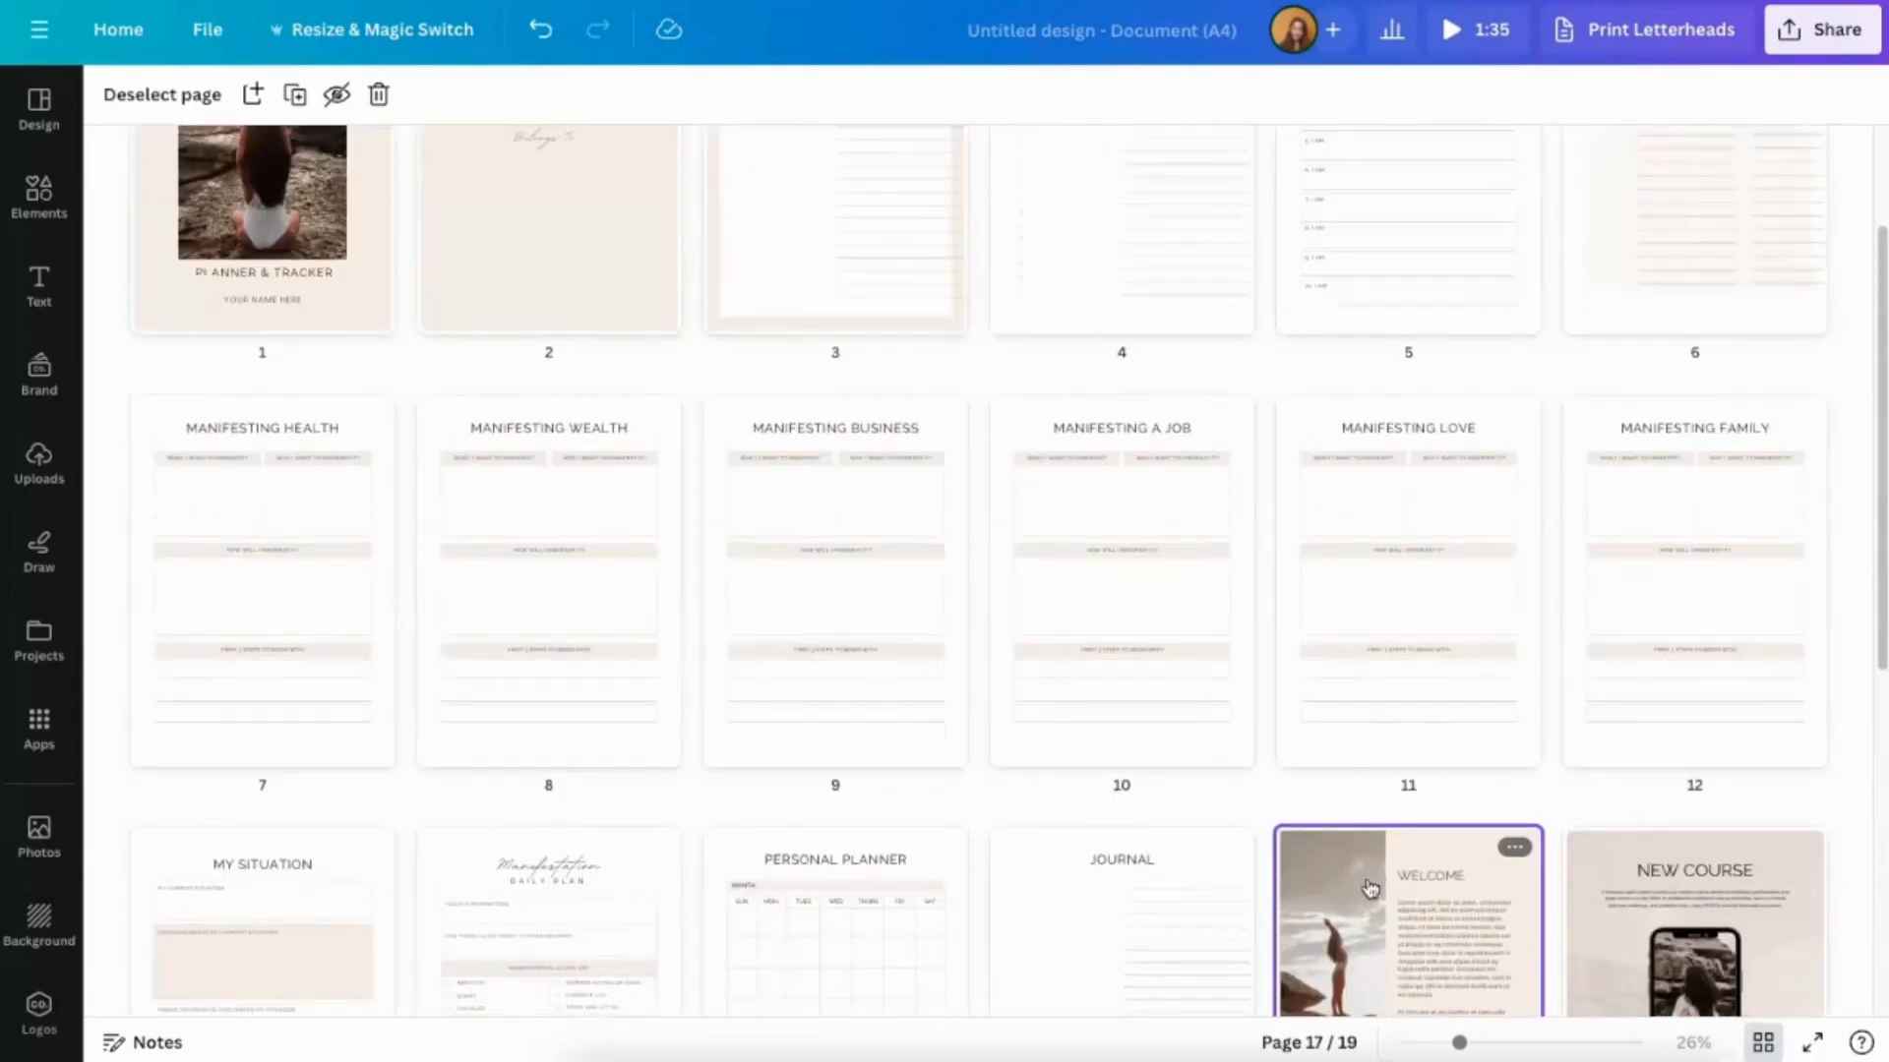
drag(1370, 888, 693, 246)
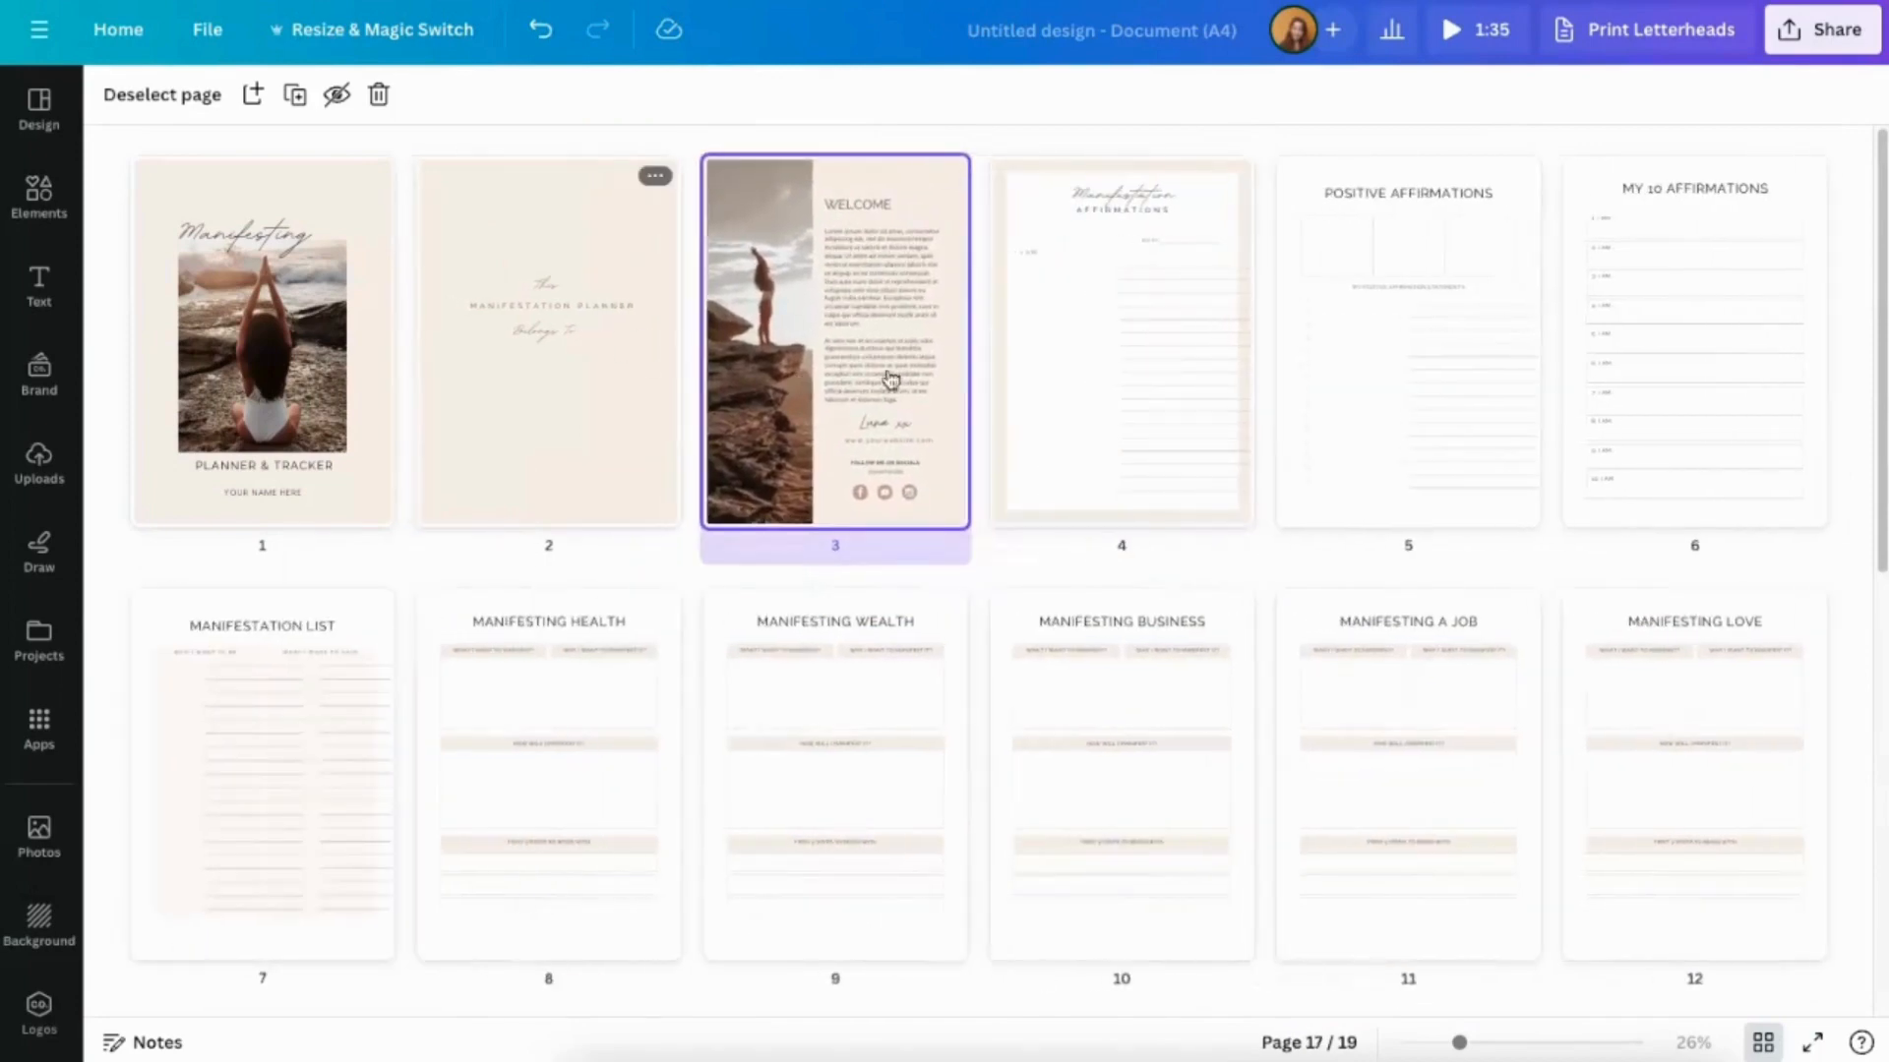
Review the order of the planner's closing pages and open the final Thank You page.
scroll(1721, 831, down, 6)
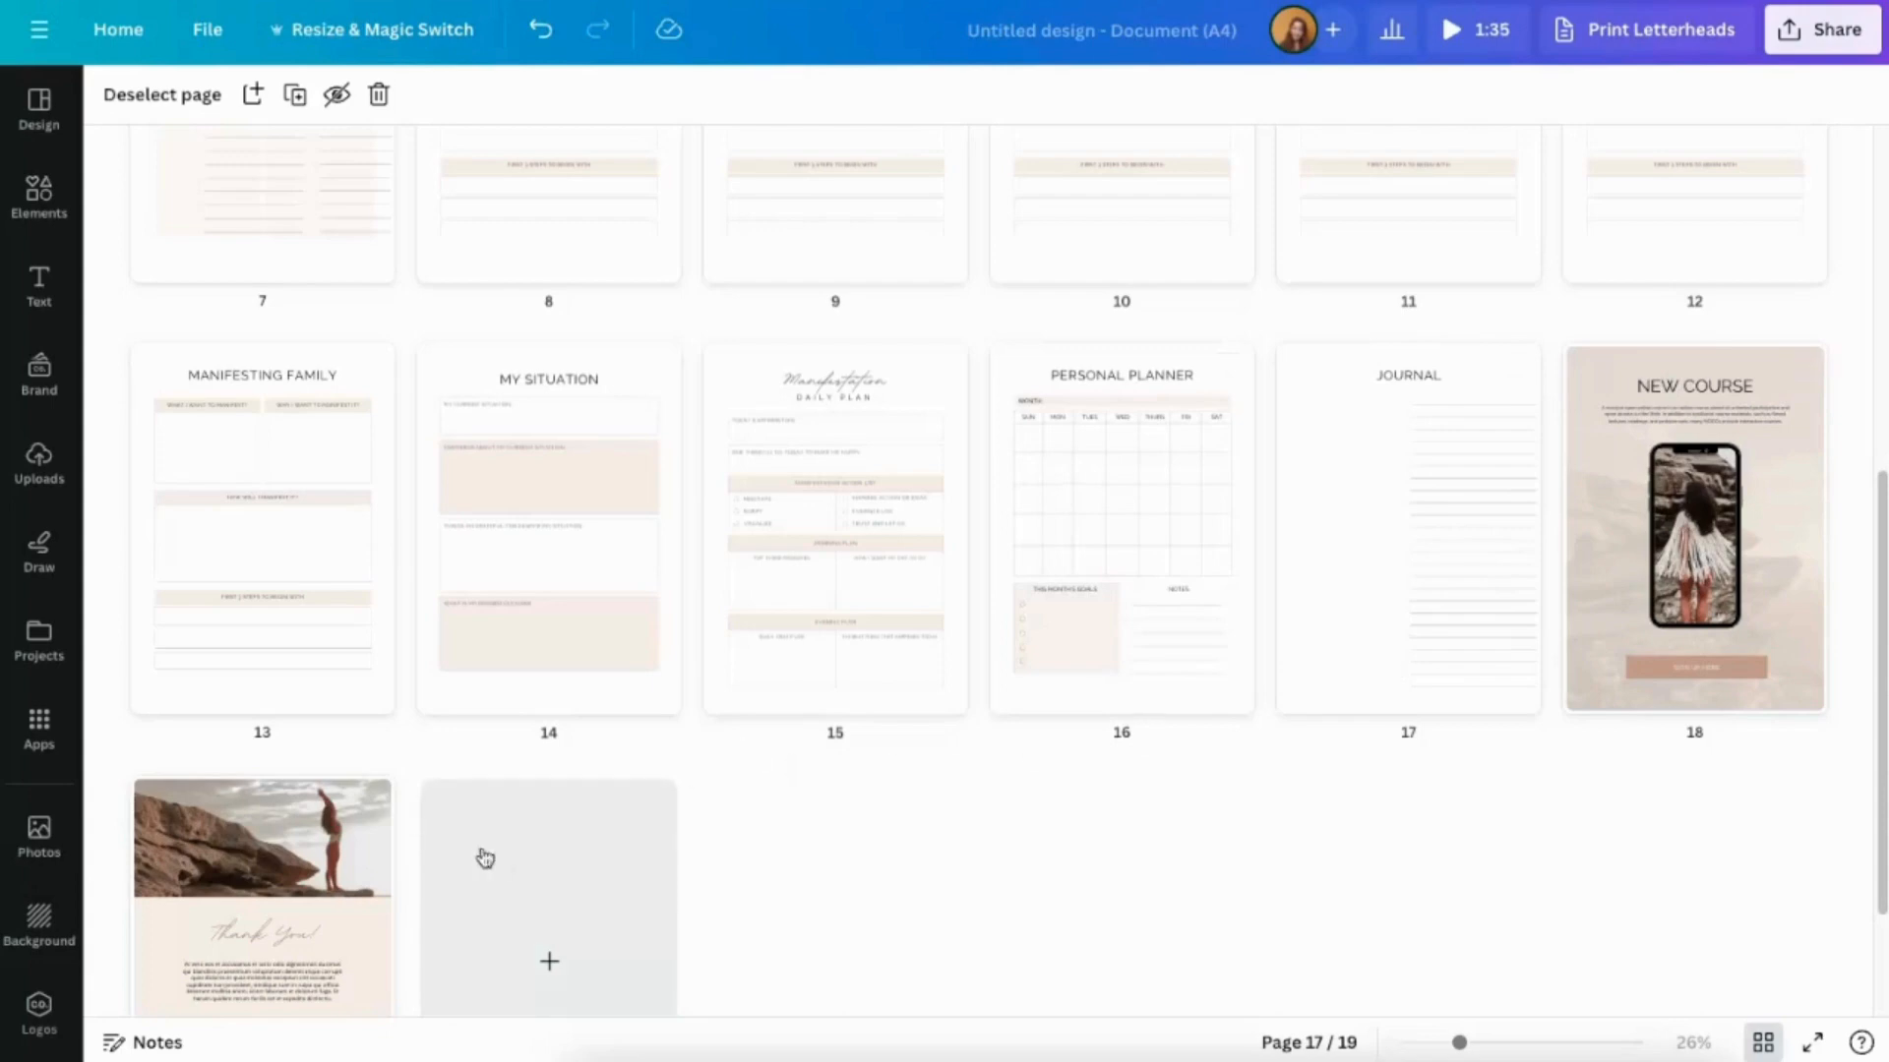
scroll(402, 799, down, 1)
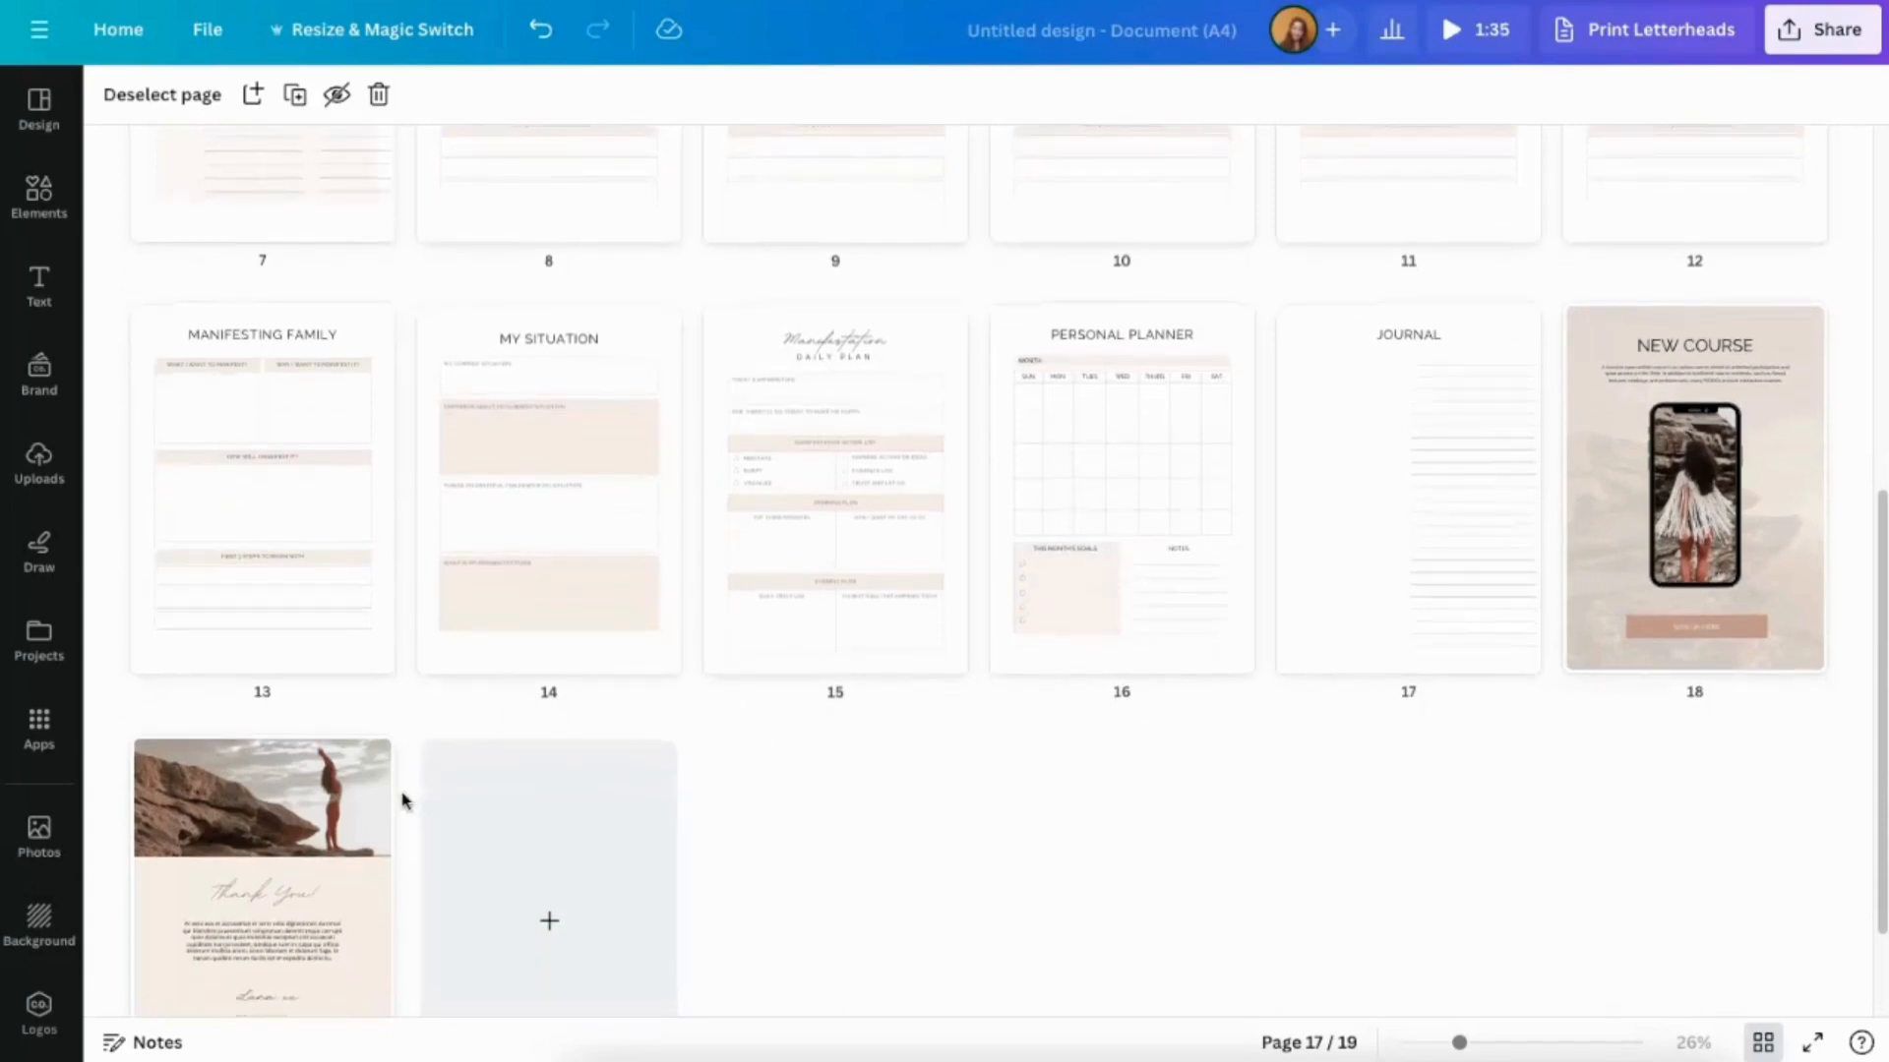
scroll(402, 798, down, 1)
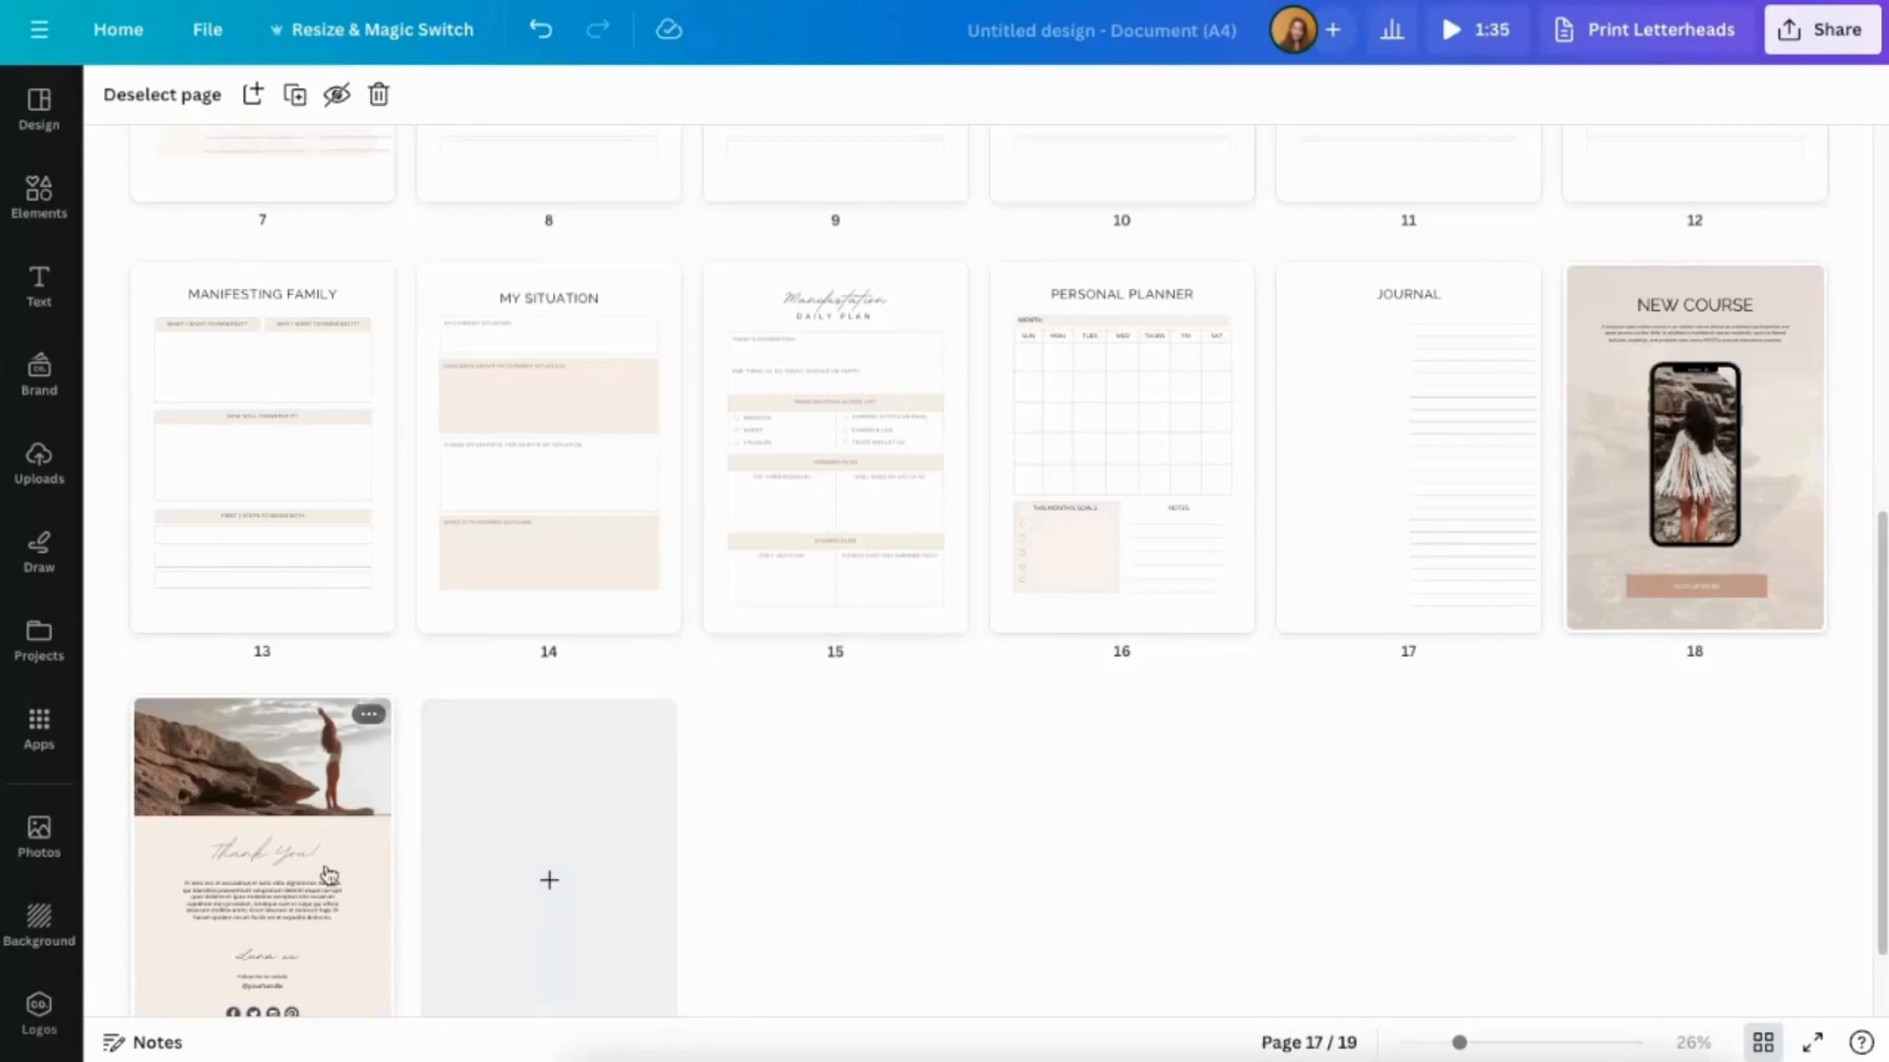
click(283, 884)
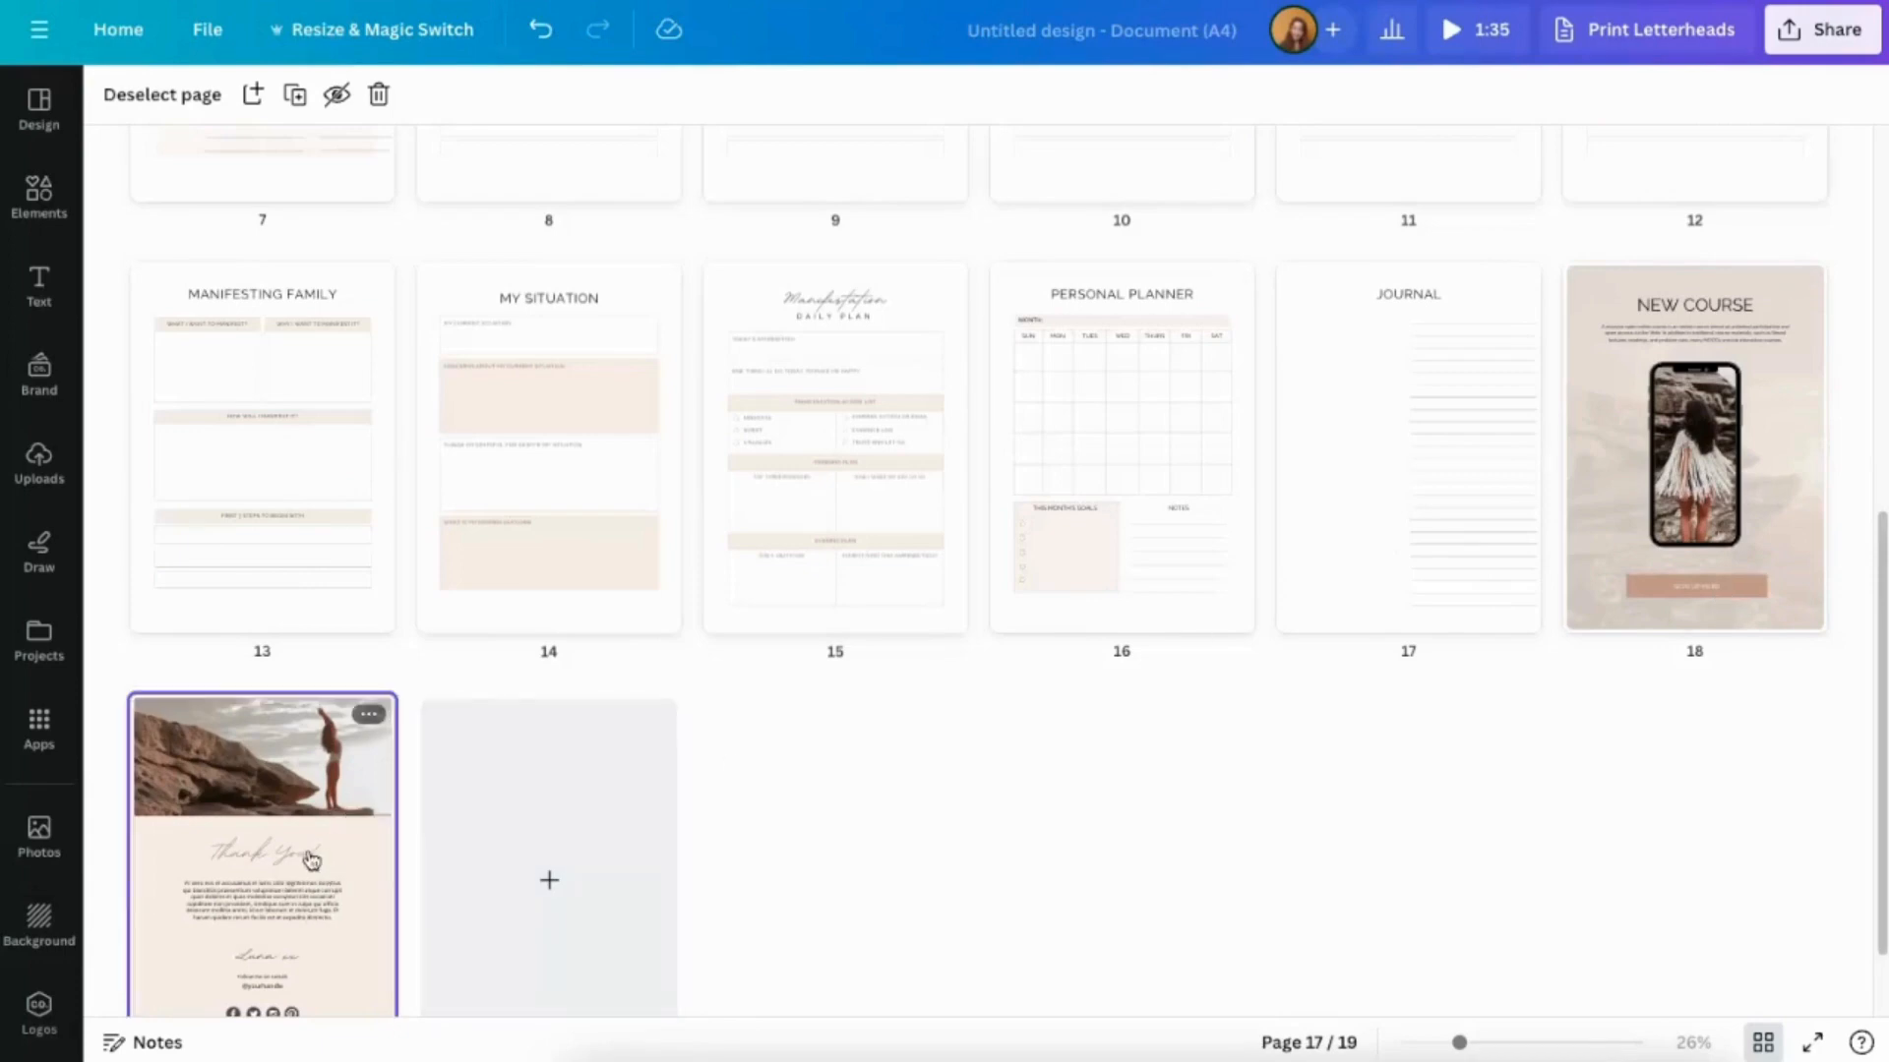
double_click(311, 860)
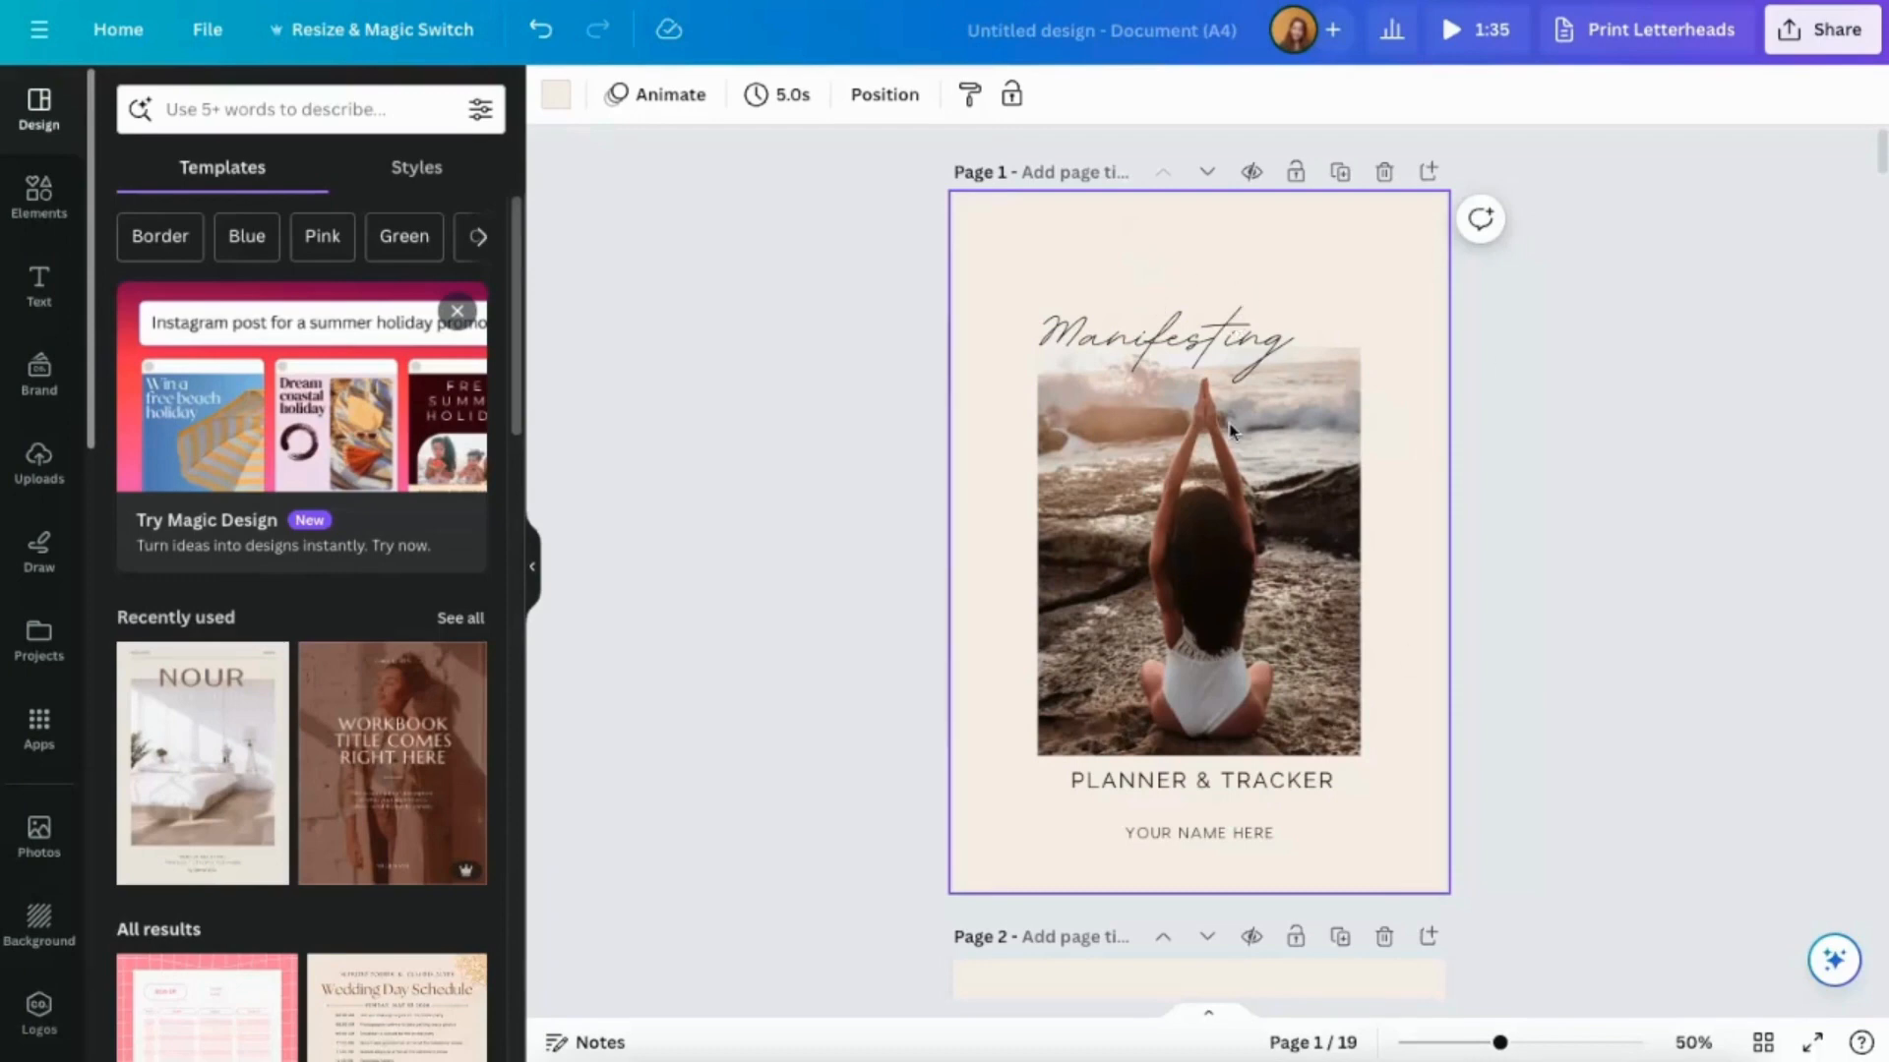
Select the "Manifesting" title text on the cover page and browse the document, recommended, uploaded and popular fonts for it.
click(1202, 345)
double_click(1195, 332)
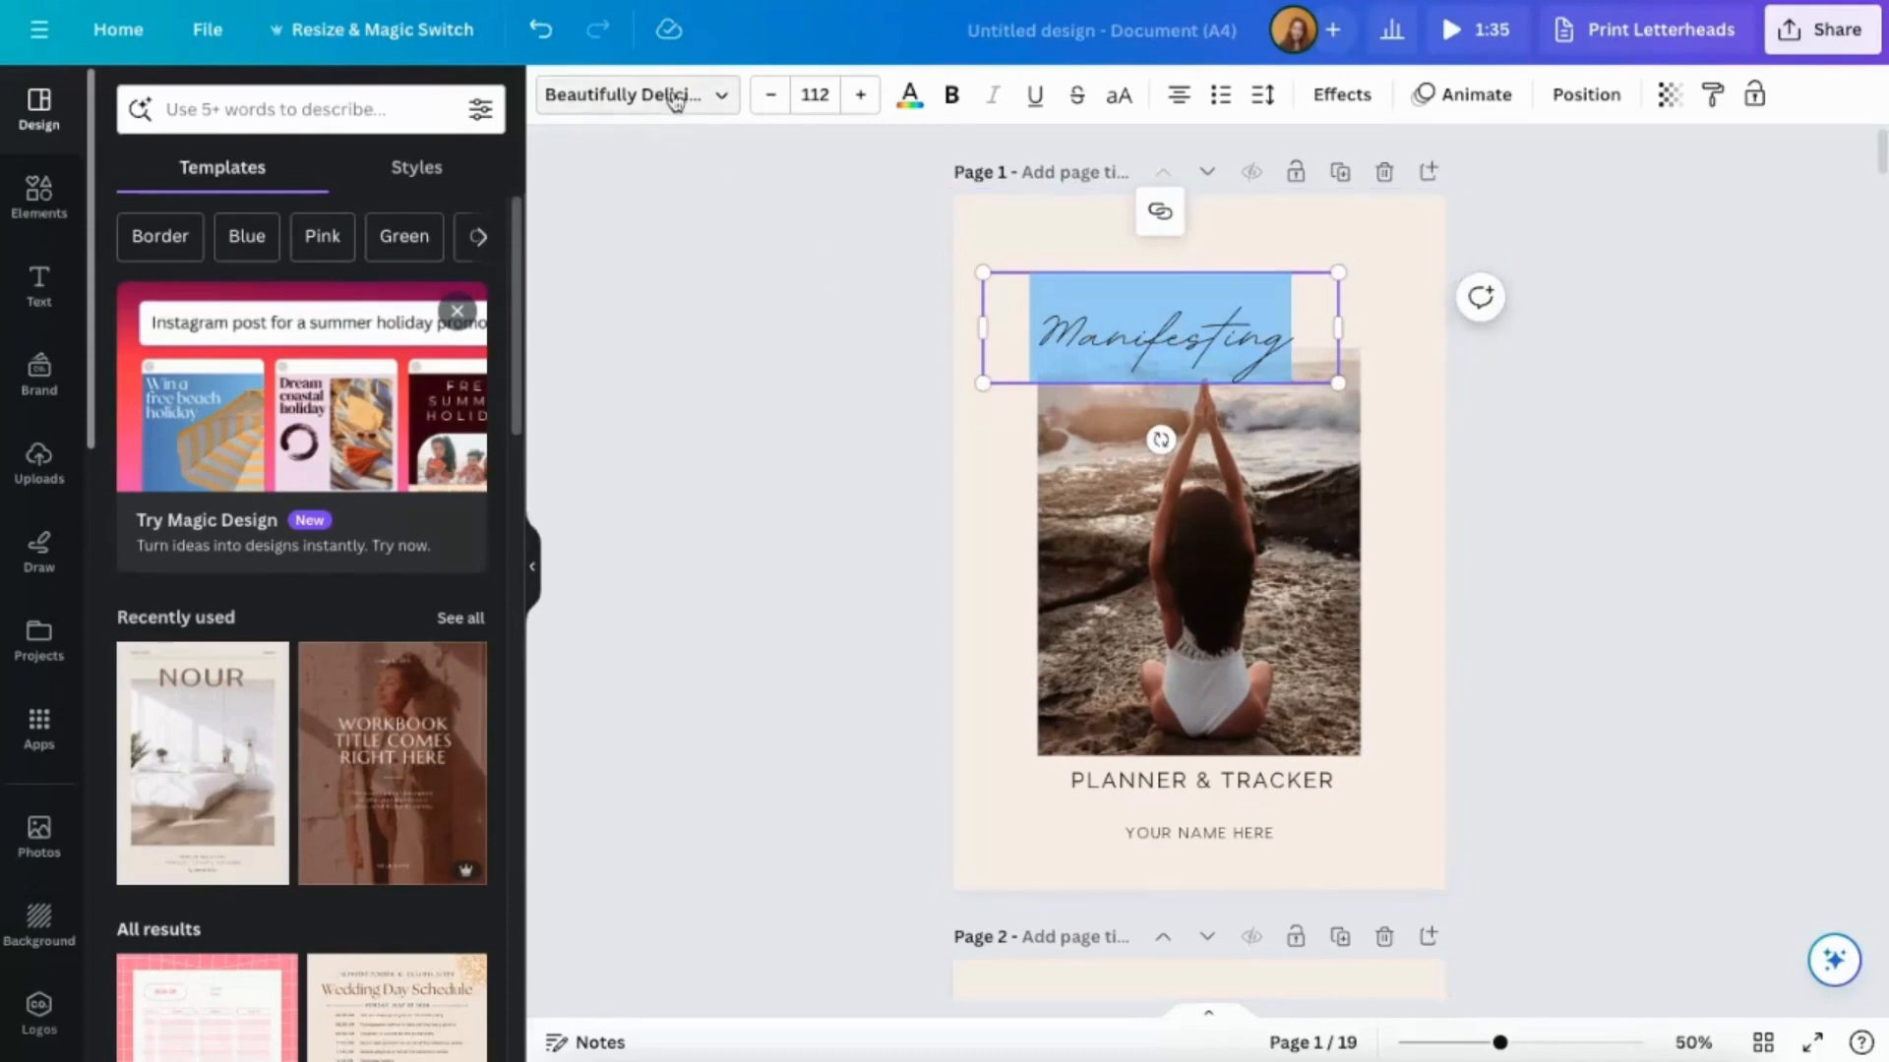
click(710, 99)
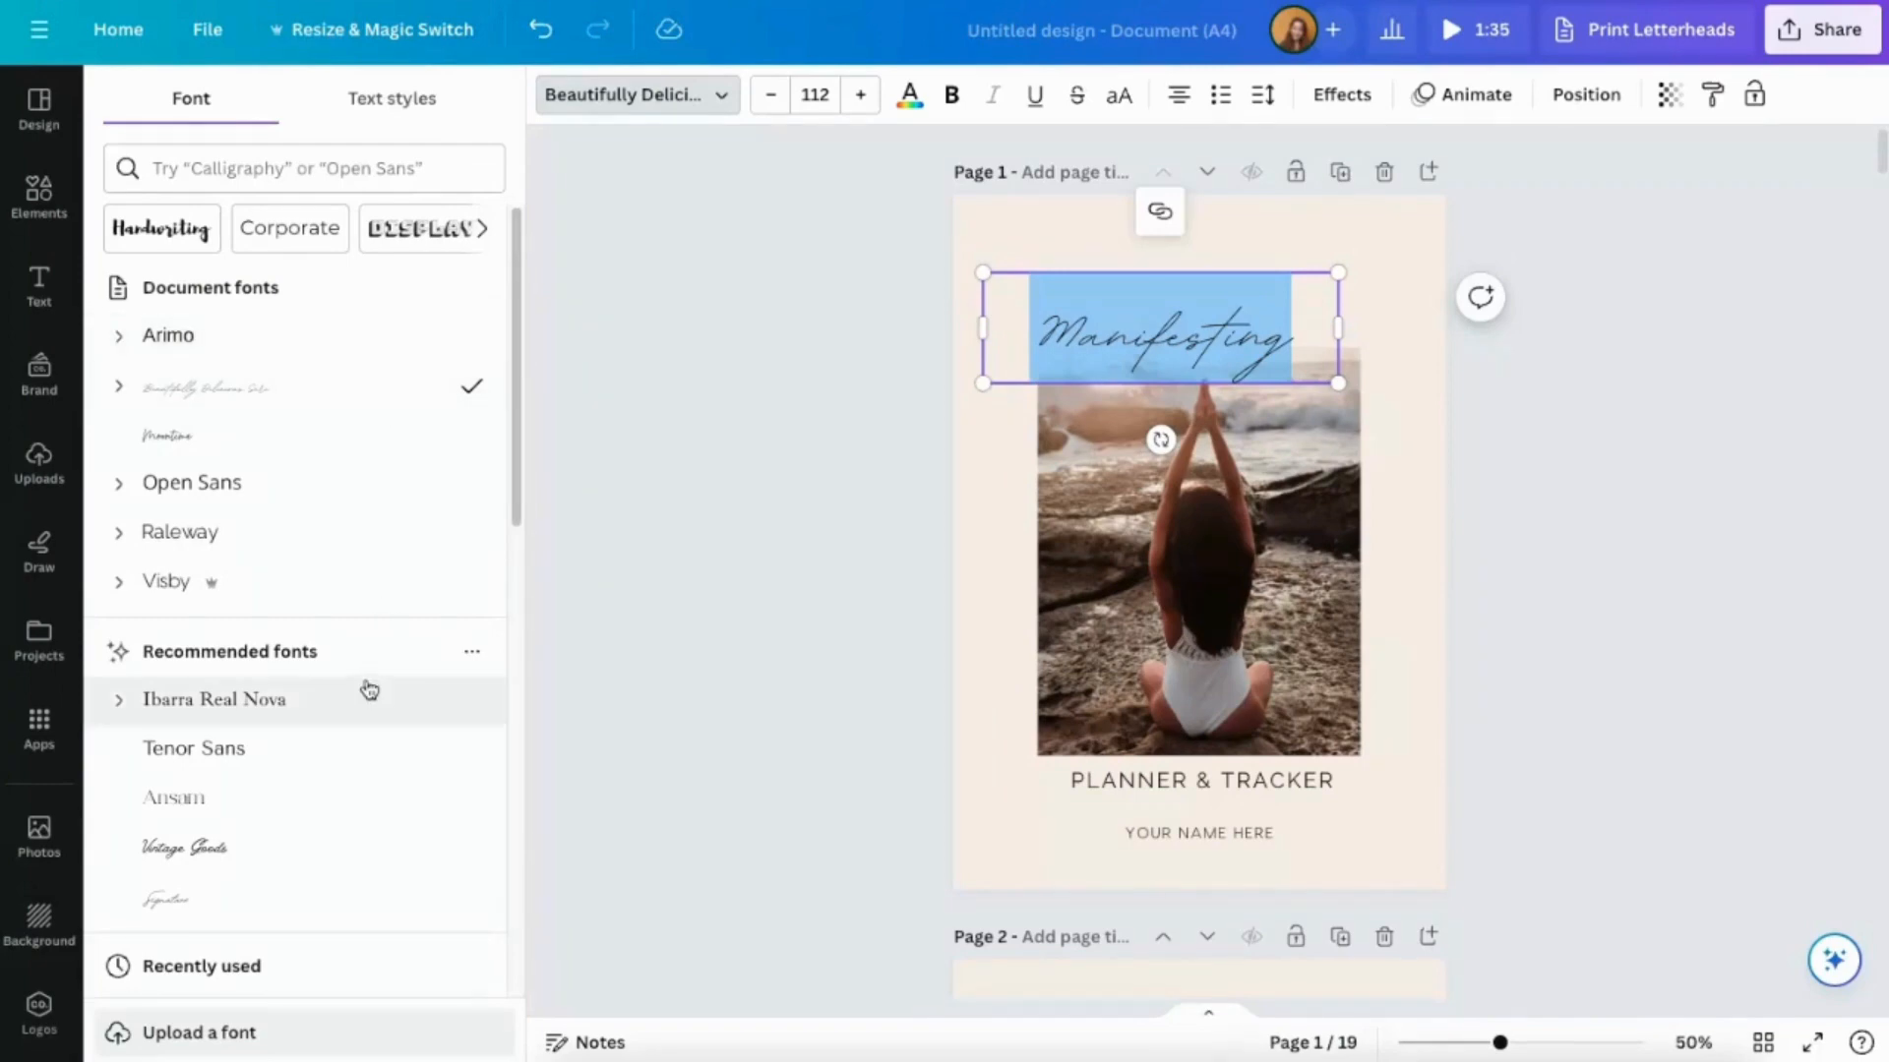
scroll(369, 689, down, 5)
scroll(369, 688, down, 3)
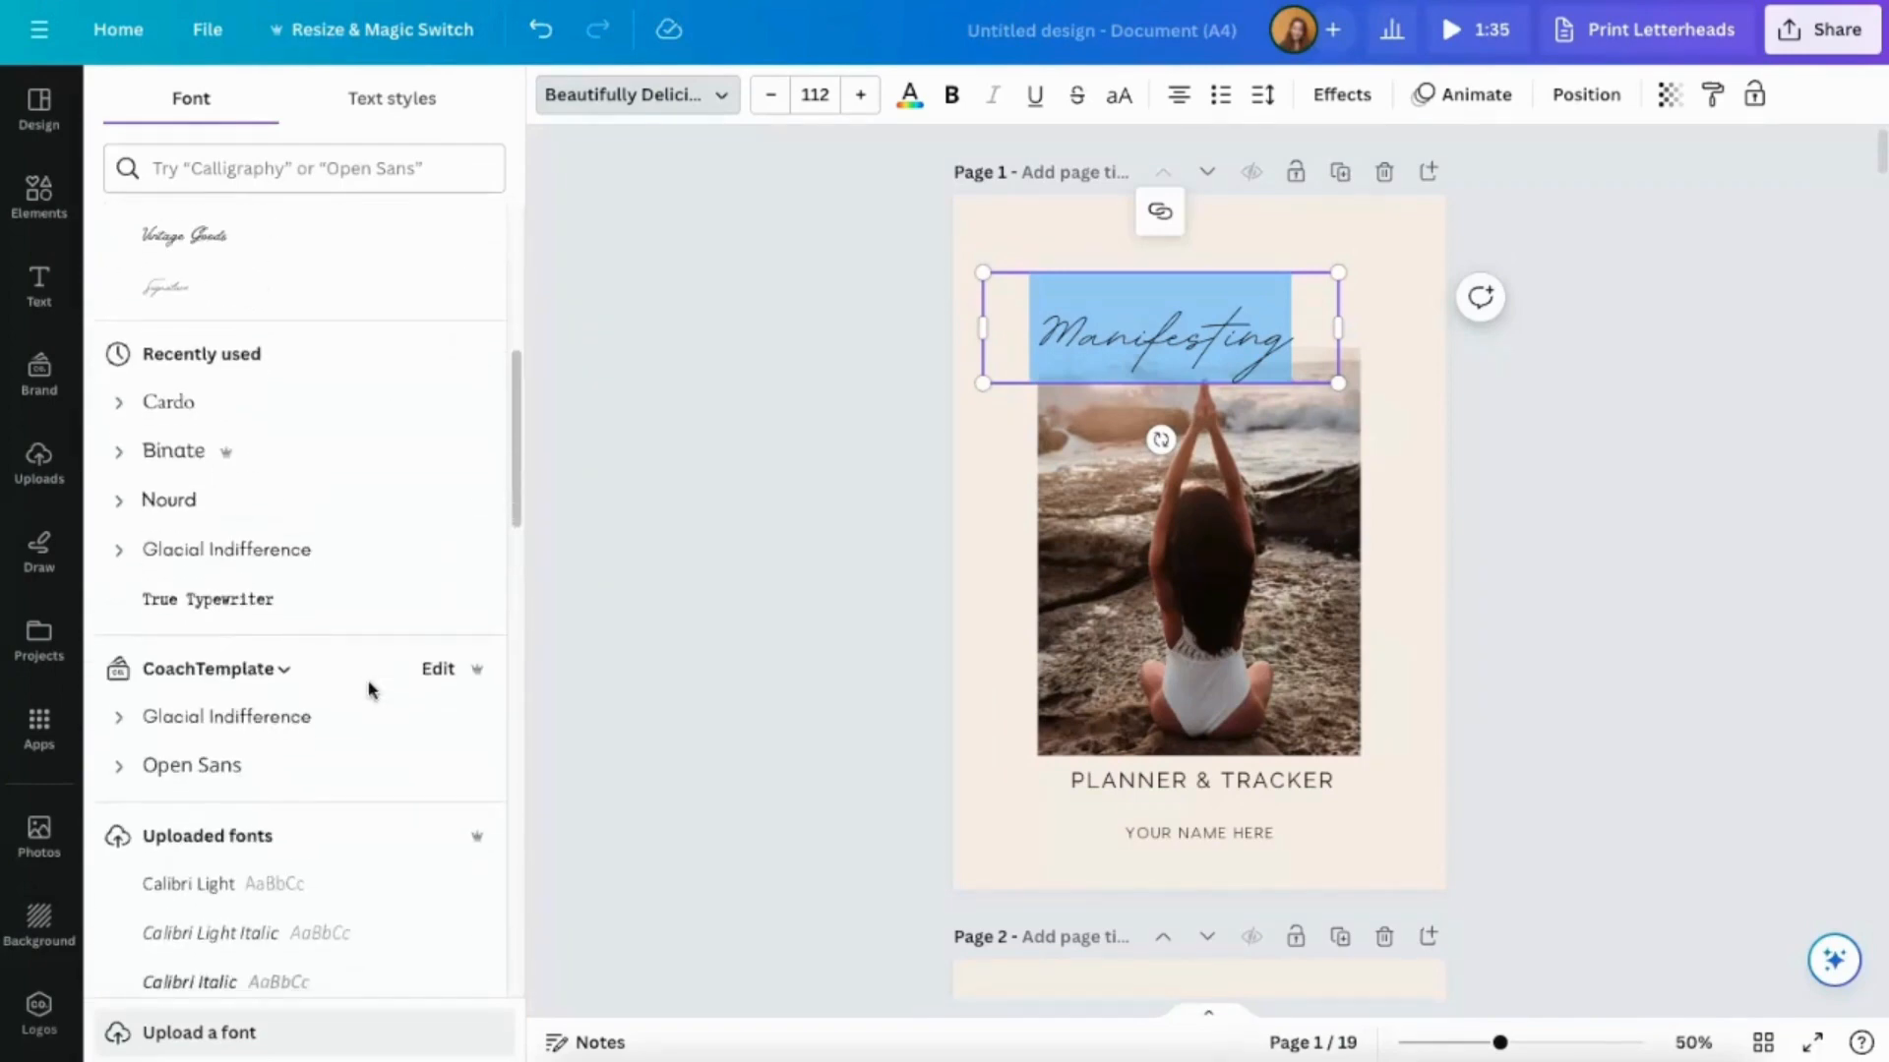
scroll(369, 688, down, 5)
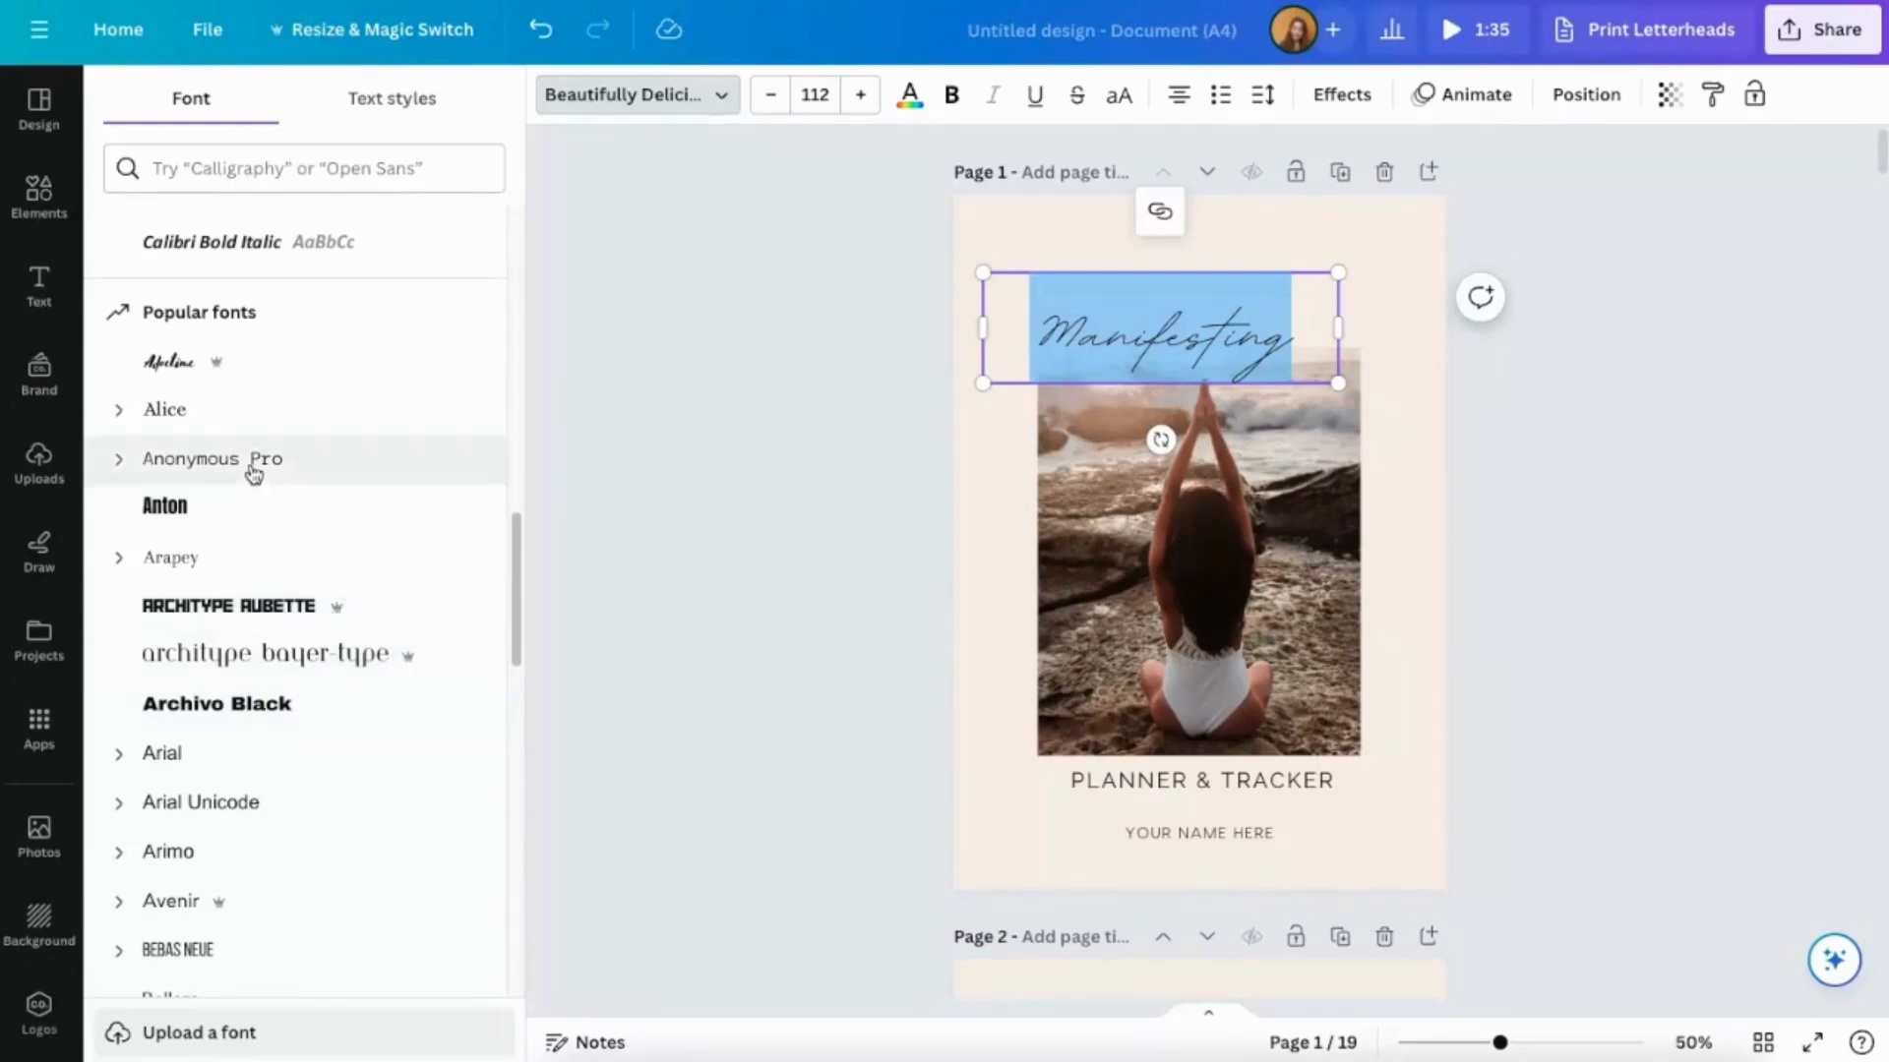
scroll(245, 708, down, 3)
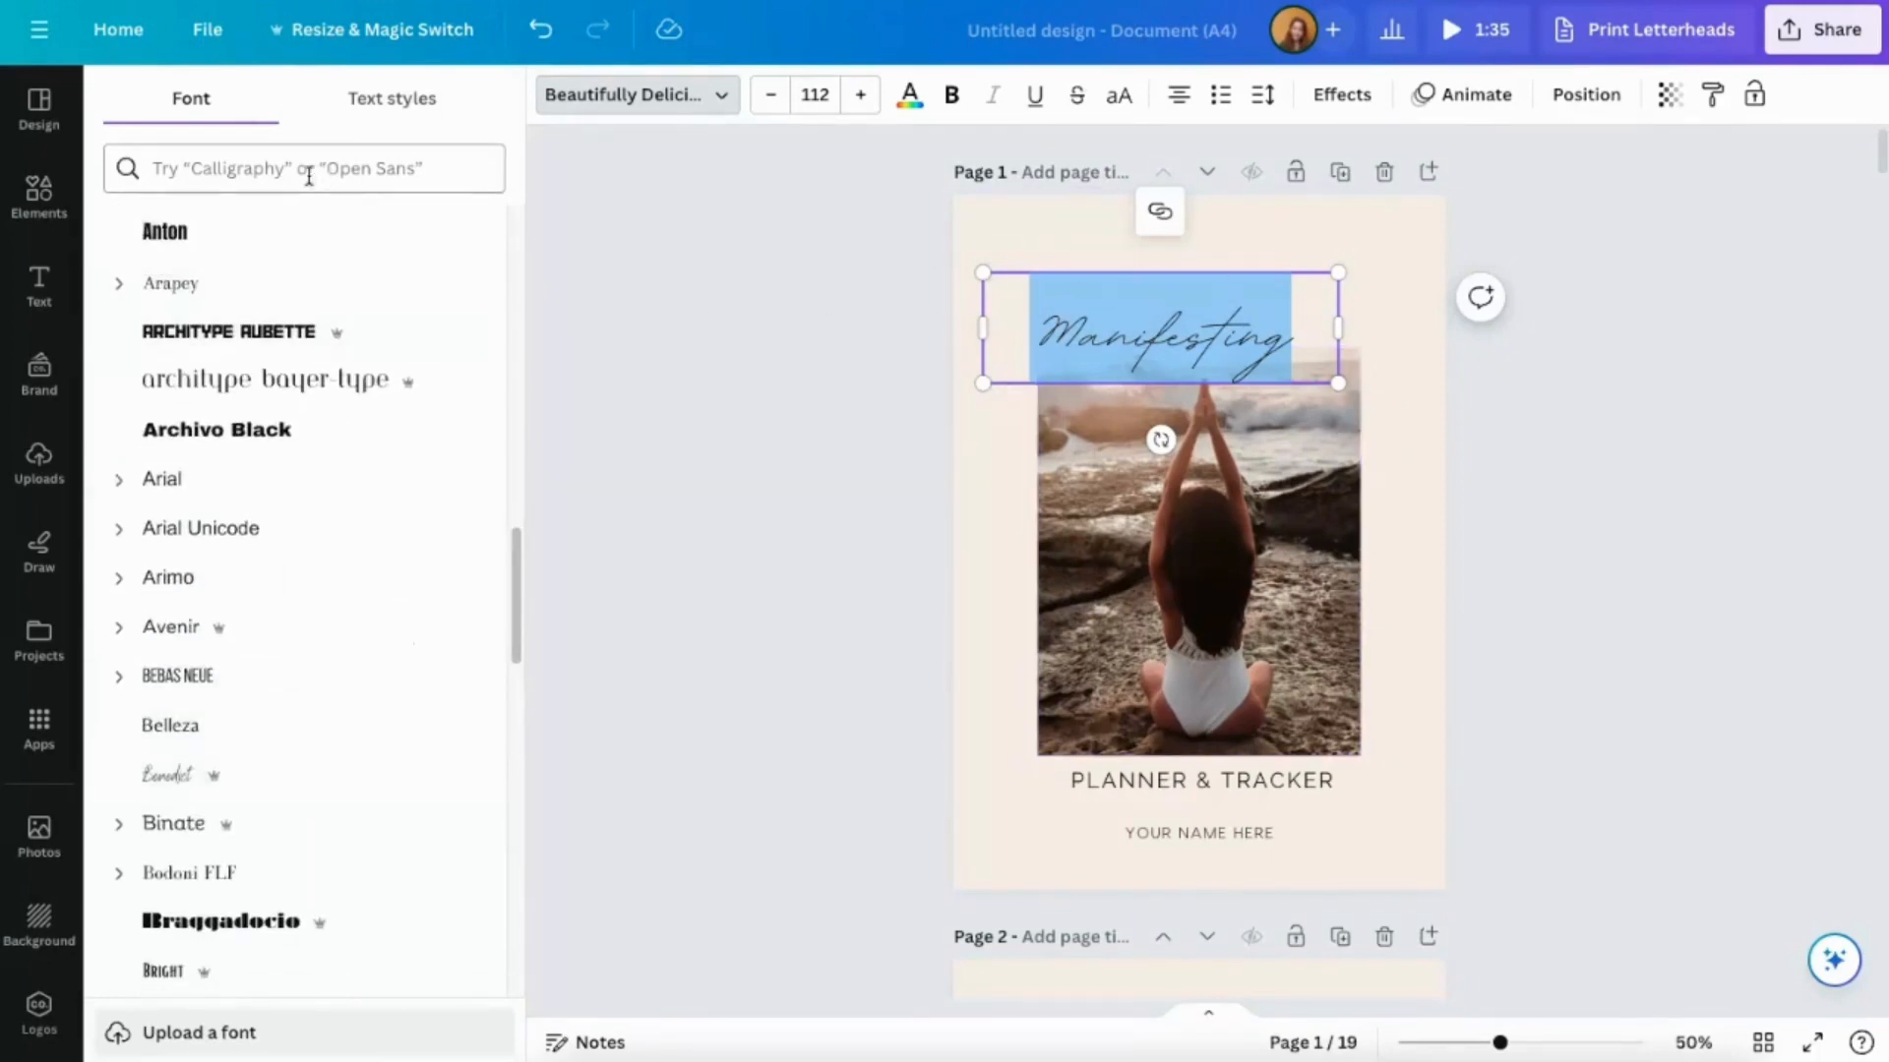
Search the fonts for "calligraphy" and try Burgues Script, Jimmy Script and Slight on the cover's "Manifesting" title.
click(160, 169)
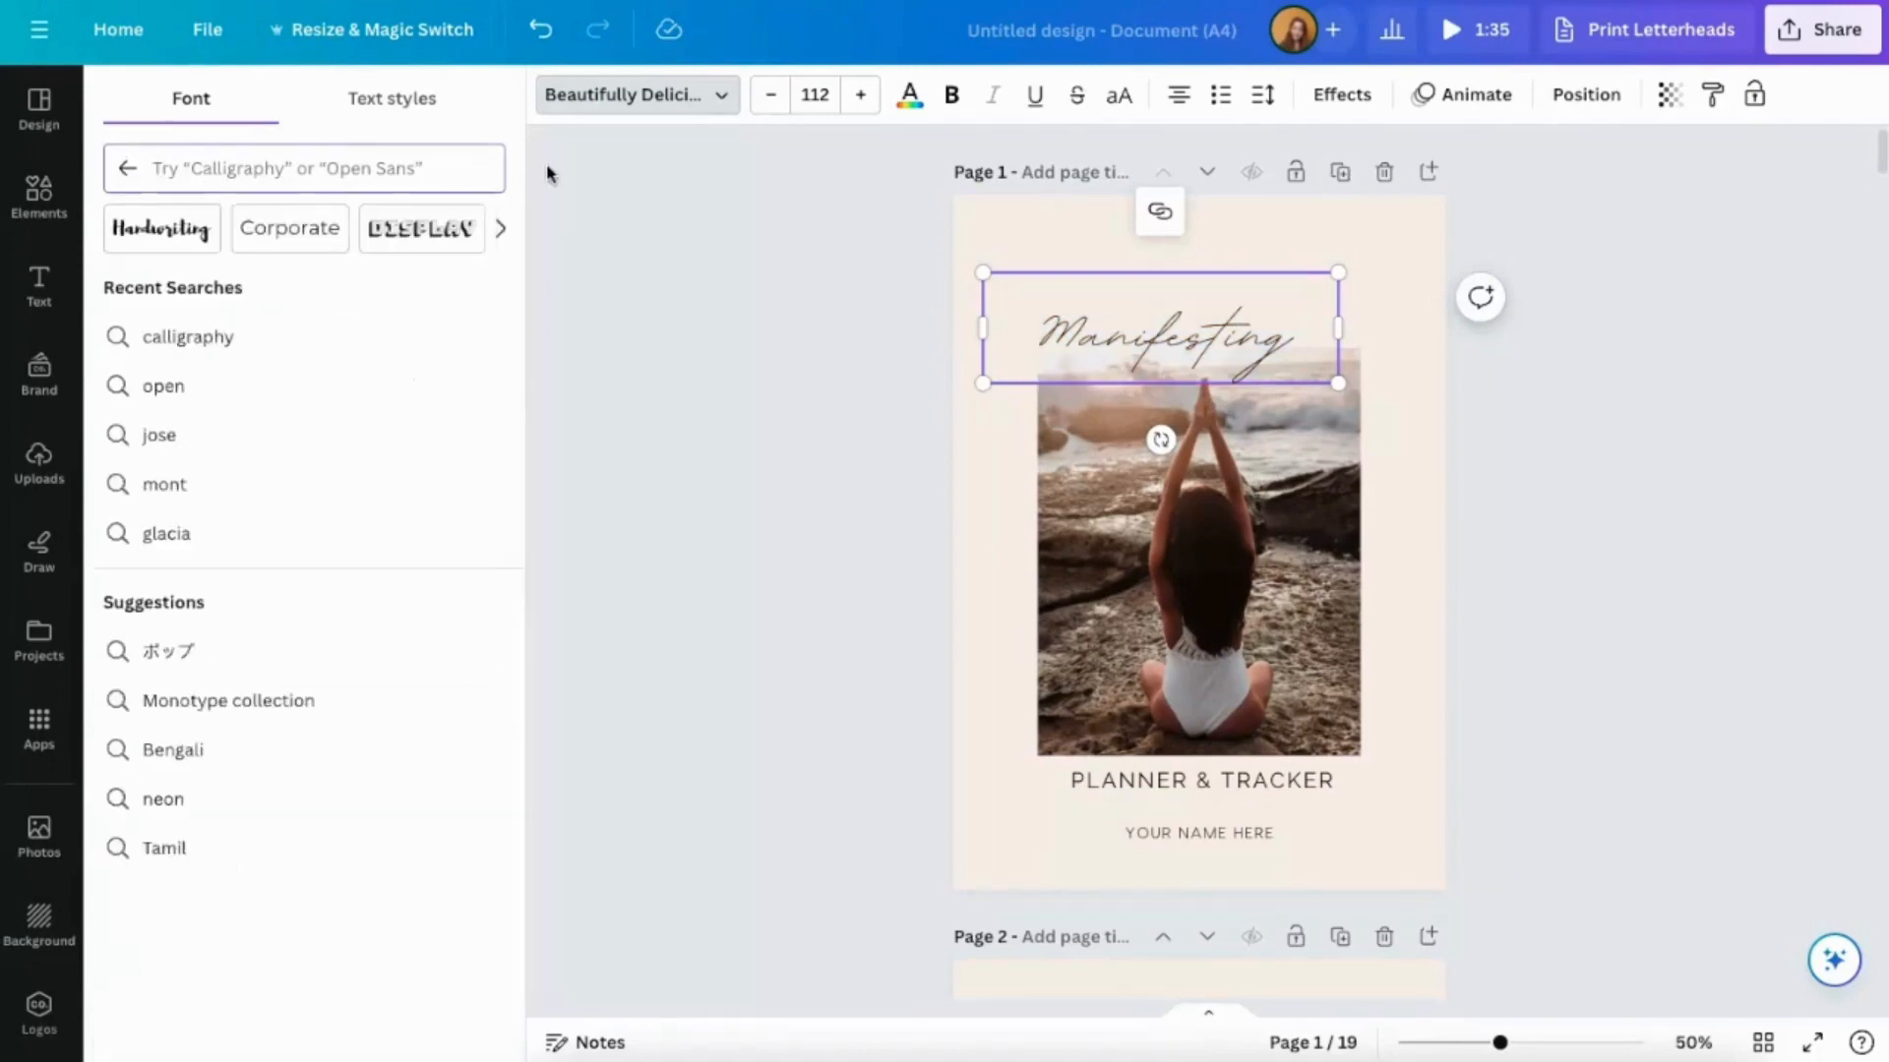
text(call)
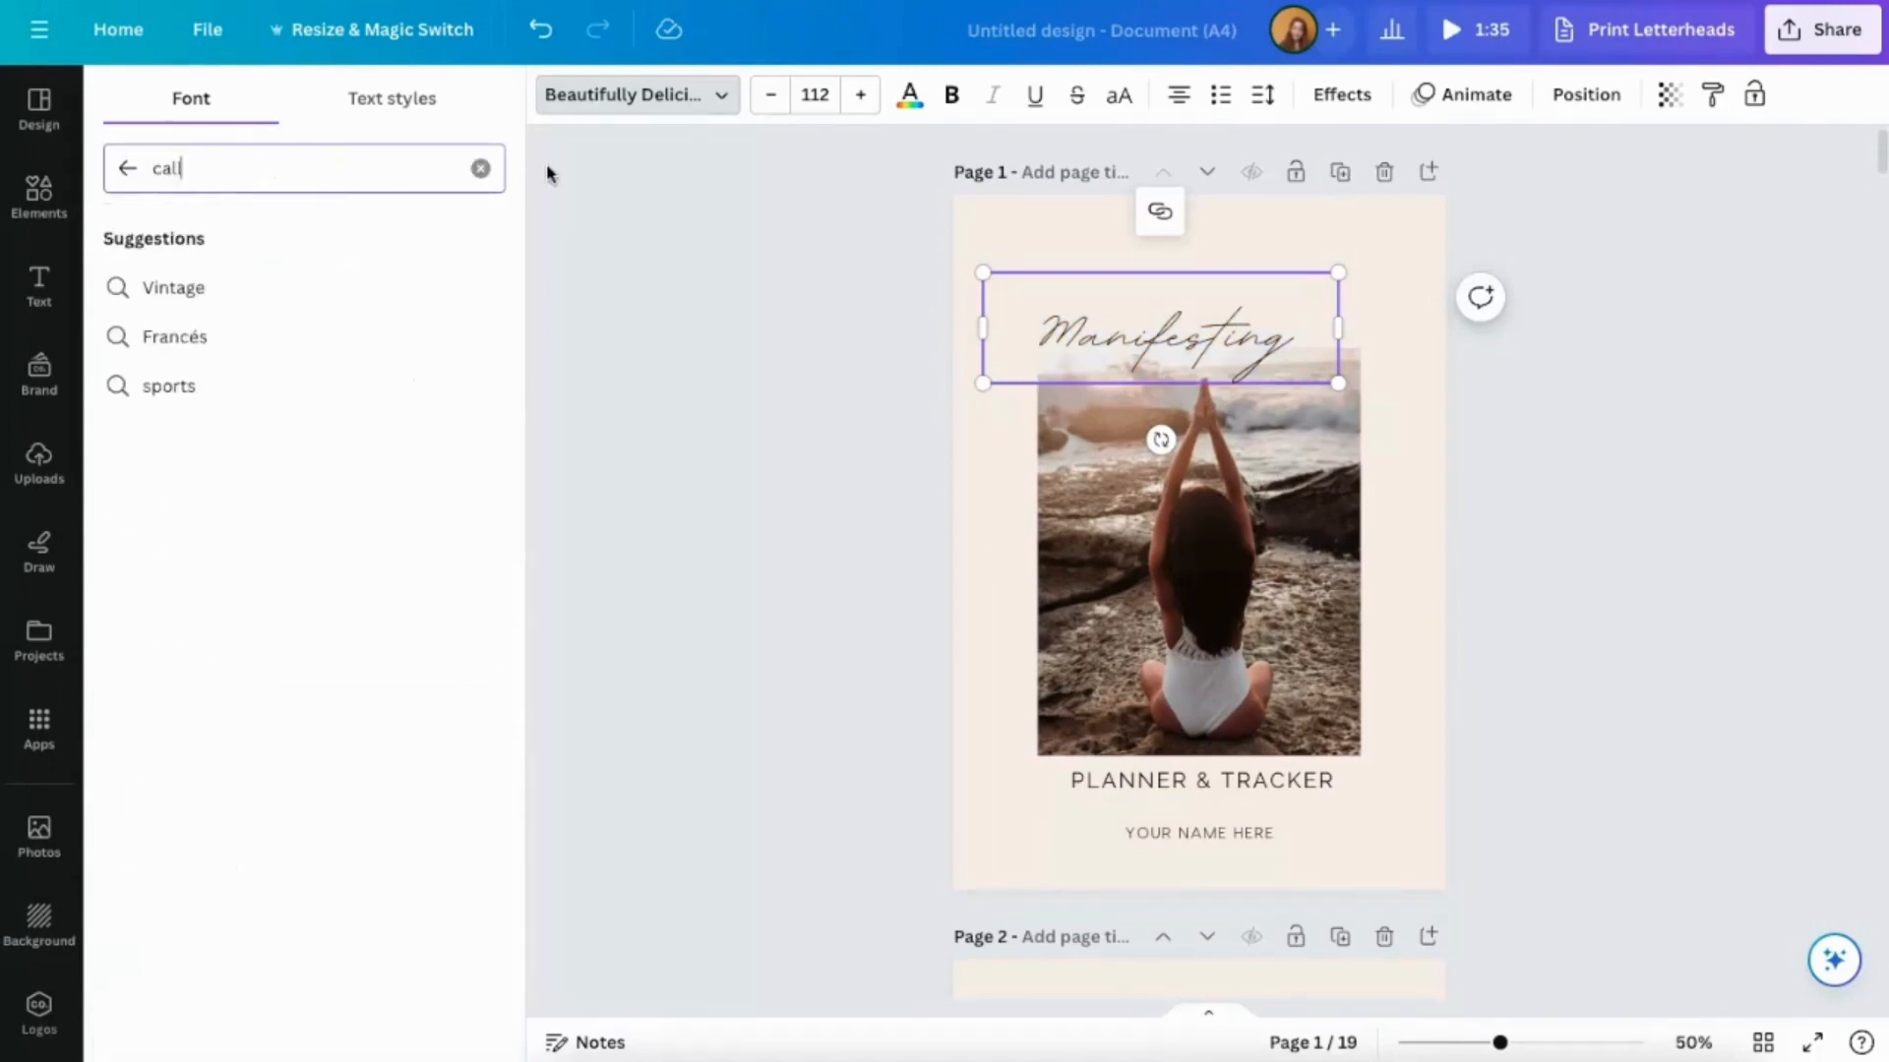
text(igraphy)
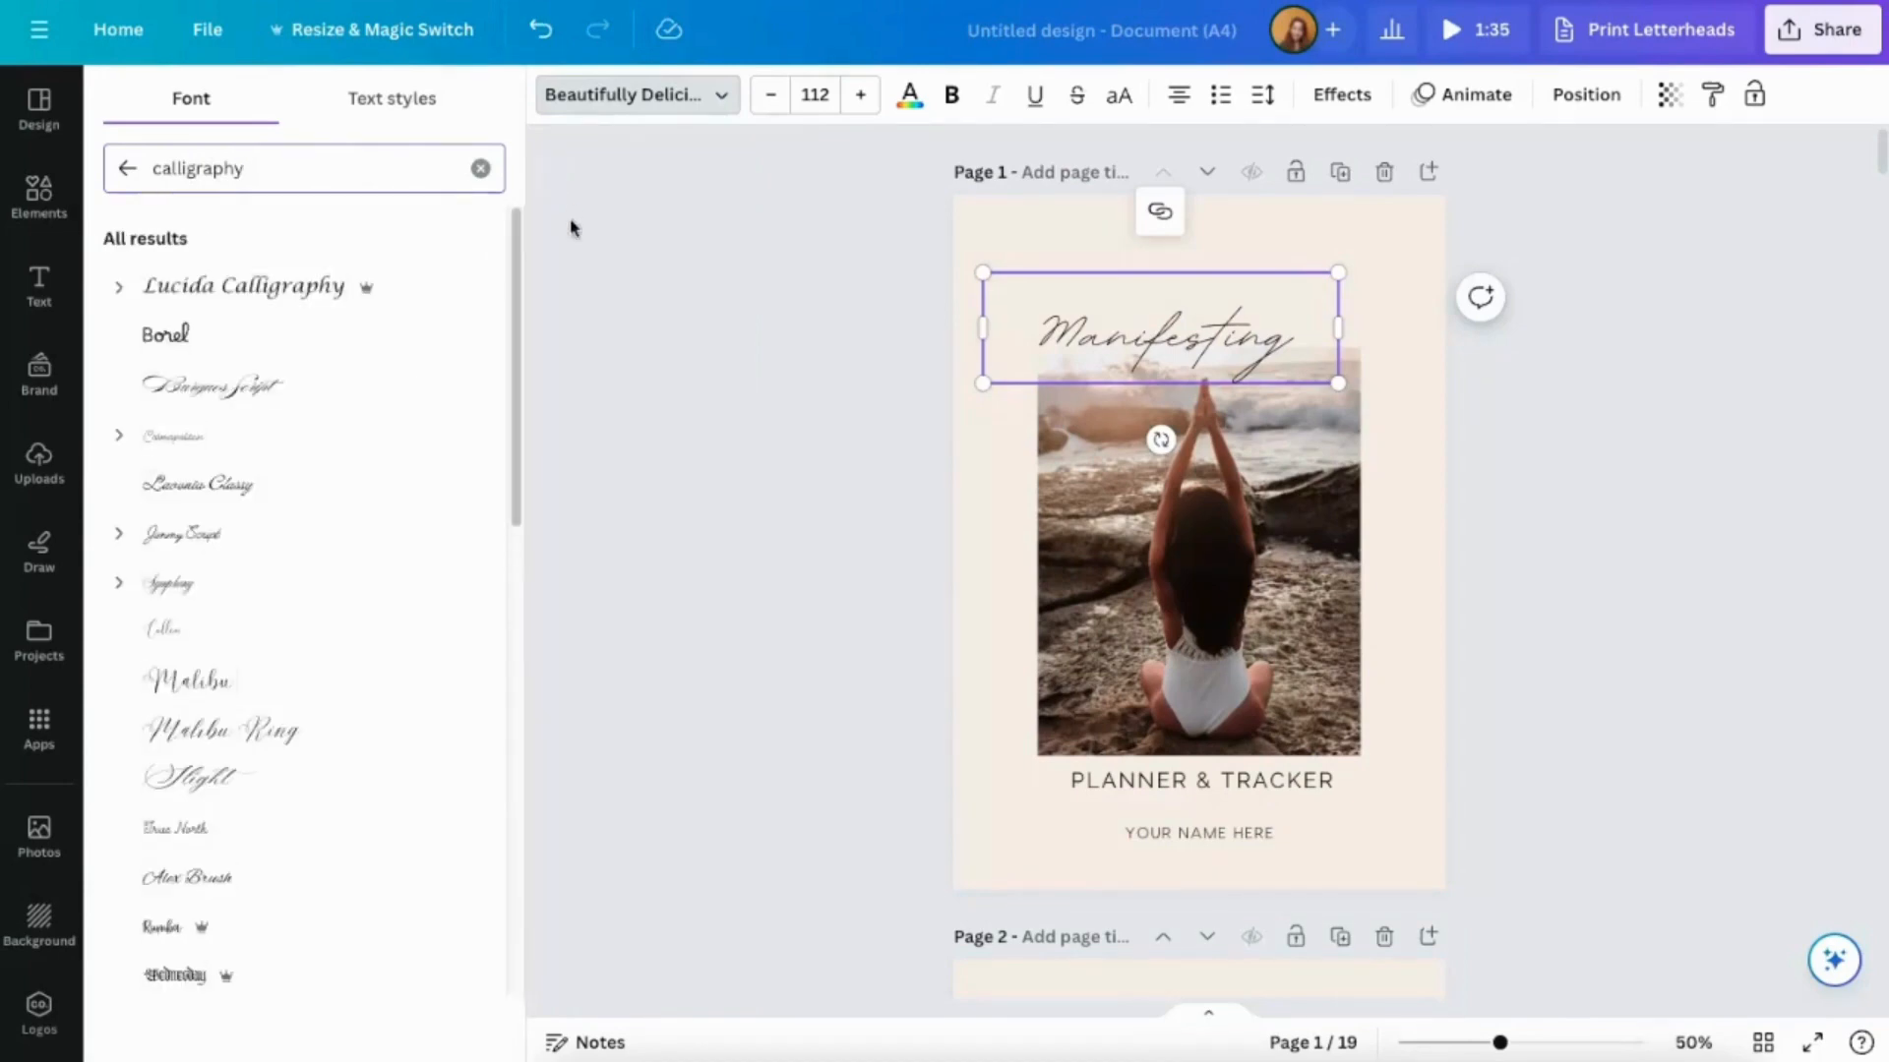
click(259, 390)
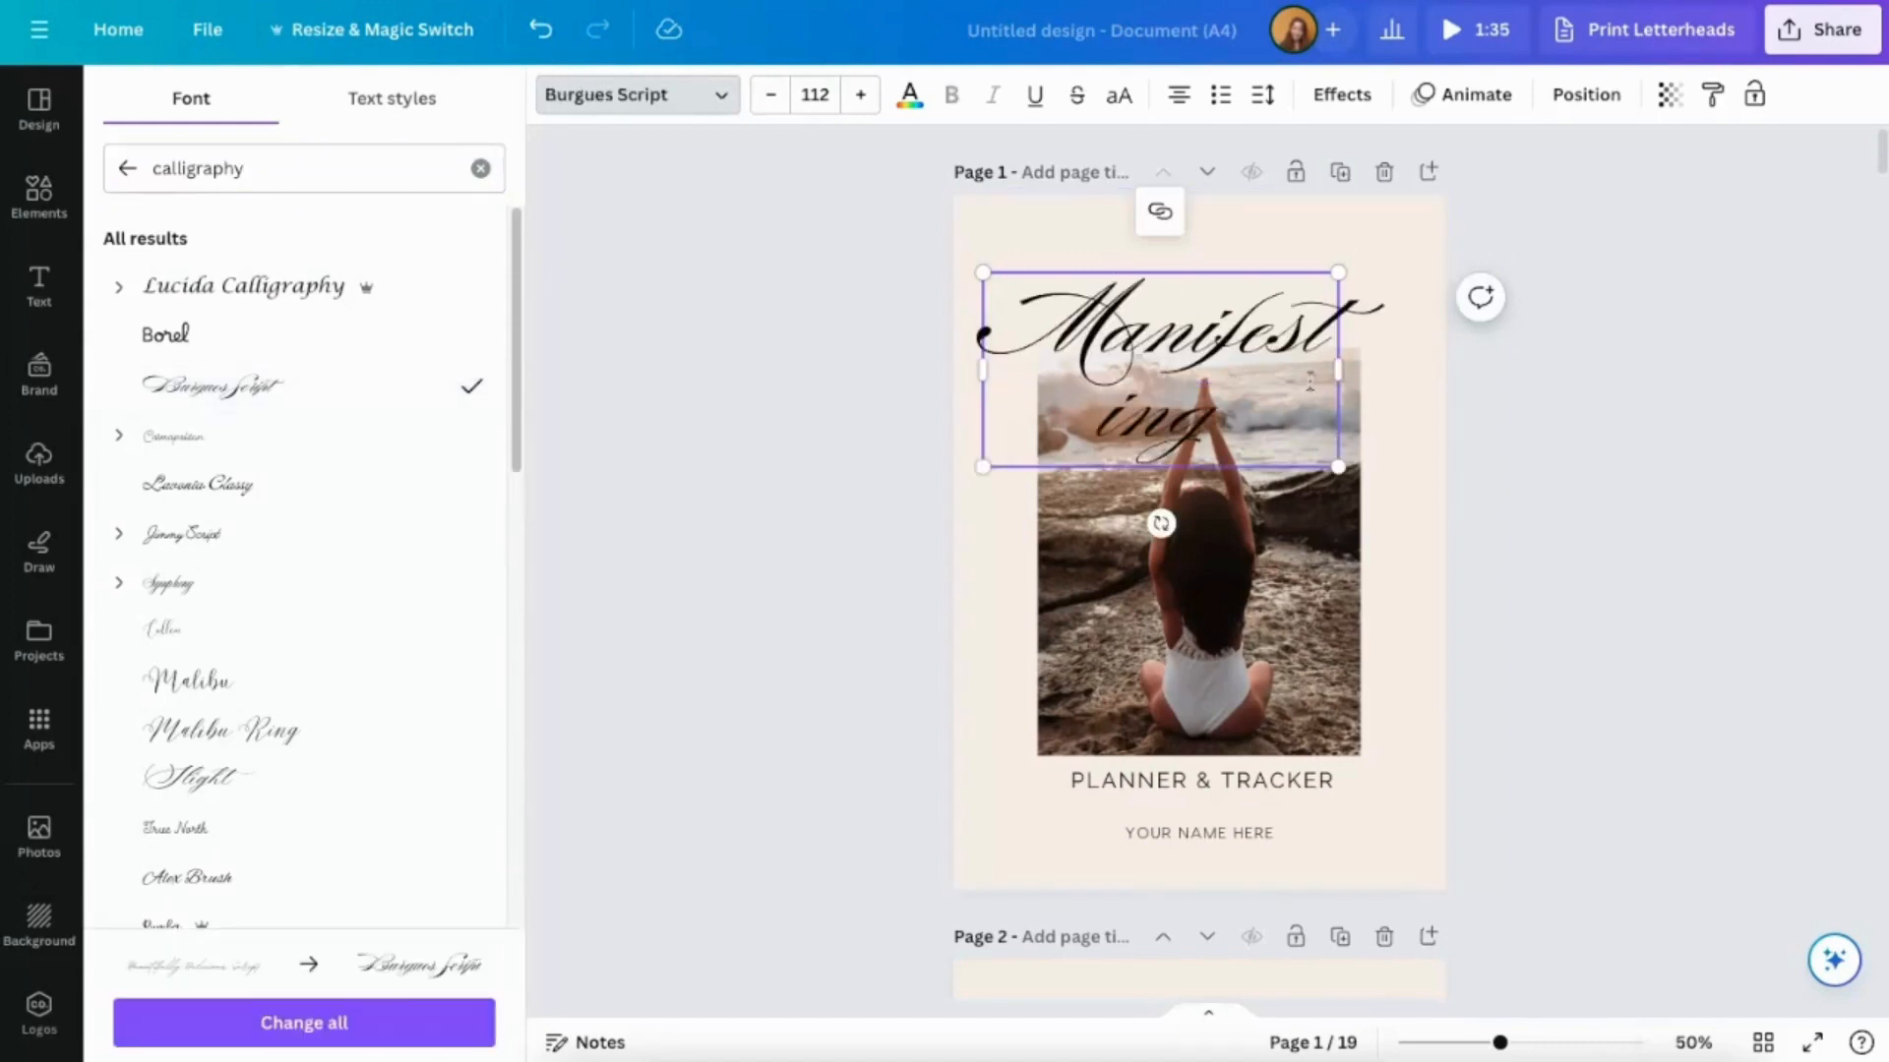
click(254, 640)
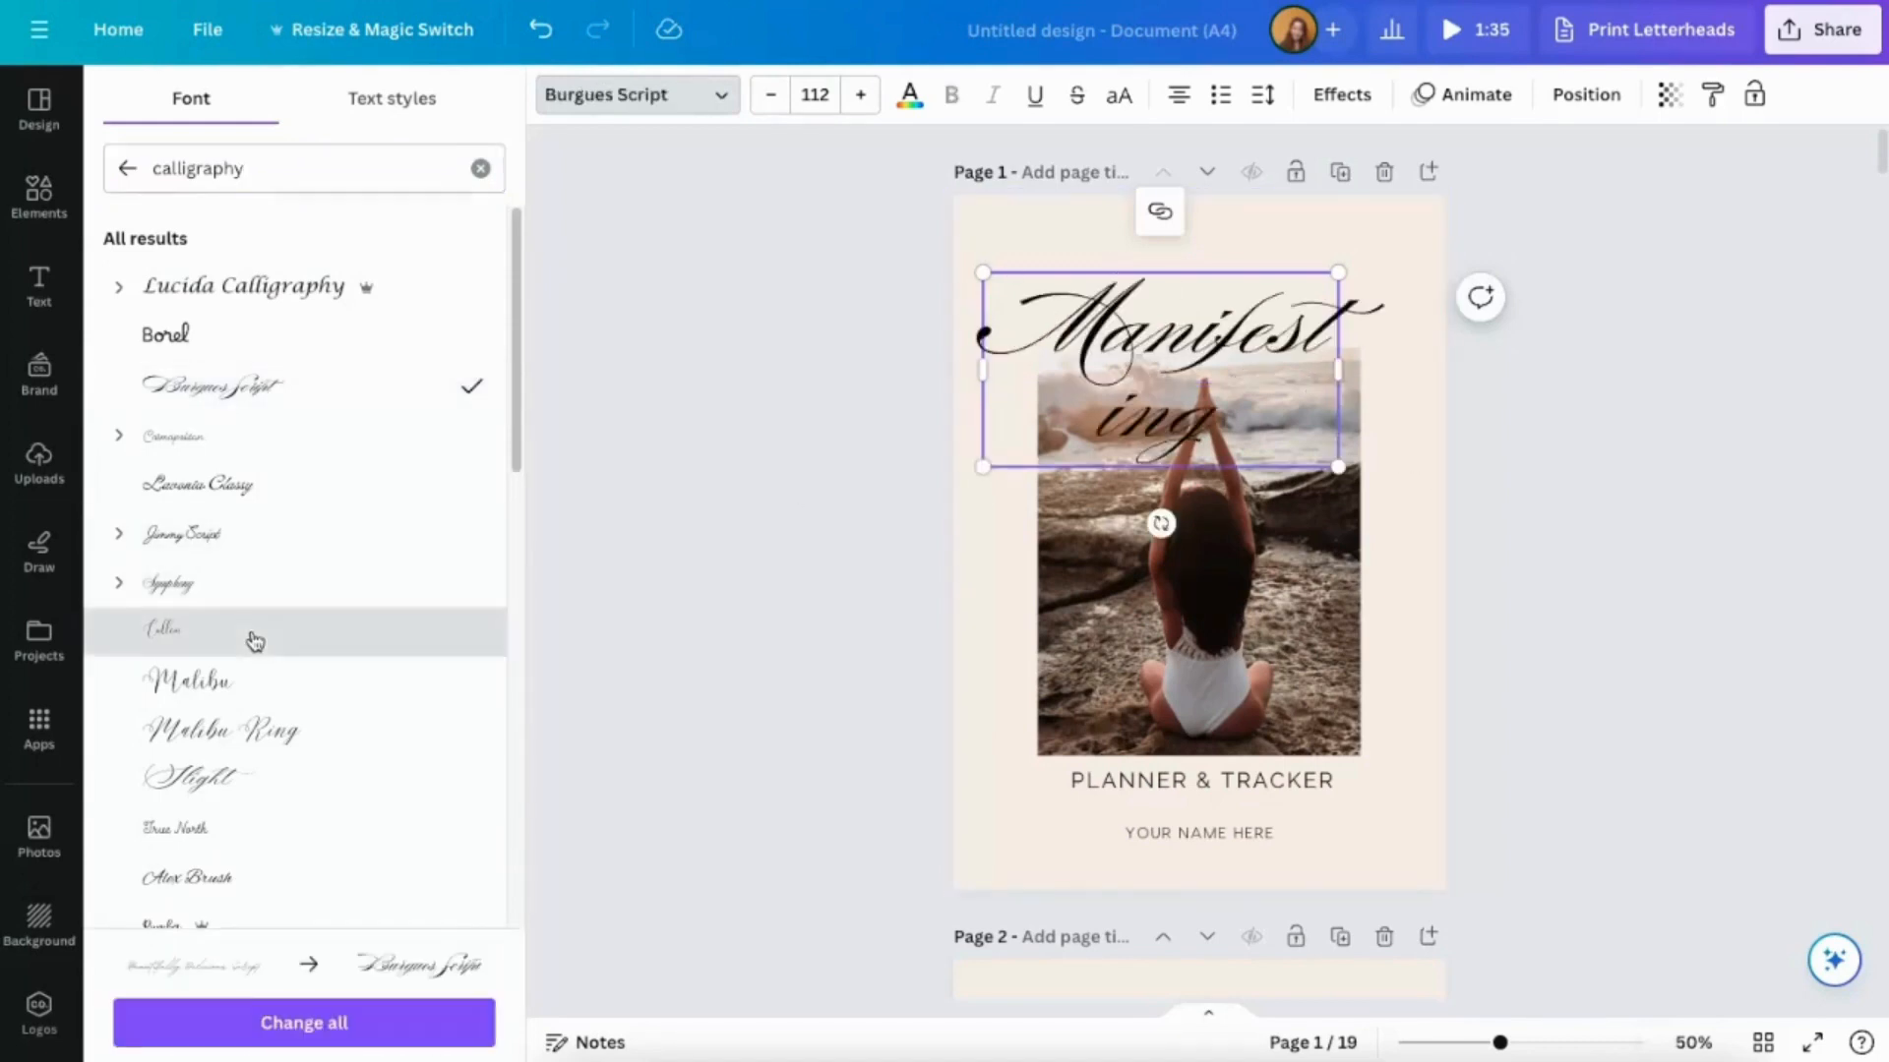
click(212, 547)
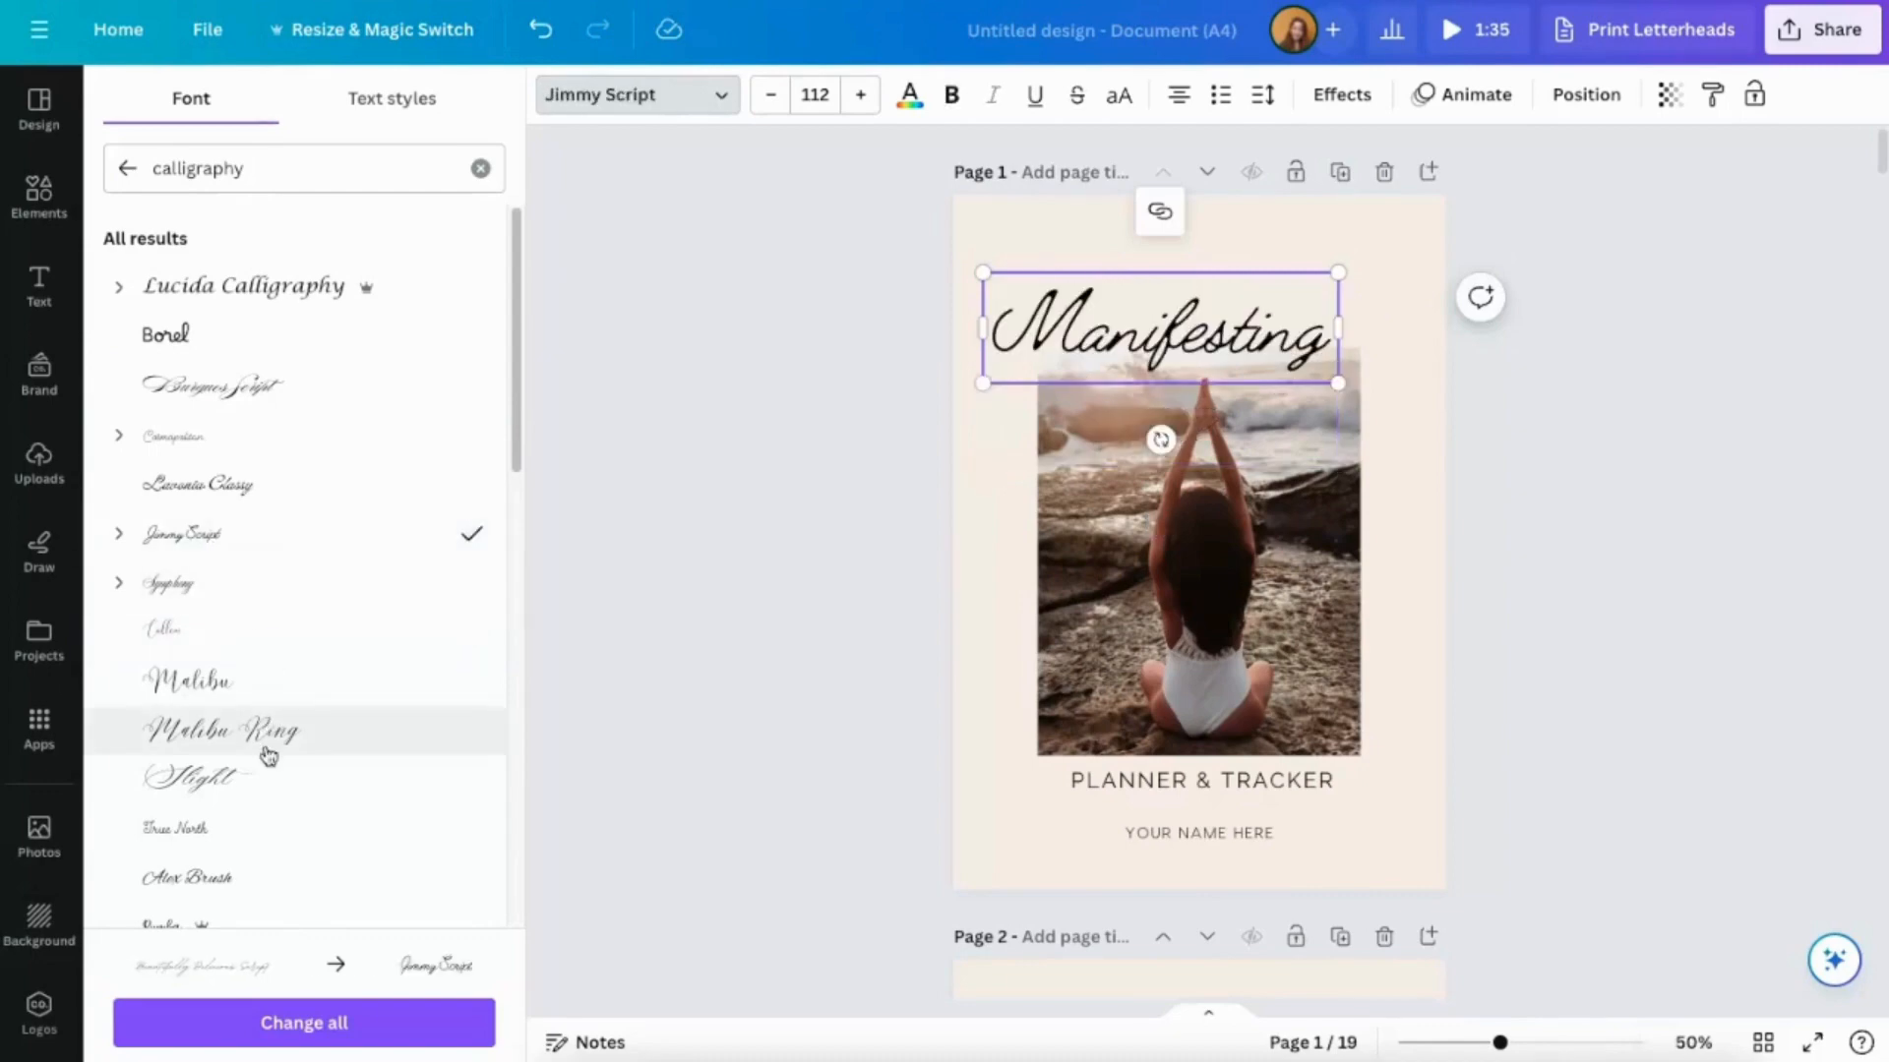
scroll(299, 624, down, 1)
scroll(299, 623, down, 1)
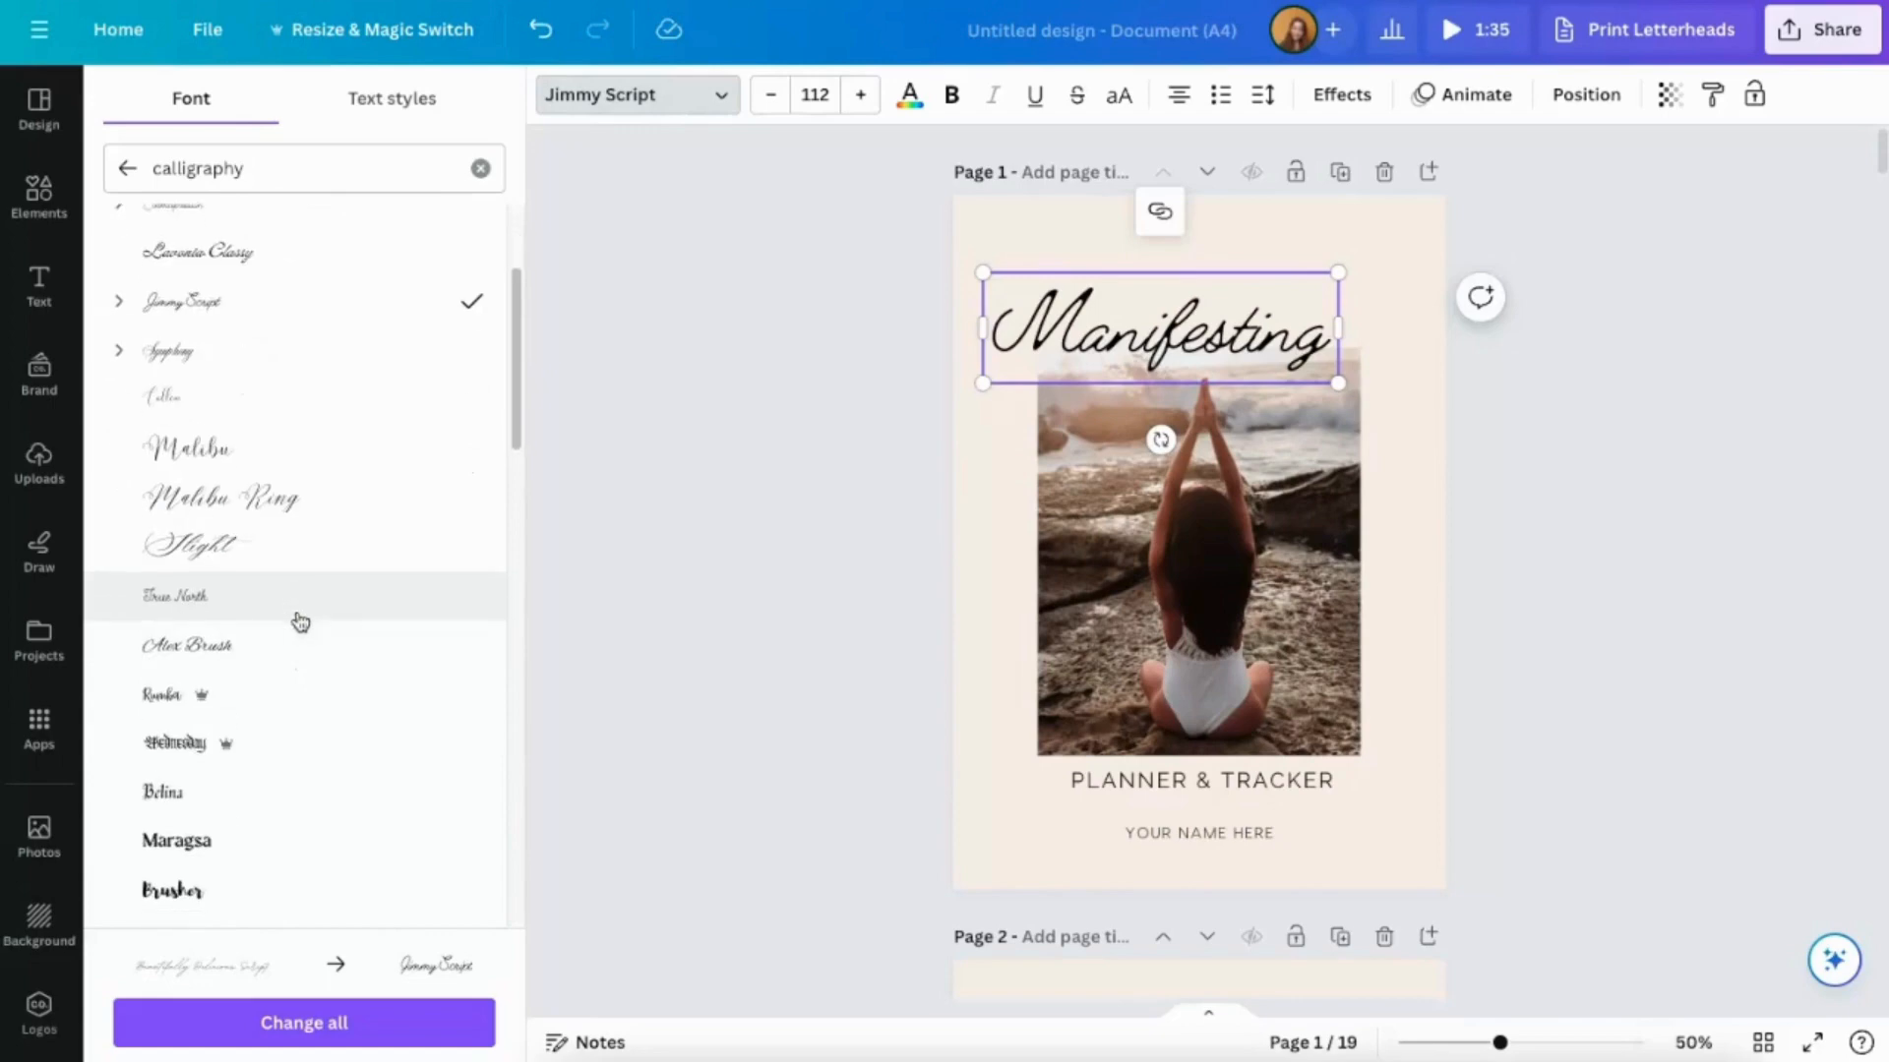
click(220, 540)
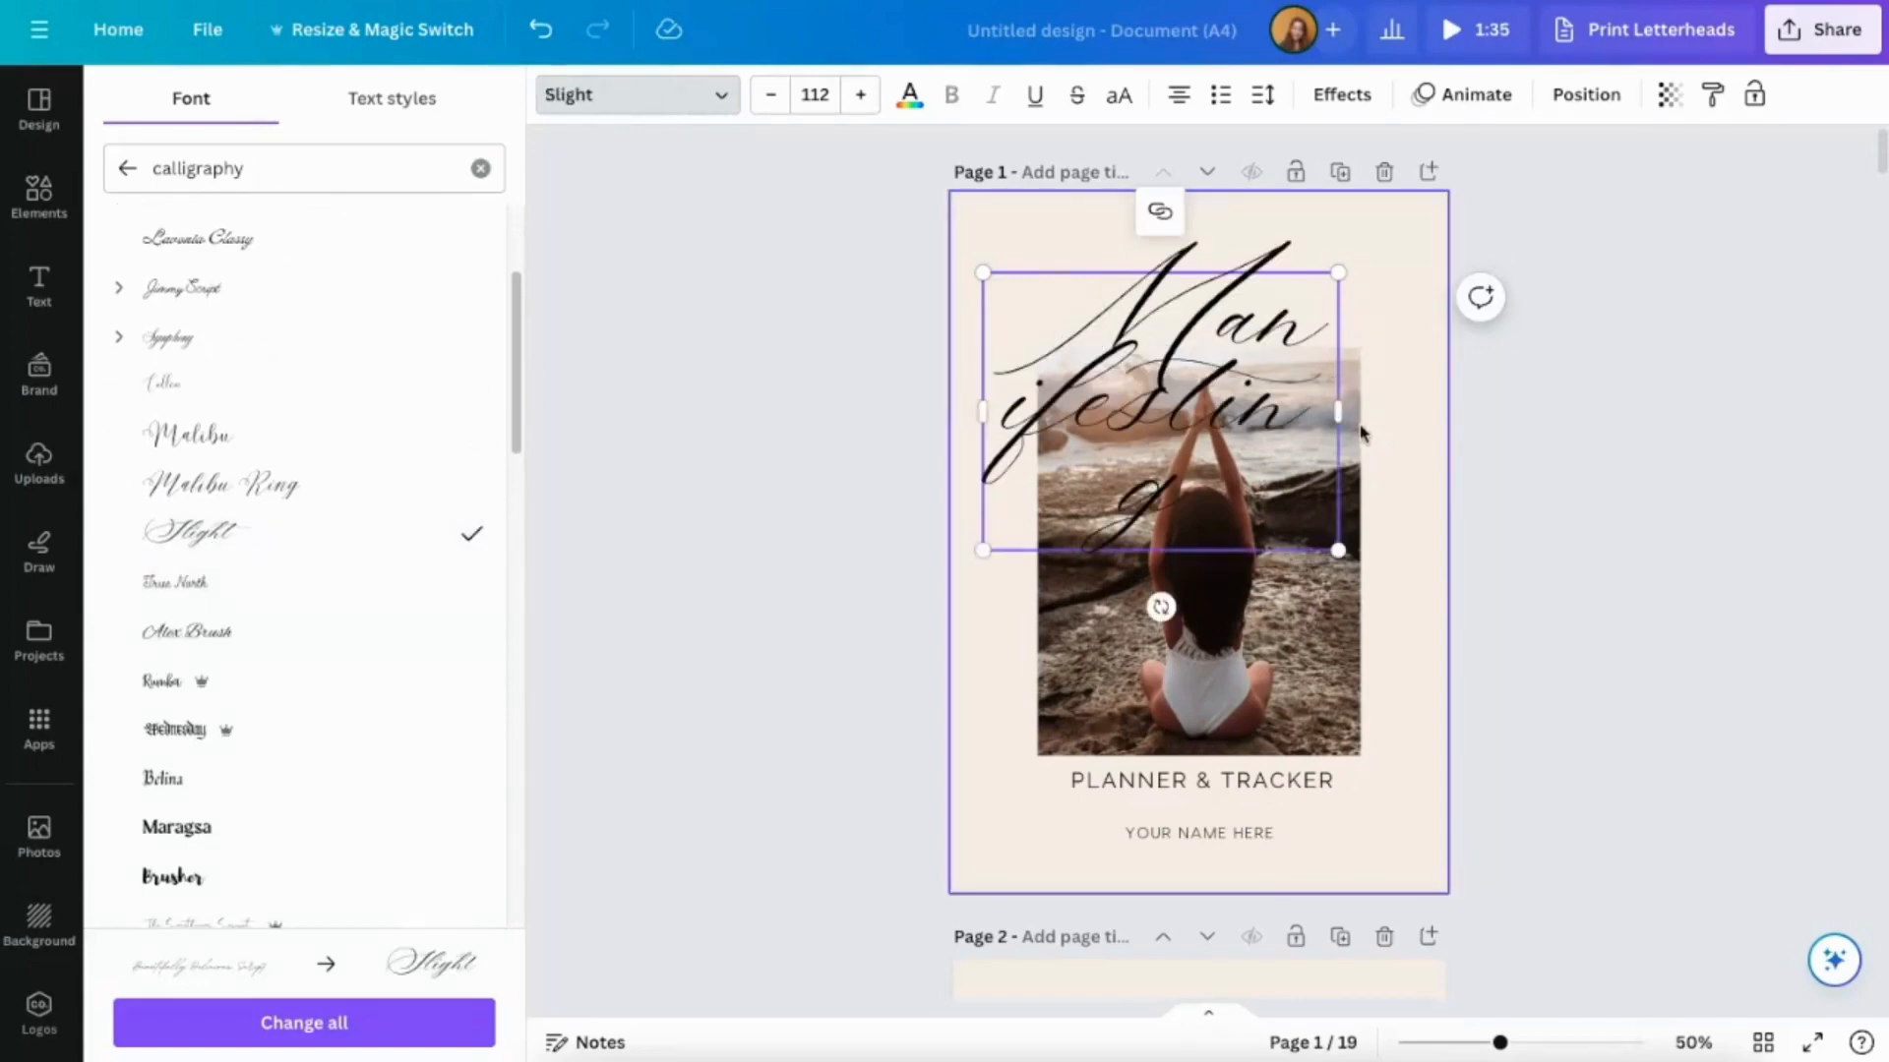
Widen the title's text box to a single line, scale it down to about size 48.3 and place it centred over the photo's upper edge.
drag(1347, 414, 1777, 391)
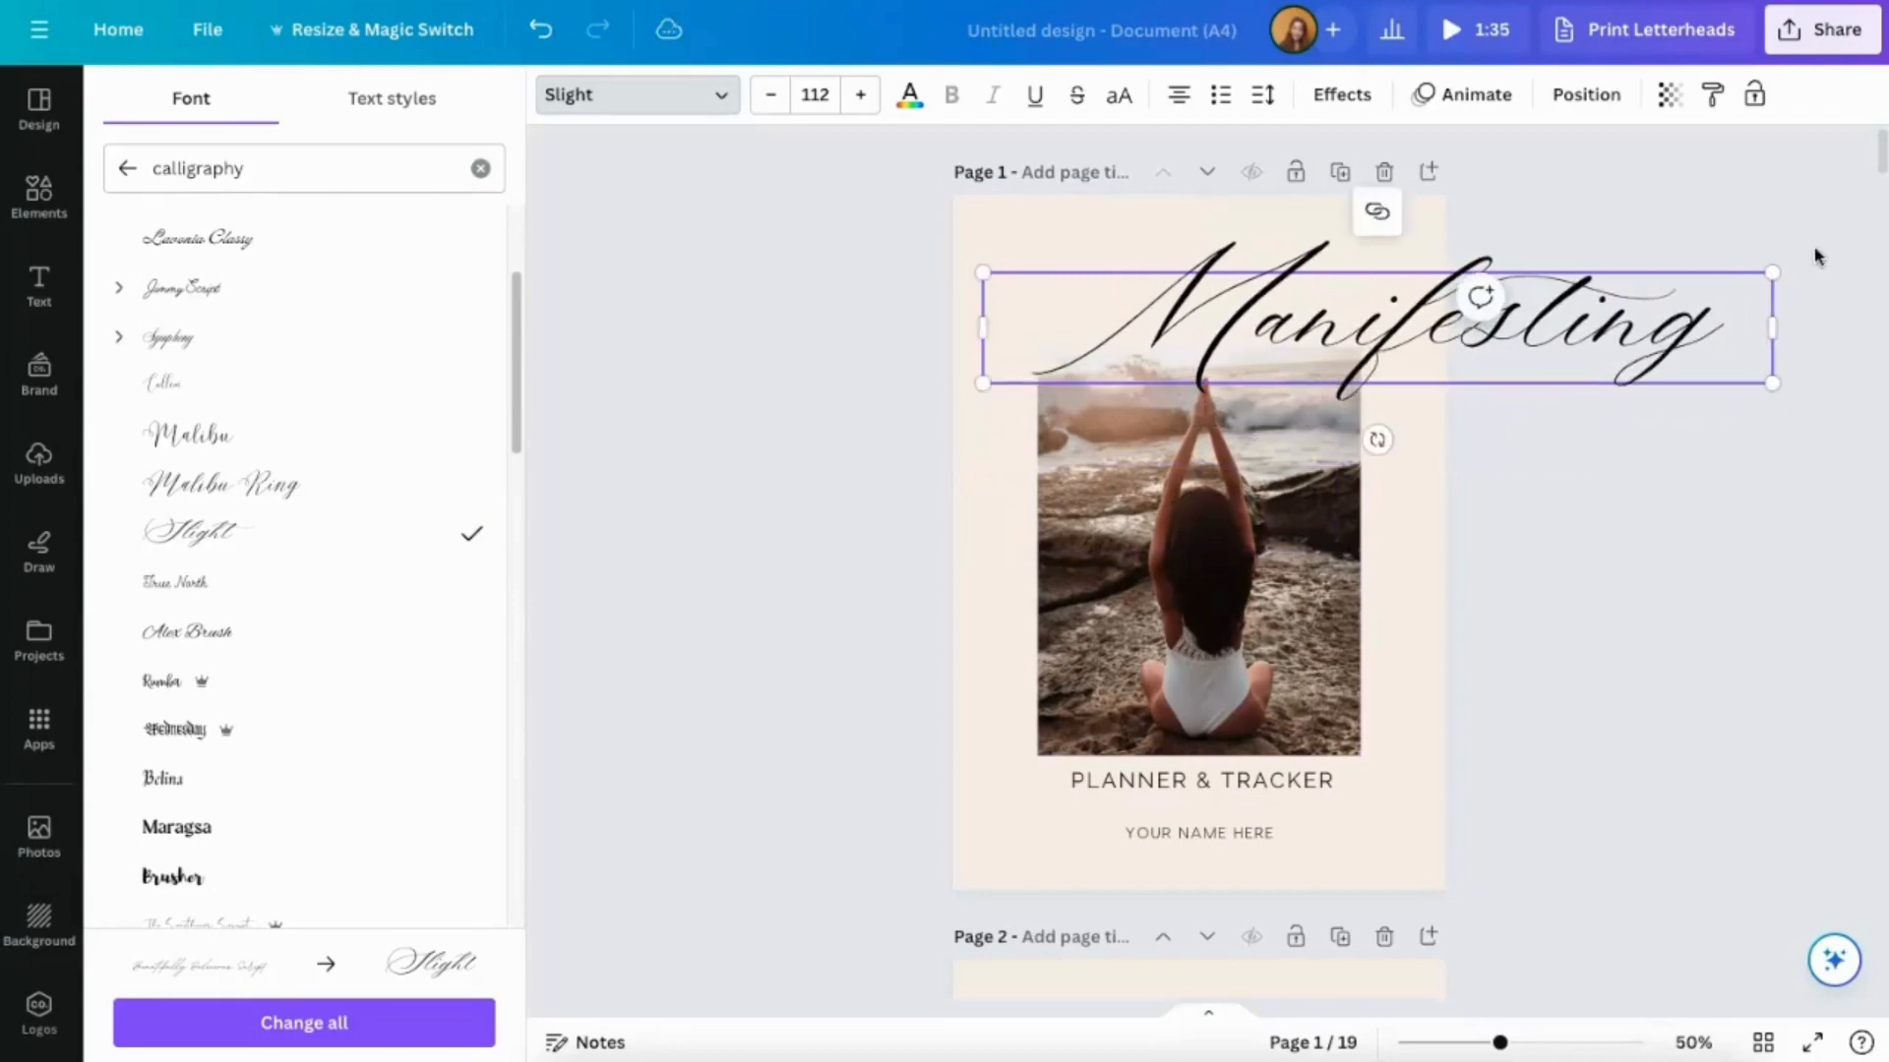
drag(1774, 267, 1332, 345)
click(1377, 287)
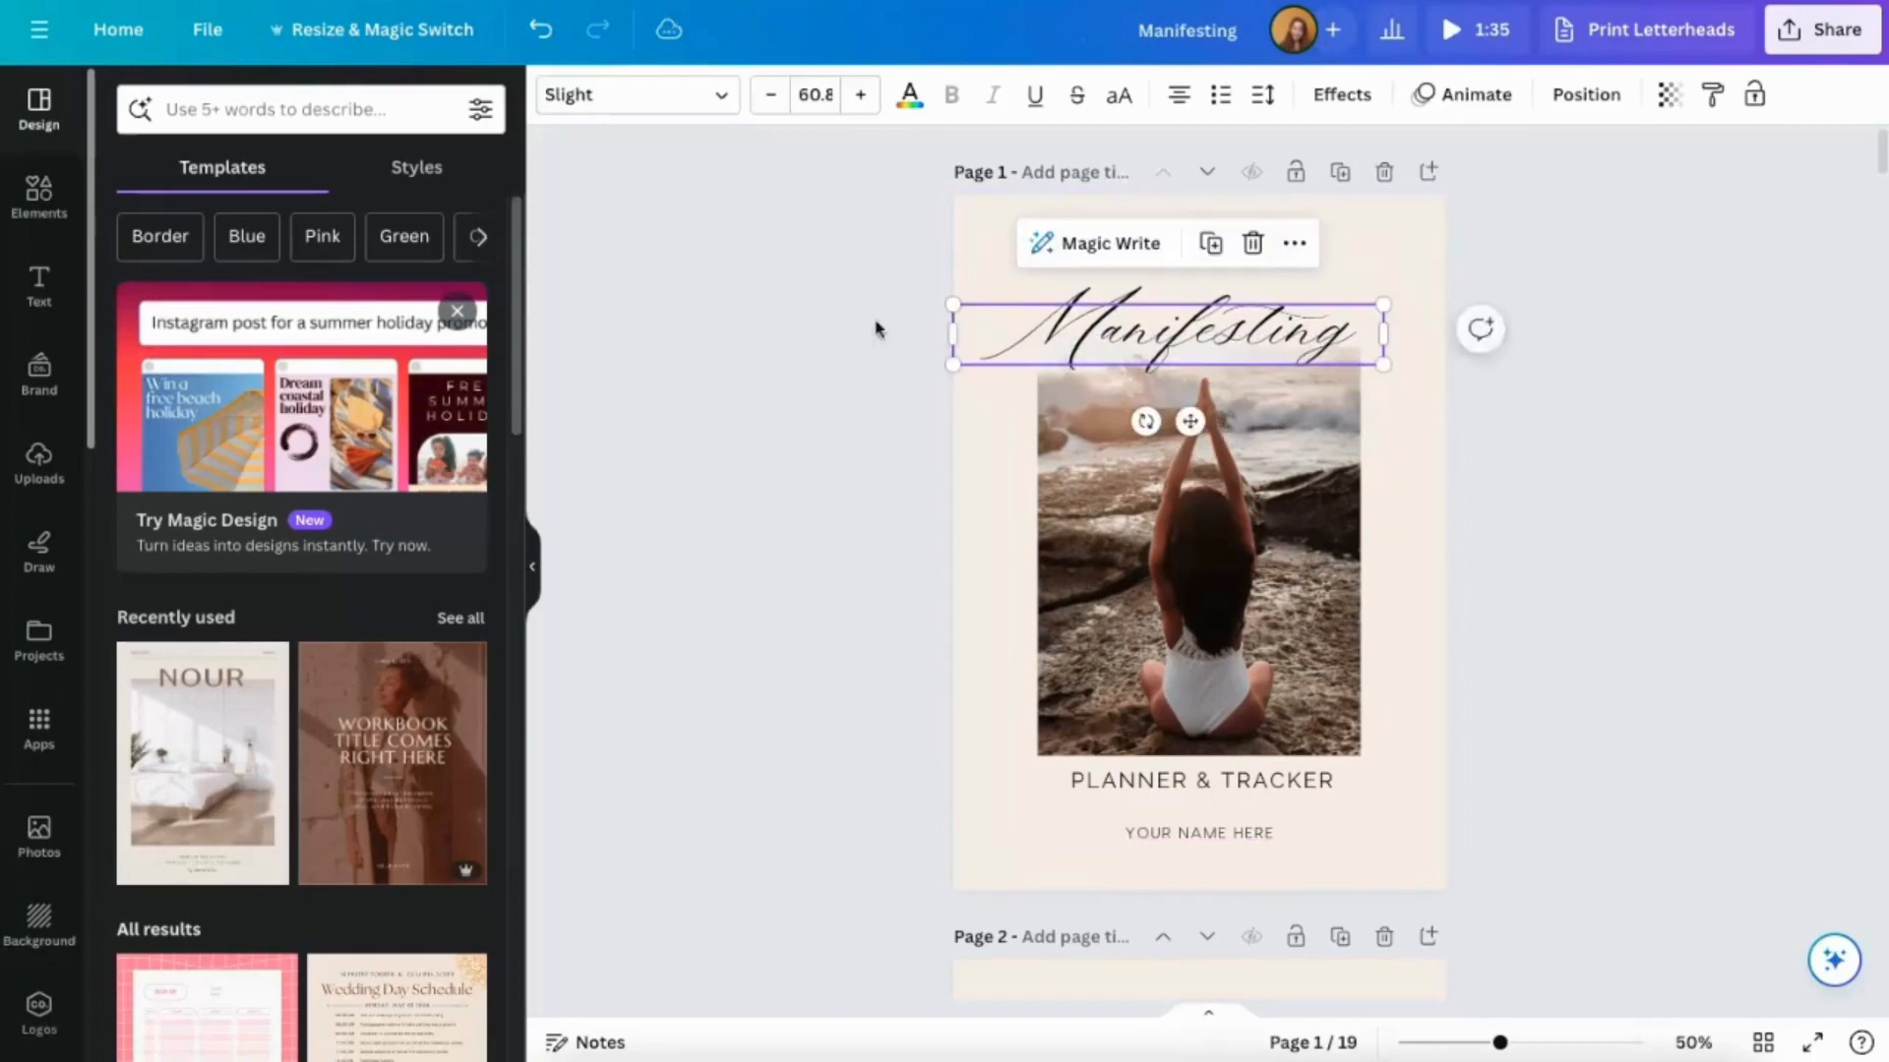
drag(952, 302, 1003, 311)
drag(1382, 311, 1342, 315)
click(1378, 251)
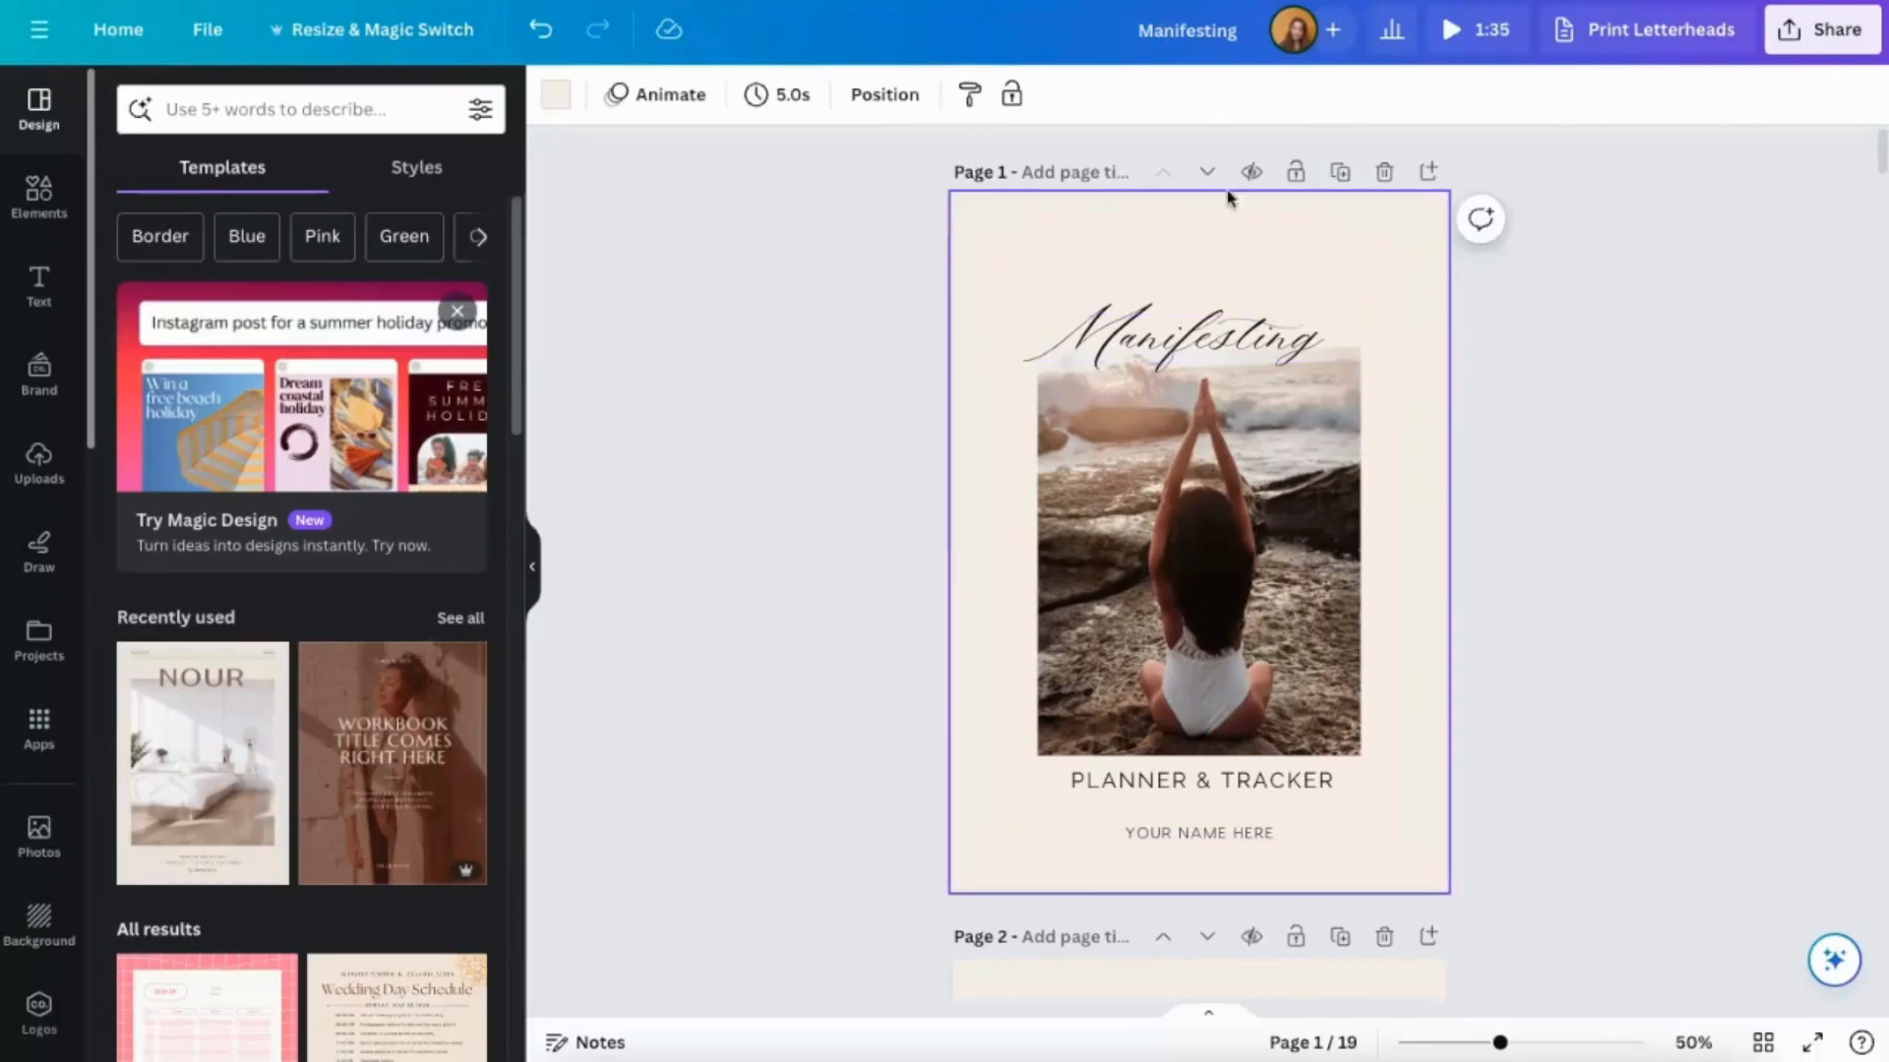
drag(1232, 338, 1232, 332)
click(1401, 404)
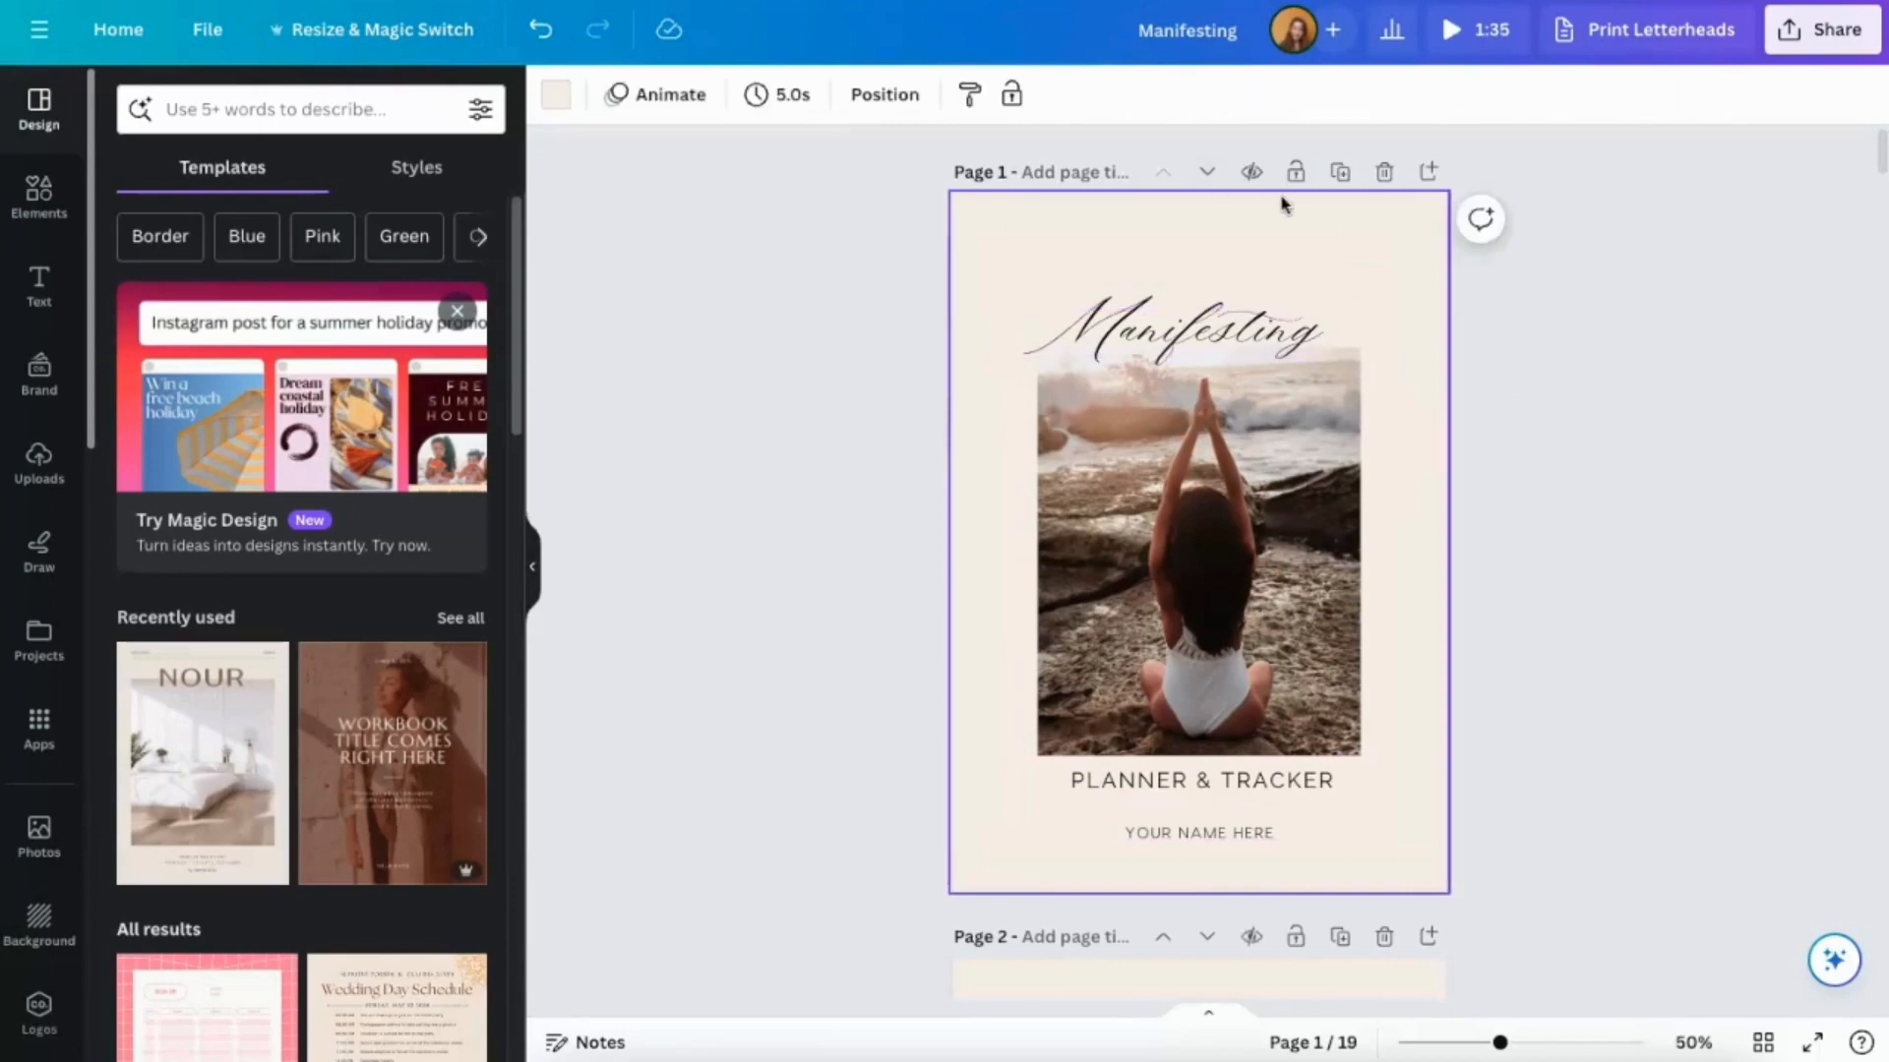
Try the Alex Brush font on the cover title and browse the other calligraphy fonts.
click(1259, 330)
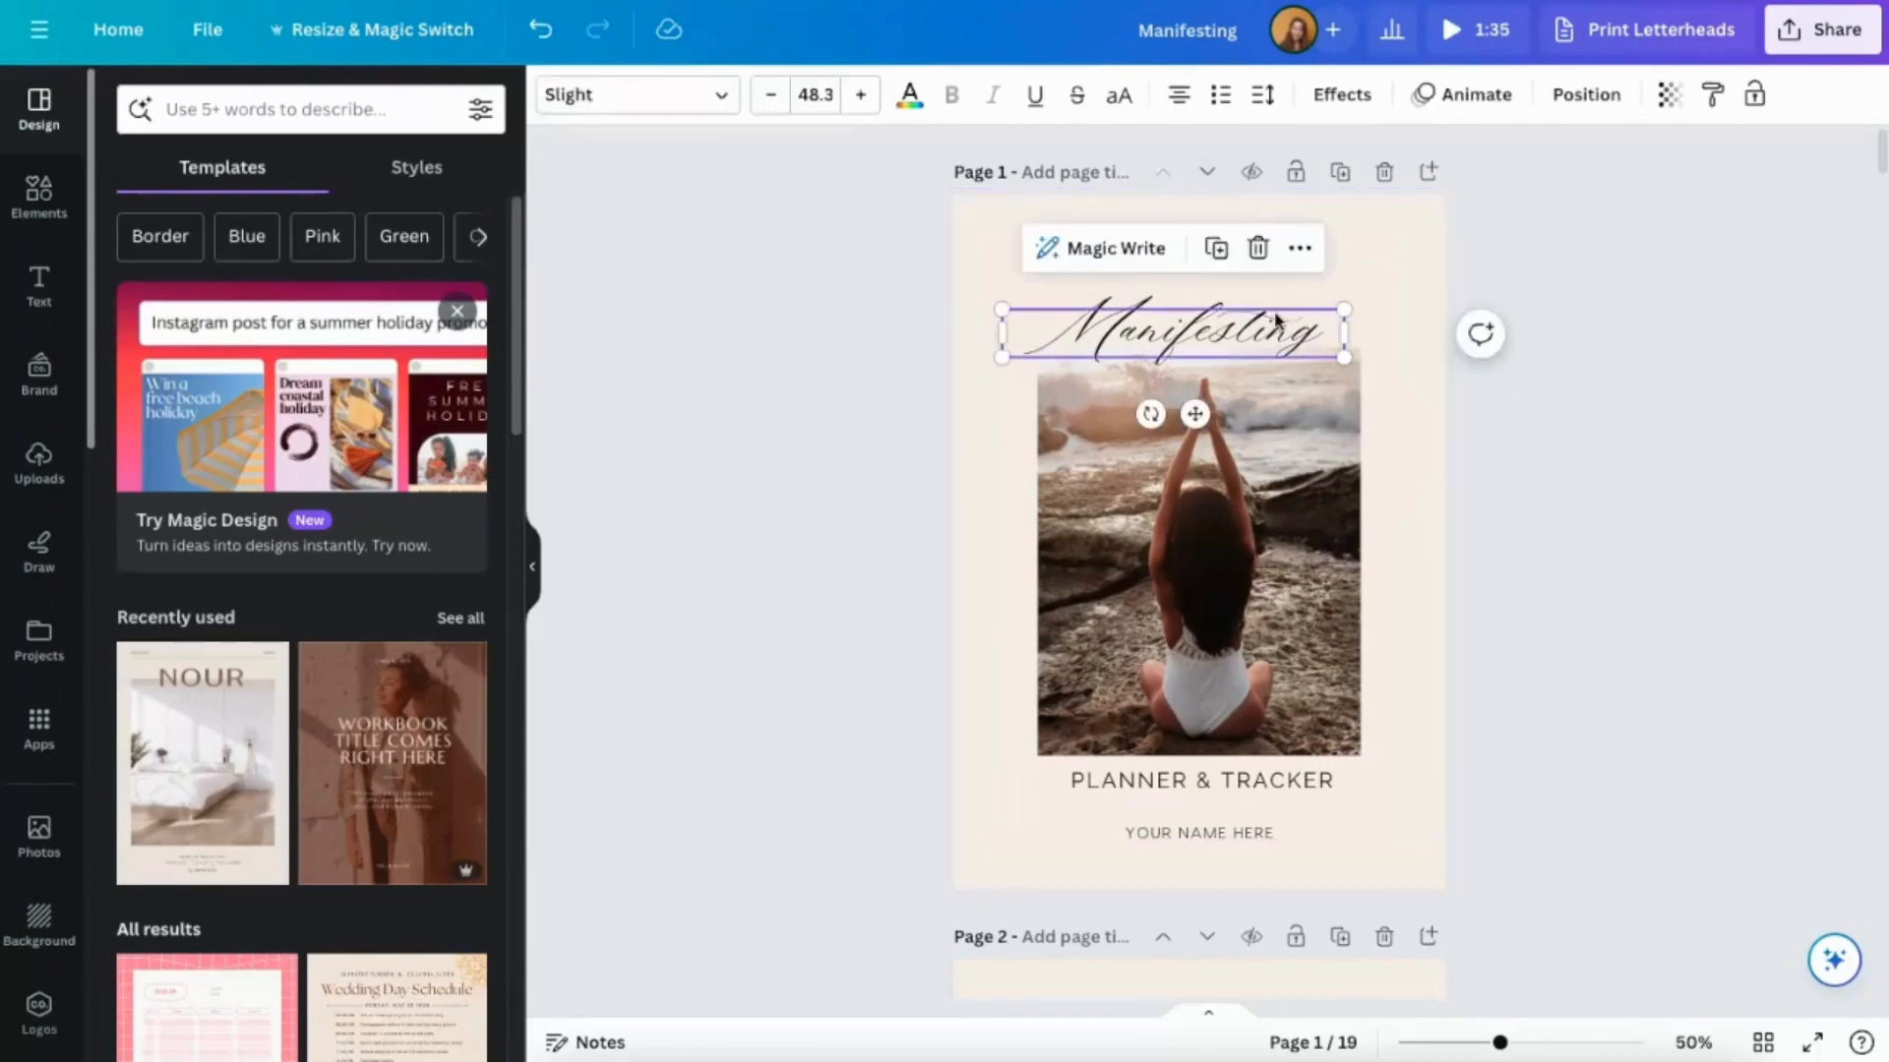
click(611, 93)
click(364, 640)
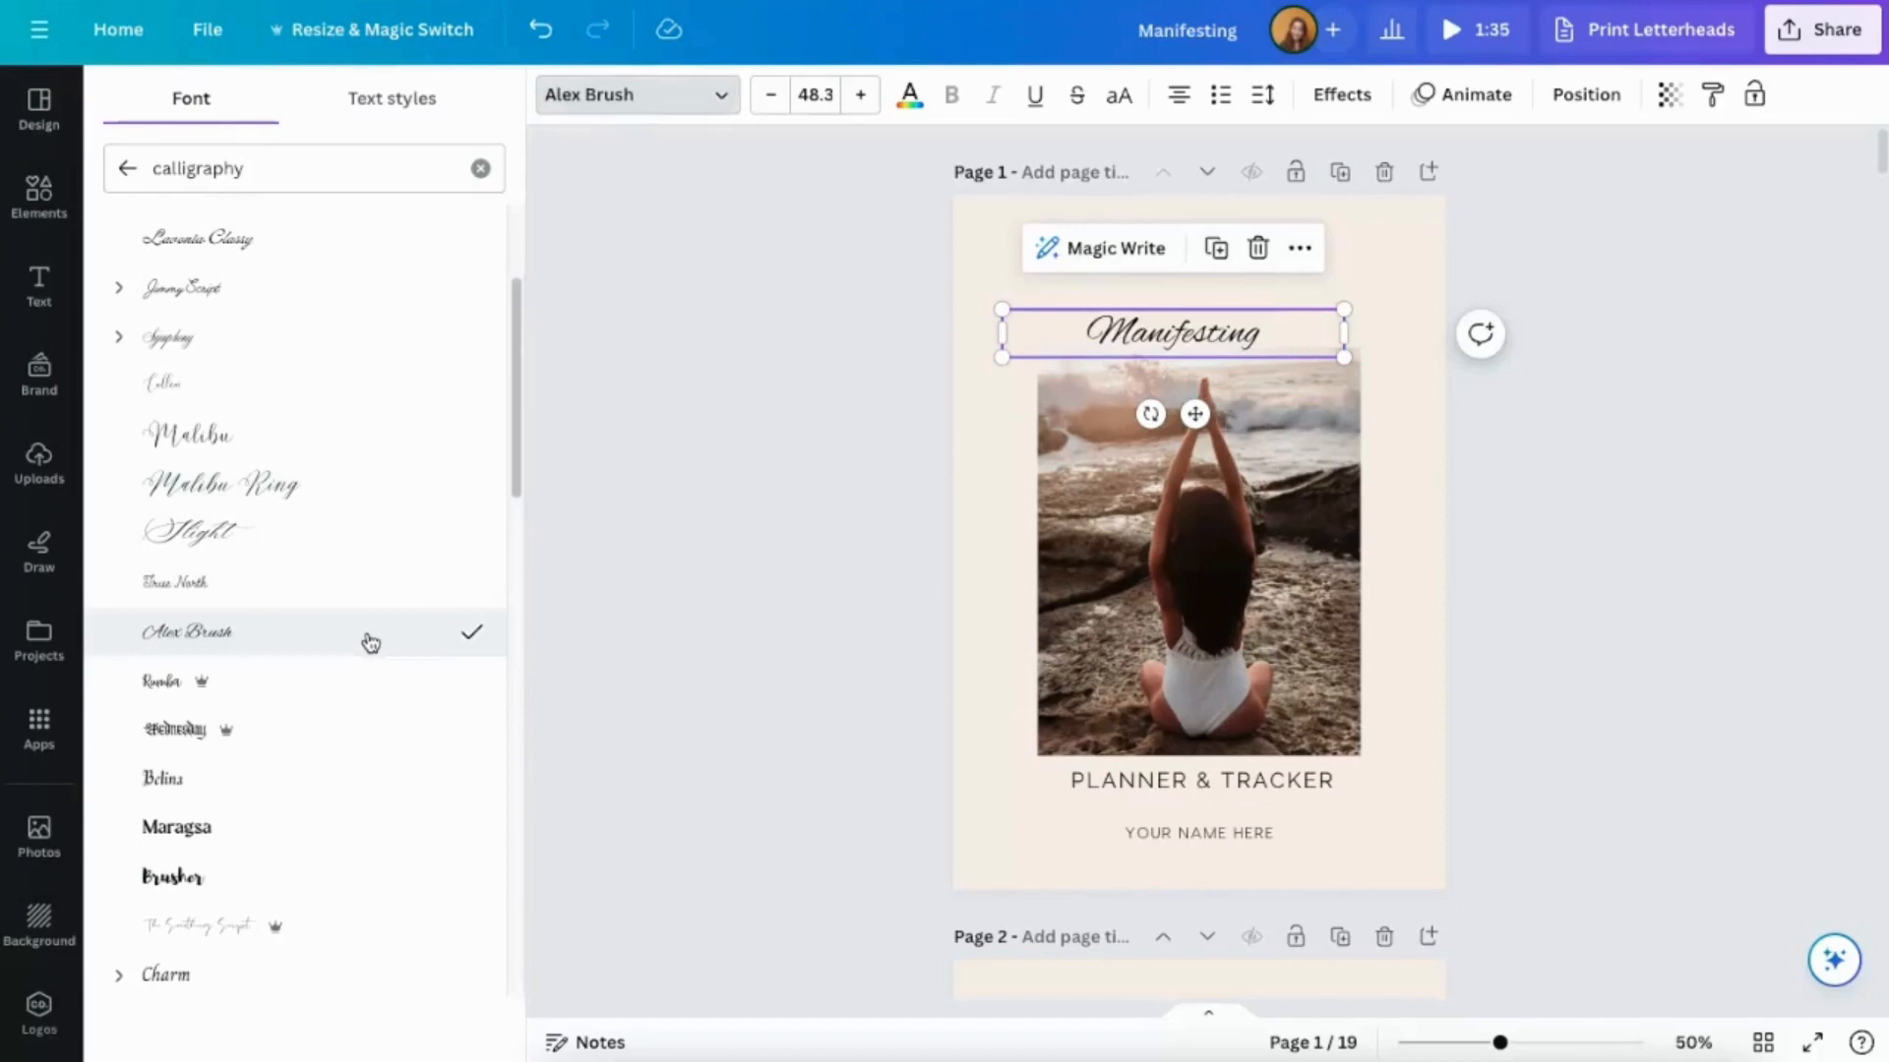
scroll(371, 643, down, 4)
scroll(372, 643, down, 2)
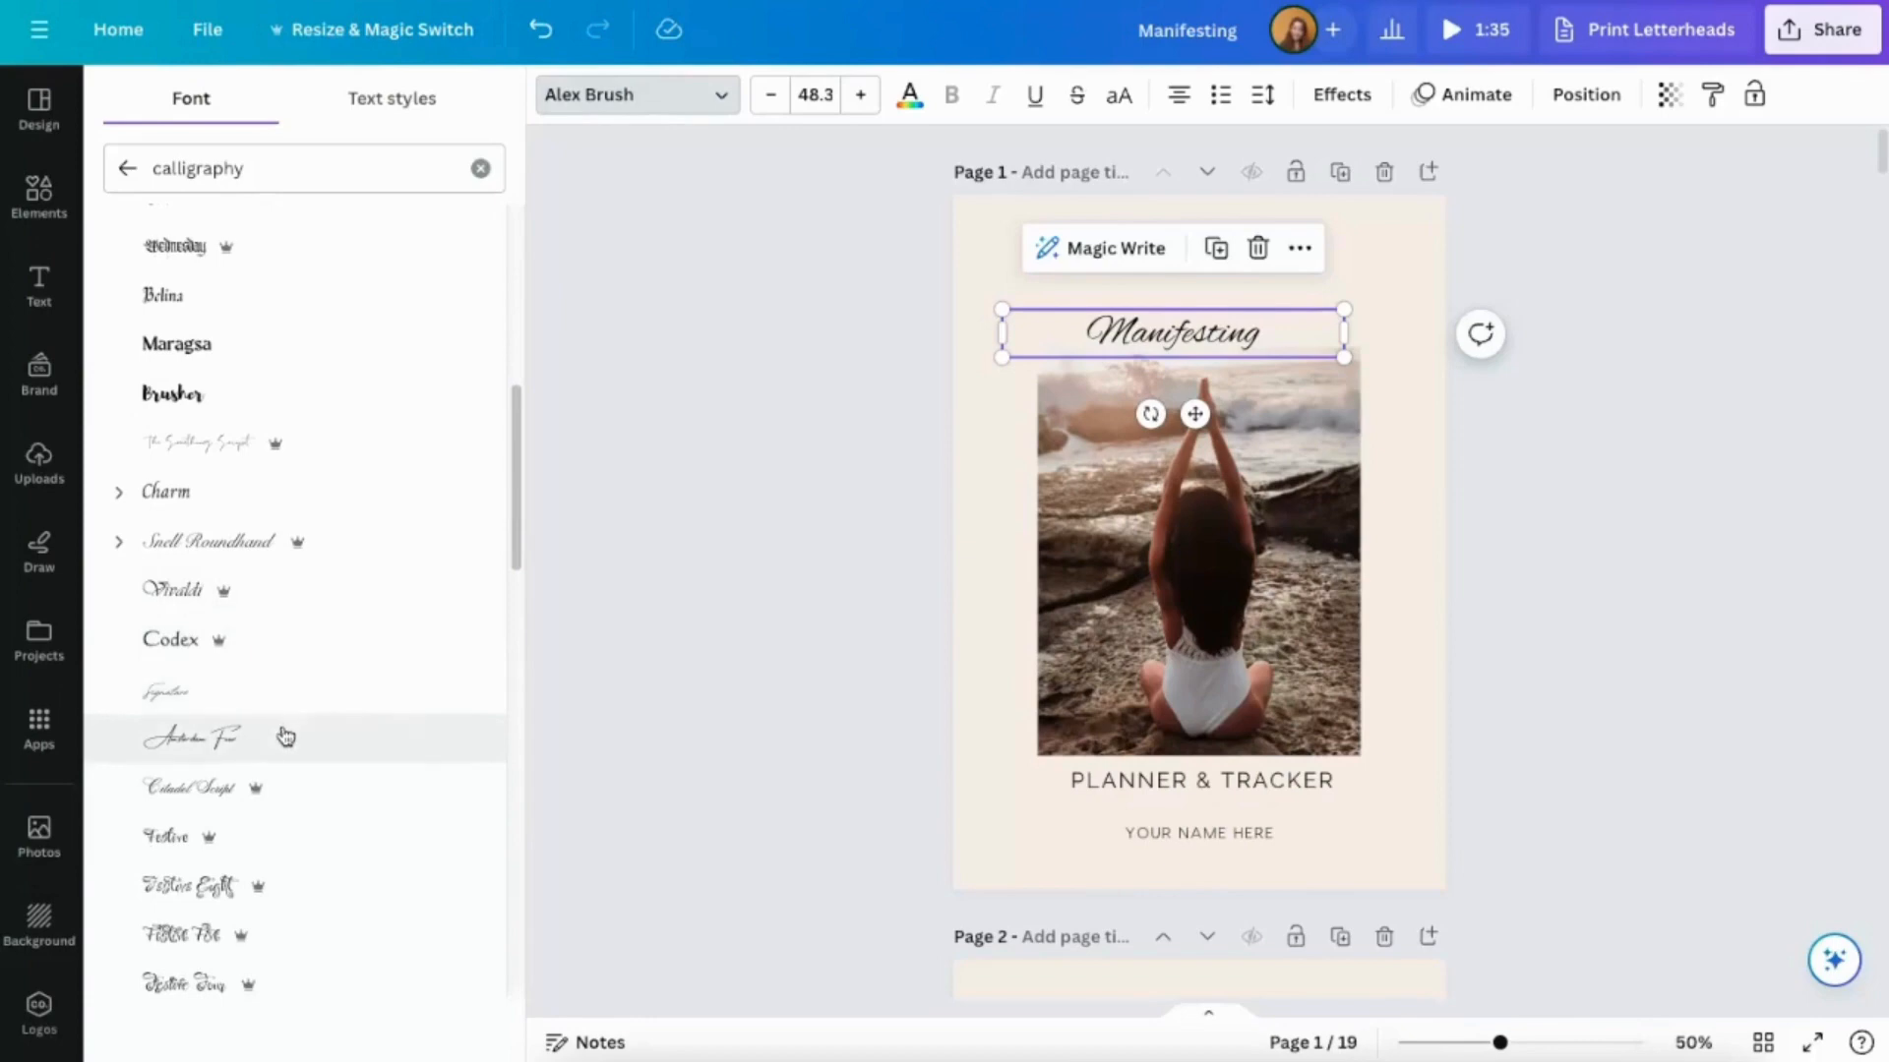
scroll(305, 728, down, 2)
scroll(350, 705, down, 4)
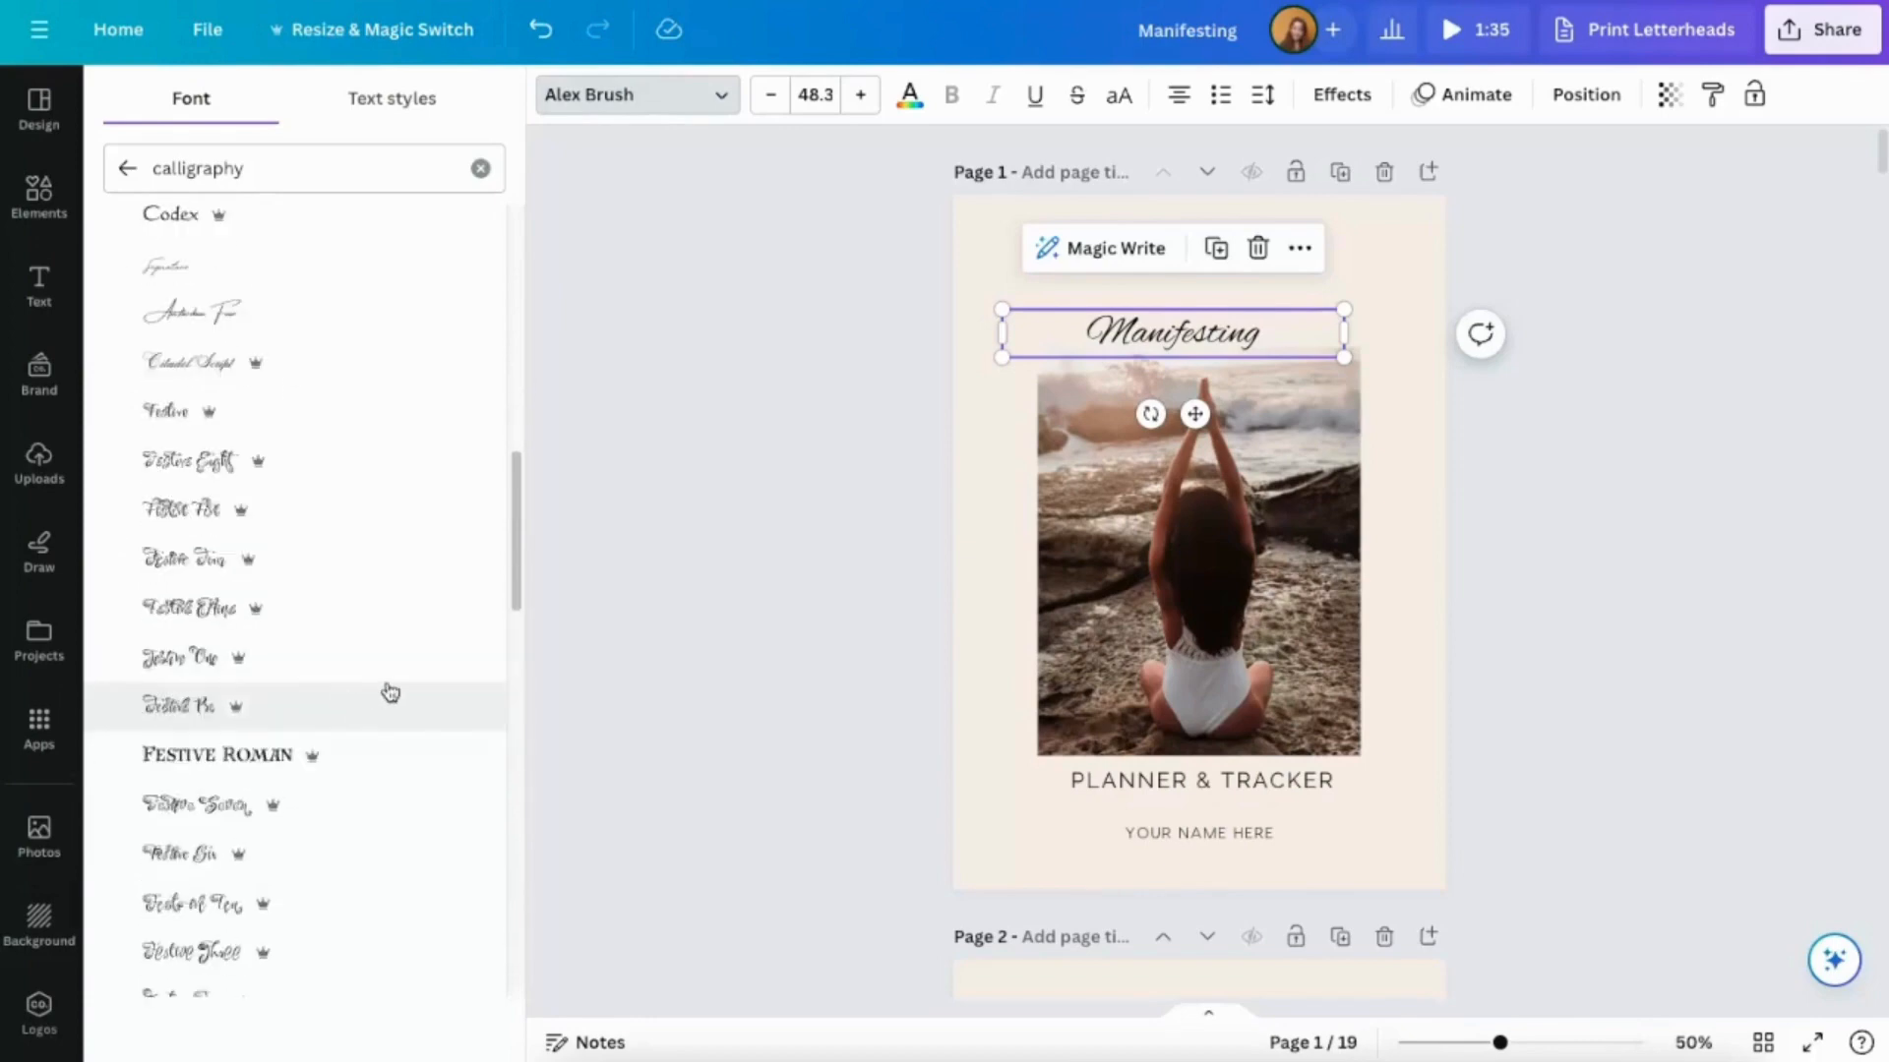
scroll(390, 692, up, 10)
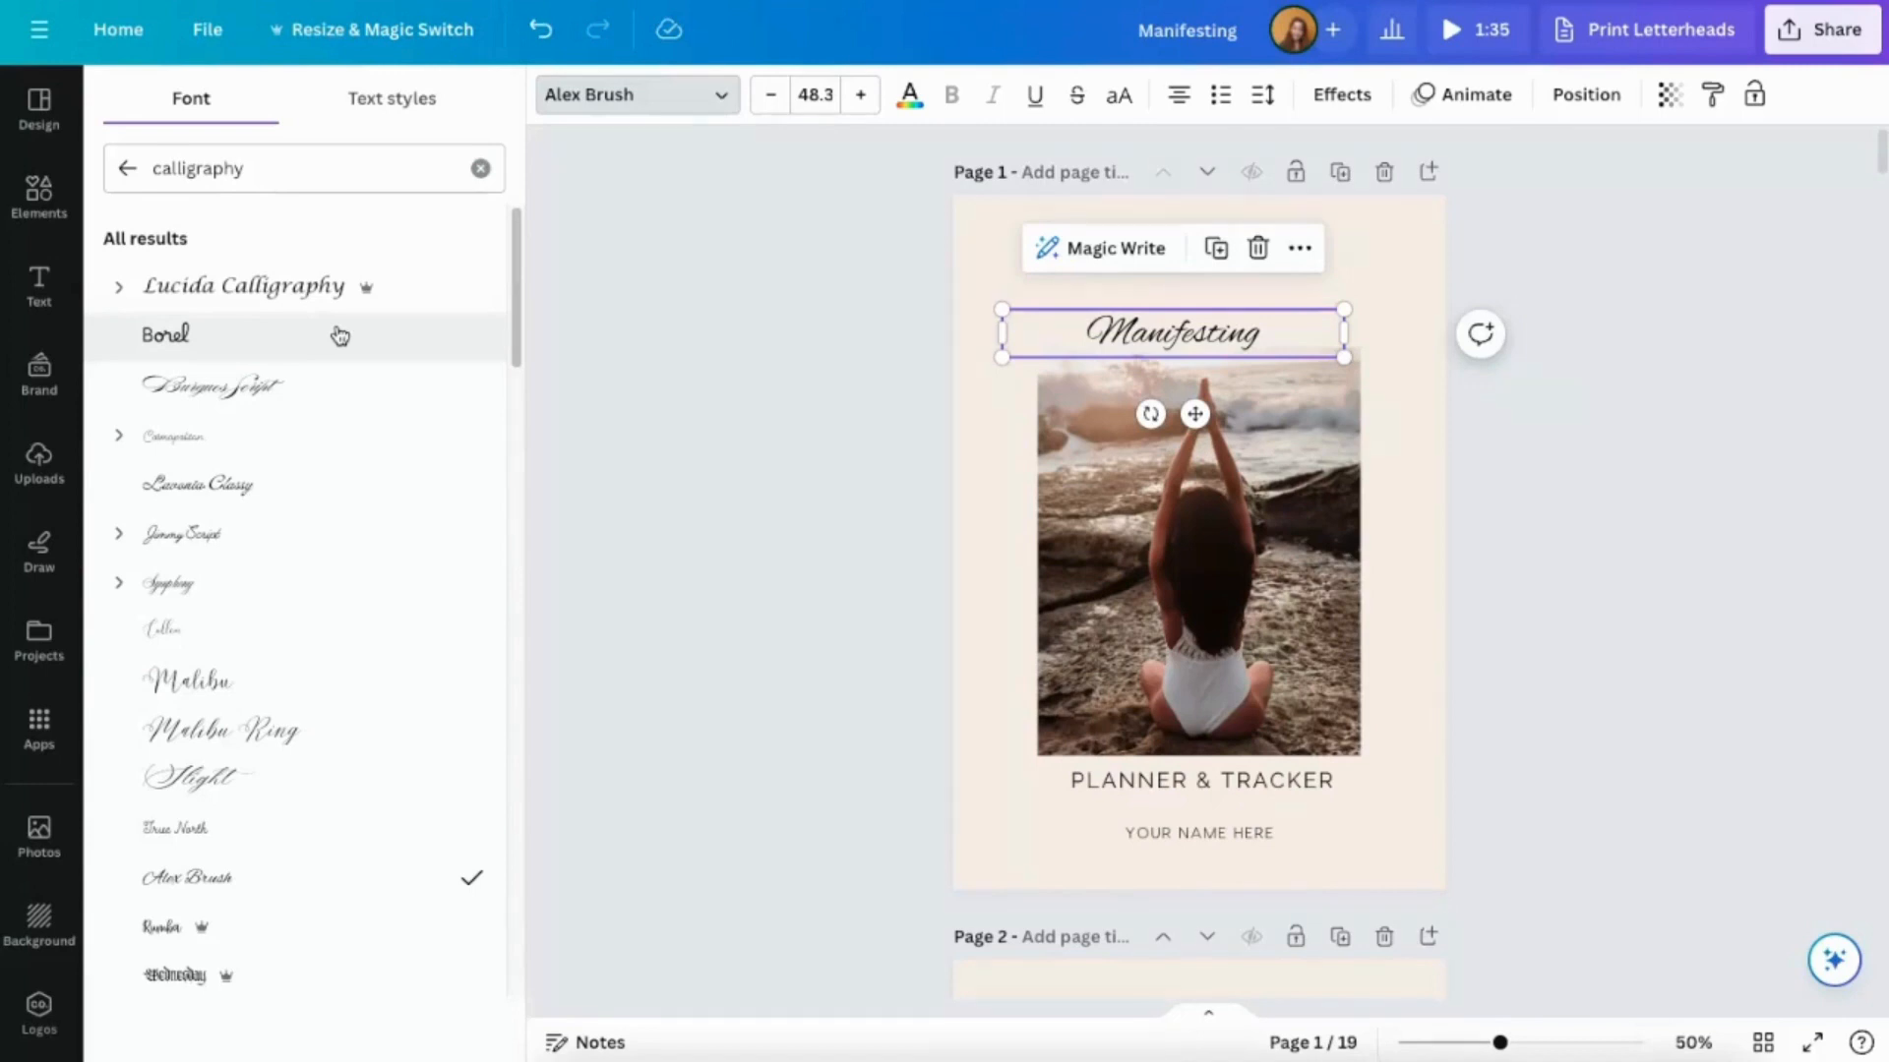
Compare Borel and Lavonia Classy on the cover title, and set its font to Jimmy Script.
click(187, 344)
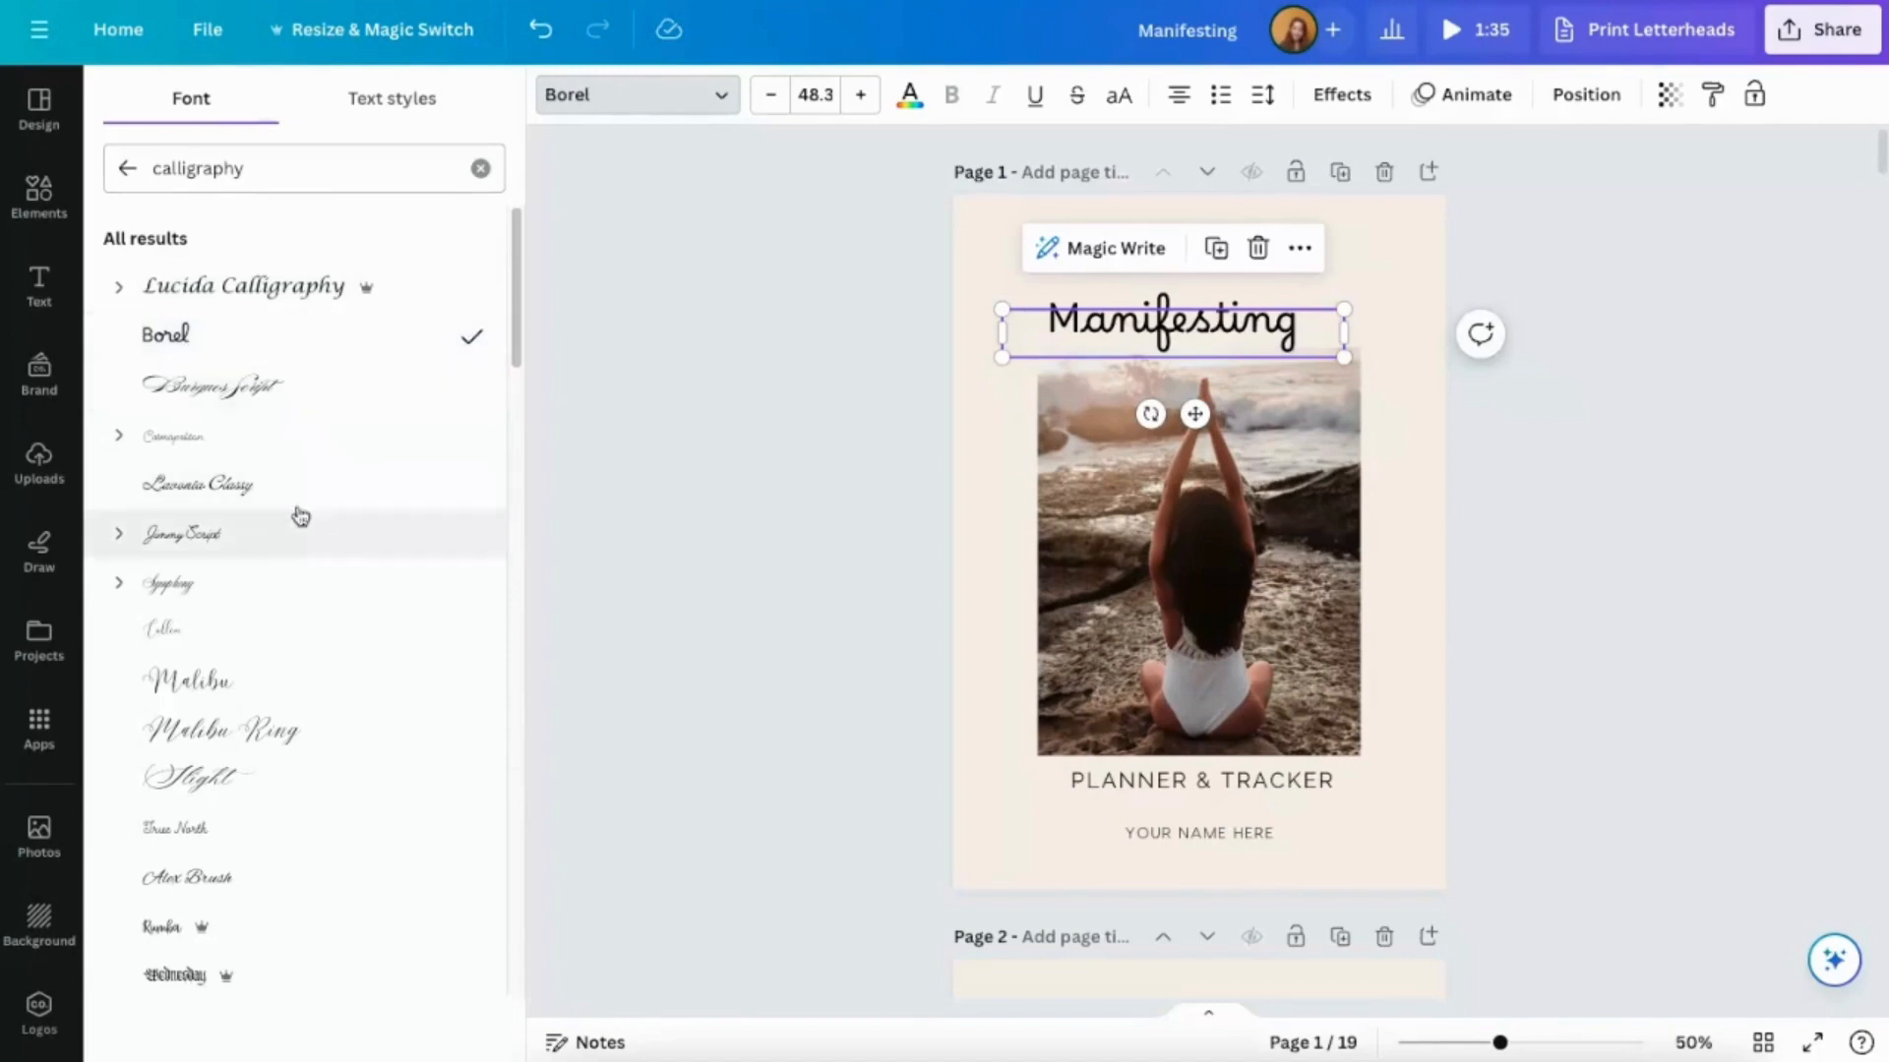
click(248, 494)
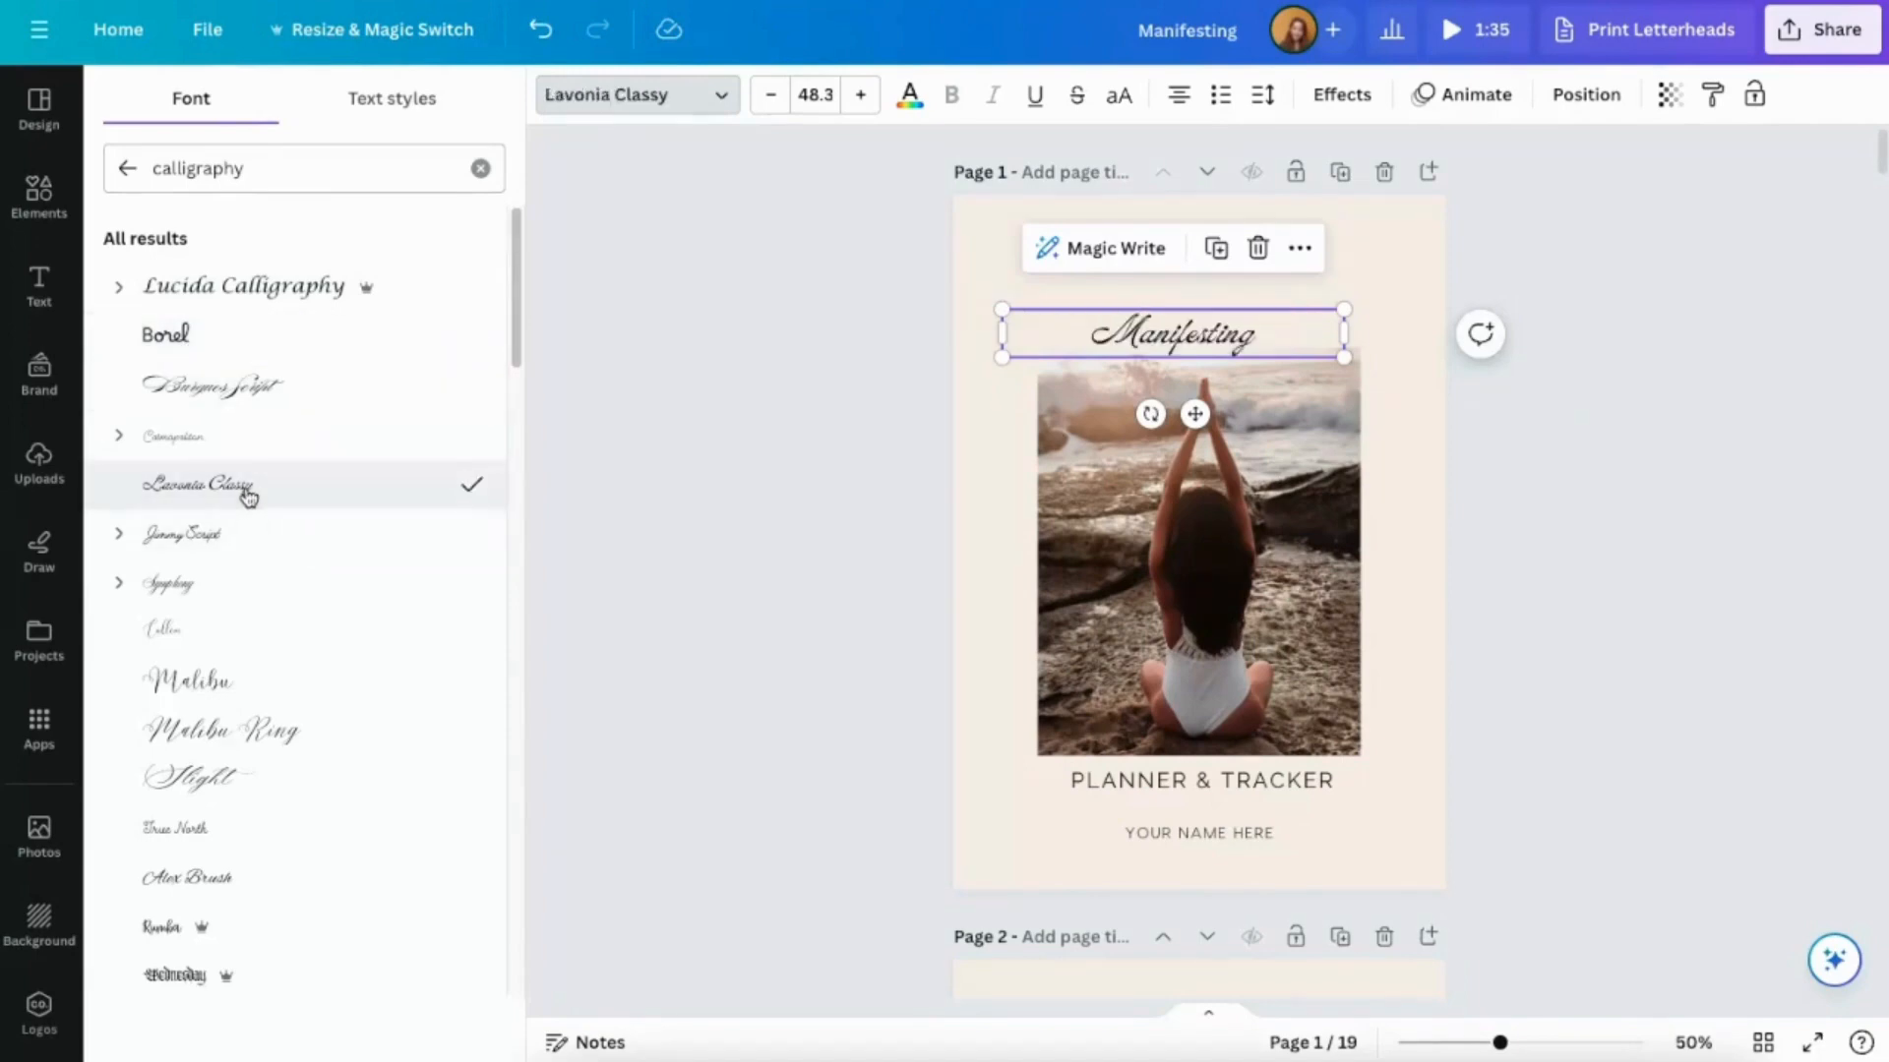
click(217, 536)
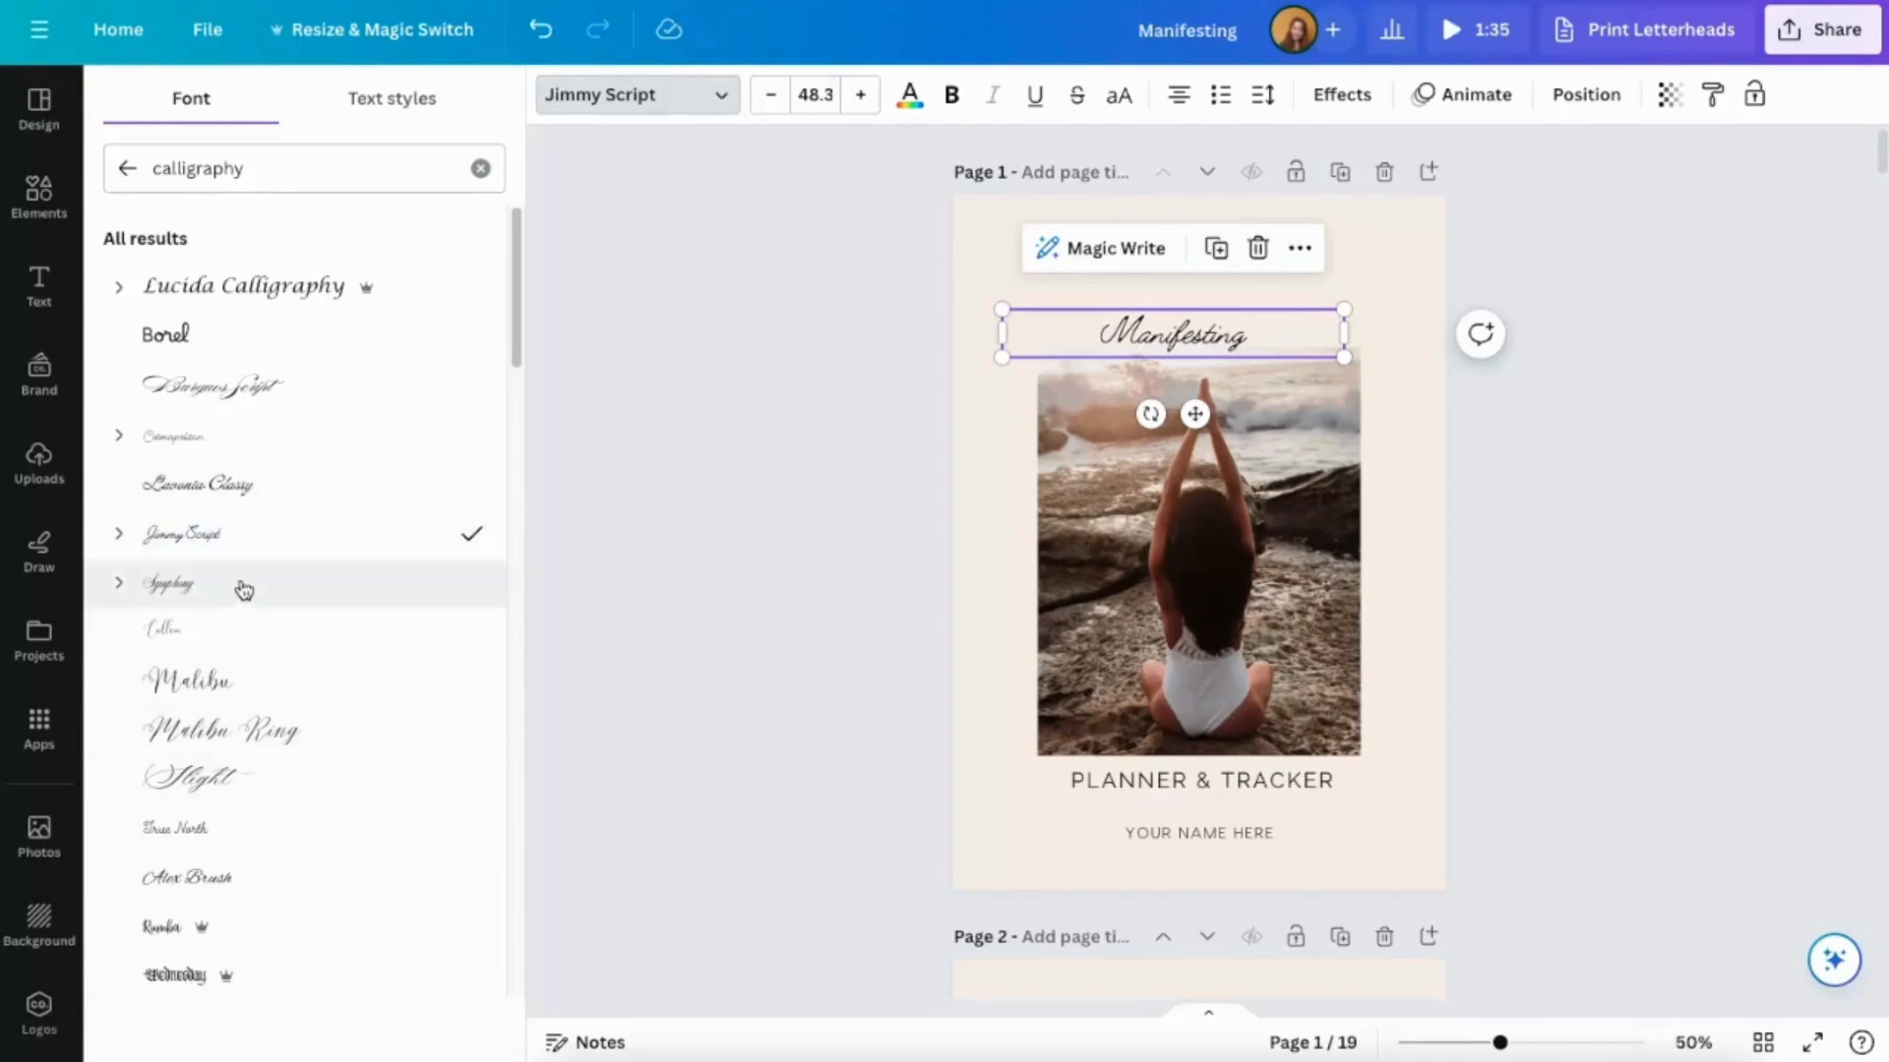
Enlarge the "Manifesting" title to about size 82.9 and centre it just above the cover photo.
drag(1345, 333, 1396, 274)
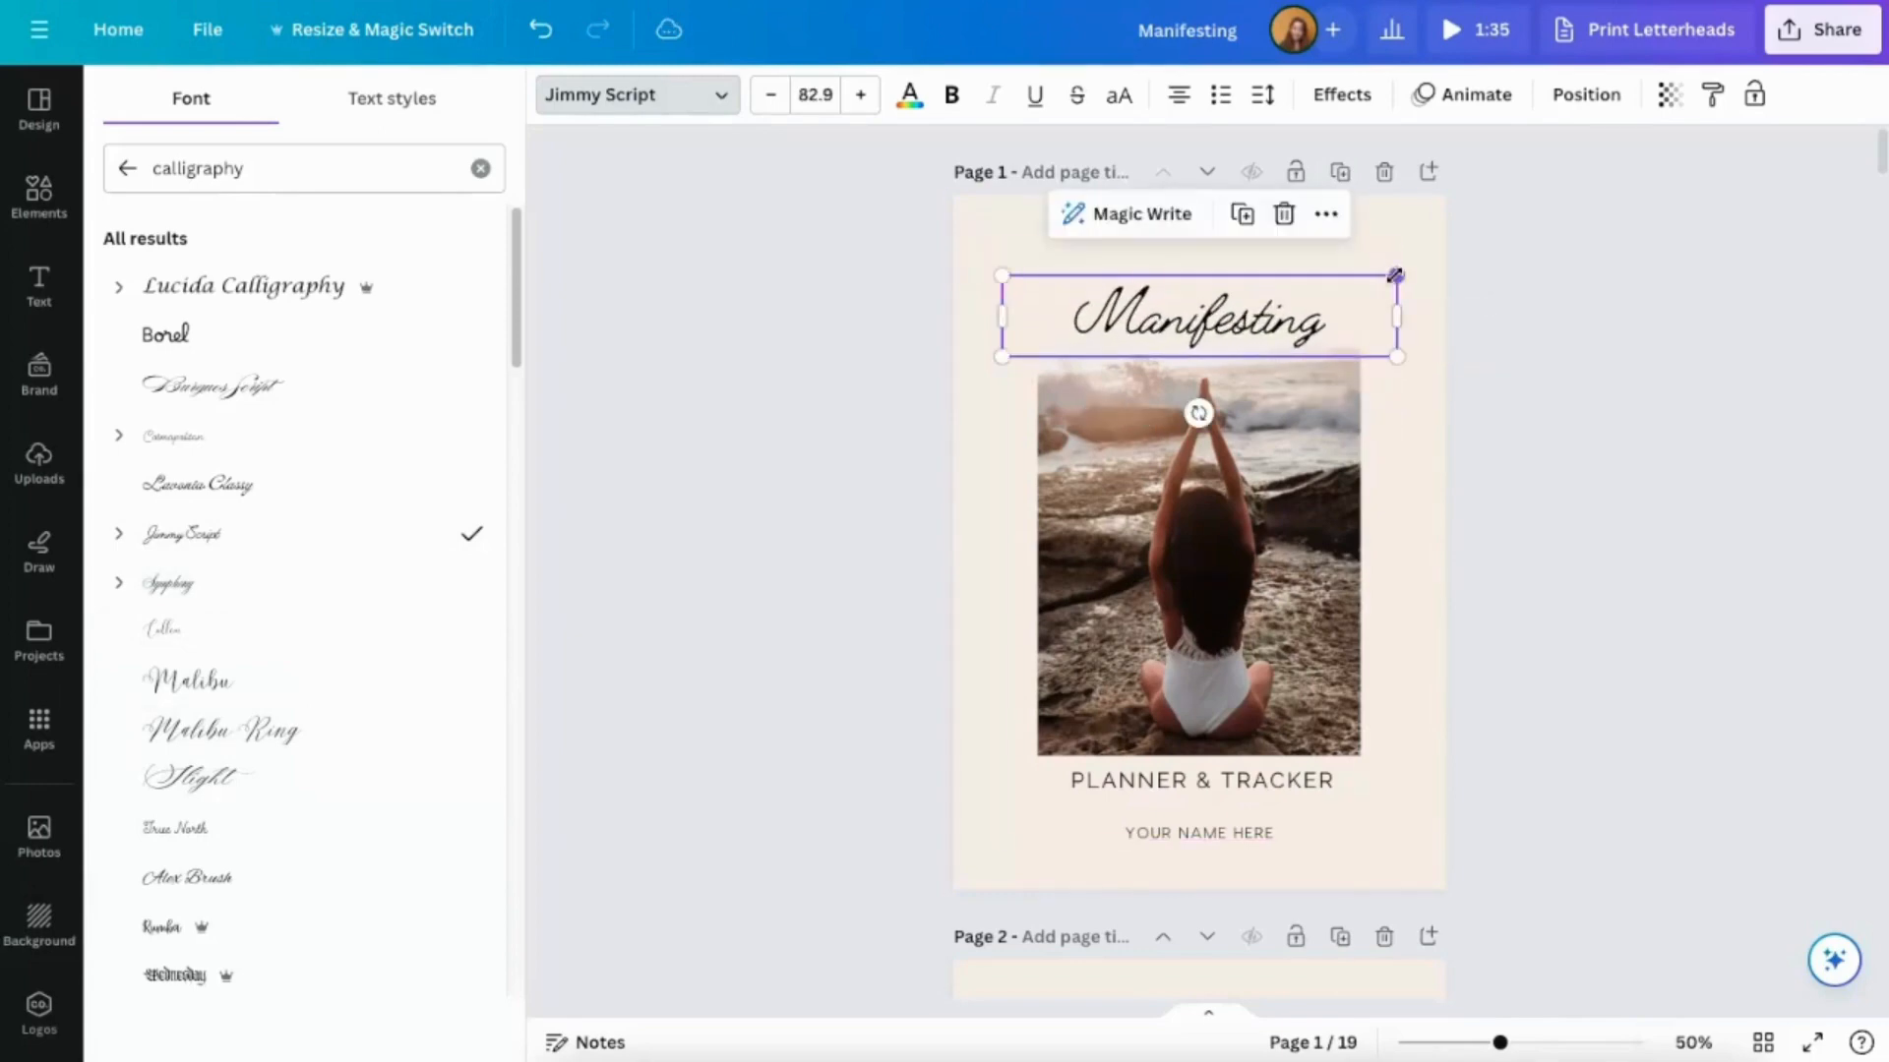
drag(1239, 330, 1205, 337)
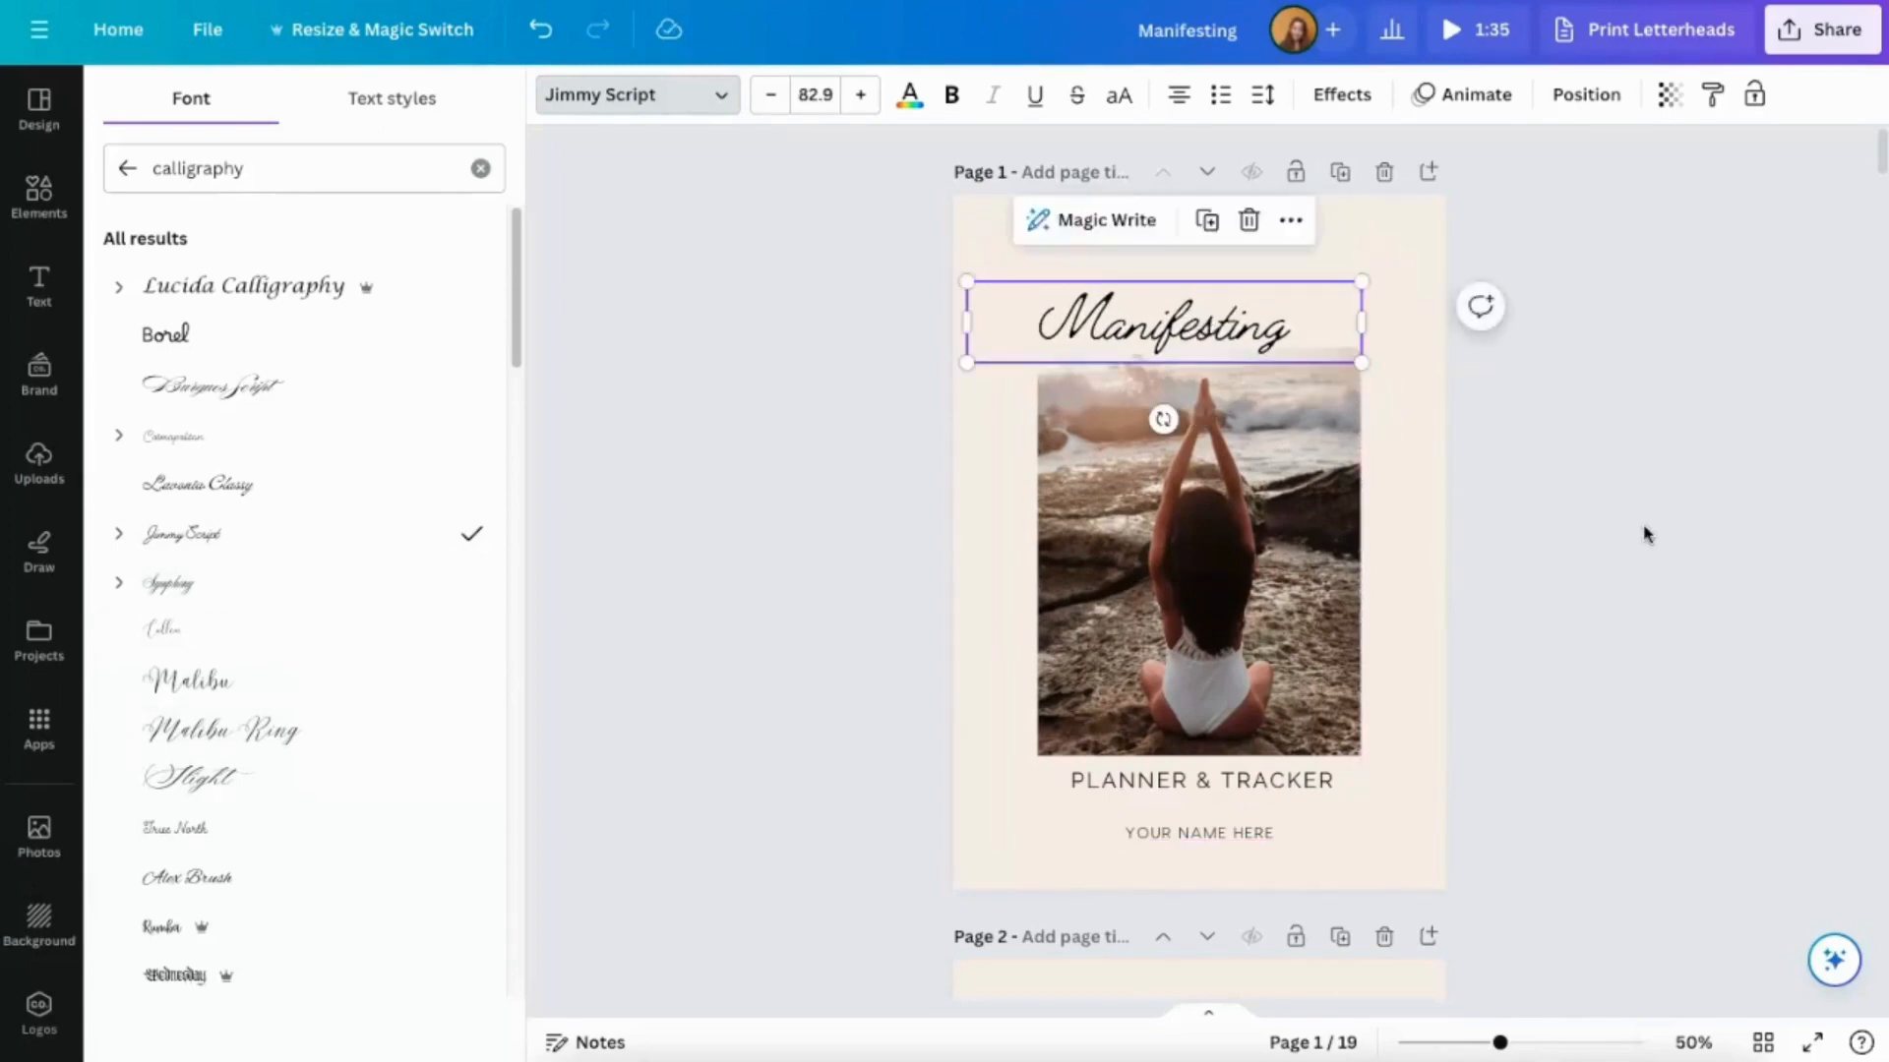
click(1413, 476)
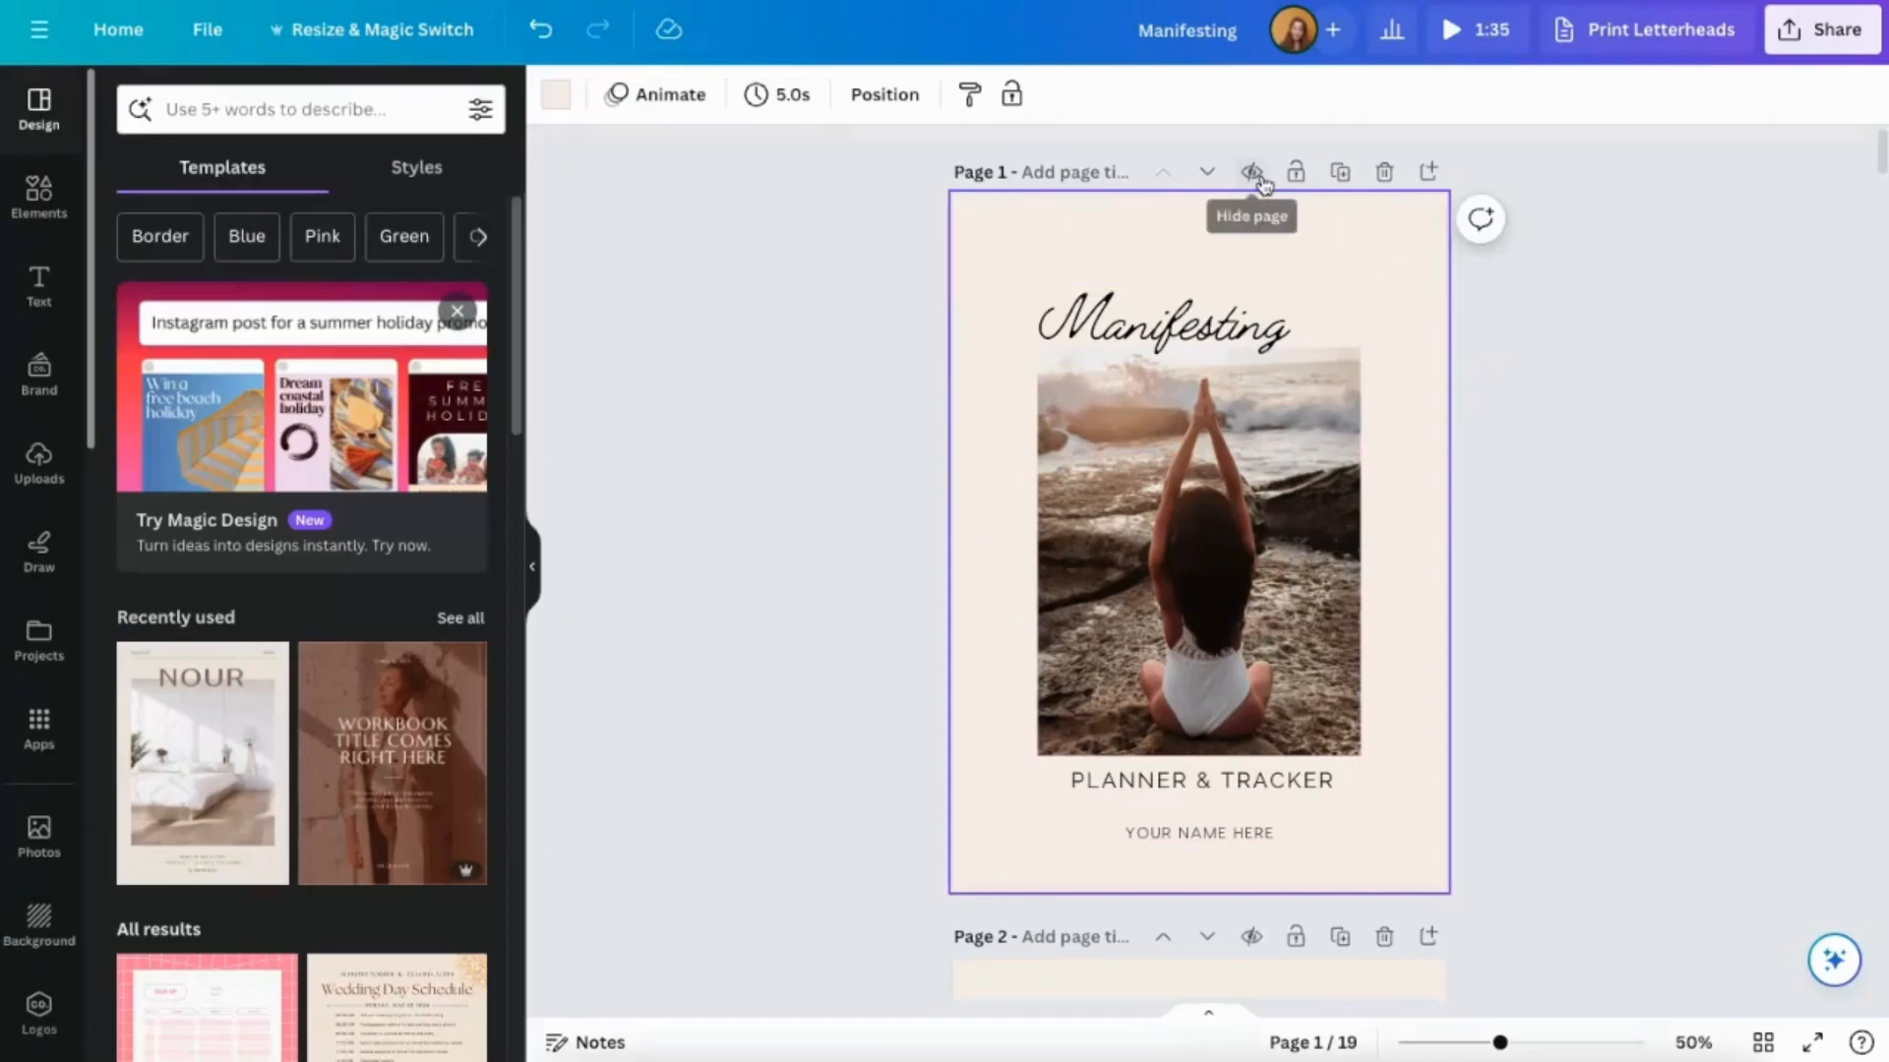
Replace "YOUR NAME HERE" on the cover with the coaching business's name, the owner's first name followed by "COACHING CO".
double_click(1244, 832)
drag(1285, 834, 1112, 836)
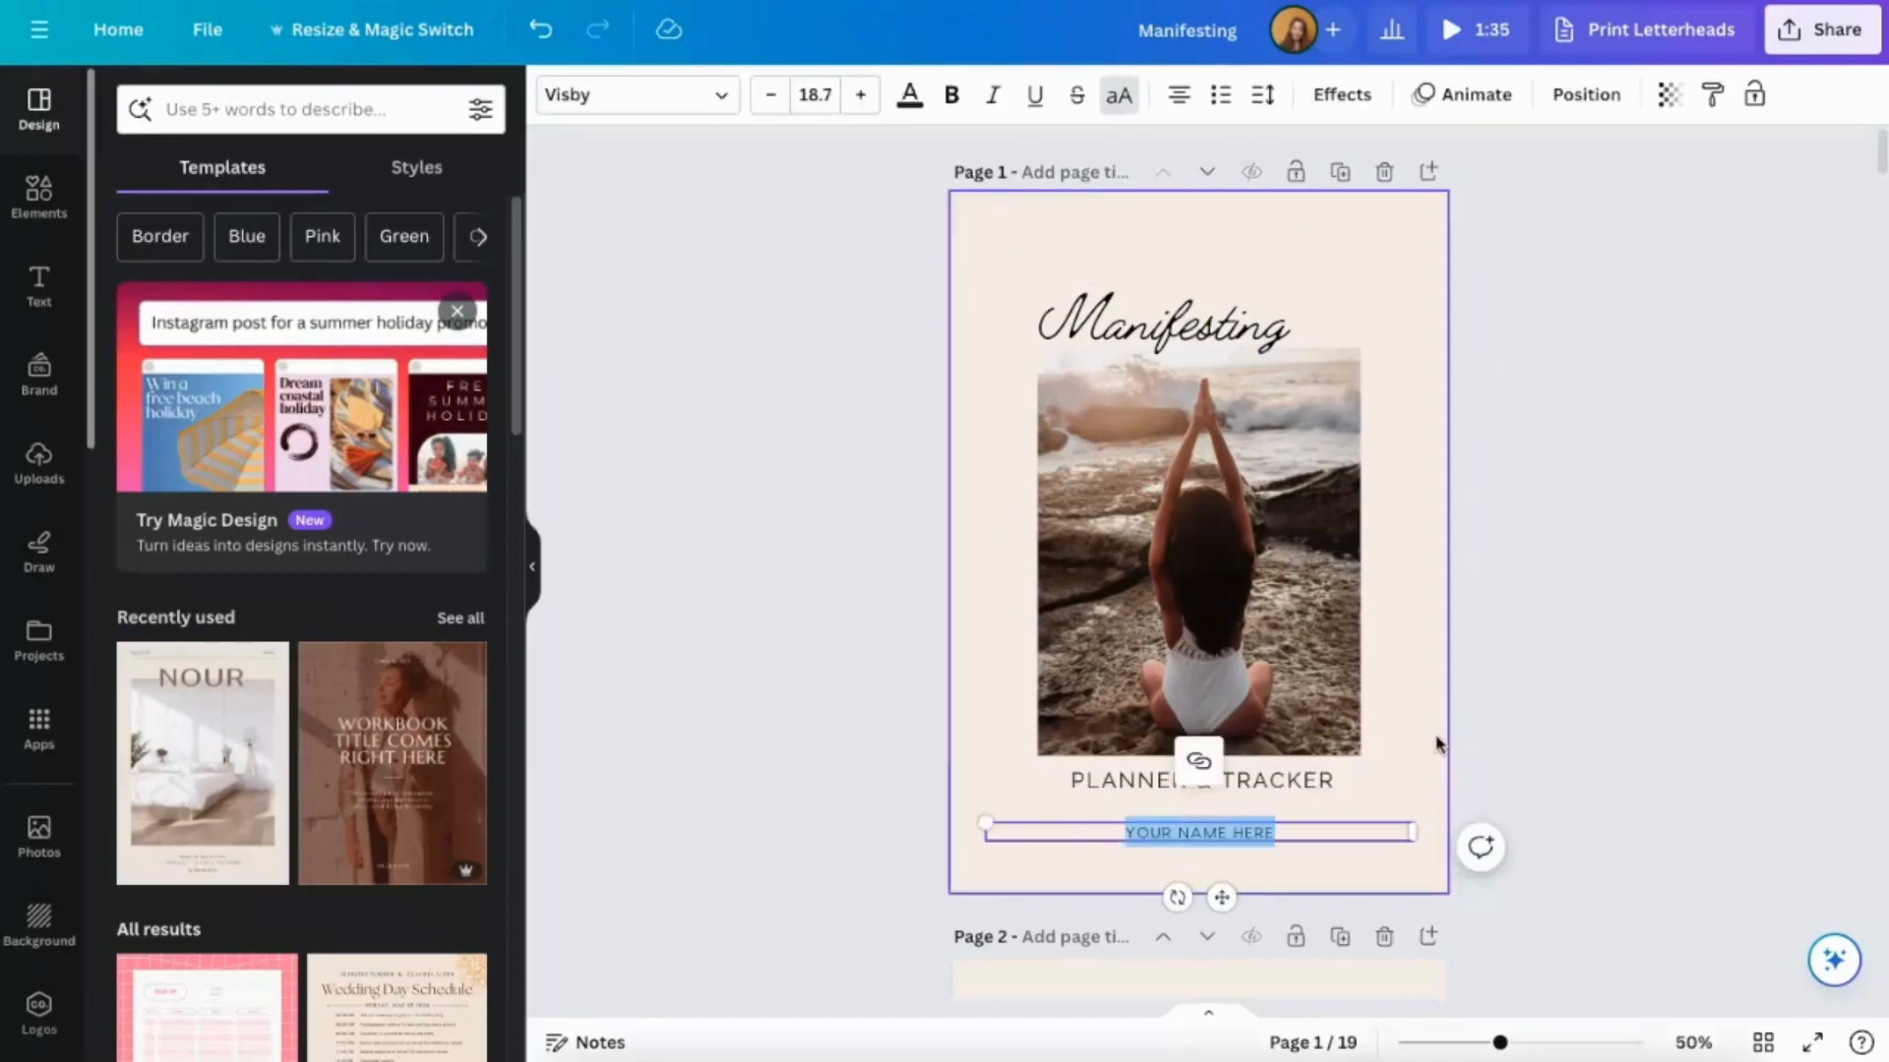
text(CHARISSE)
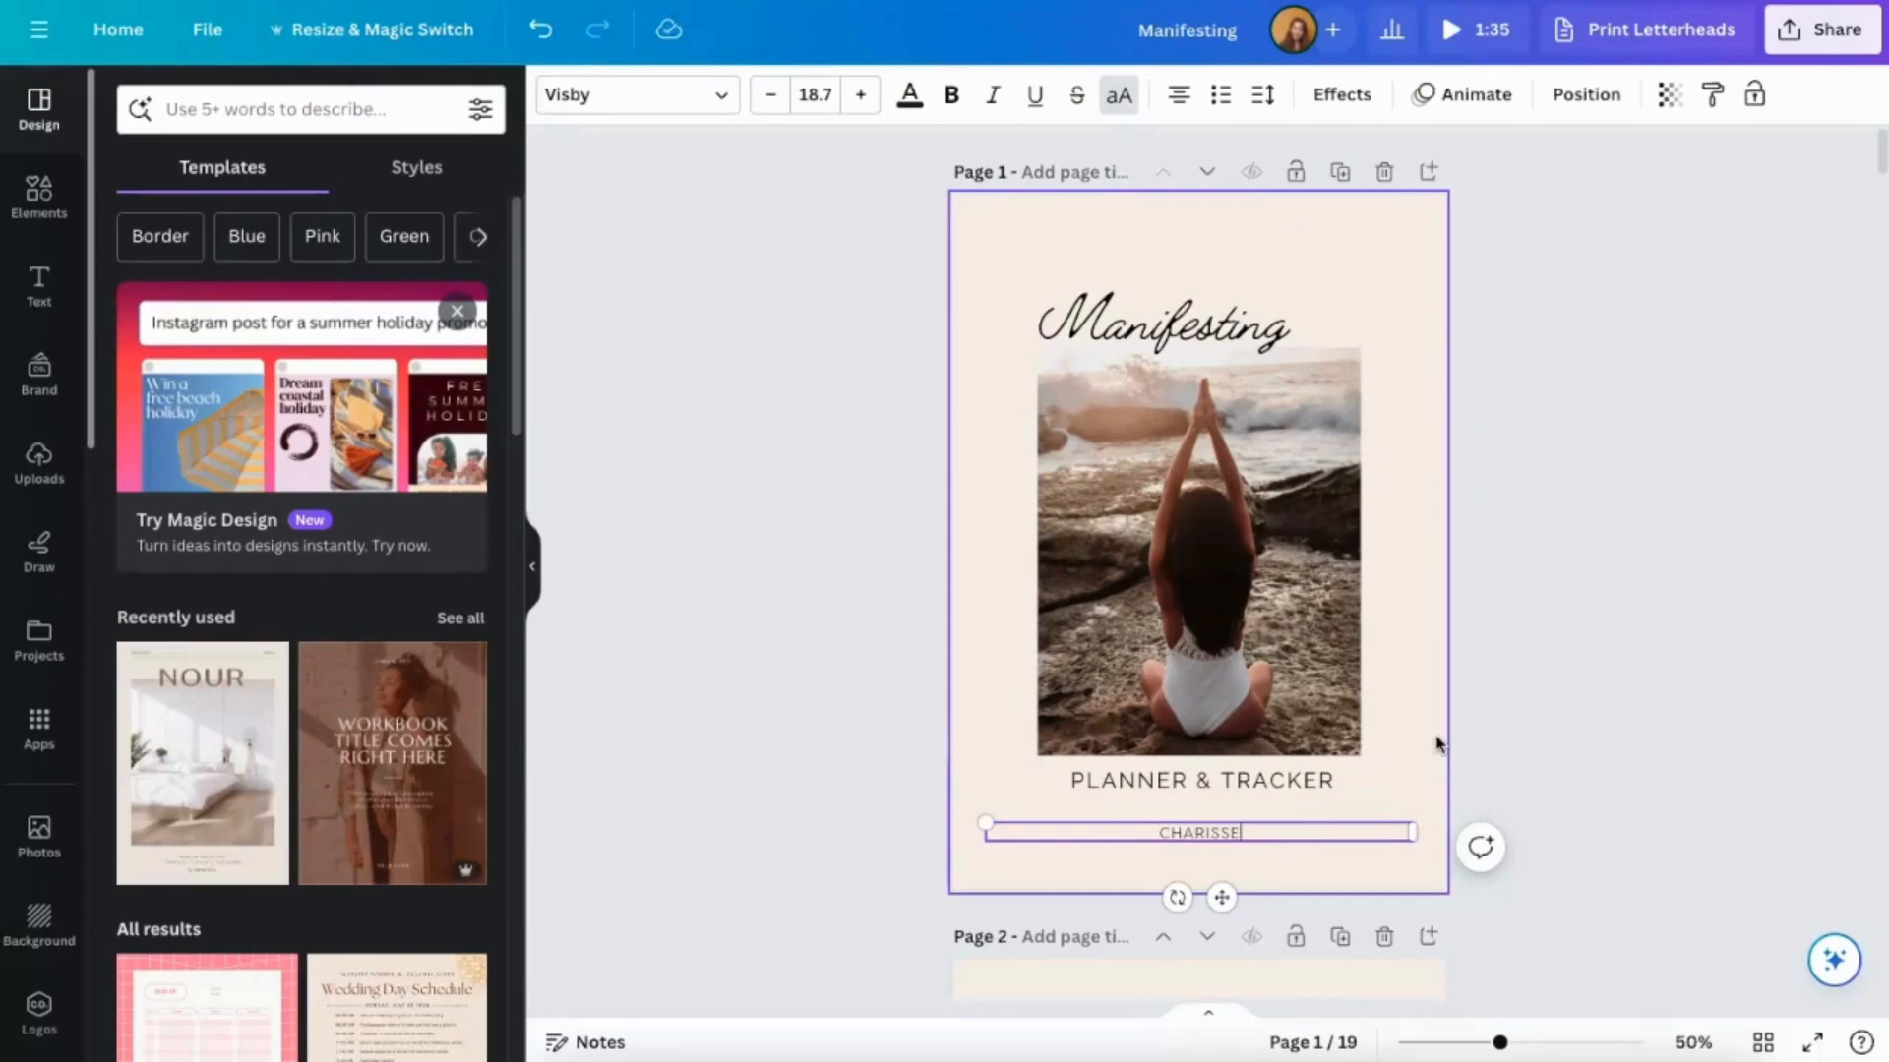
click(1269, 852)
double_click(1269, 838)
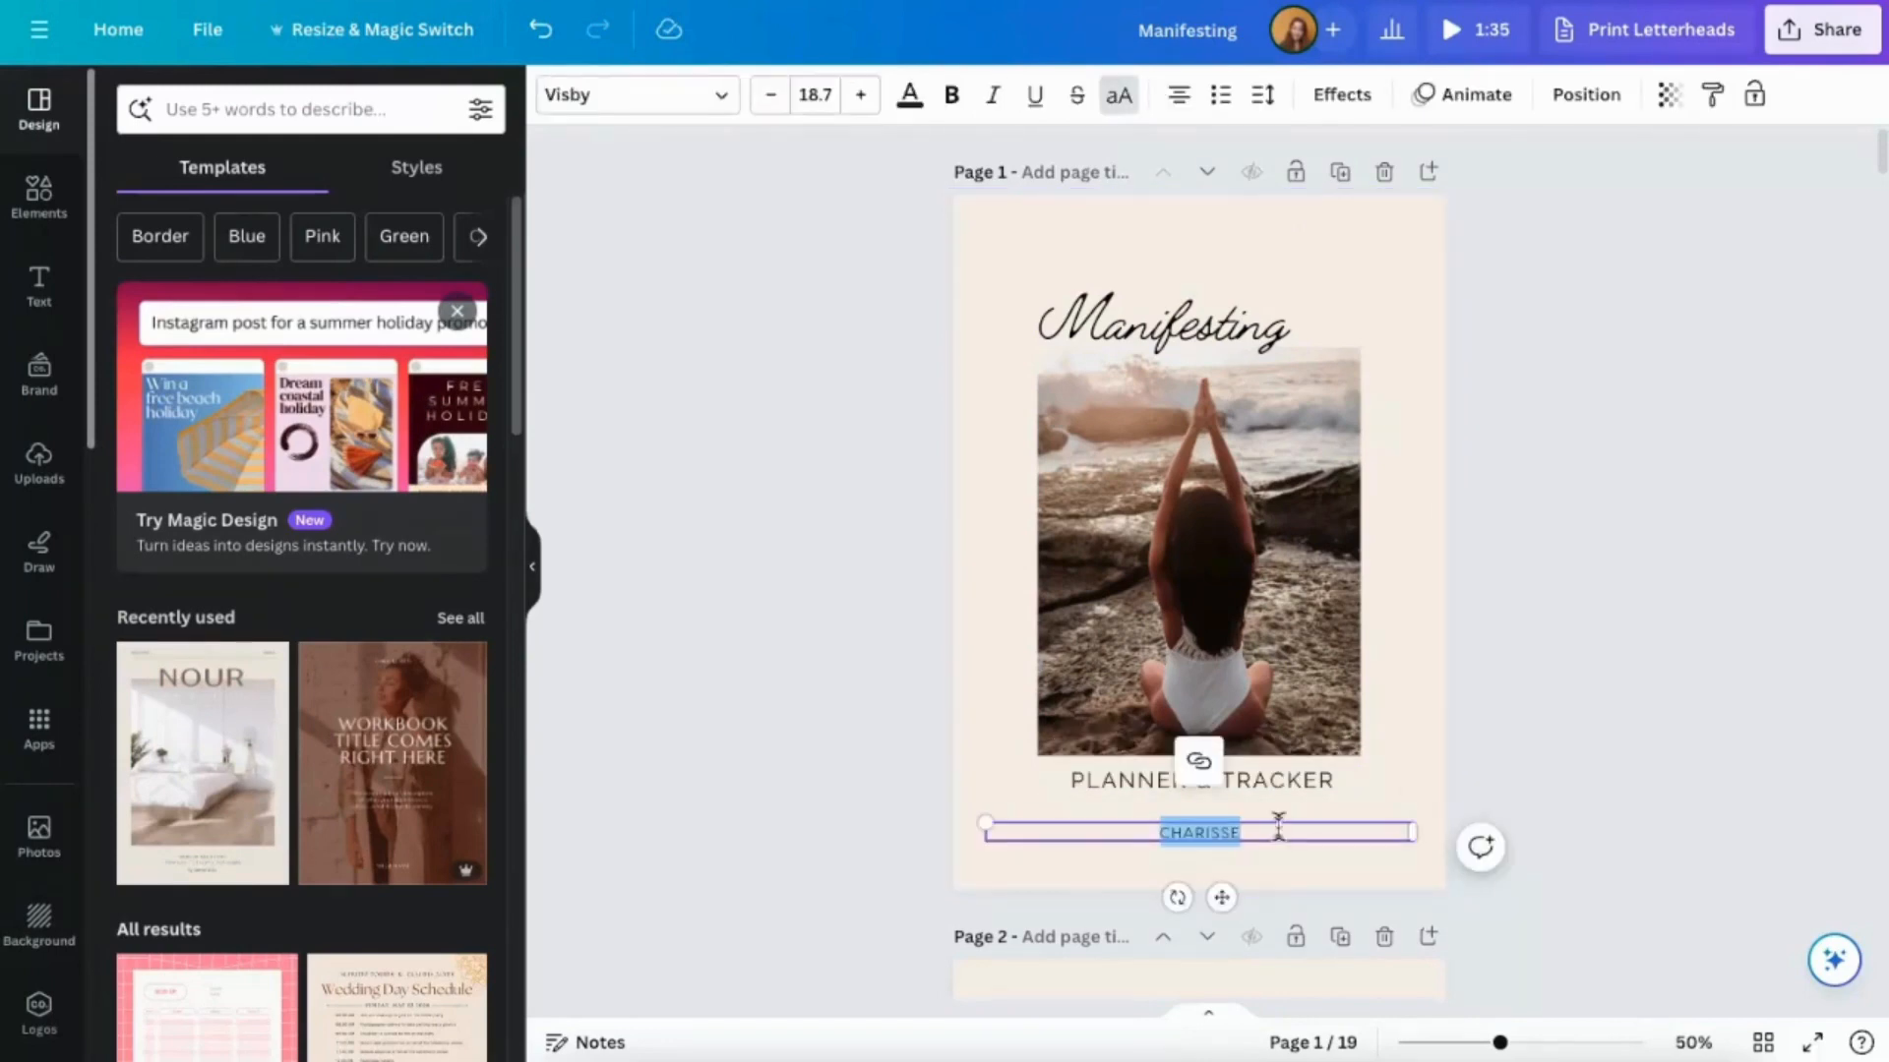
text(CHARISSE)
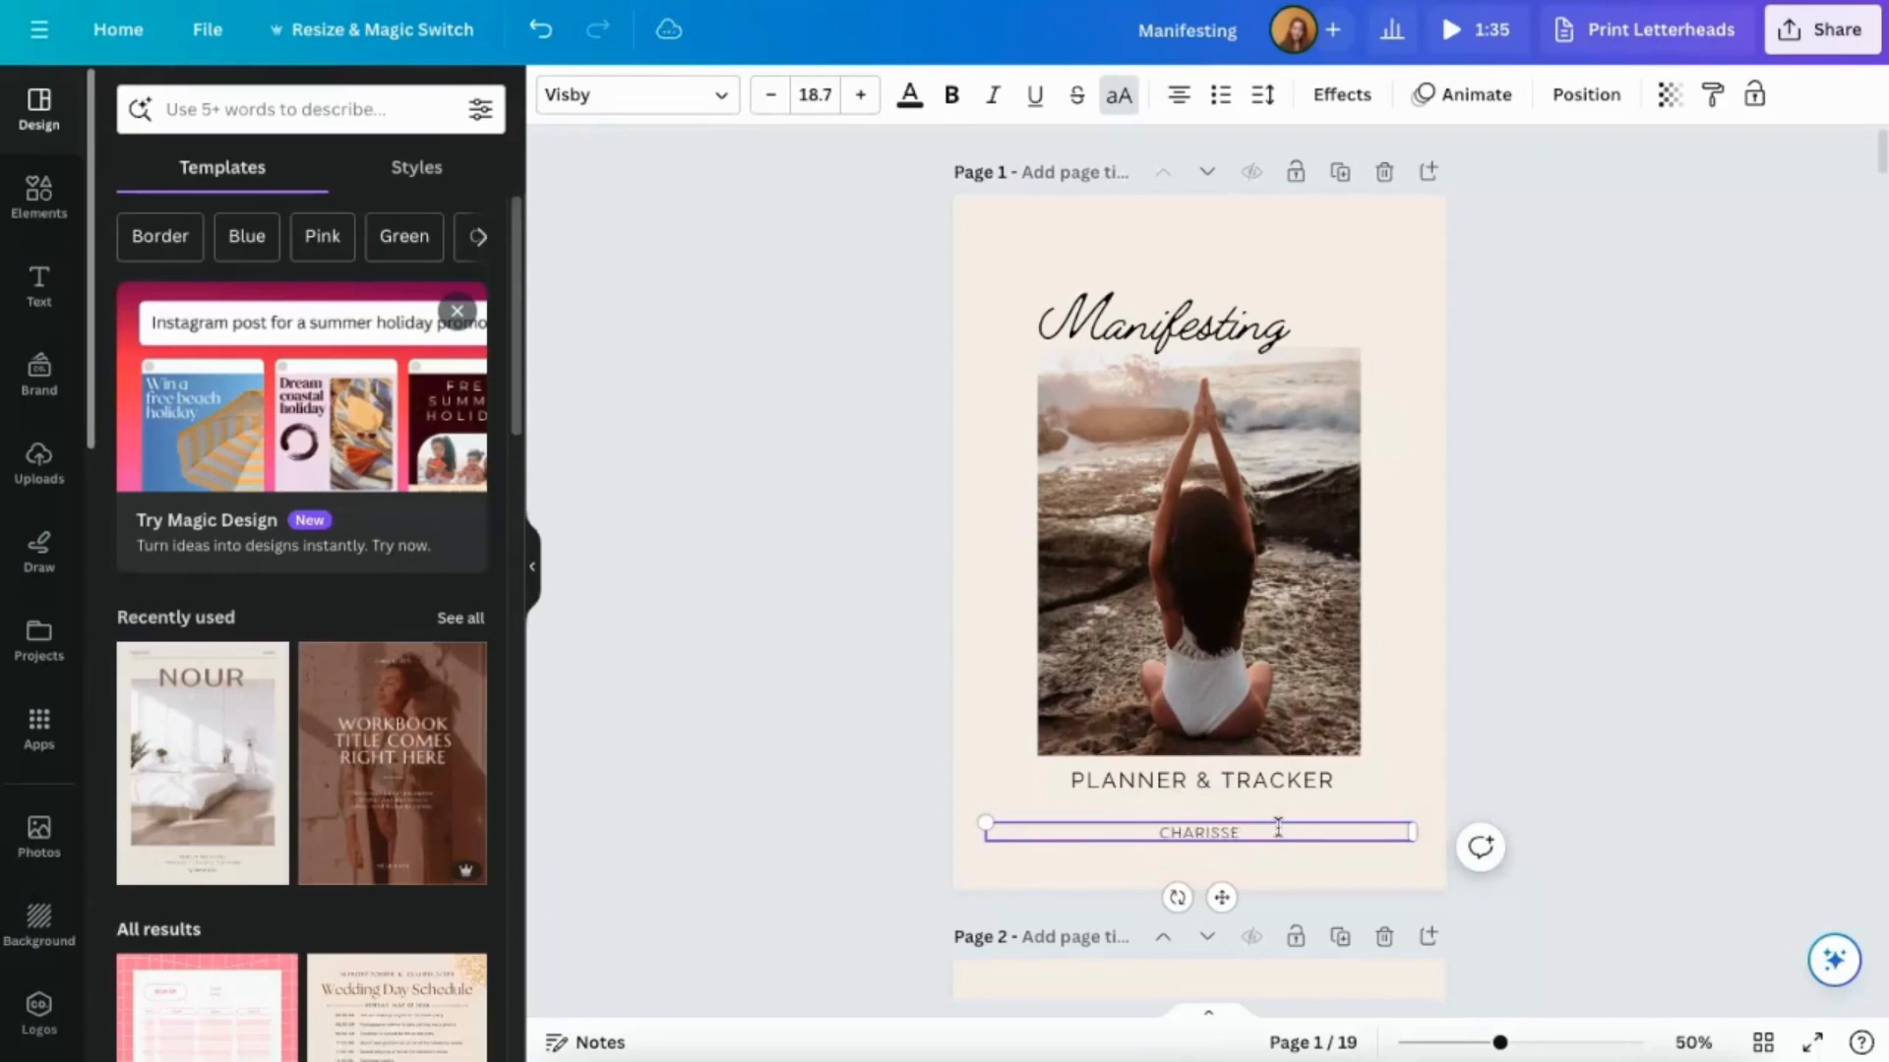
text( COACHING CO)
click(1393, 576)
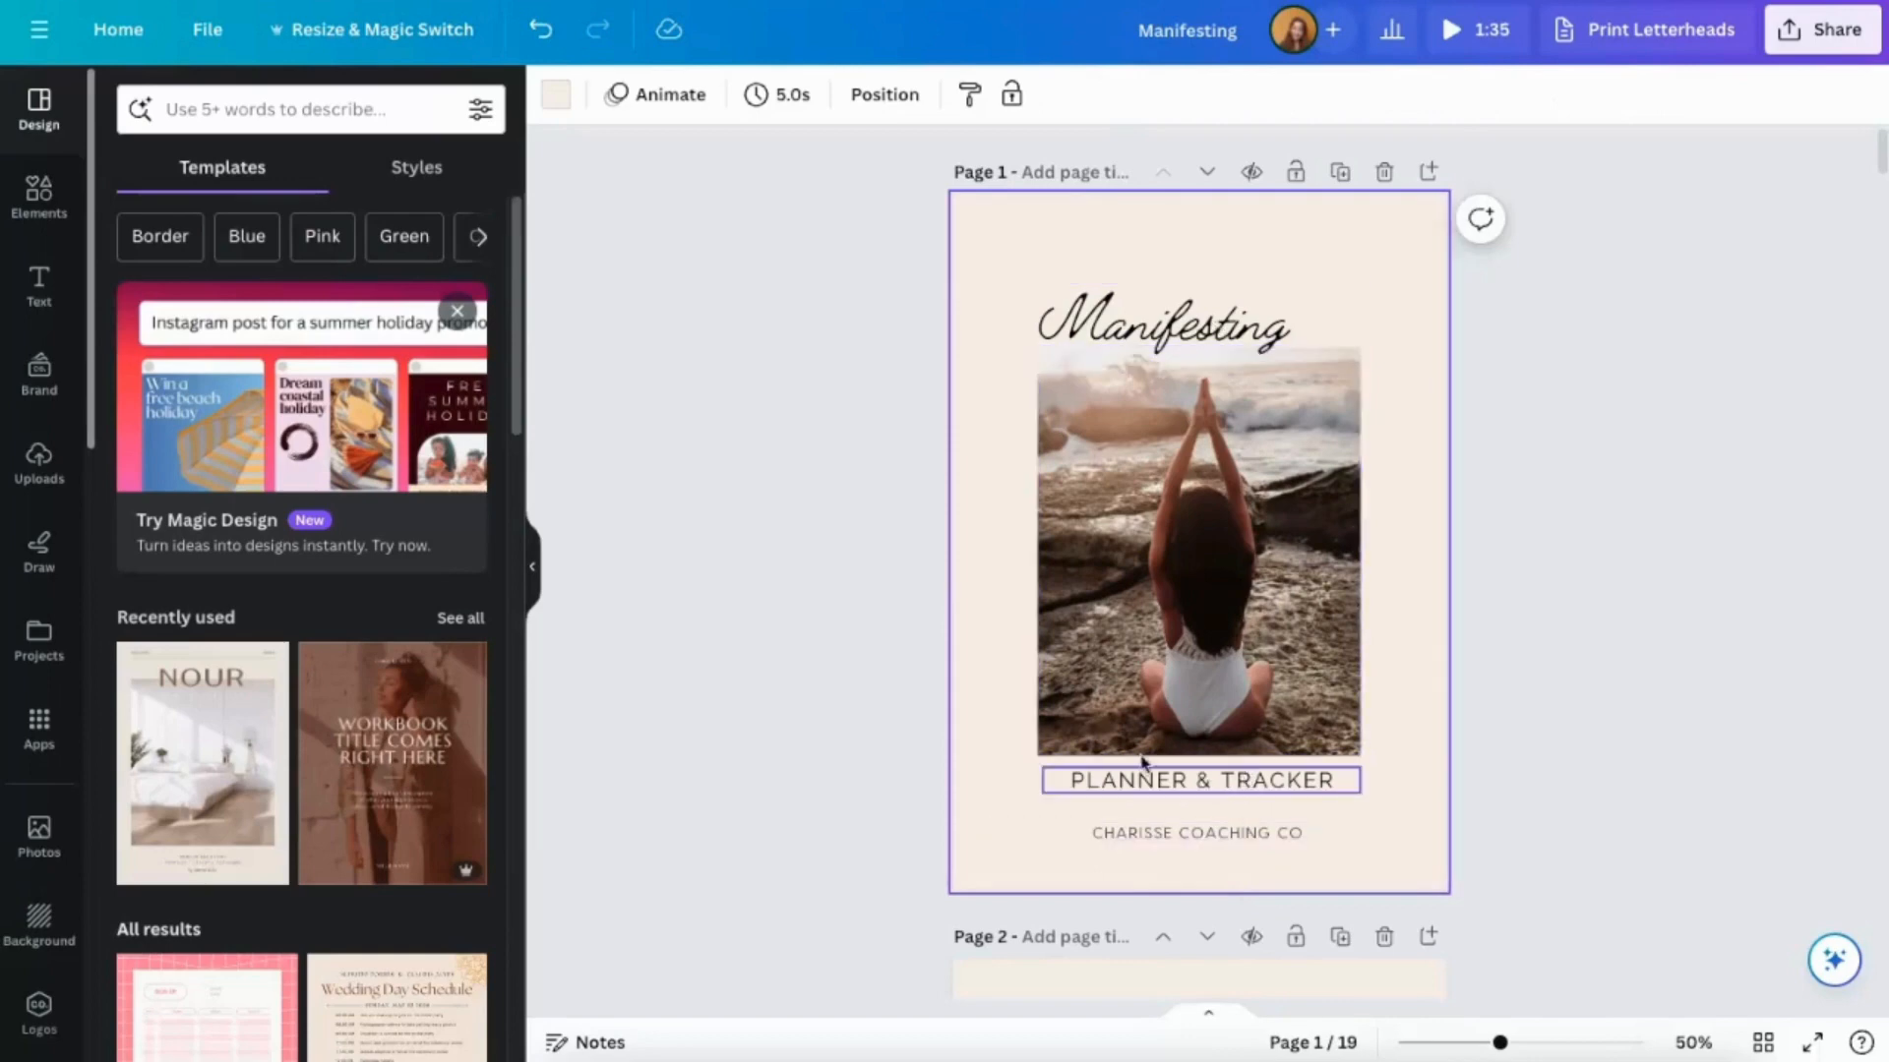
click(1157, 787)
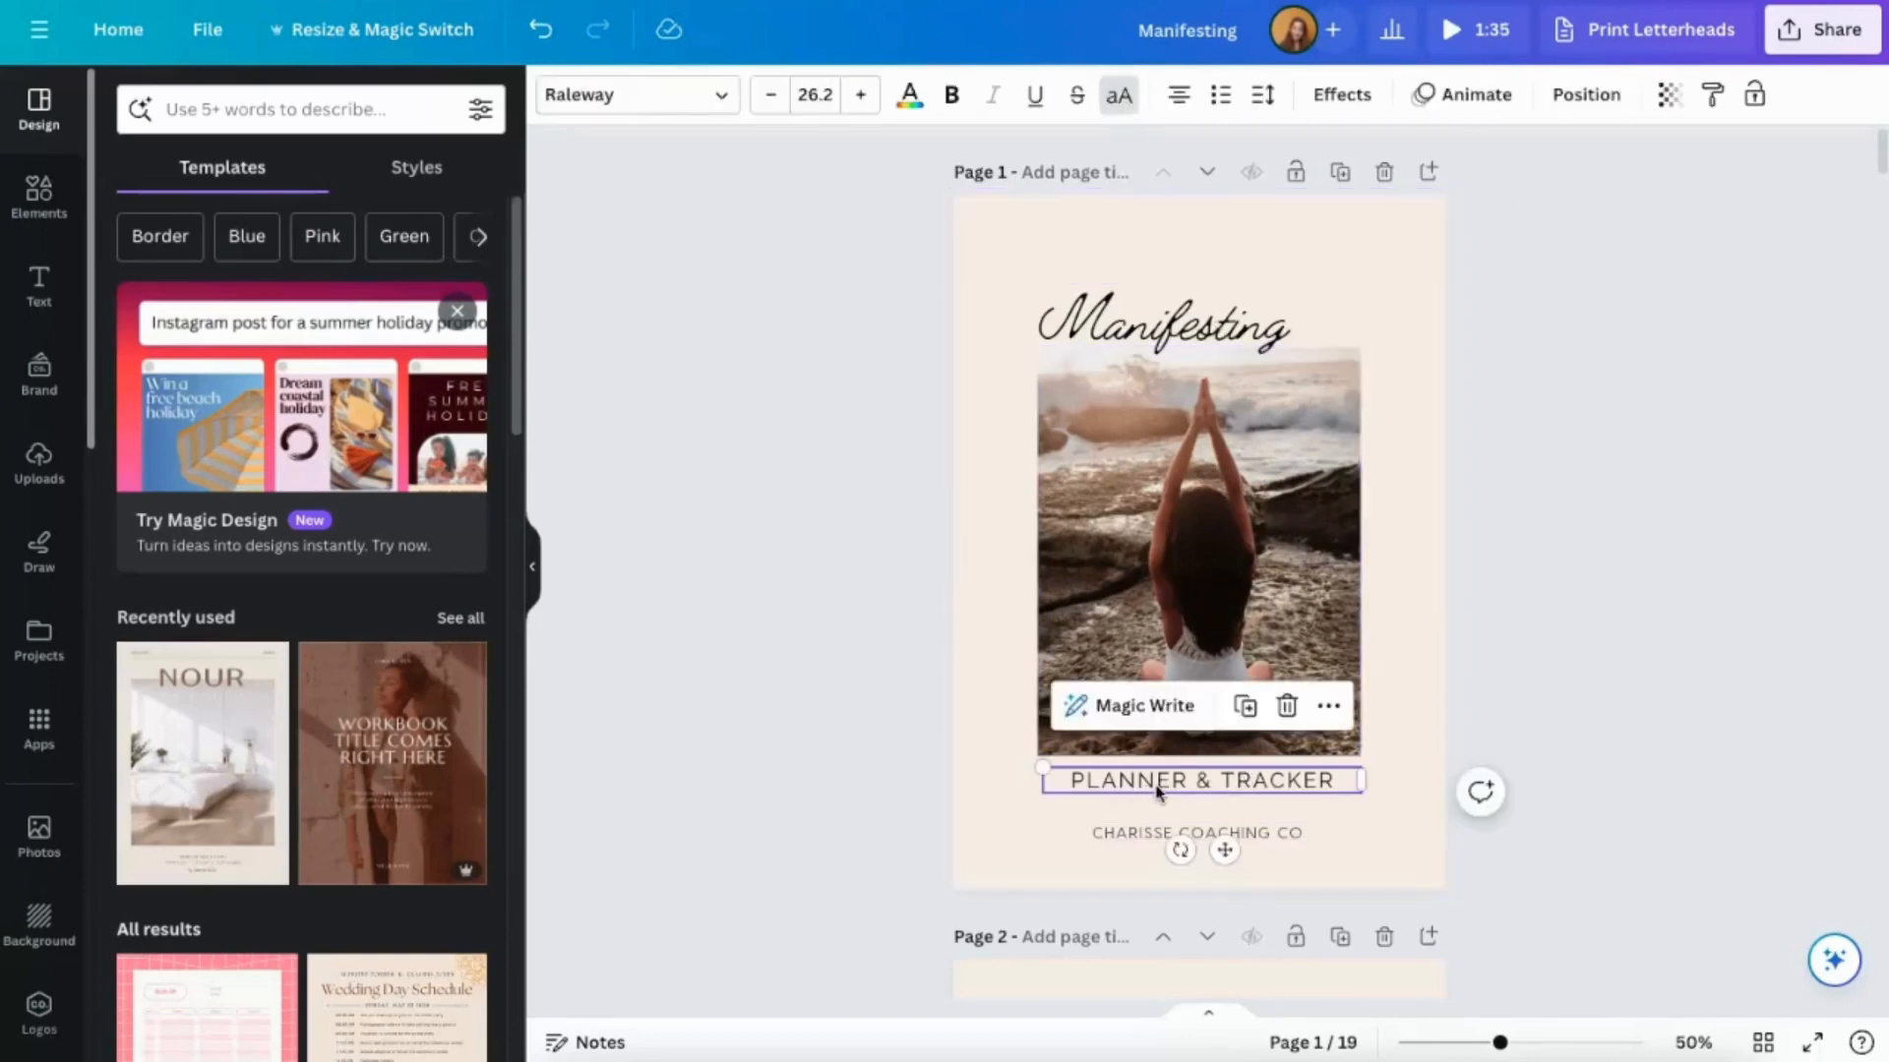
click(1413, 638)
scroll(1414, 637, down, 1)
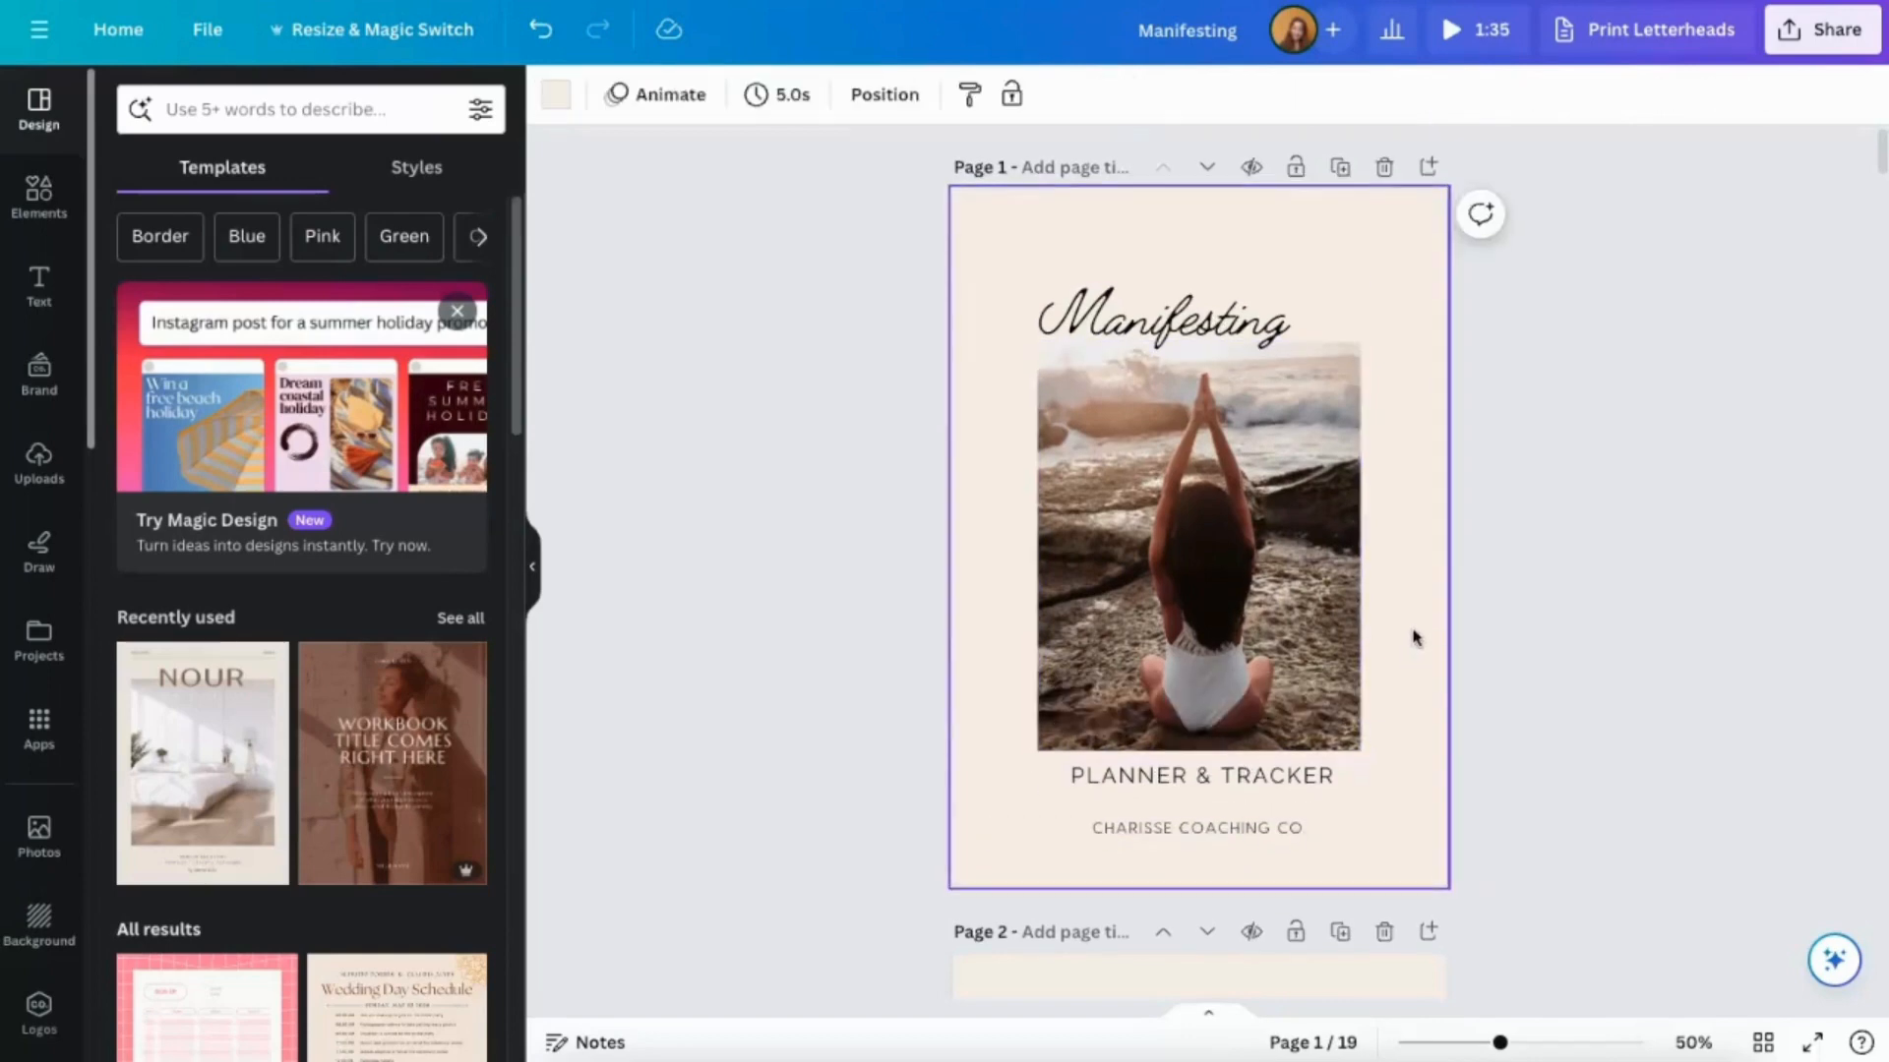
click(1350, 615)
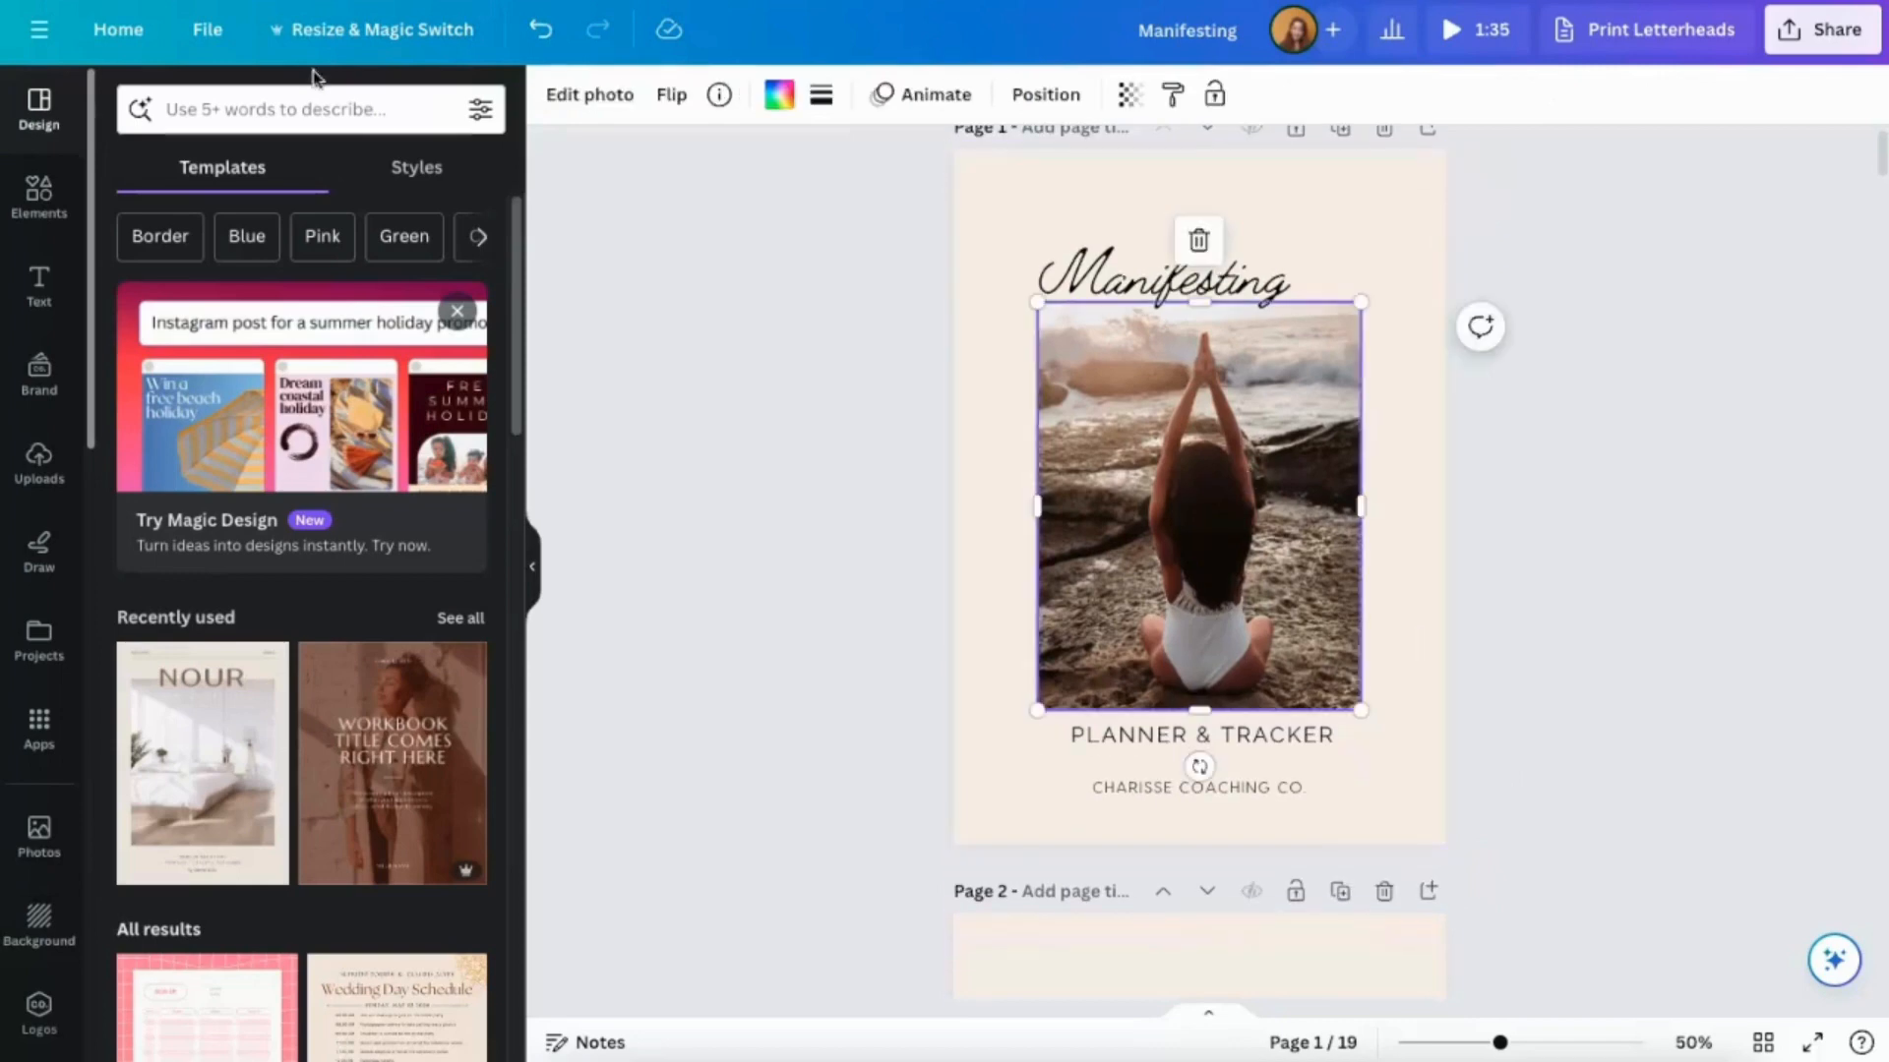
click(300, 105)
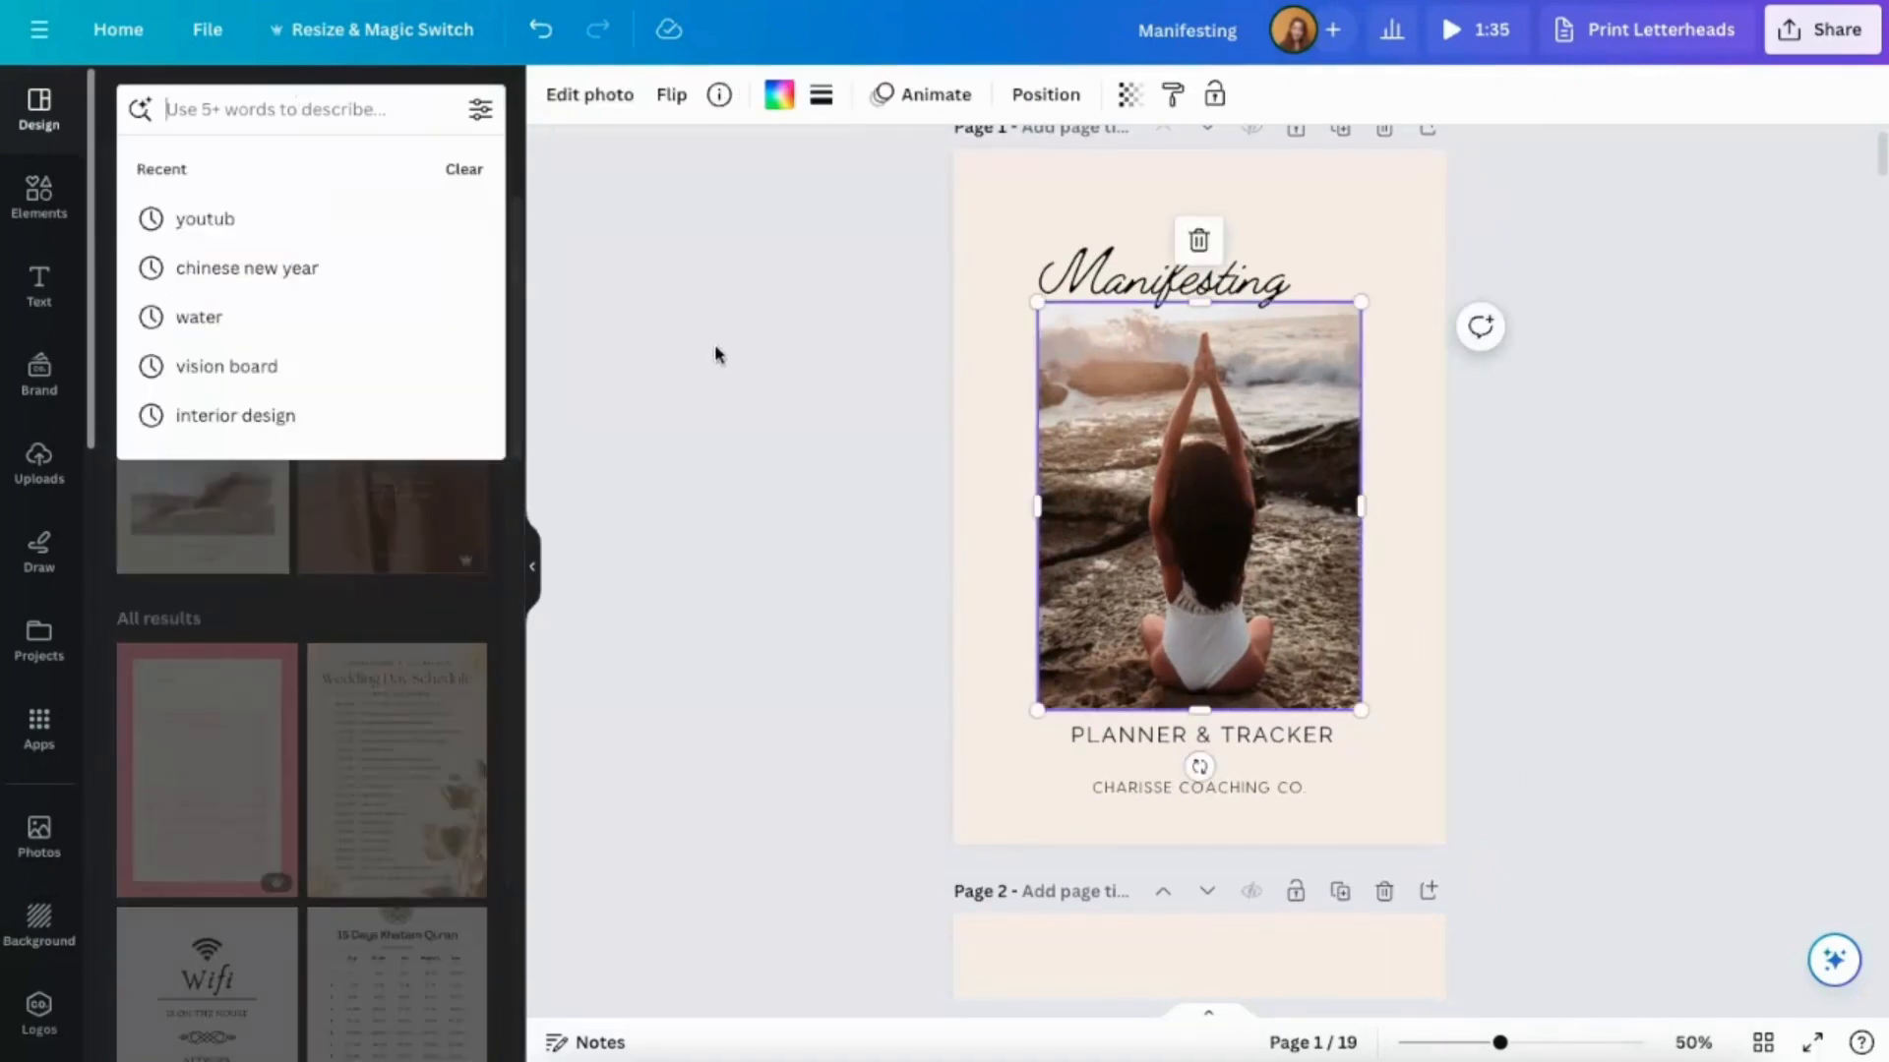
click(715, 350)
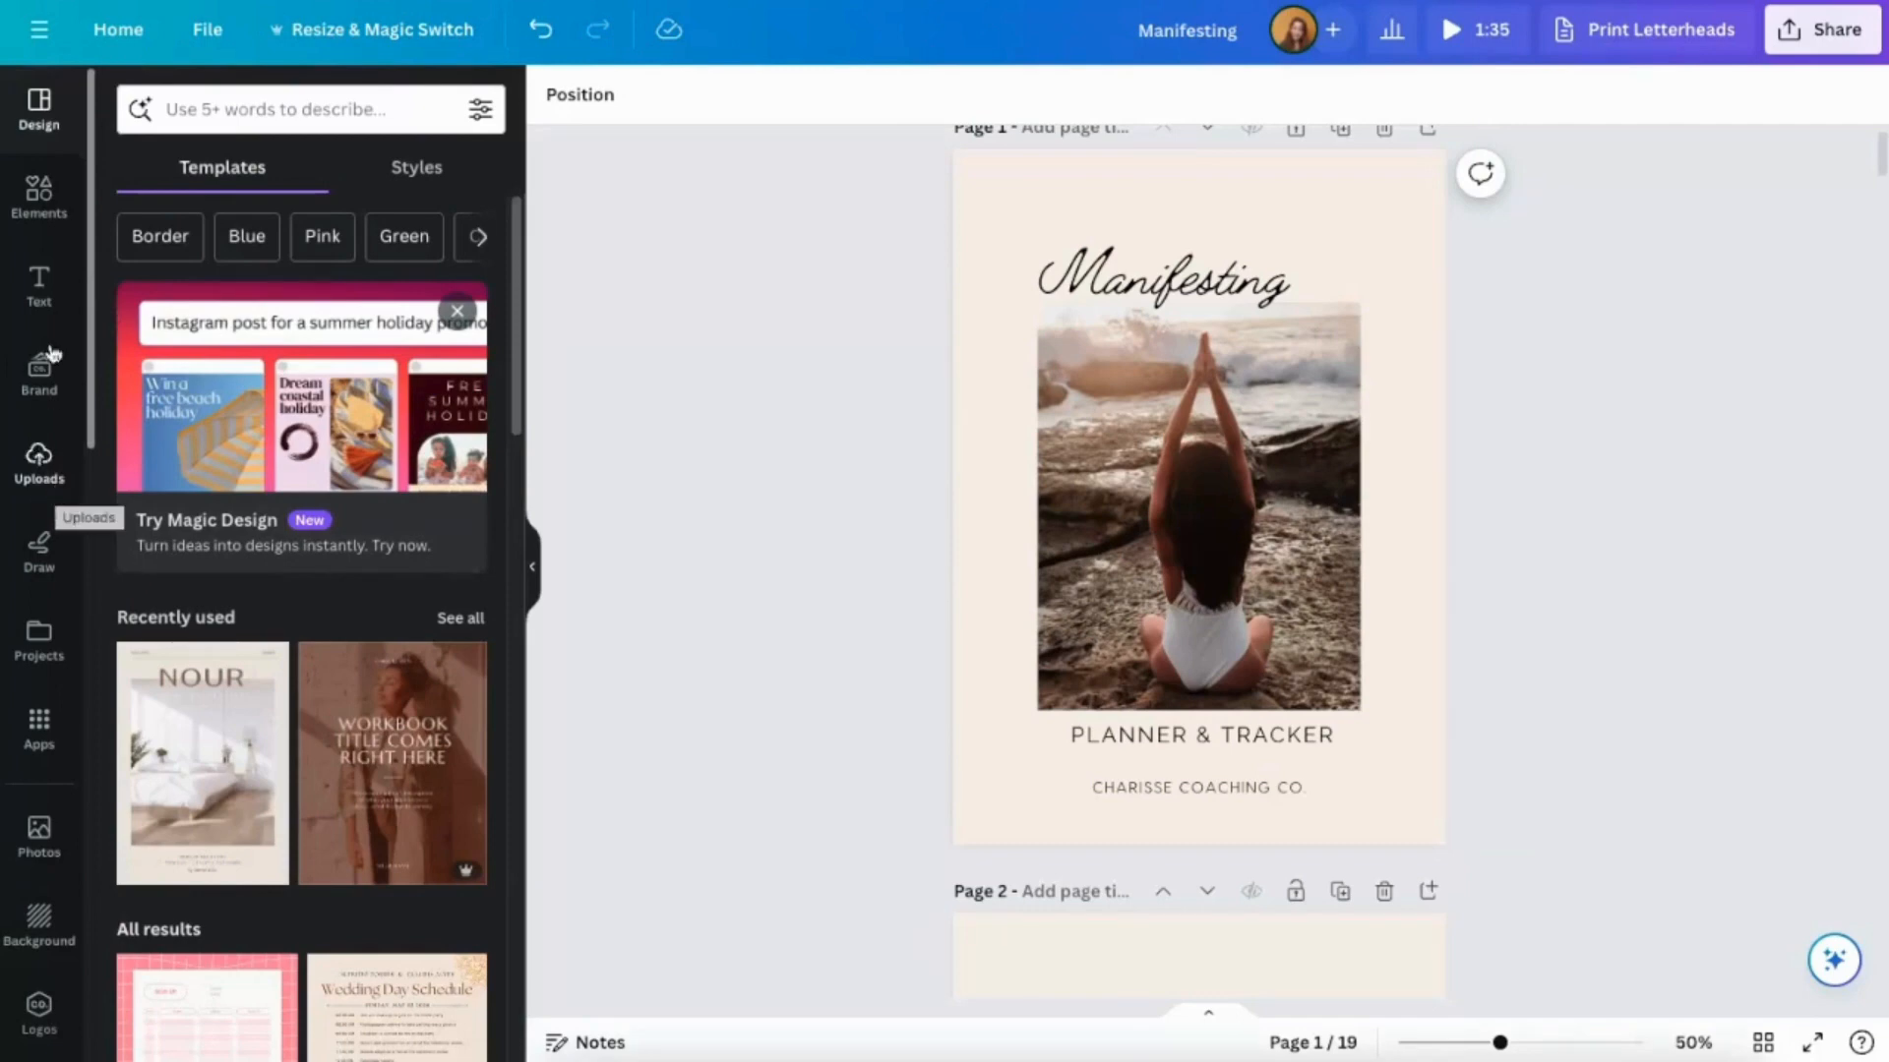
Search the elements library for "manifesting" and narrow the results to photos.
click(42, 203)
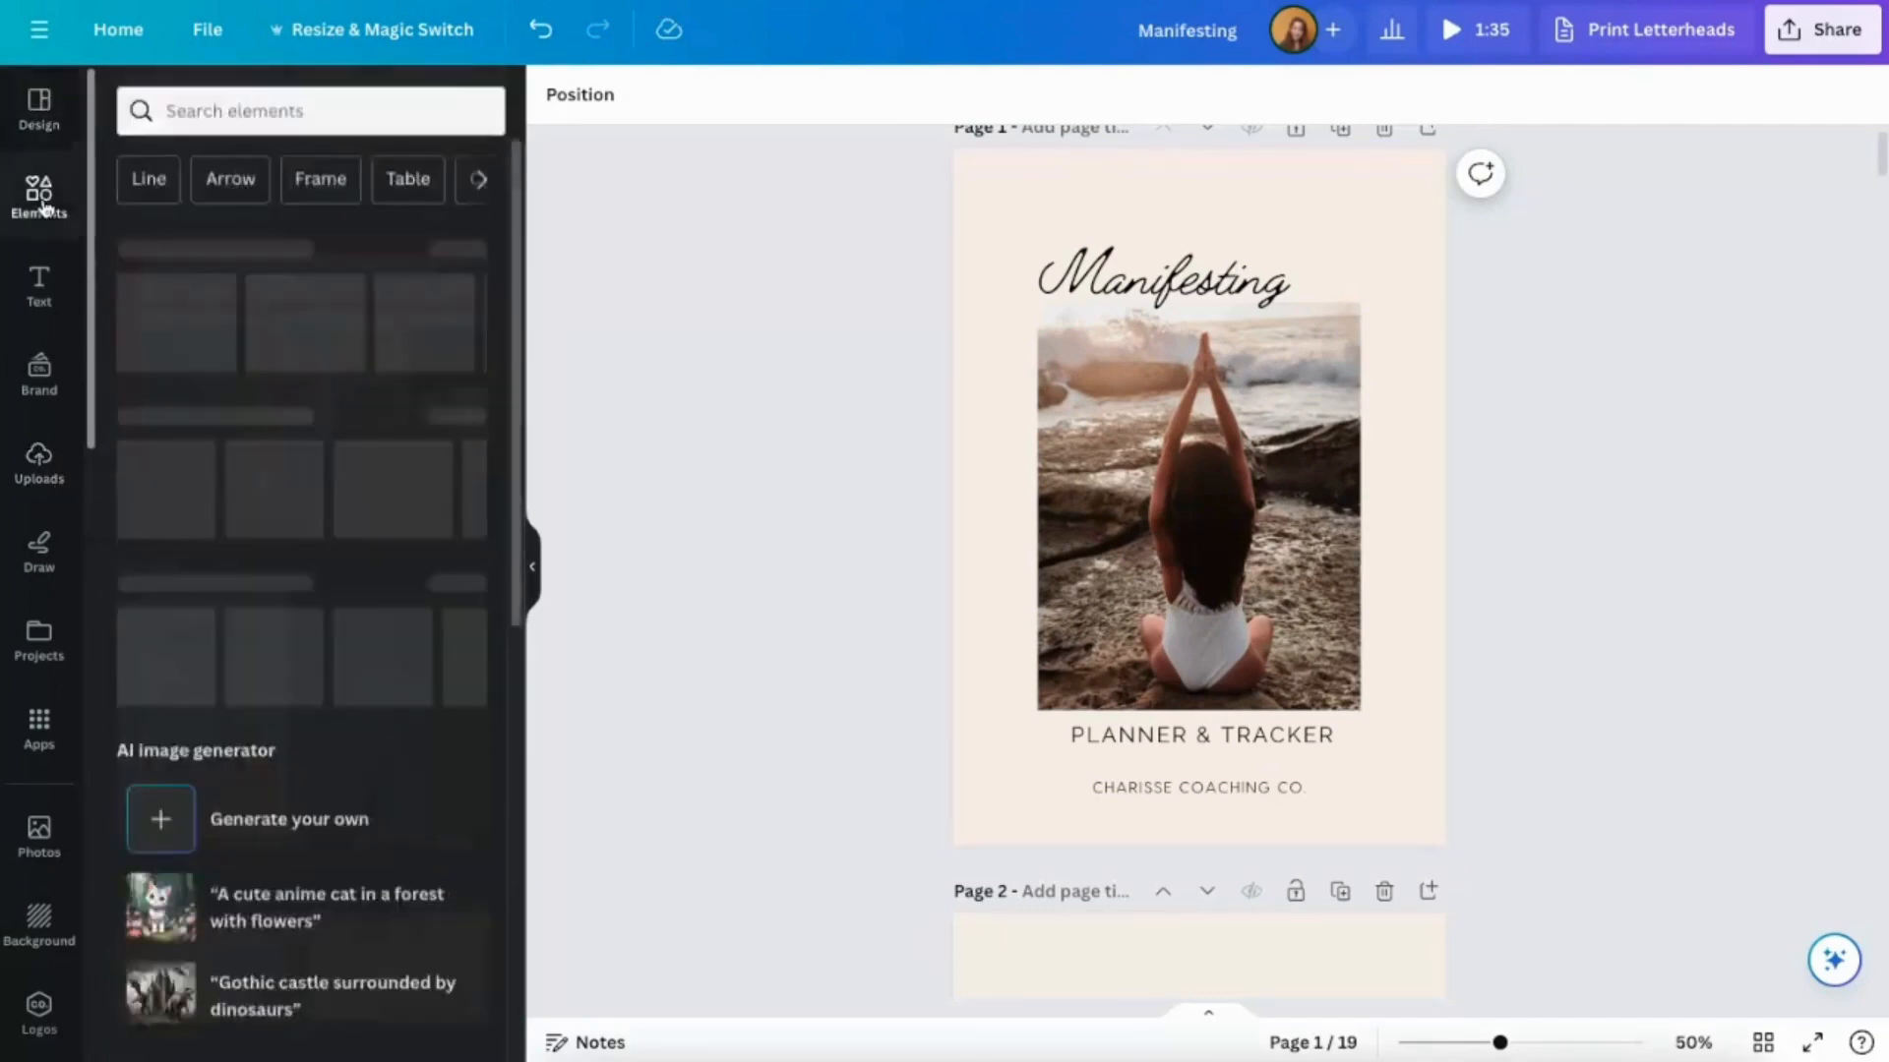
click(292, 112)
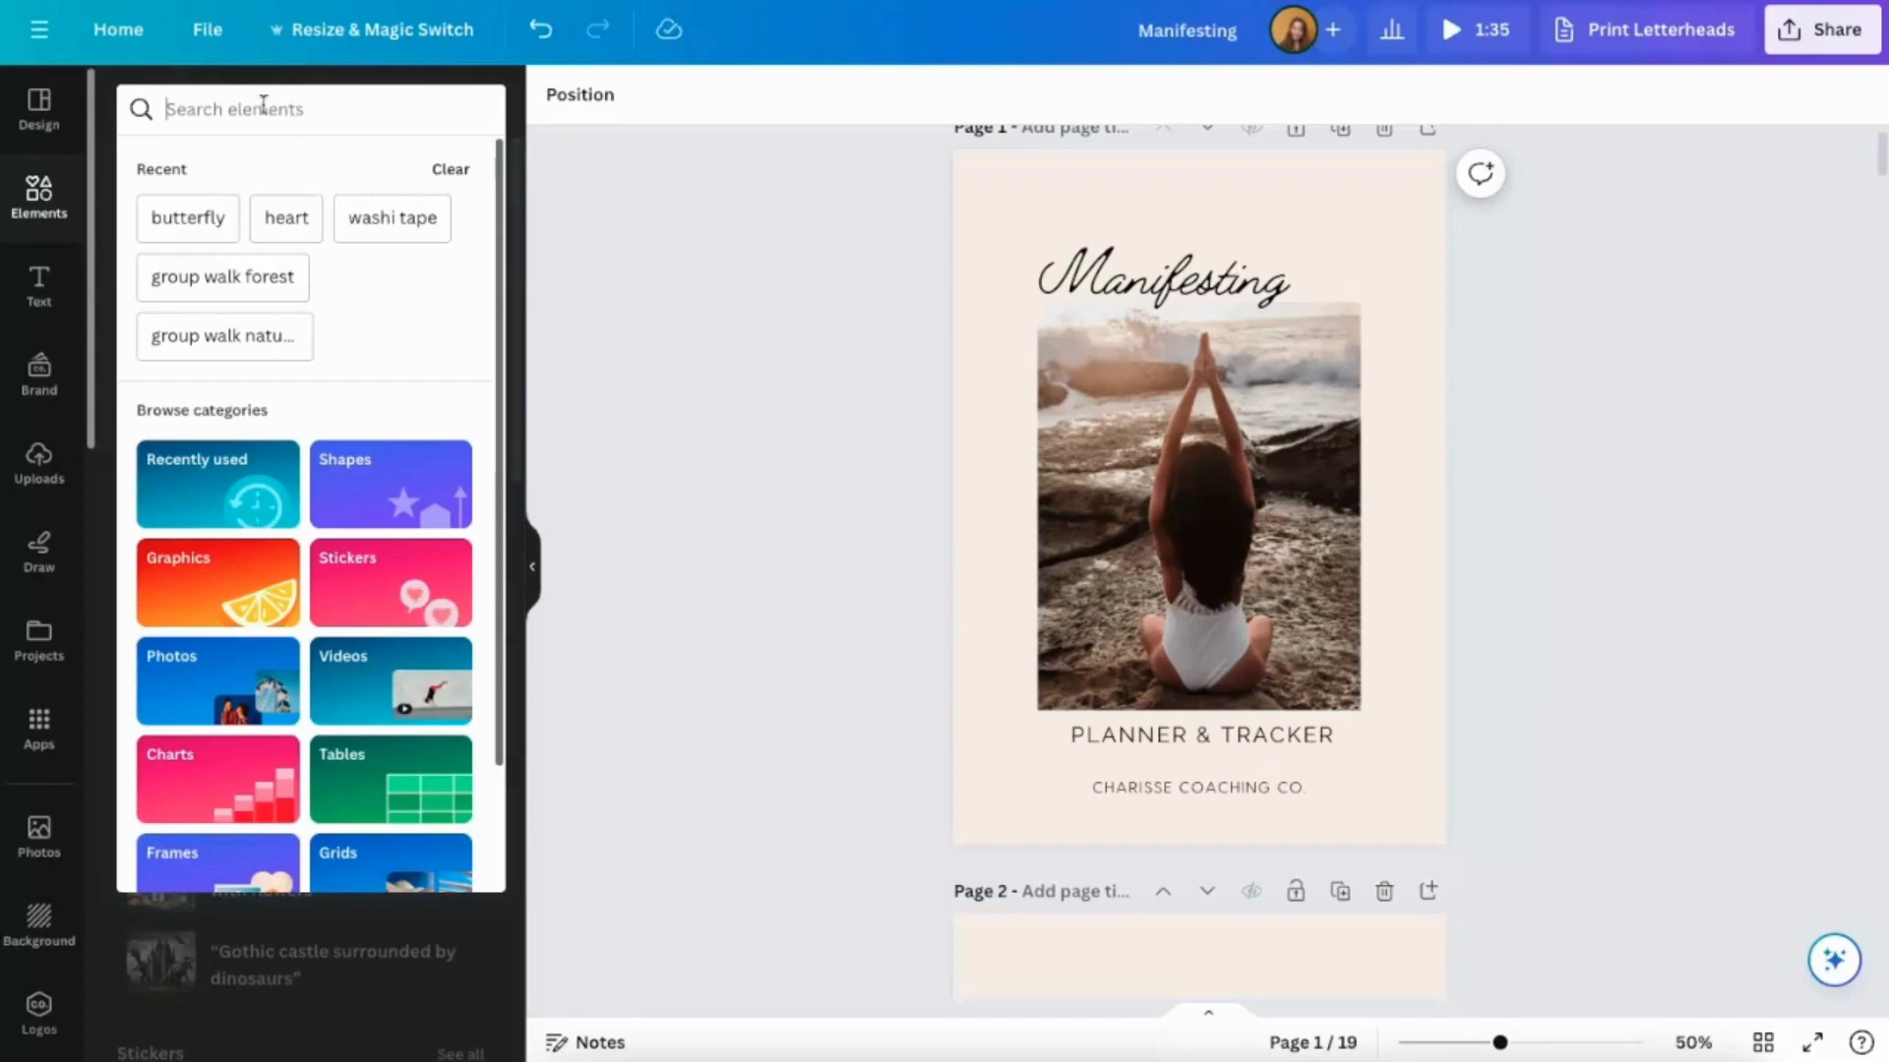
click(343, 122)
text(m)
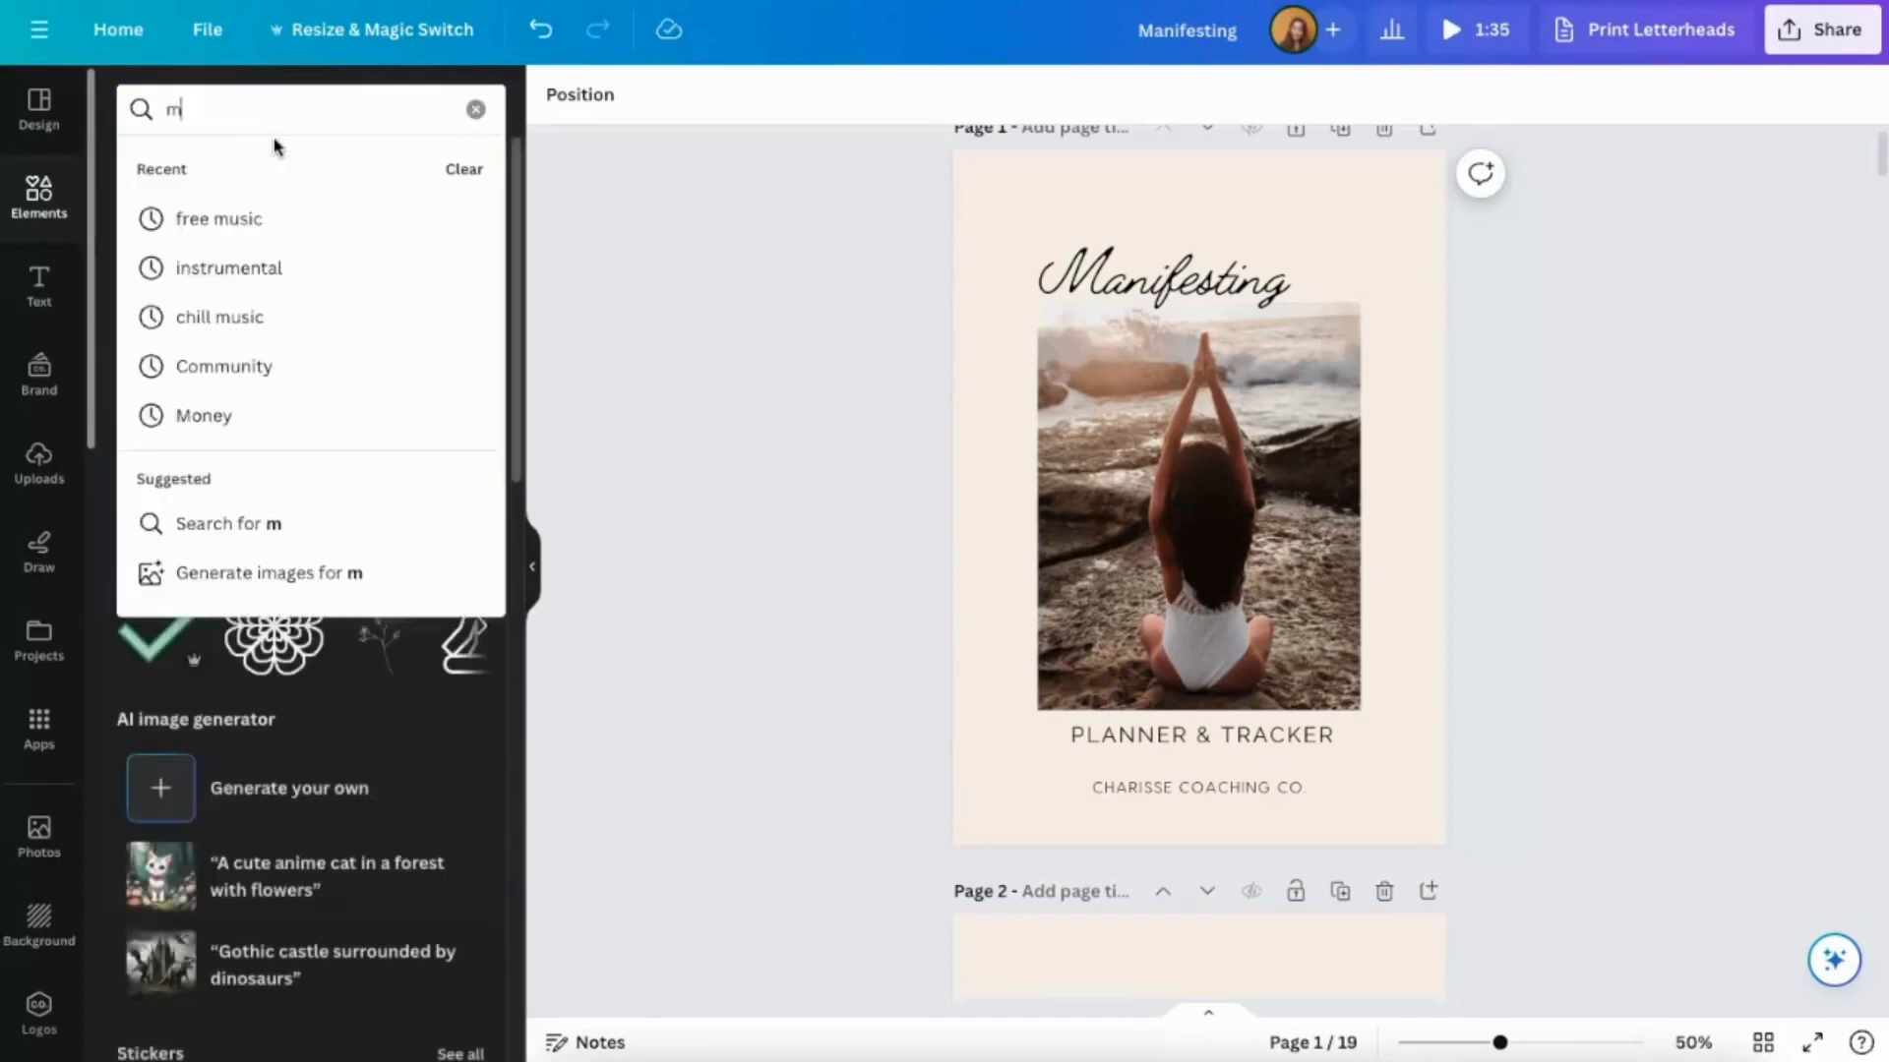
text(anifesting)
key(Return)
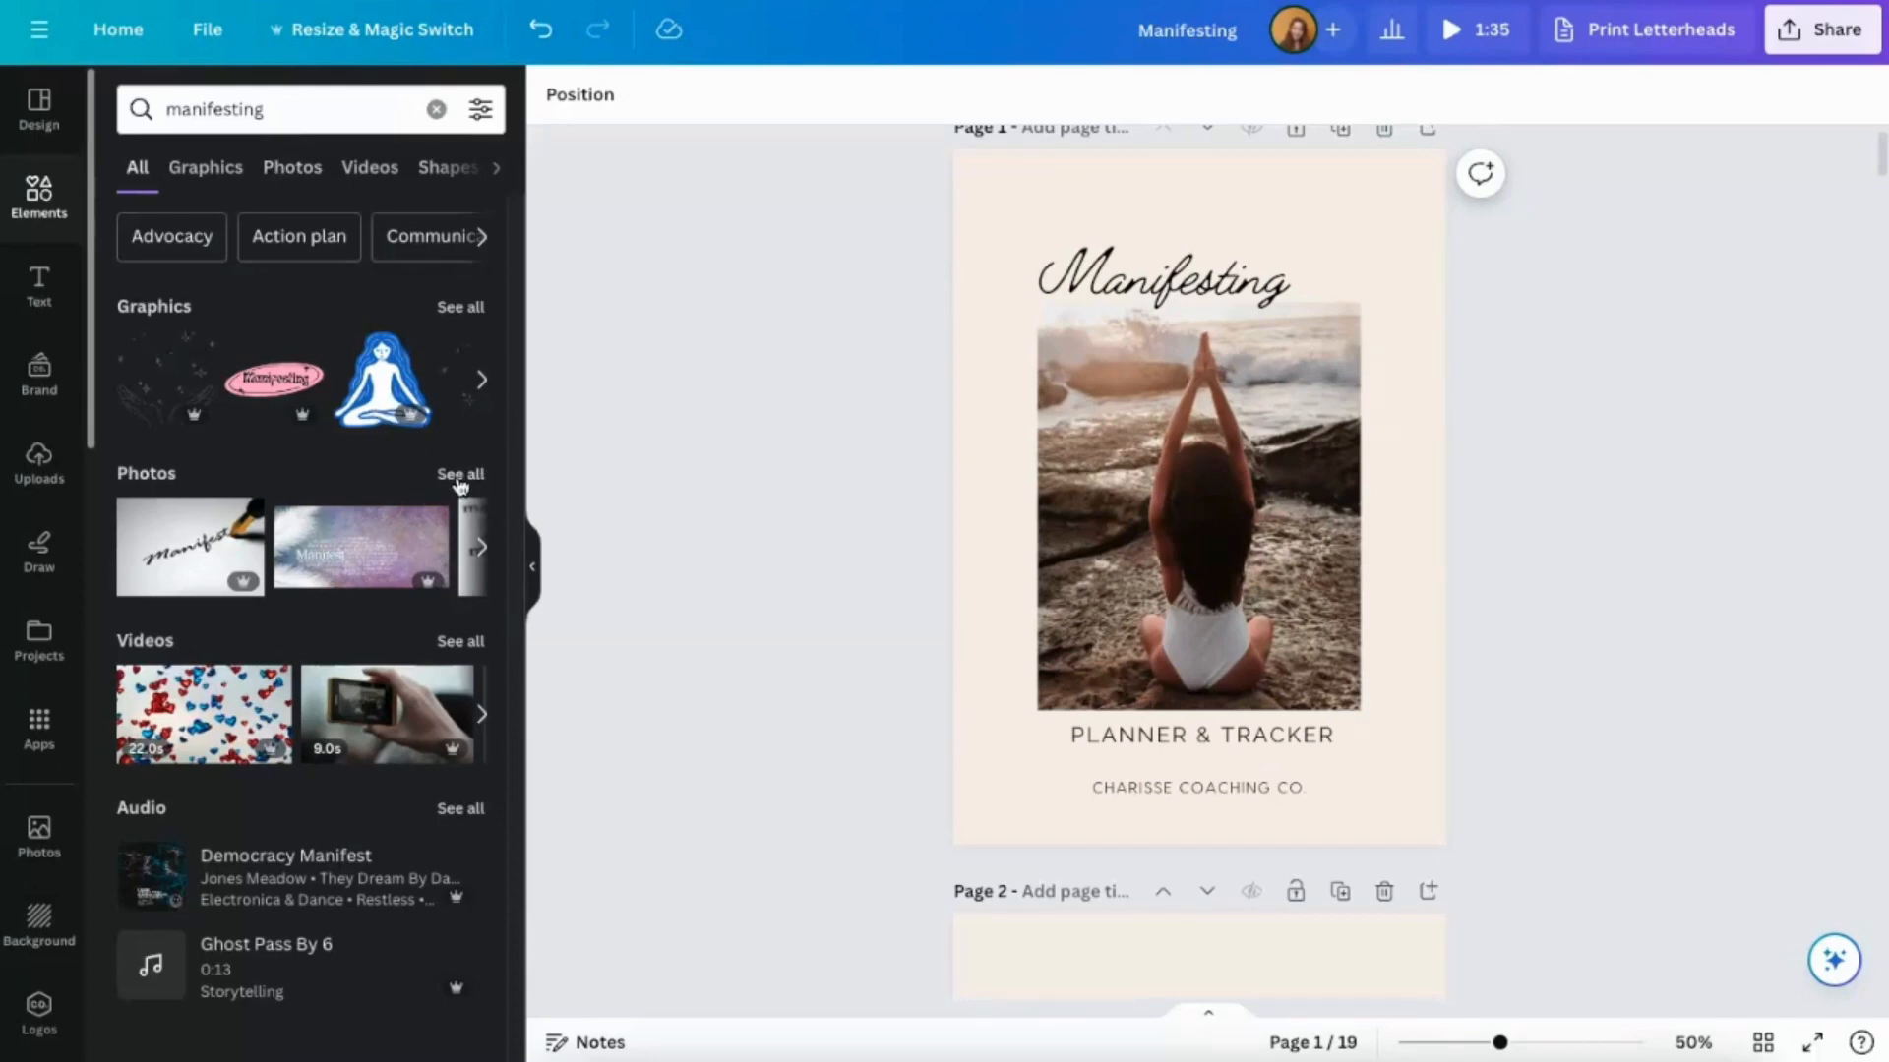
click(289, 172)
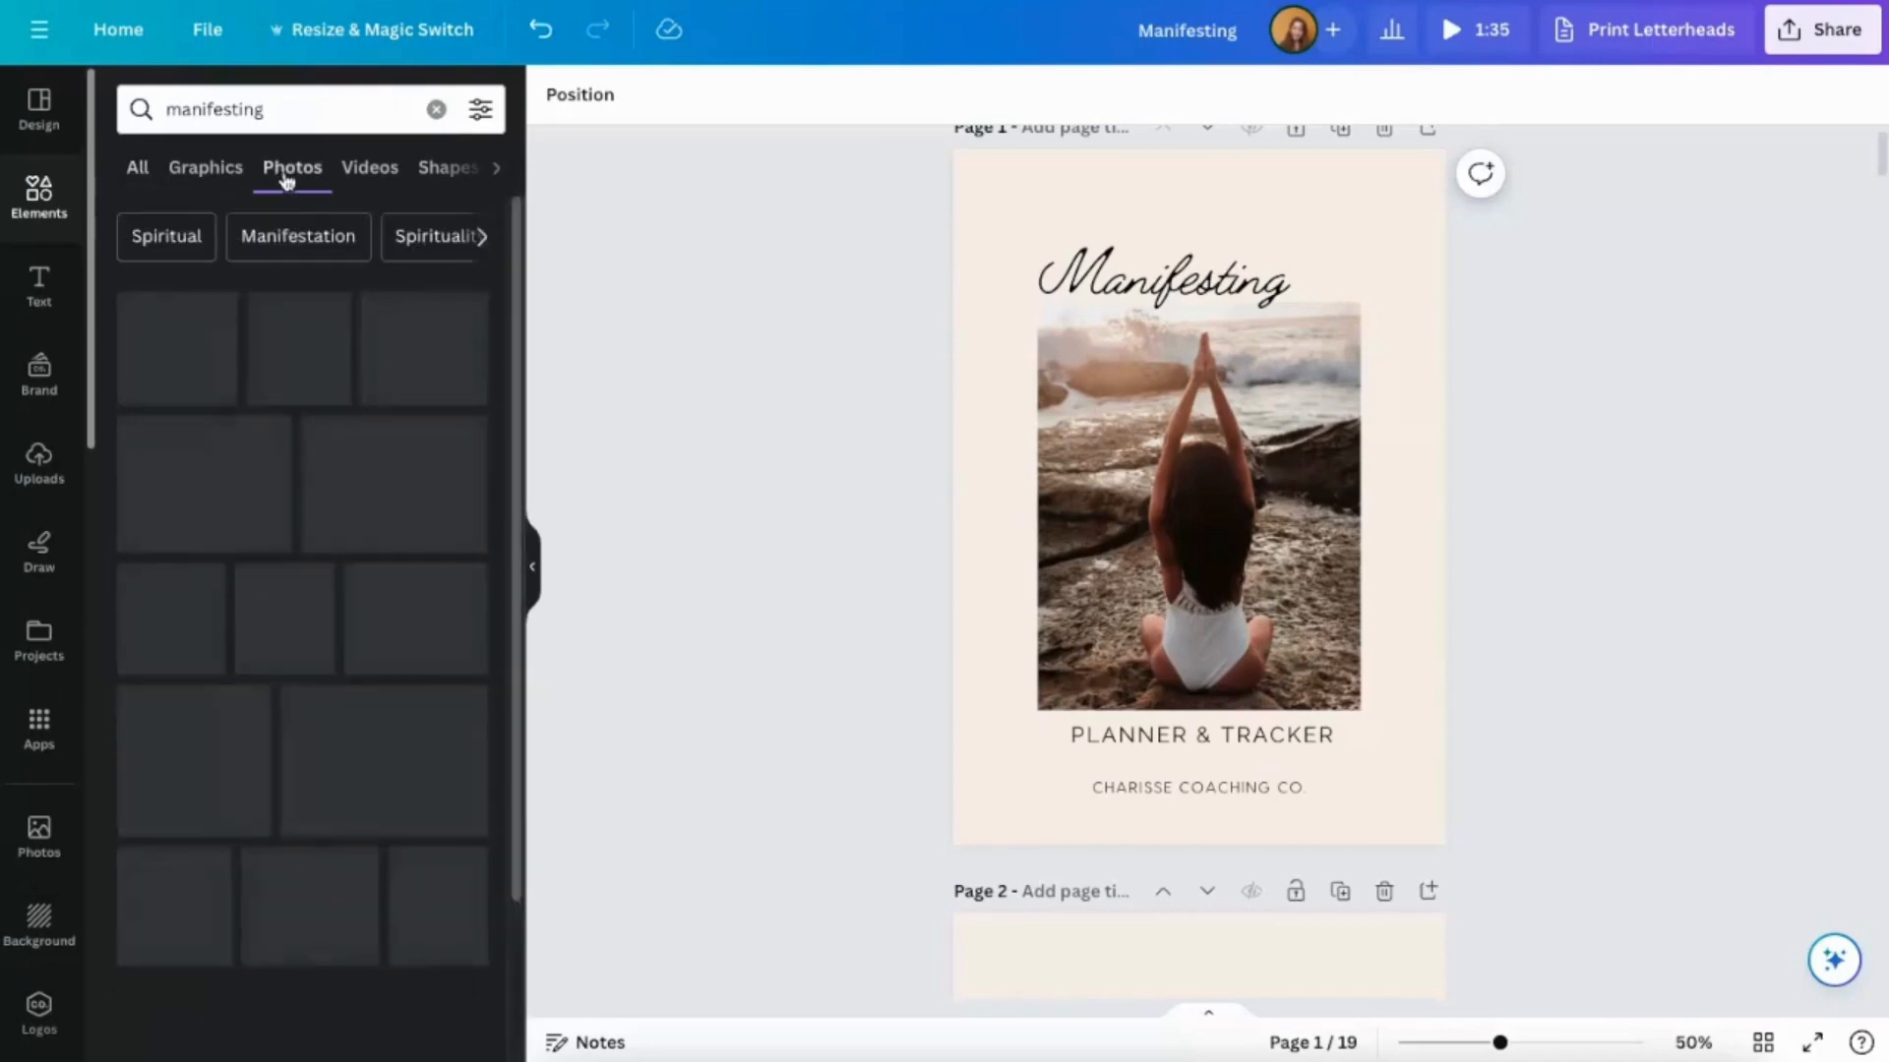
scroll(291, 704, down, 1)
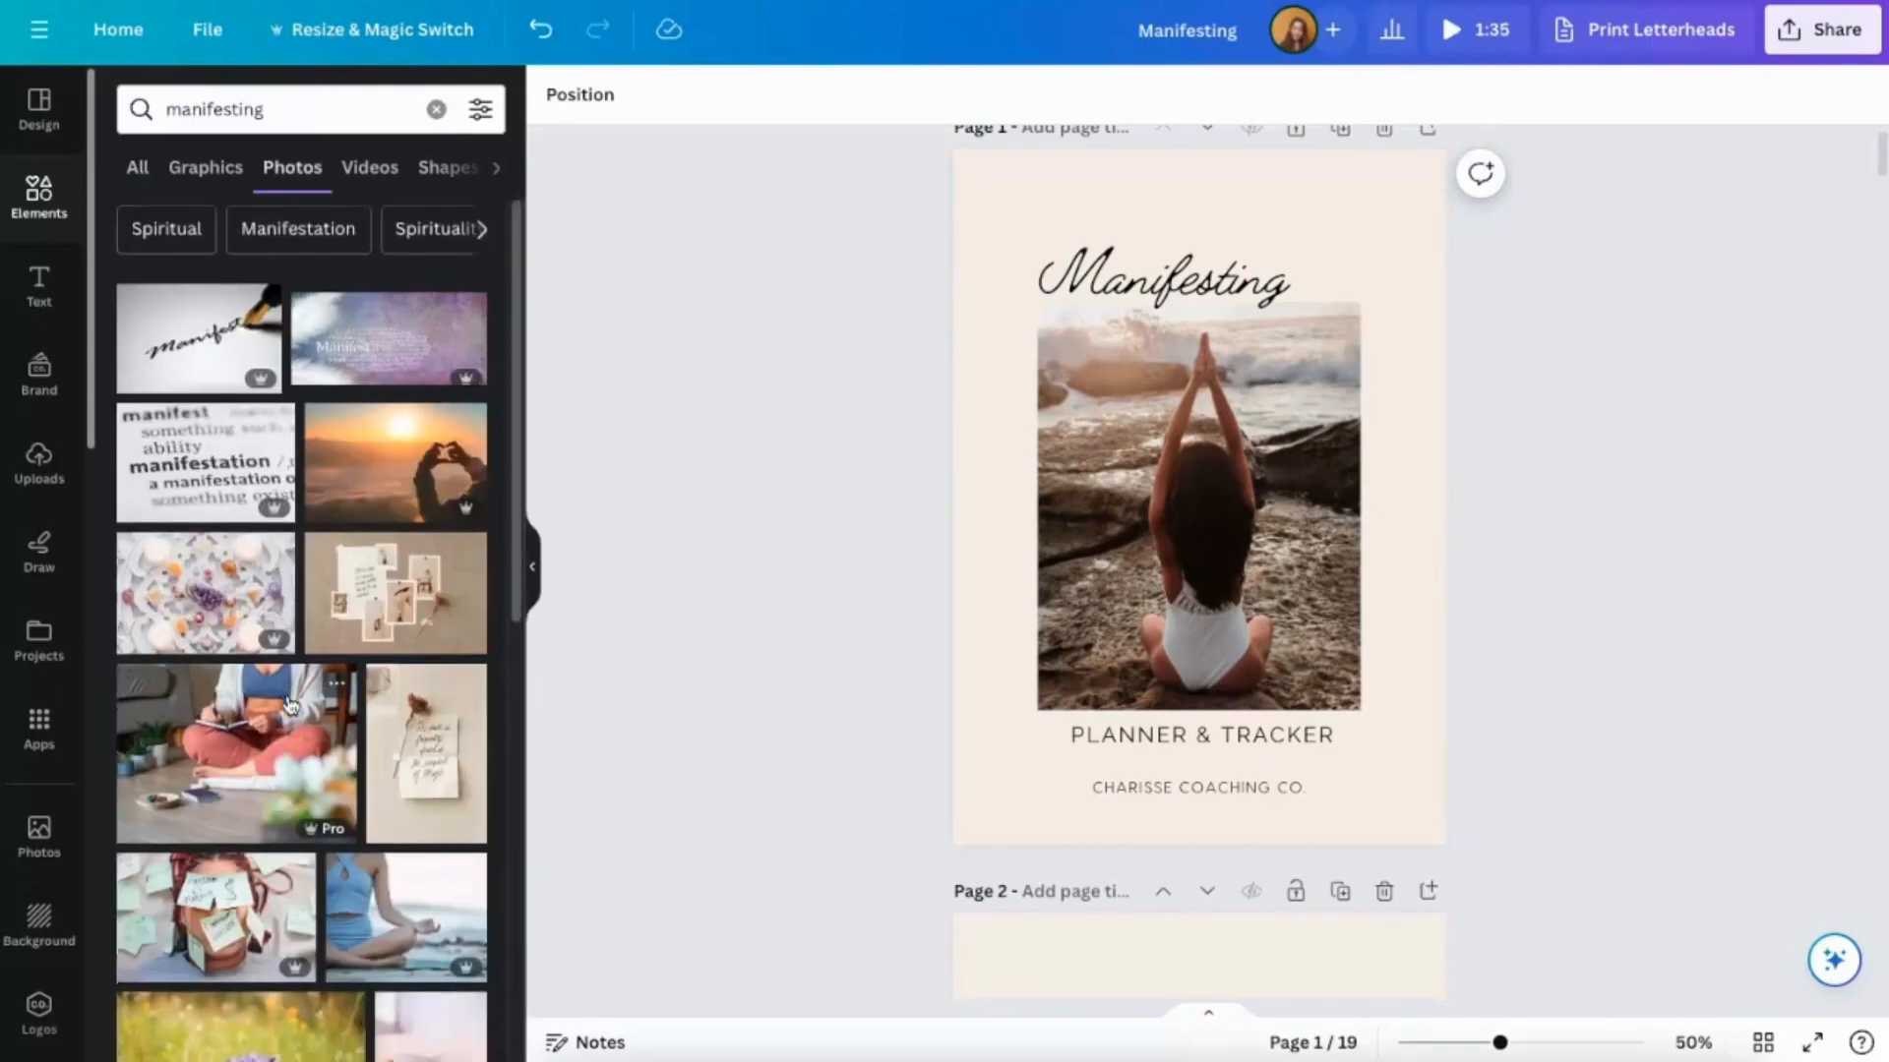
scroll(291, 704, up, 1)
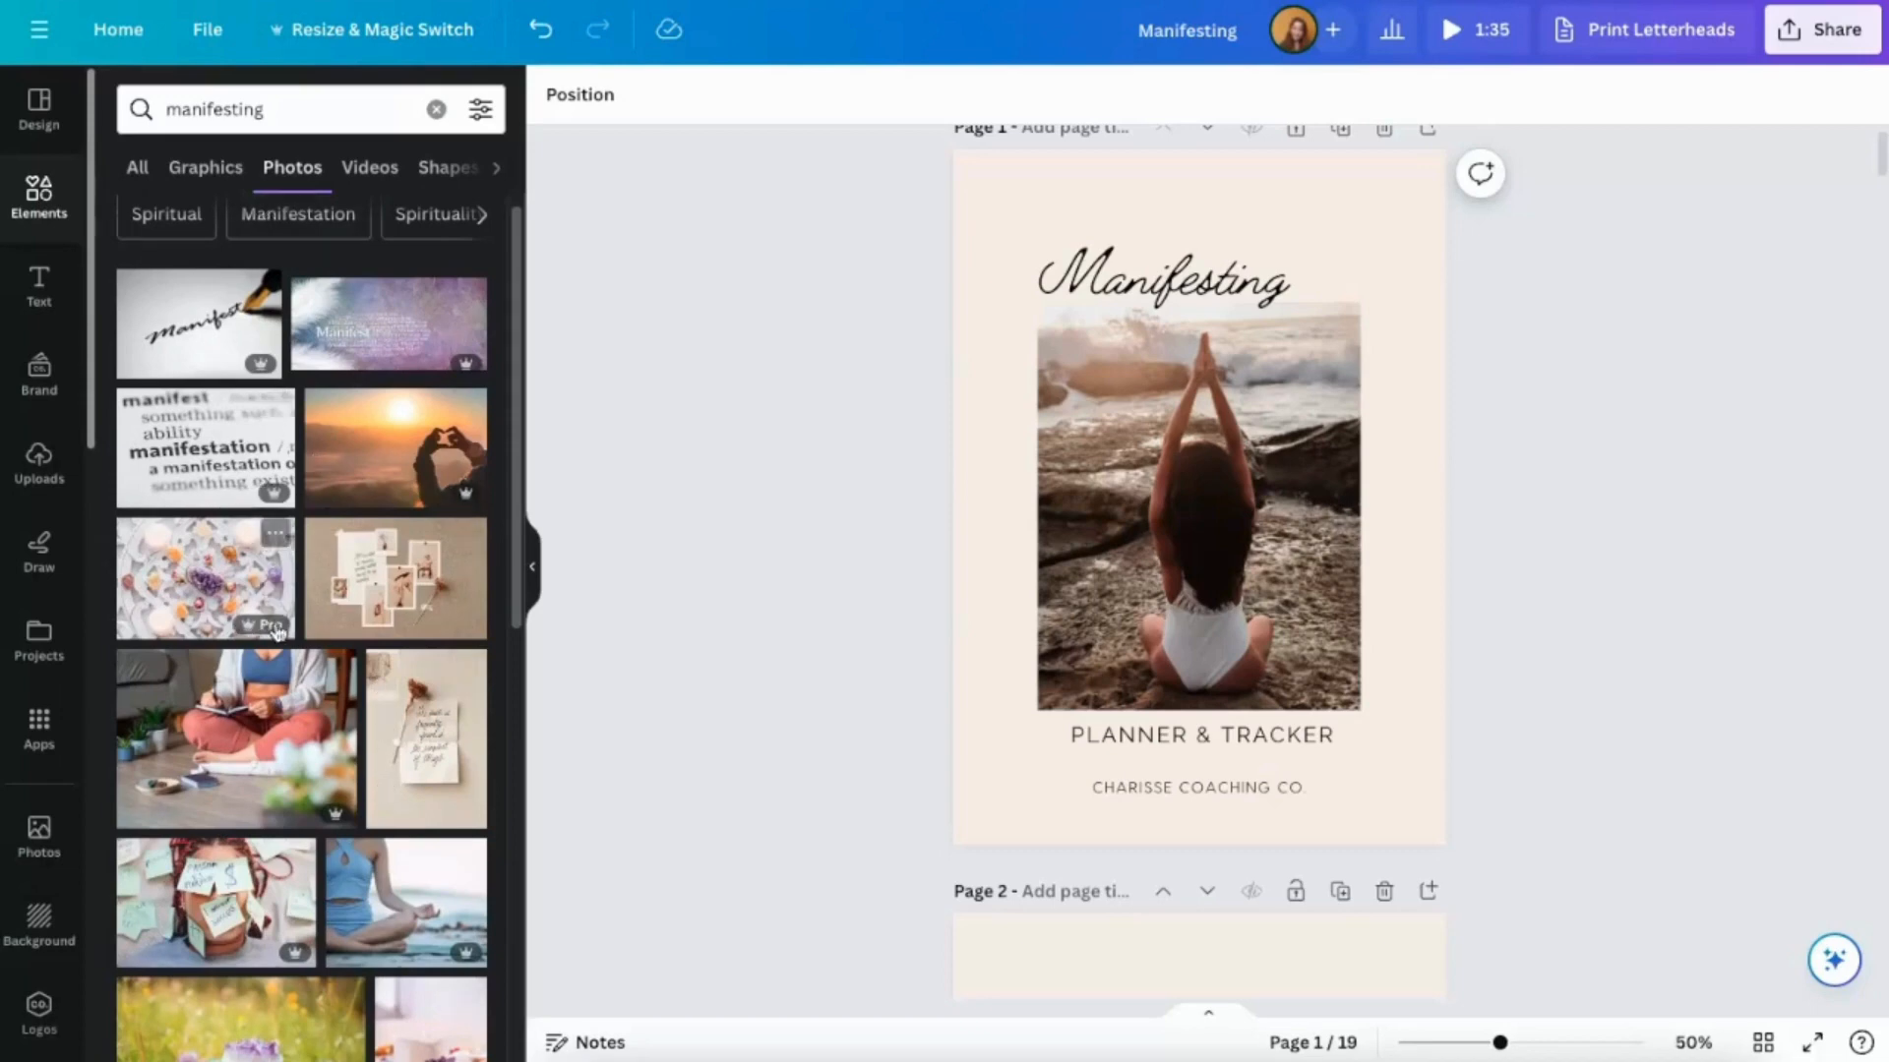
Filter the "manifesting" photo results by price to free images only.
click(482, 110)
scroll(200, 757, down, 1)
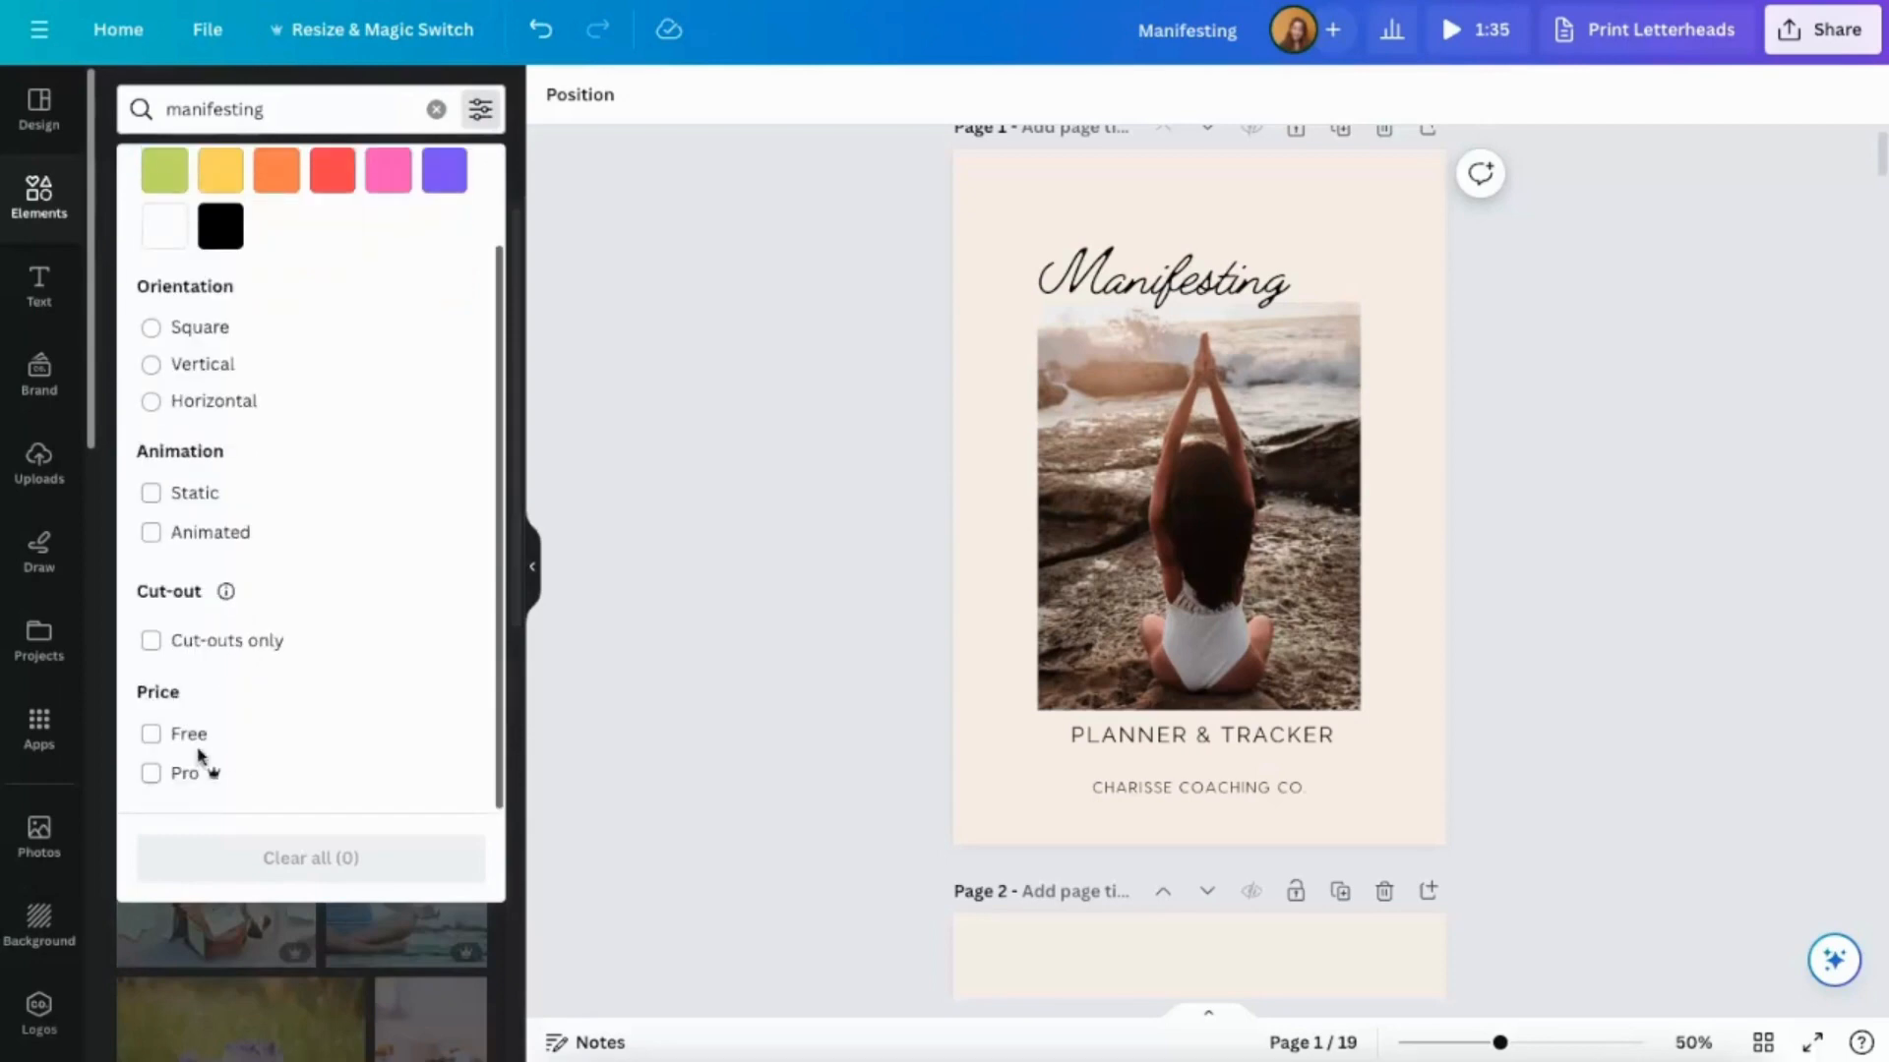
click(150, 736)
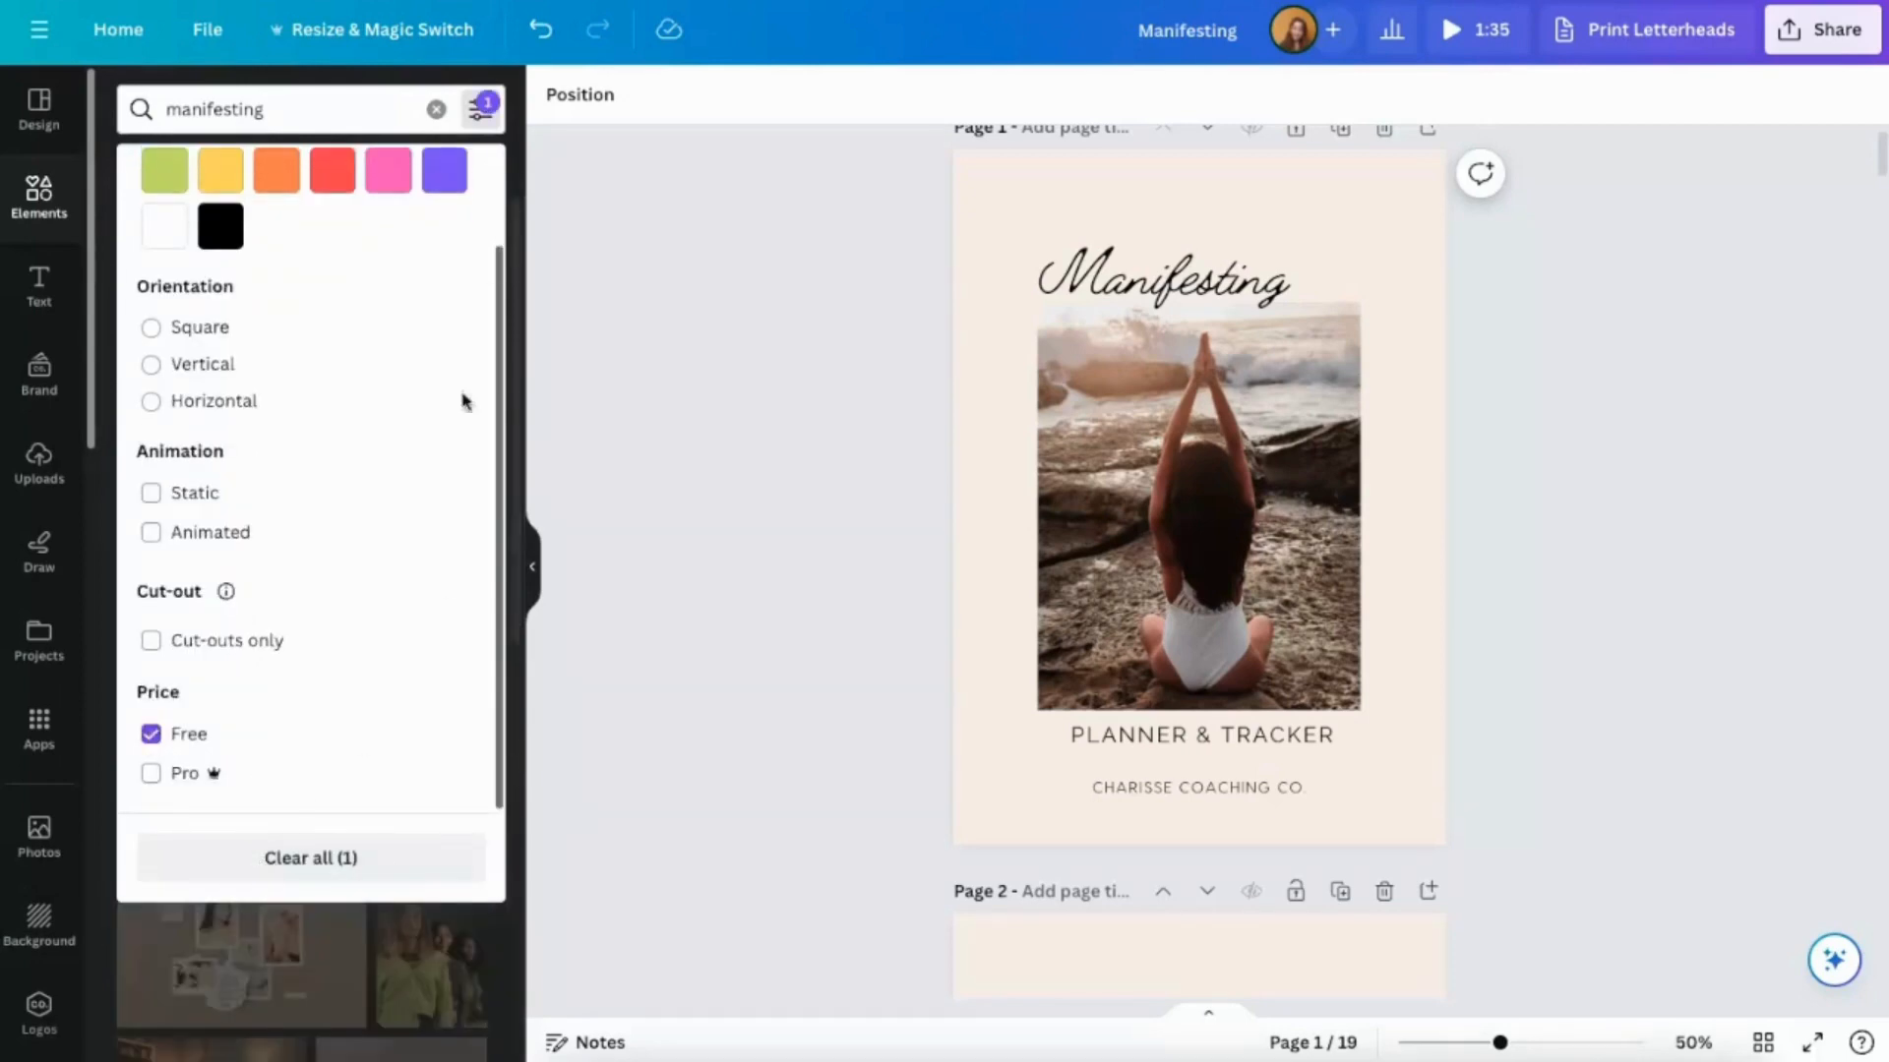
click(417, 944)
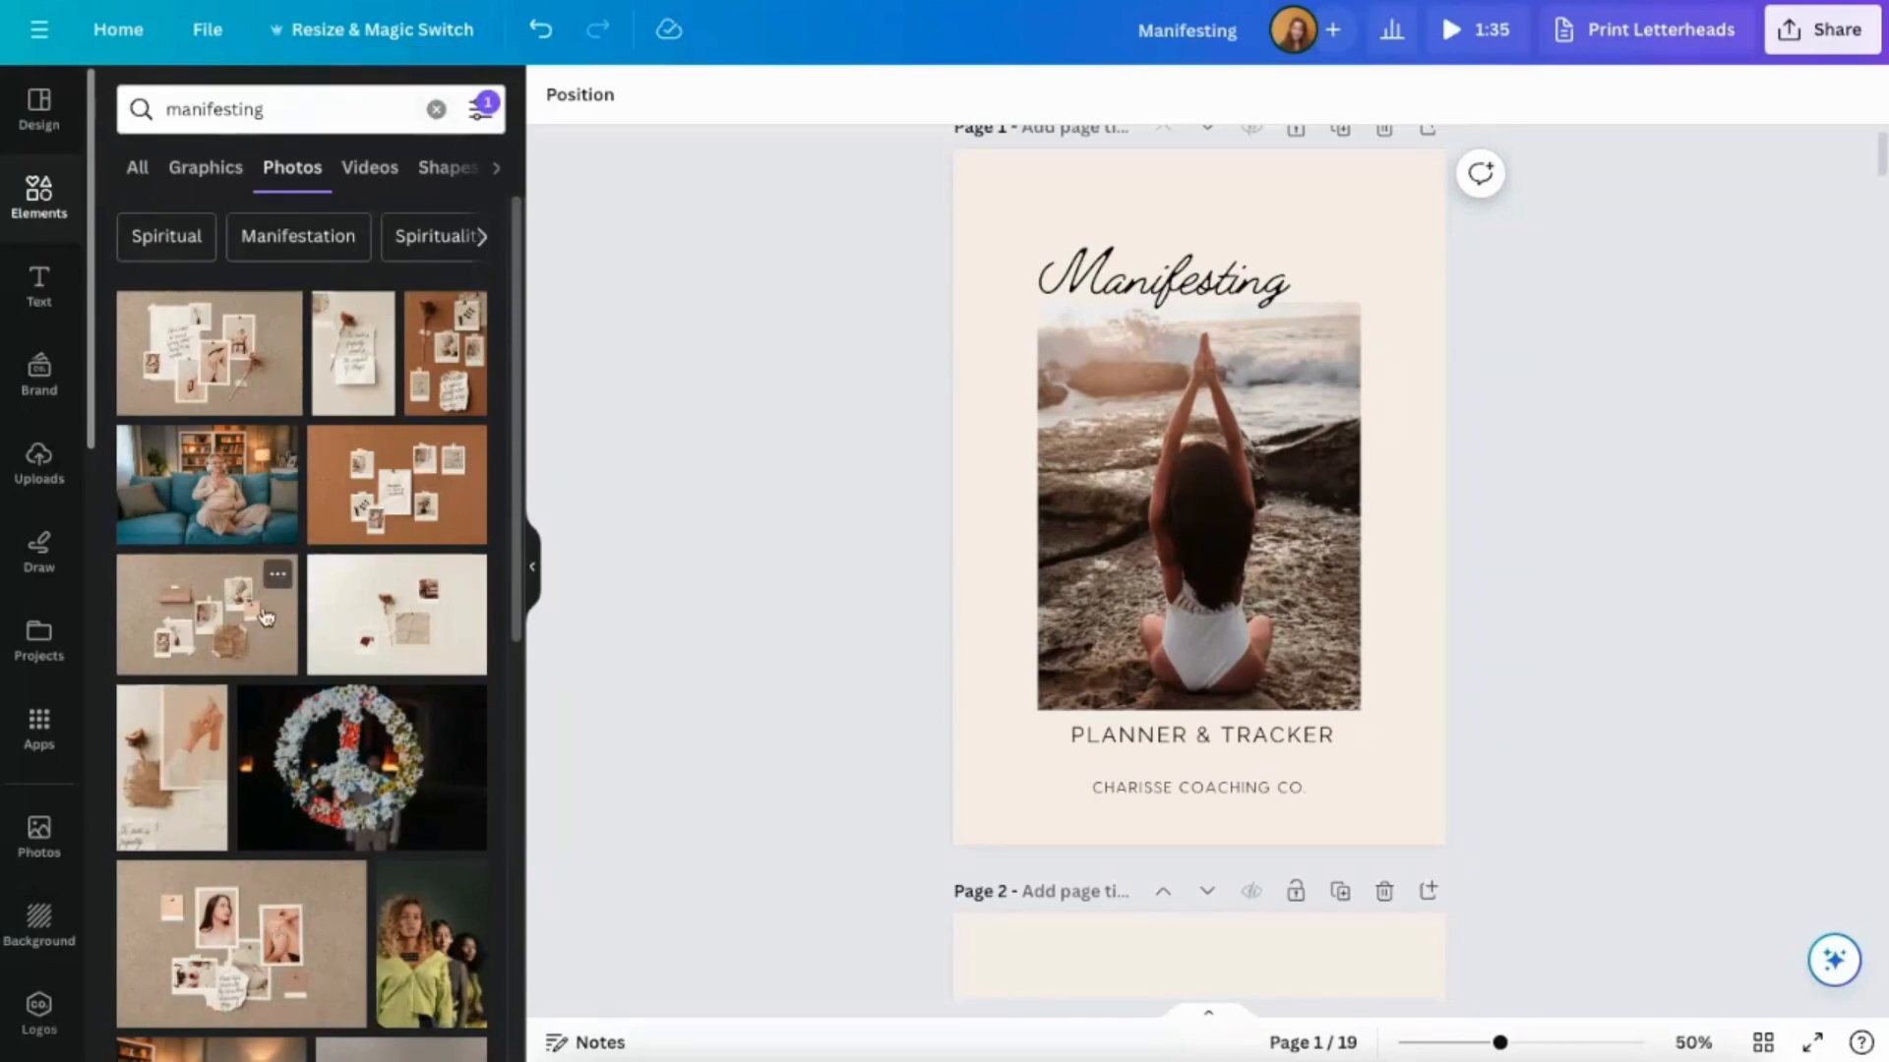
Try the portrait collage photo with raised hands, a dried flower and burlap as the cover photo.
scroll(340, 686, down, 1)
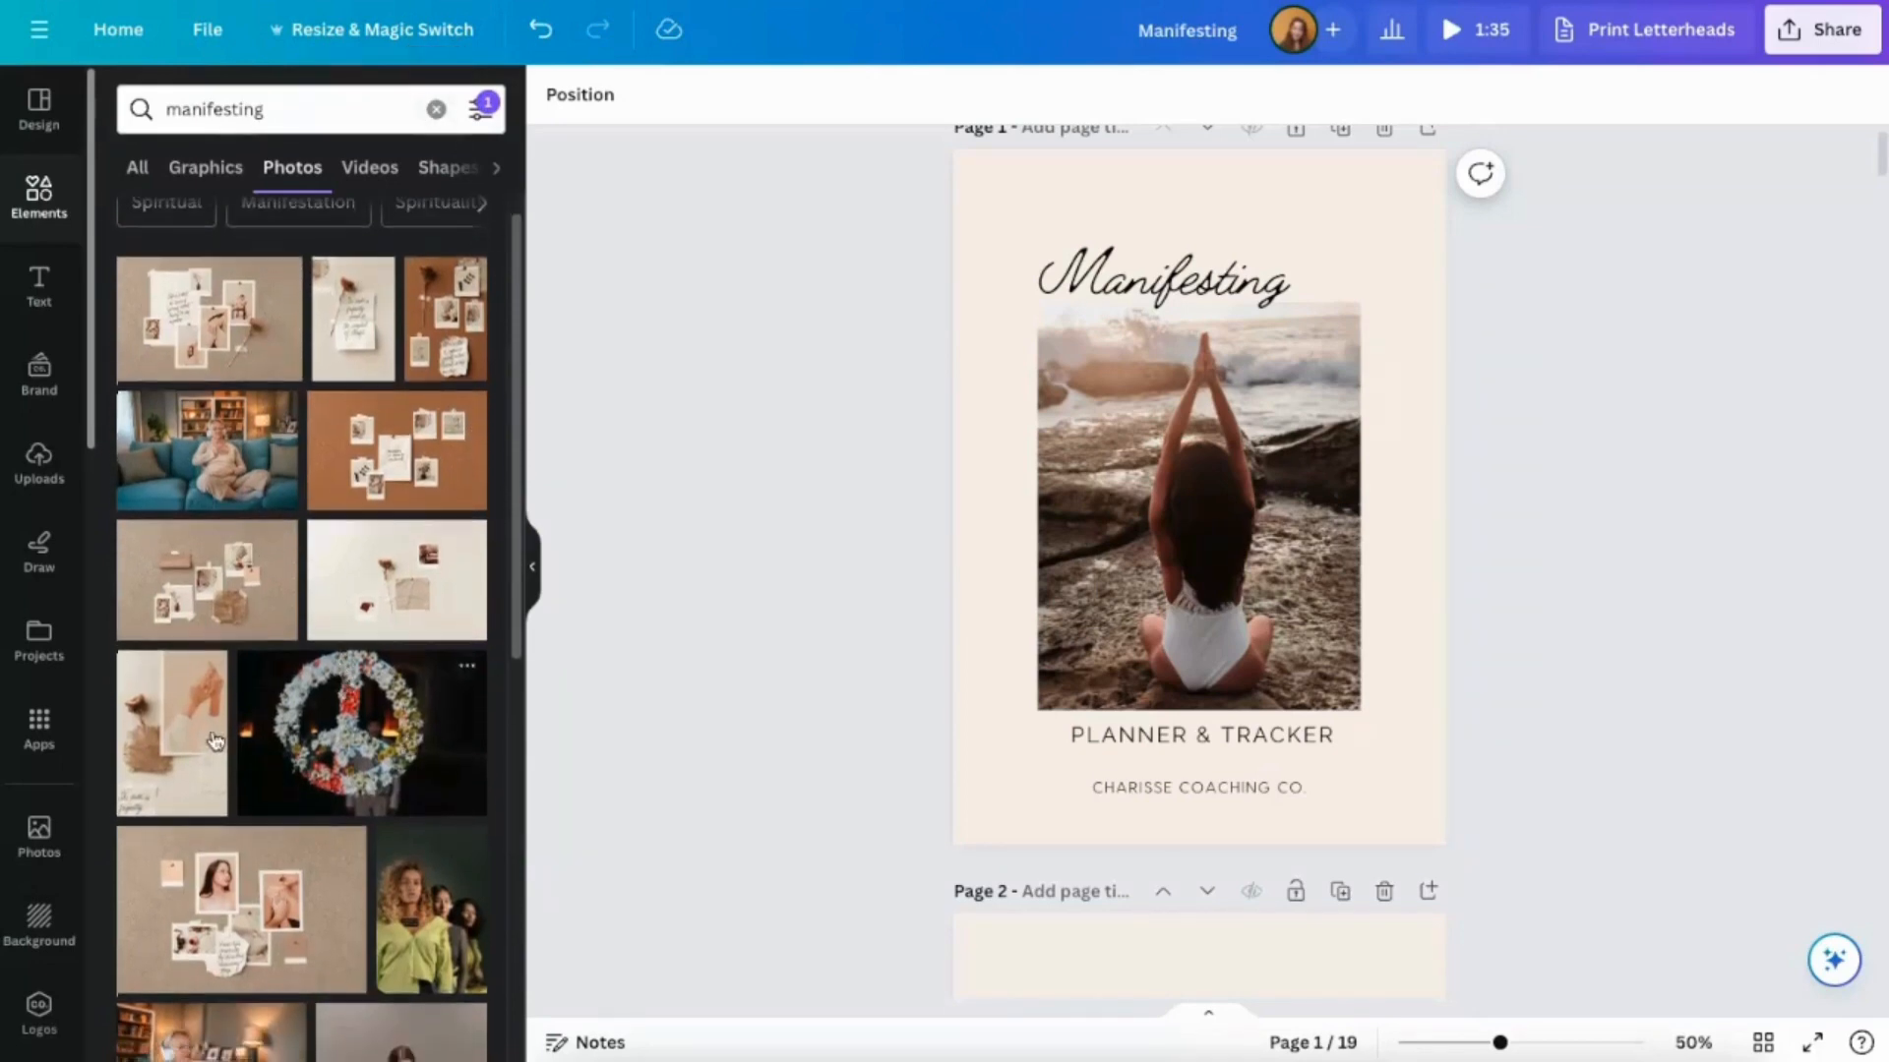
drag(187, 748, 1194, 581)
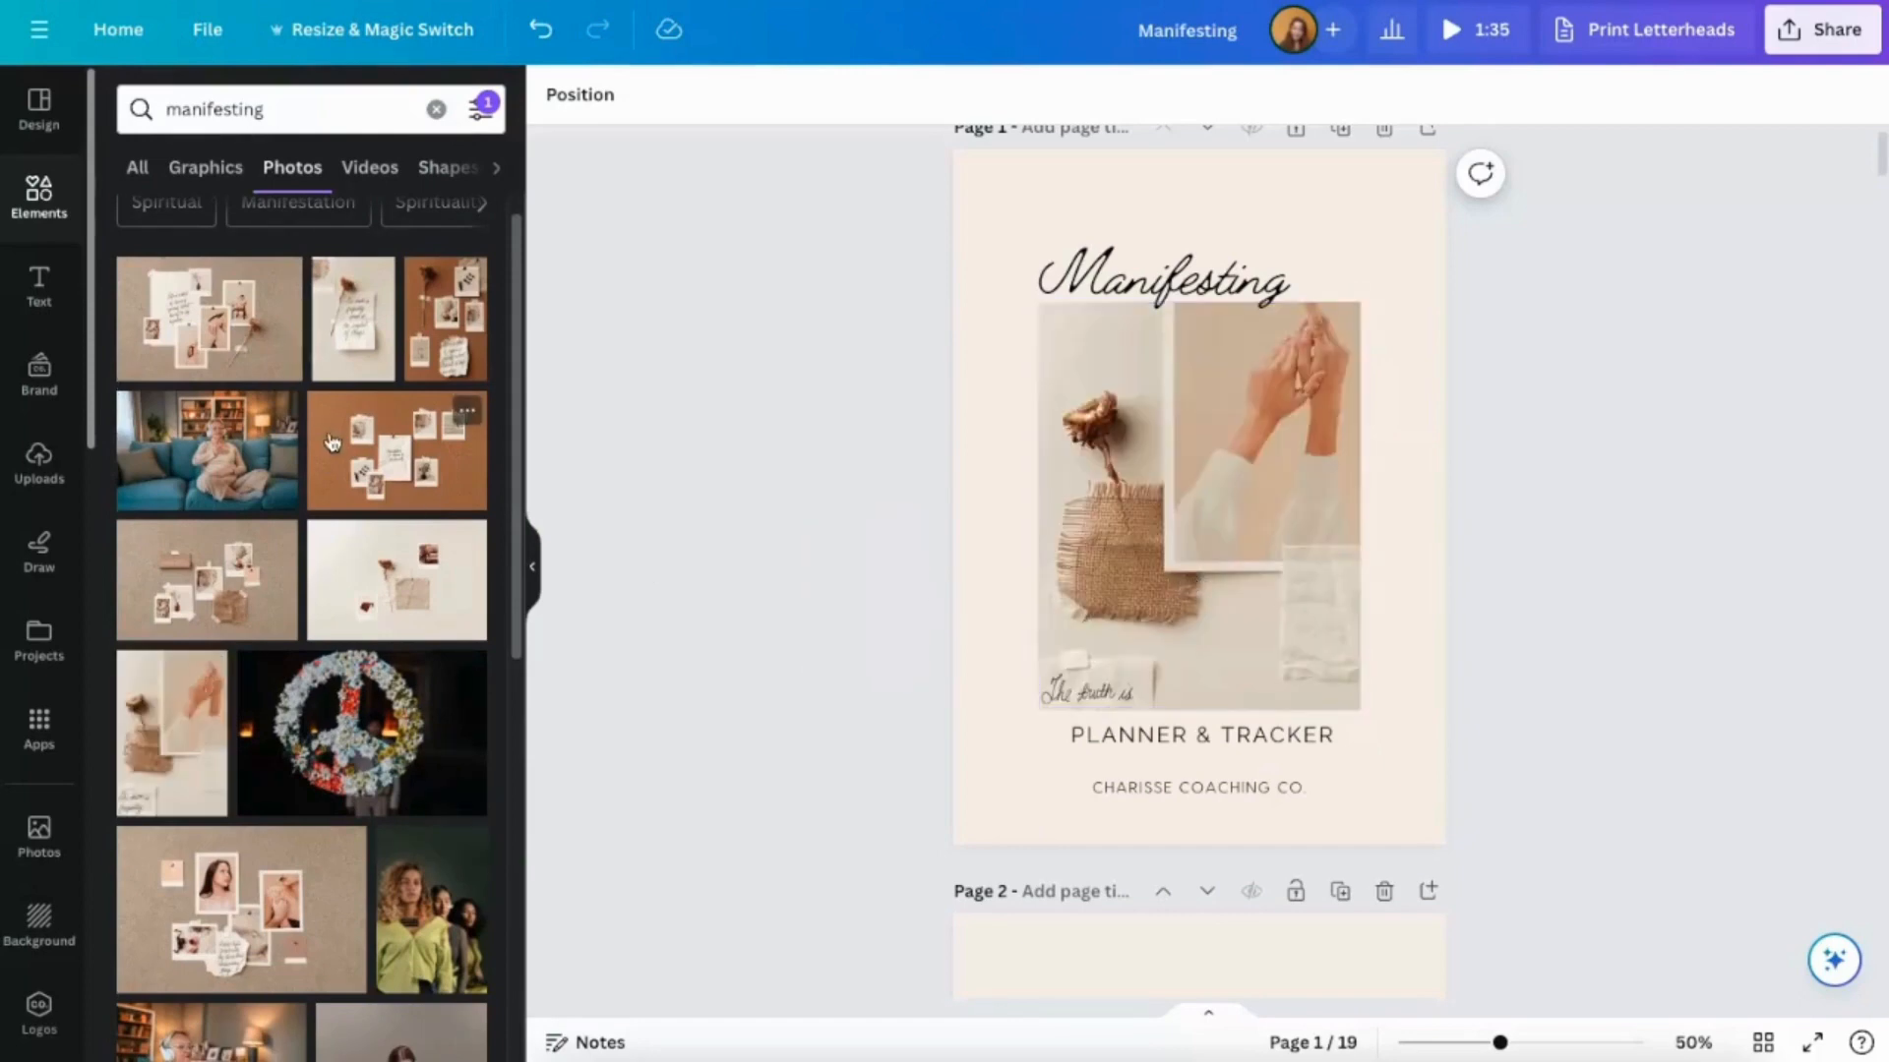
scroll(254, 733, down, 3)
scroll(254, 732, down, 5)
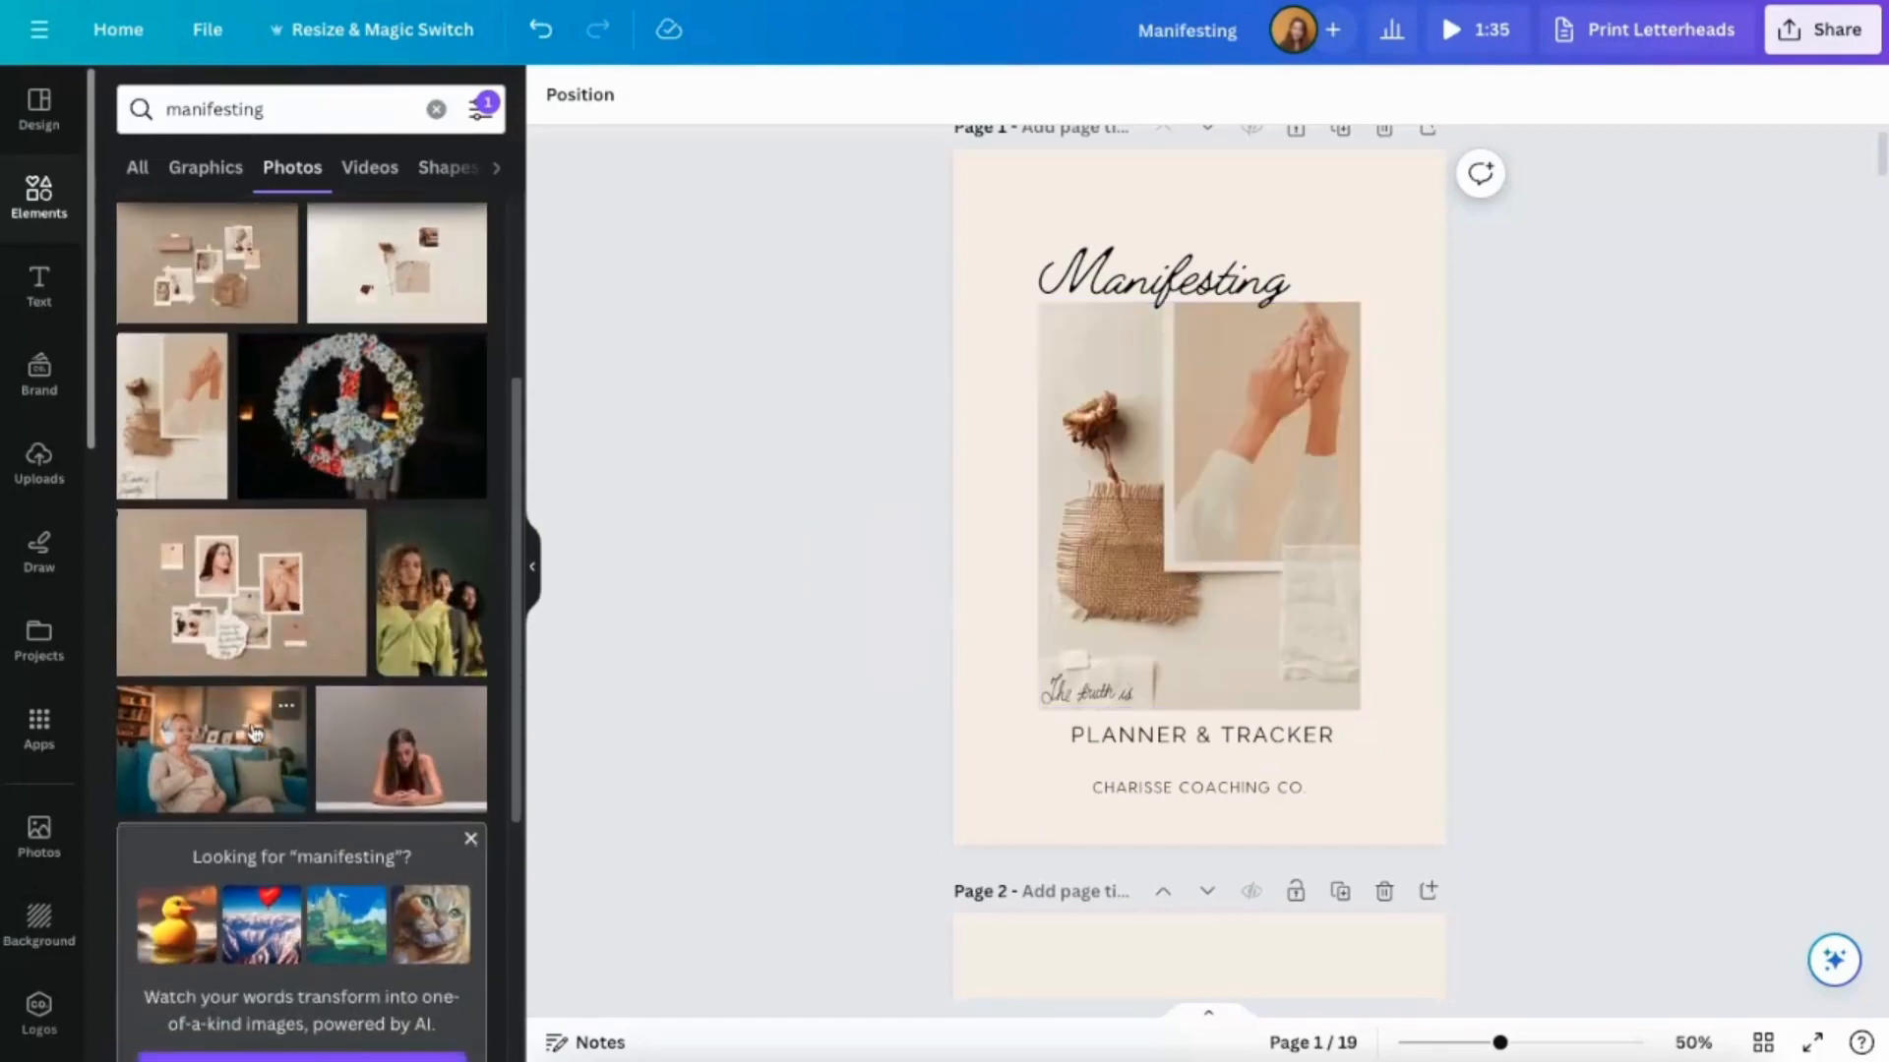
Search the photos for "manifest" and try the dried-branch and handwritten "Simplicity" note photo in the cover frame.
click(374, 110)
key(BackSpace)
key(BackSpace)
key(BackSpace)
key(Return)
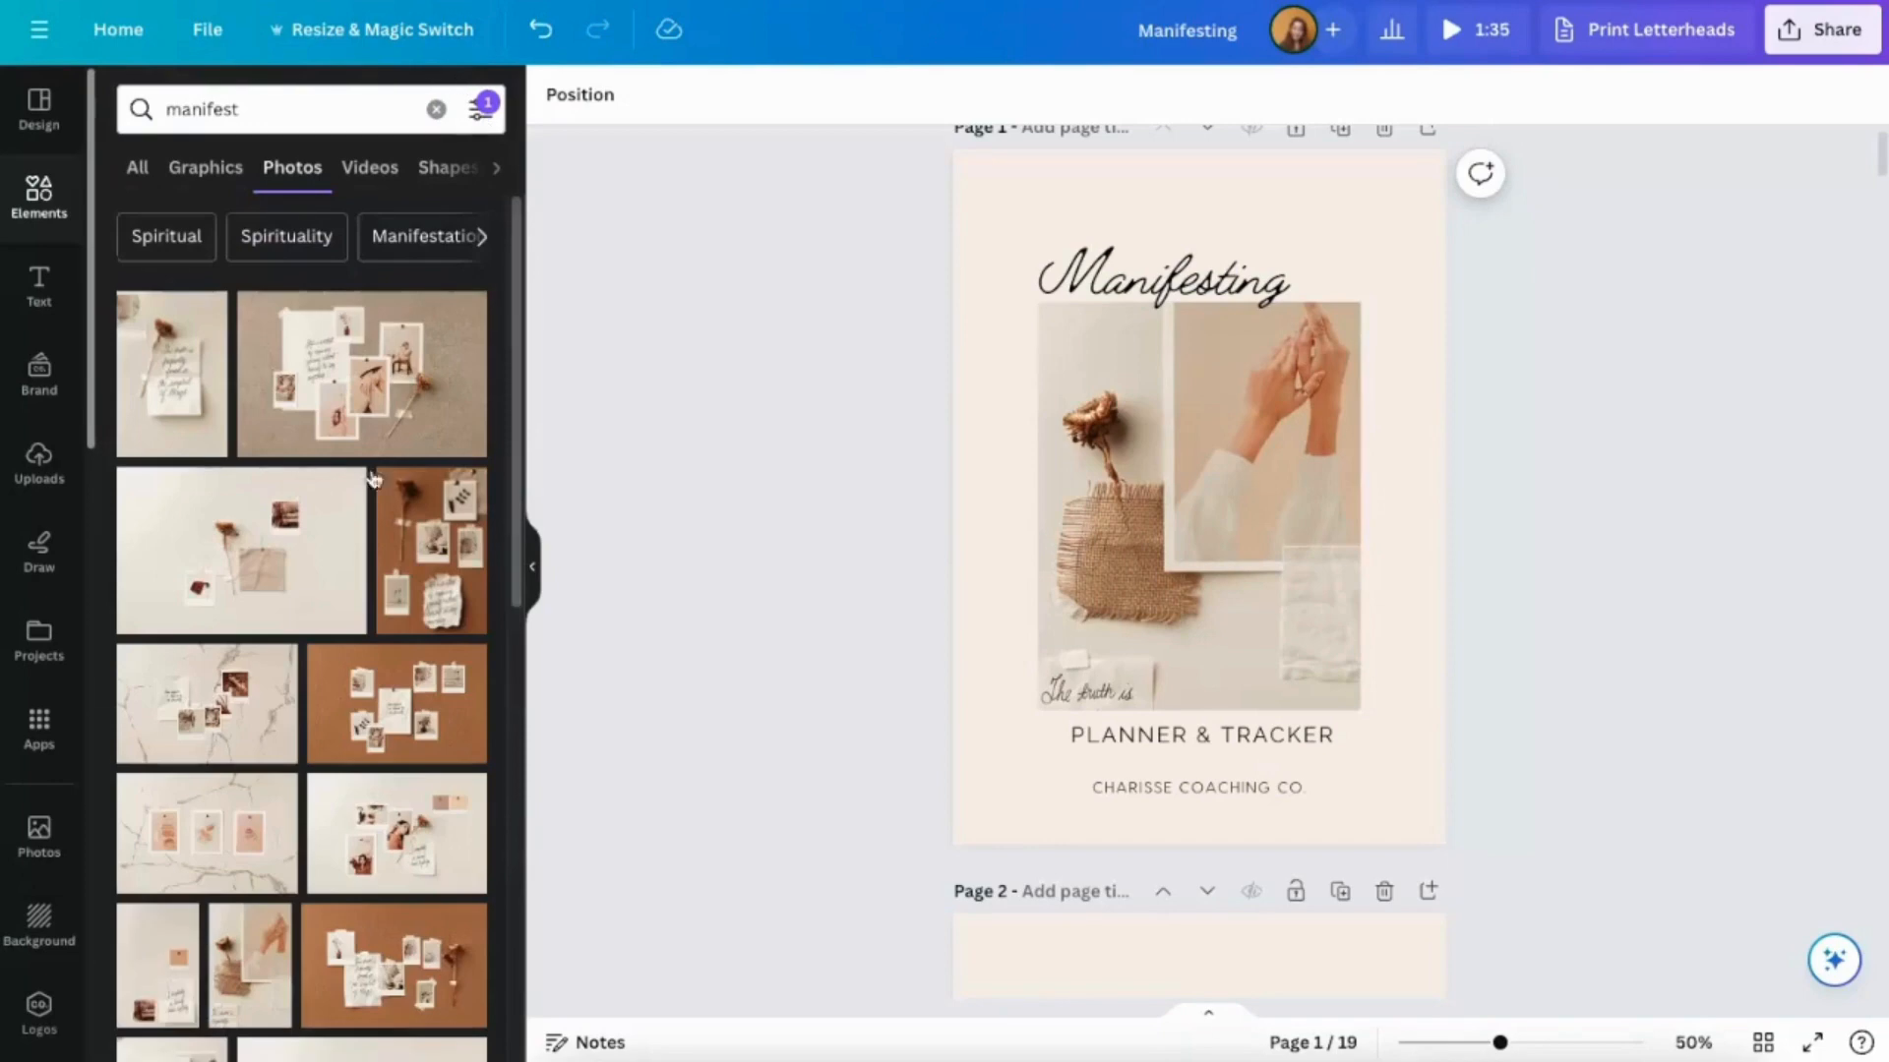
scroll(392, 673, down, 5)
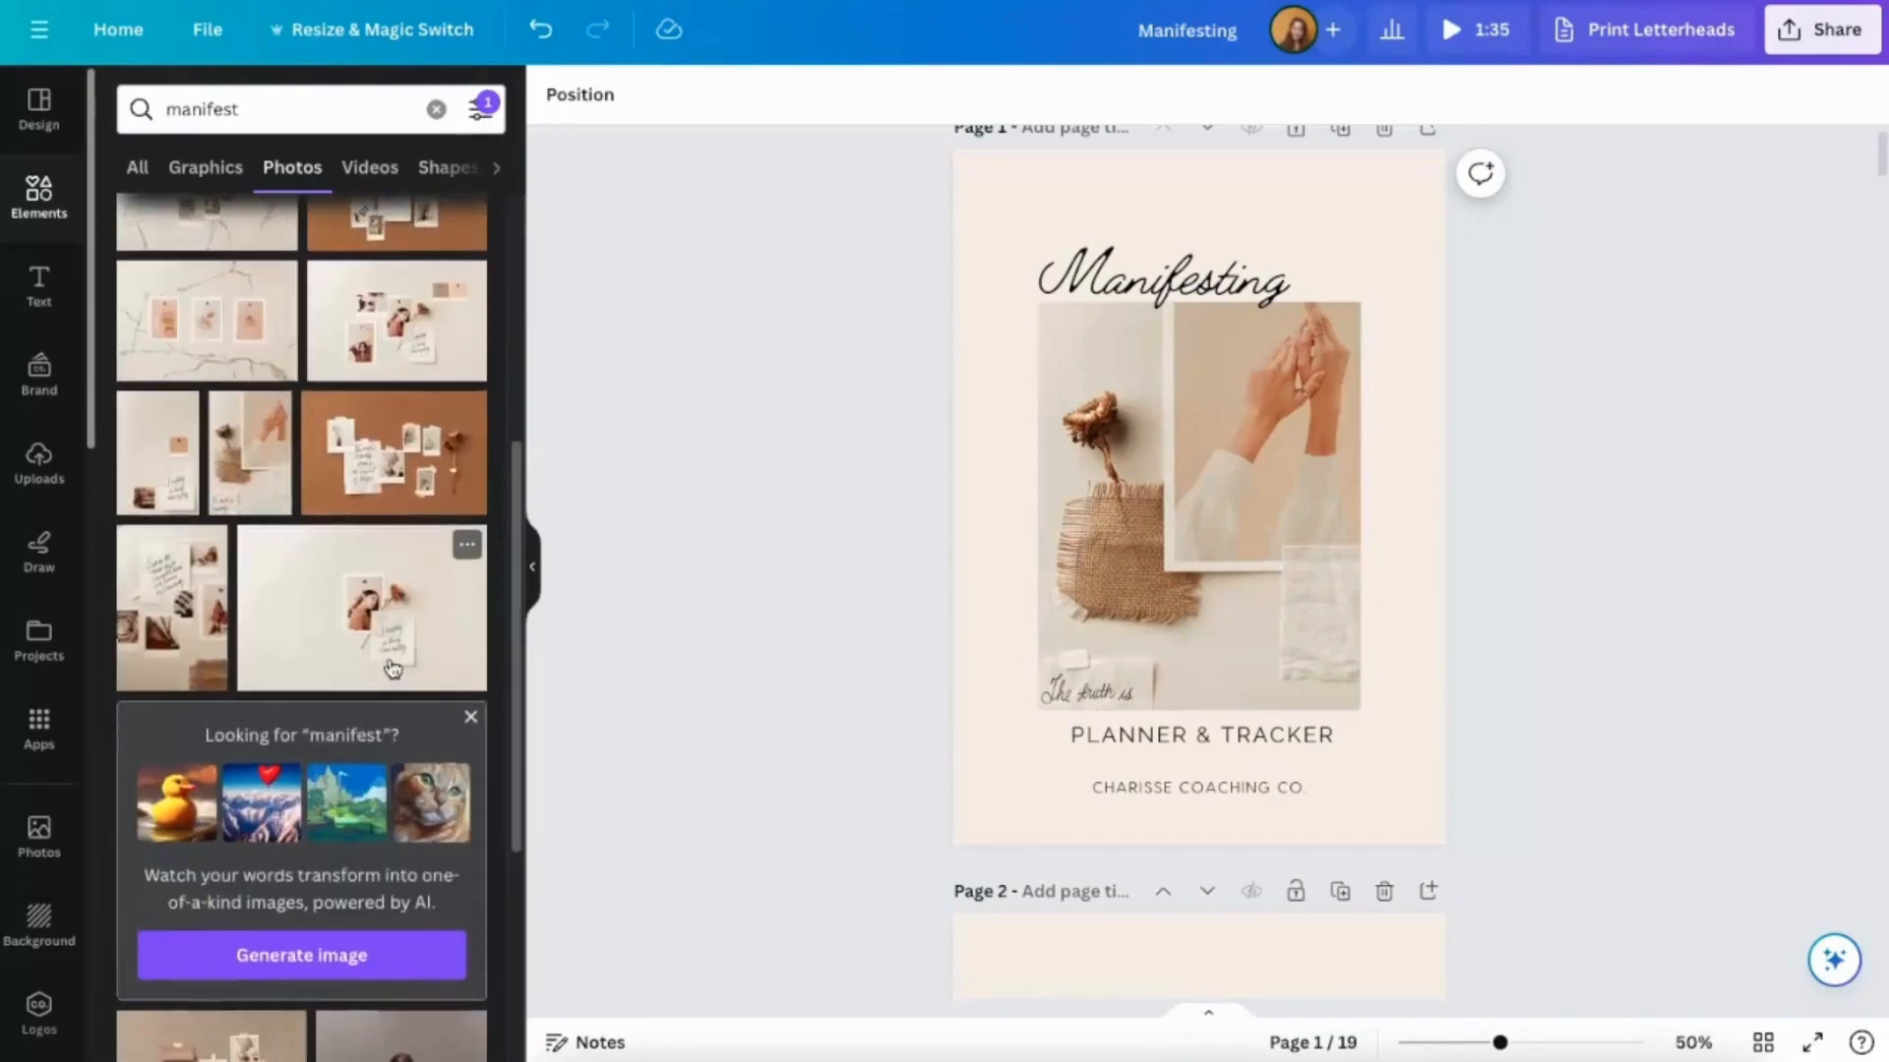
scroll(393, 672, down, 4)
scroll(392, 669, down, 2)
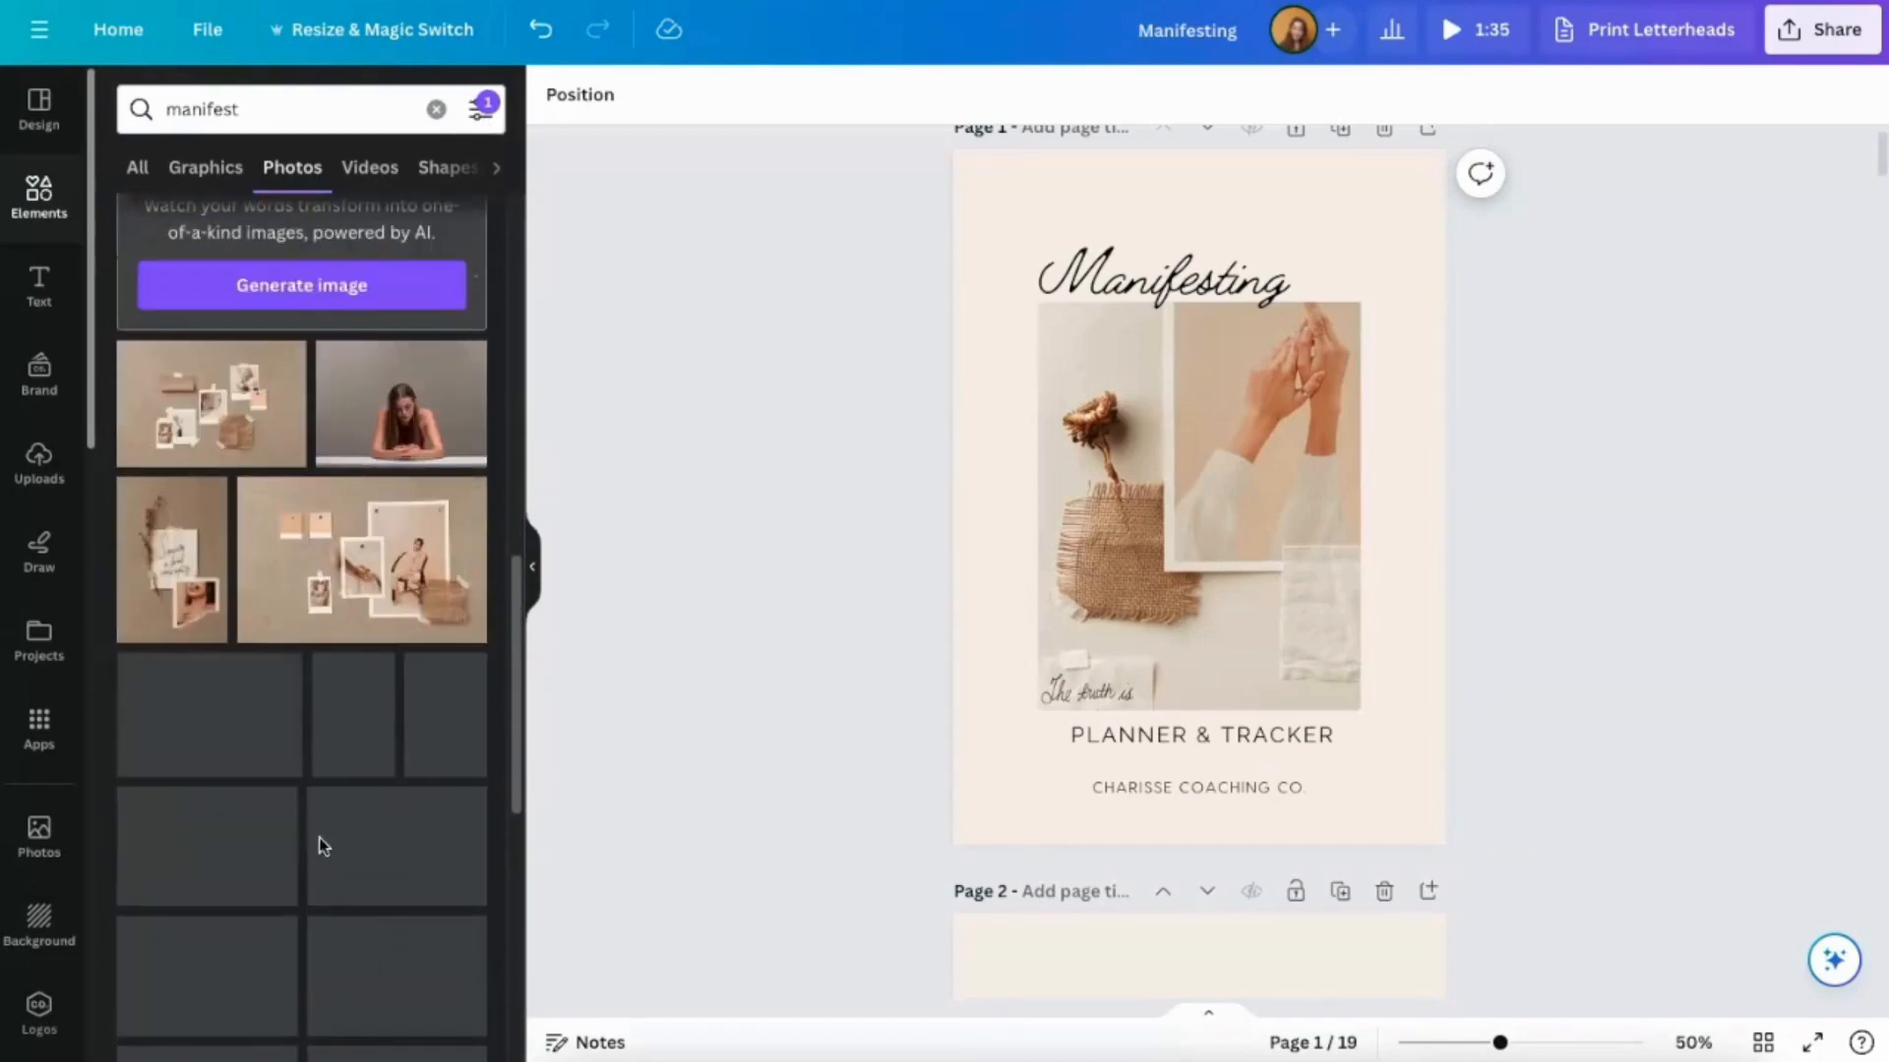
click(192, 592)
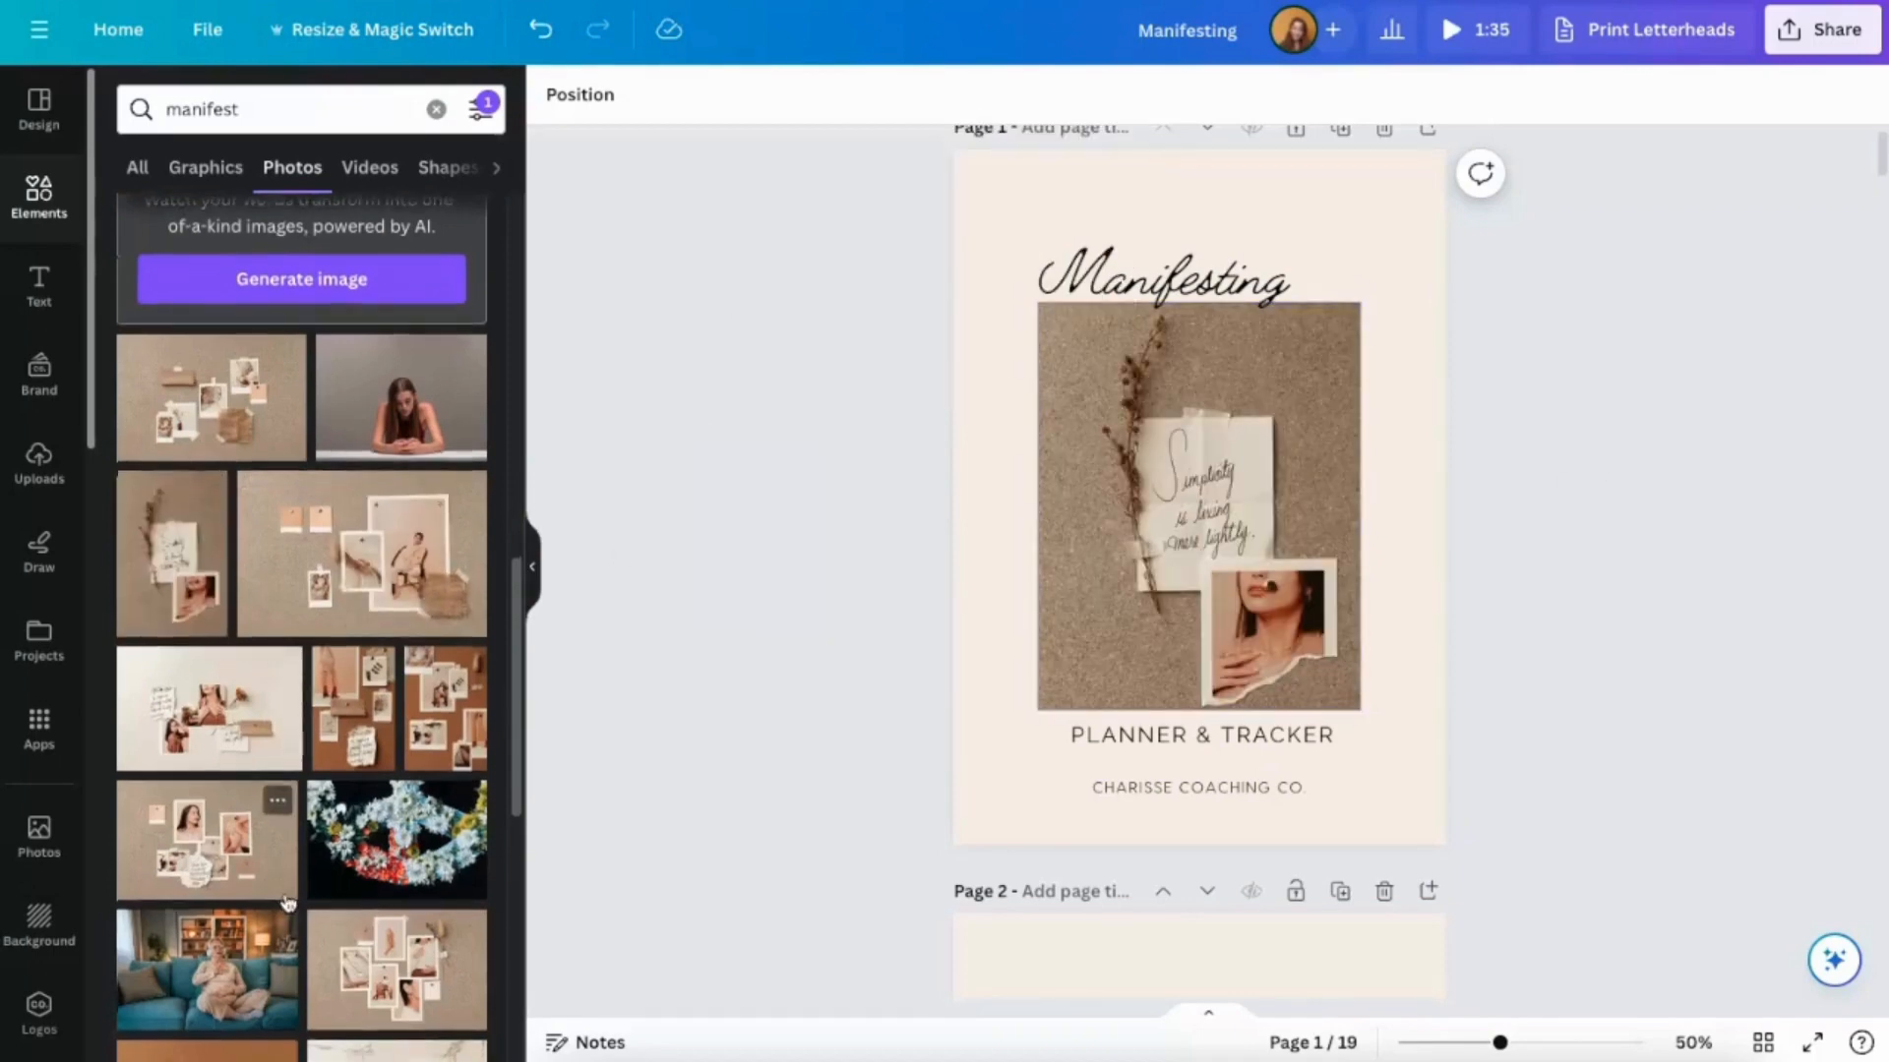
scroll(299, 885, down, 5)
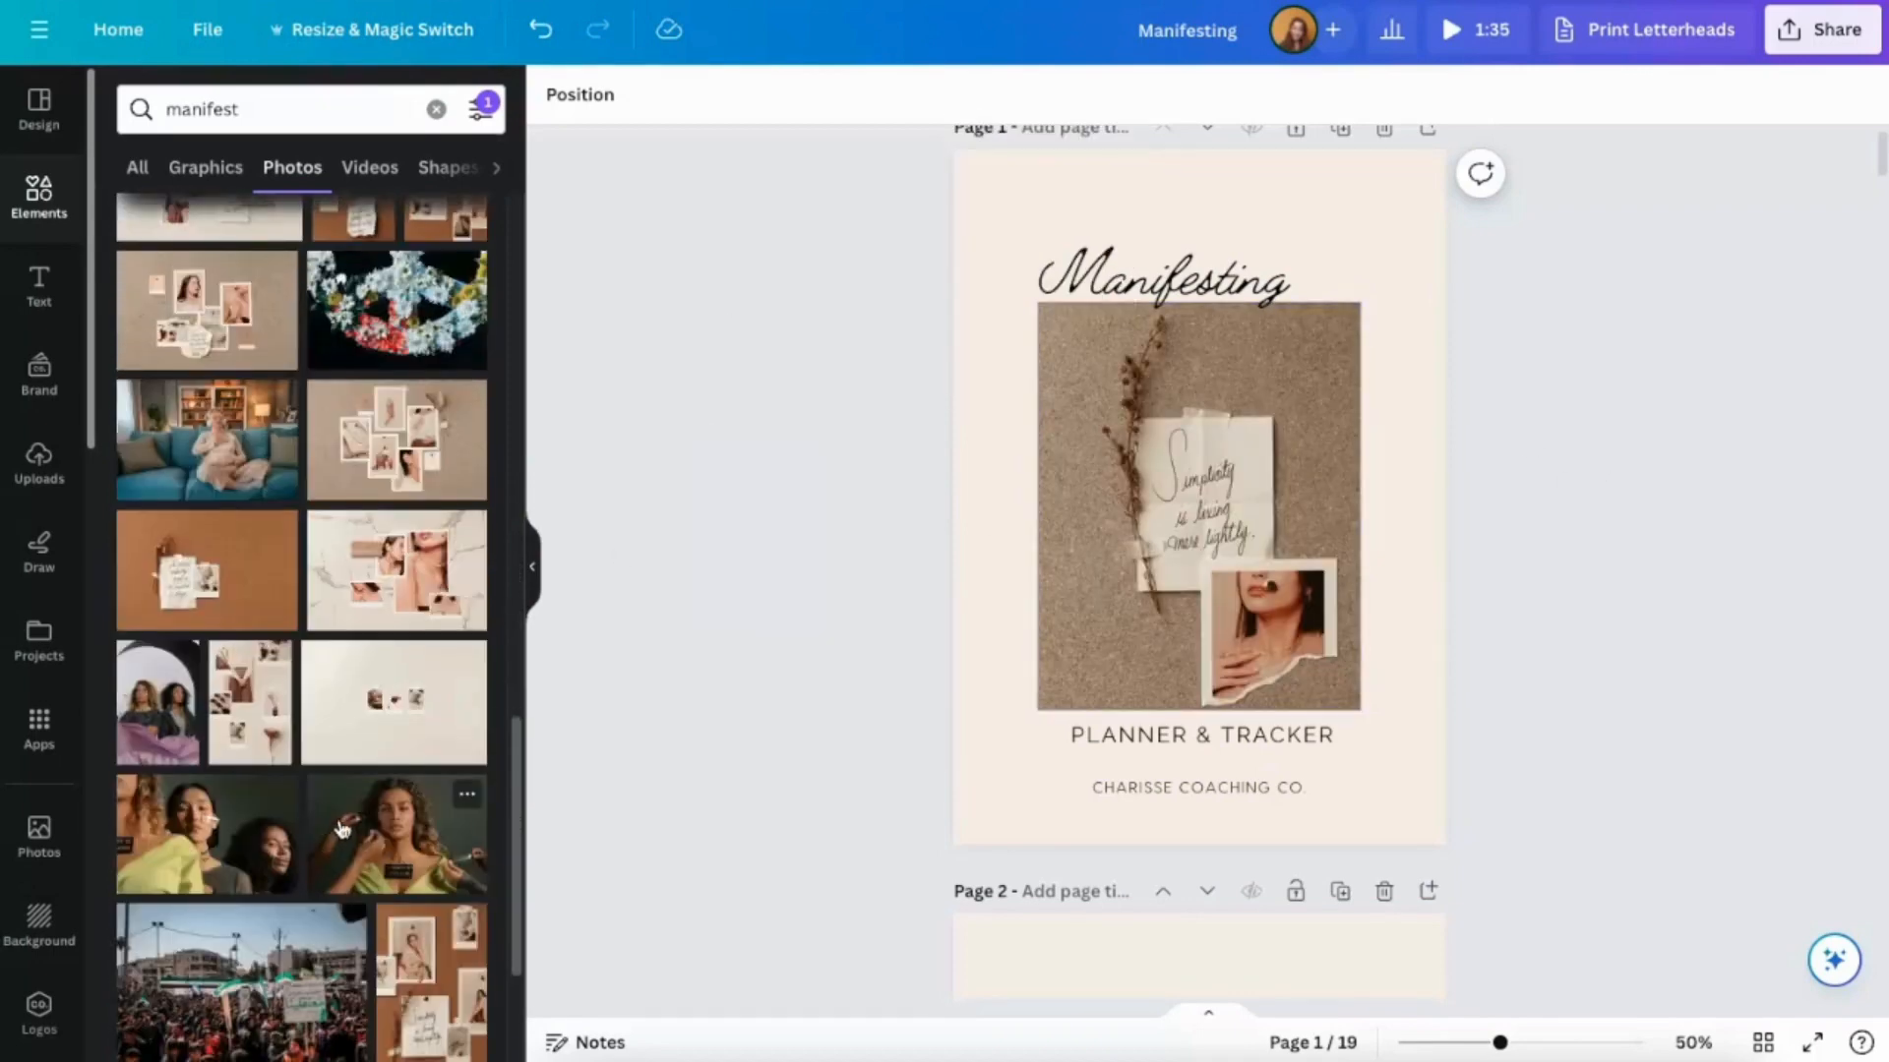
Search the free photos for "woman".
click(263, 109)
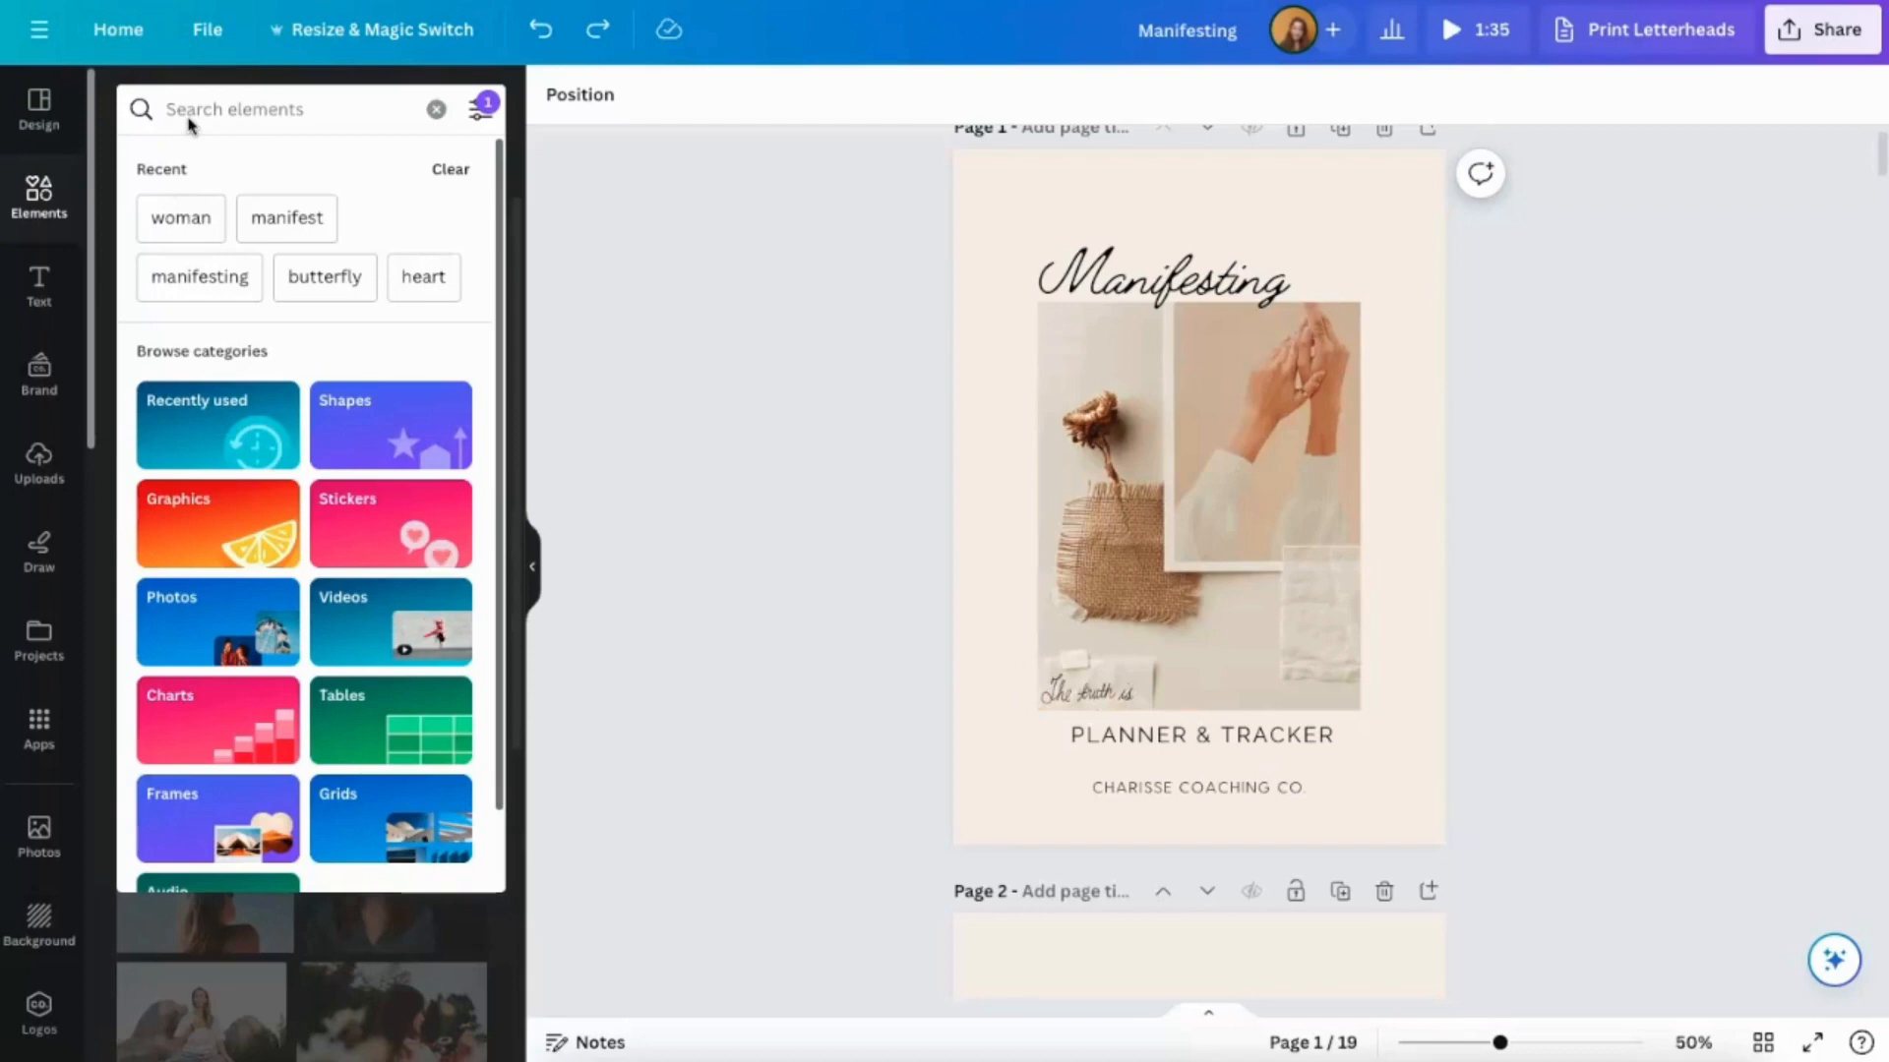
text(wpman)
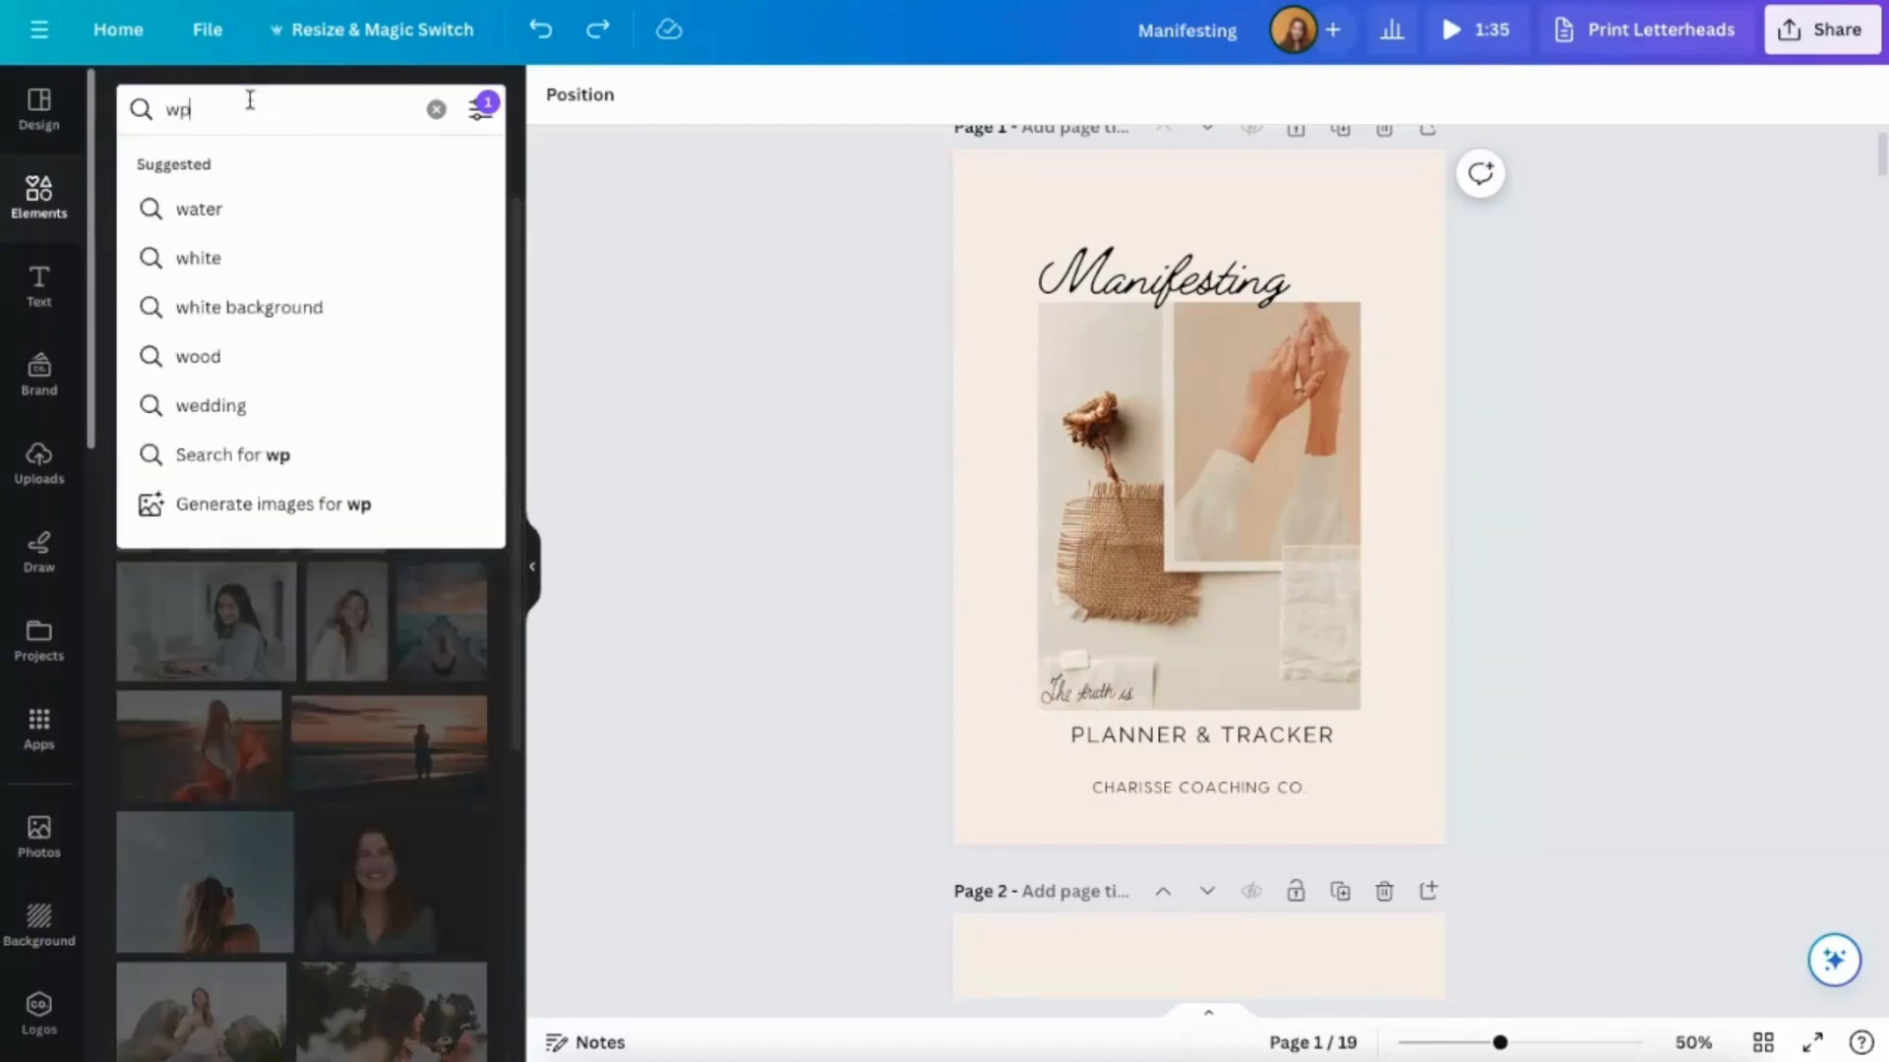
key(BackSpace)
key(BackSpace)
key(BackSpace)
key(BackSpace)
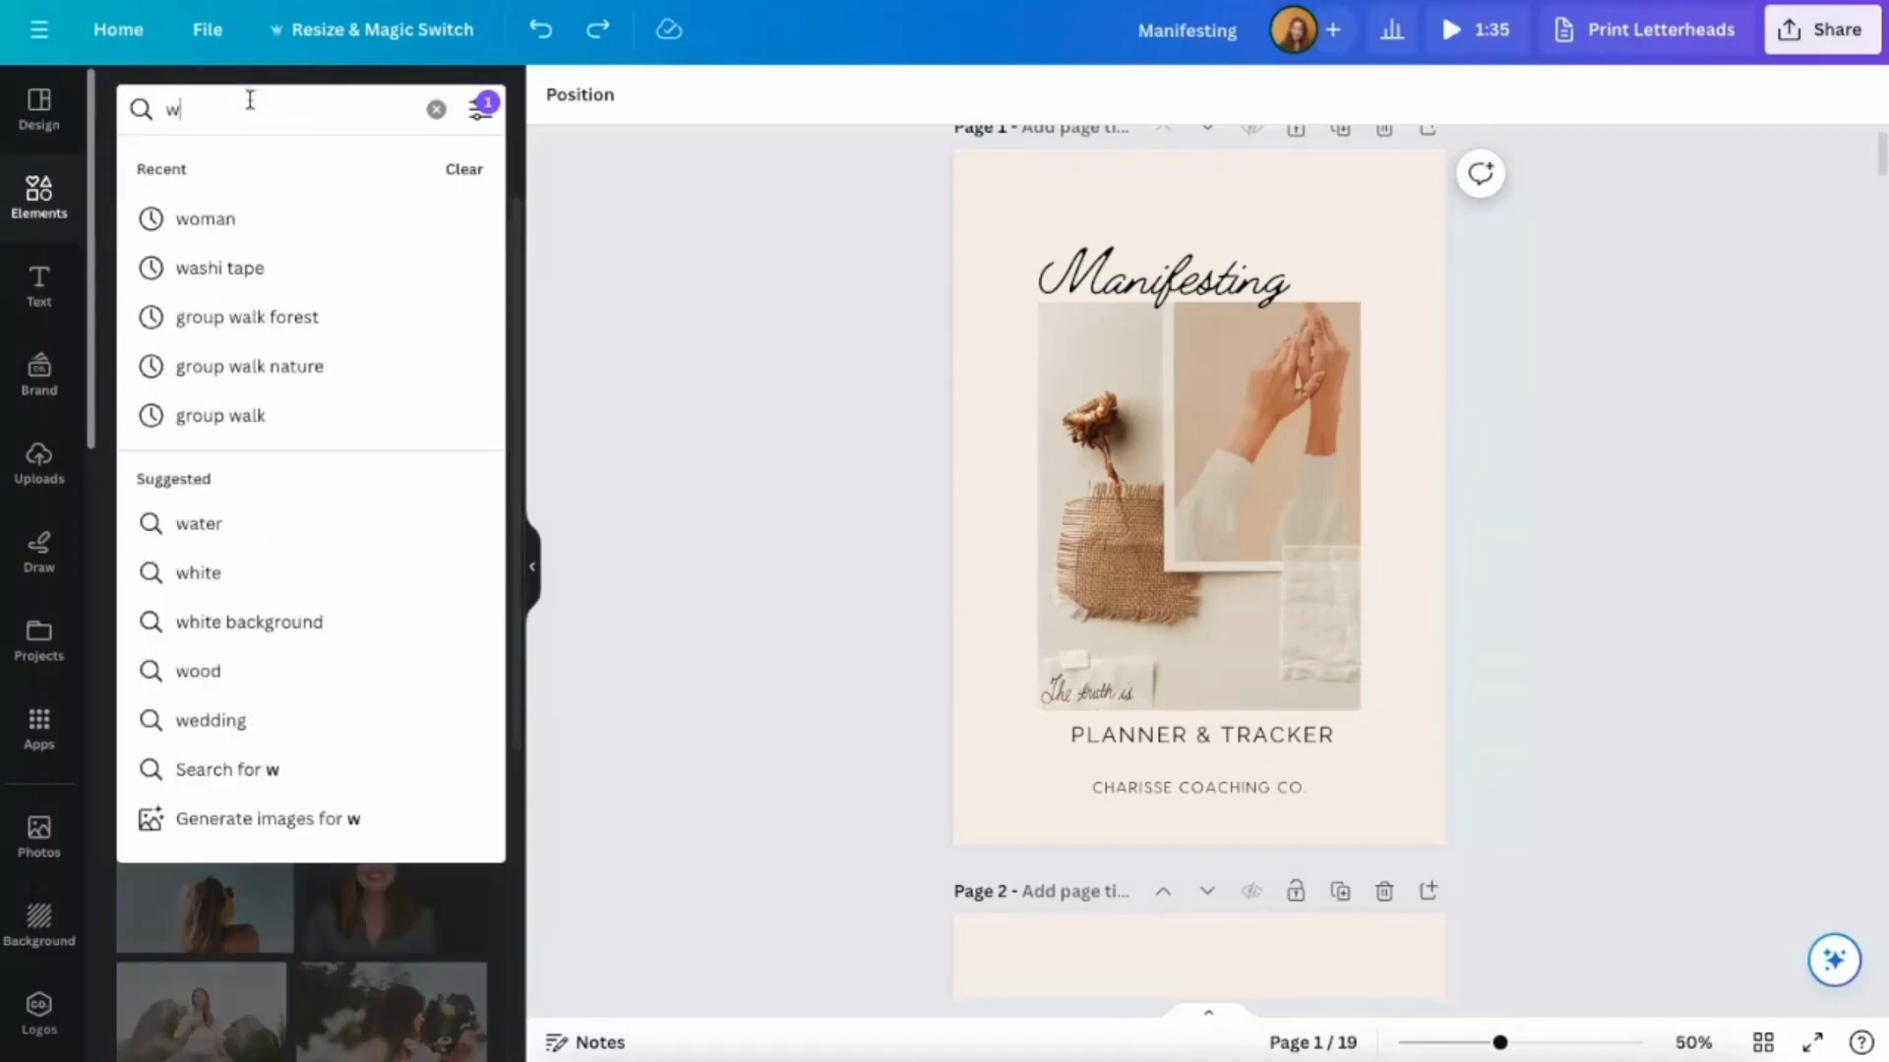
text(oman)
key(Return)
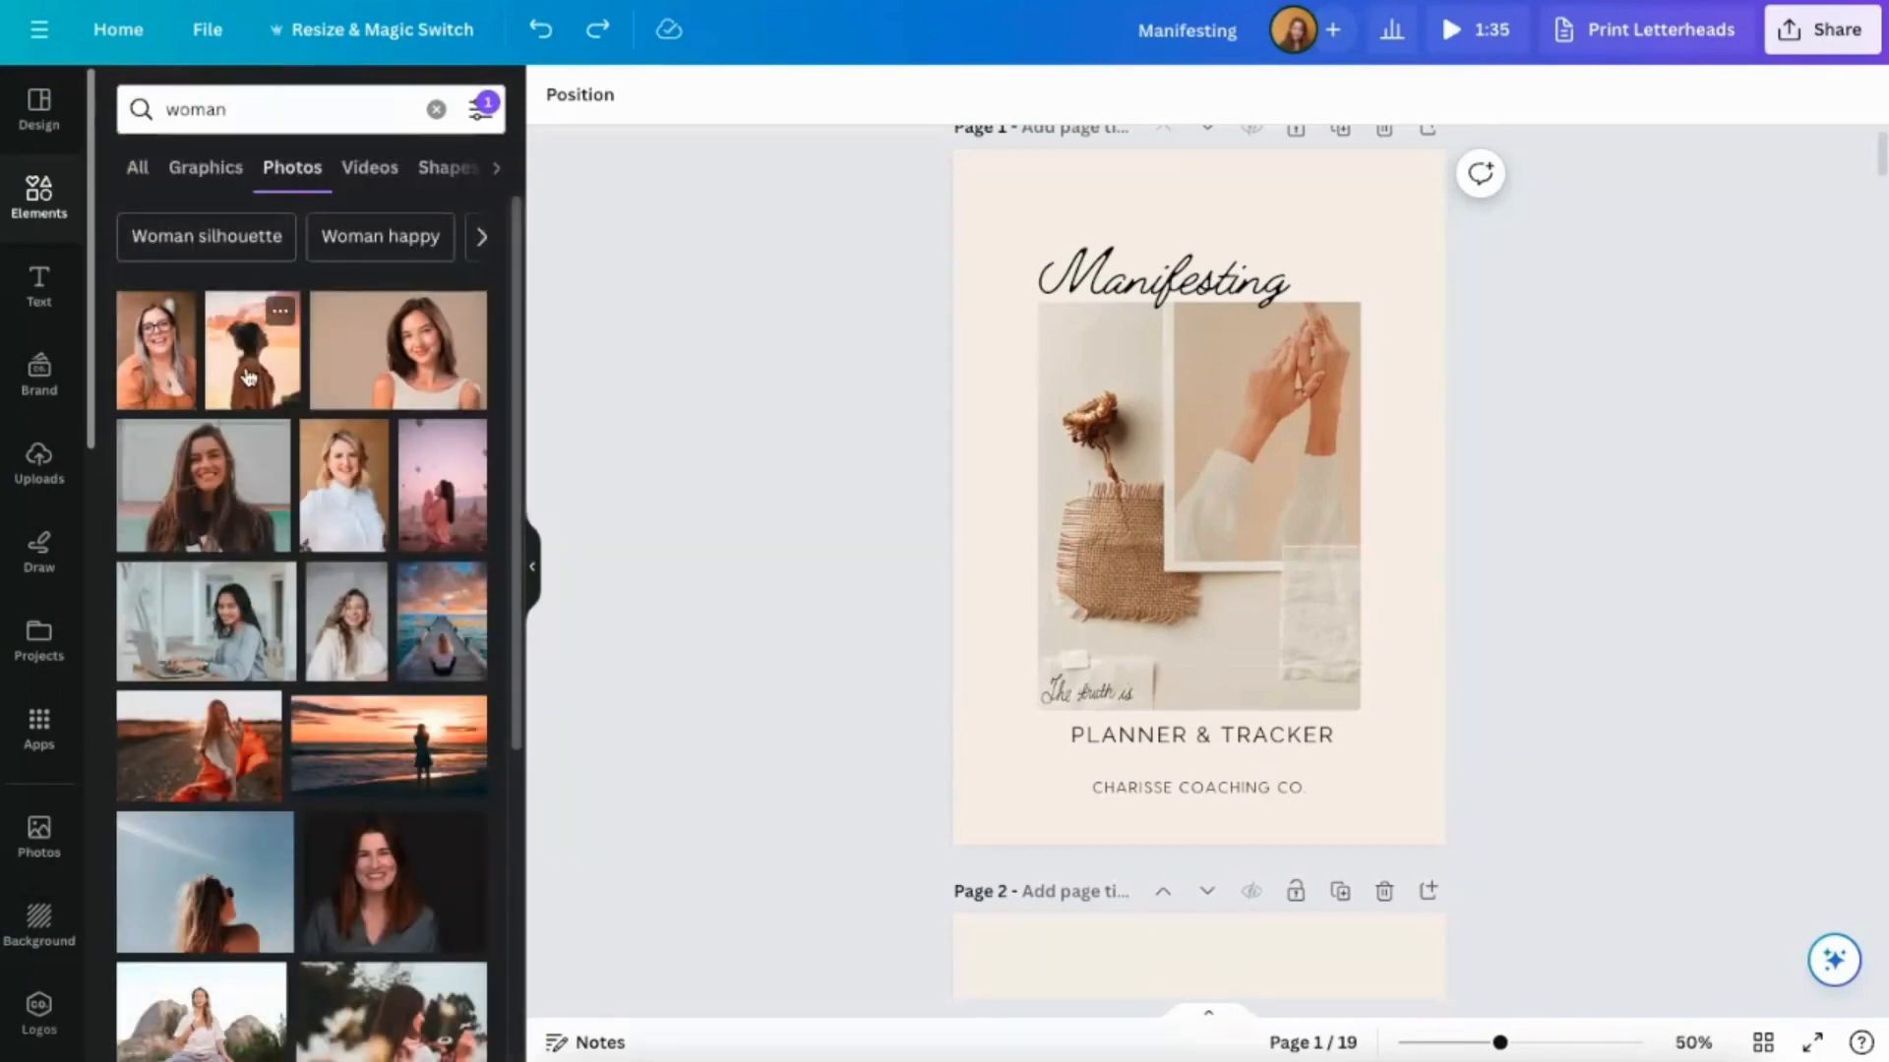
Replace the cover photo with the woman in a brown shirt looking up against an orange sunset sky.
drag(251, 380, 1318, 511)
scroll(422, 754, down, 4)
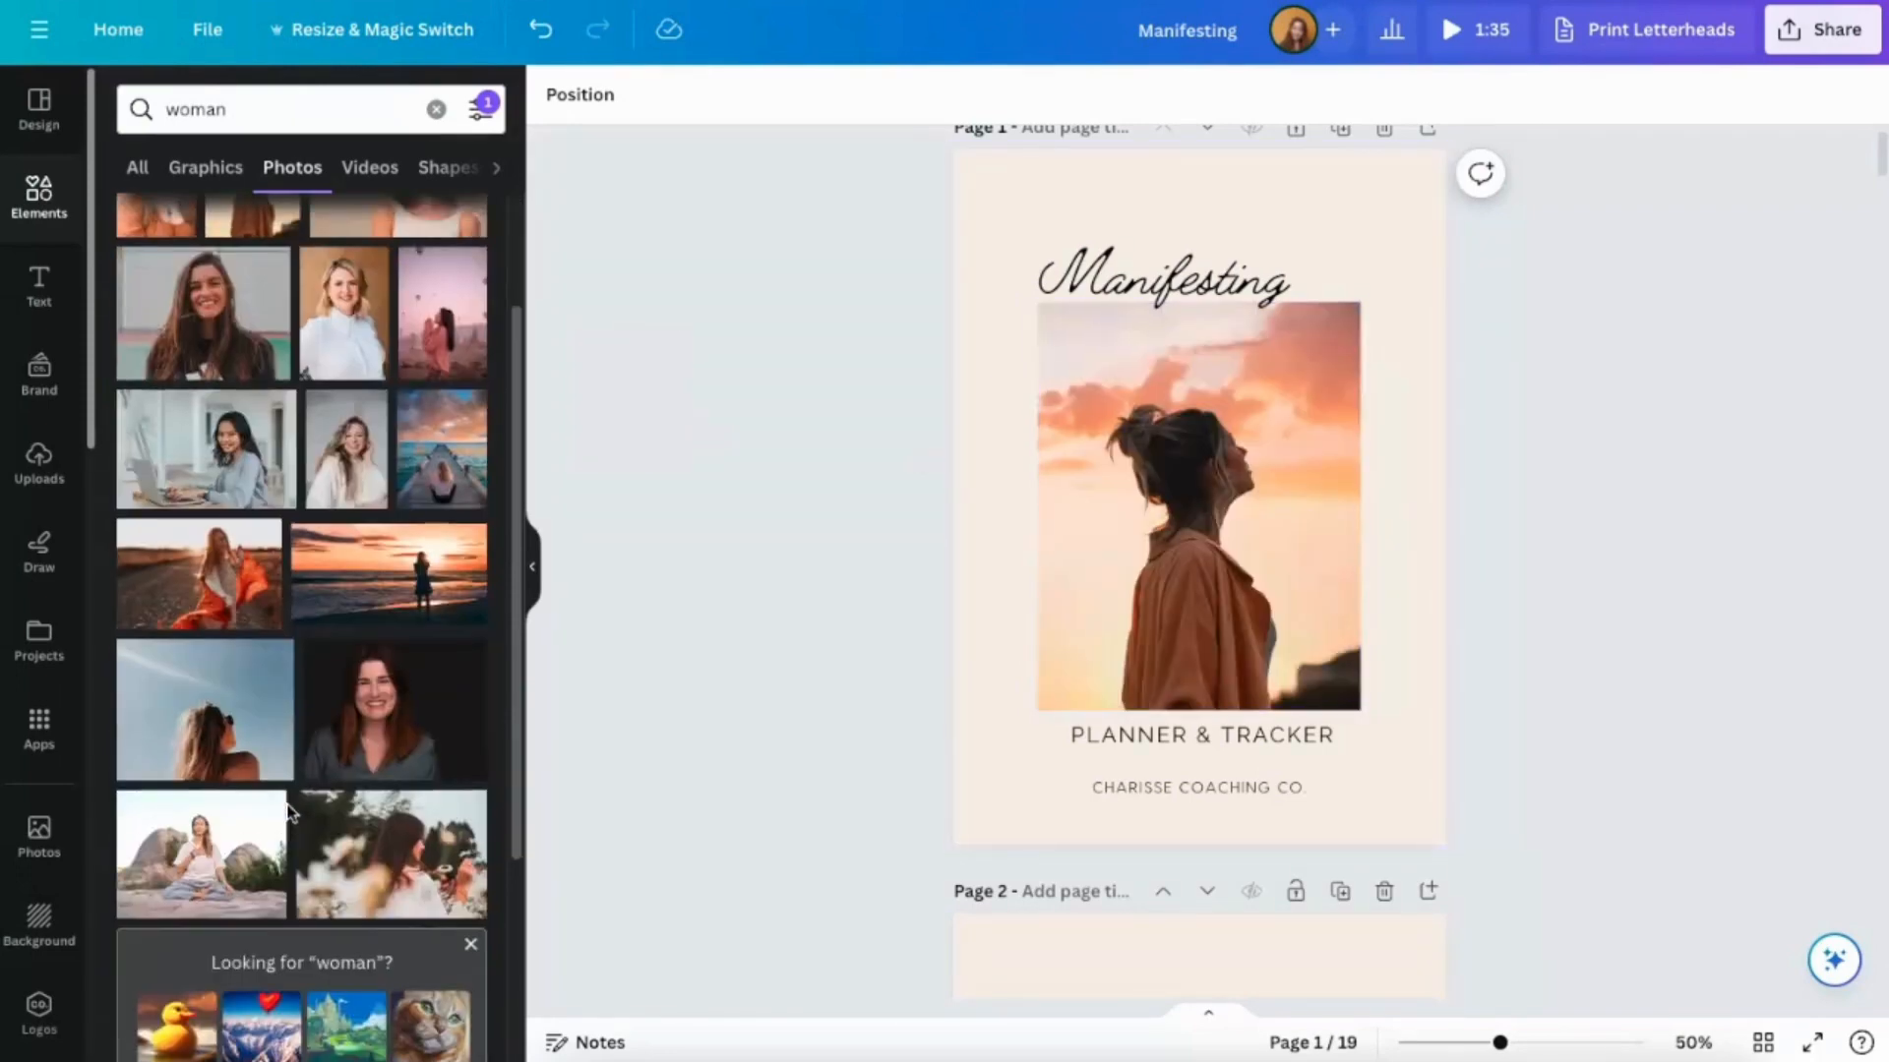
scroll(428, 762, down, 1)
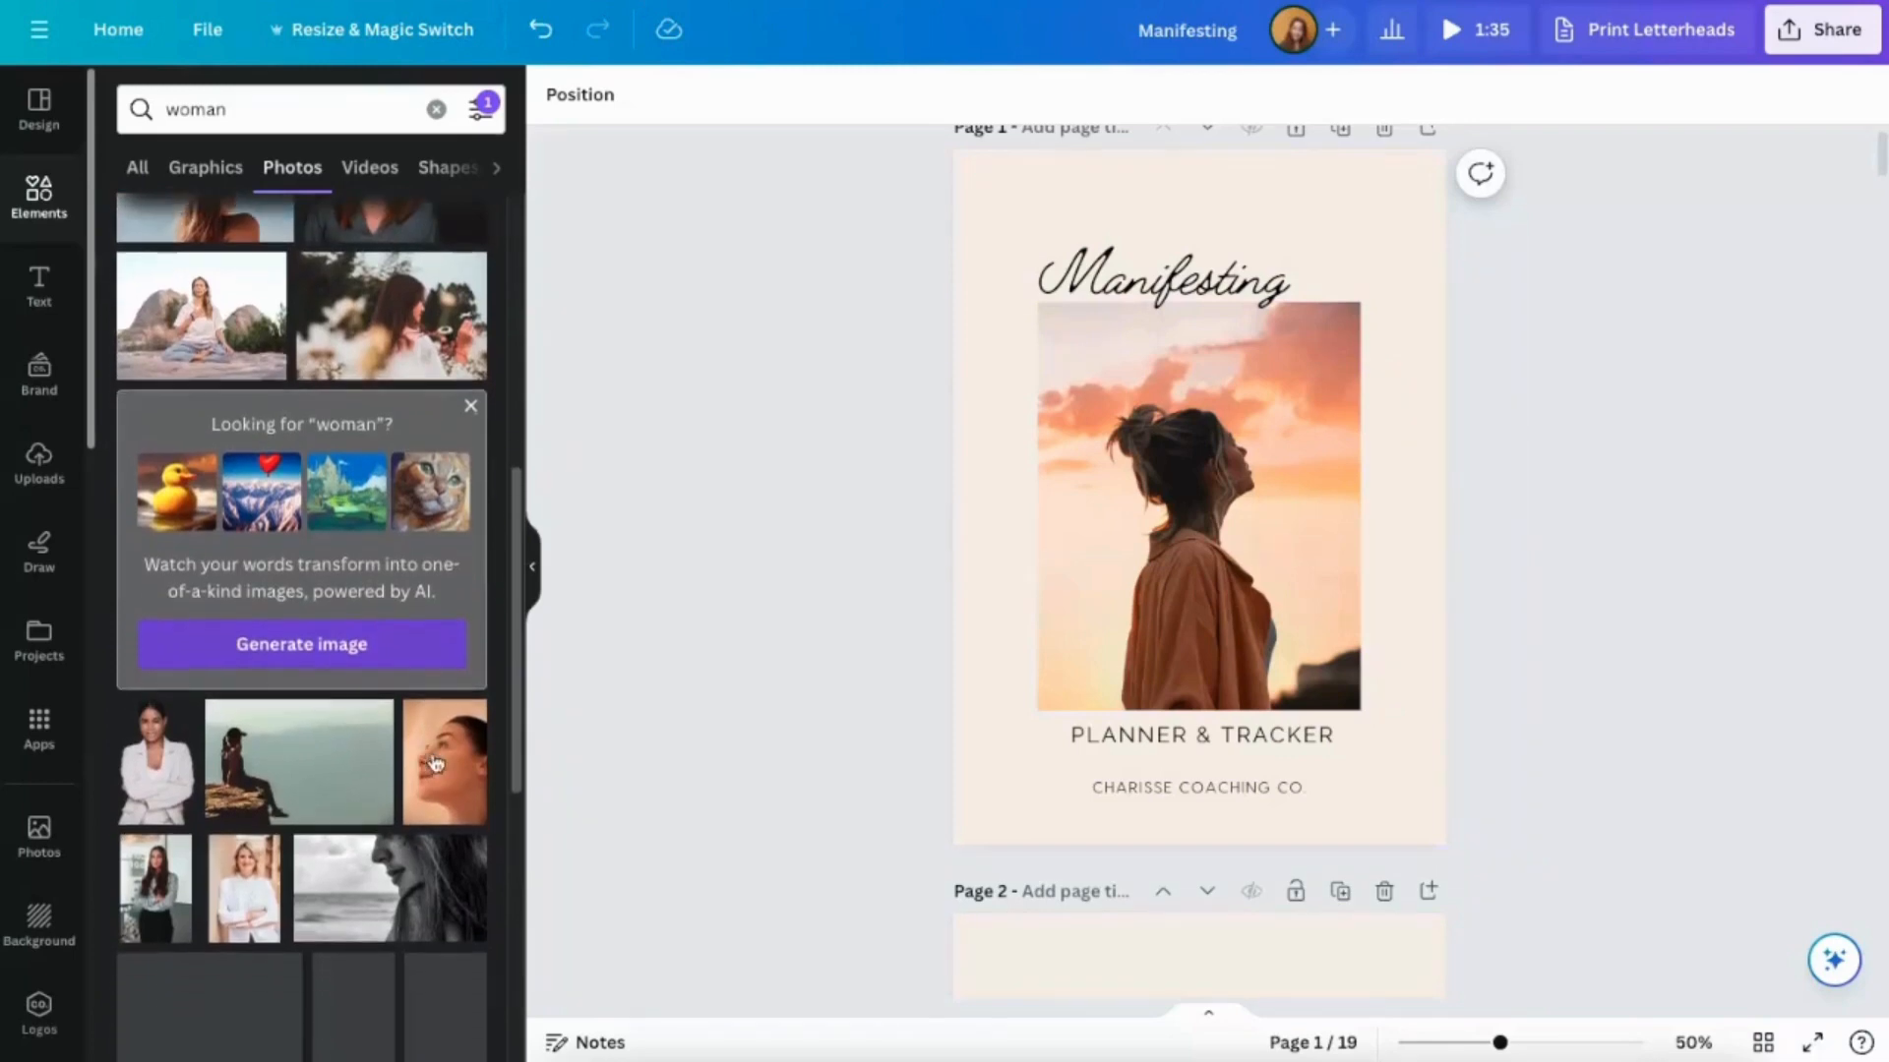
View the editing effects and filters available for the cover photo.
click(1269, 423)
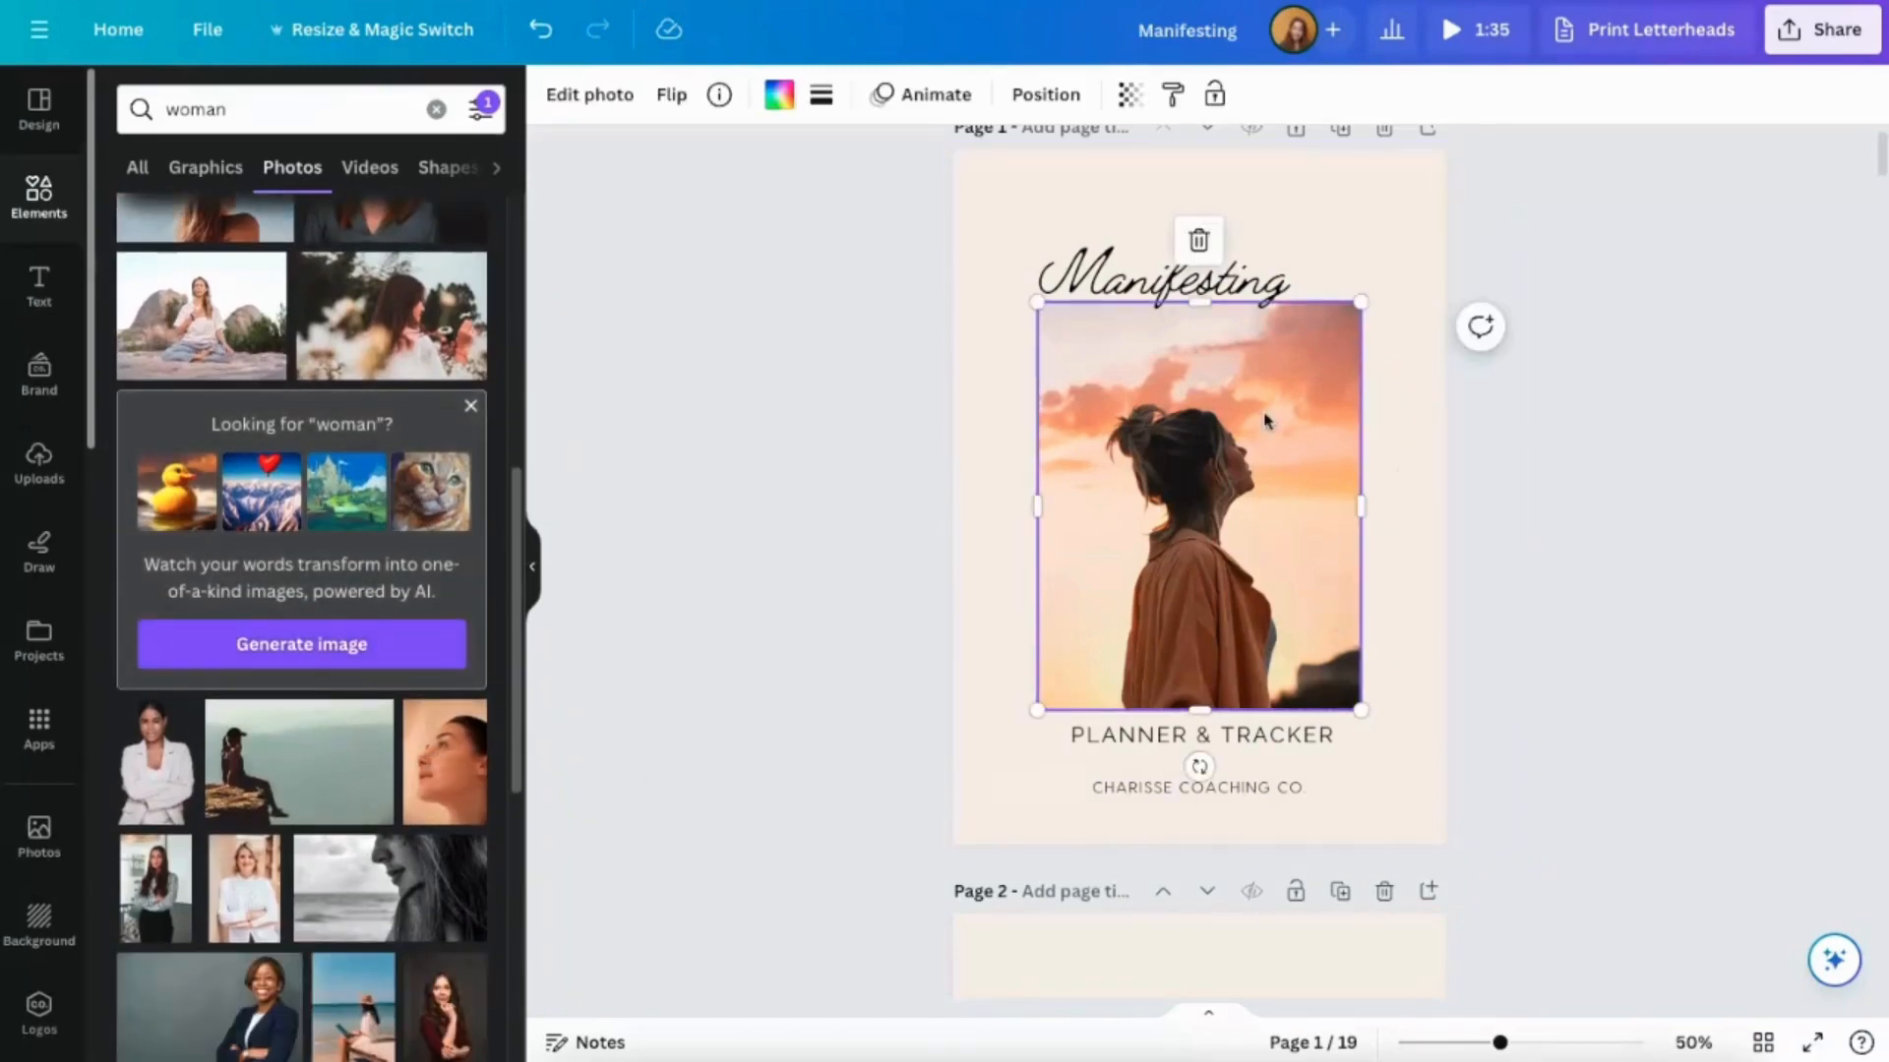
click(588, 94)
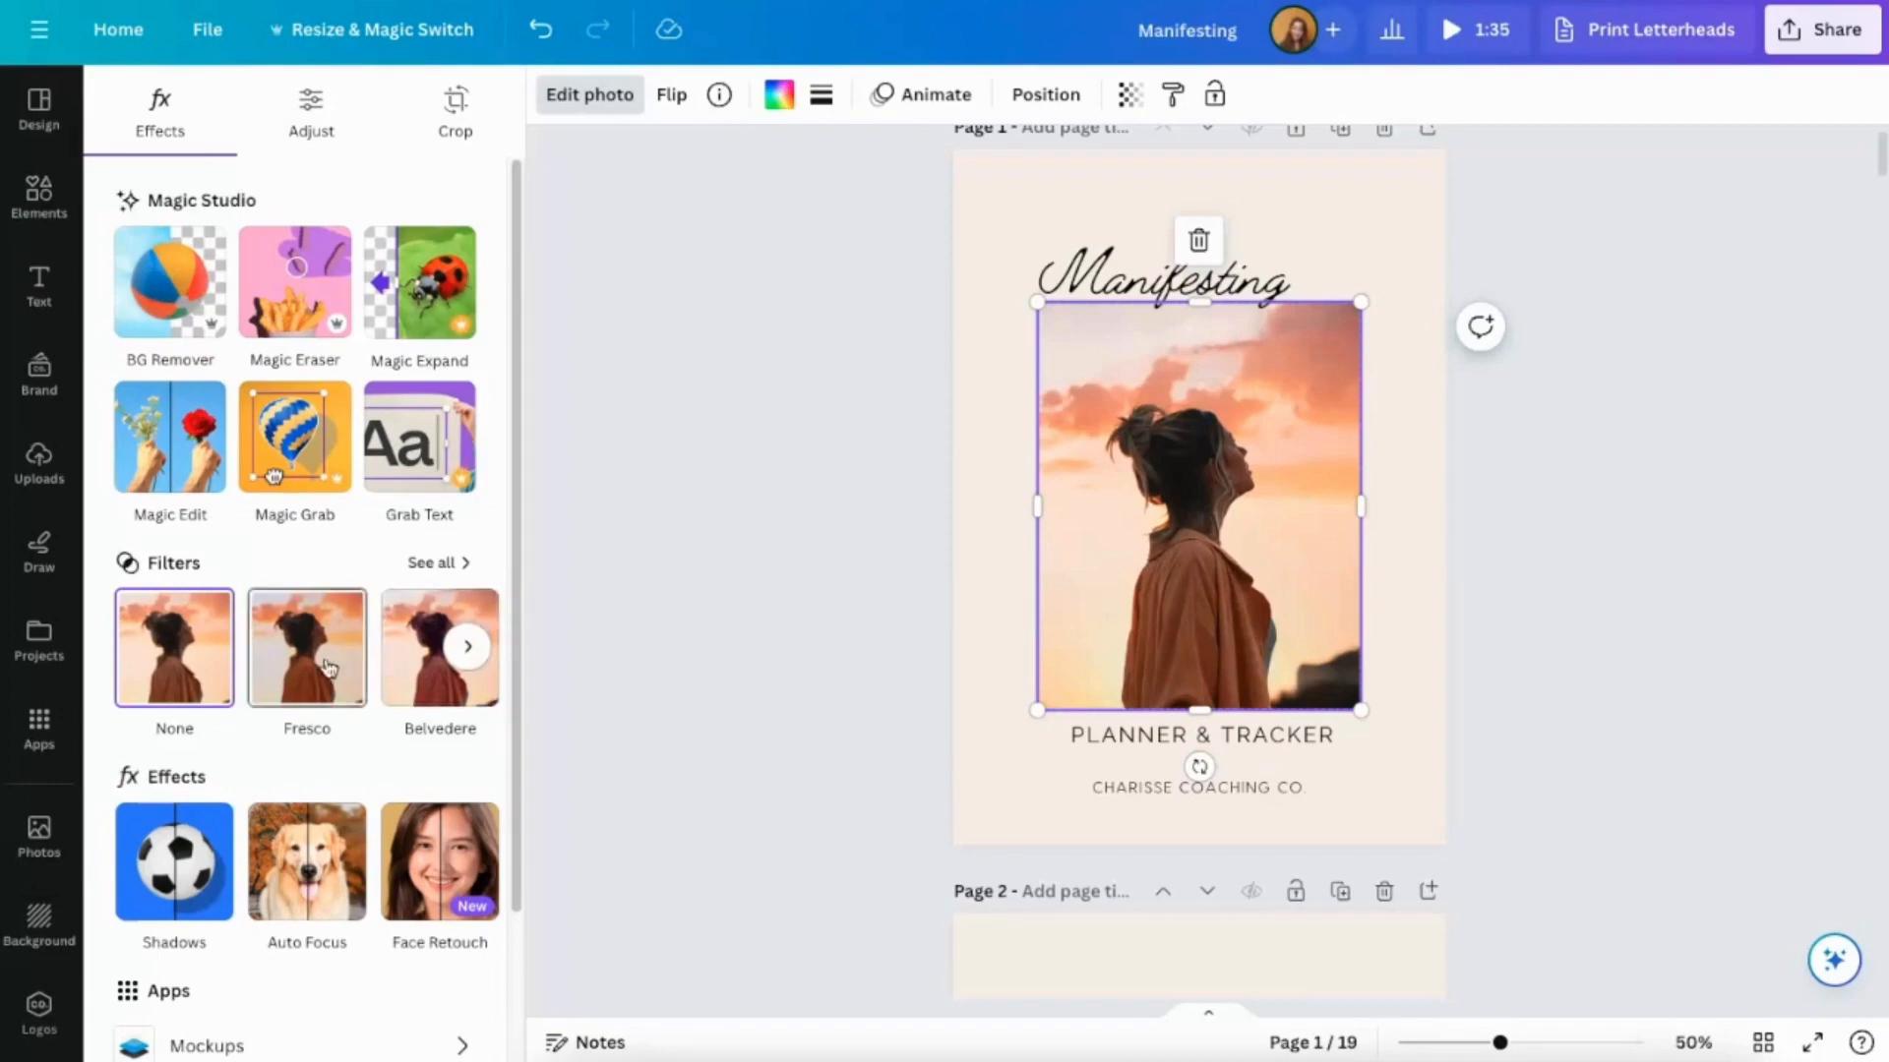
click(1462, 500)
Change the font of the WELCOME heading on page 3 to Nunito and replace Raleway with it across the whole document.
scroll(898, 675, down, 2)
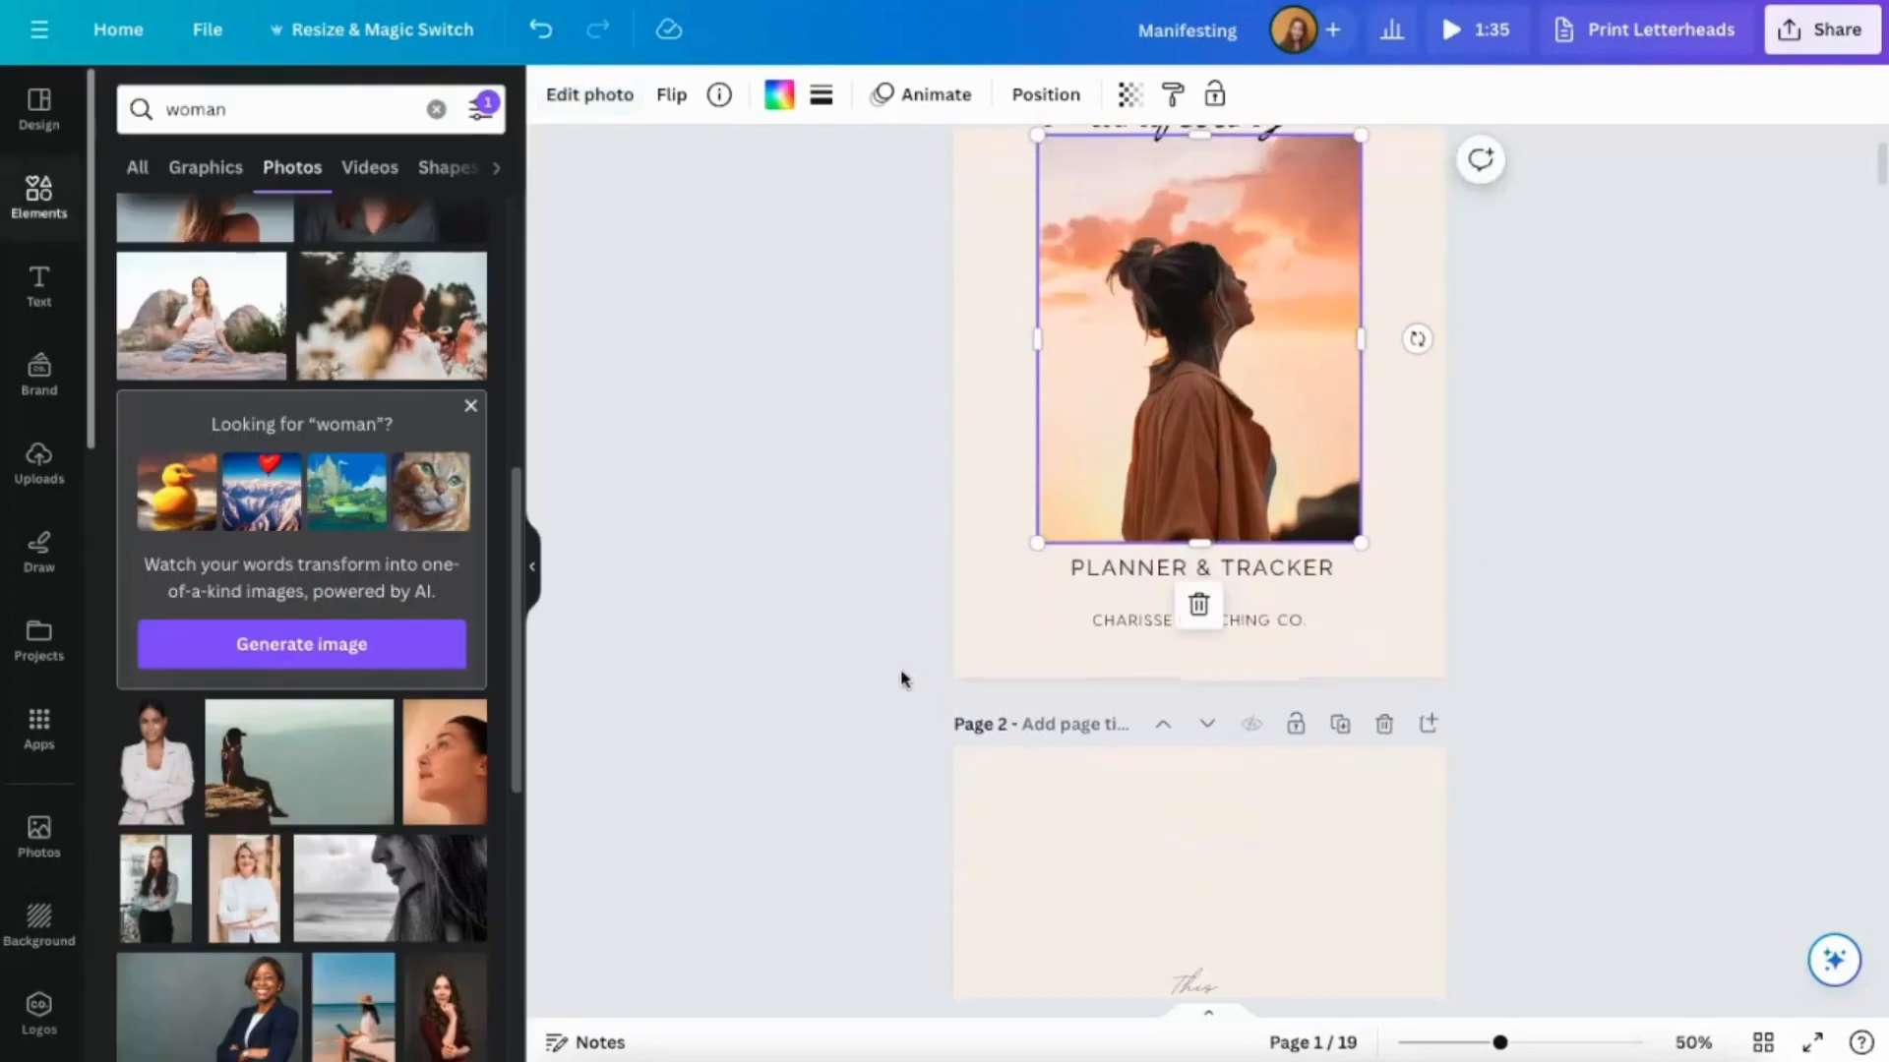
scroll(1475, 709, down, 2)
scroll(1425, 729, down, 8)
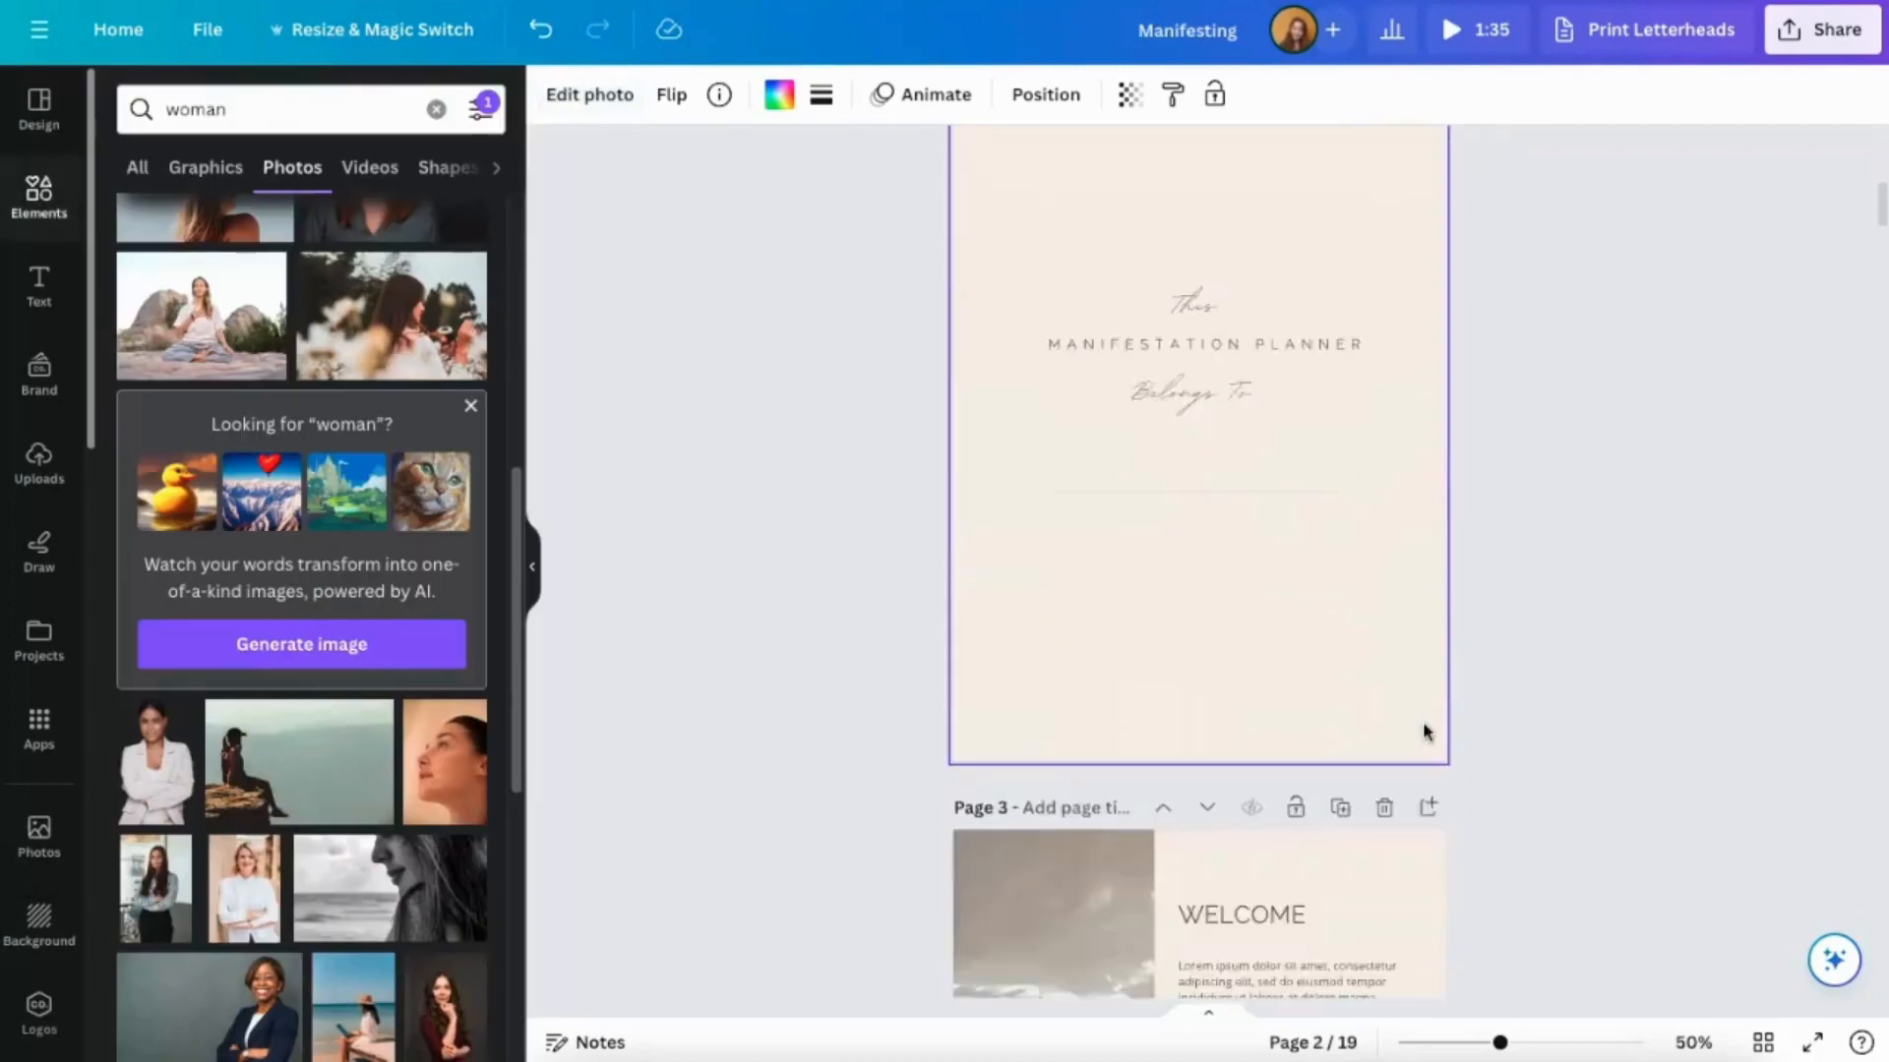
scroll(1423, 722, down, 3)
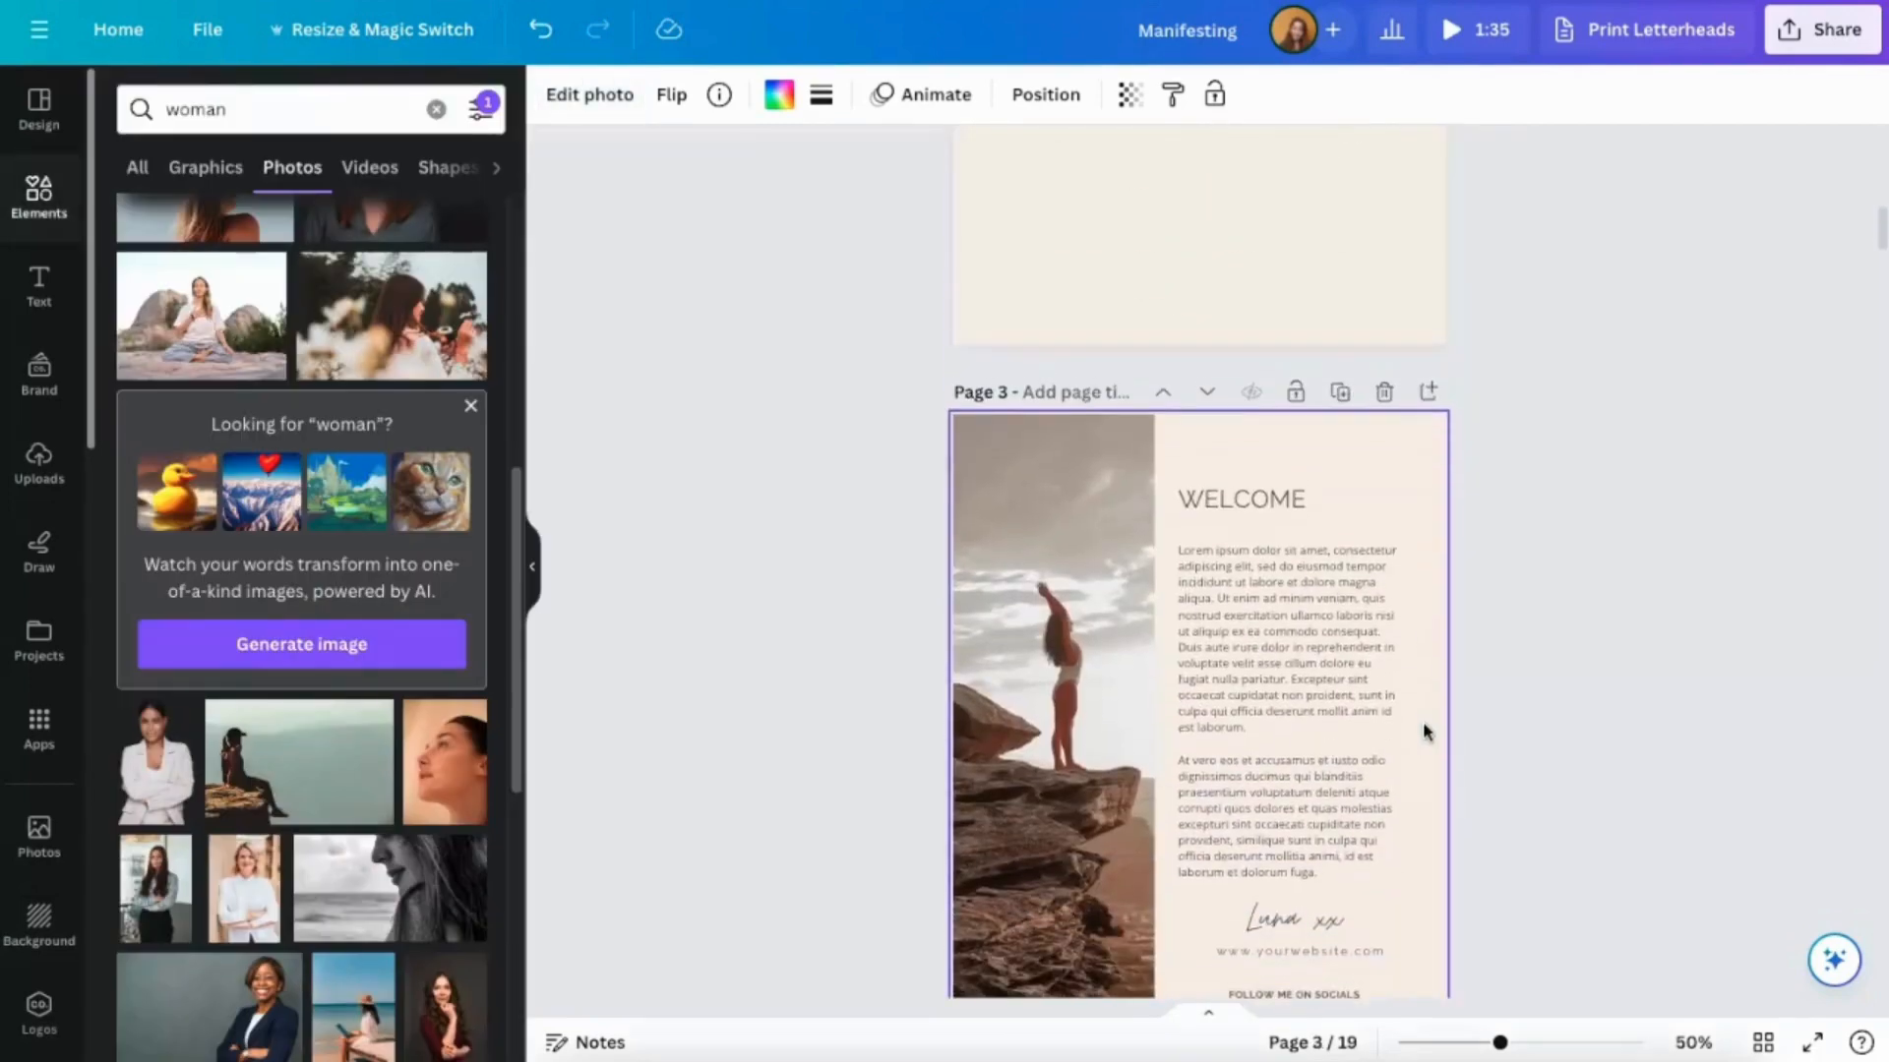
scroll(1344, 630, up, 2)
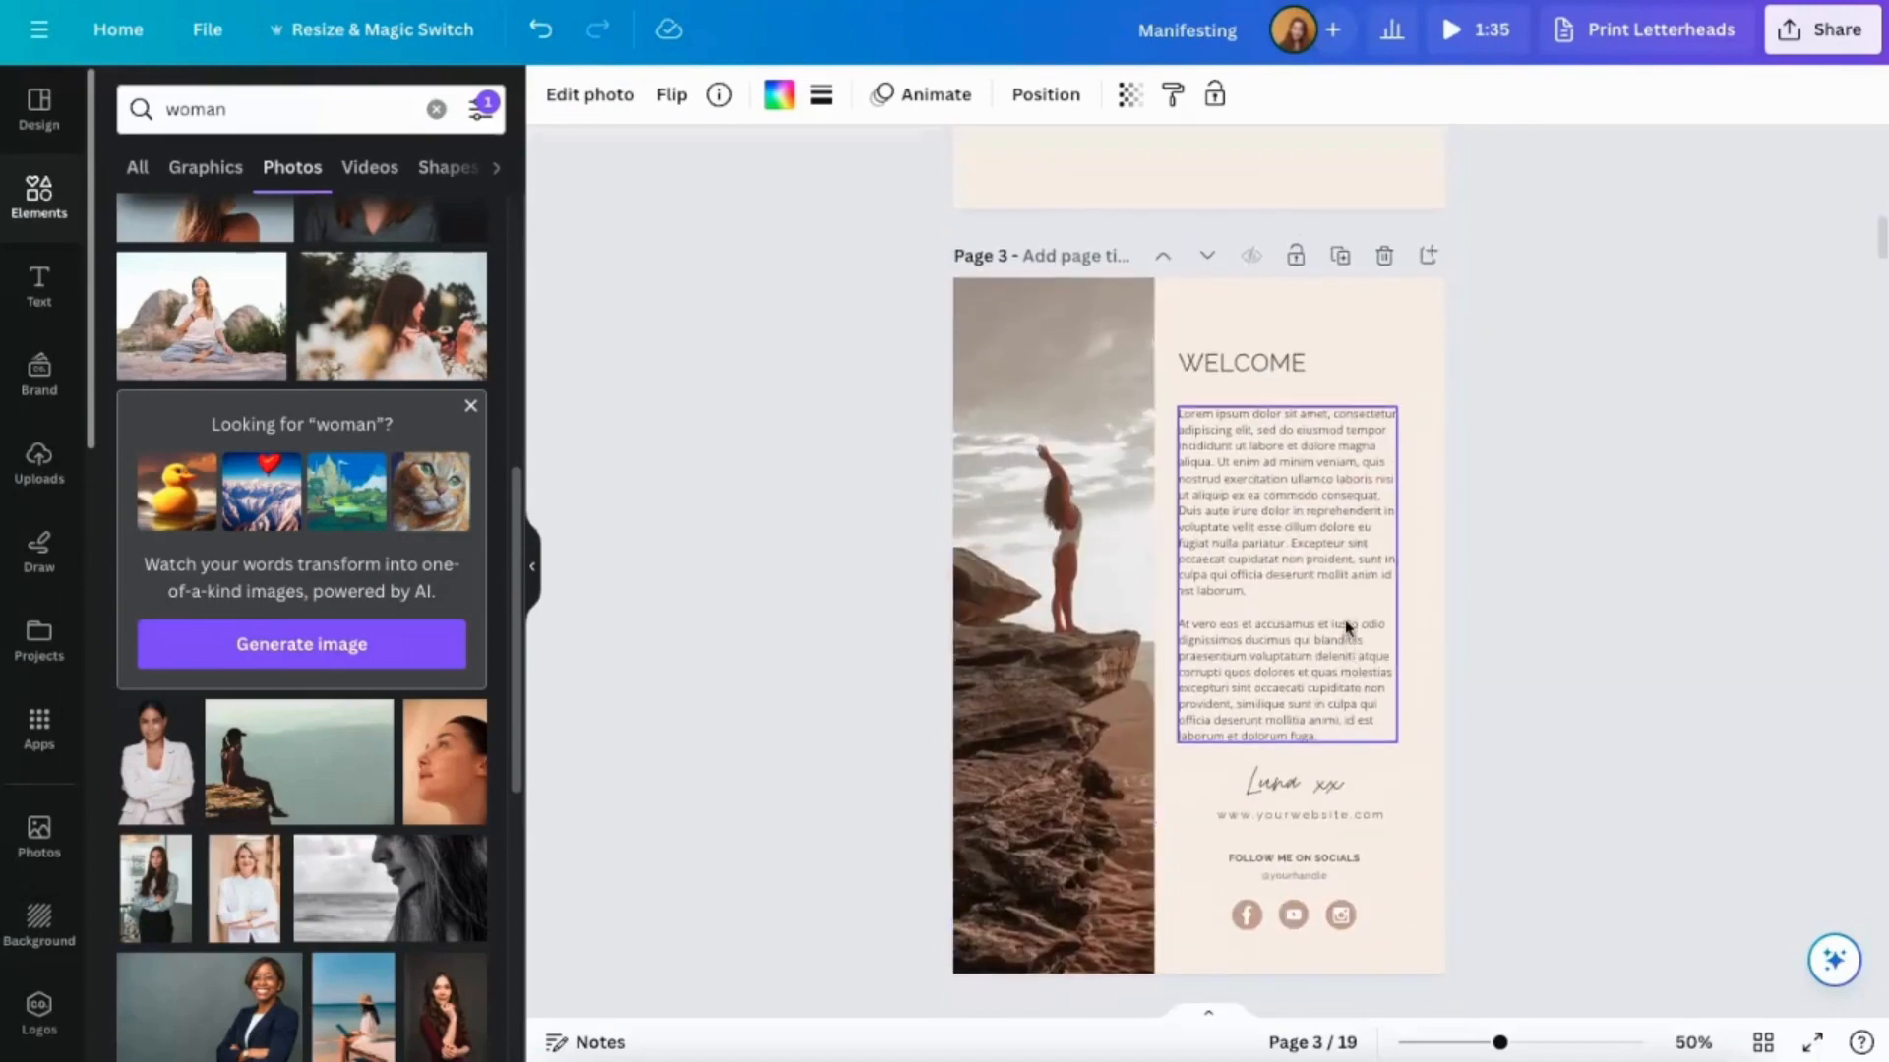
click(1259, 416)
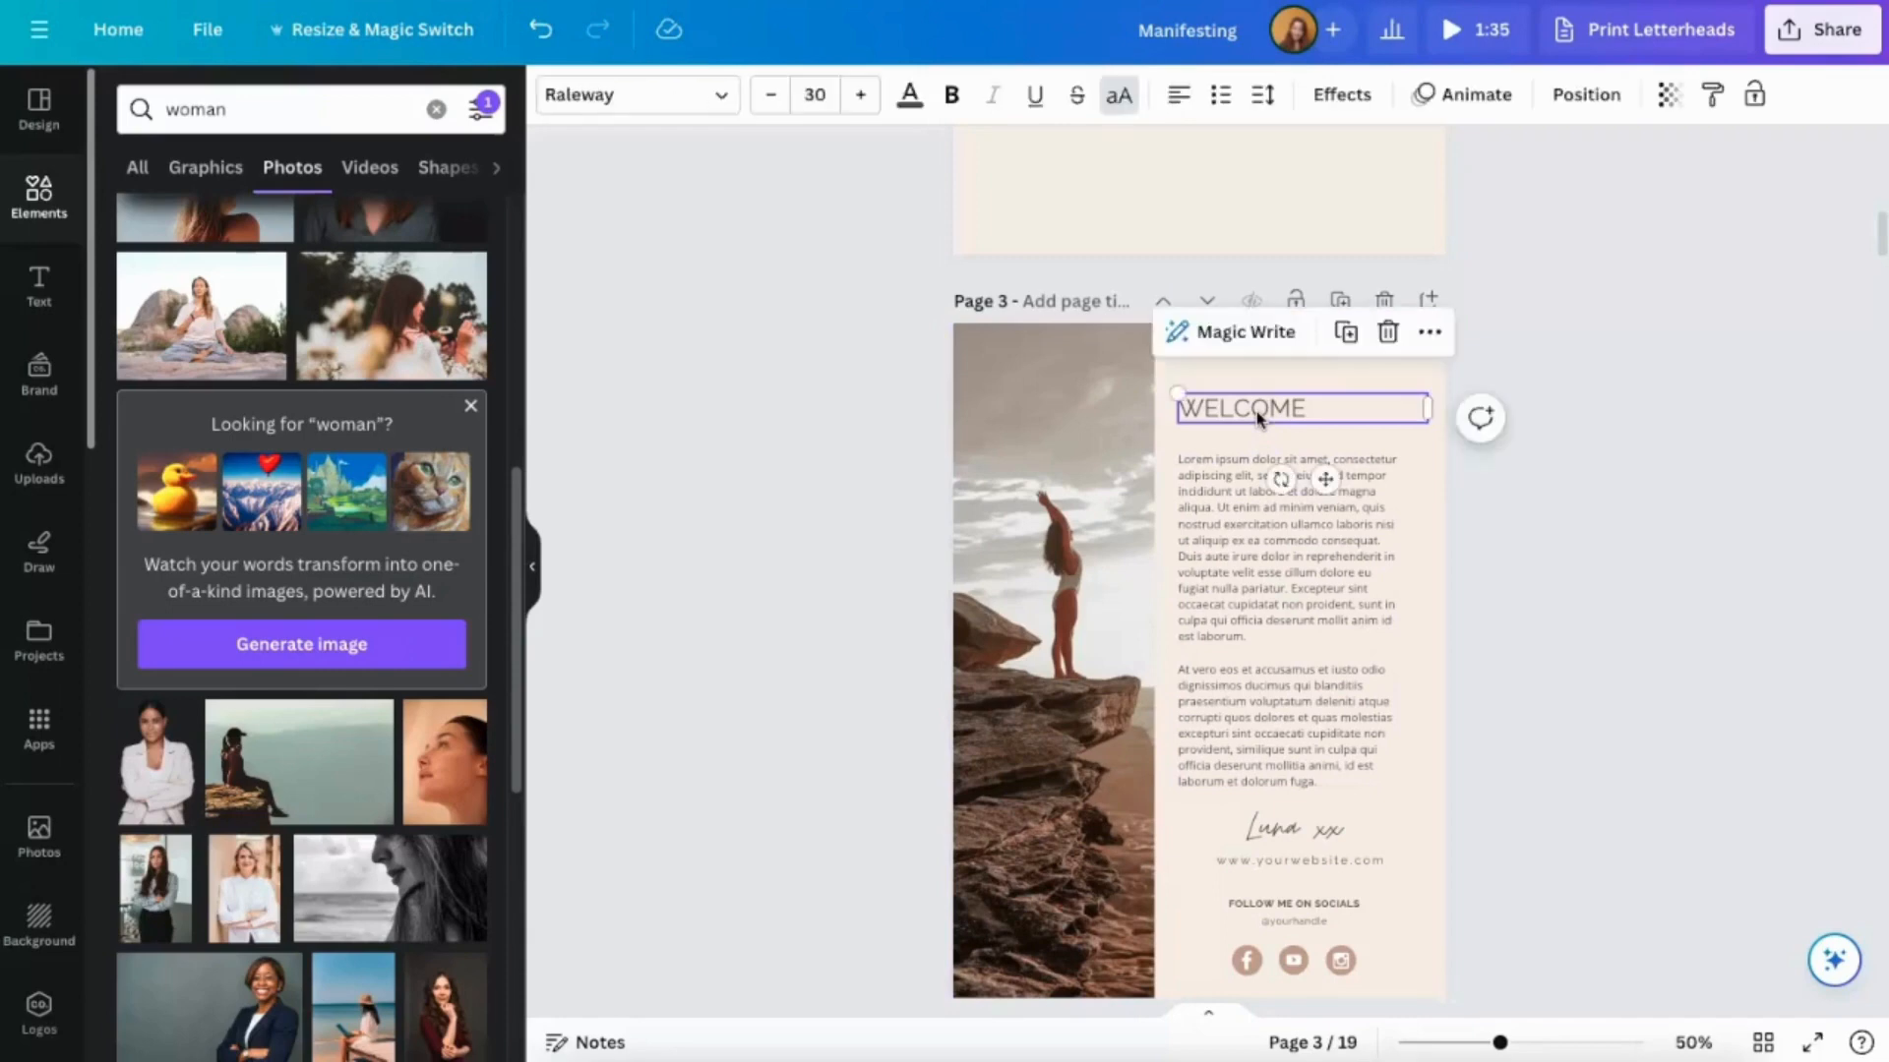
click(688, 108)
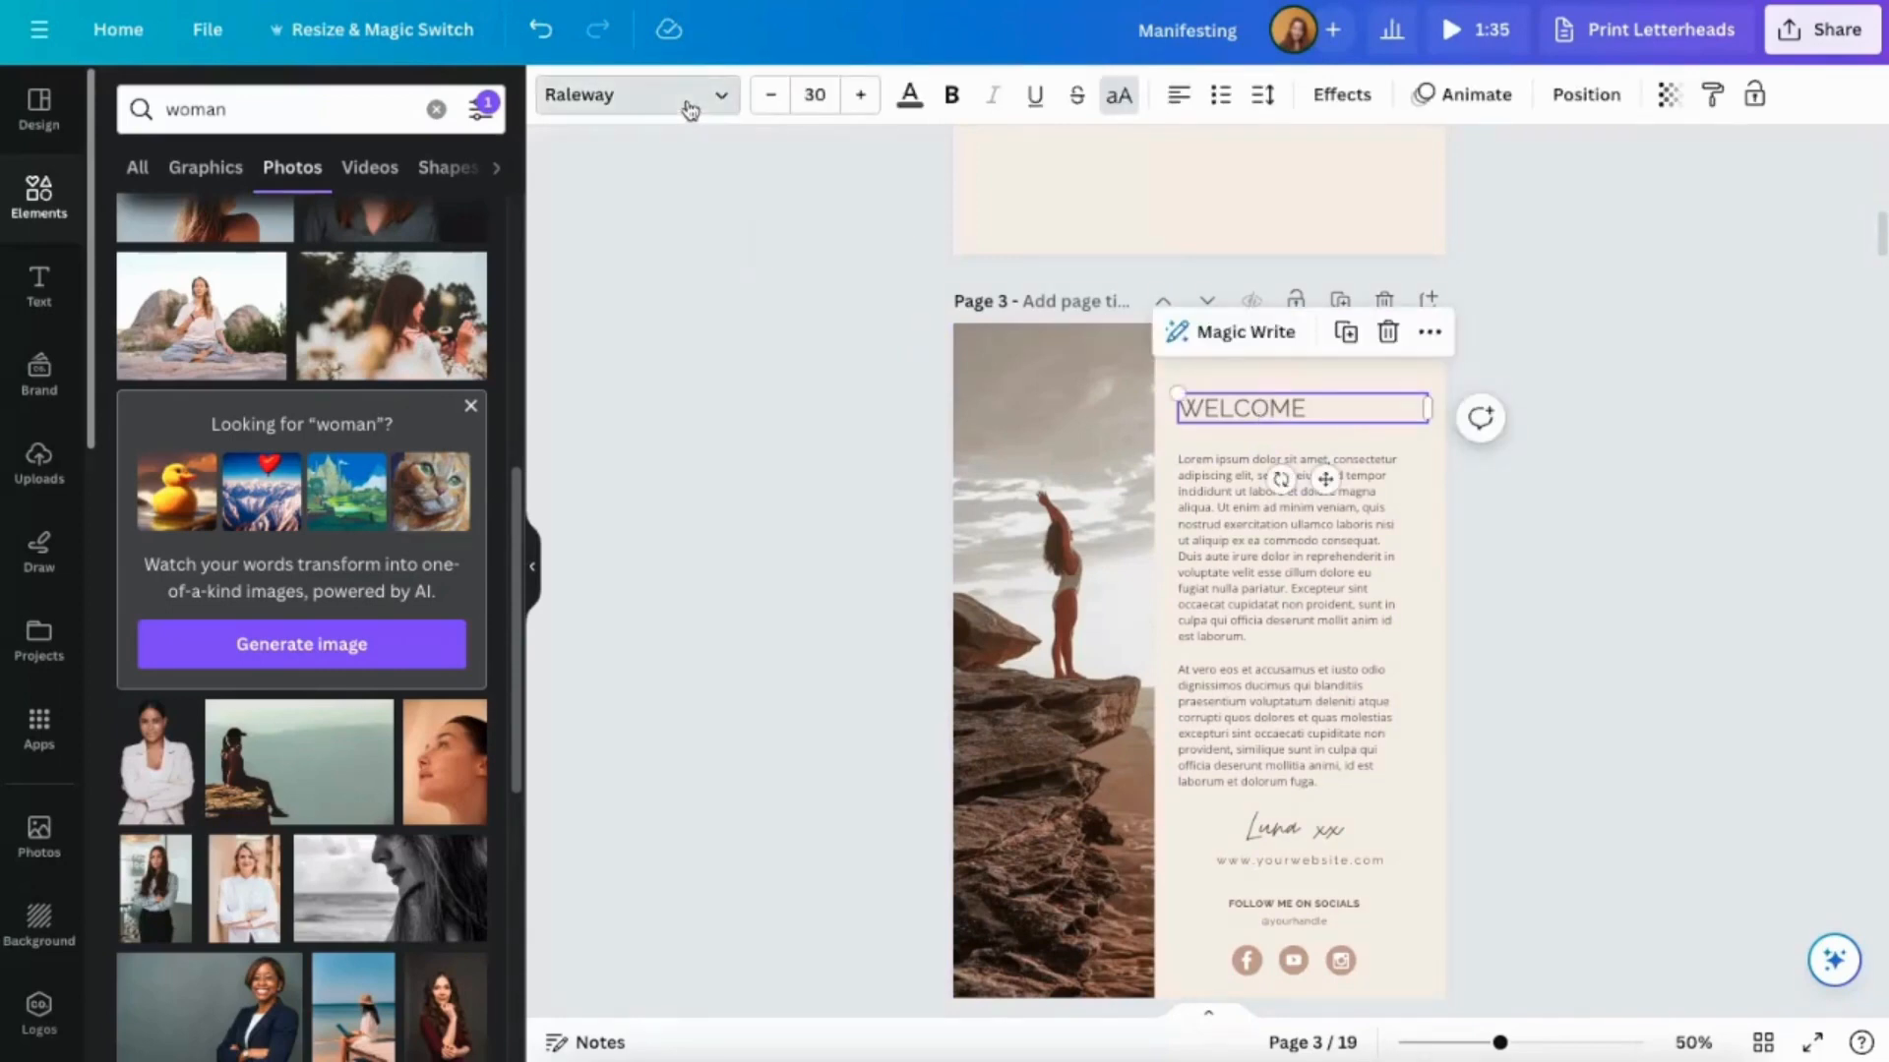
click(480, 168)
scroll(389, 596, down, 3)
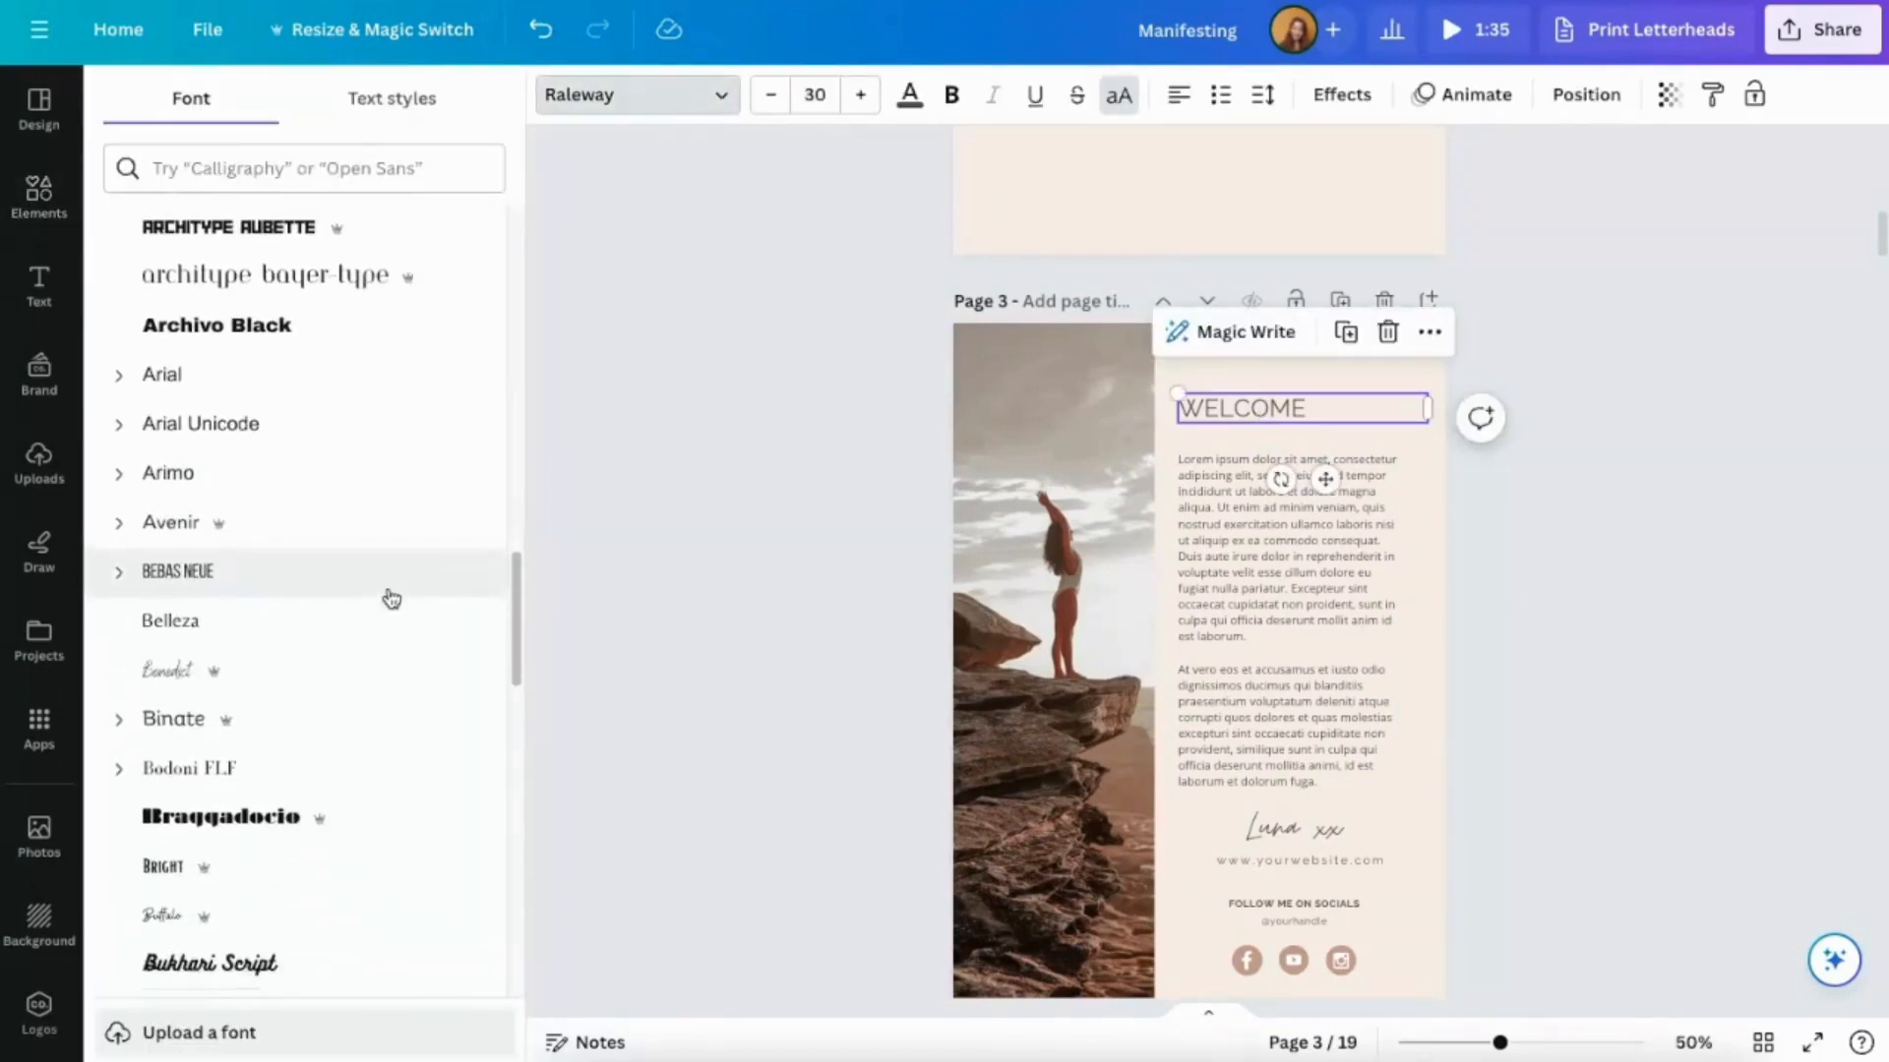
scroll(232, 780, down, 2)
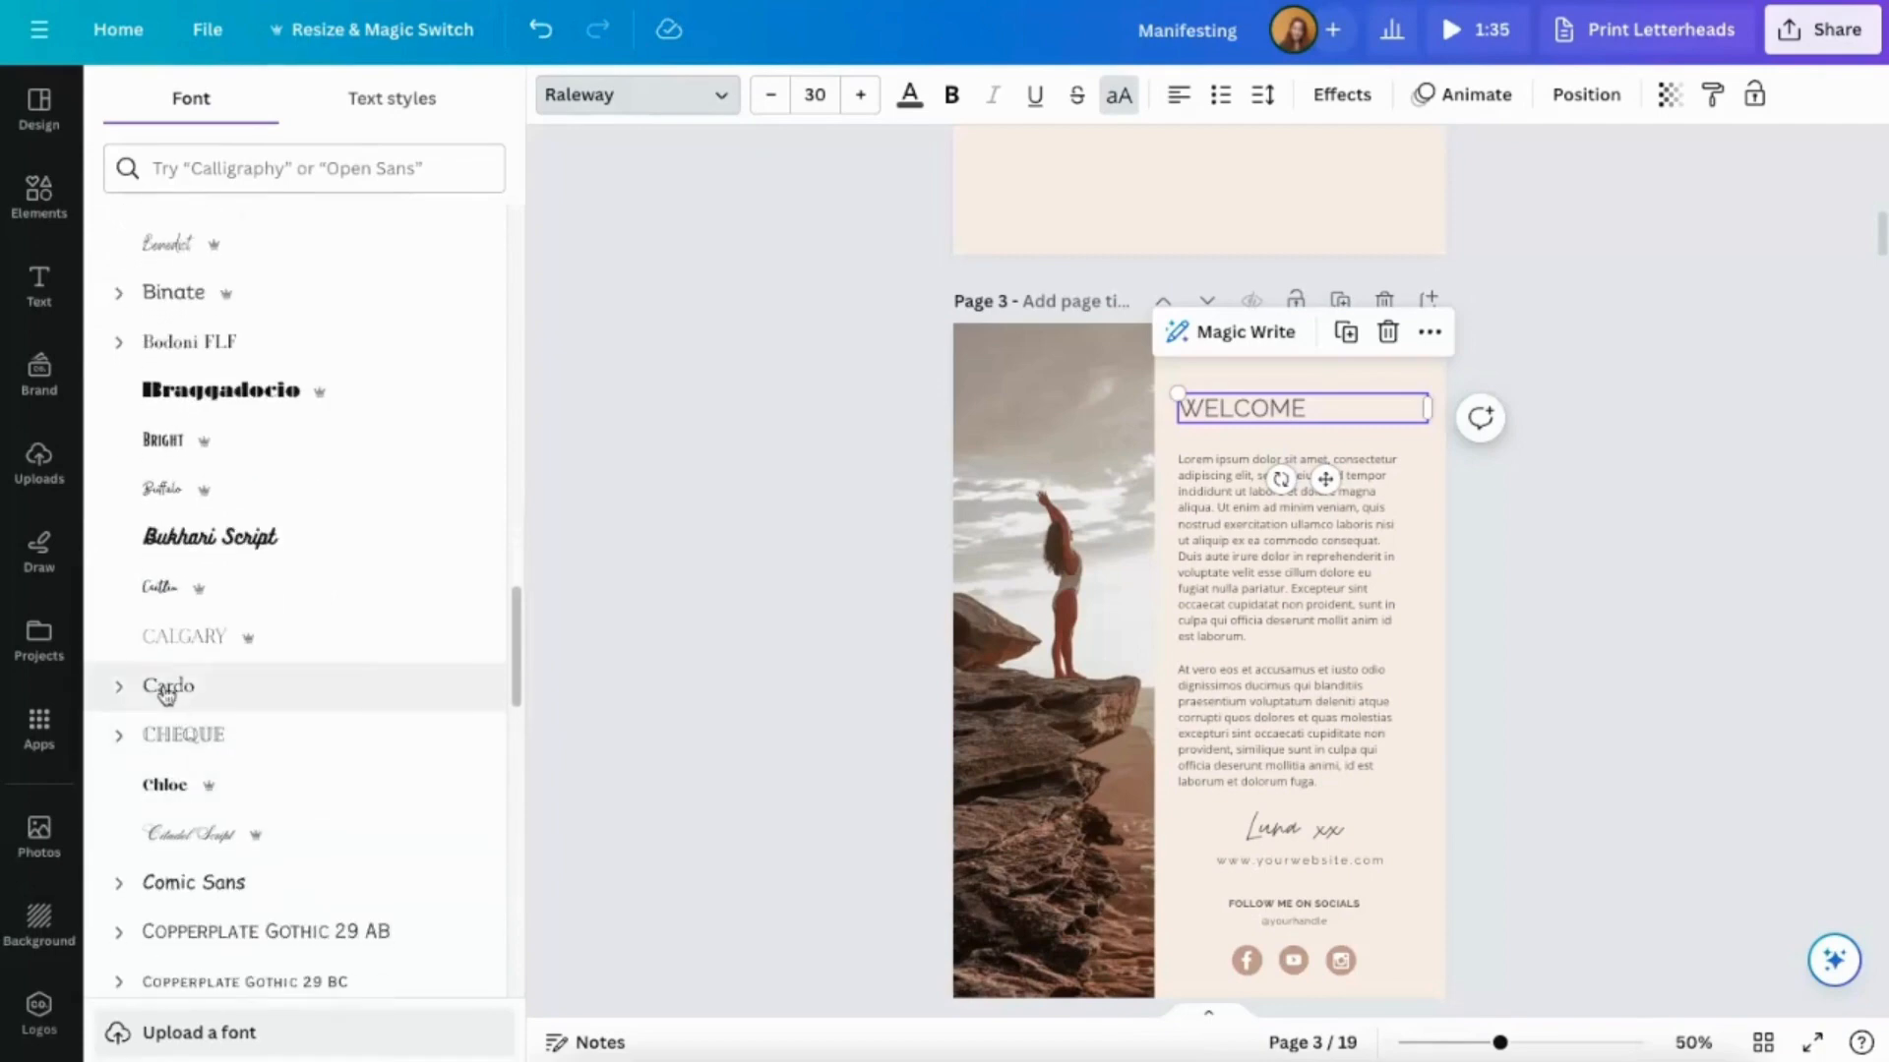
click(273, 162)
text(nin)
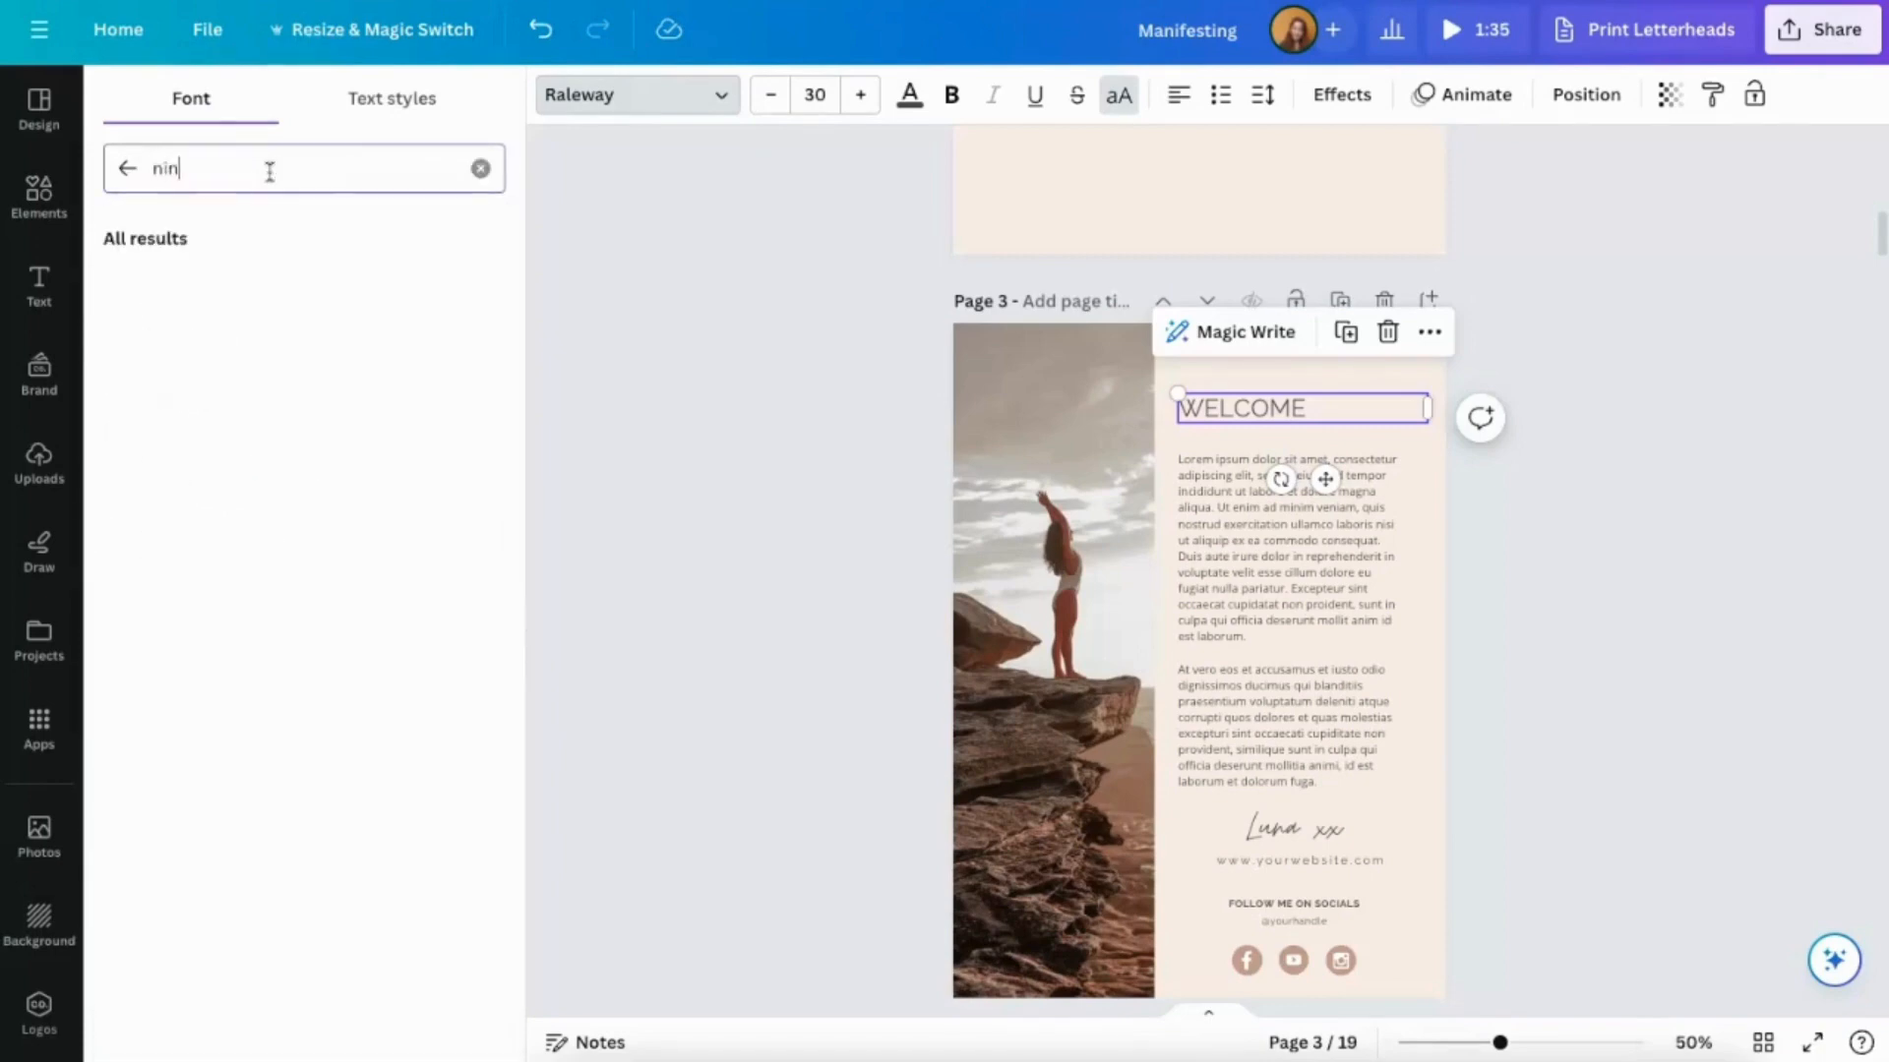
text(unit)
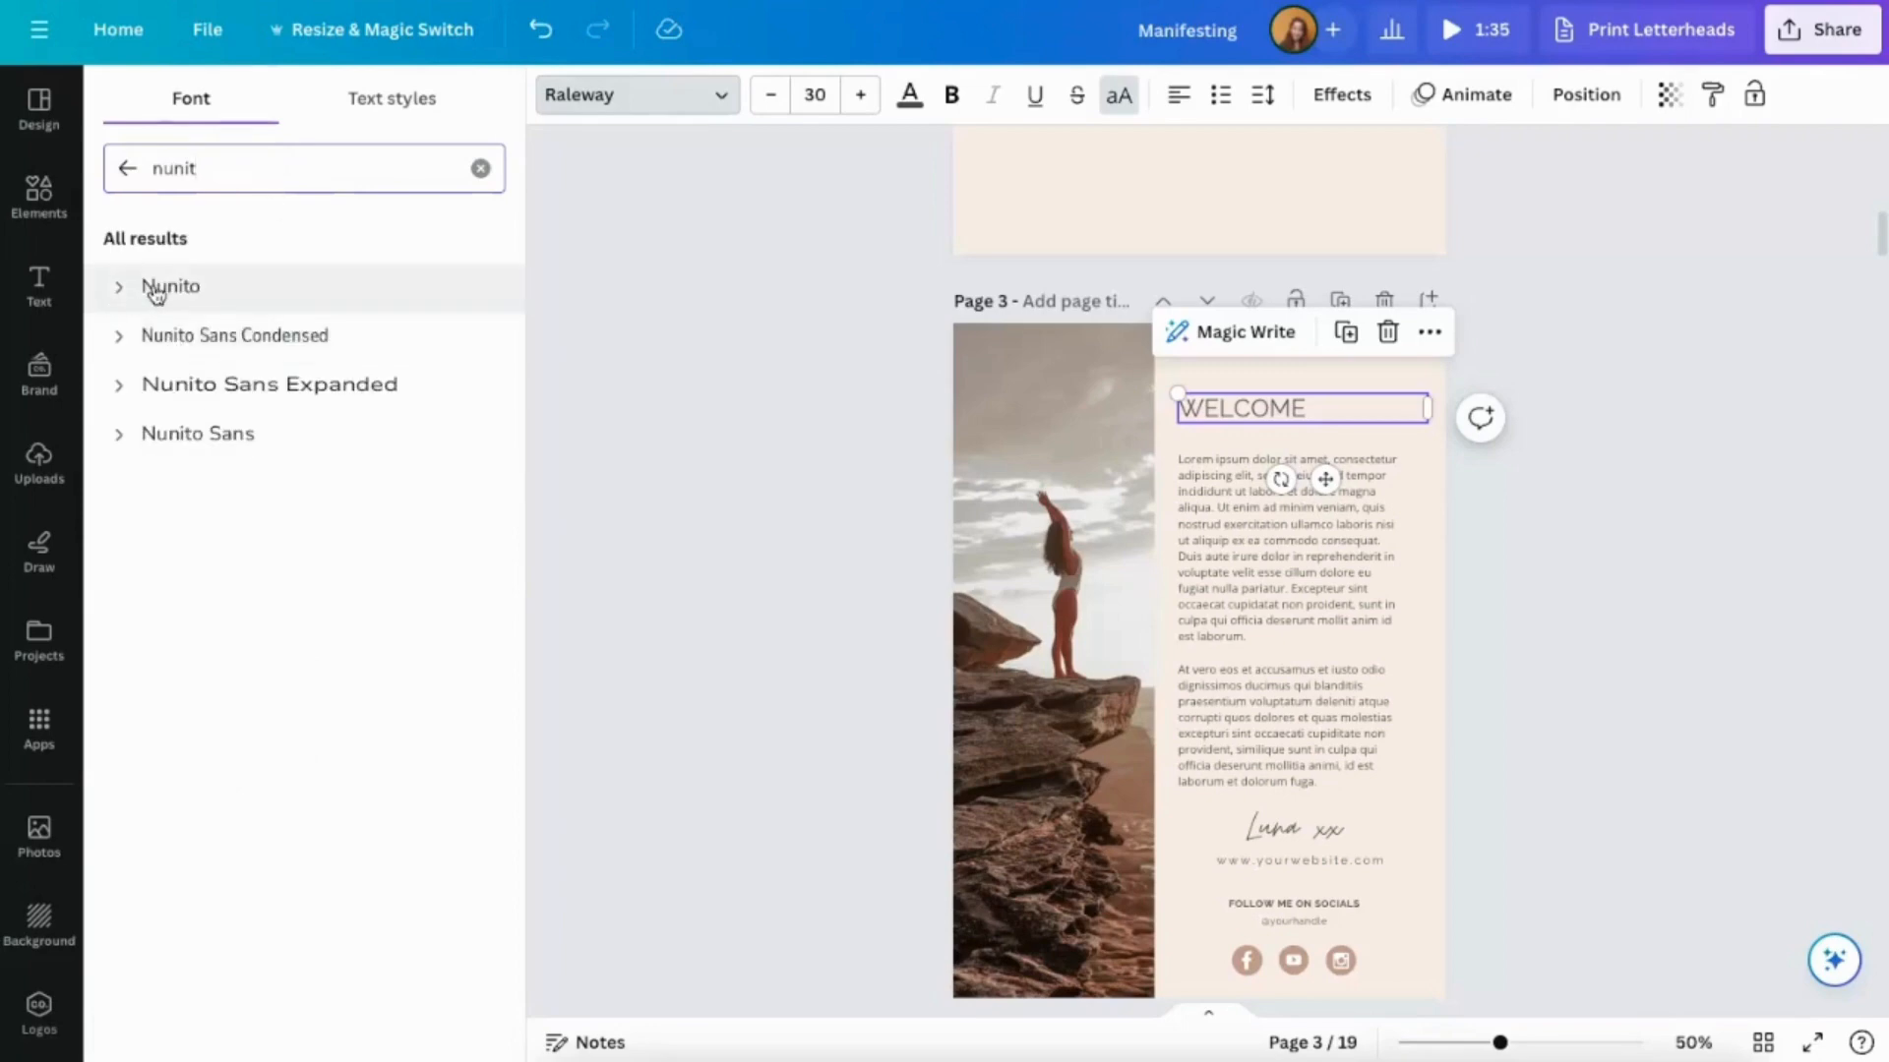
click(156, 291)
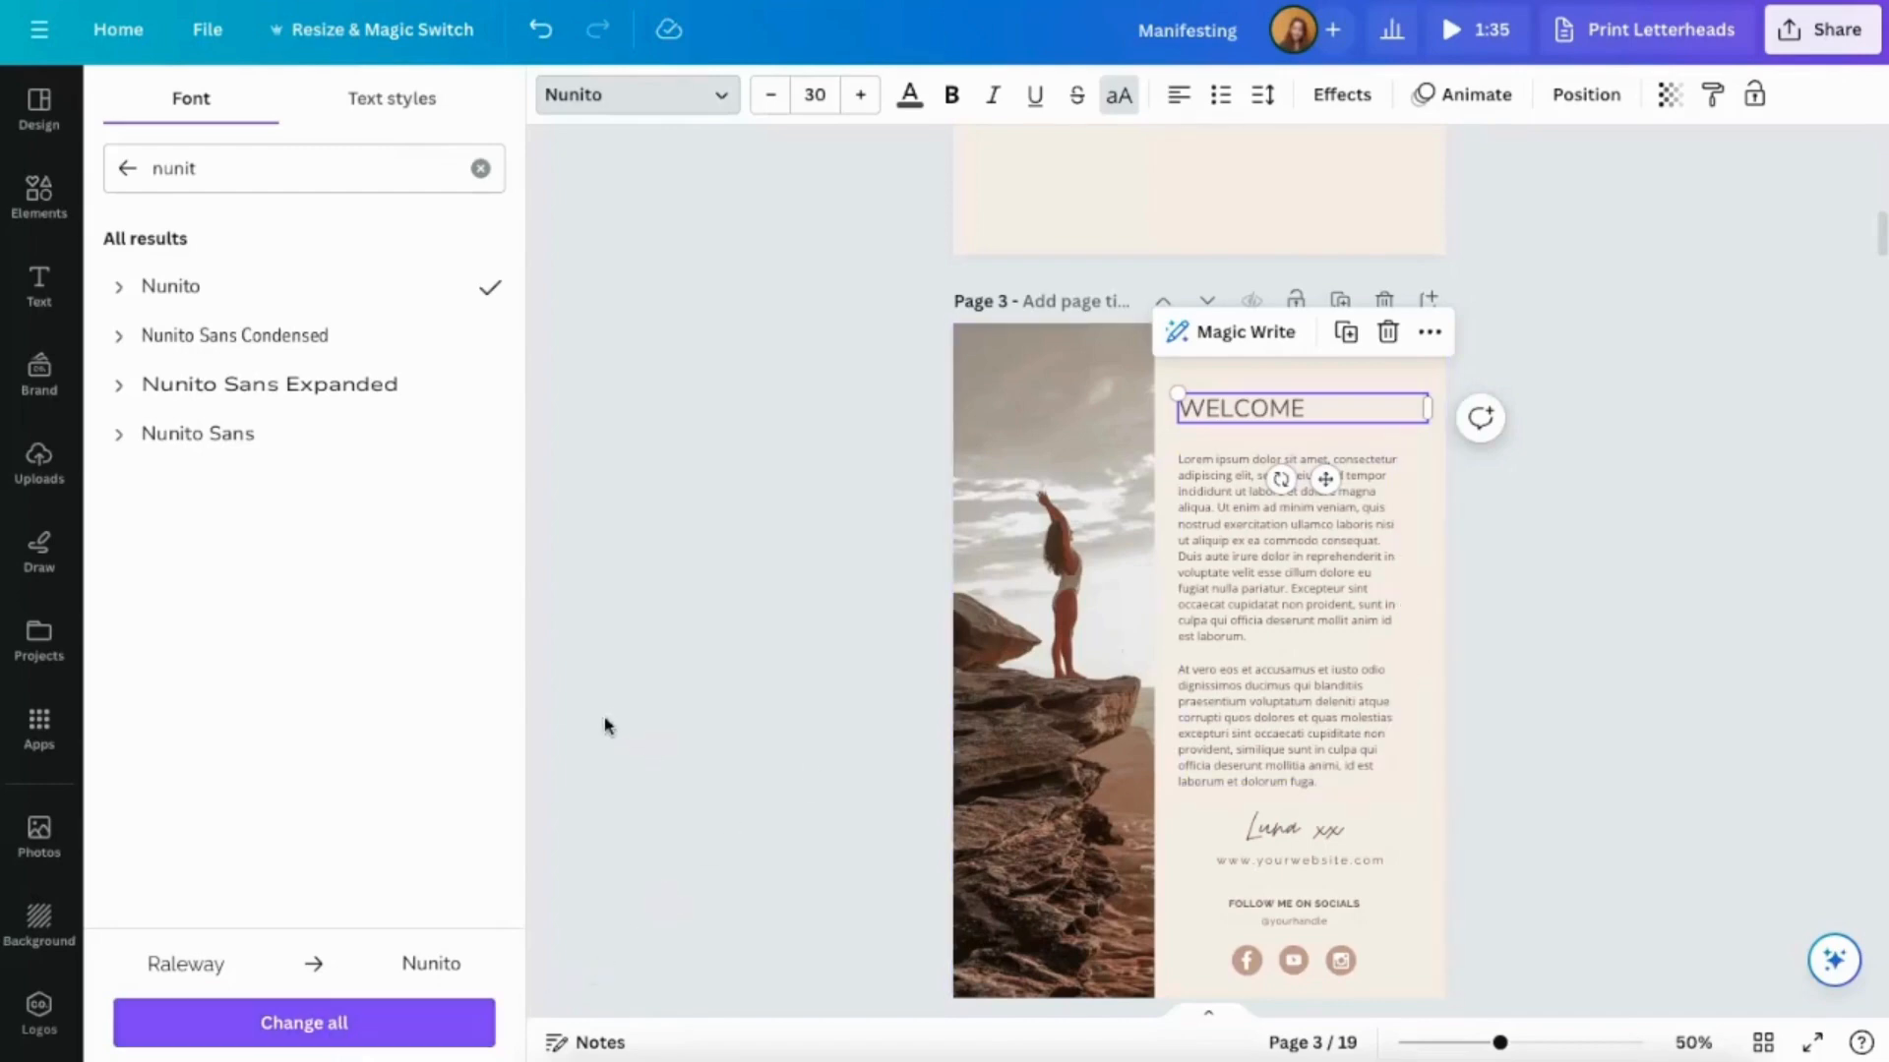
click(342, 1033)
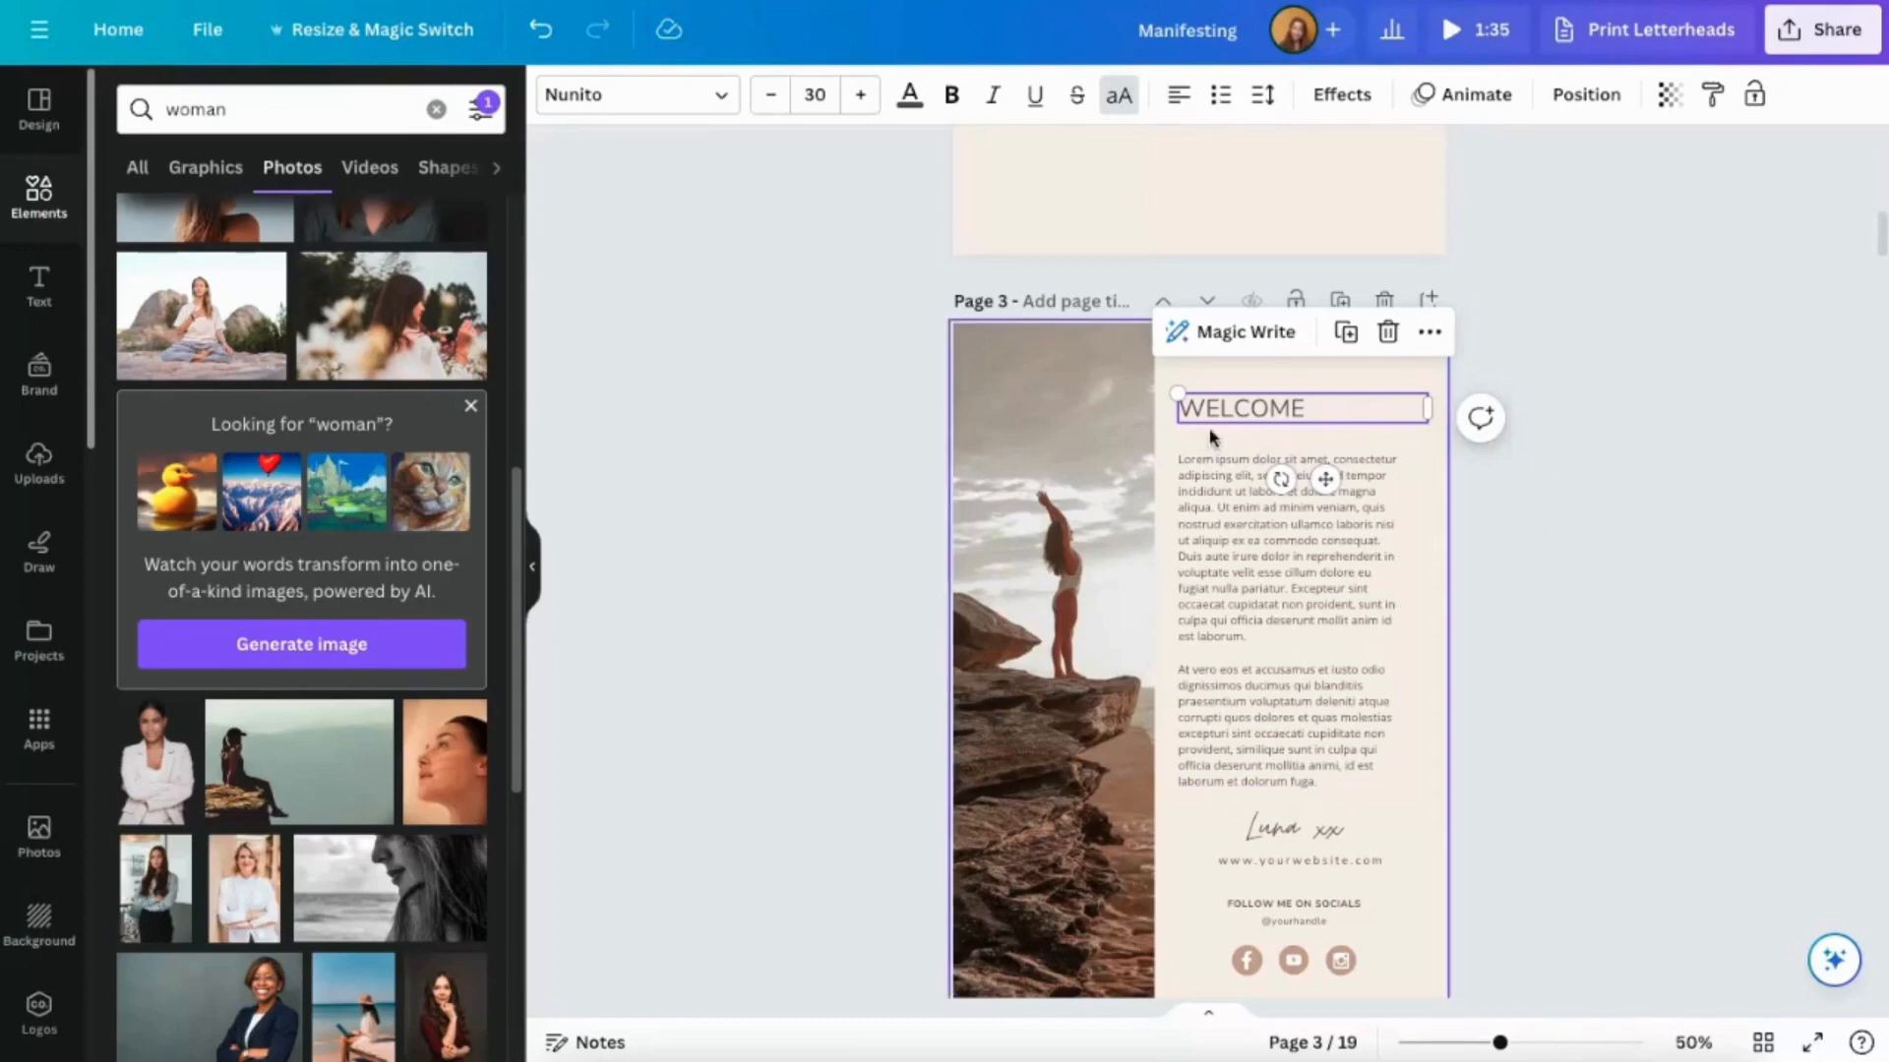
Check the fonts of the heading and body text on the welcome page and the affirmation pages that follow.
scroll(1532, 725, down, 1)
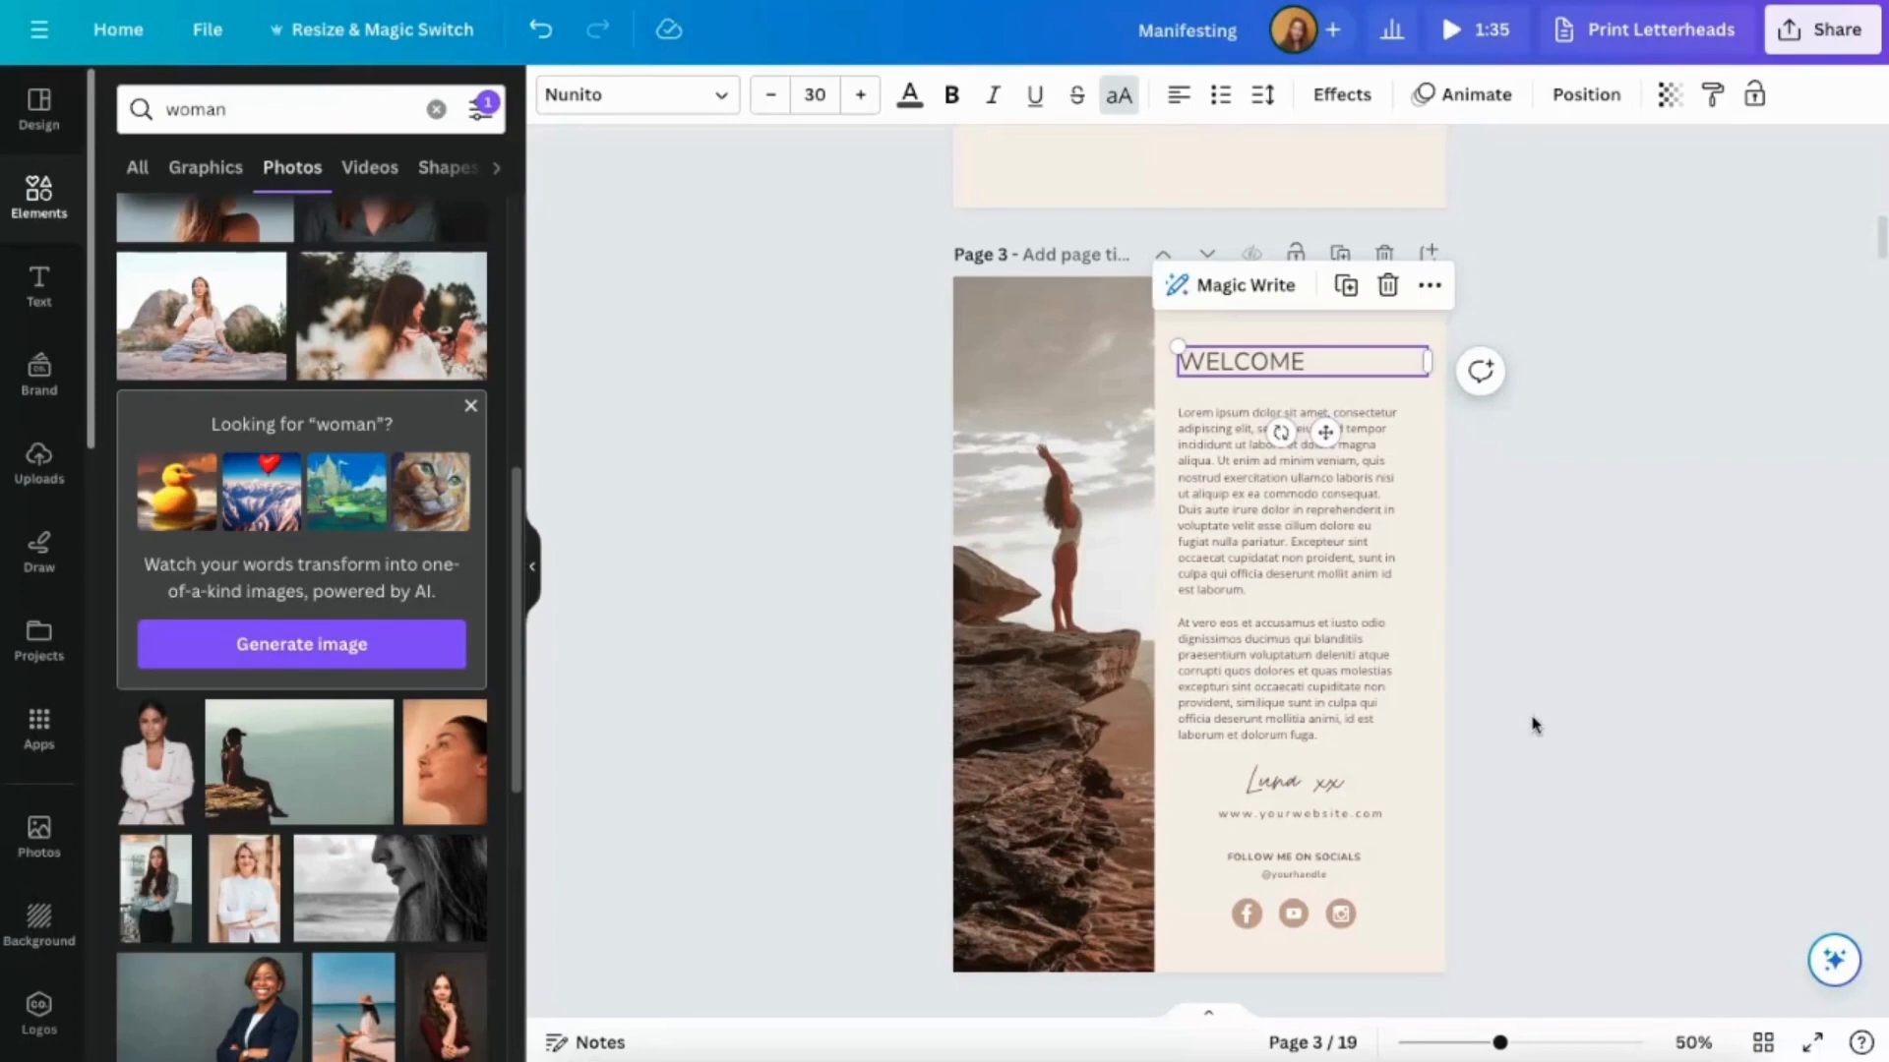
click(1416, 614)
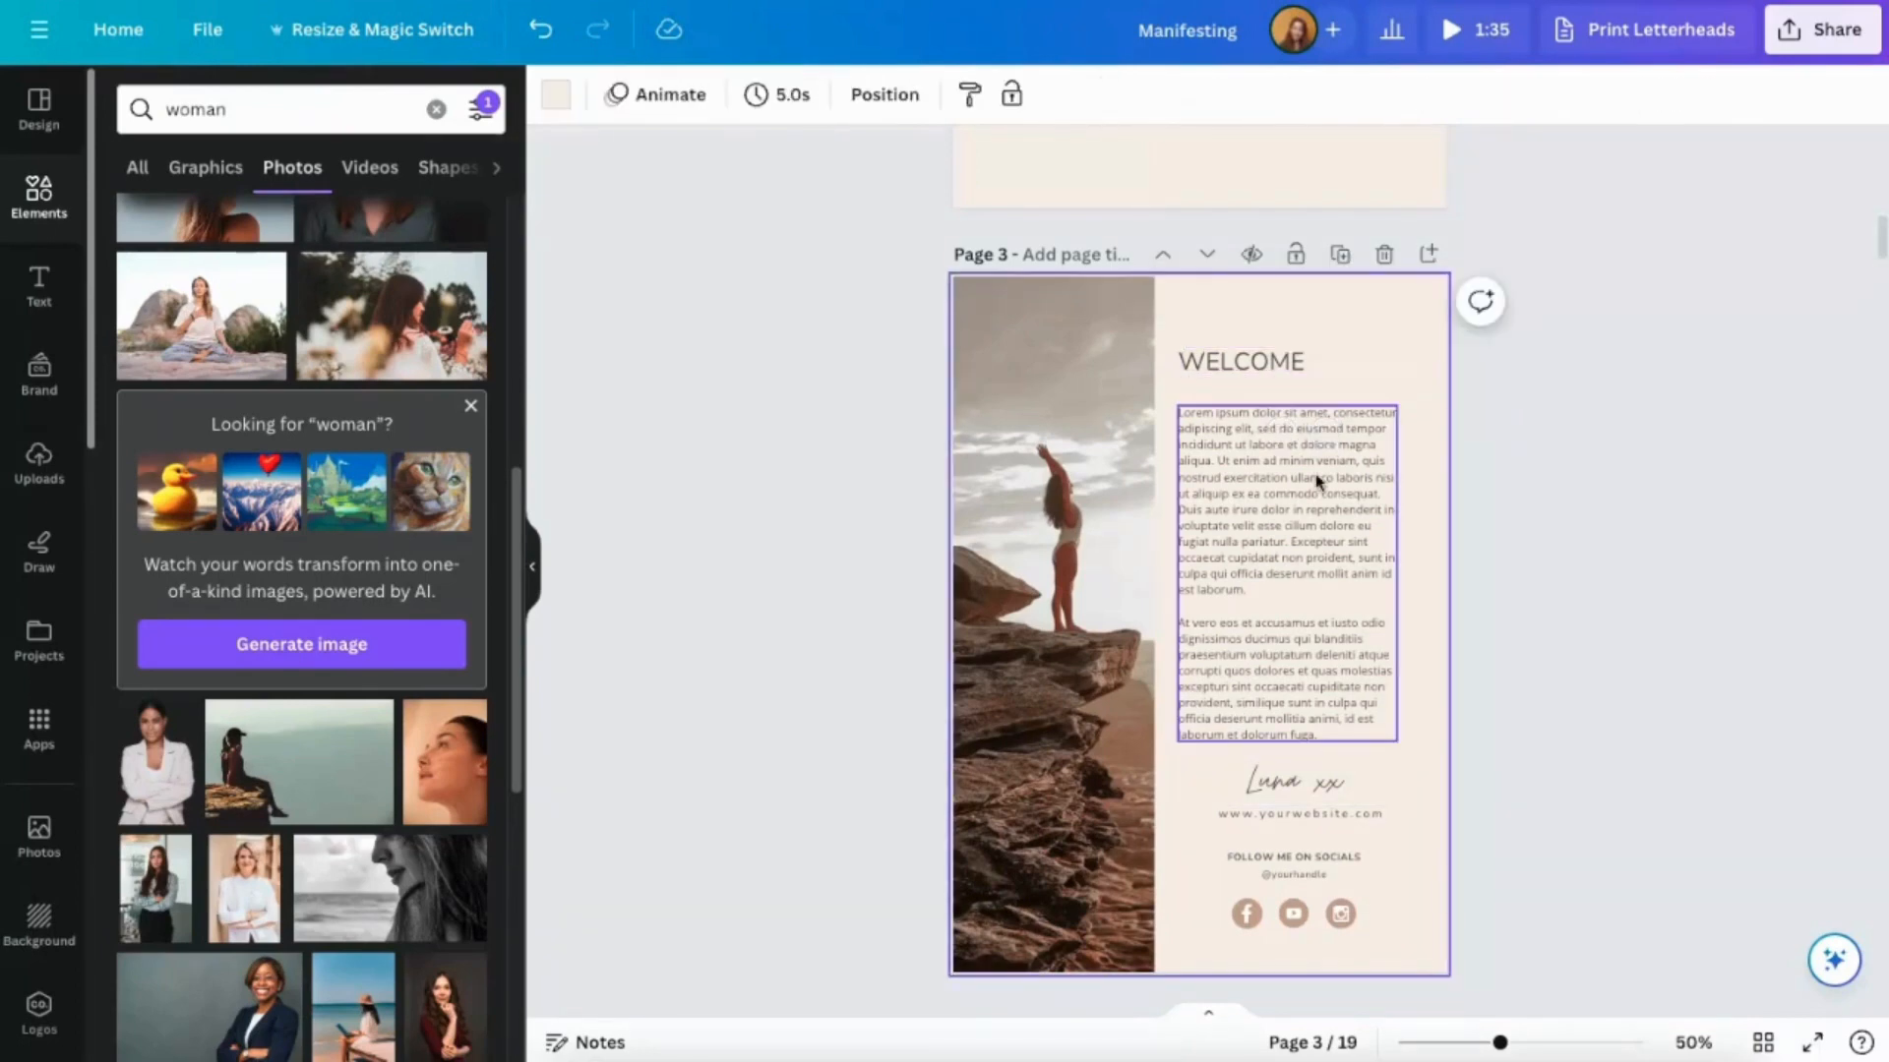
click(1282, 523)
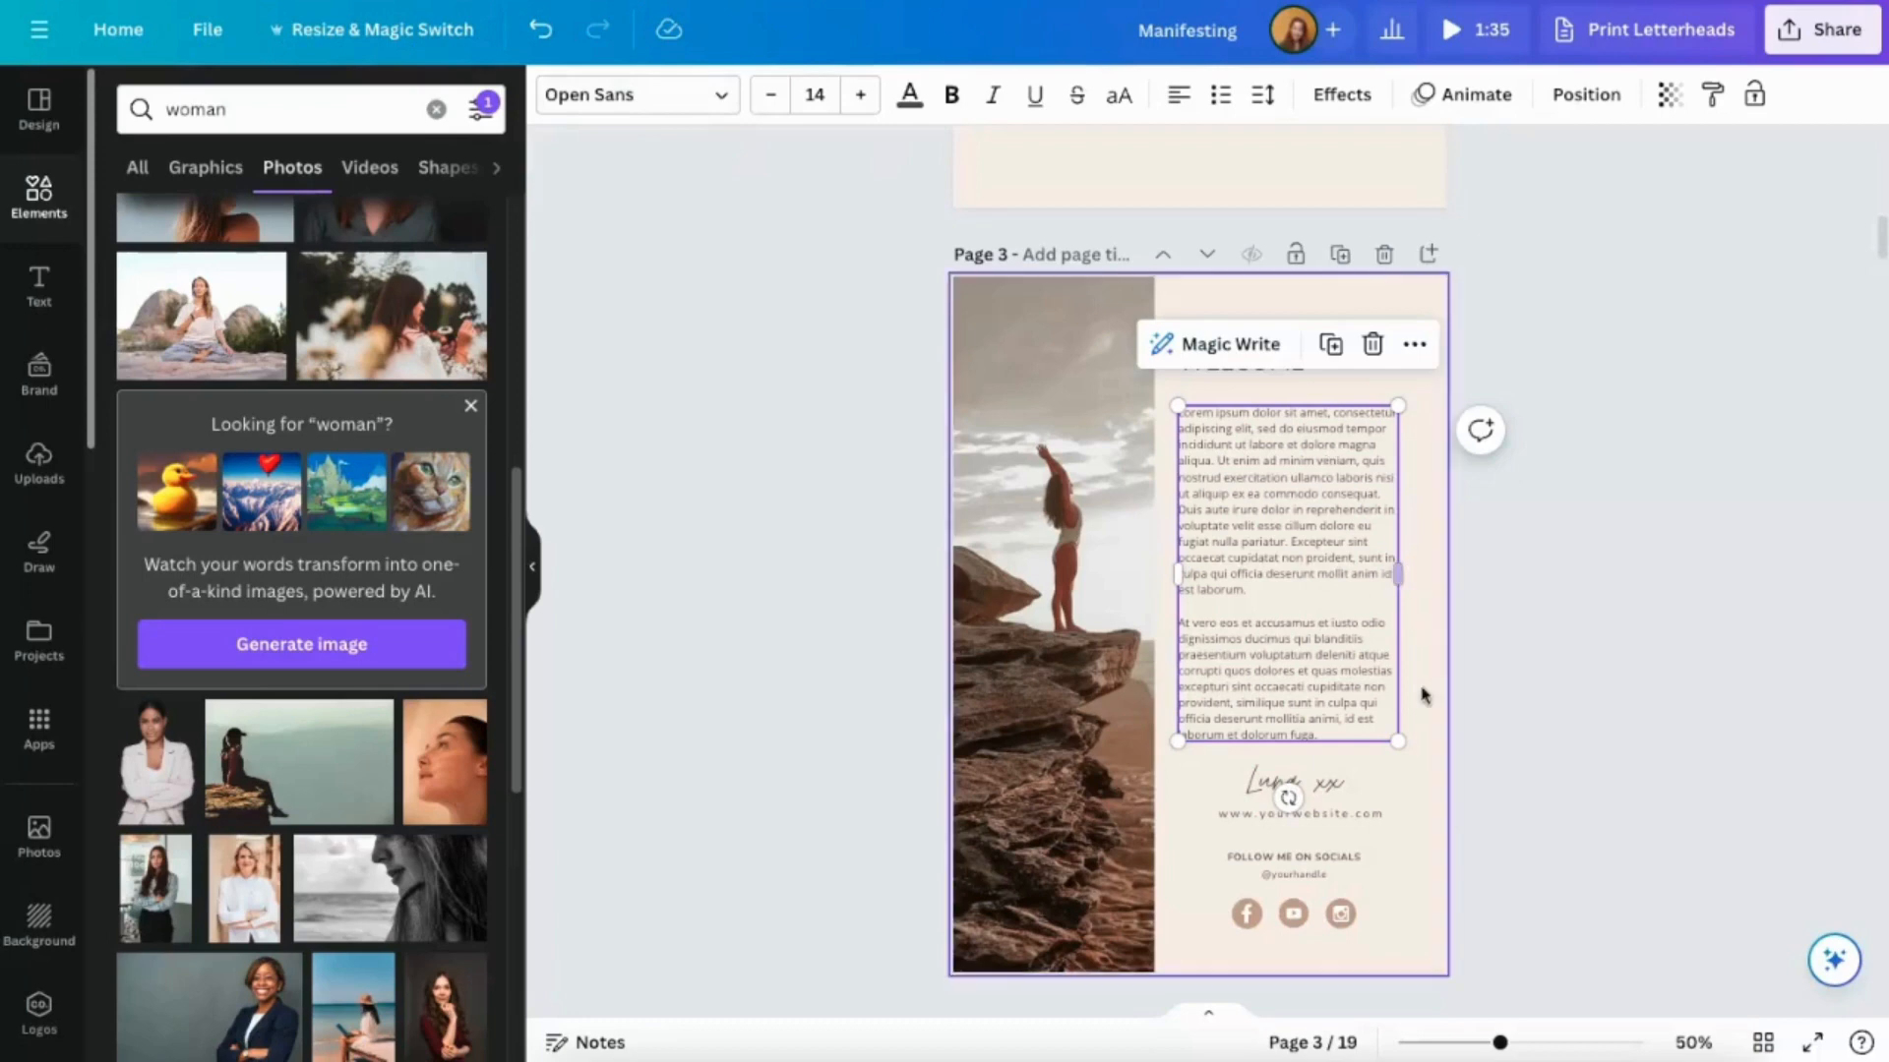
scroll(1423, 697, down, 1)
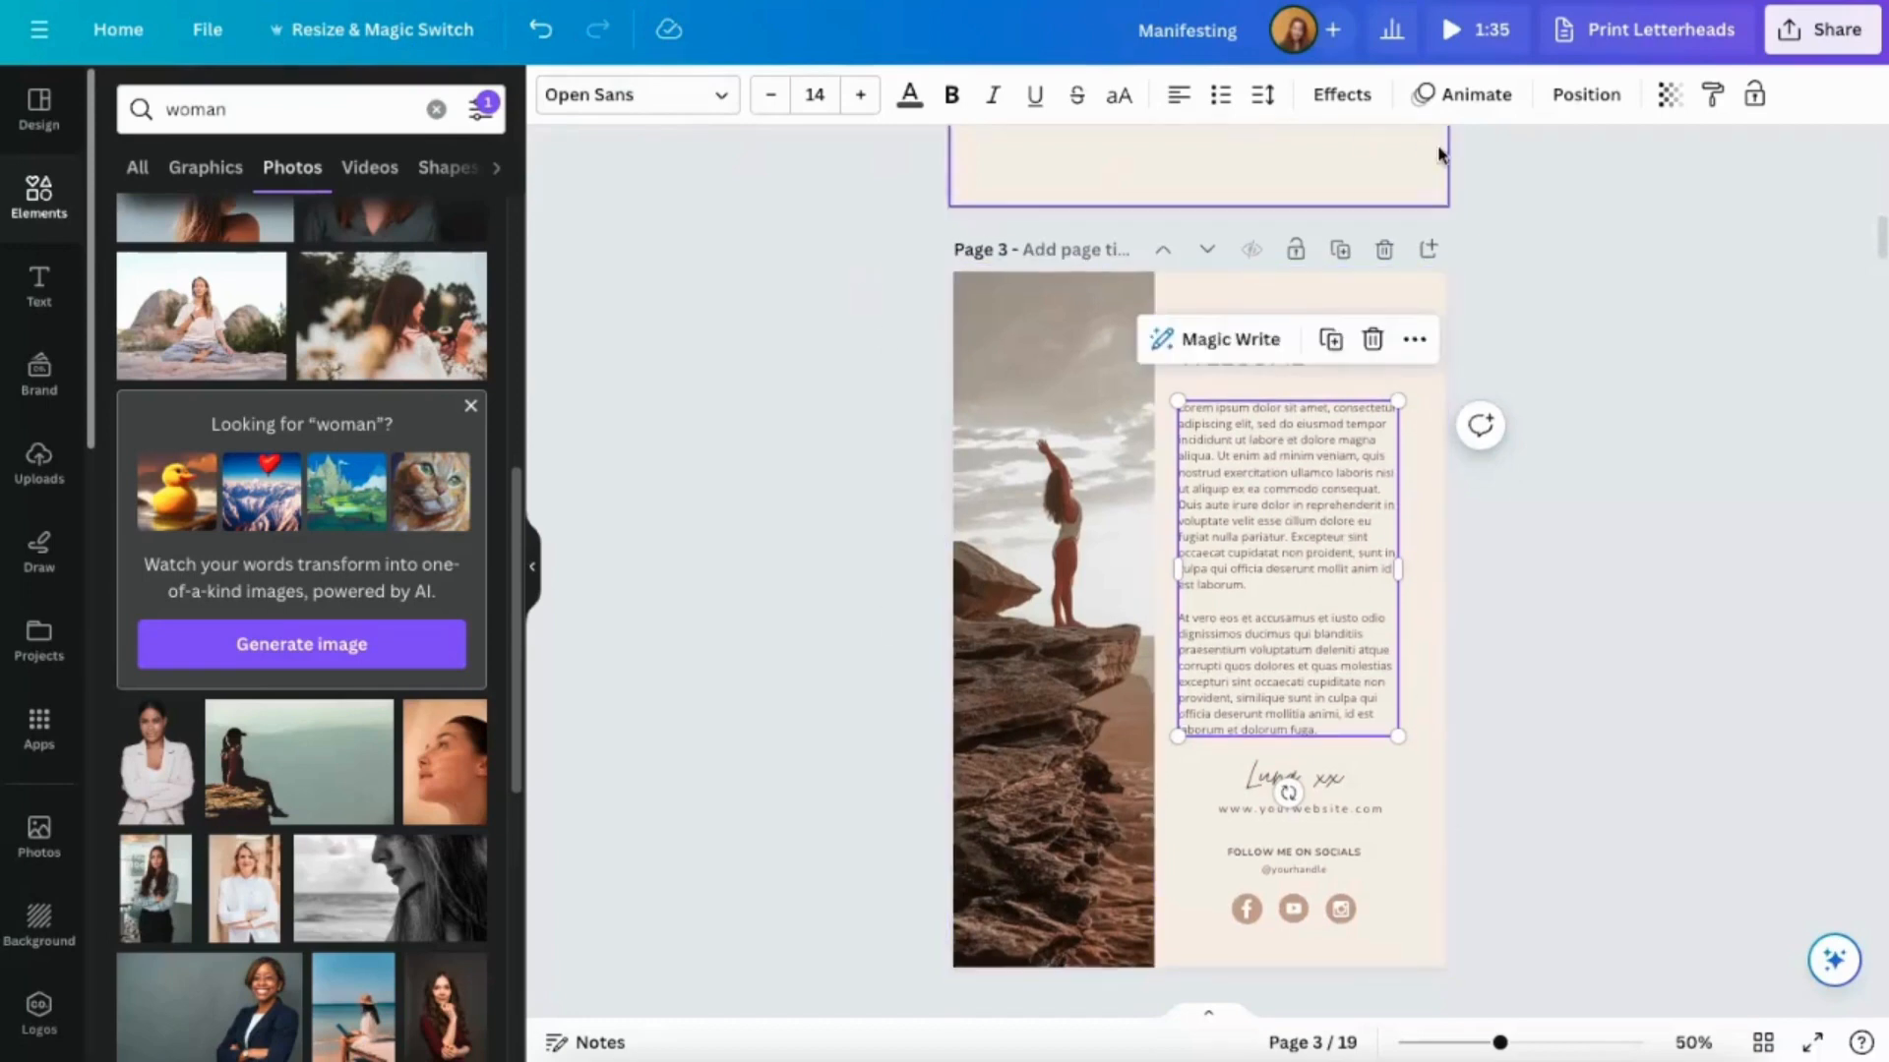
click(1613, 271)
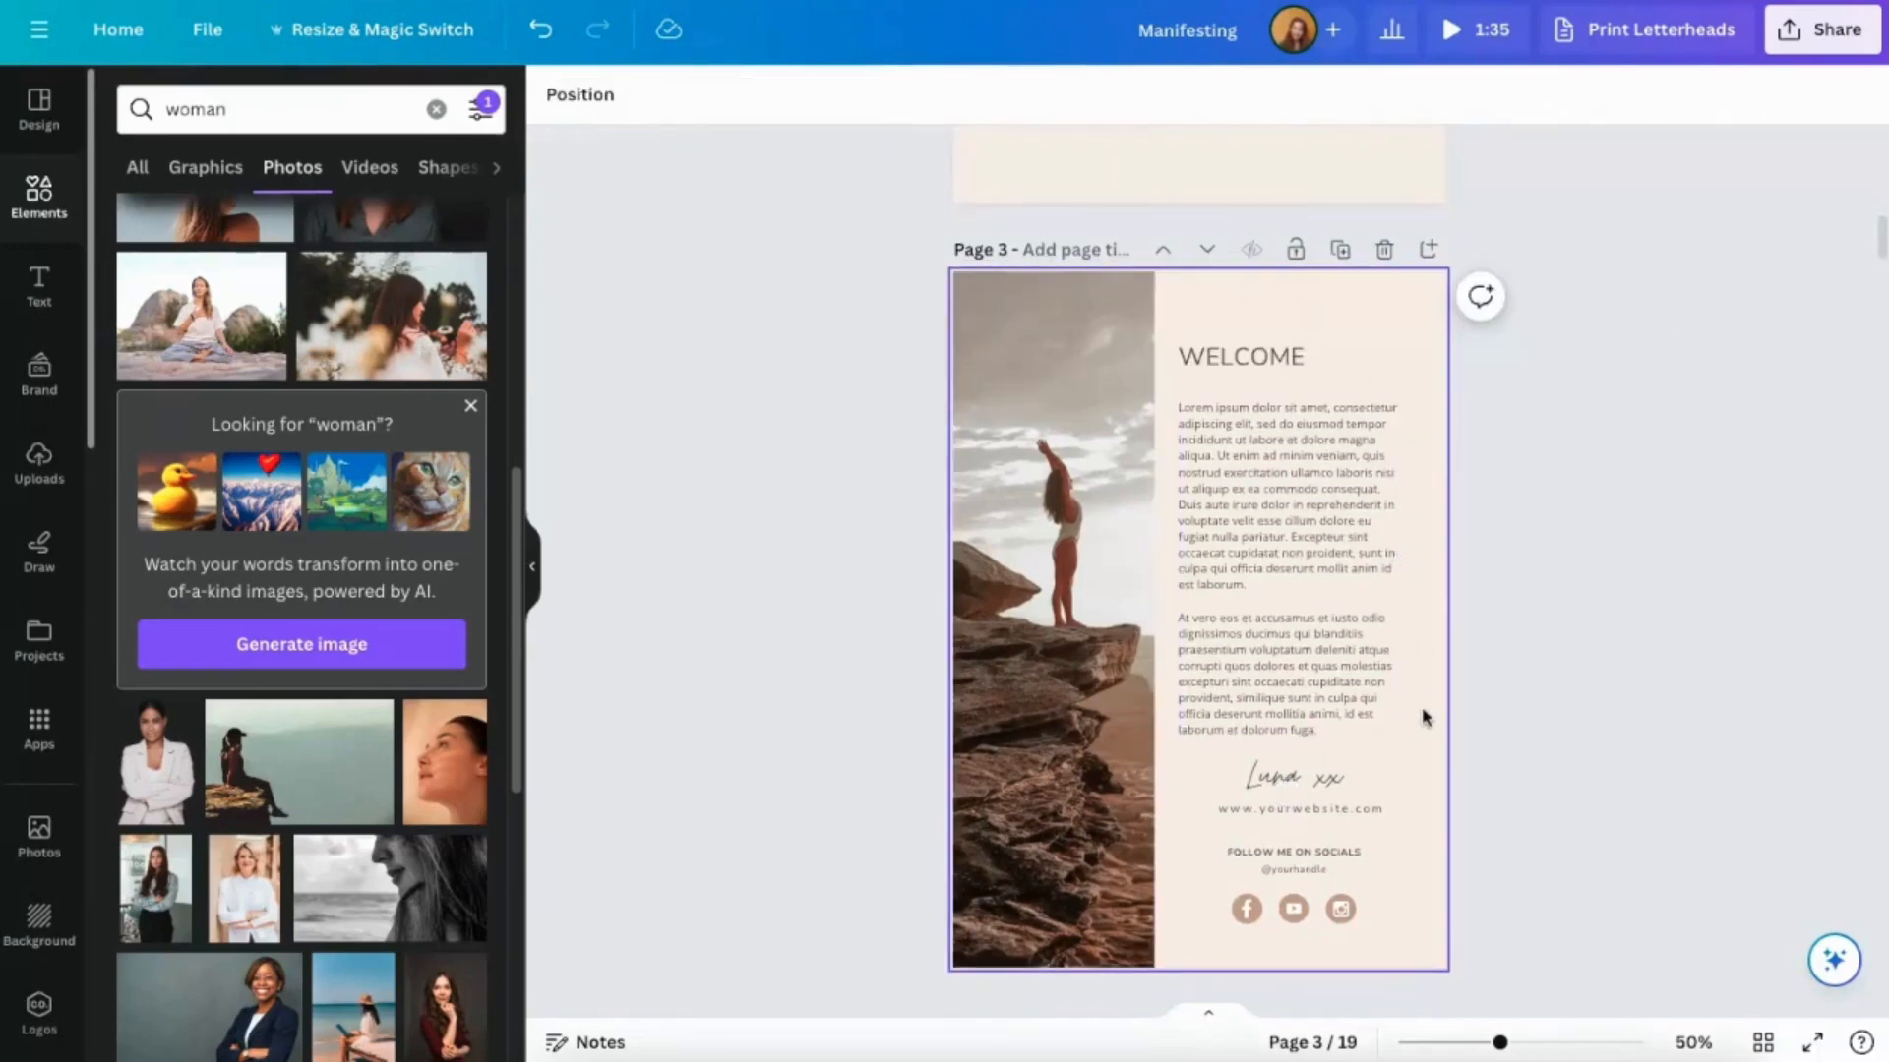
scroll(1366, 837, down, 2)
scroll(1387, 649, down, 3)
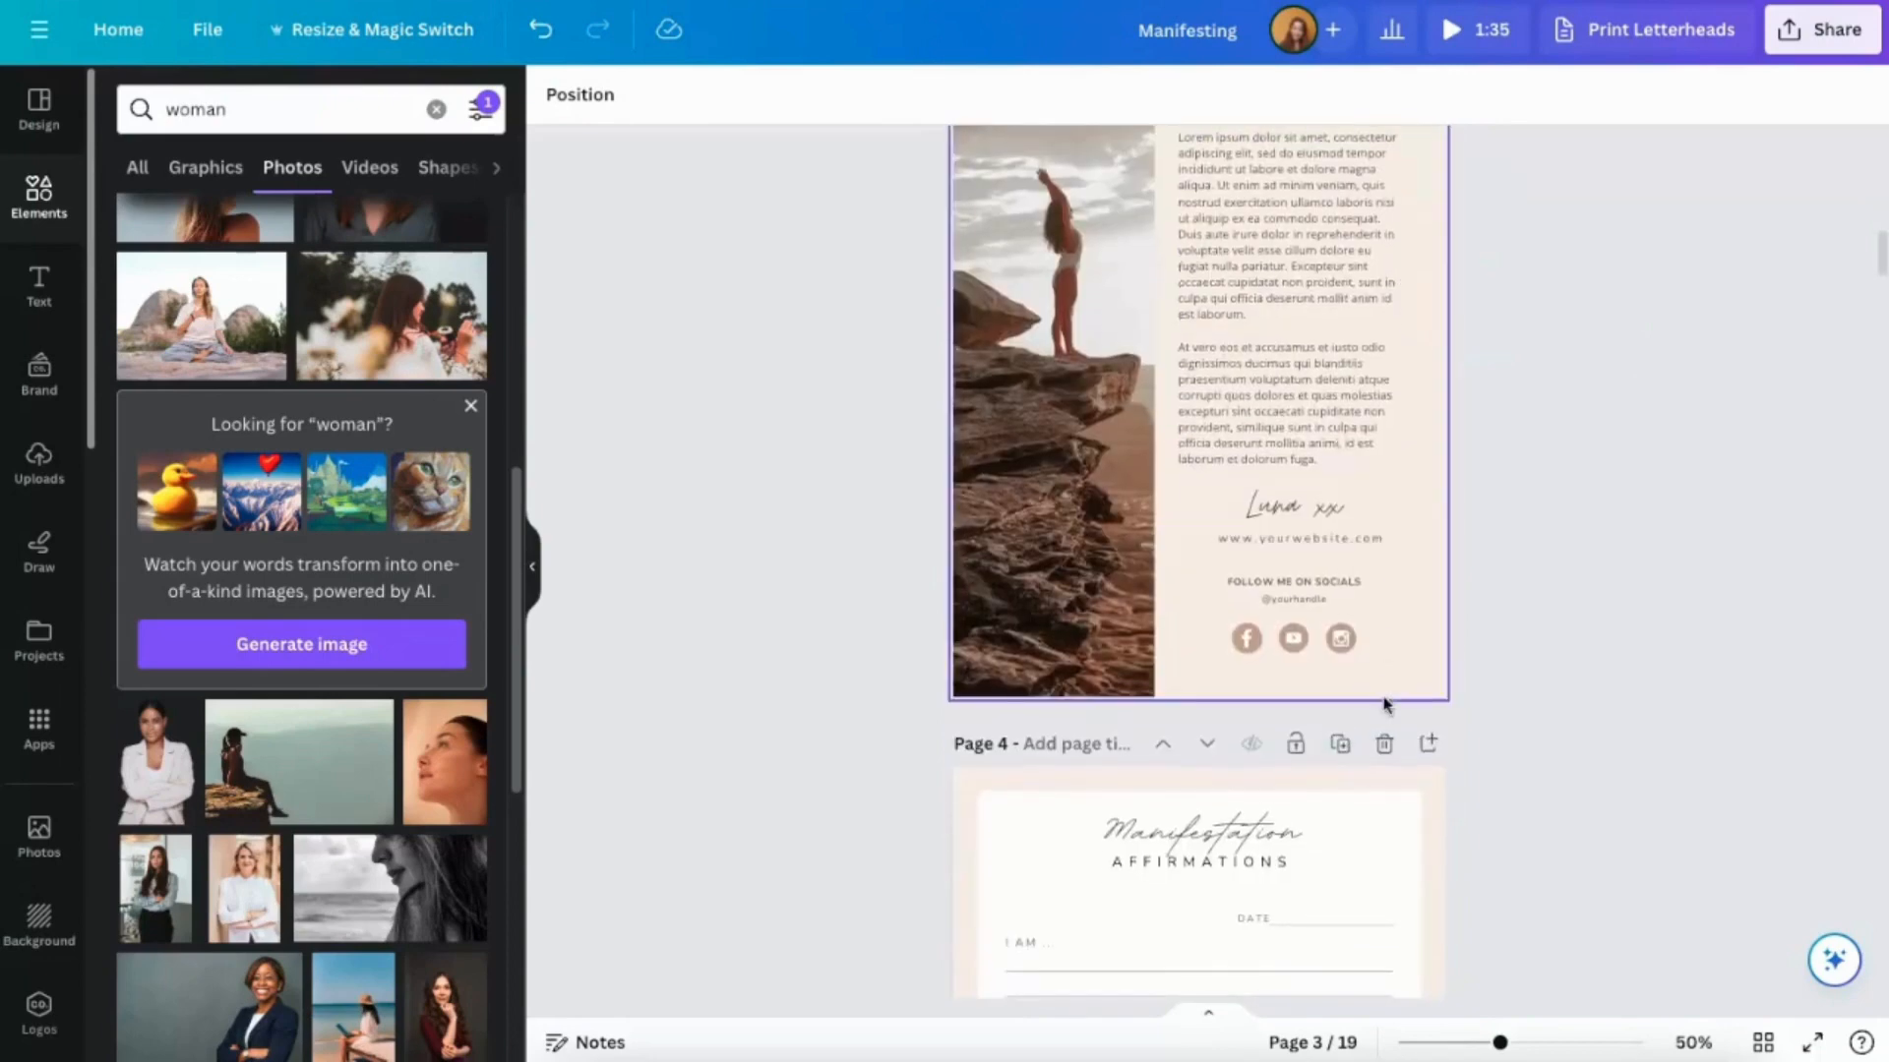
scroll(1433, 598, down, 1)
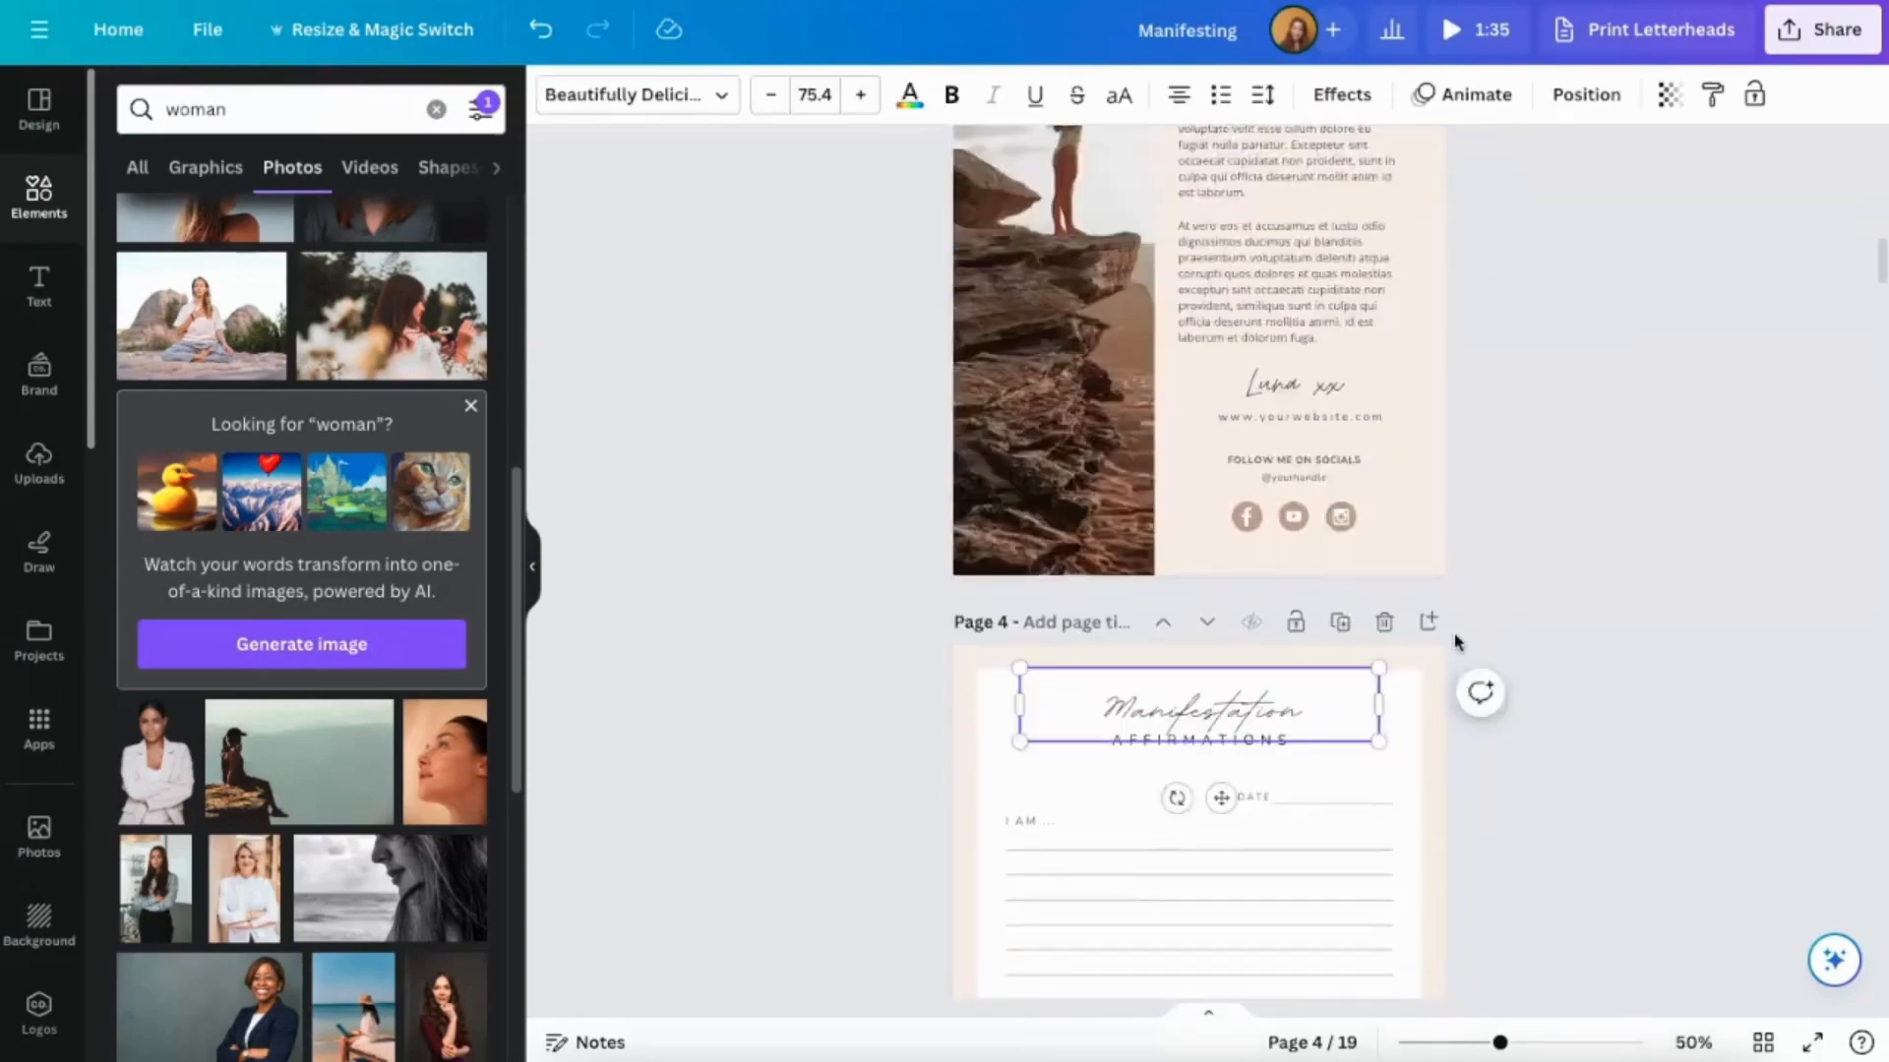
scroll(1456, 644, down, 6)
scroll(1466, 644, down, 6)
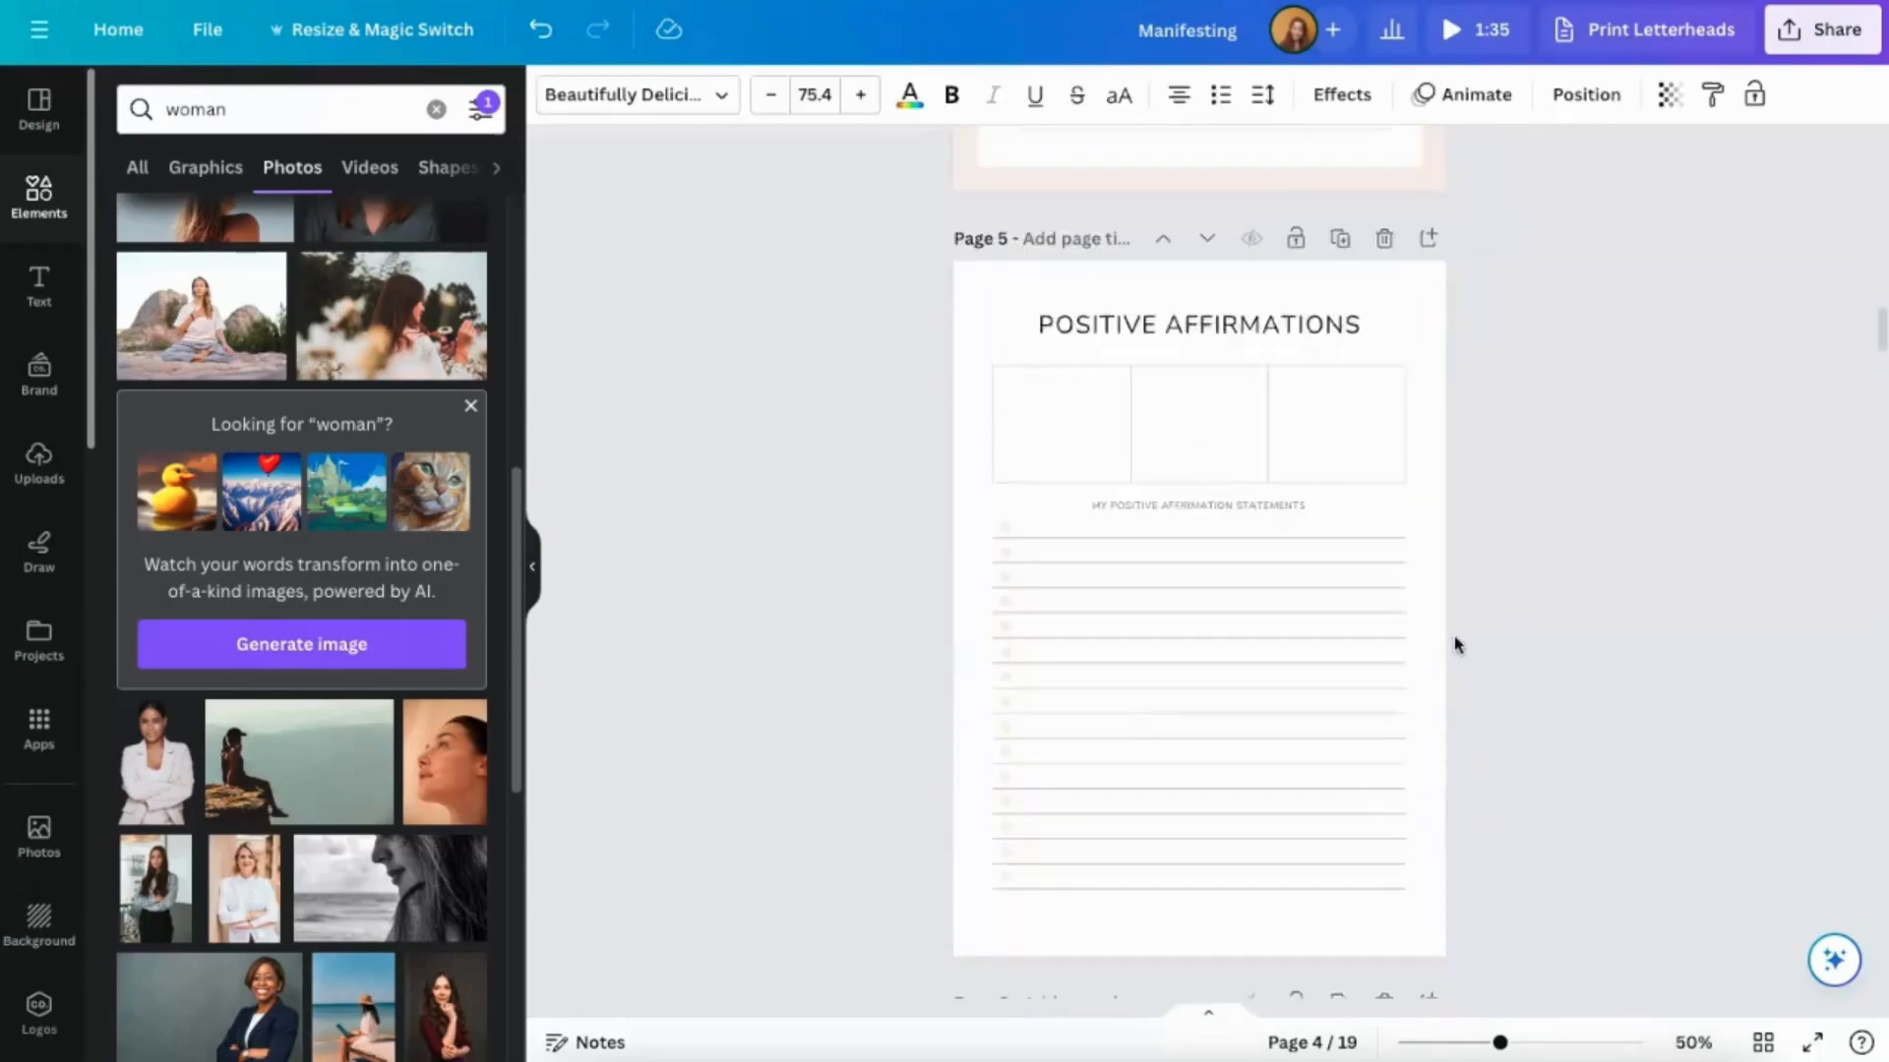
scroll(1498, 645, up, 20)
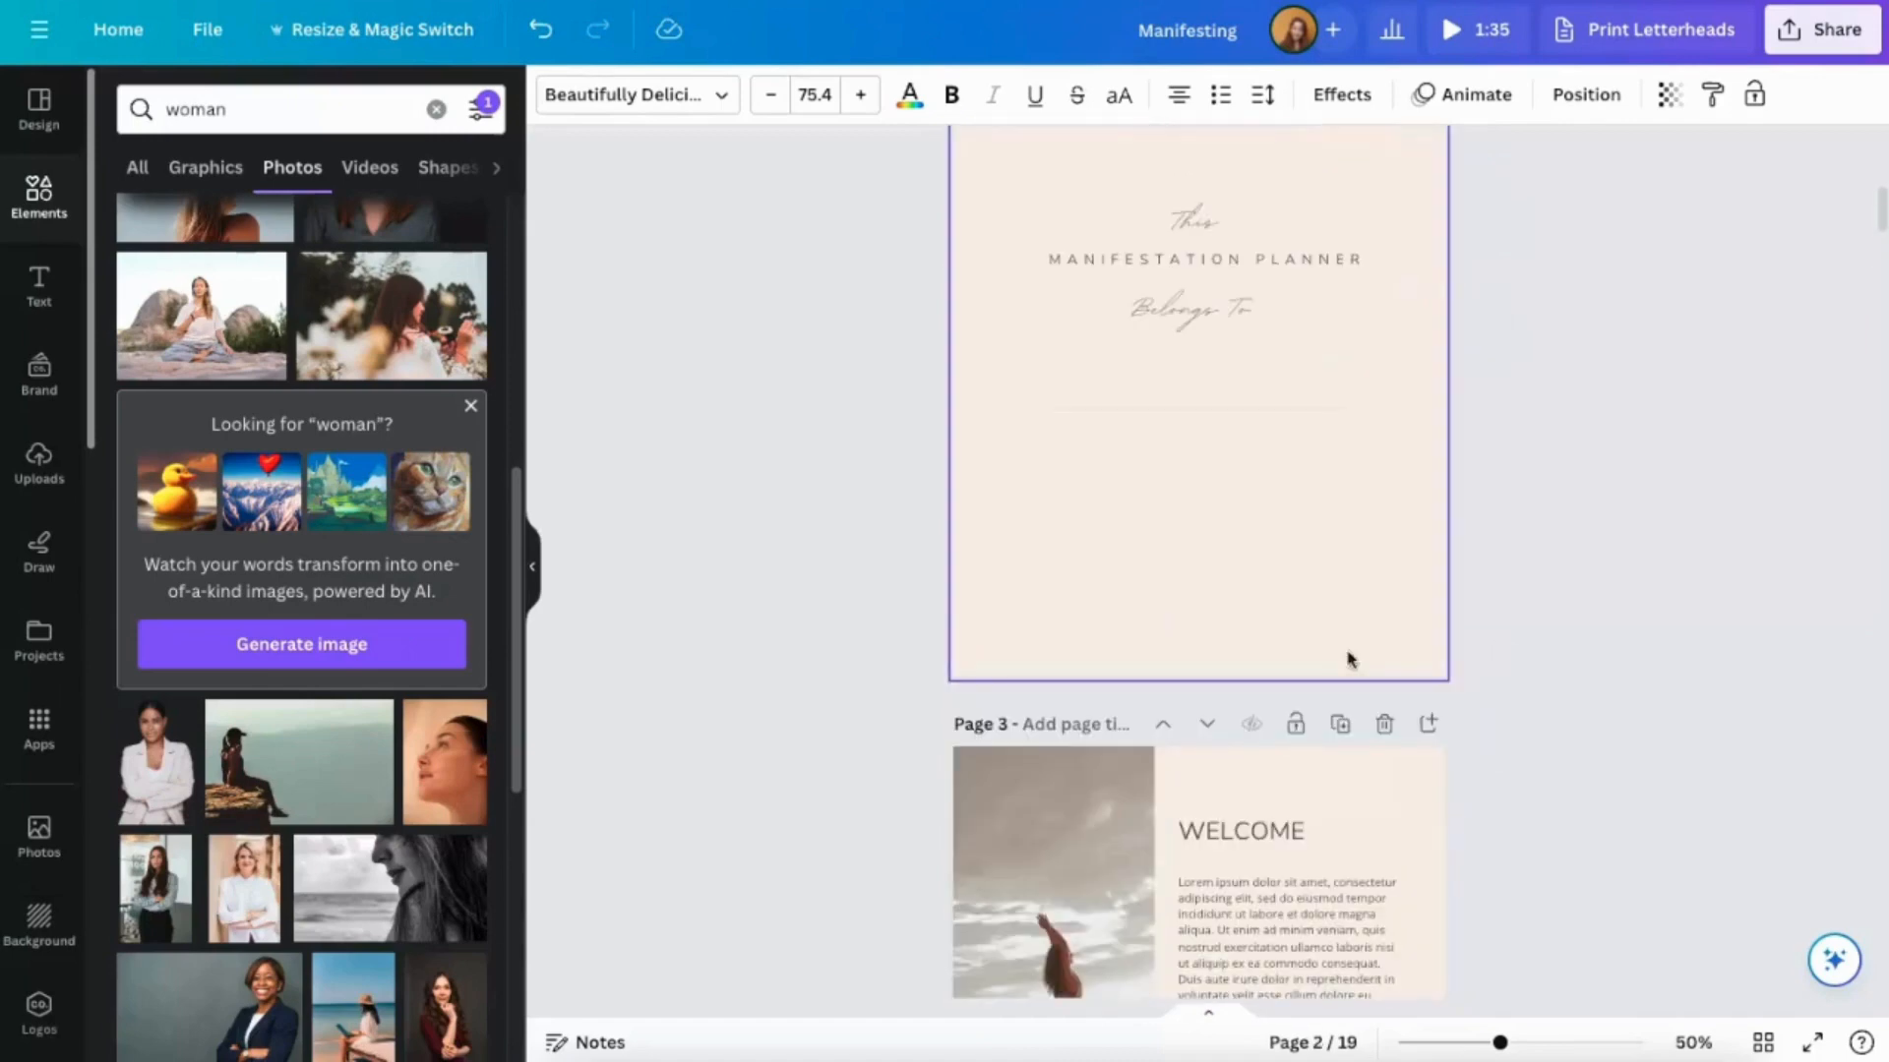
Set the background of page 2 to the light peach photo colour taken from the cover image of the woman.
click(1336, 538)
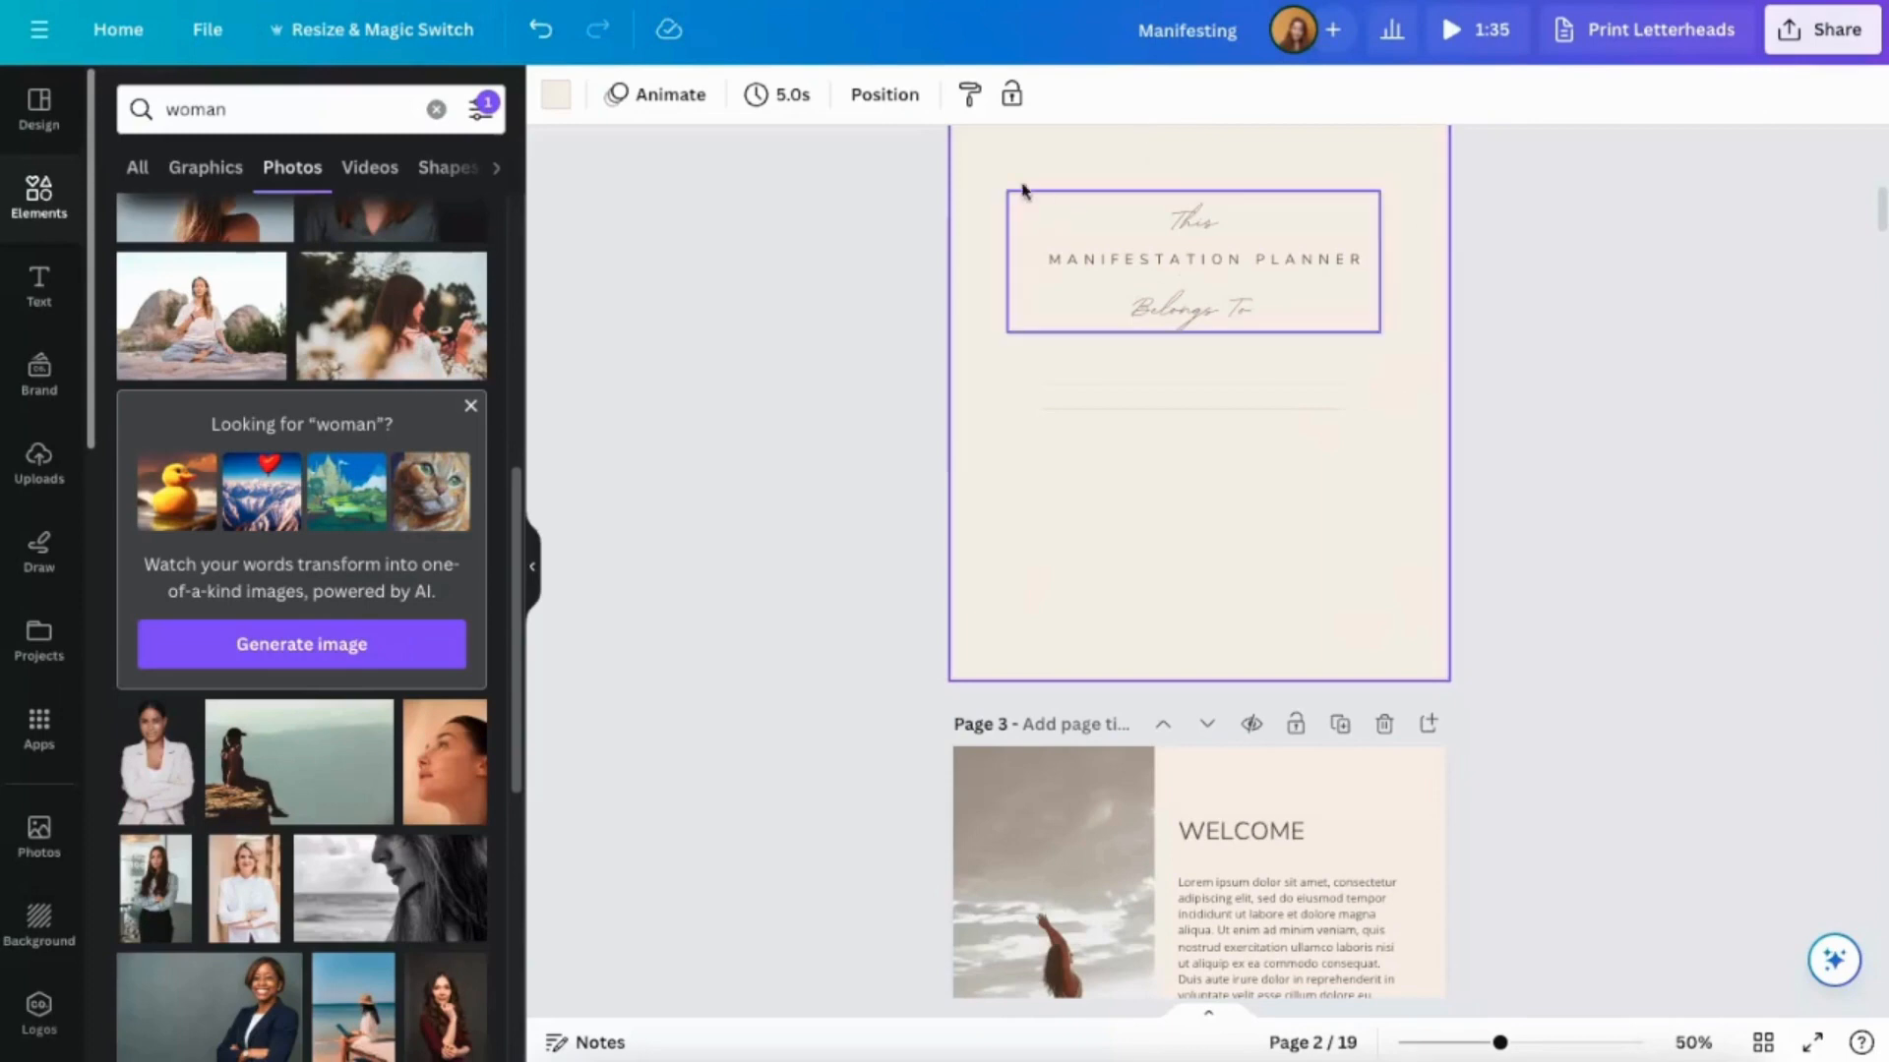
click(565, 102)
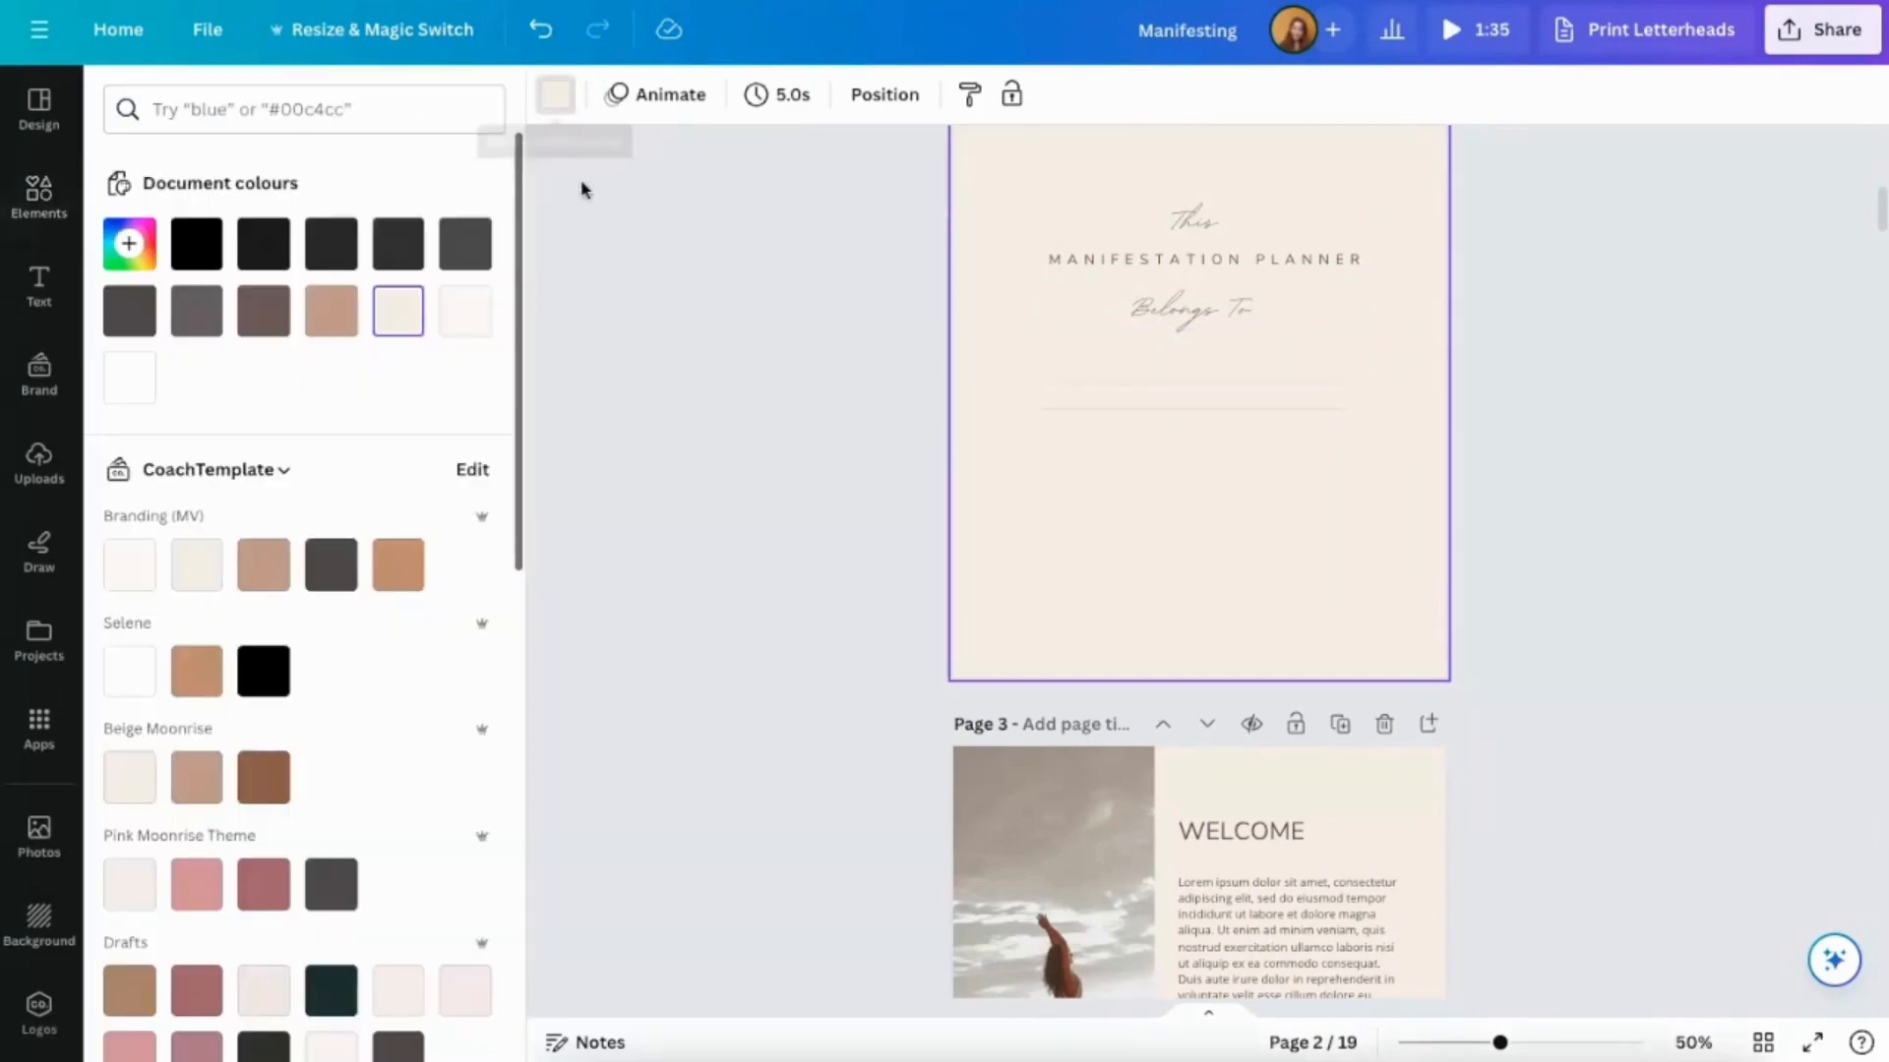
click(246, 113)
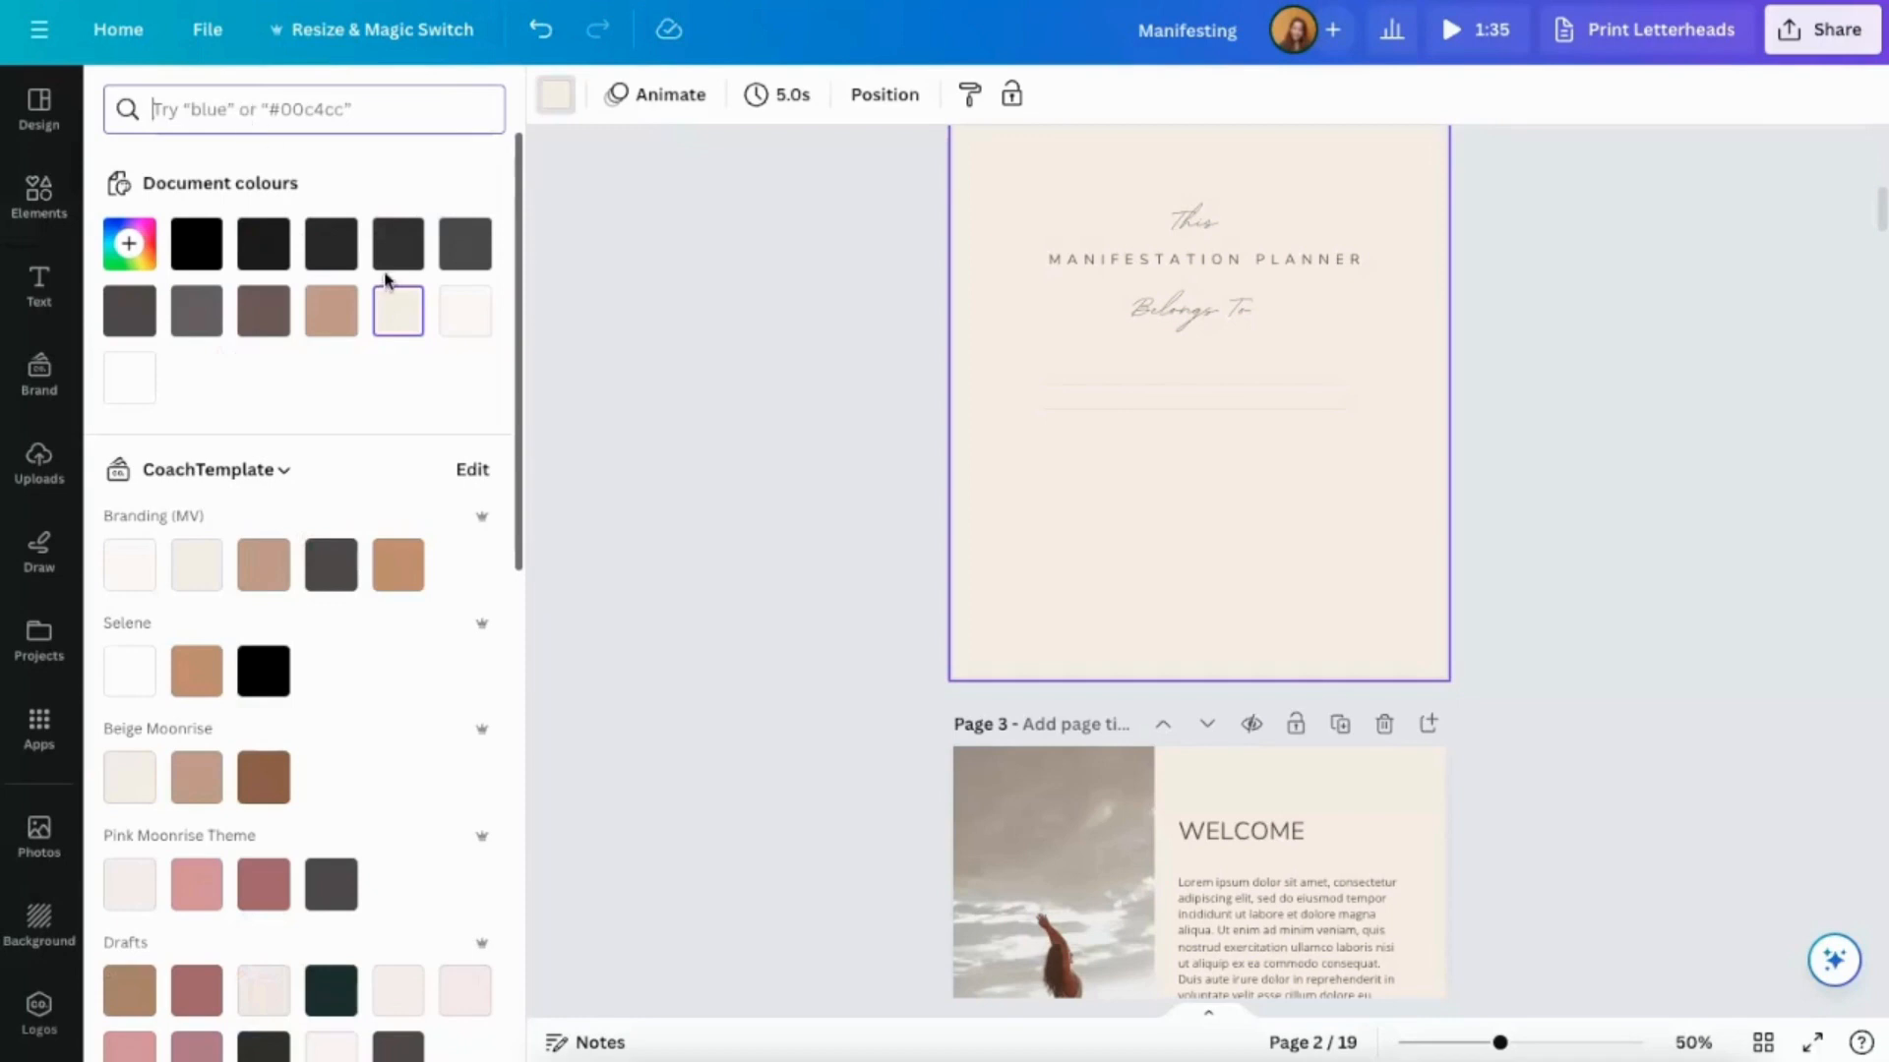
scroll(387, 384, down, 5)
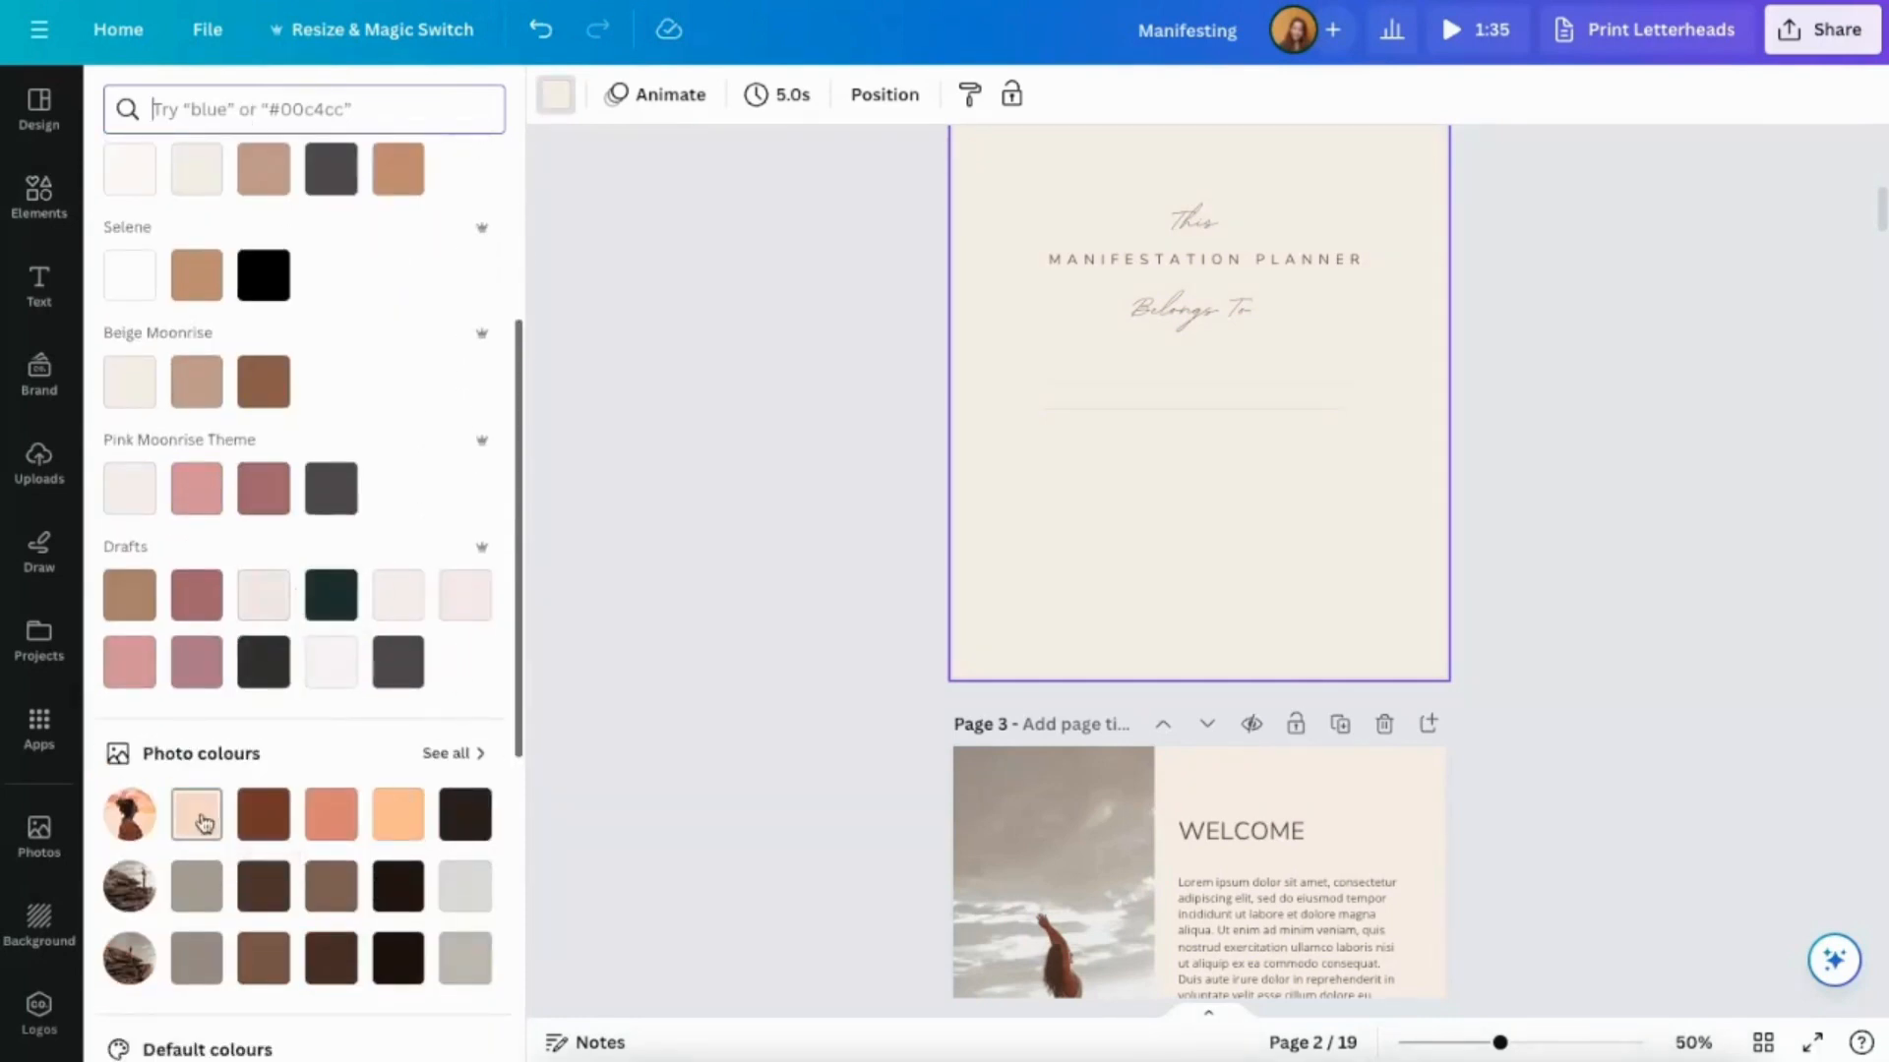
scroll(269, 699, down, 2)
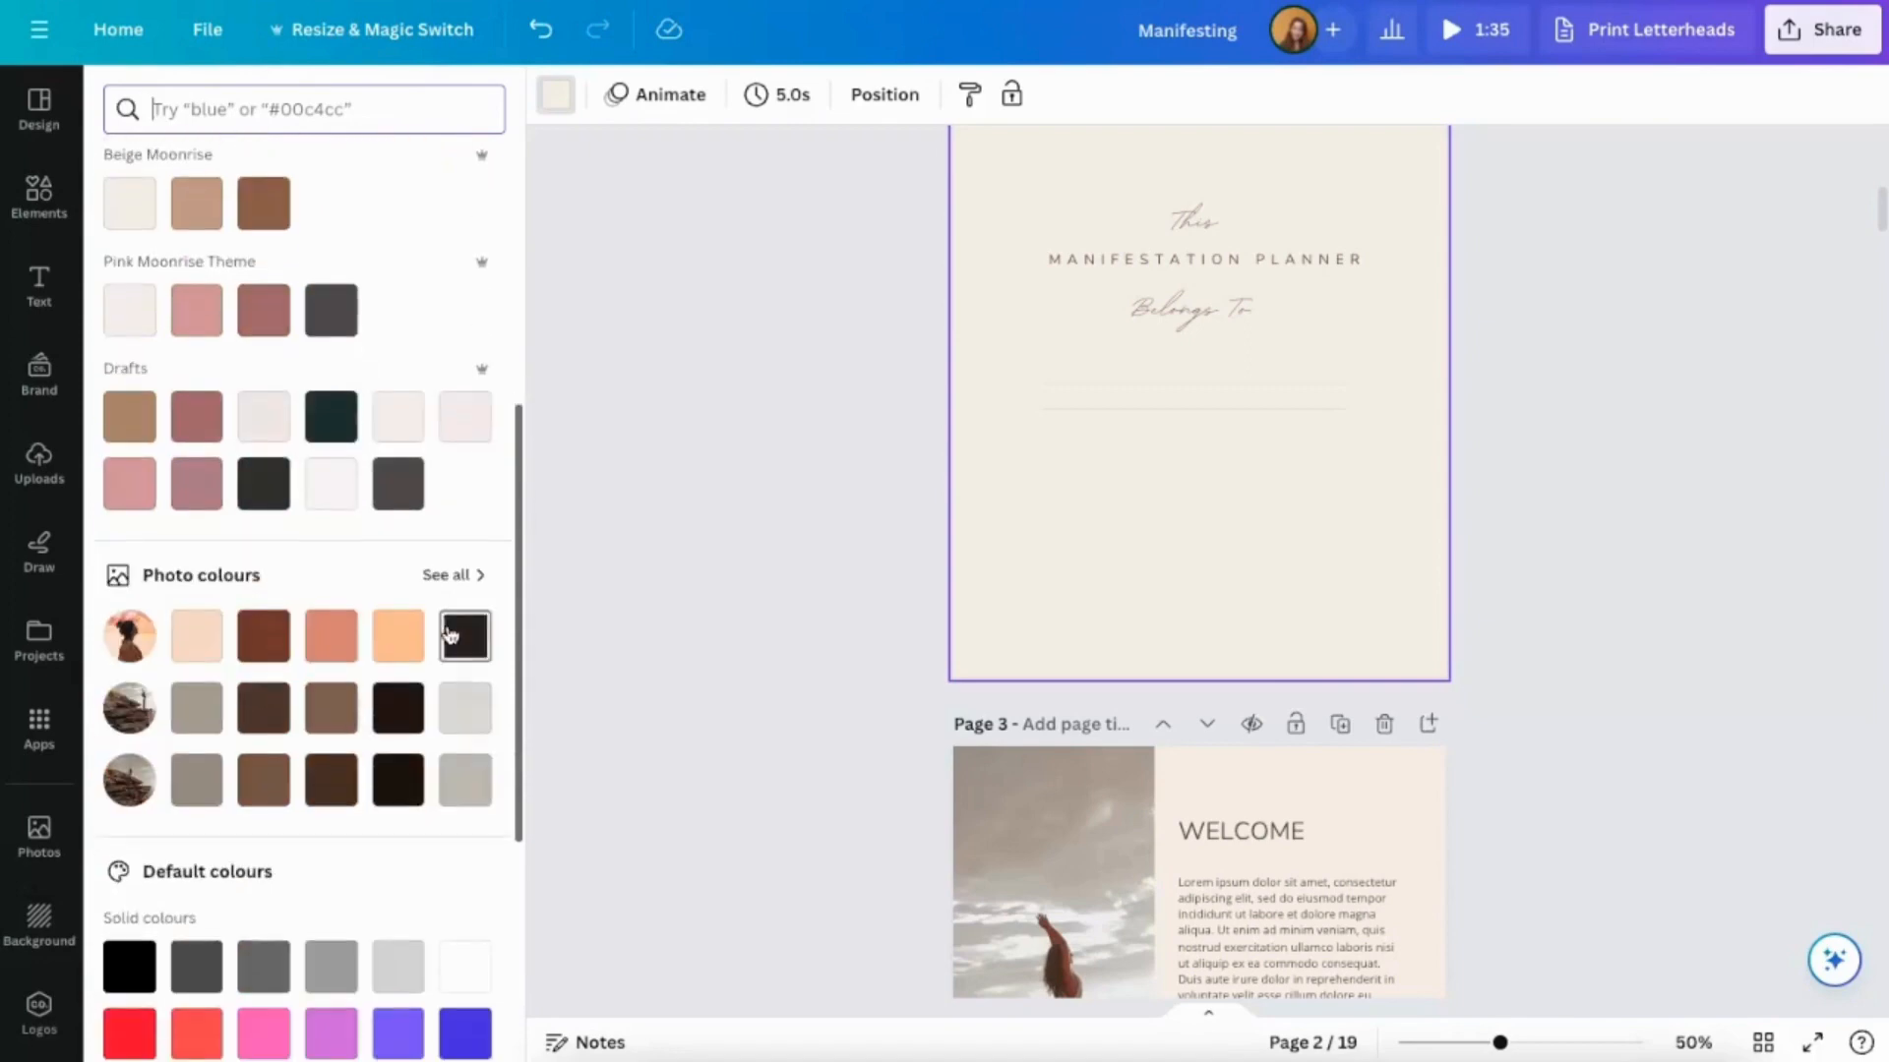
scroll(1292, 493, up, 8)
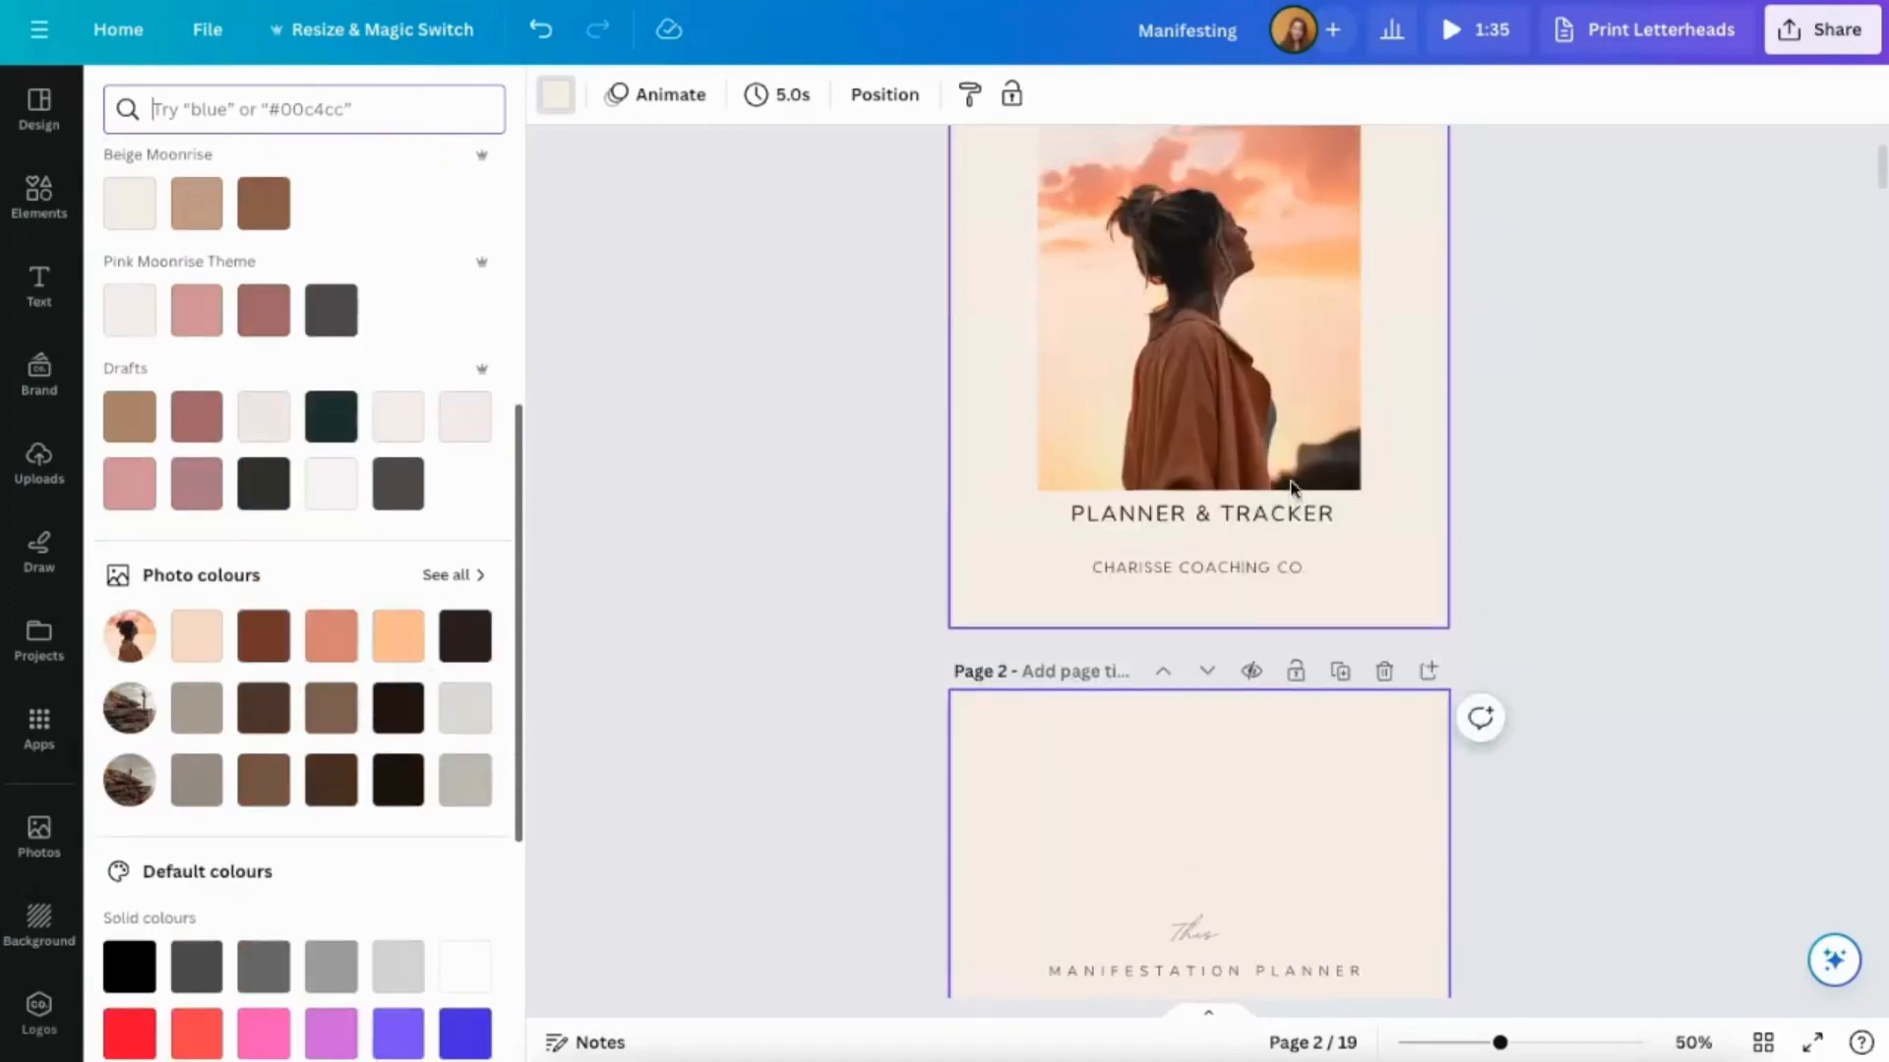
scroll(1214, 573, down, 4)
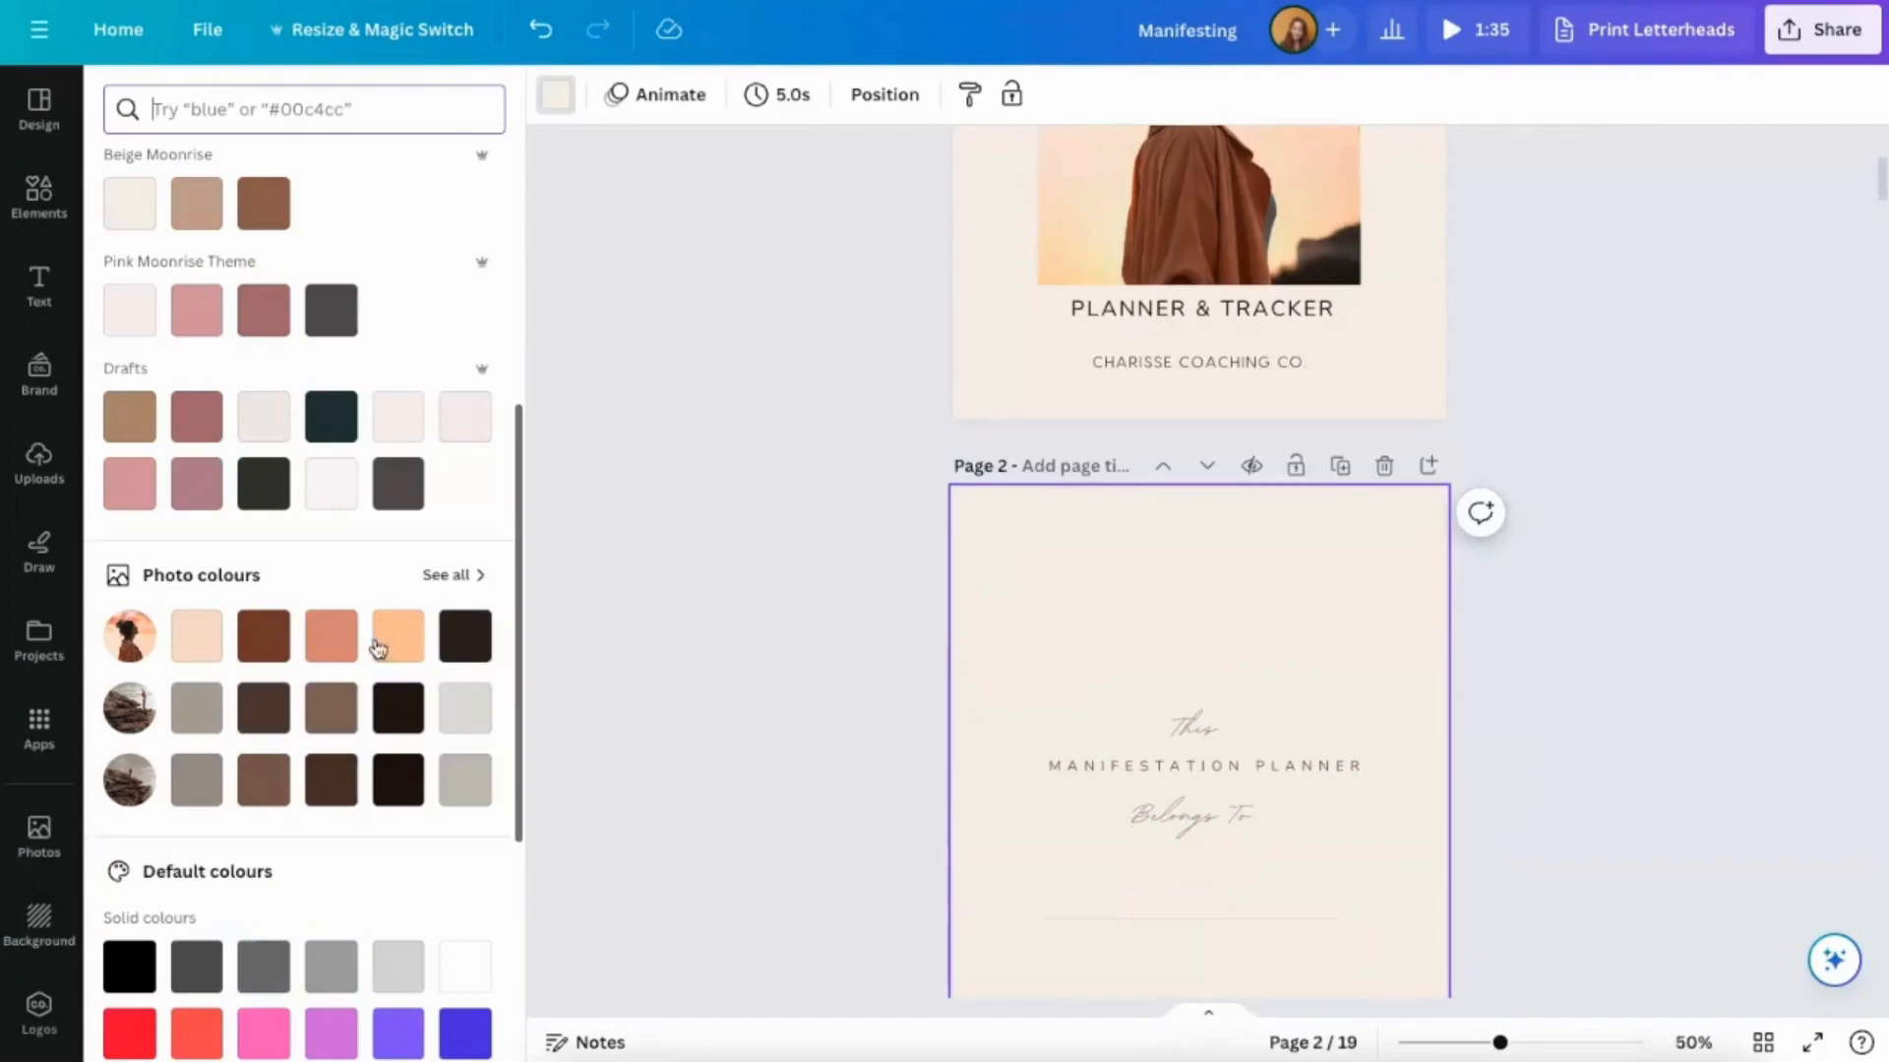
scroll(1040, 629, down, 1)
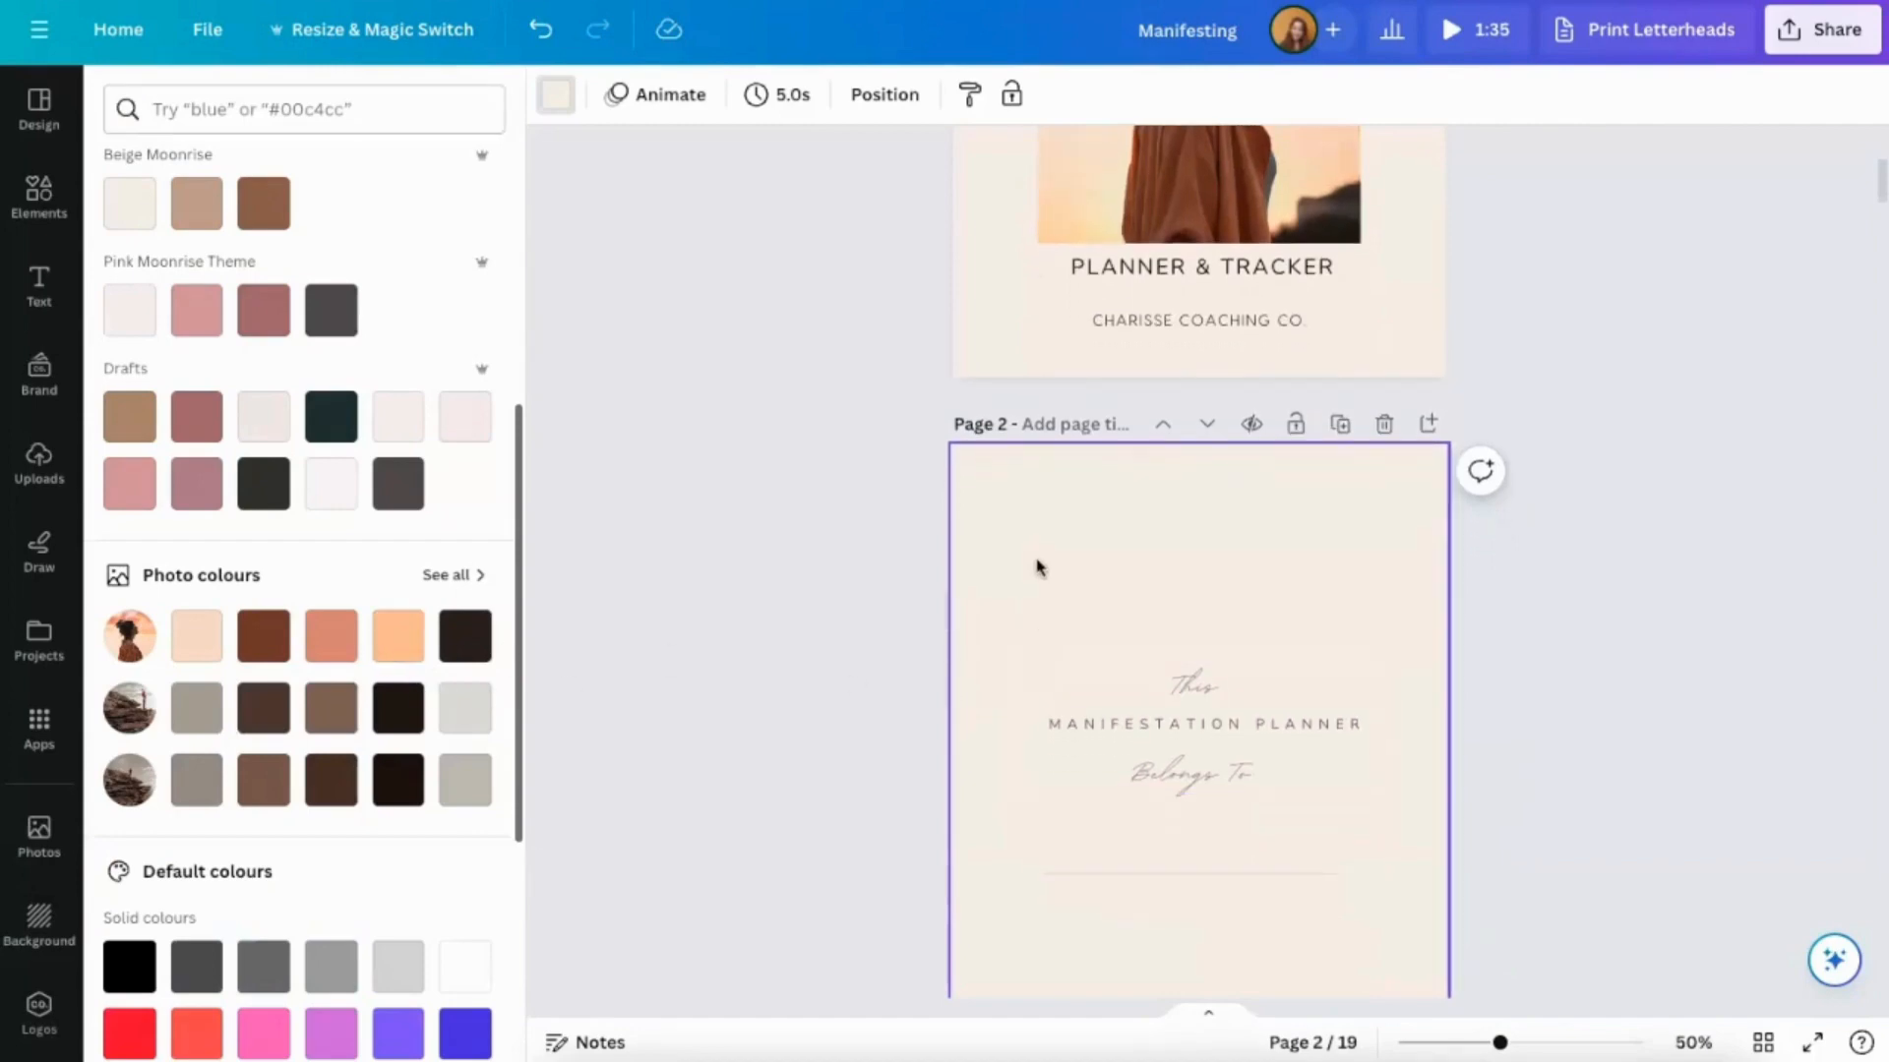
click(198, 634)
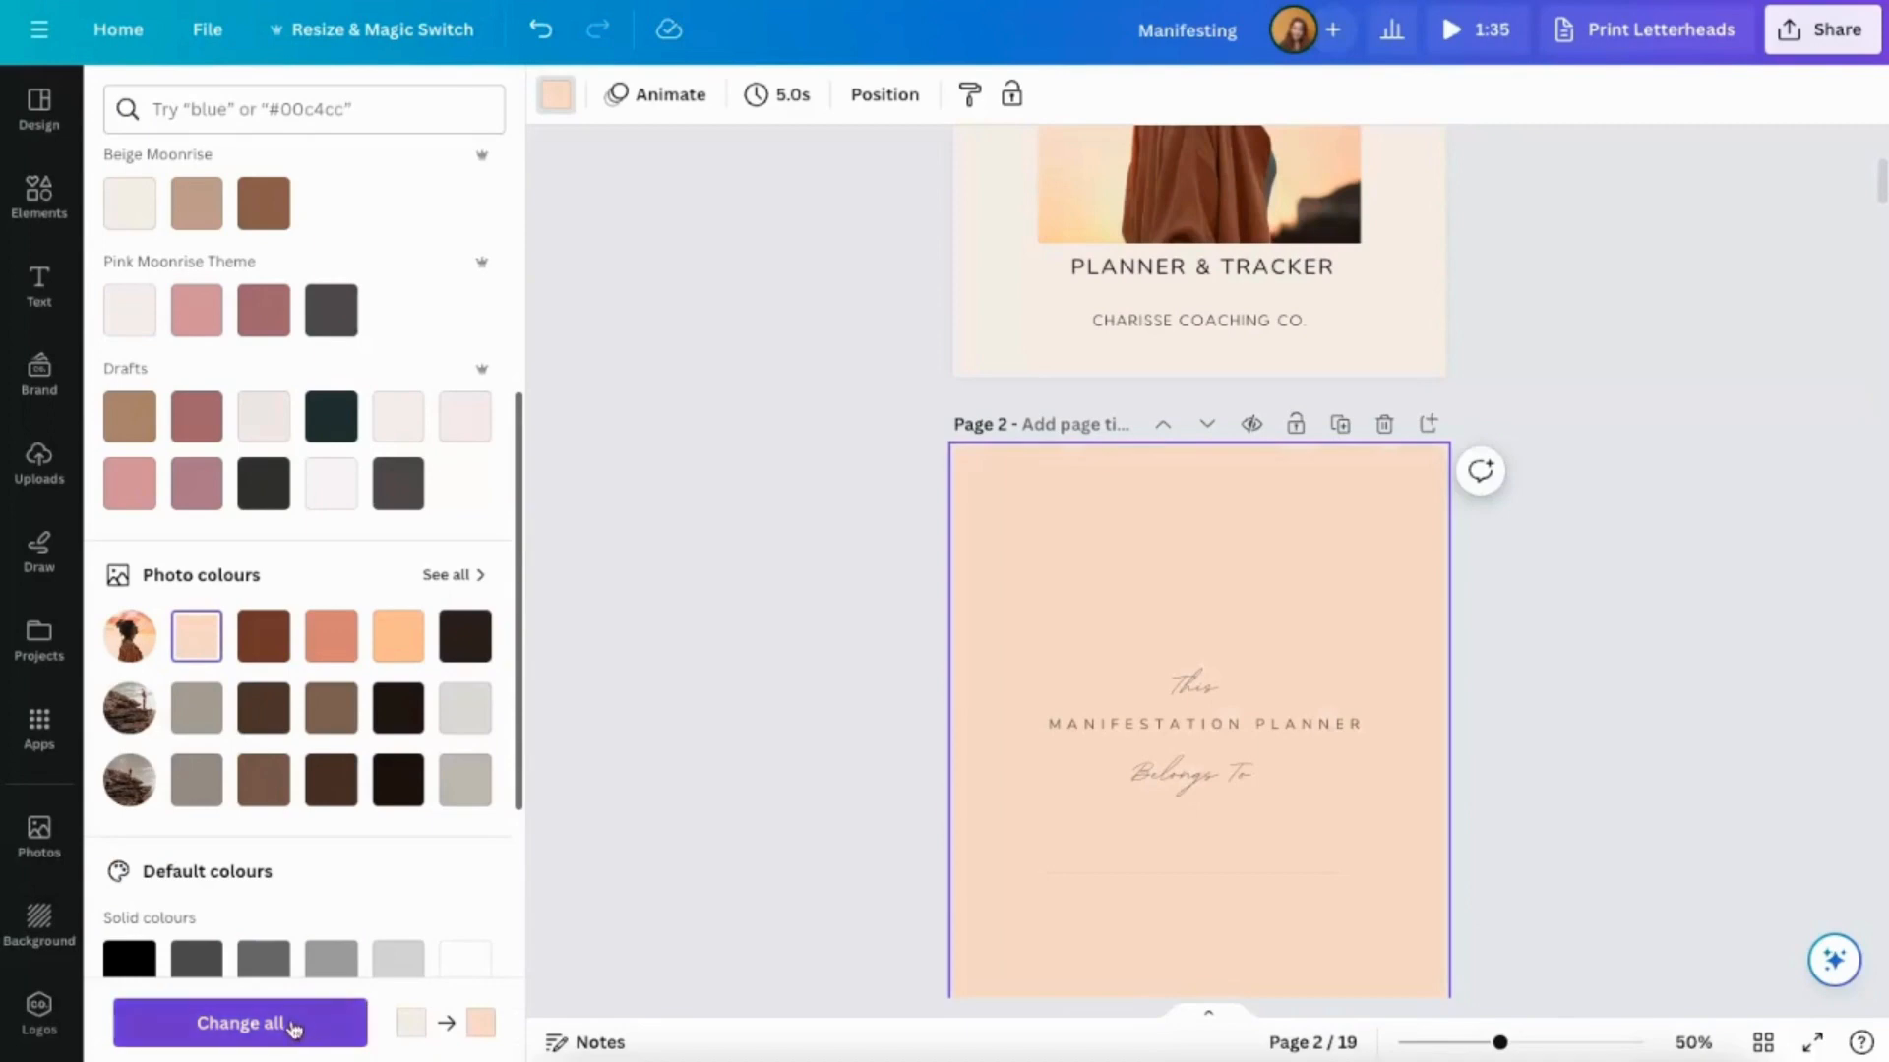
Apply page 2's background colour change to all pages and review the recoloured inner pages through the Manifestation List.
scroll(1429, 514, down, 6)
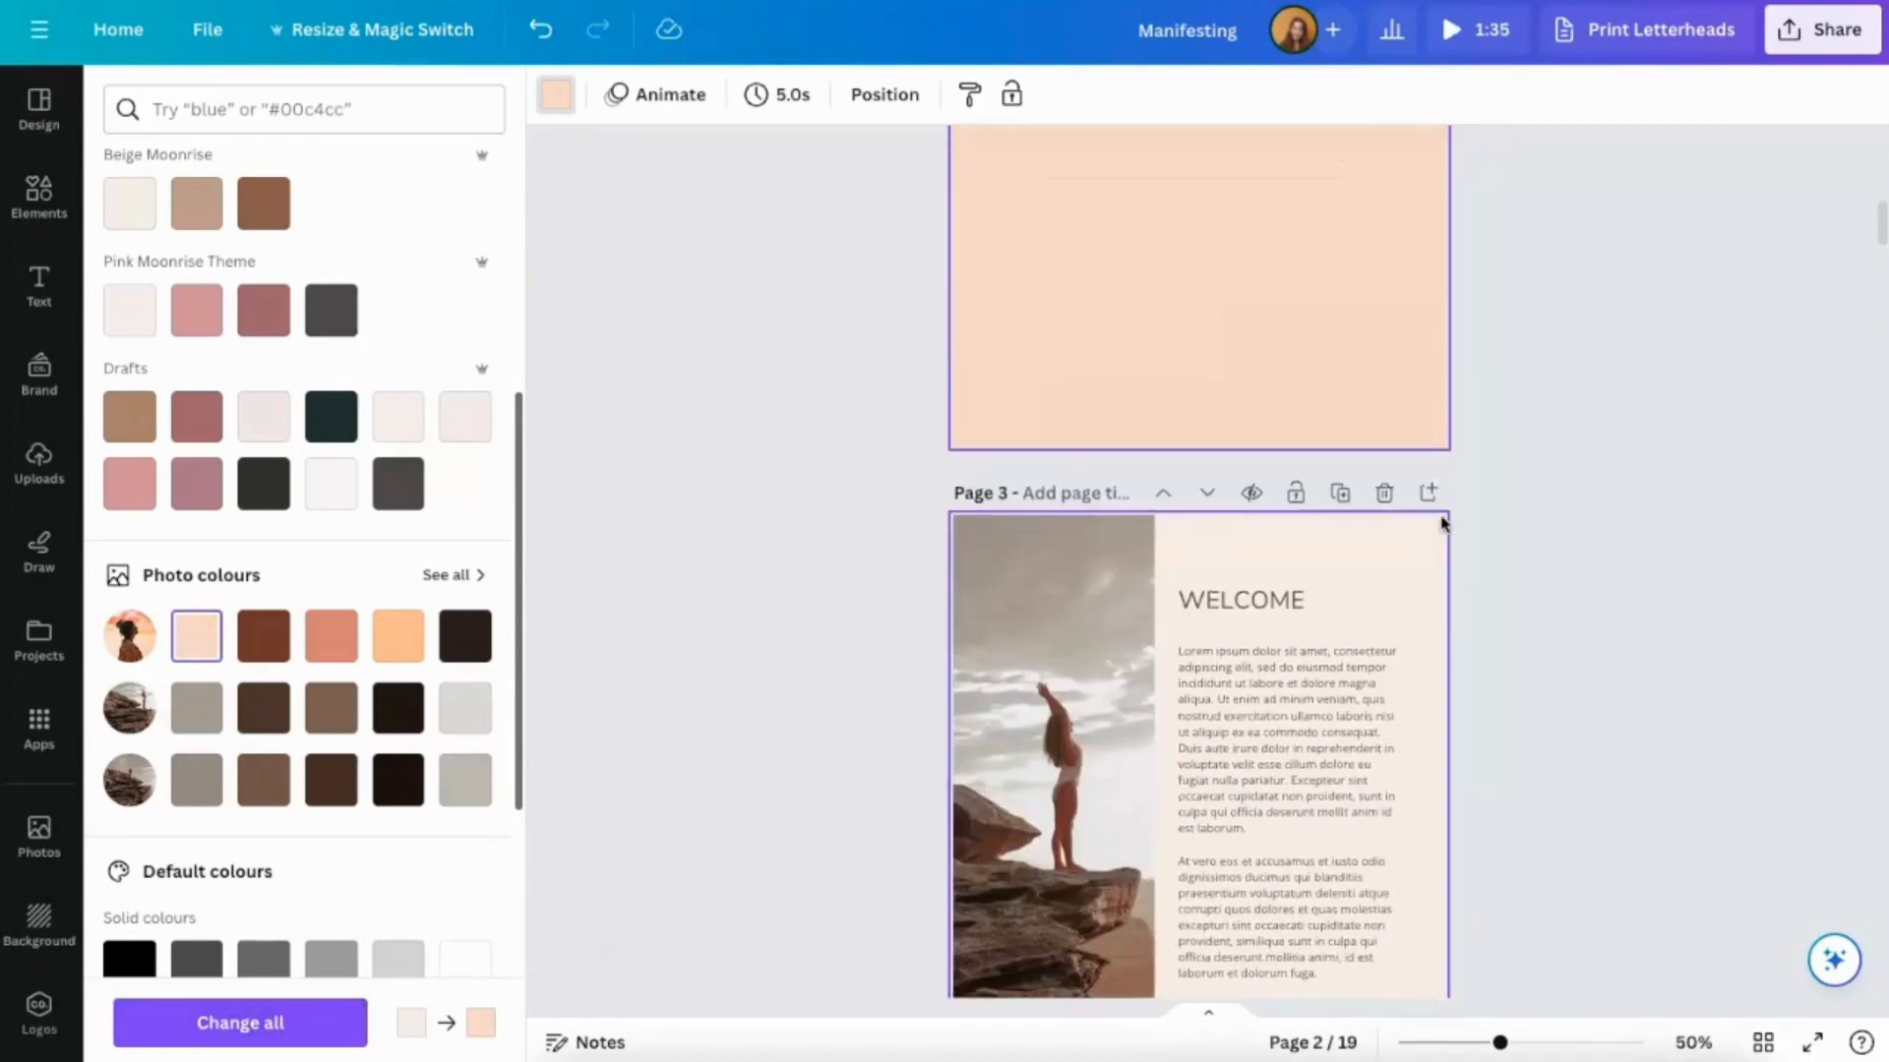
scroll(1438, 522, up, 5)
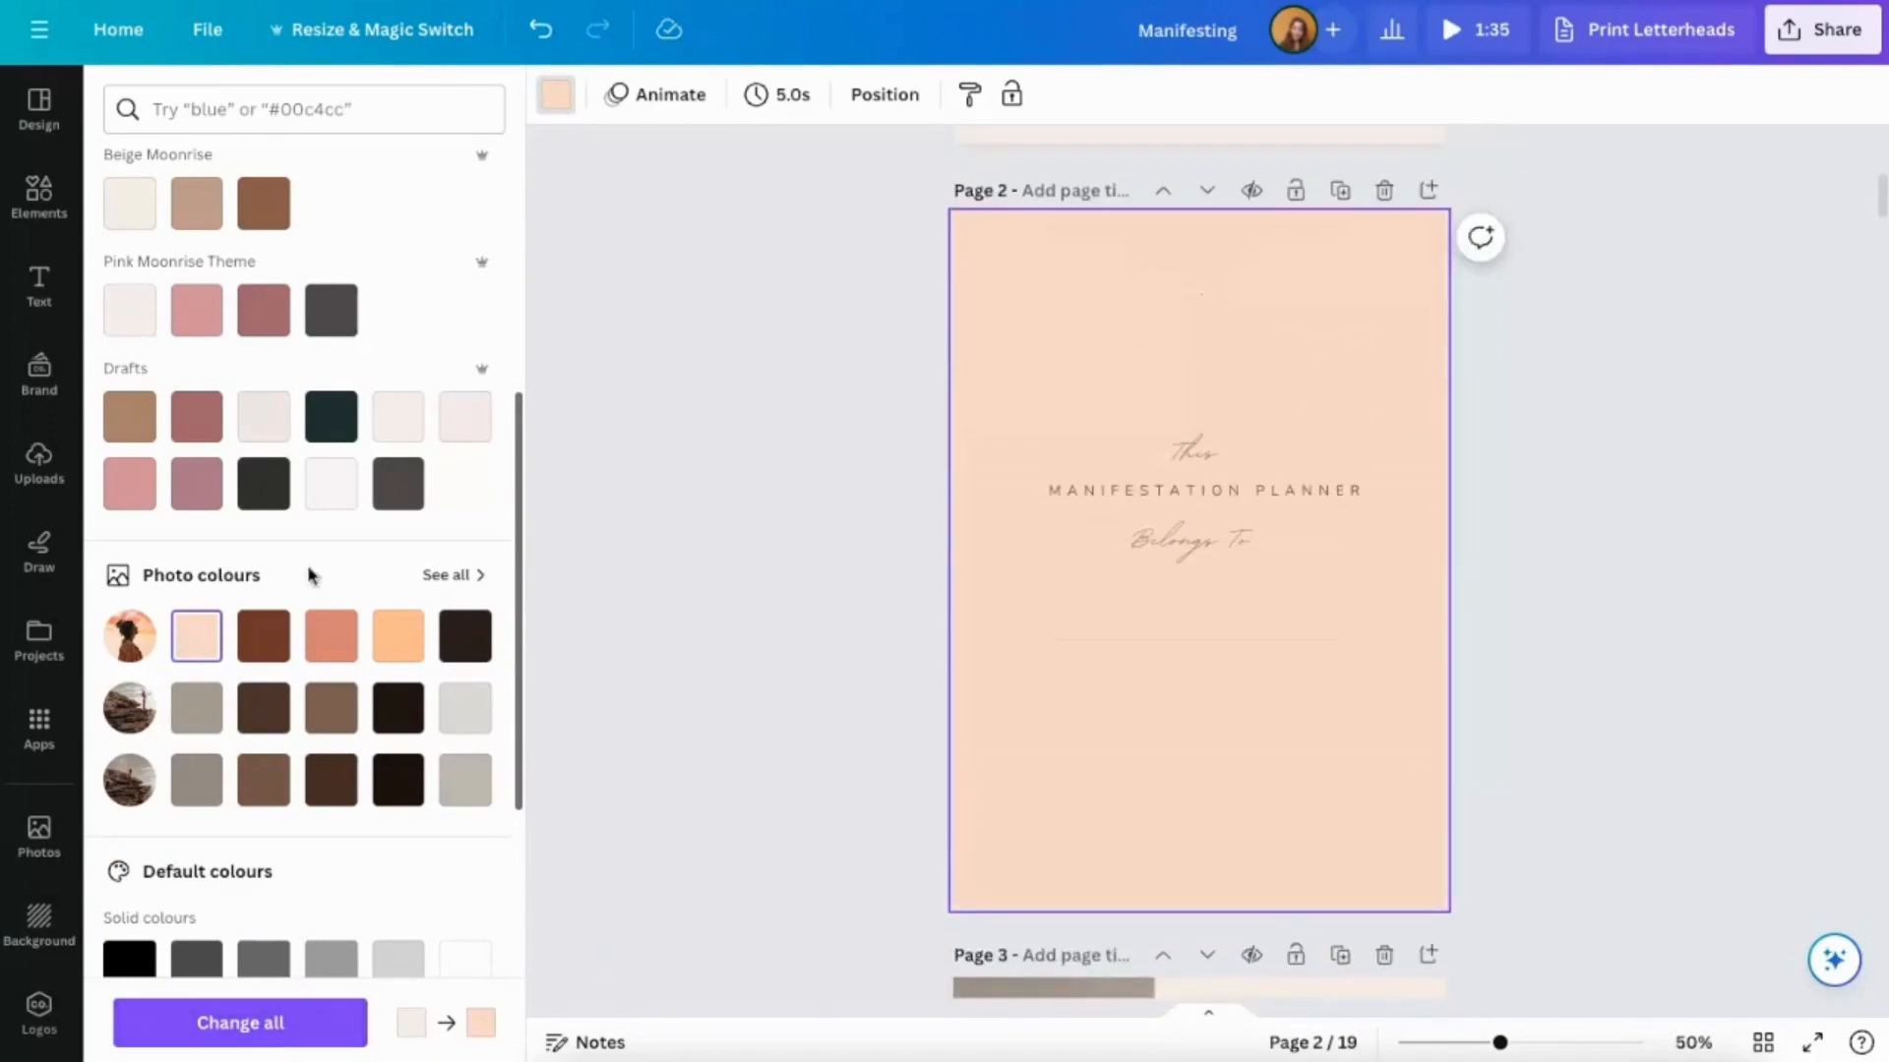
click(246, 1023)
scroll(1669, 725, down, 10)
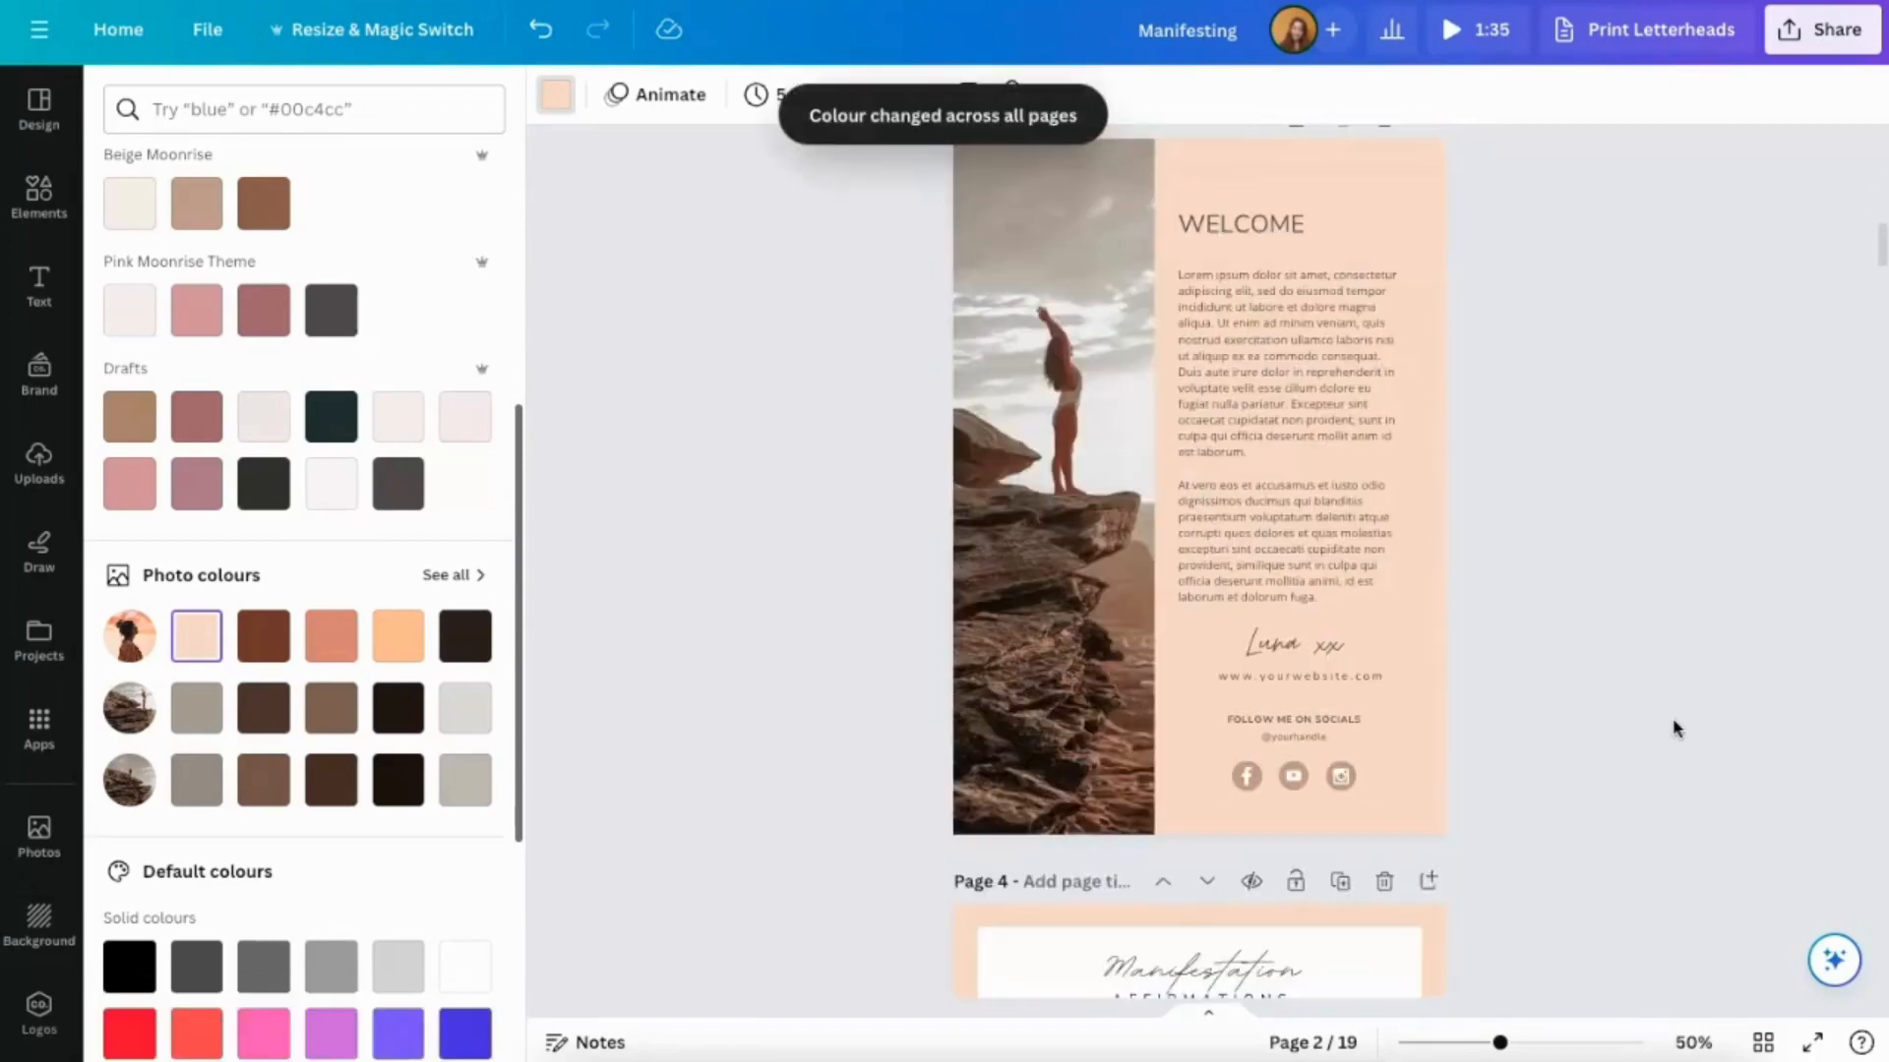
scroll(1677, 727, down, 12)
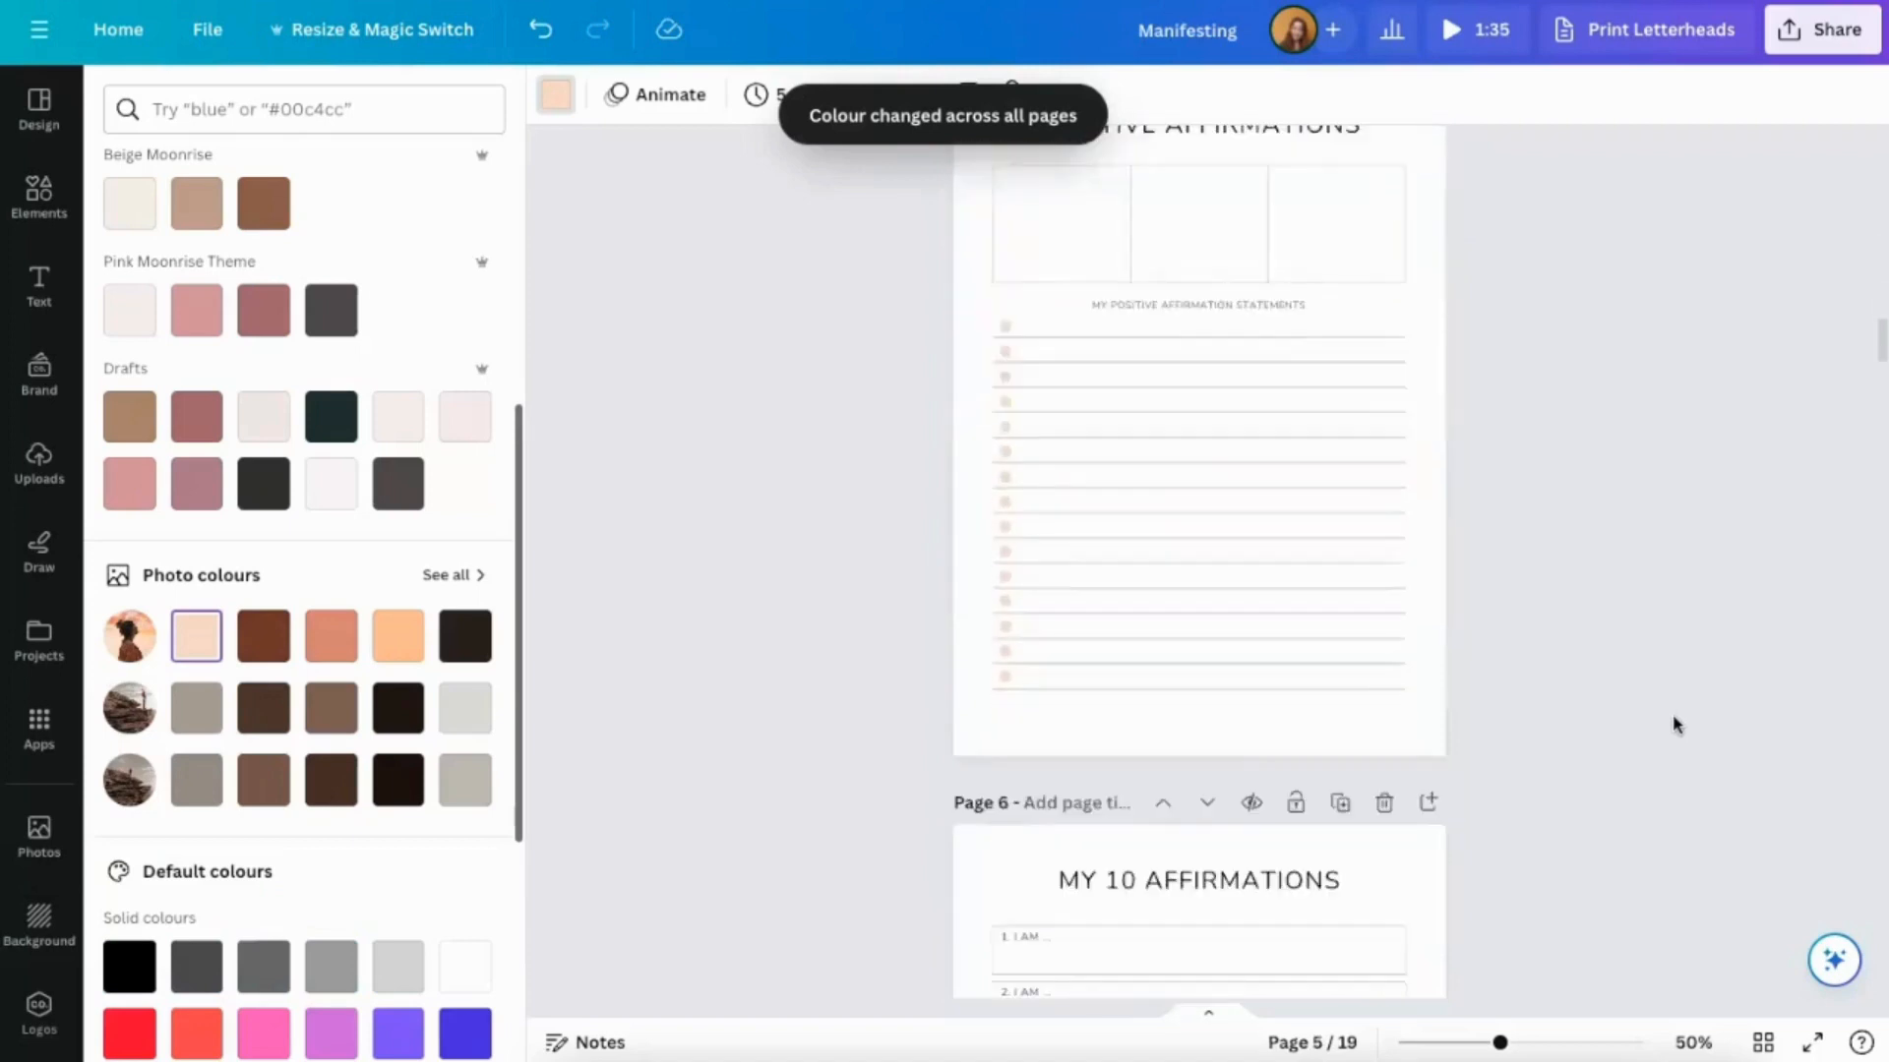
scroll(1677, 725, down, 10)
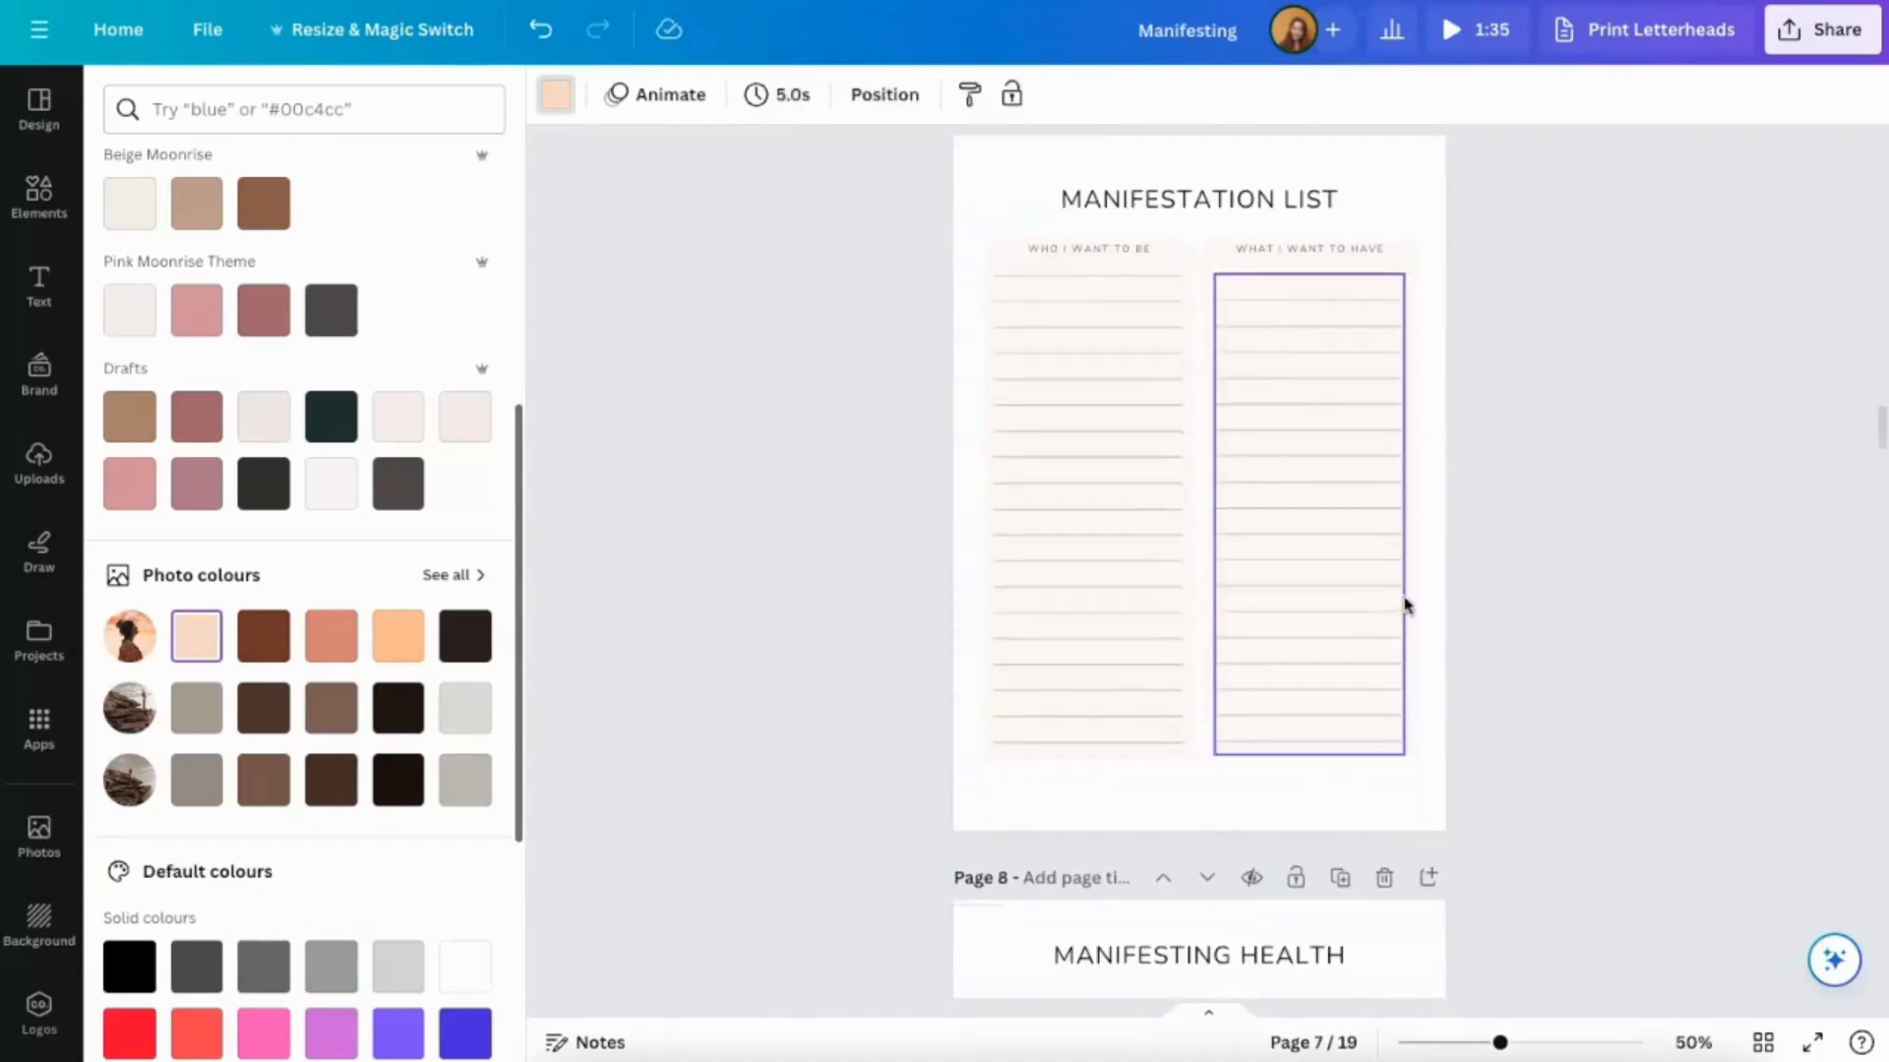
Show the planner as a page grid and check the recoloured backgrounds and boxes across all pages.
click(1763, 1041)
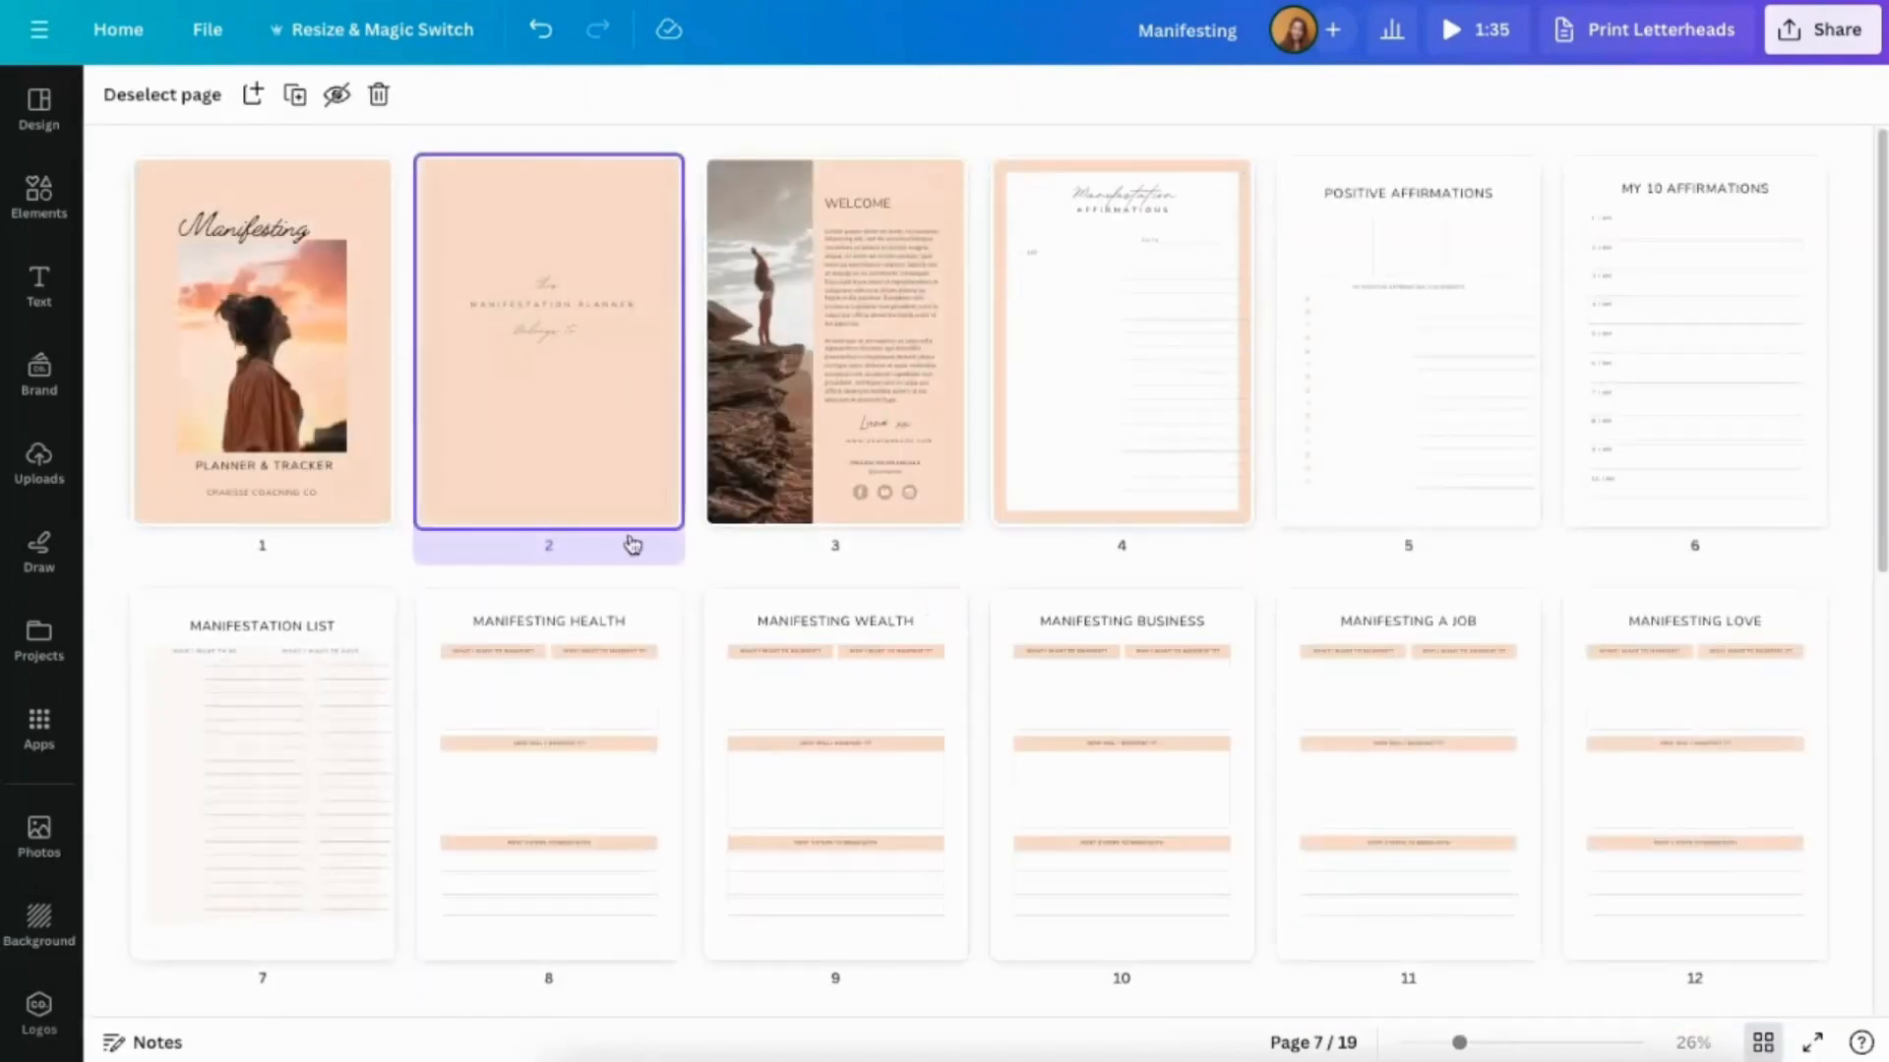
scroll(1475, 637, down, 5)
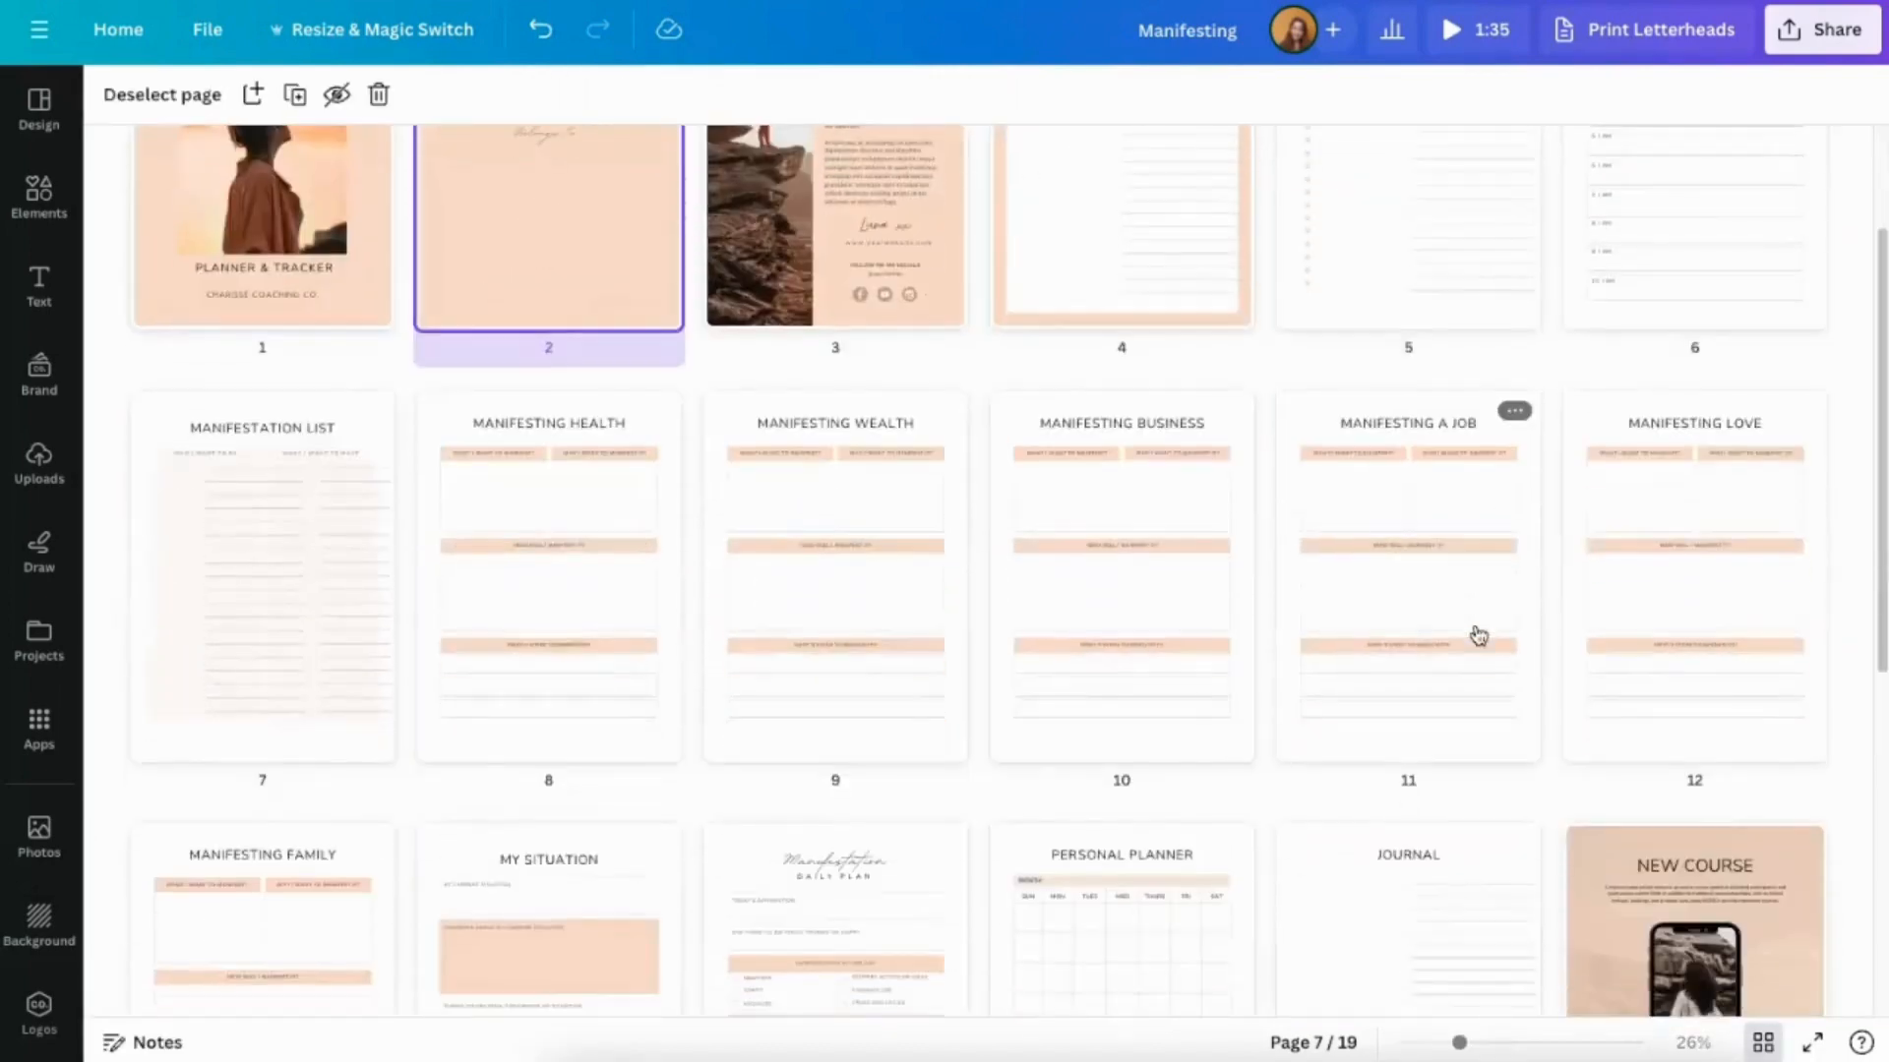
scroll(1456, 635, down, 2)
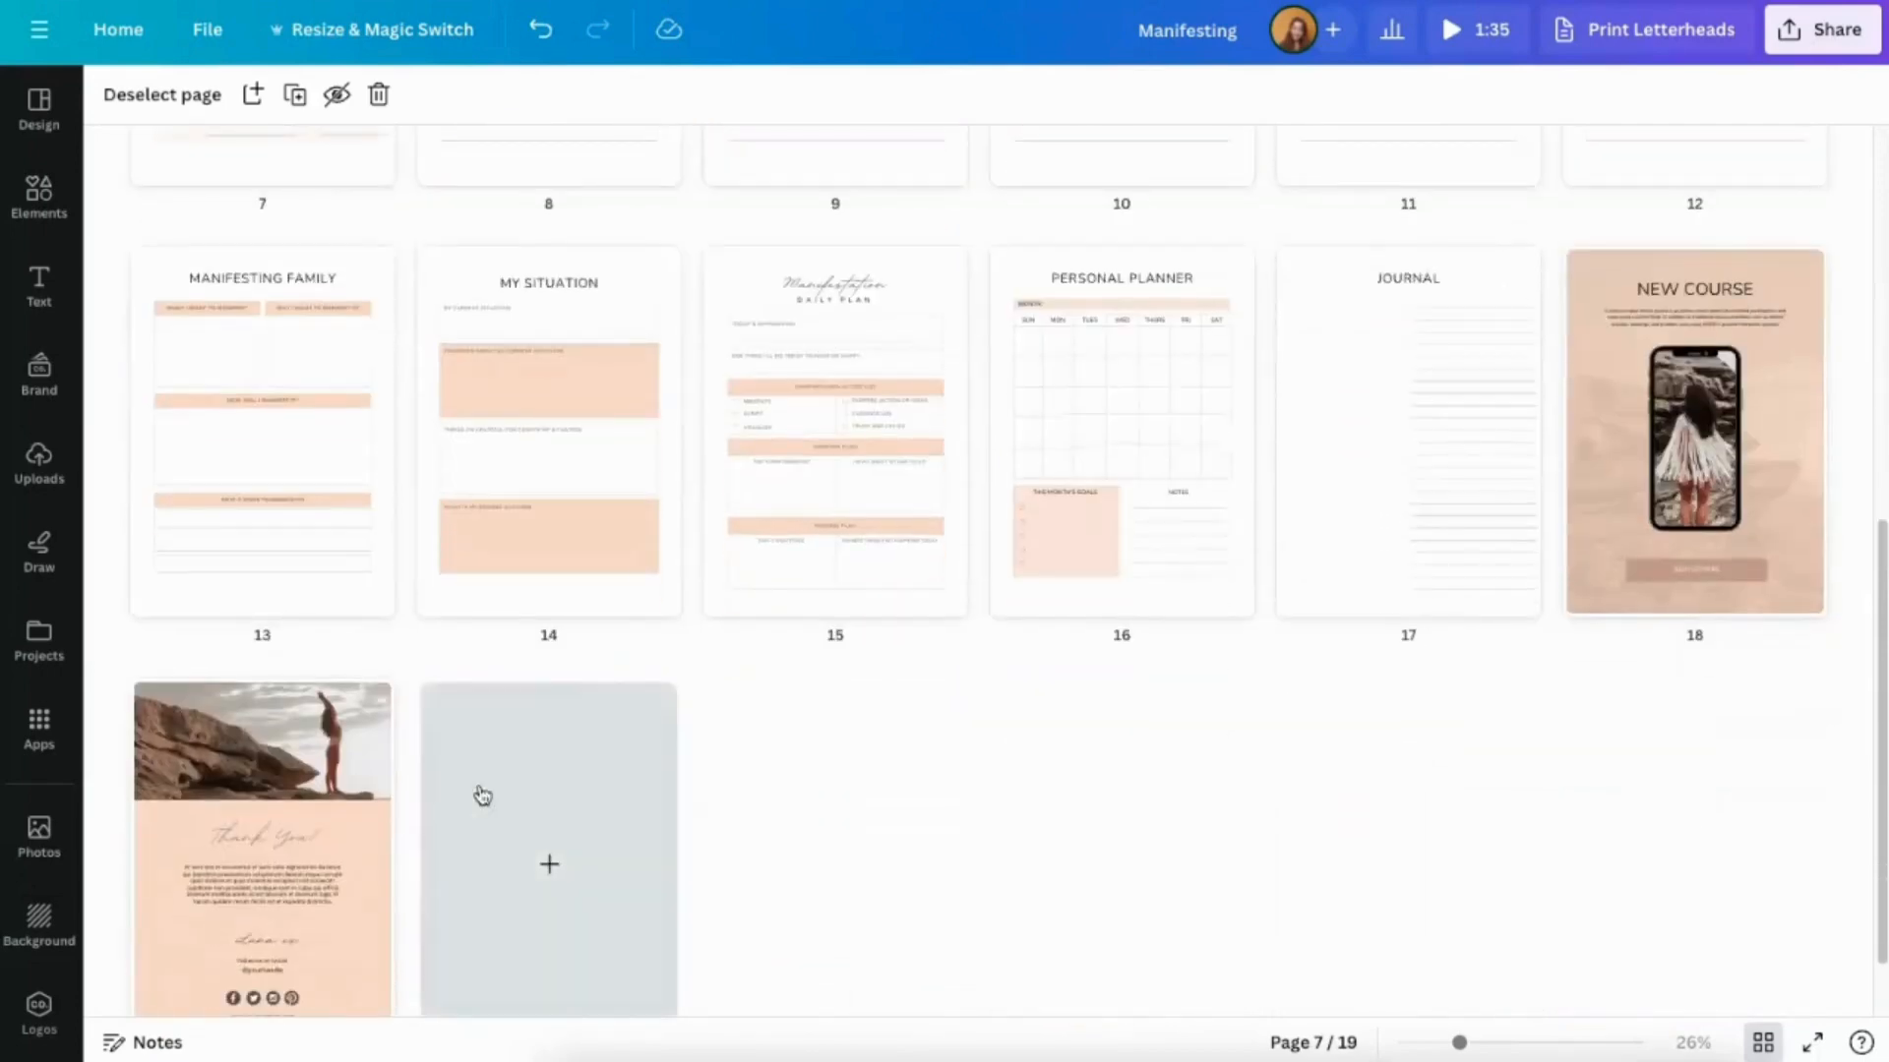
scroll(1041, 776, up, 4)
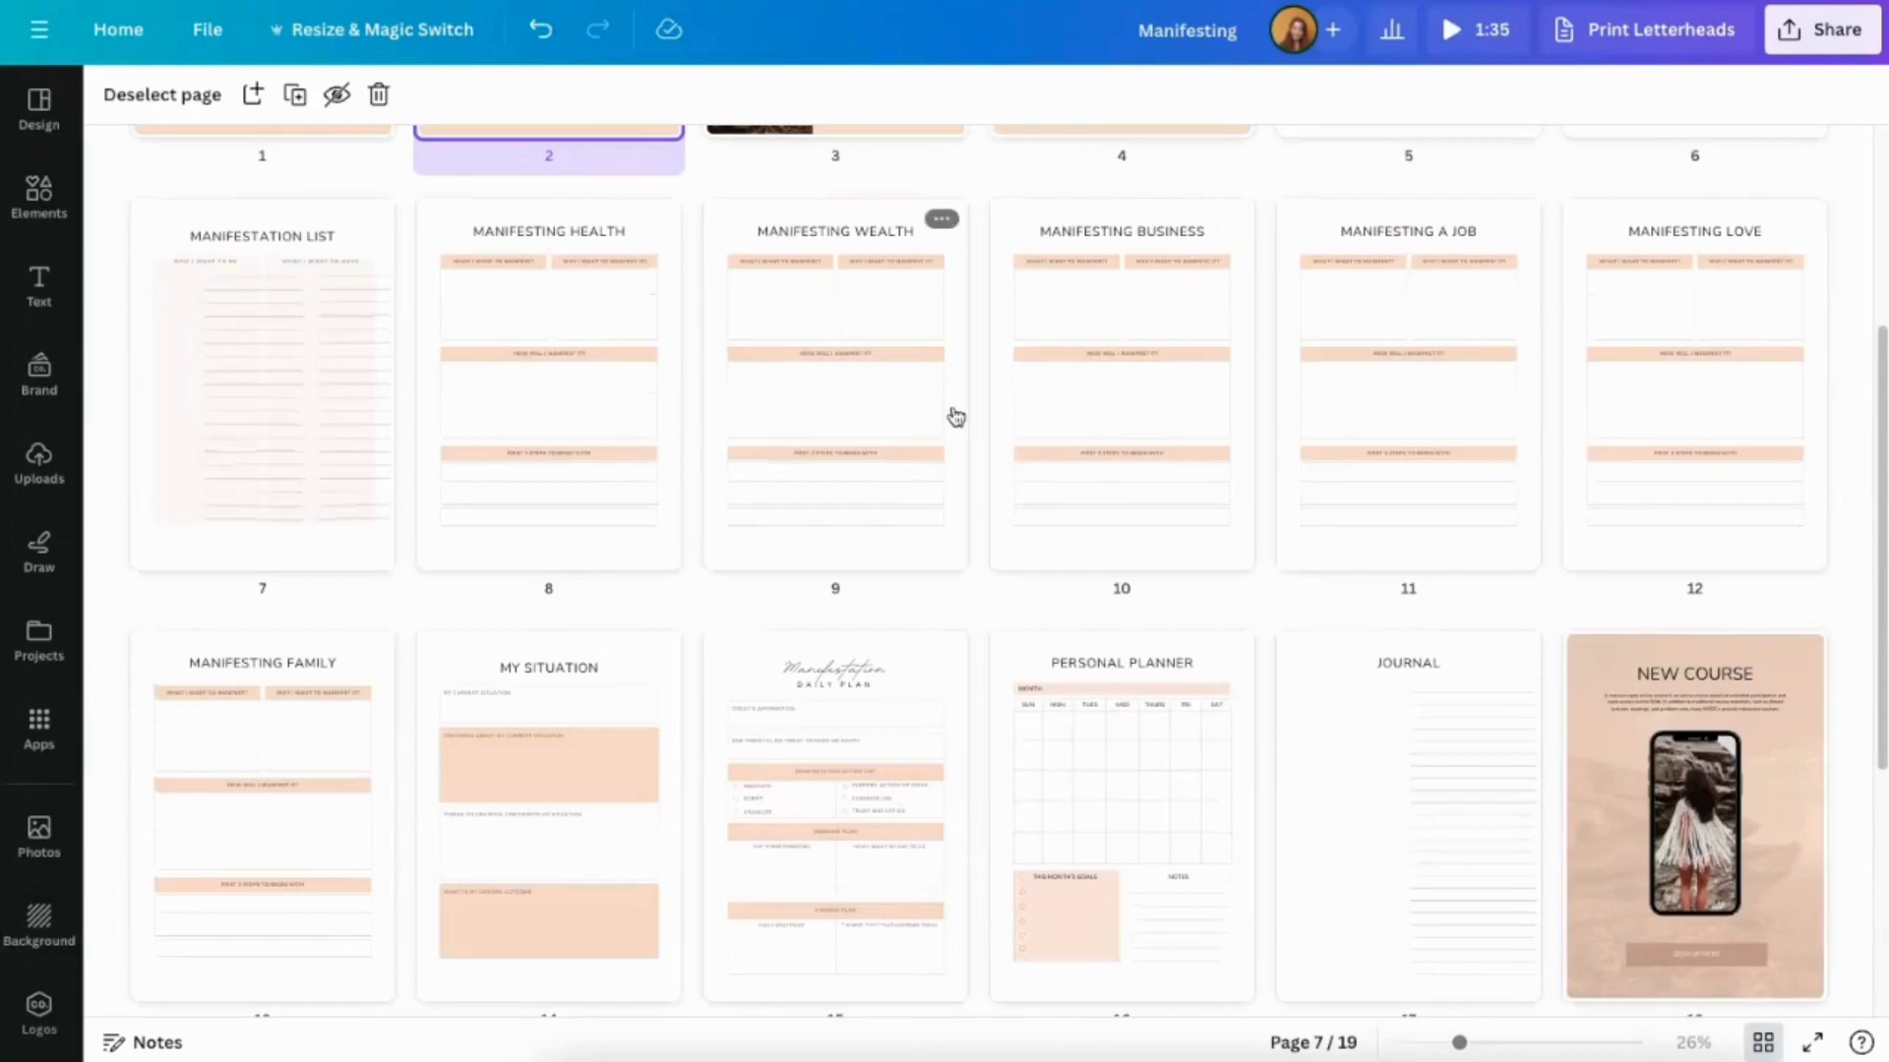
scroll(1166, 553, up, 4)
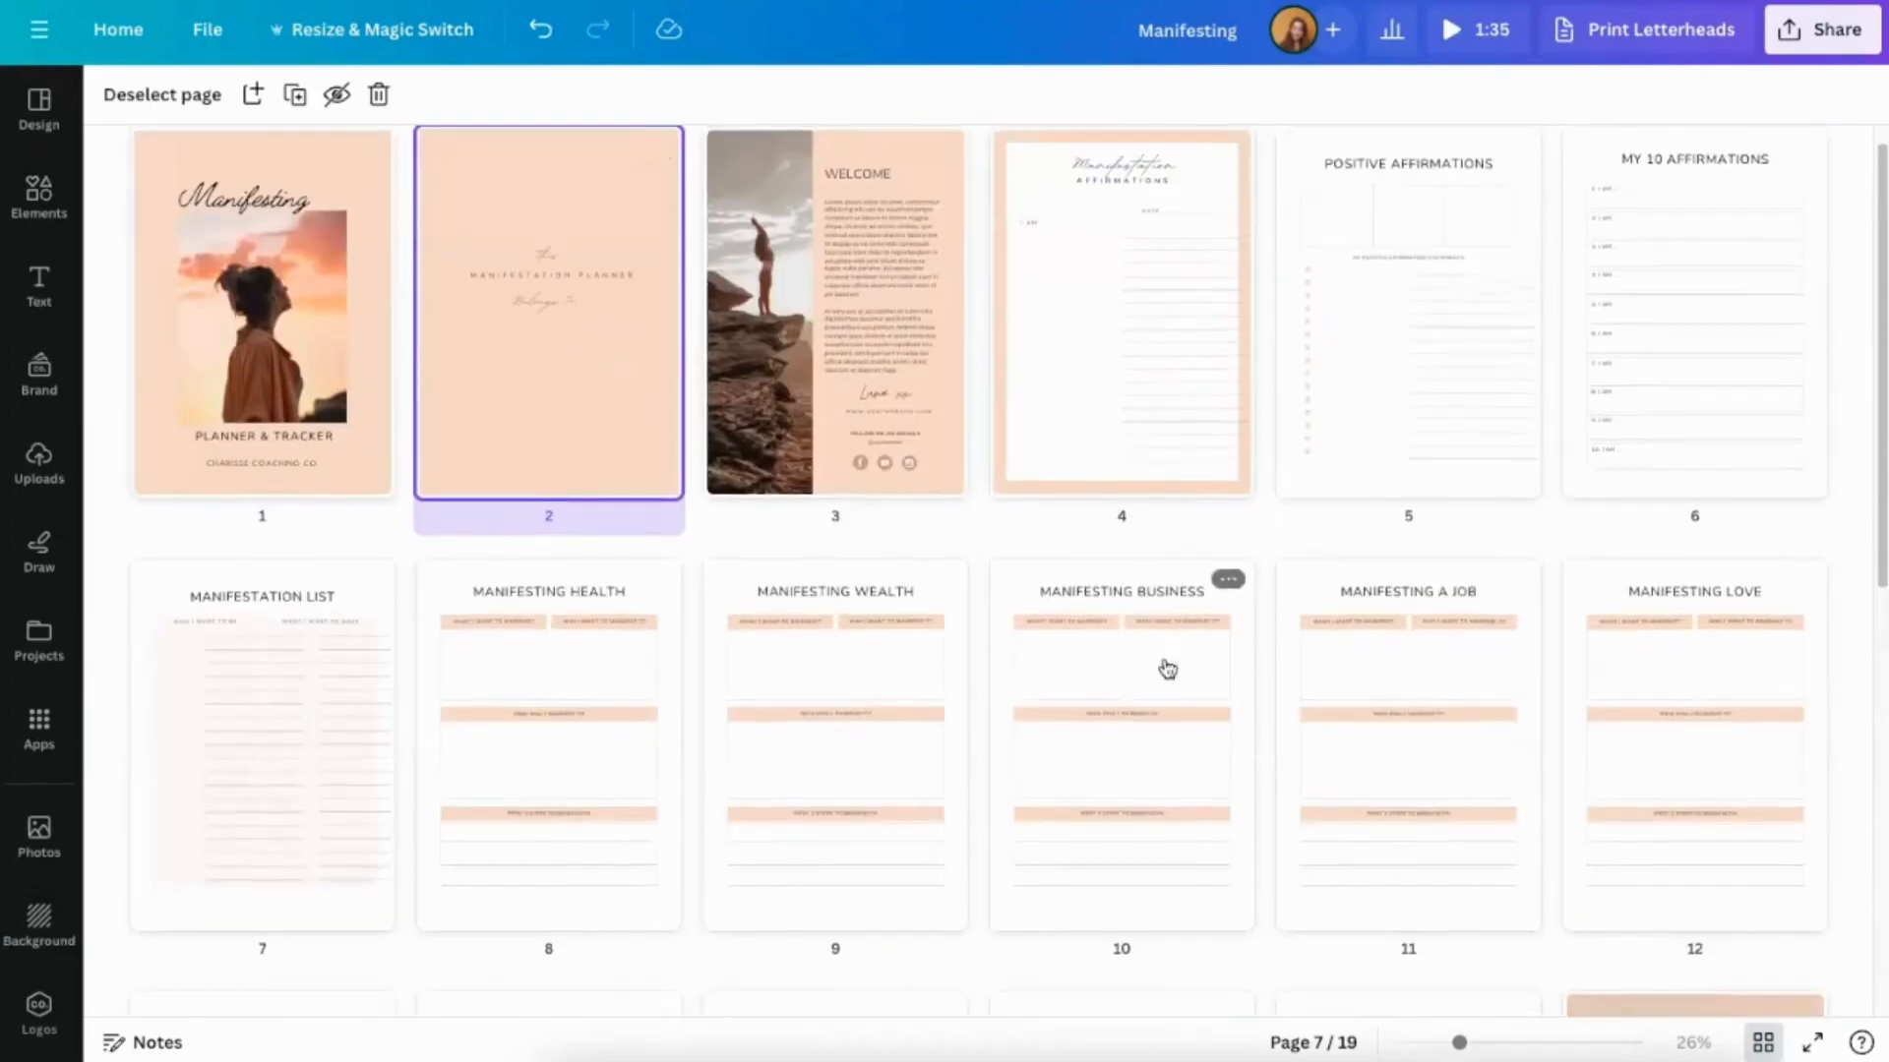
scroll(1180, 657, down, 4)
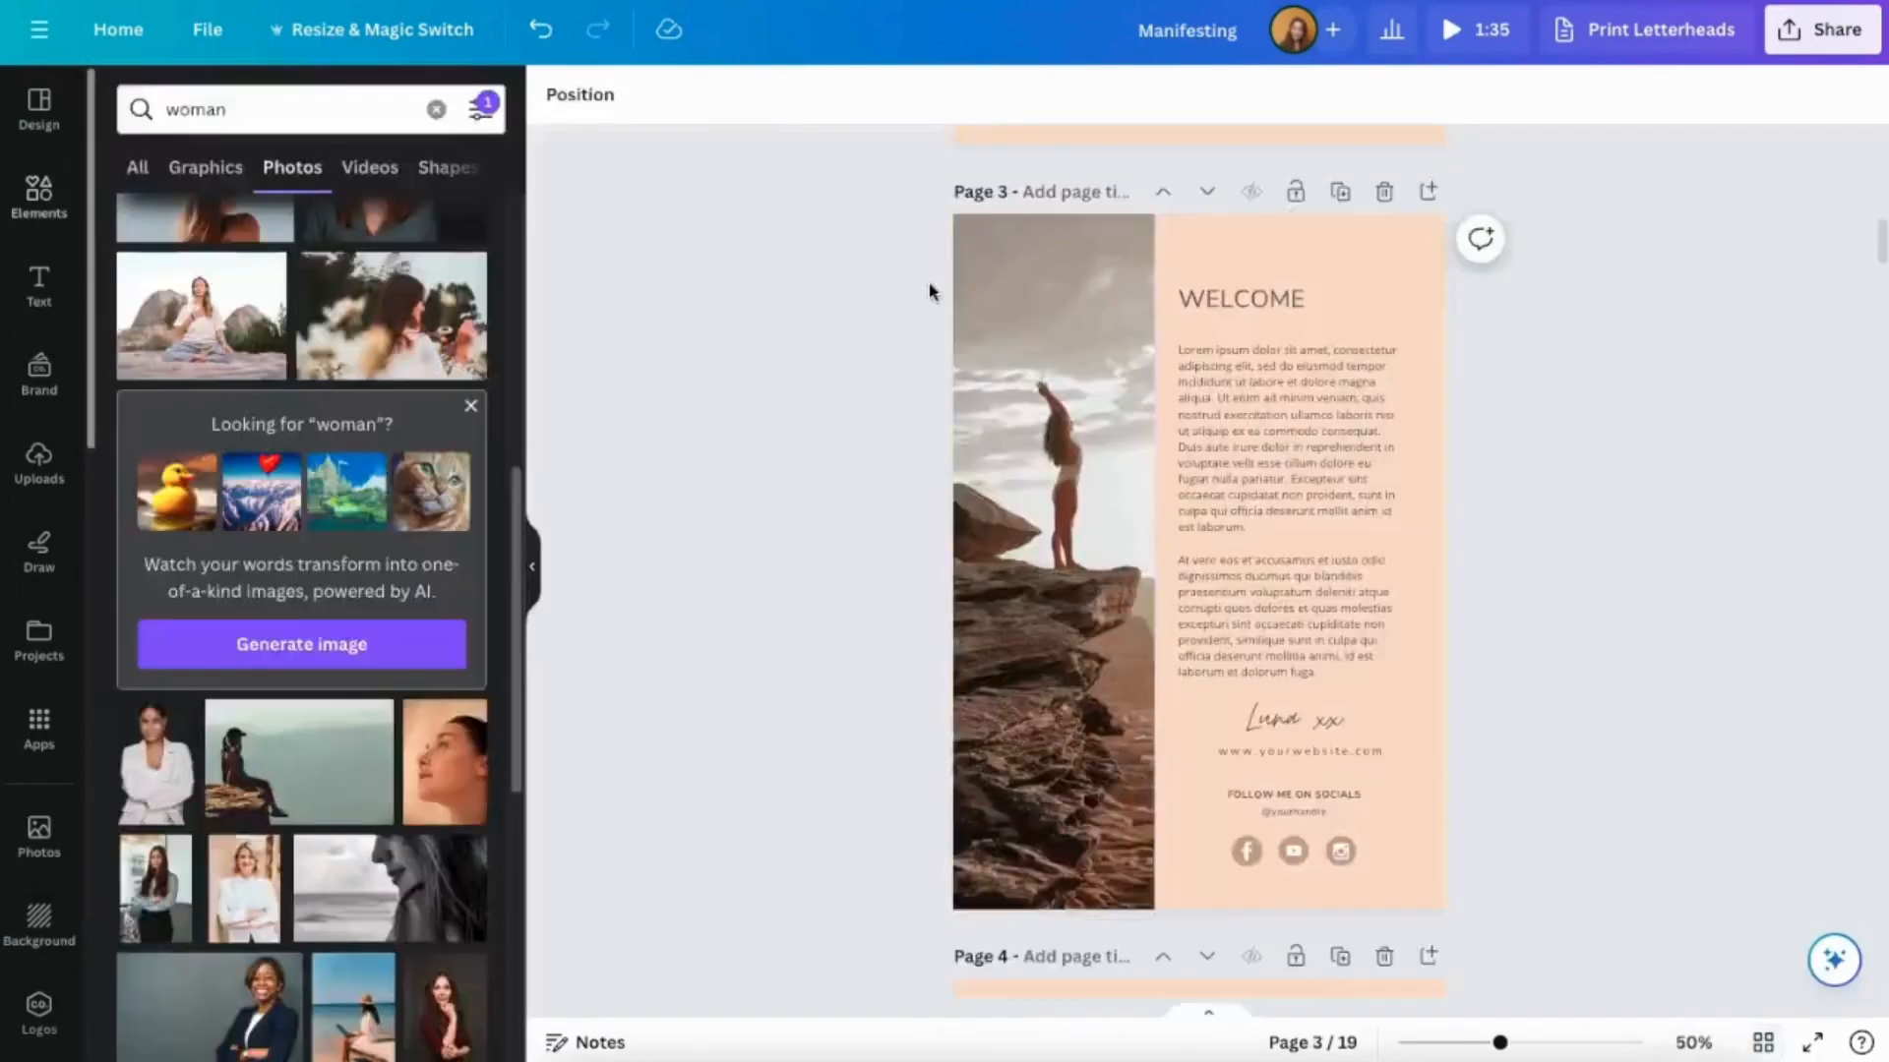
Select the photo on page 3, switch to Unsplash and browse the Coach Template photo collections for suitable images.
click(1048, 463)
click(1045, 451)
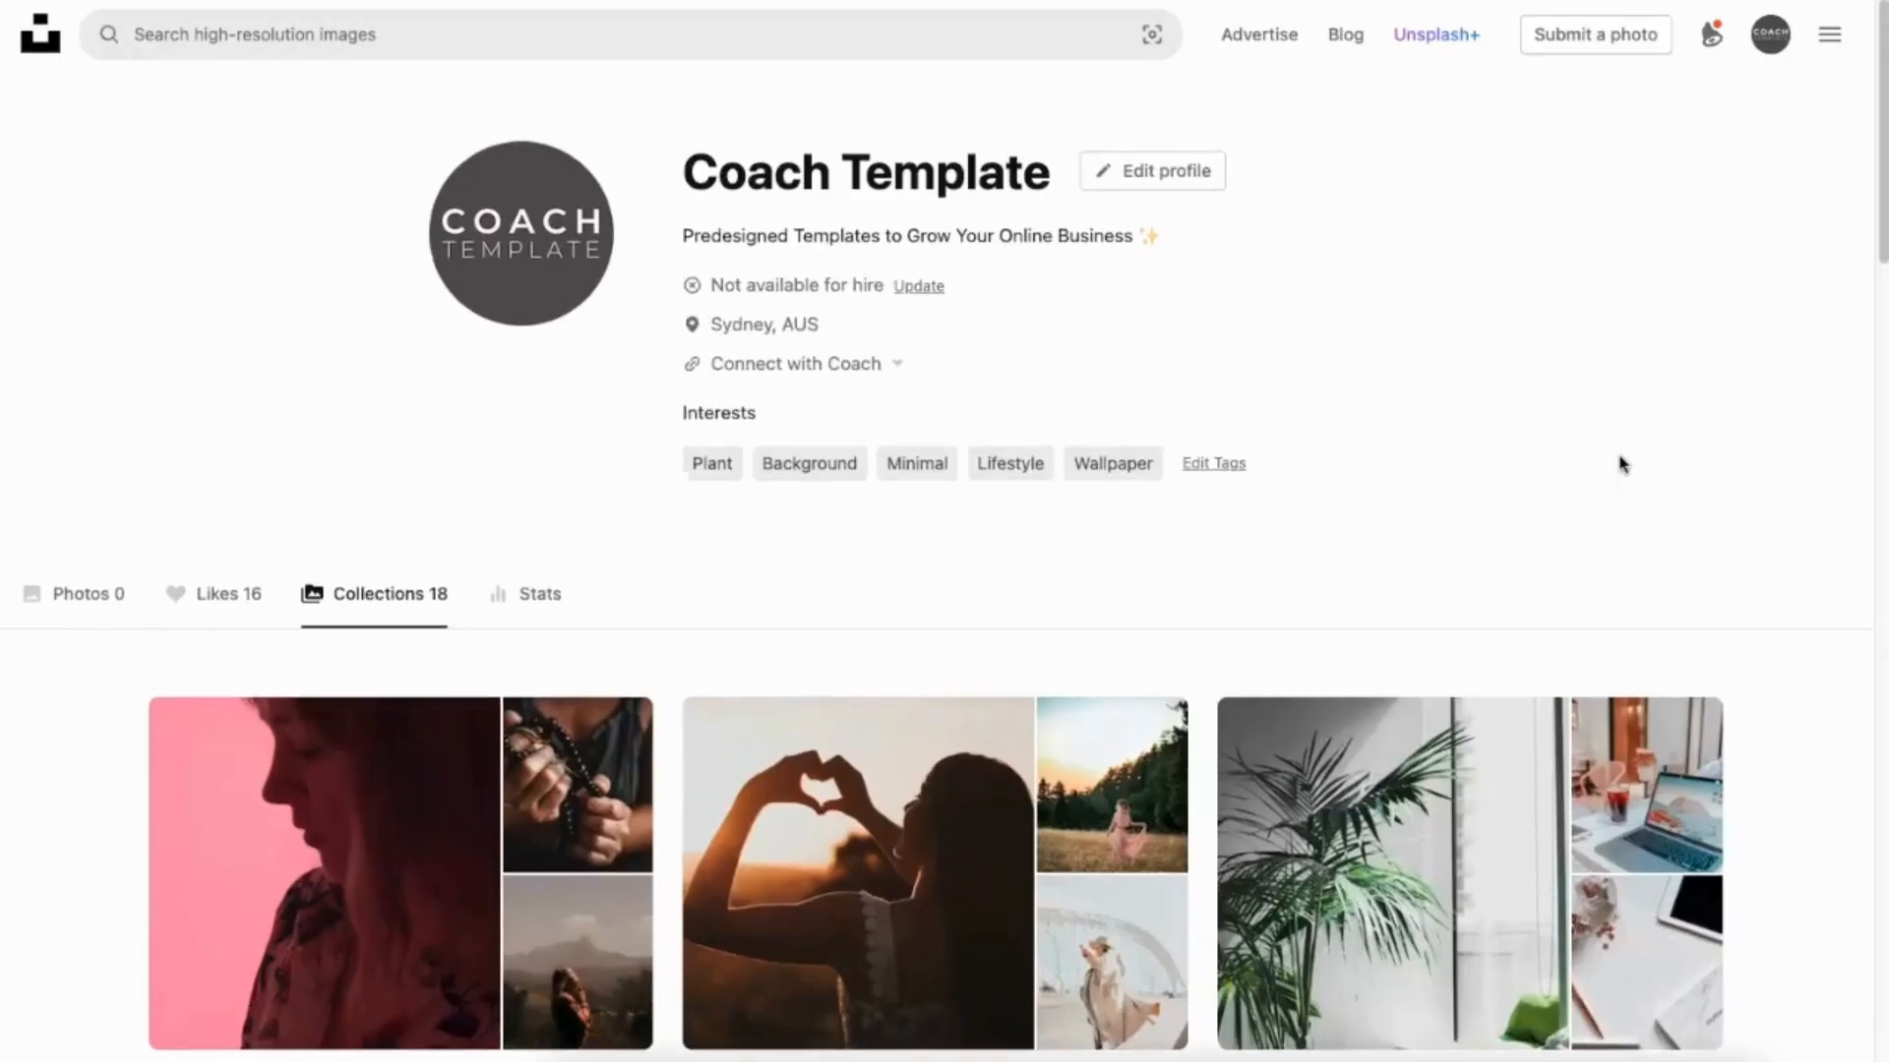
scroll(1623, 464, down, 7)
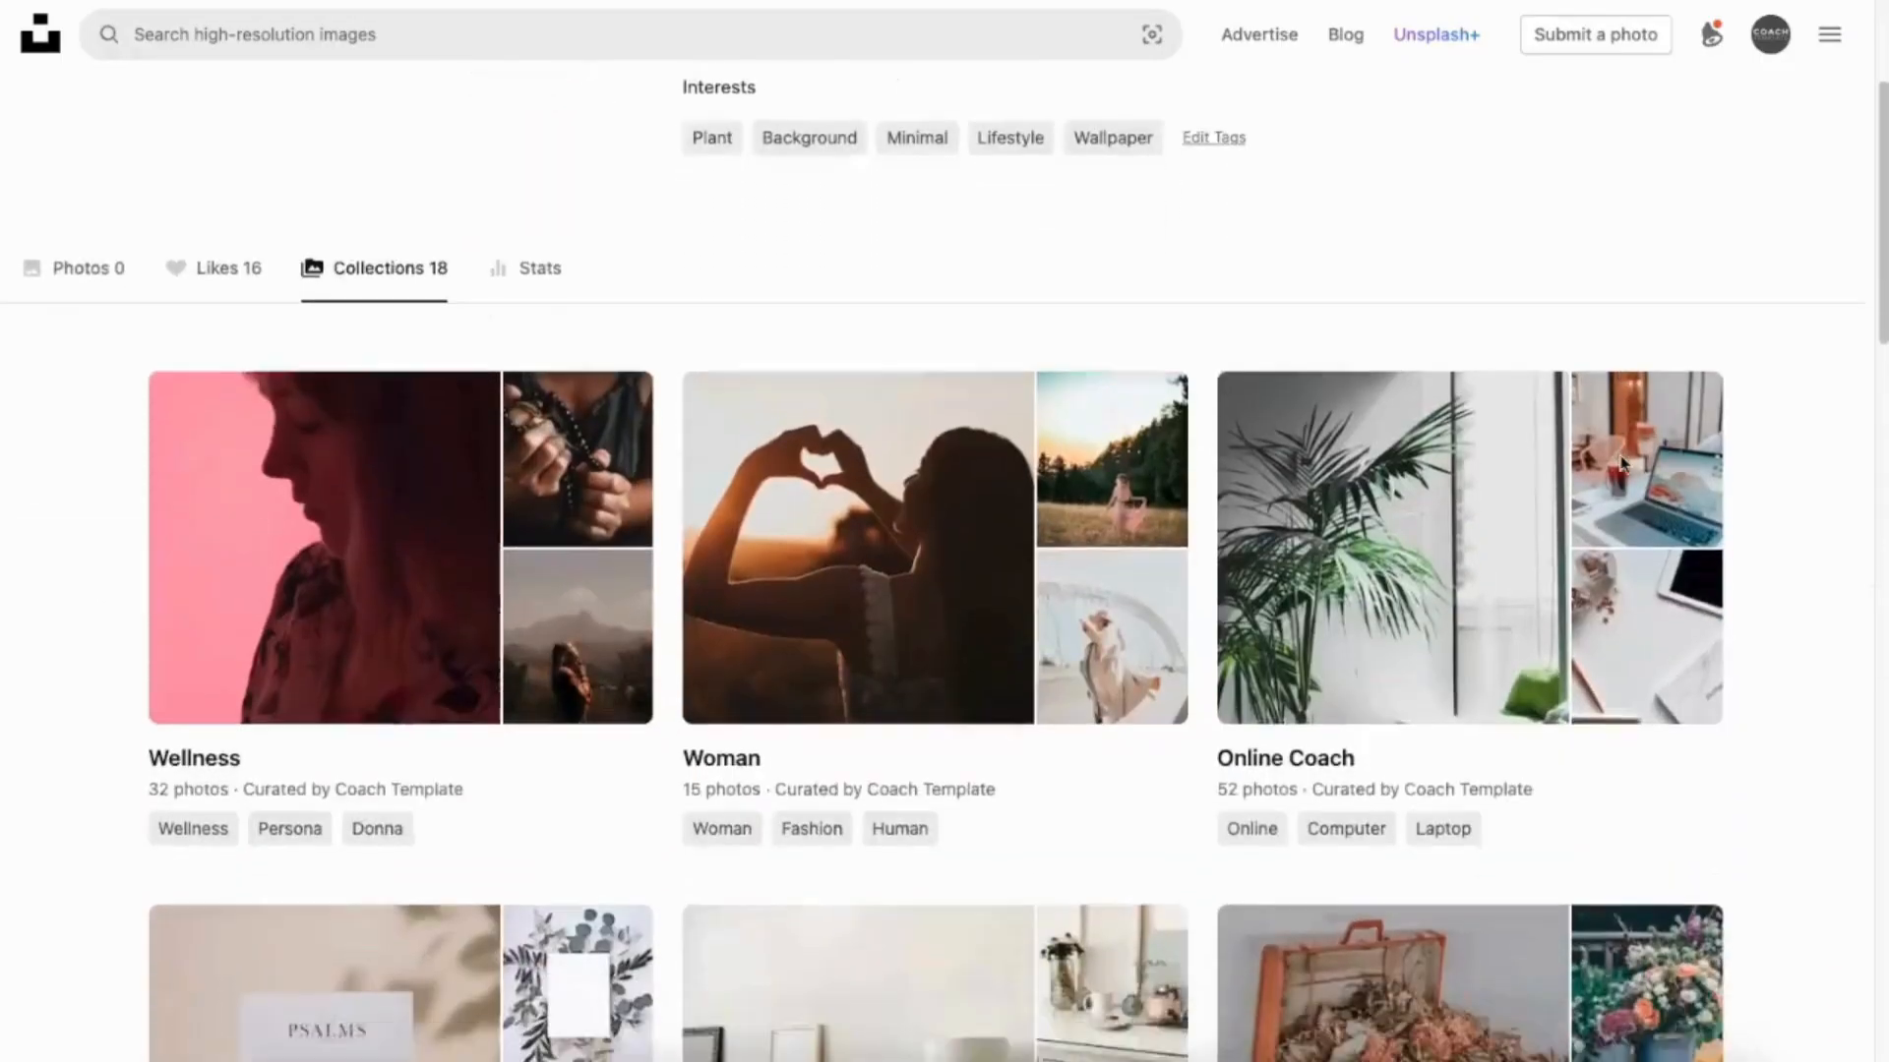
scroll(1623, 463, down, 3)
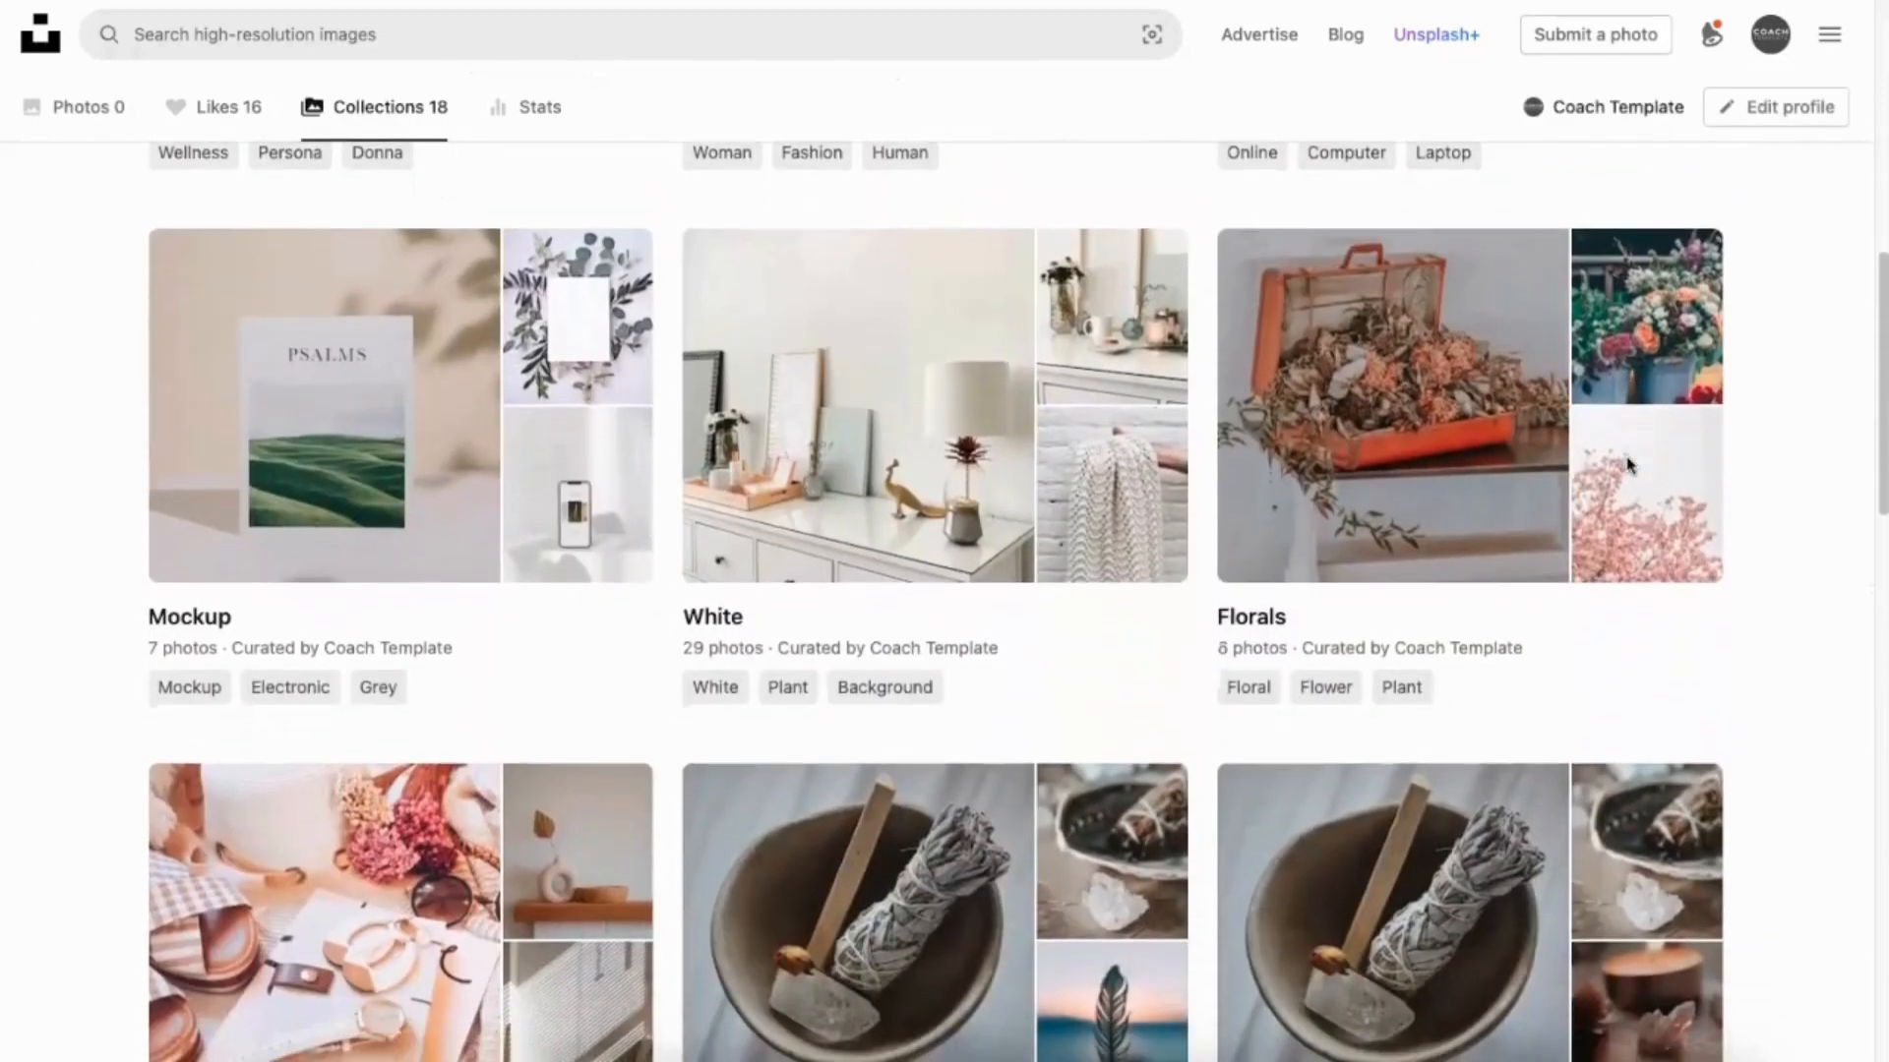
scroll(1626, 464, down, 8)
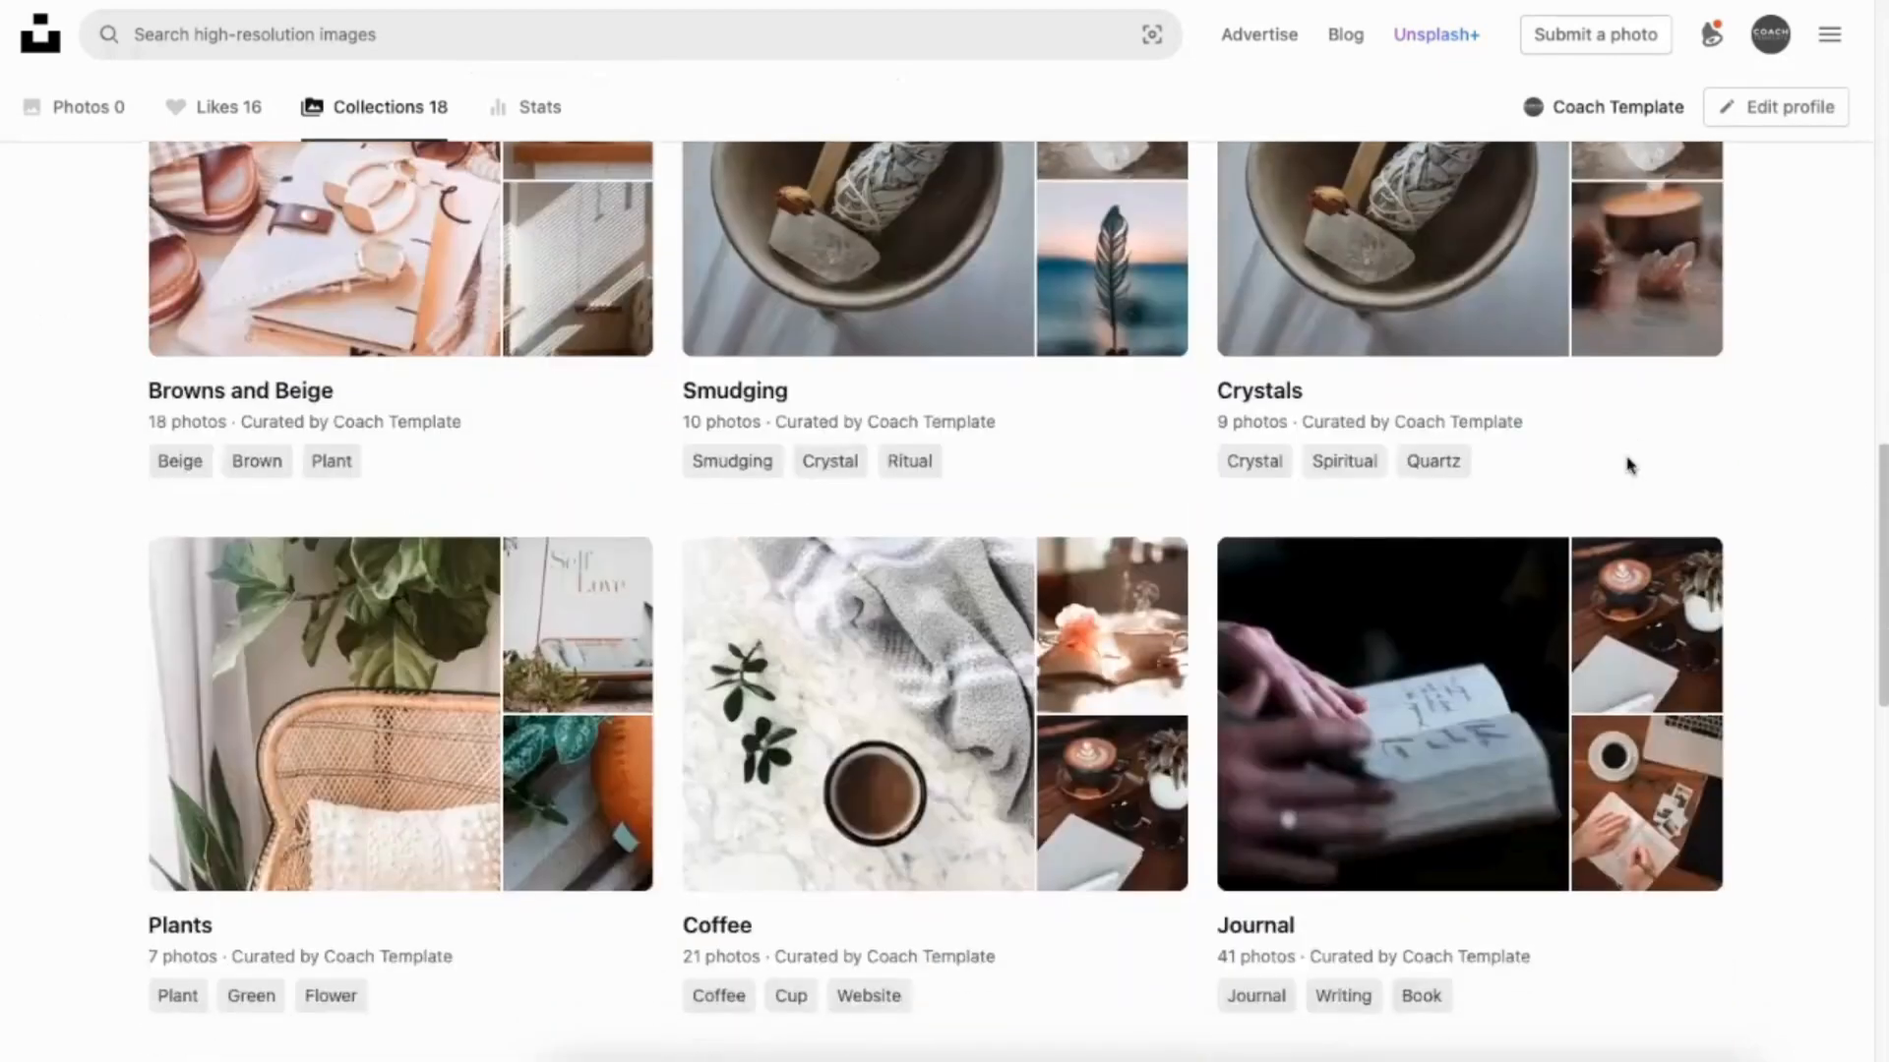
scroll(1626, 465, down, 8)
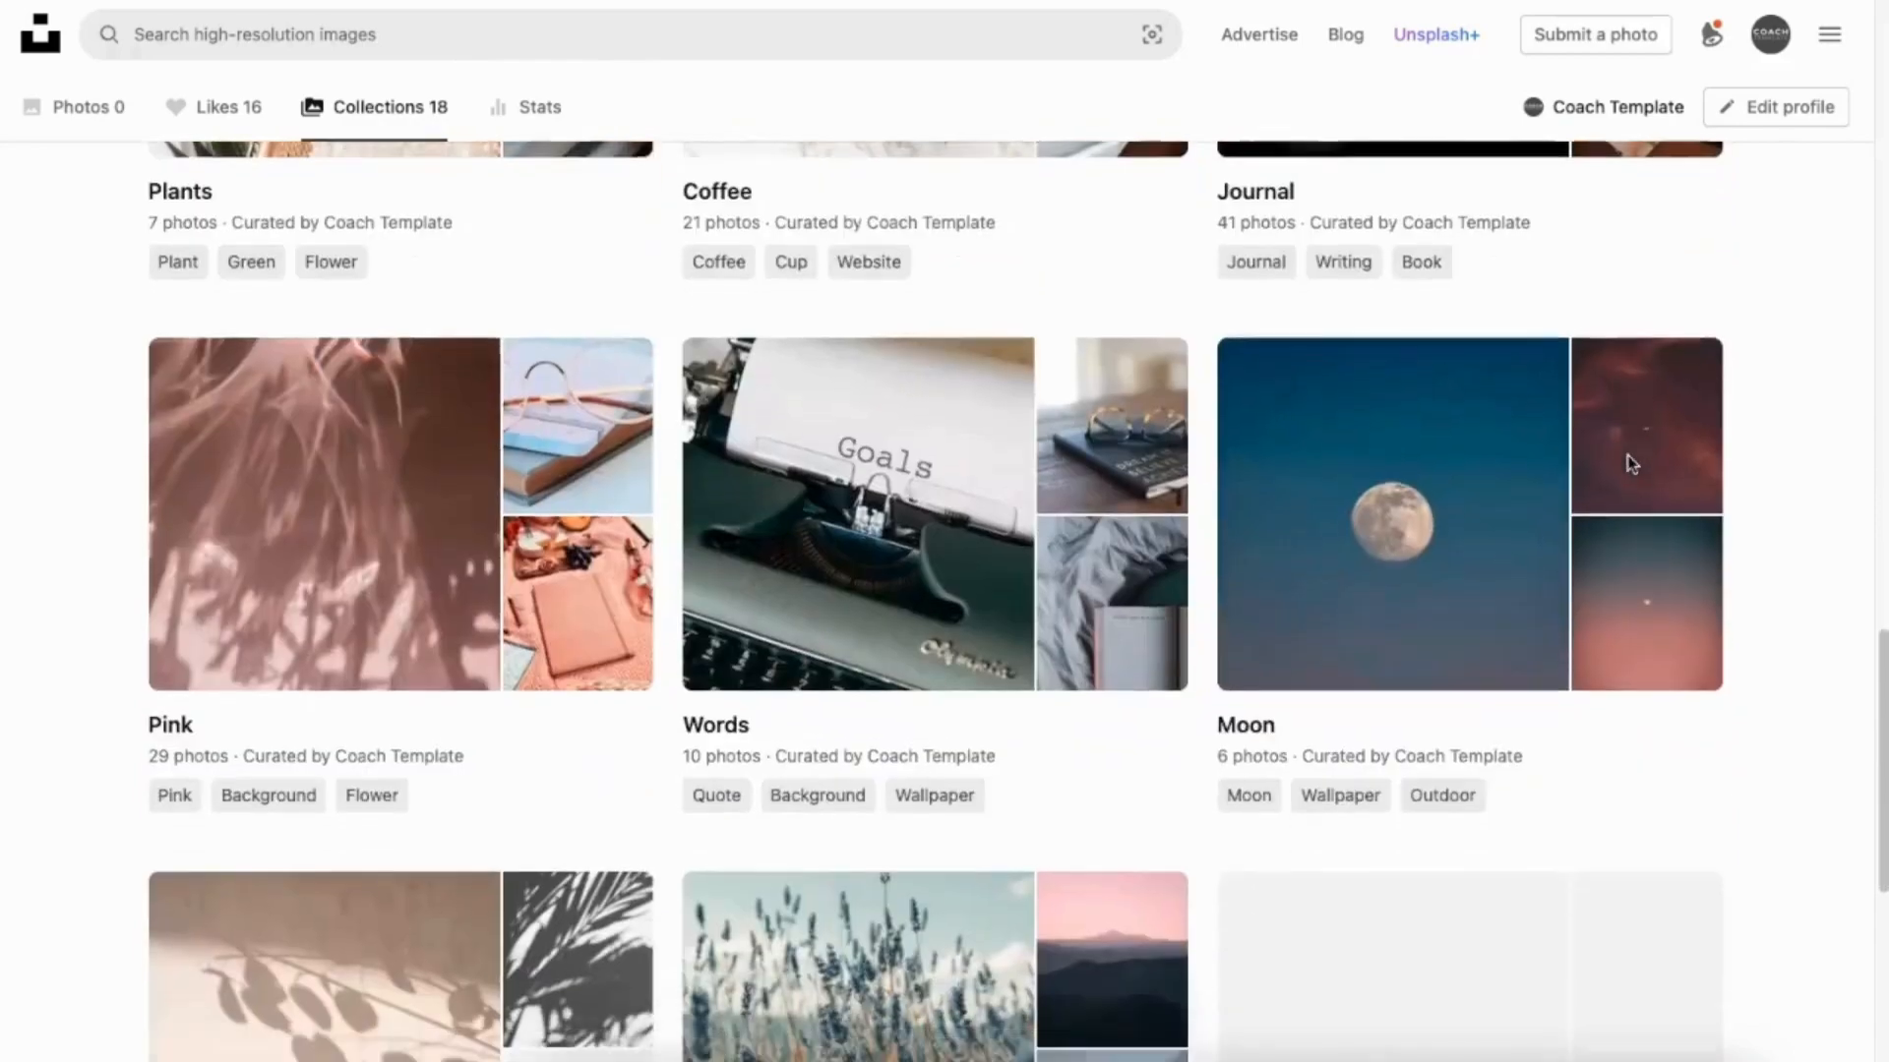
scroll(1733, 704, down, 4)
scroll(1741, 704, up, 13)
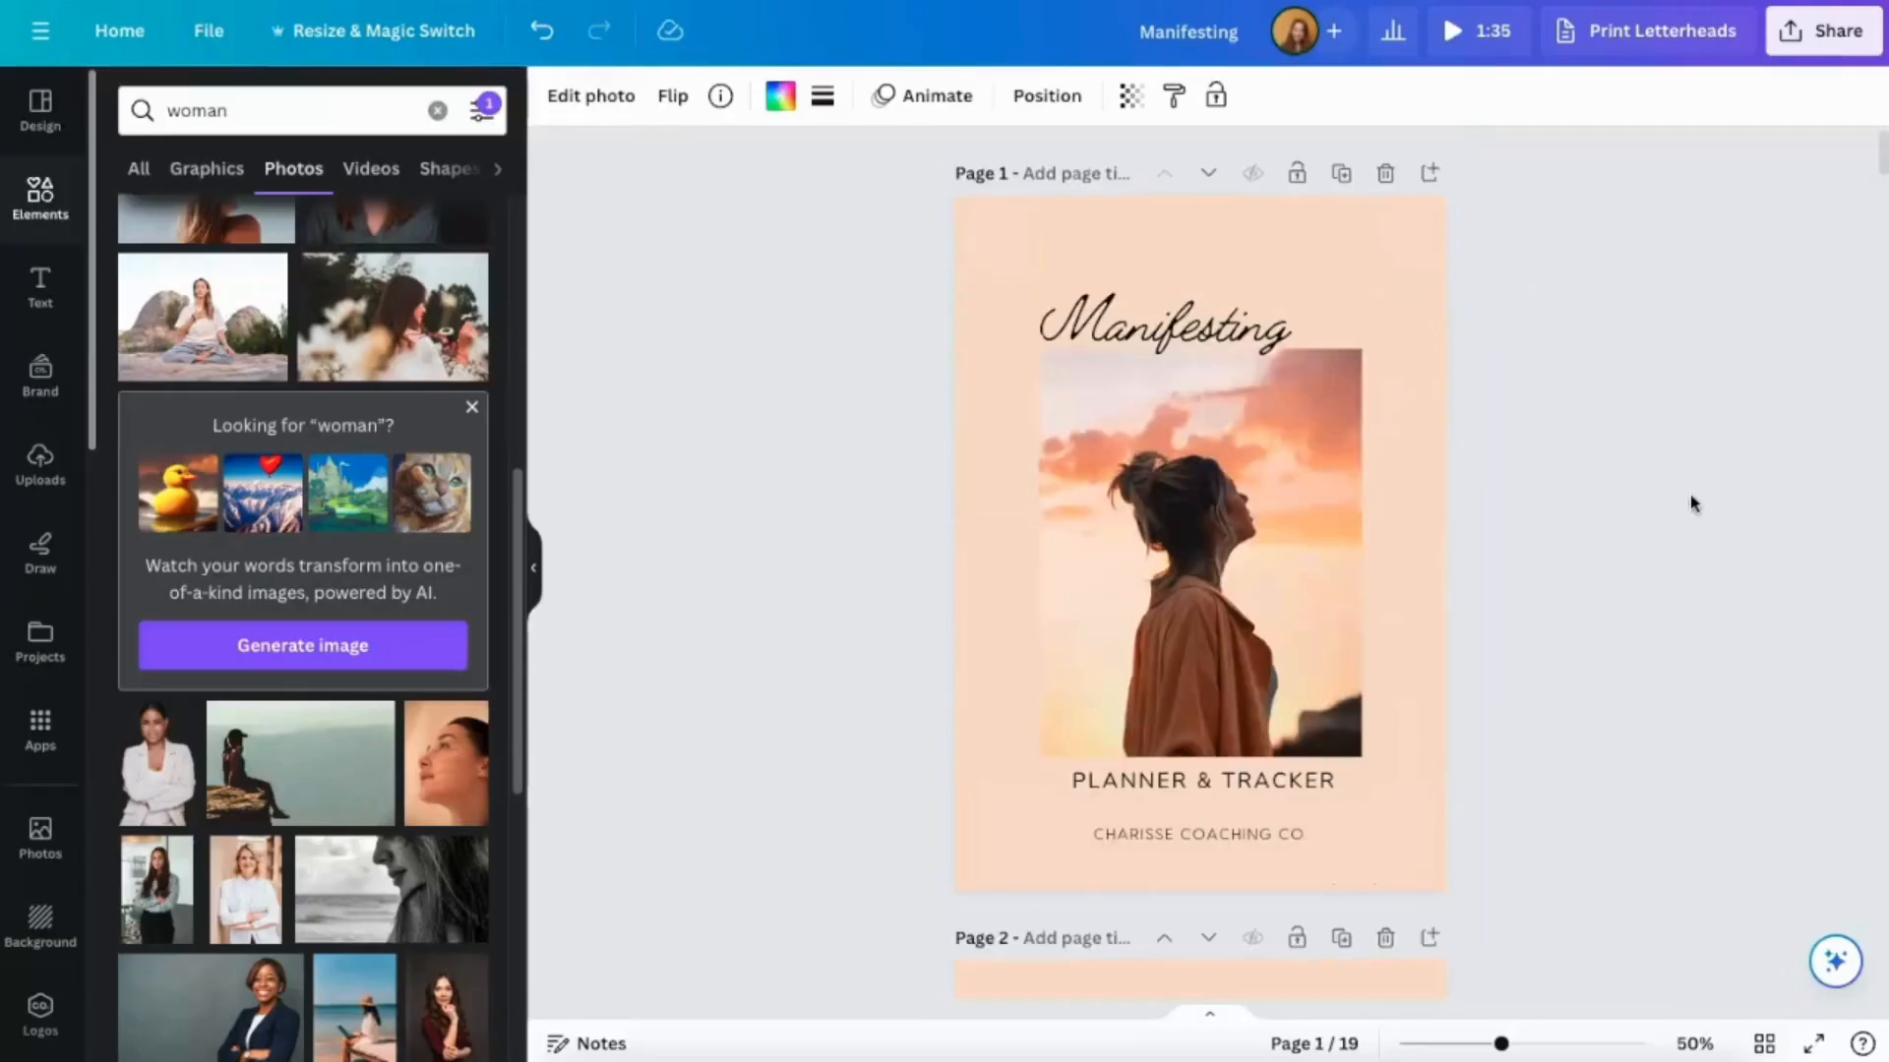
Open the planner's download settings from the page overview and choose PDF Standard as the file type.
scroll(1557, 396, down, 15)
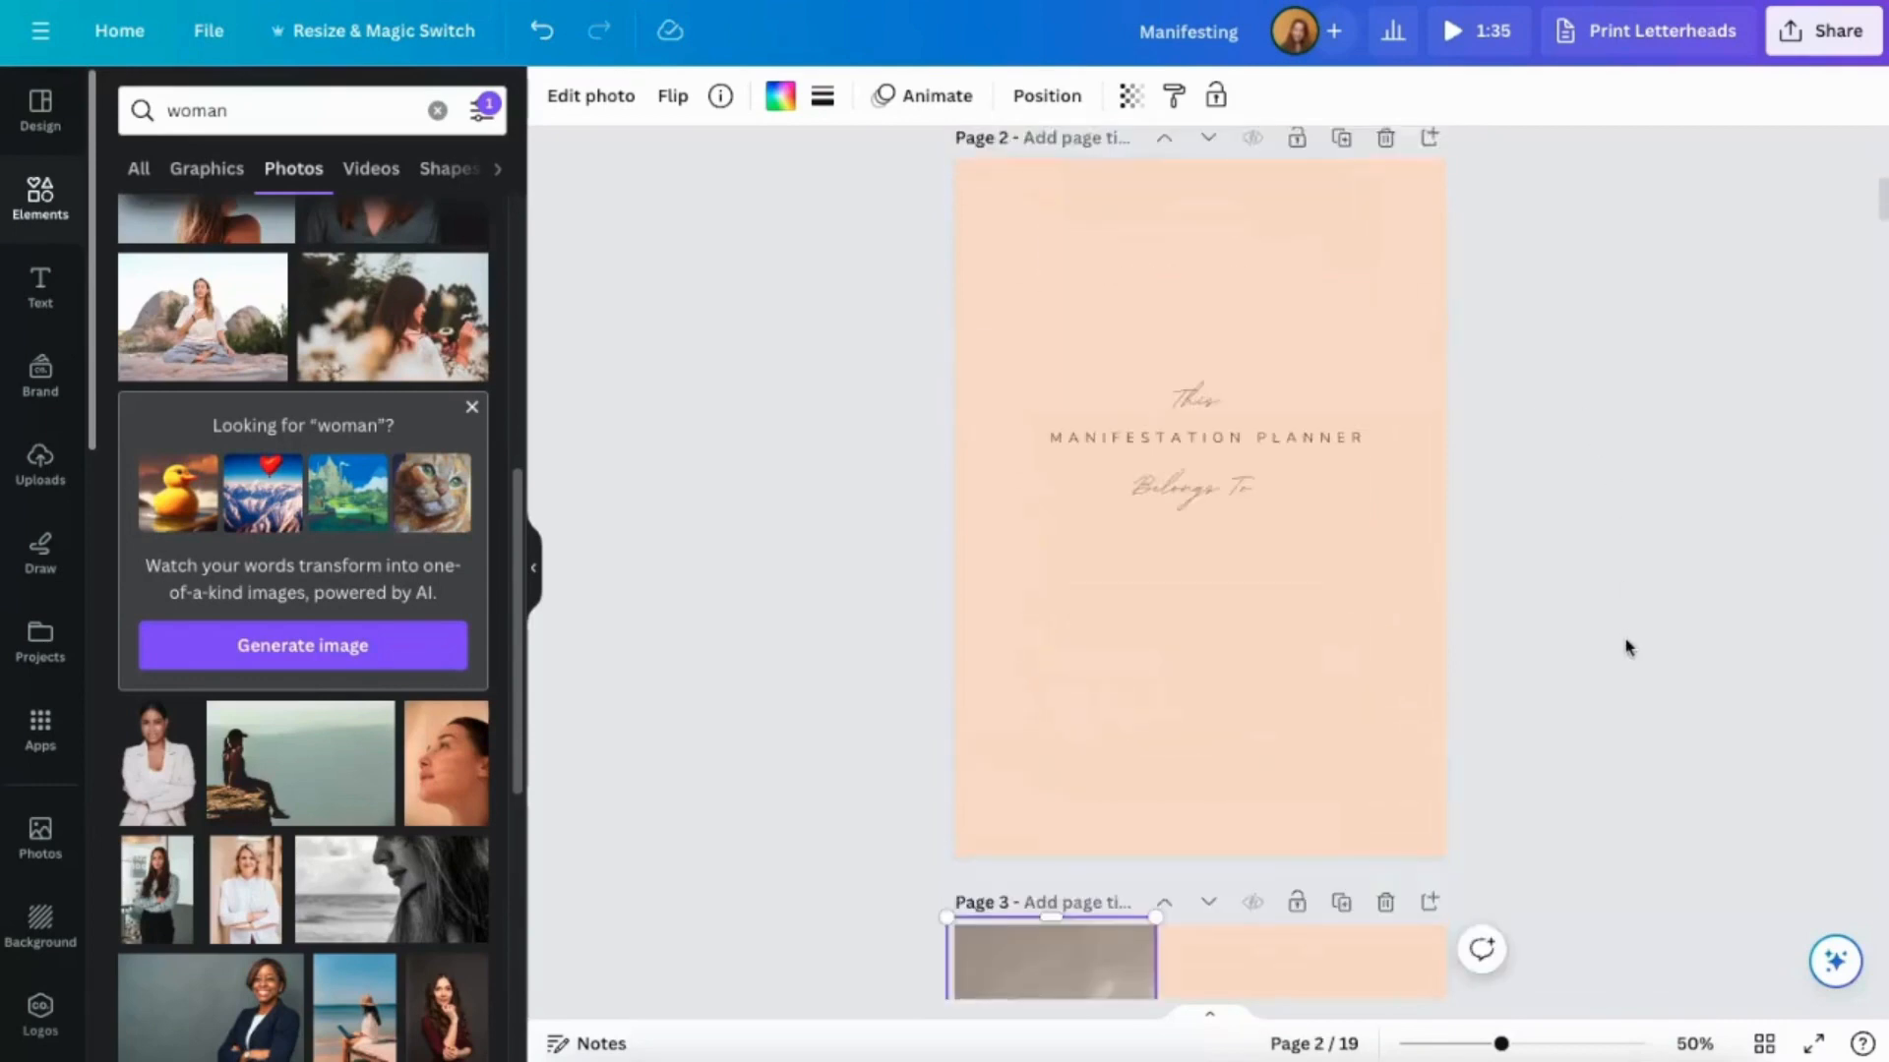
scroll(1628, 650, down, 10)
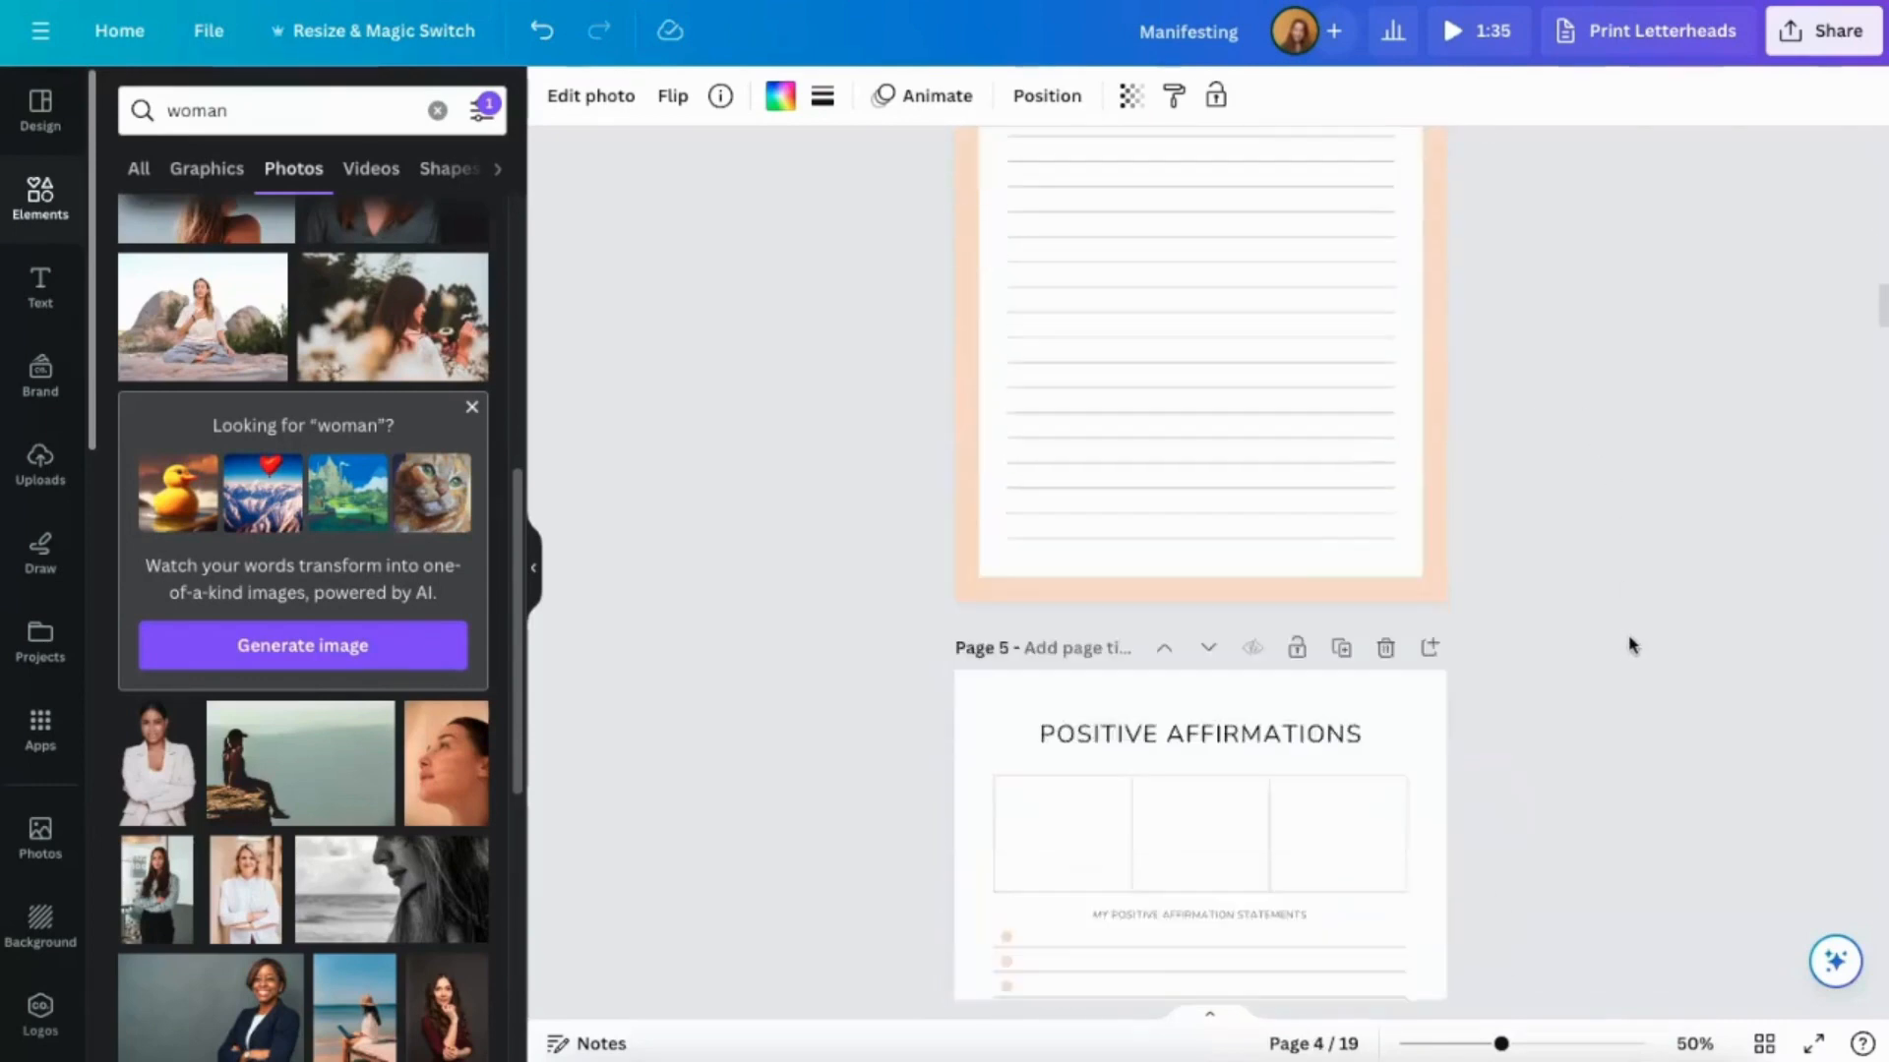
click(1764, 1043)
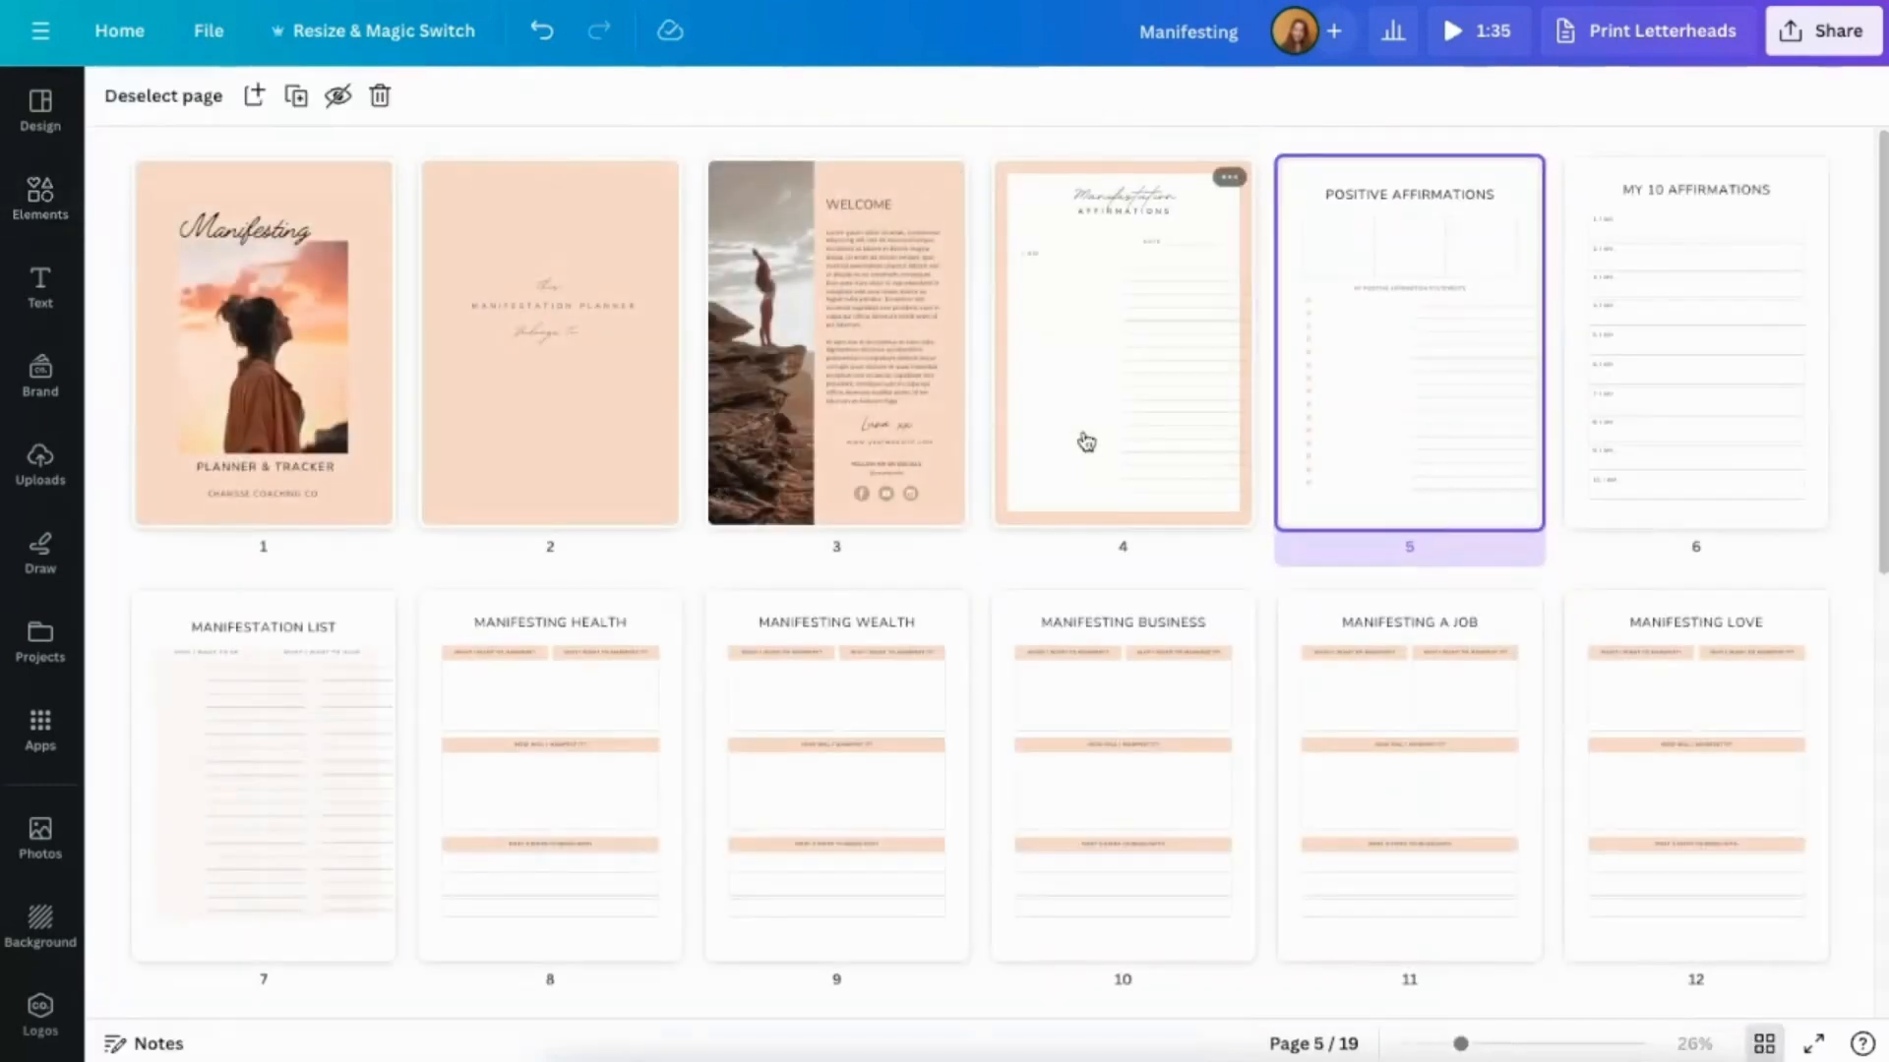
scroll(1328, 518, down, 8)
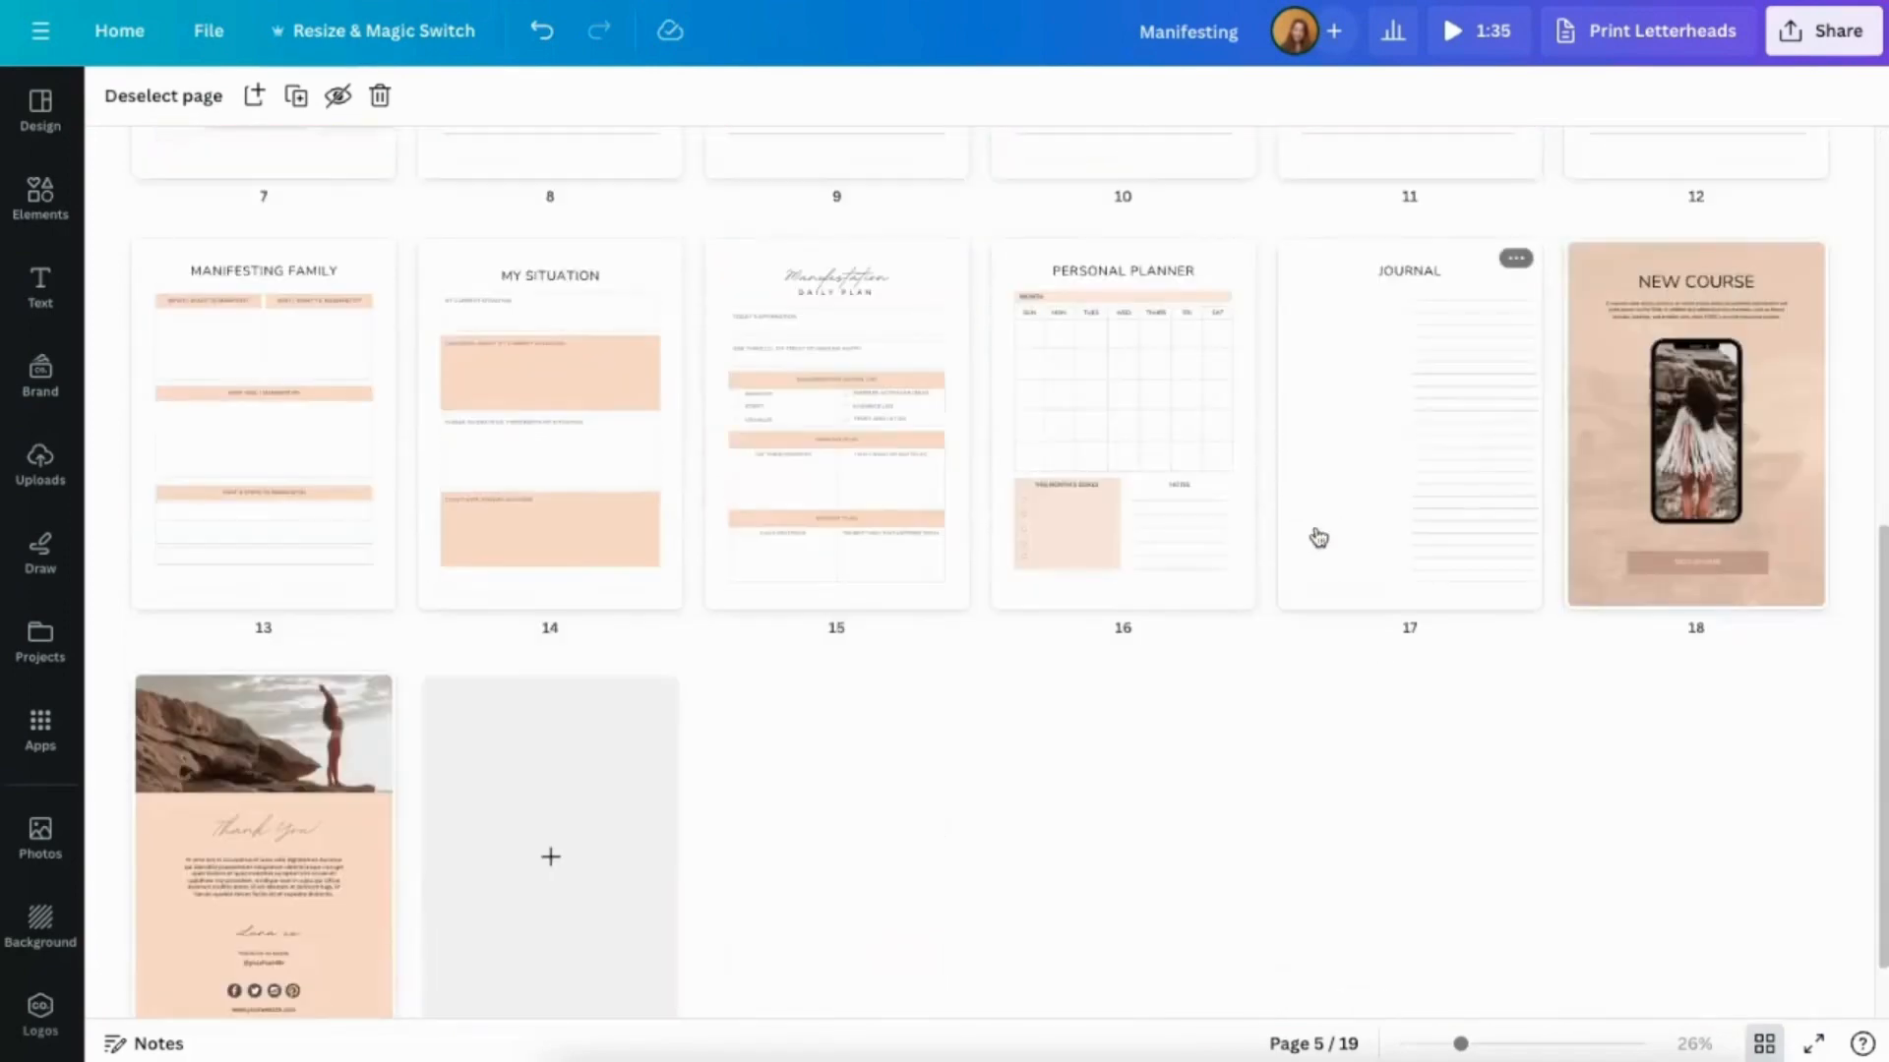
click(1794, 30)
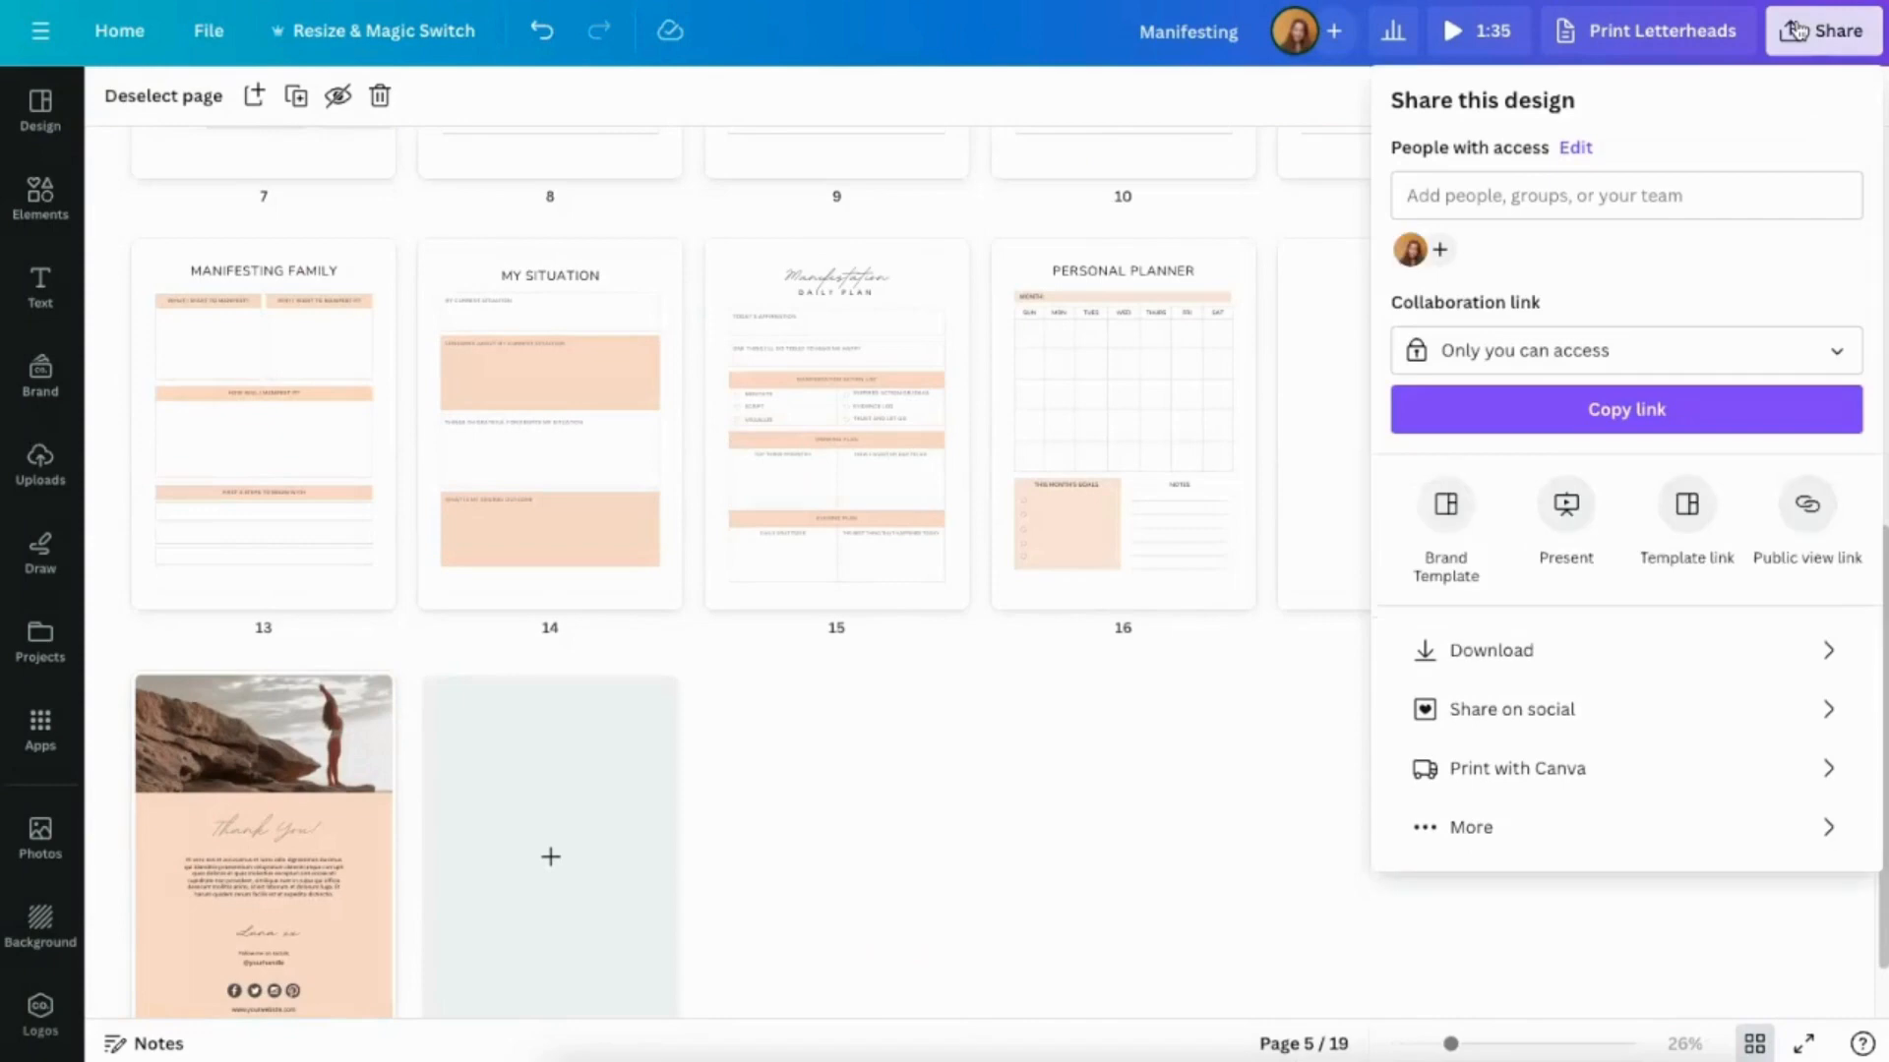
click(1464, 652)
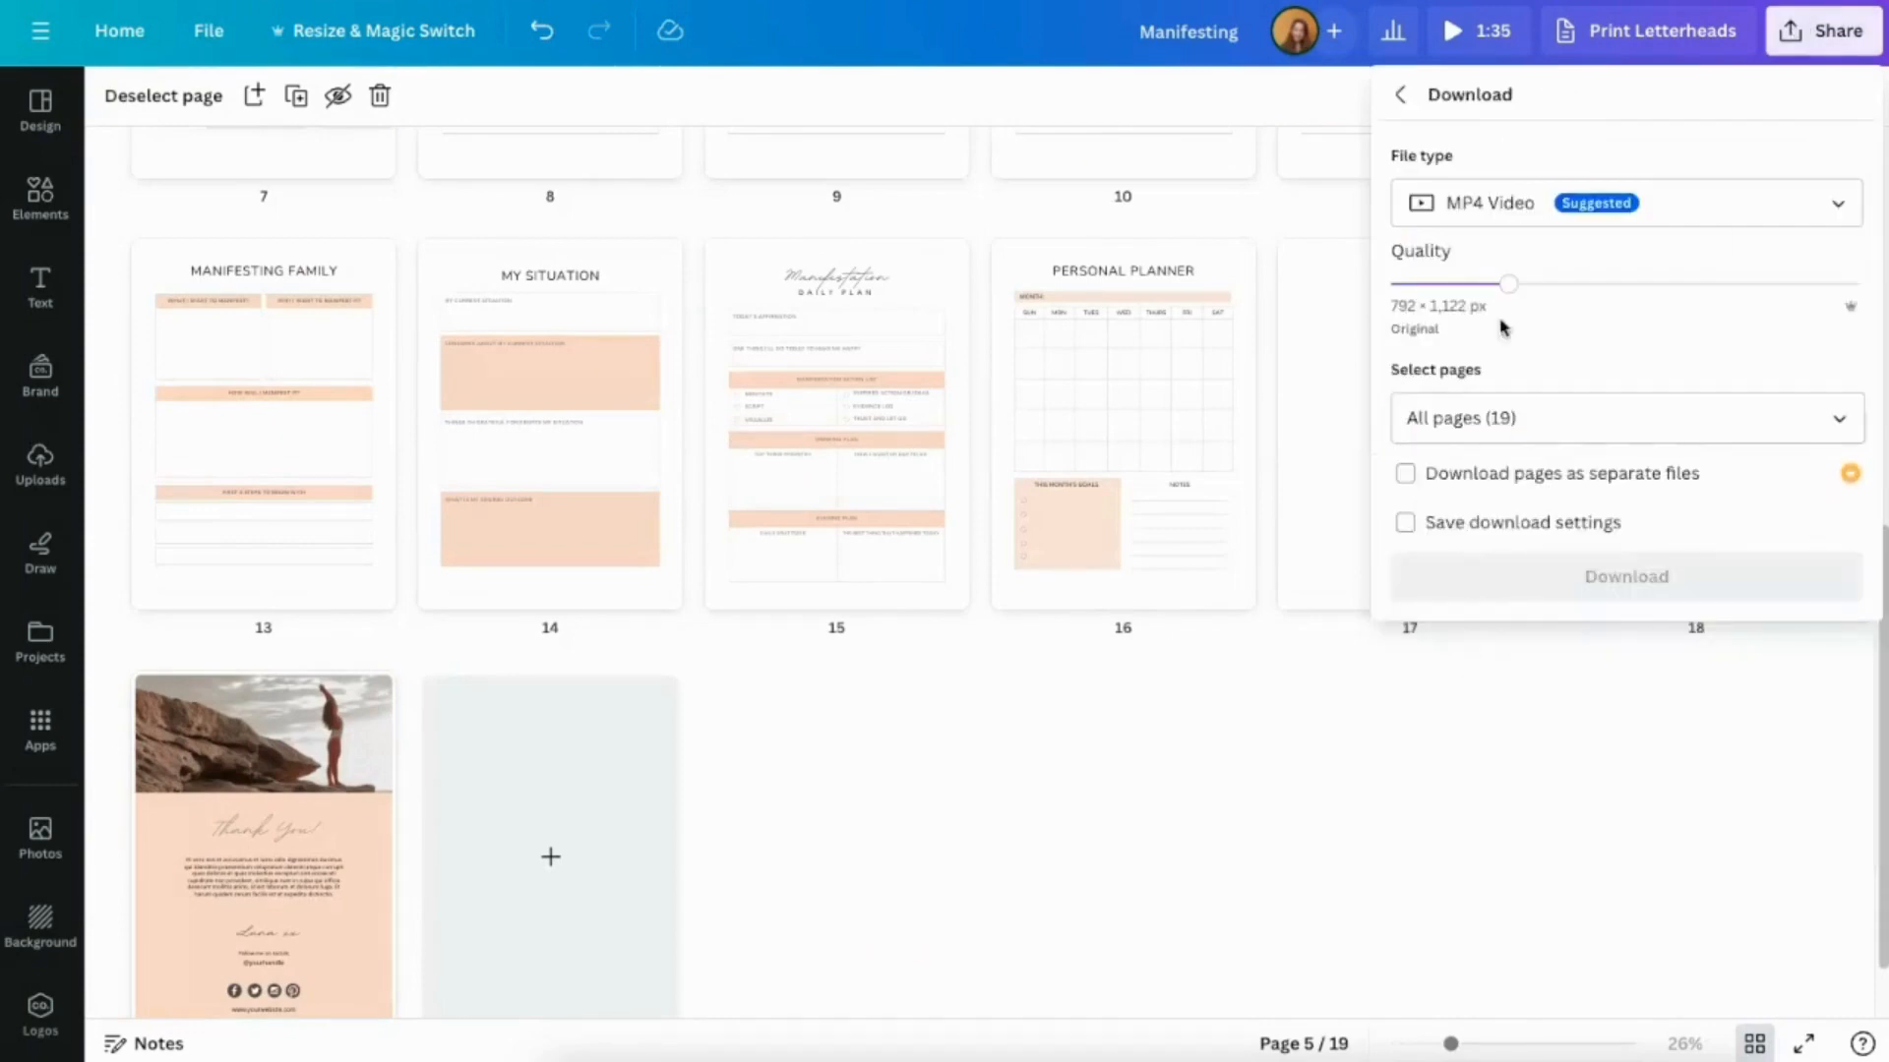
click(1470, 207)
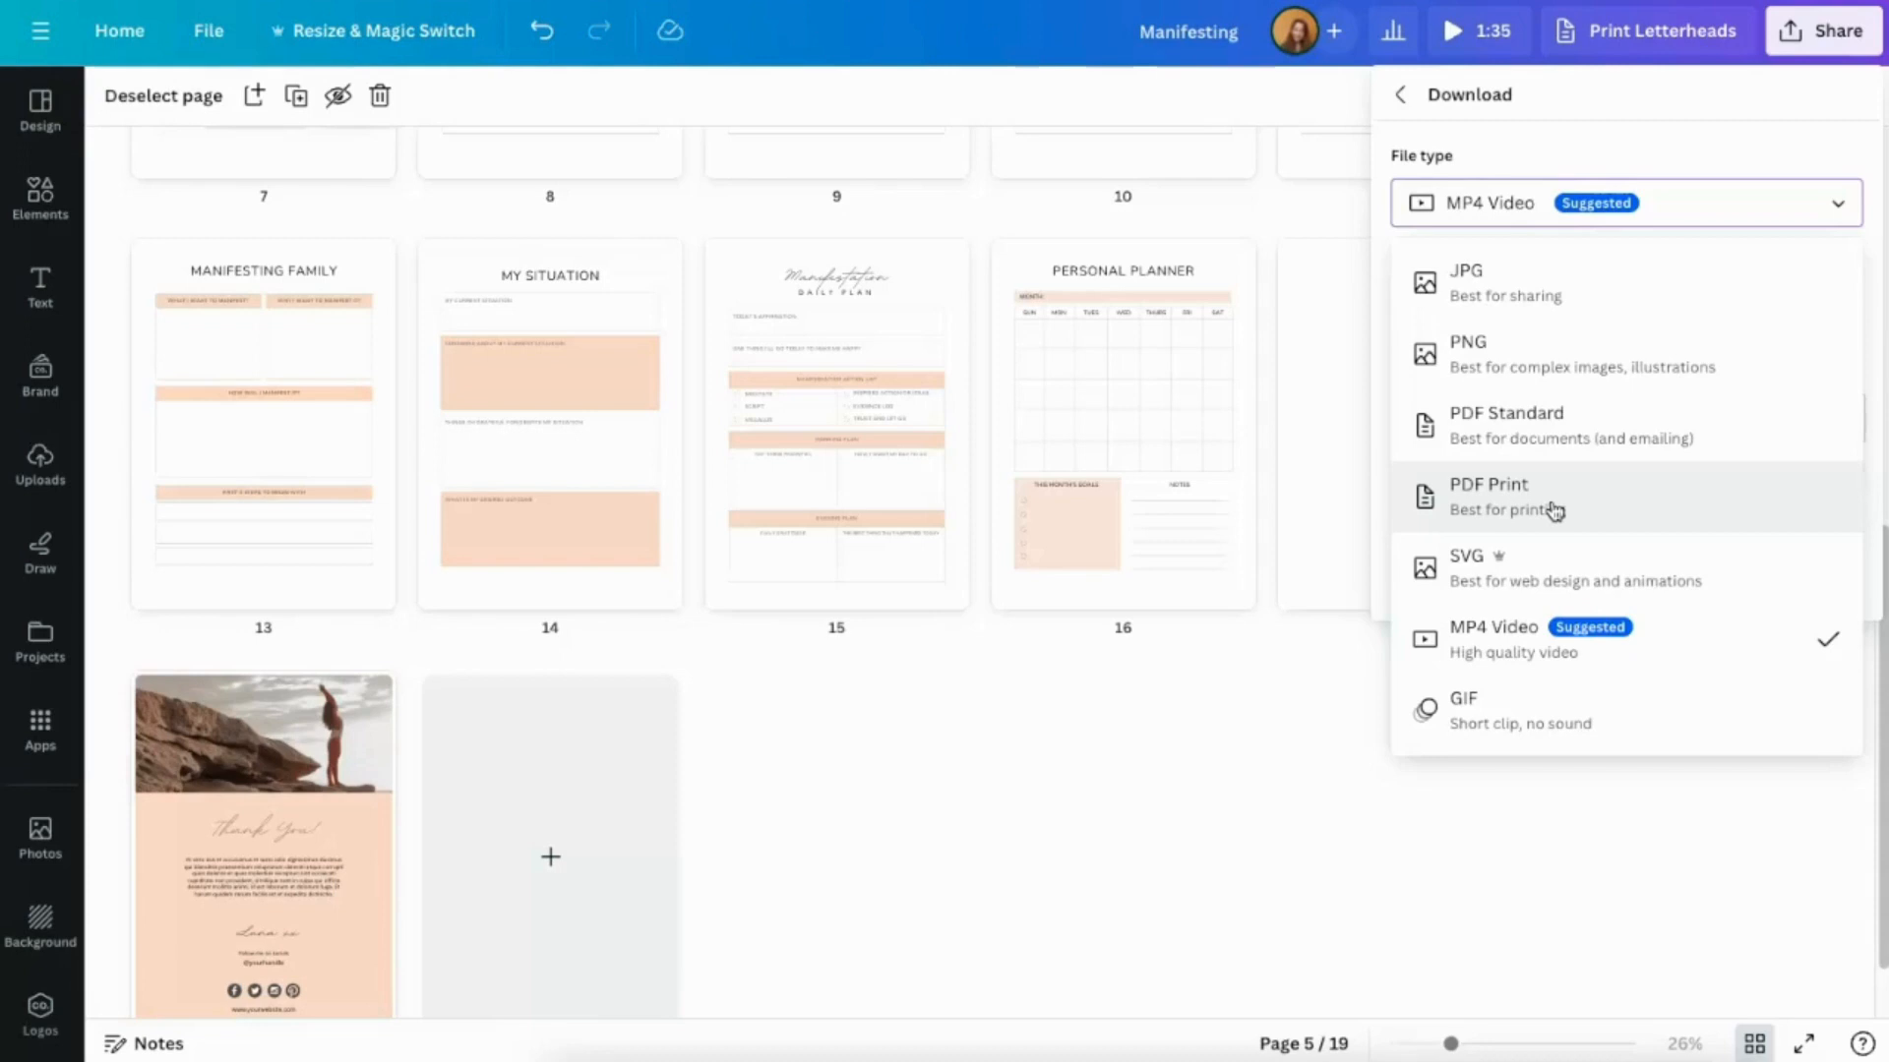
click(1484, 453)
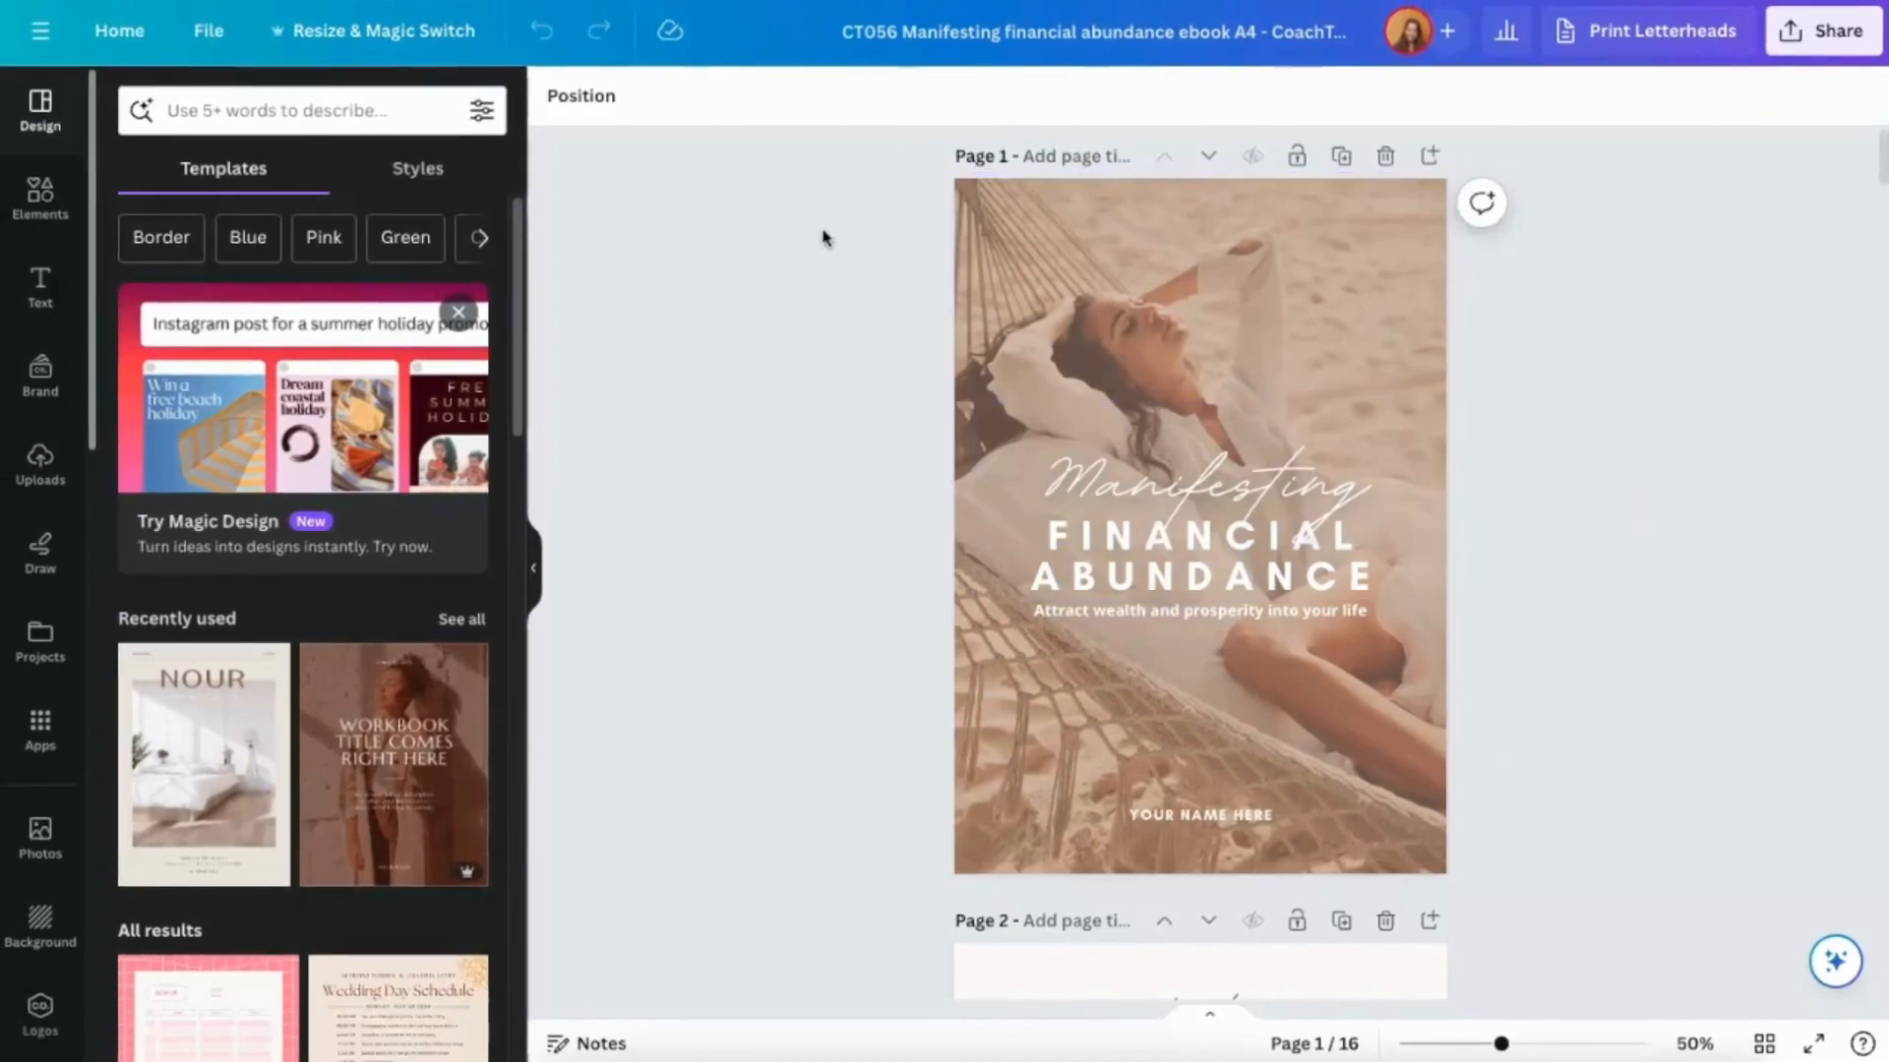
Show the CT056 Manifesting financial abundance ebook as a page grid and look through its pages.
click(1764, 1044)
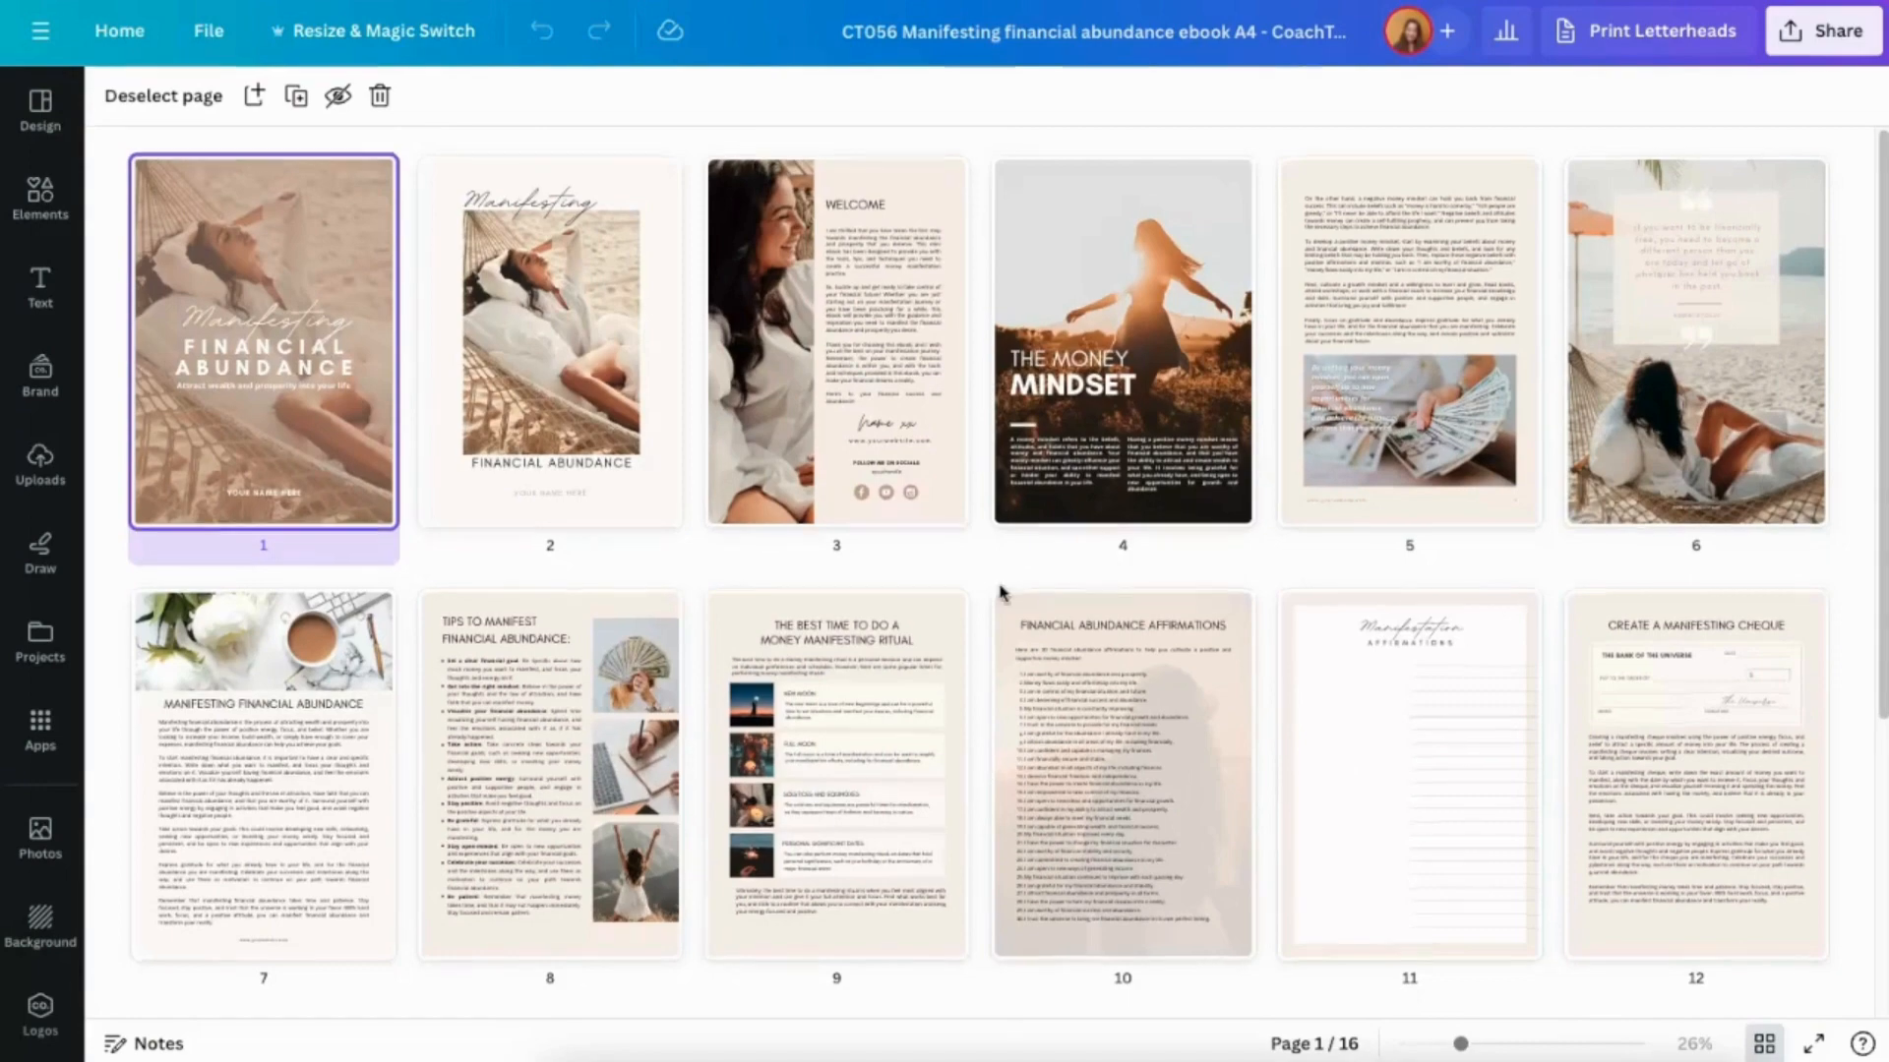
scroll(1257, 687, down, 5)
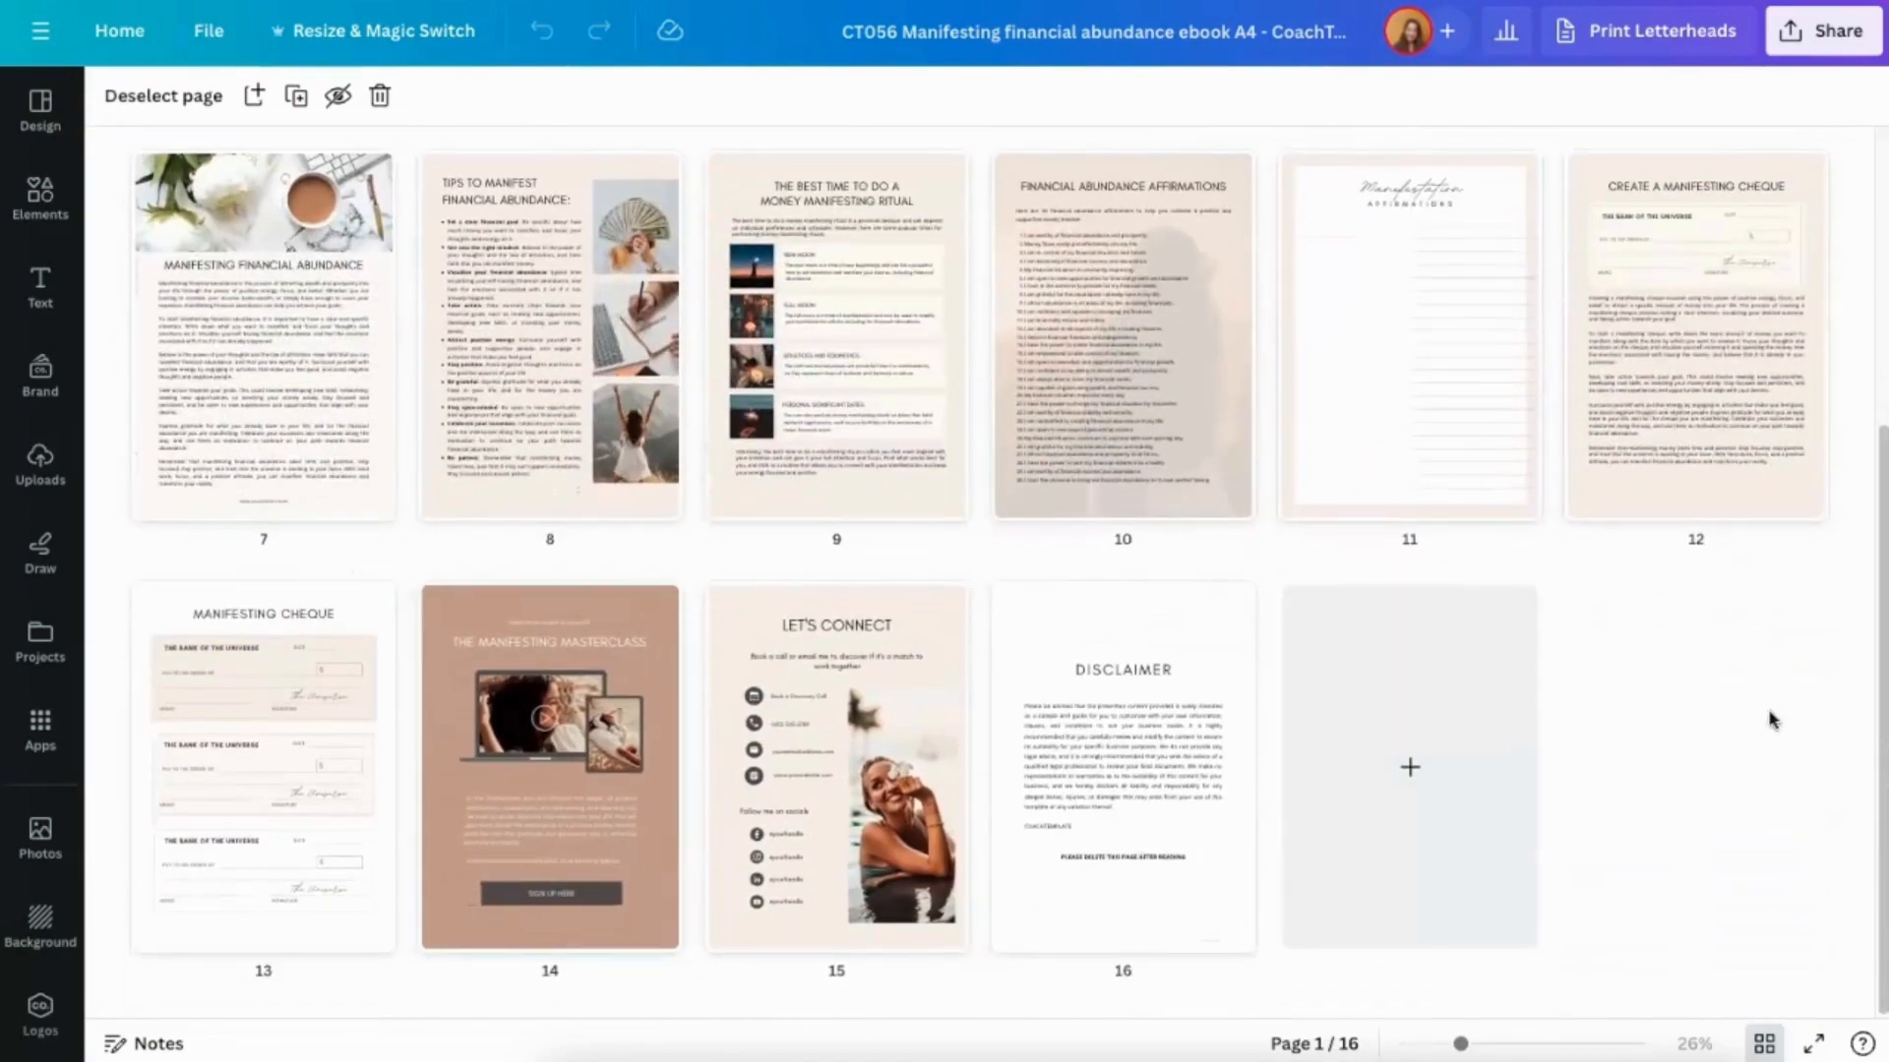
scroll(1554, 761, up, 5)
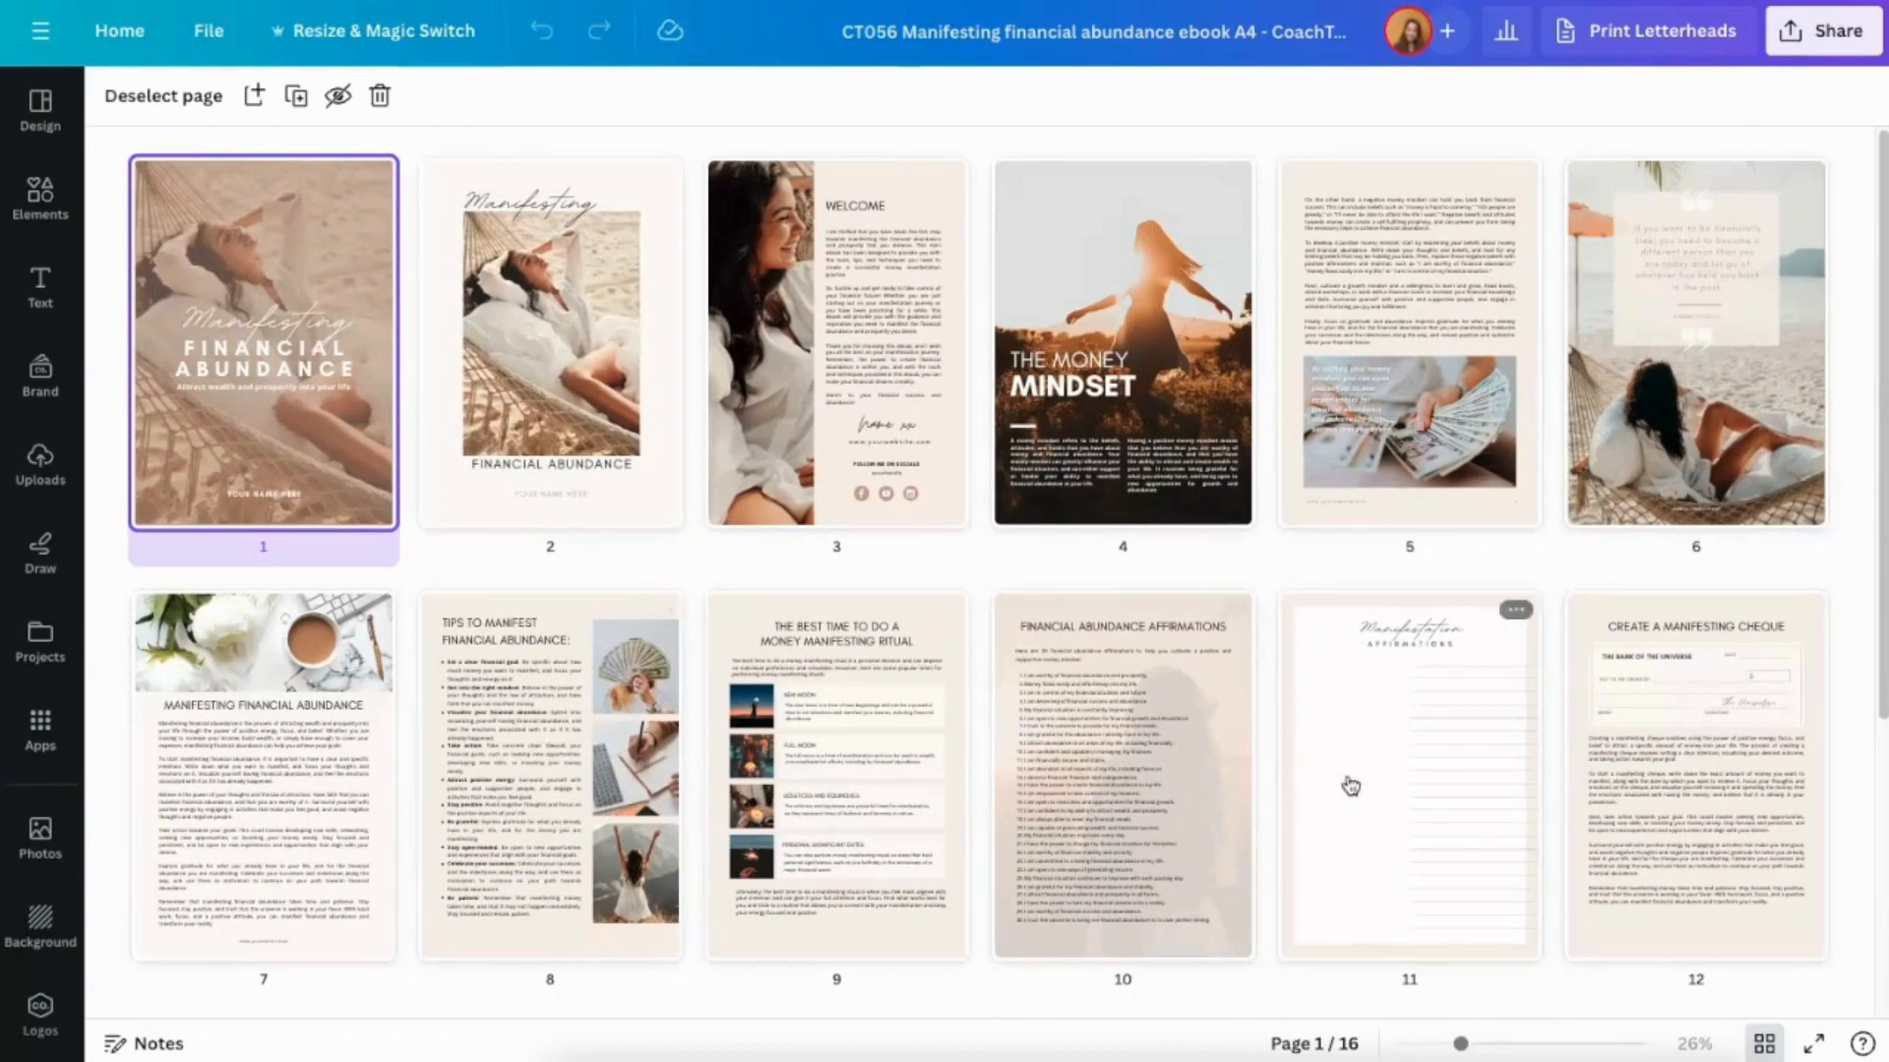
scroll(1426, 728, down, 1)
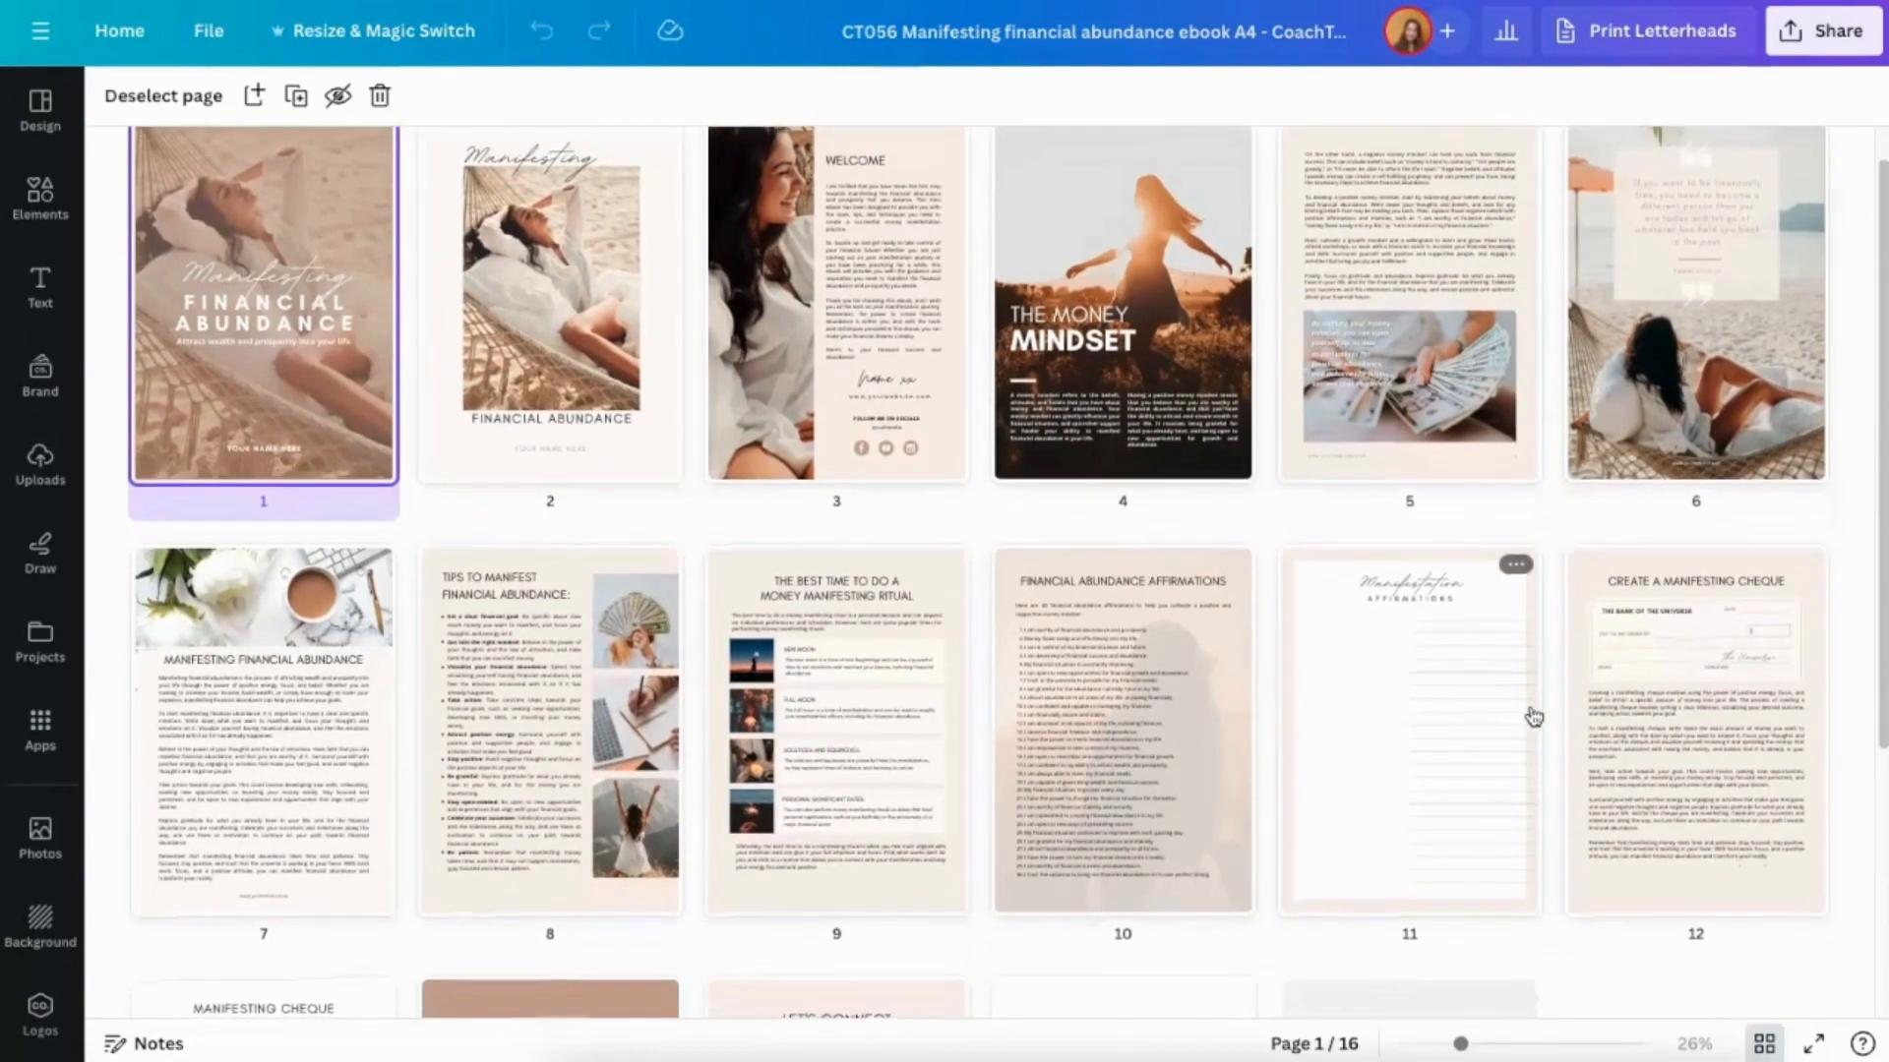
scroll(1532, 716, down, 1)
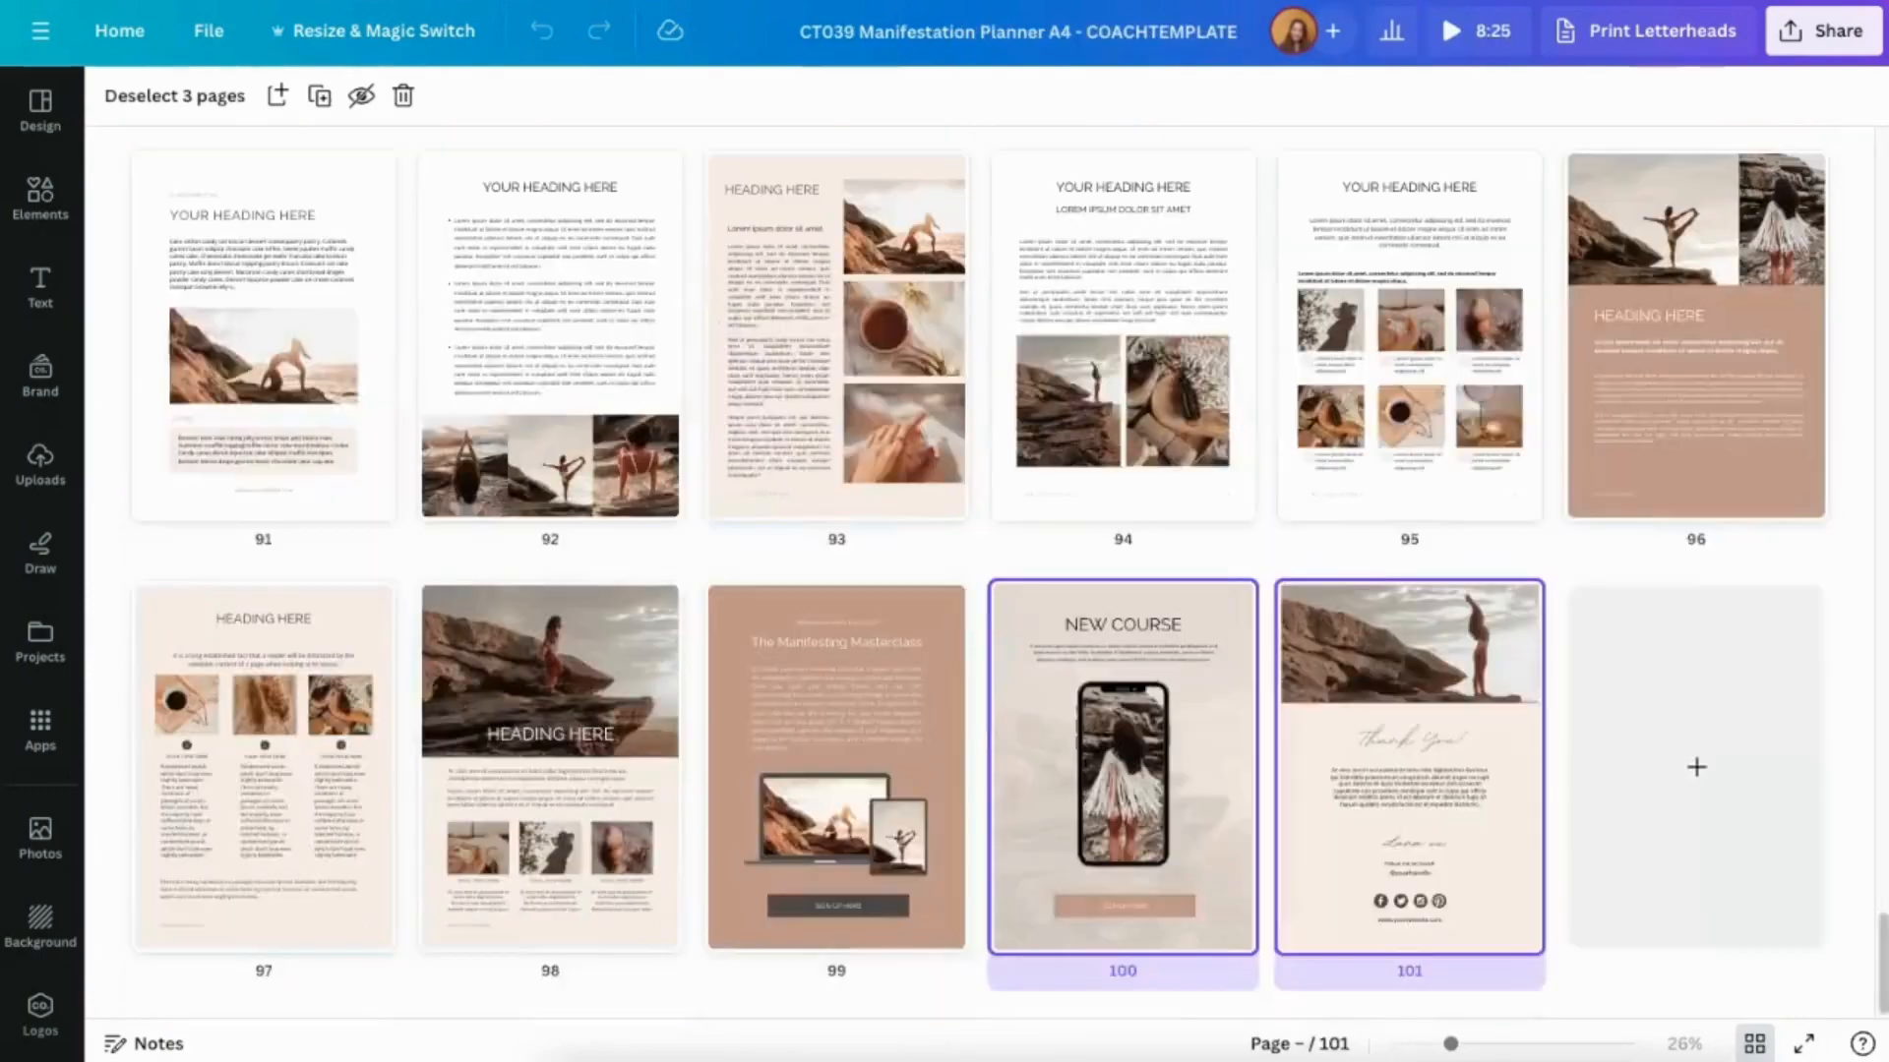
Switch to the CT039 Manifestation Planner template and look through its covers and worksheet pages.
scroll(1038, 449, up, 20)
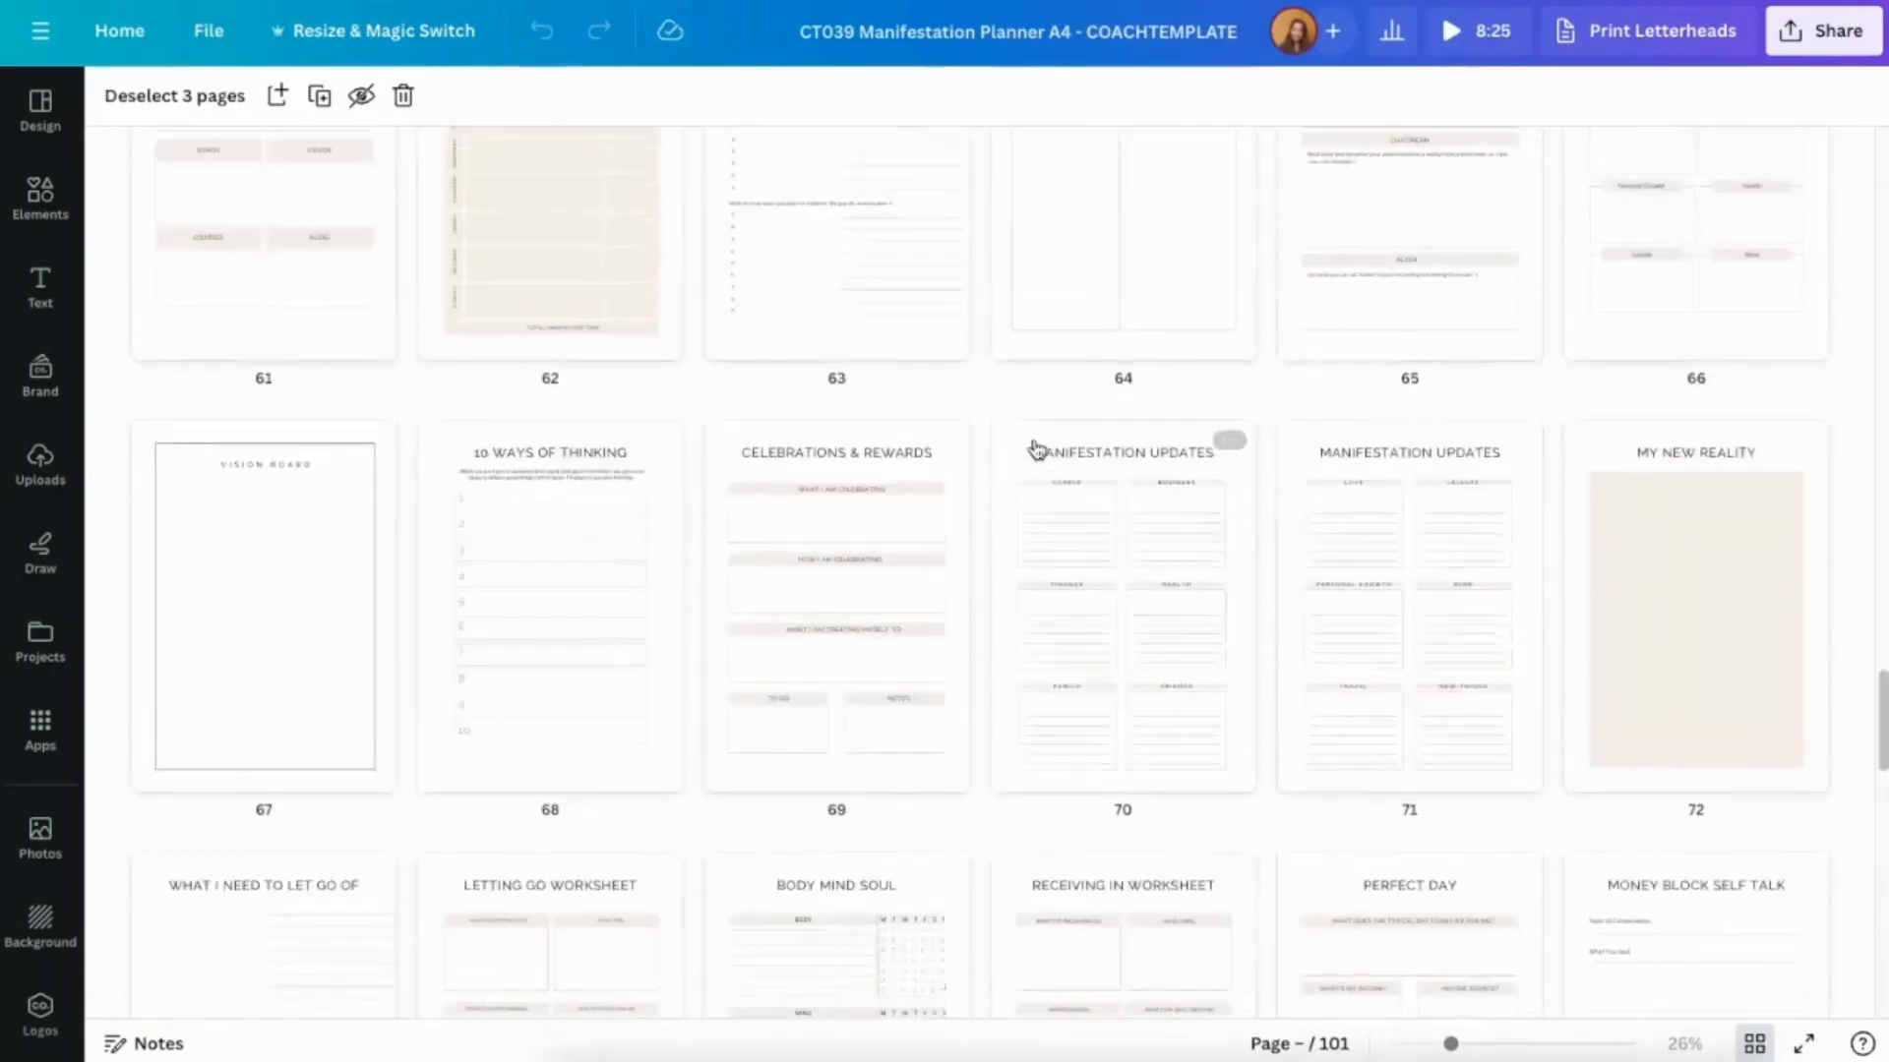
scroll(1037, 450, up, 15)
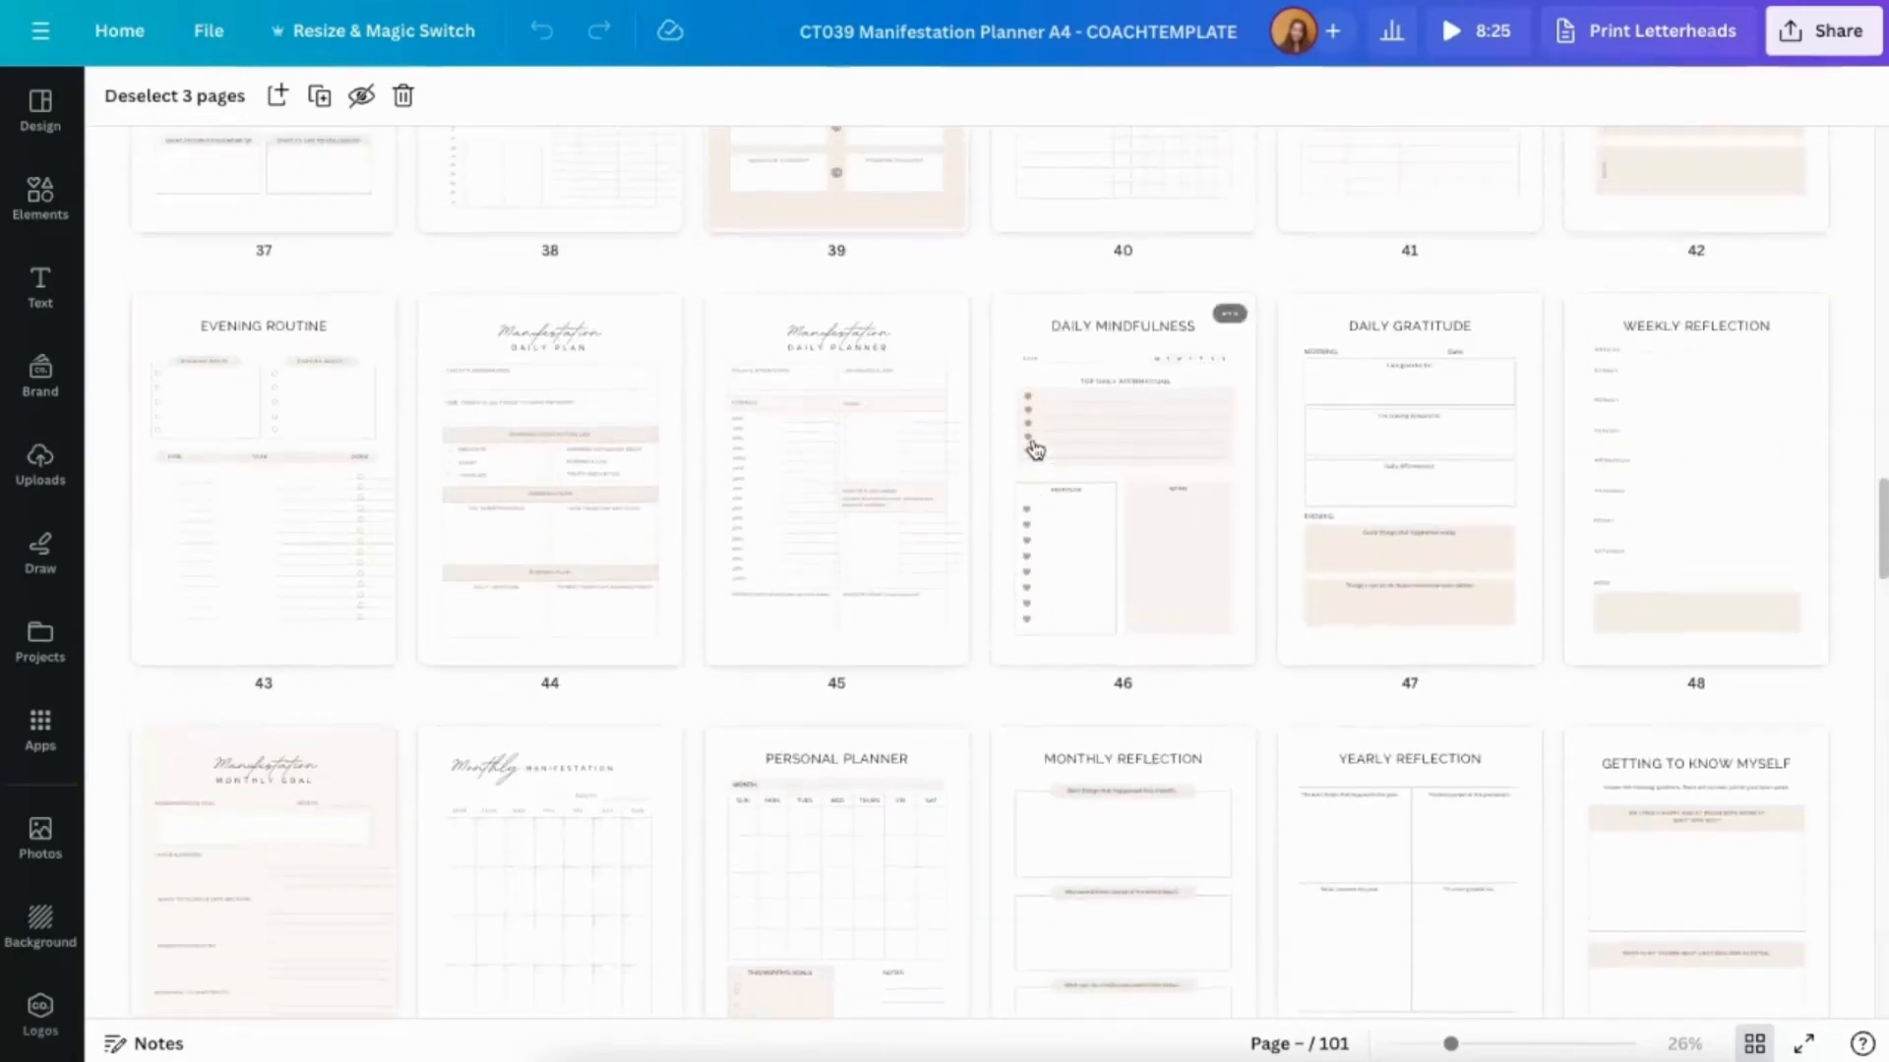
scroll(1038, 450, up, 12)
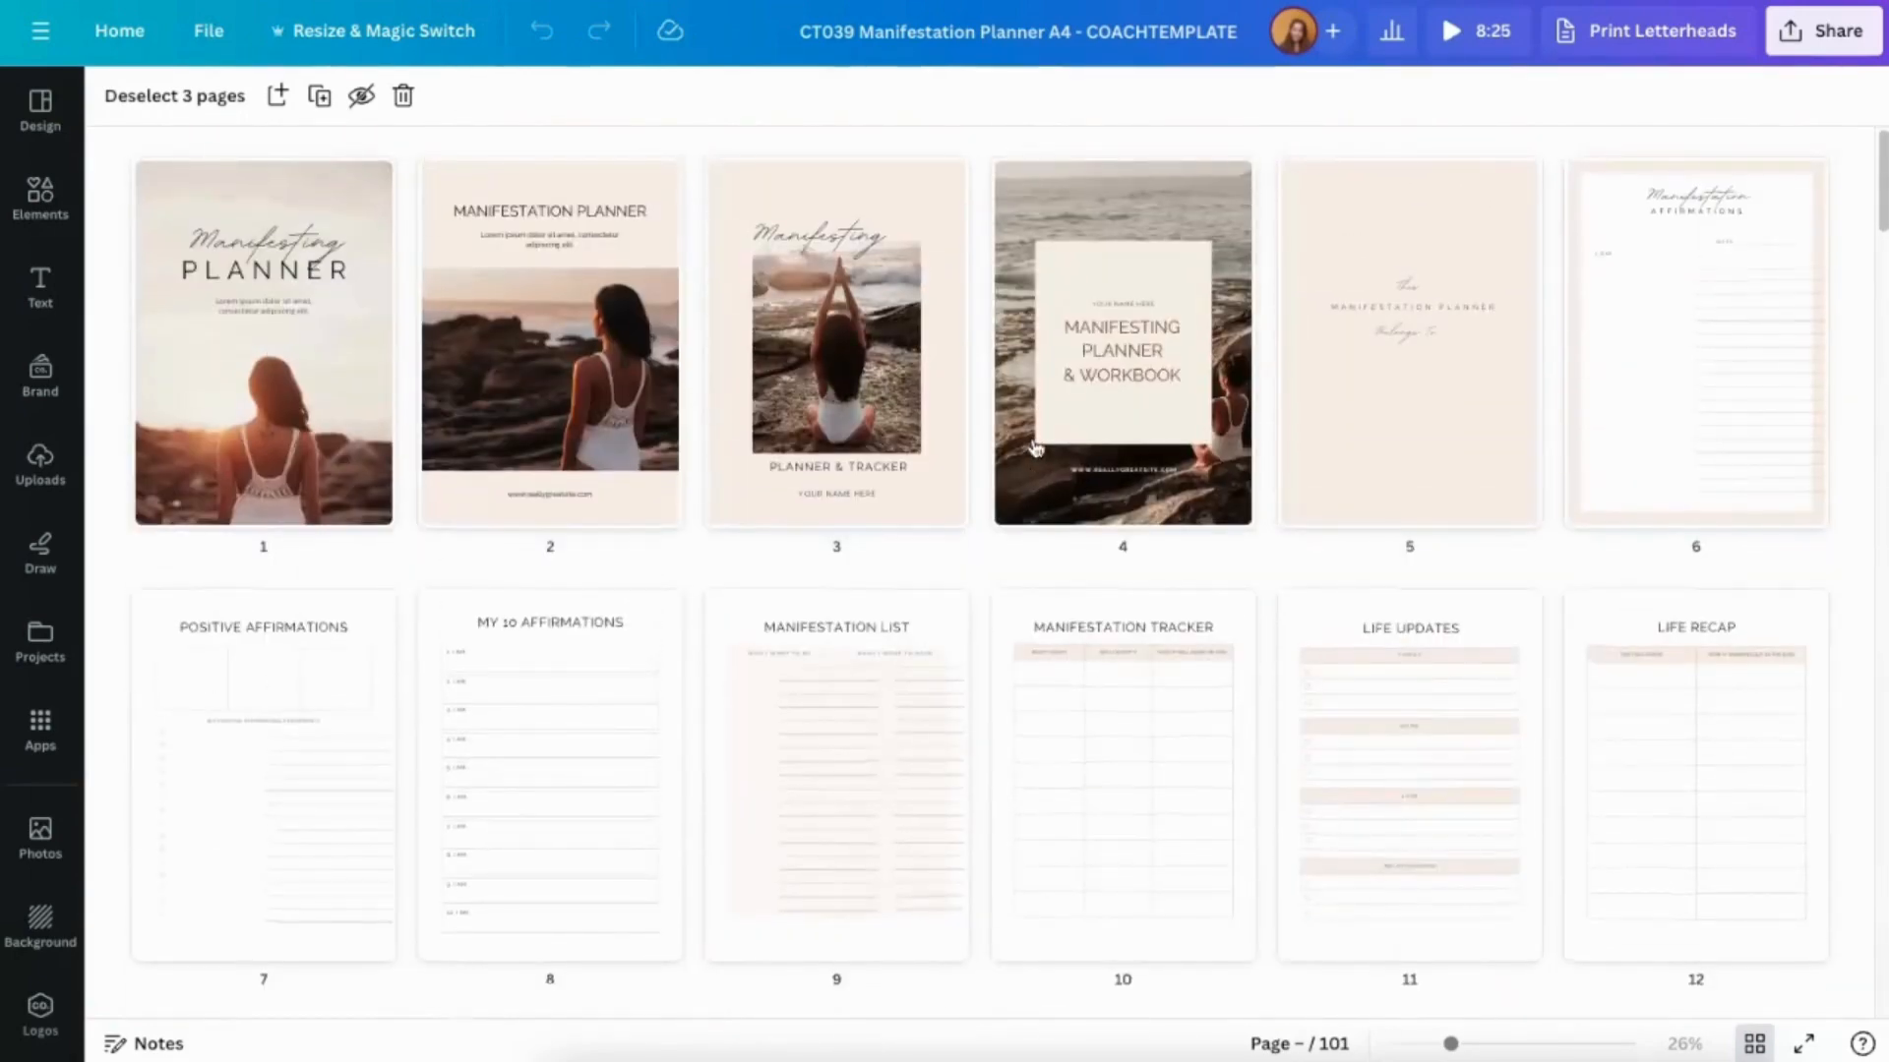
scroll(1035, 449, down, 6)
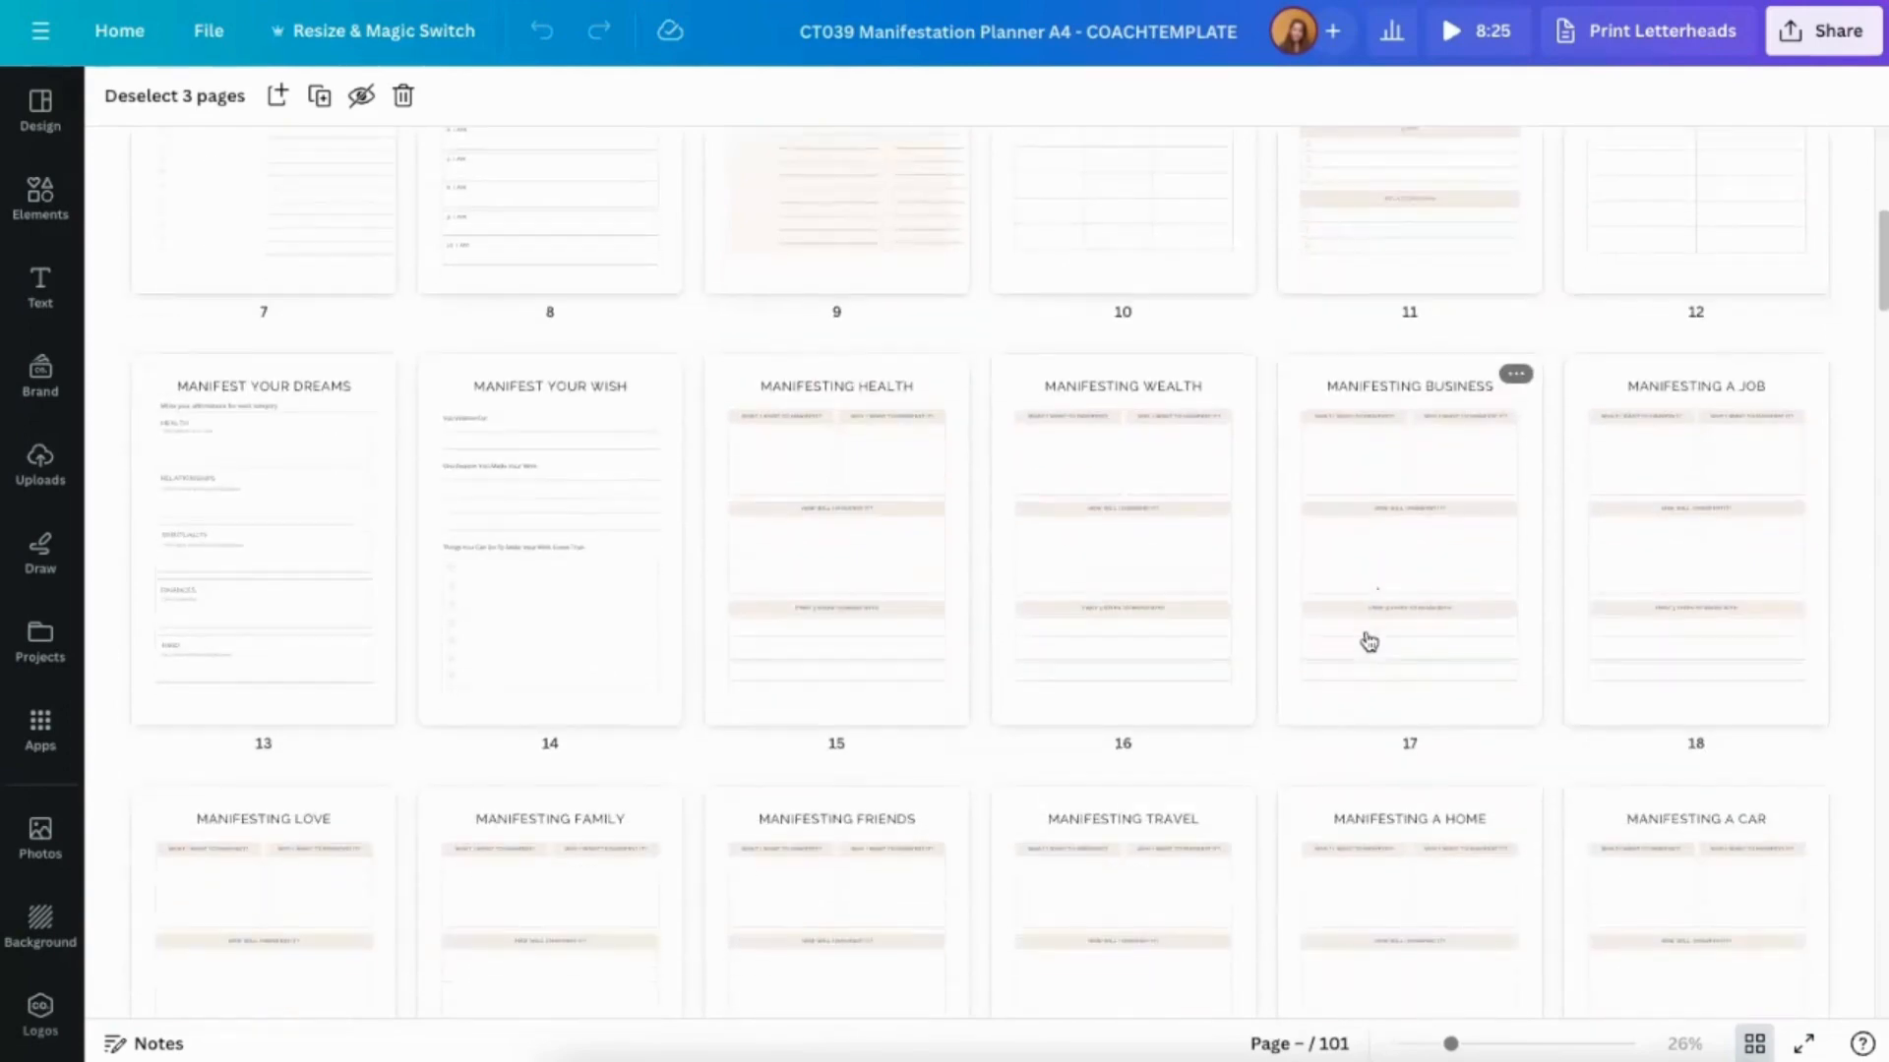
scroll(704, 527, down, 1)
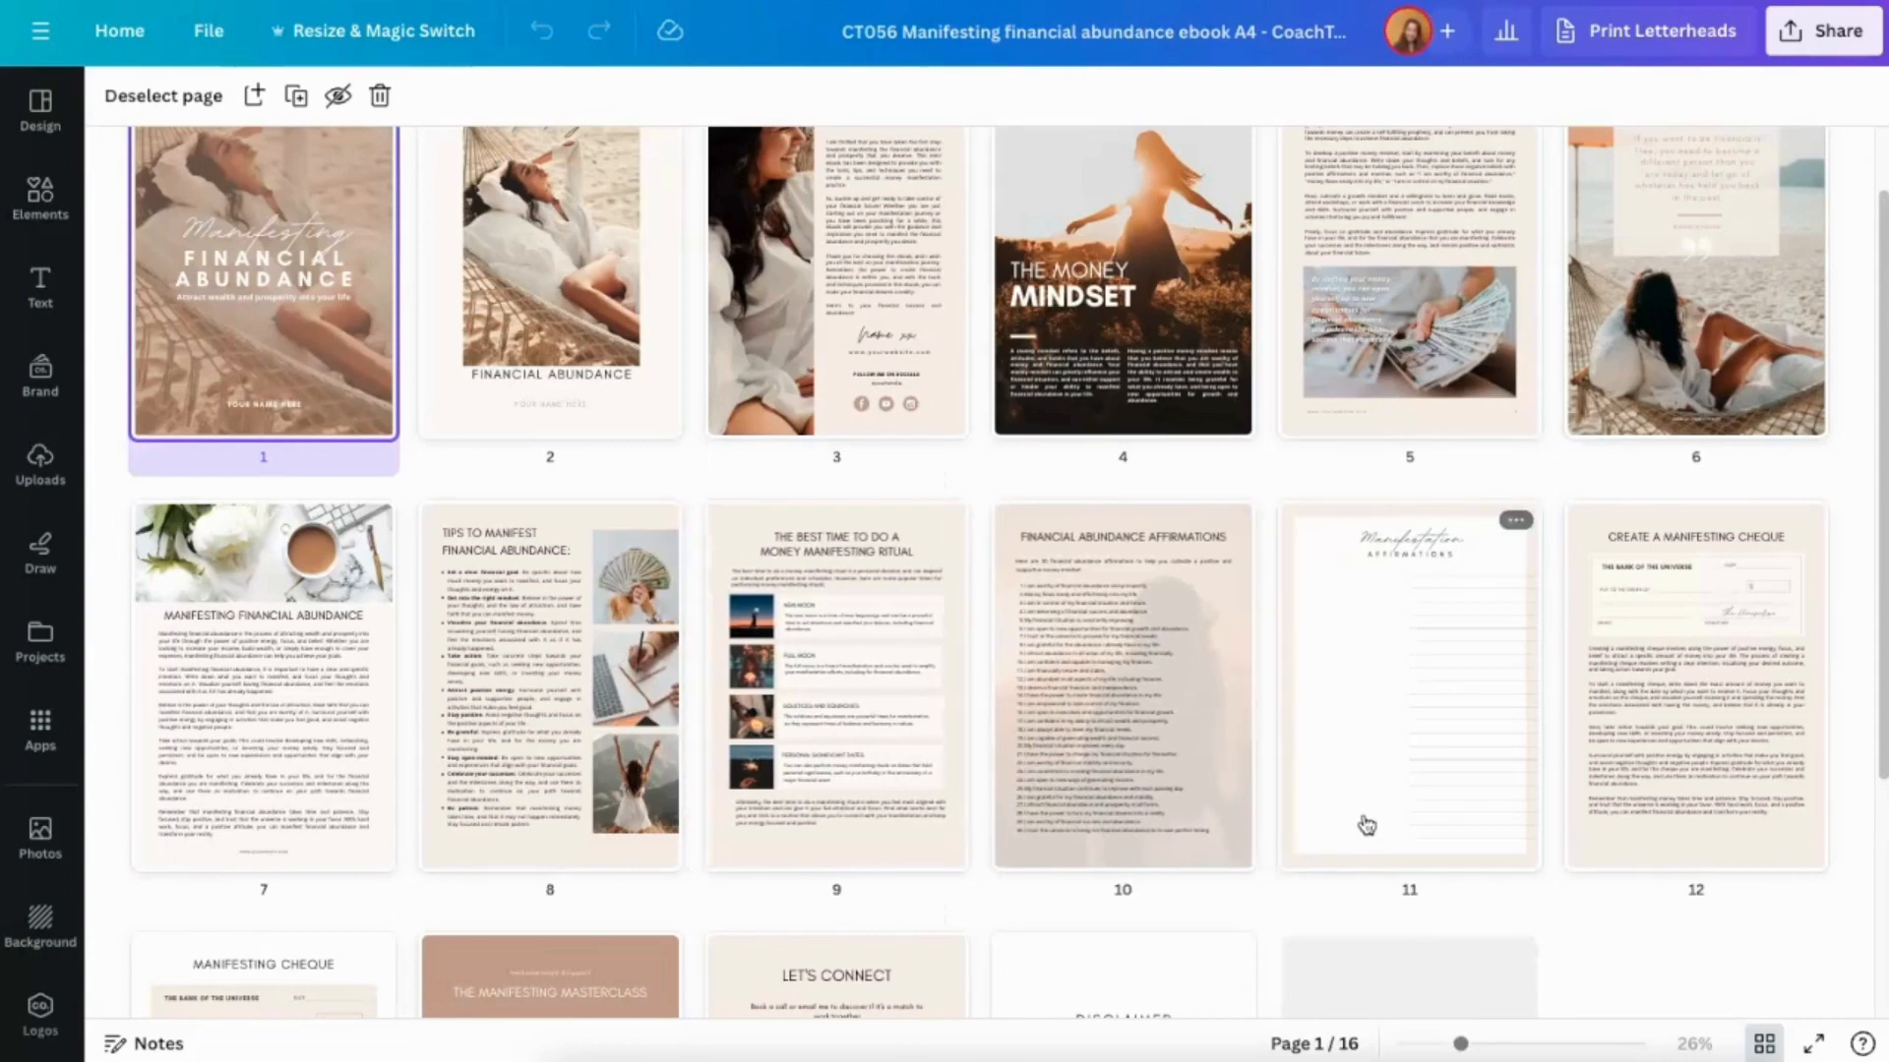
Compare the ebook's affirmations and manifesting cheque pages with the worksheets and daily planner pages in the Manifestation Planner template.
scroll(1434, 686, down, 1)
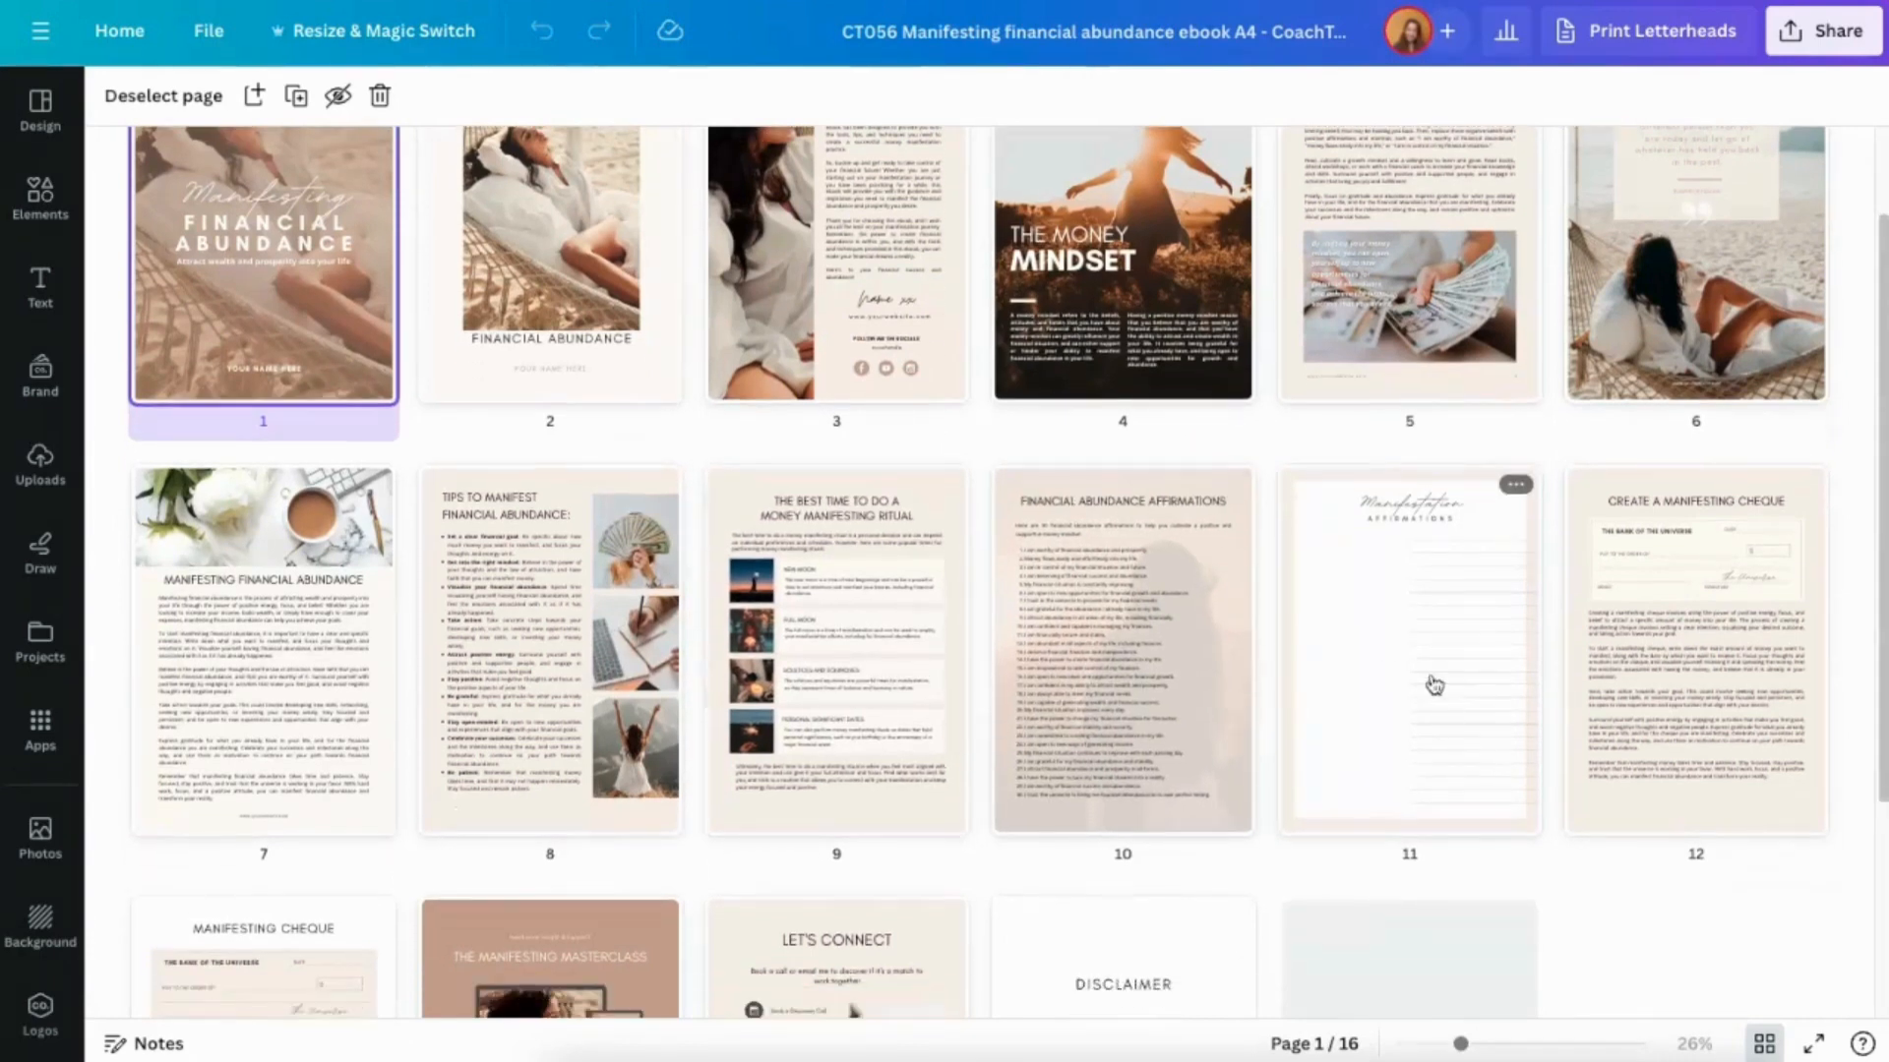
scroll(1116, 612, up, 3)
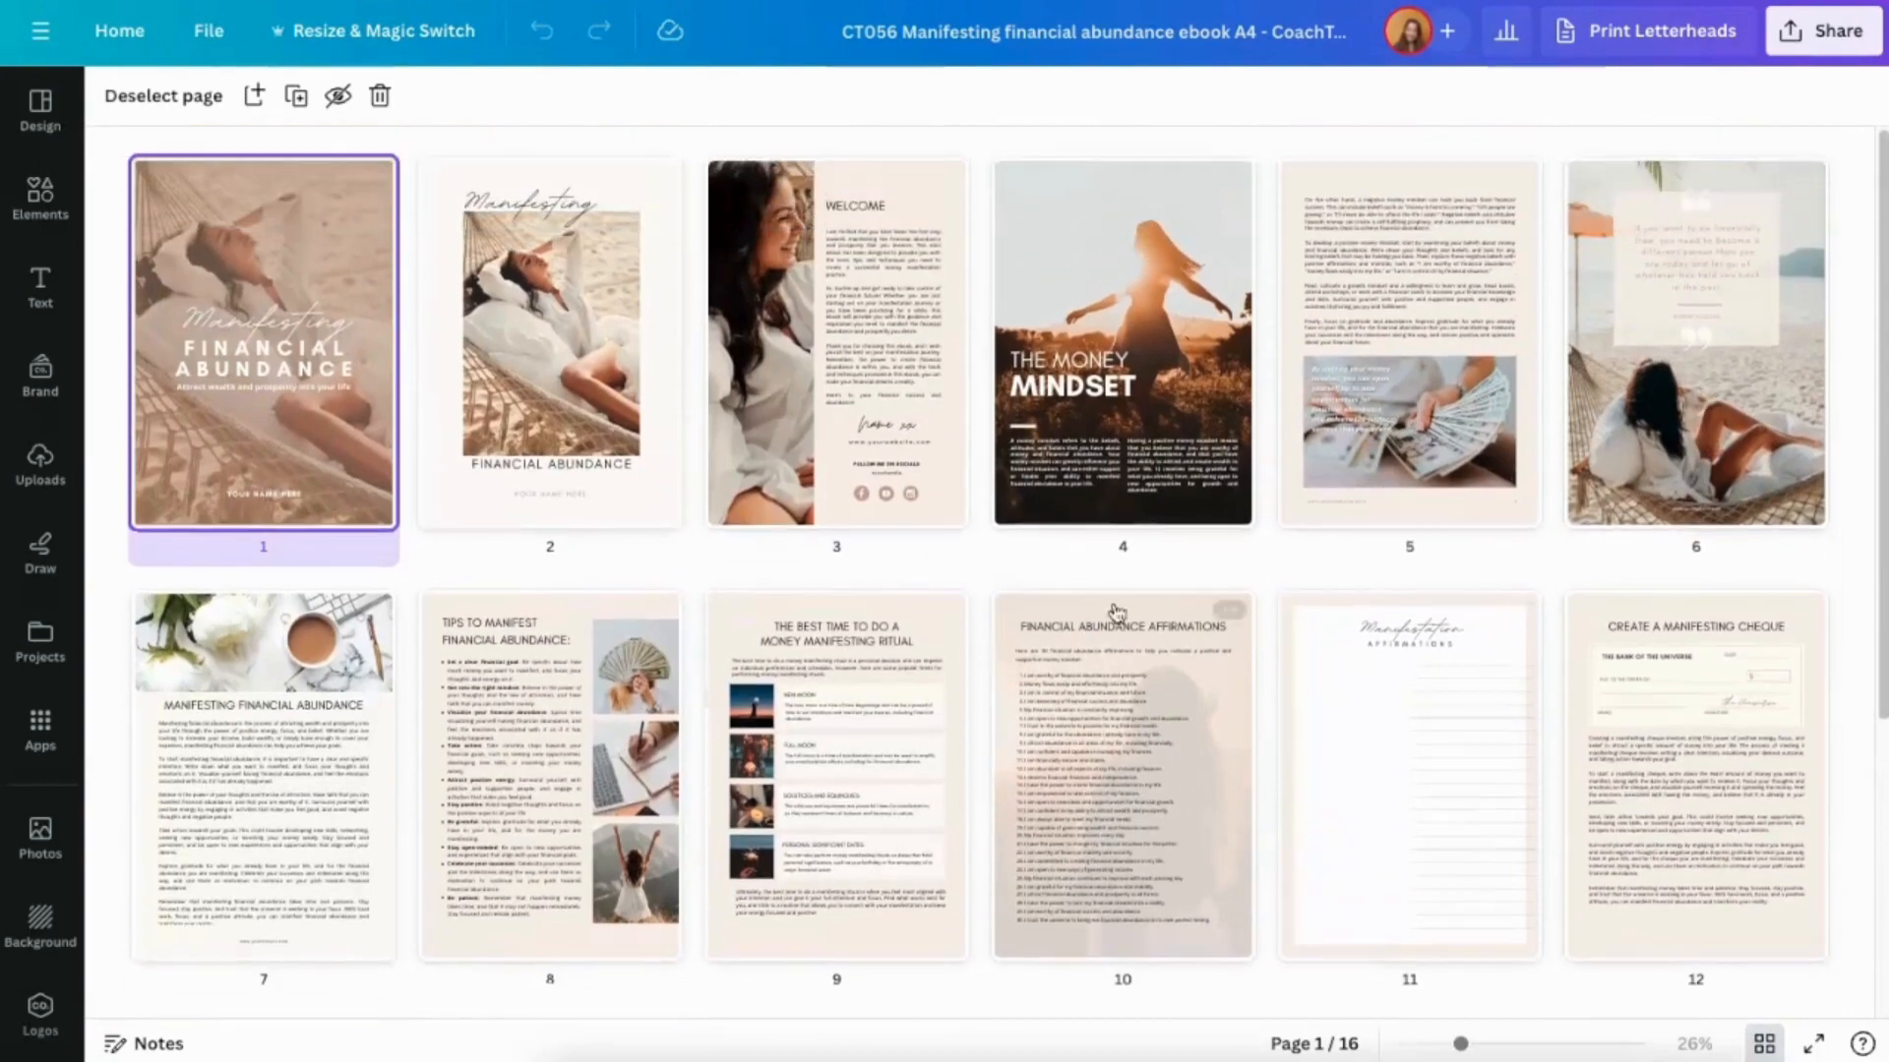
scroll(1117, 612, down, 10)
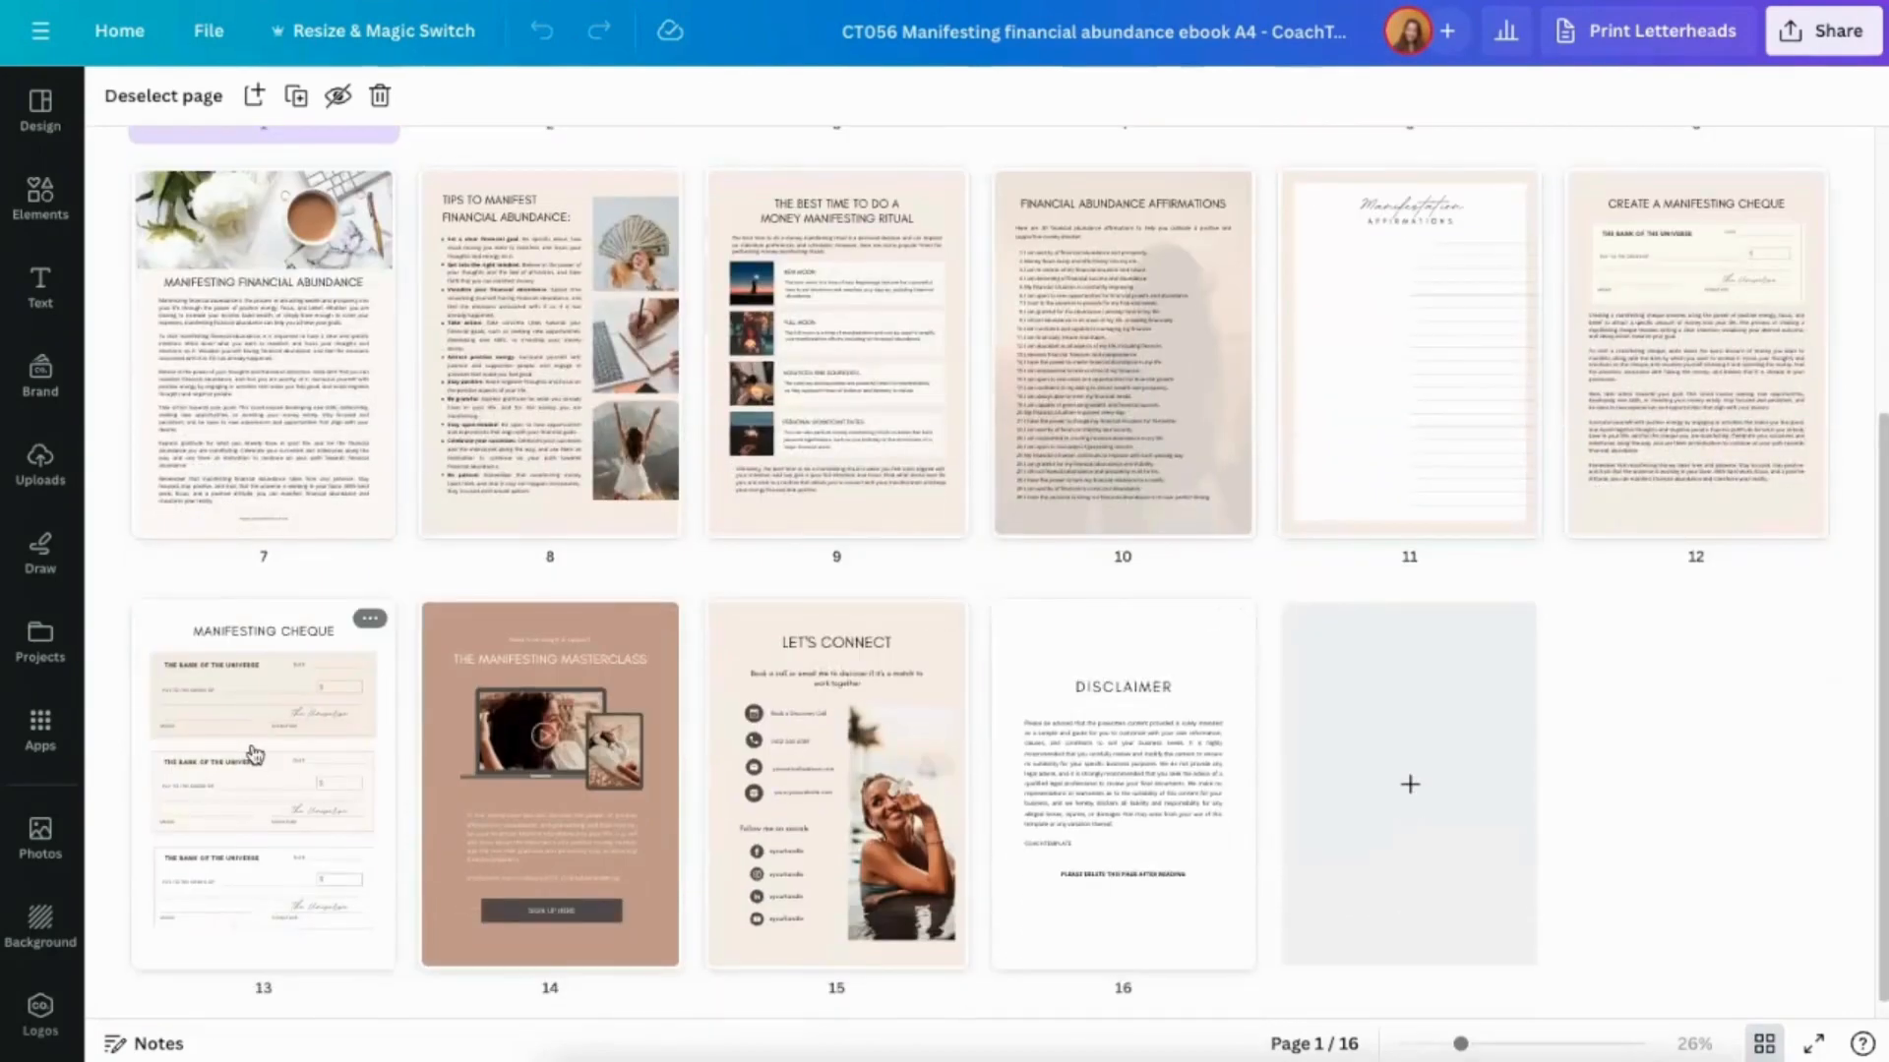
click(1482, 340)
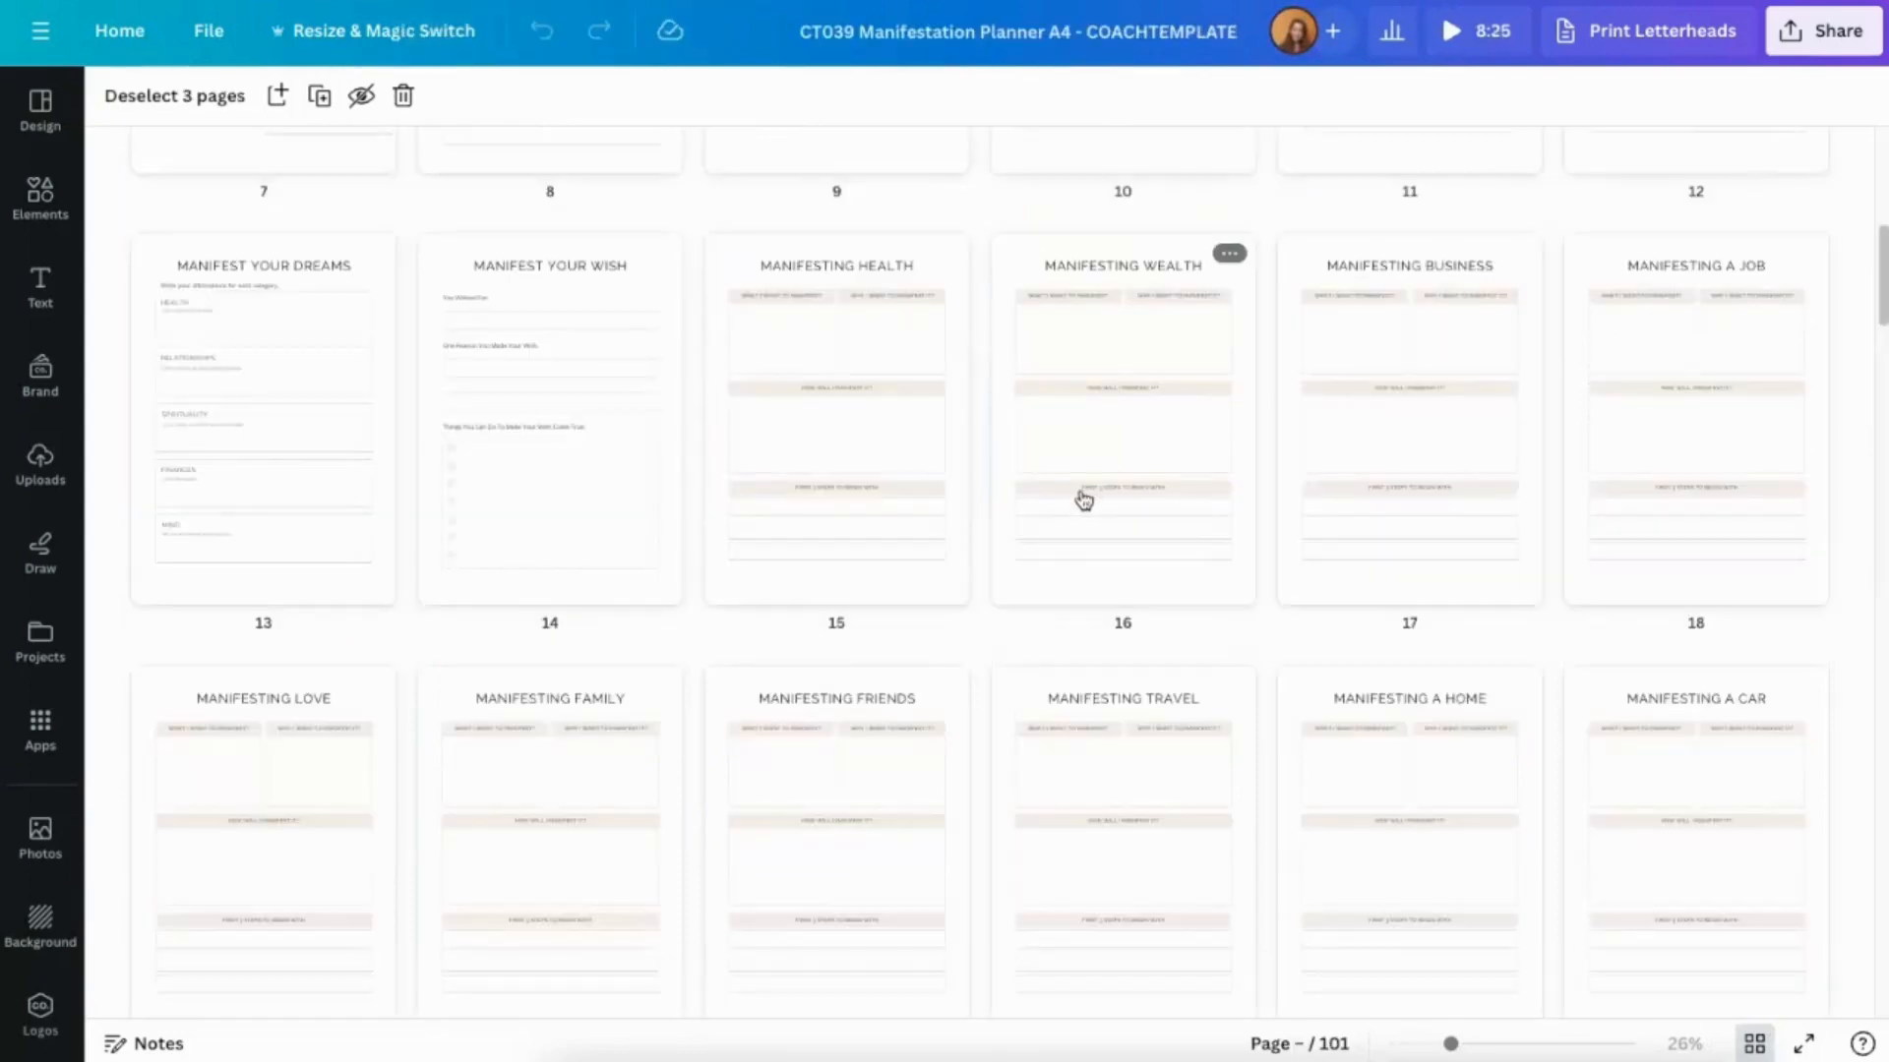
scroll(1368, 526, down, 15)
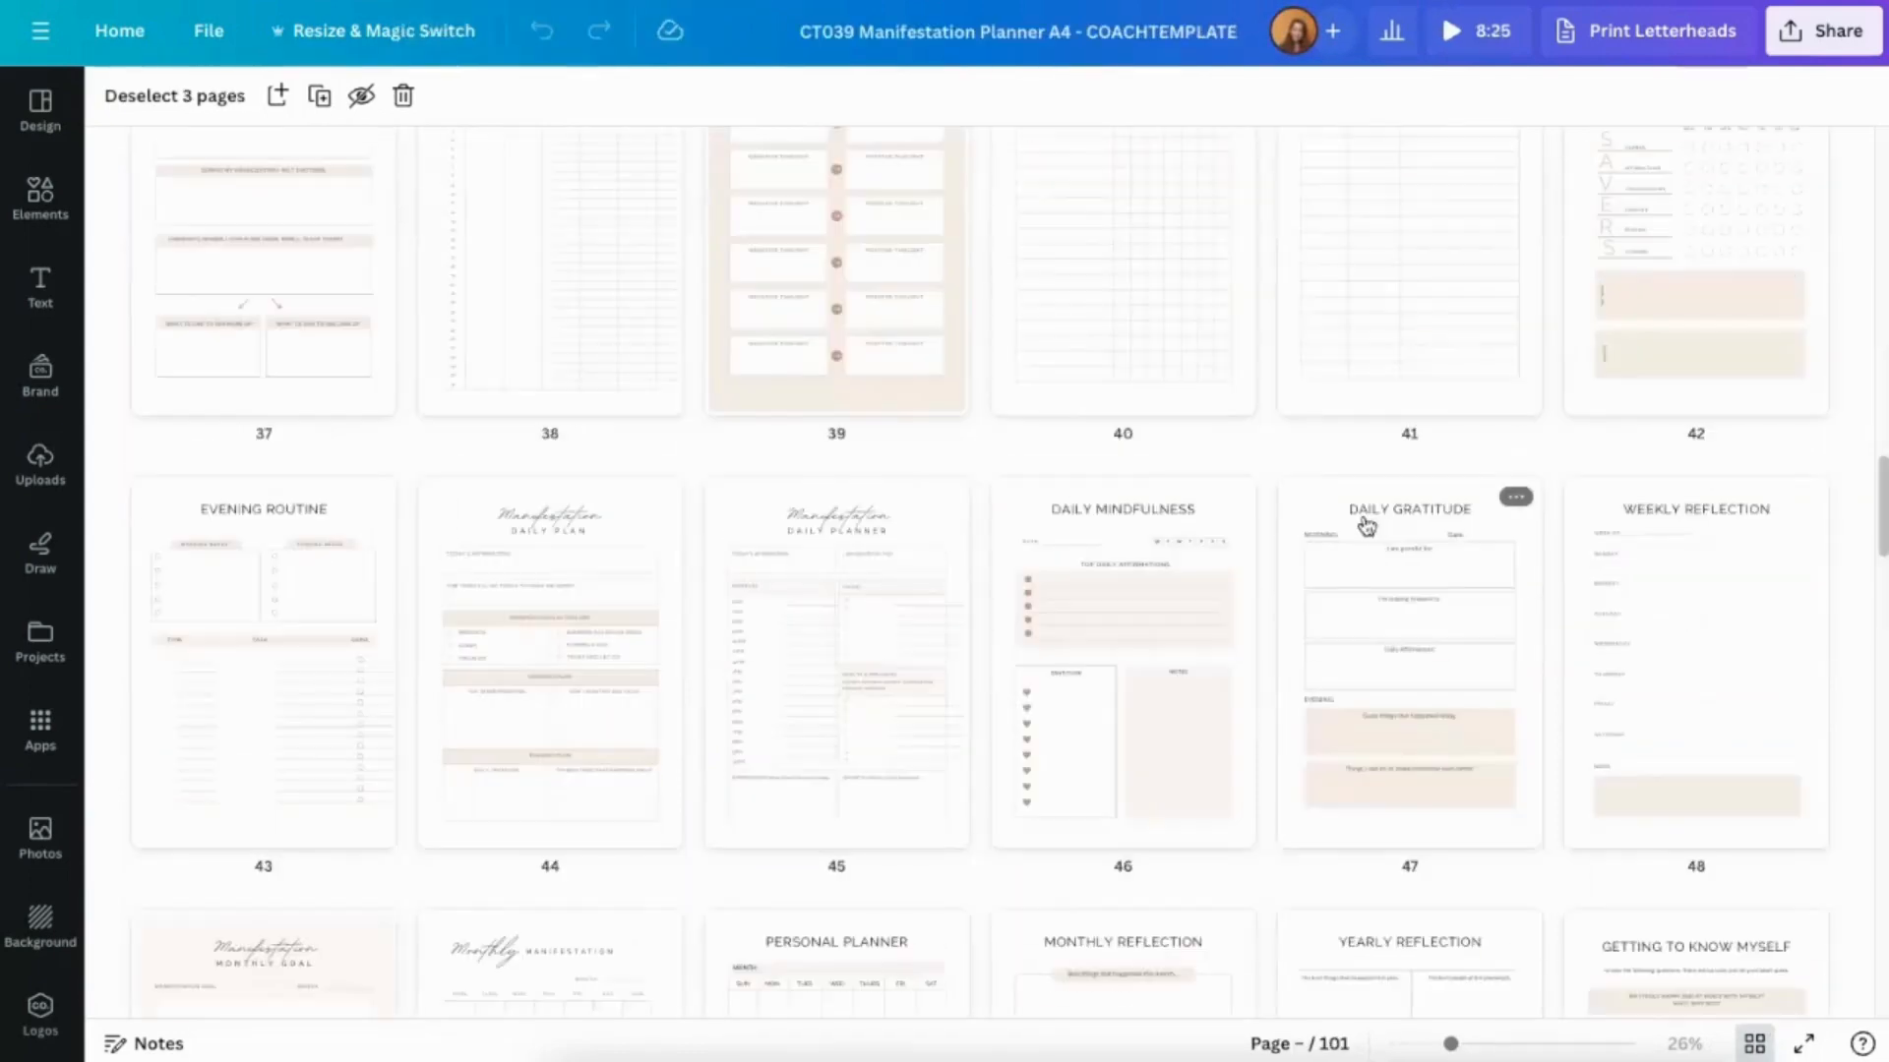
Look through the planner template's reflection and gratitude worksheets and select the Manifestation Monthly Goal page.
scroll(1383, 801, down, 5)
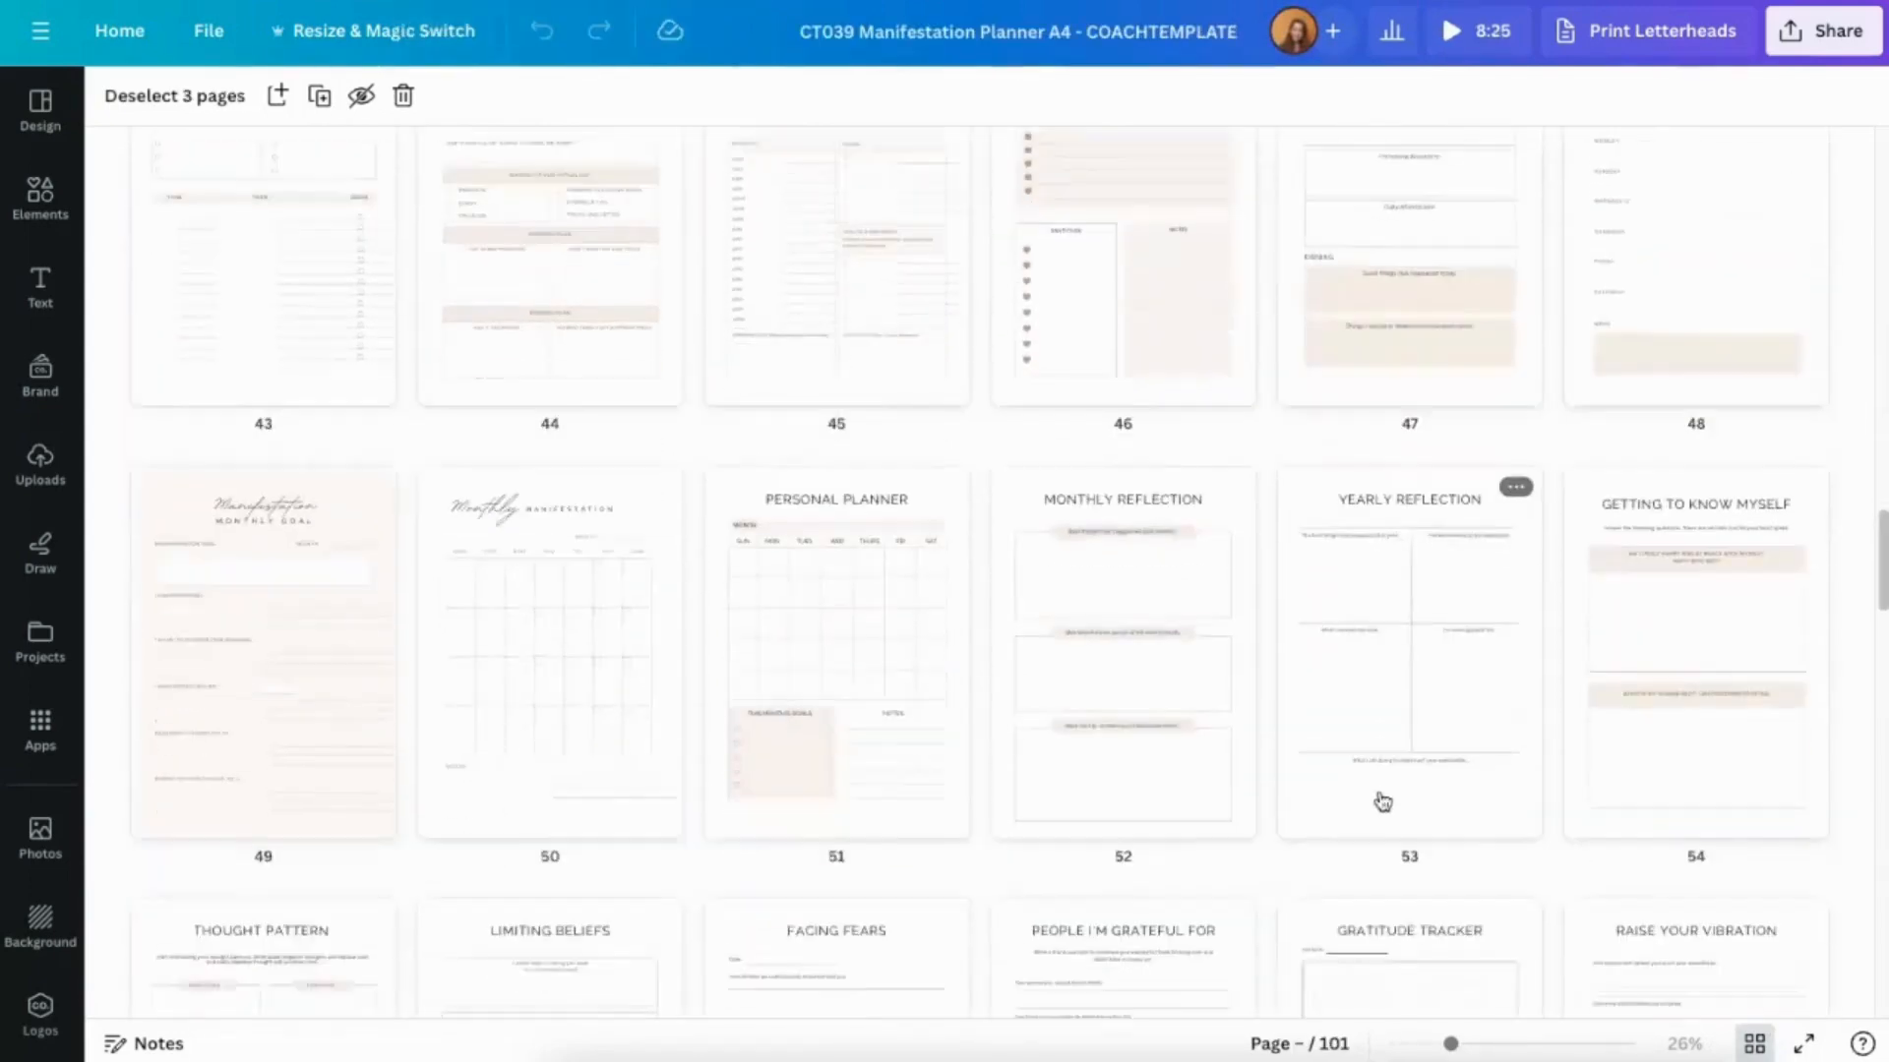
scroll(1383, 801, down, 2)
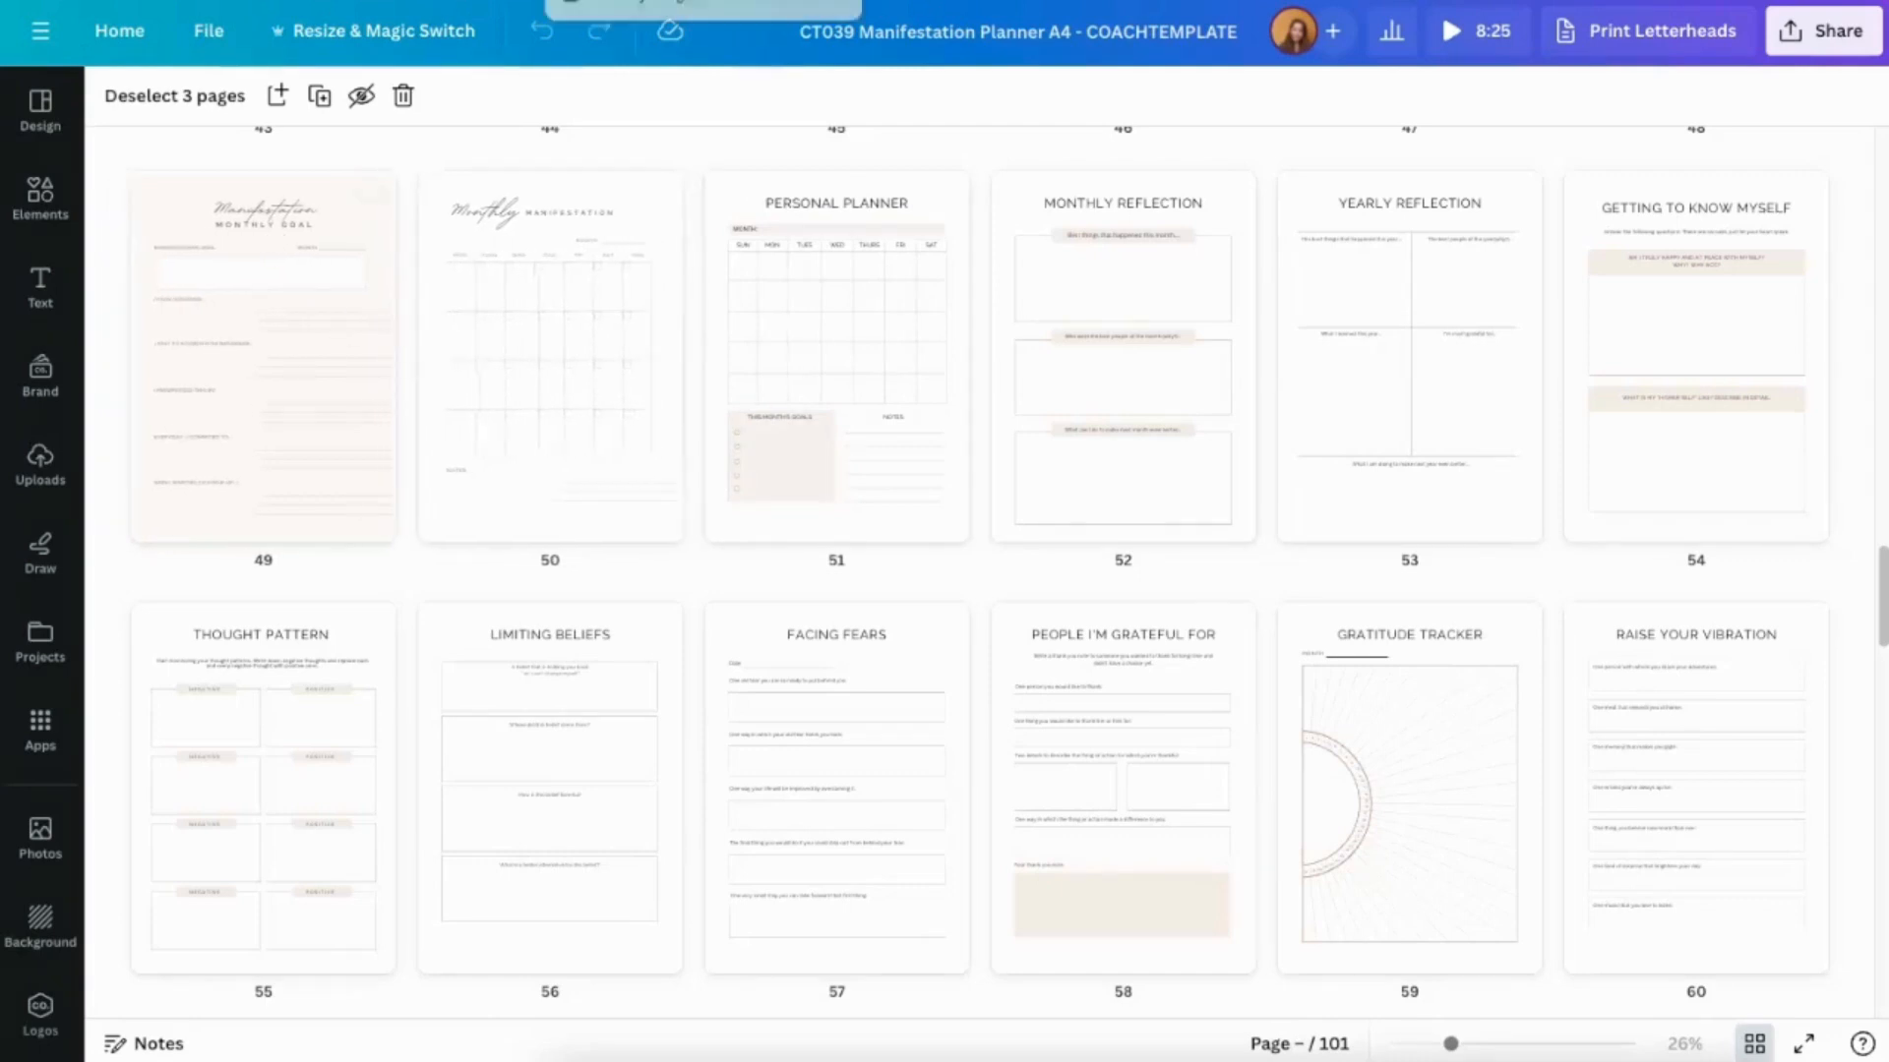
click(351, 250)
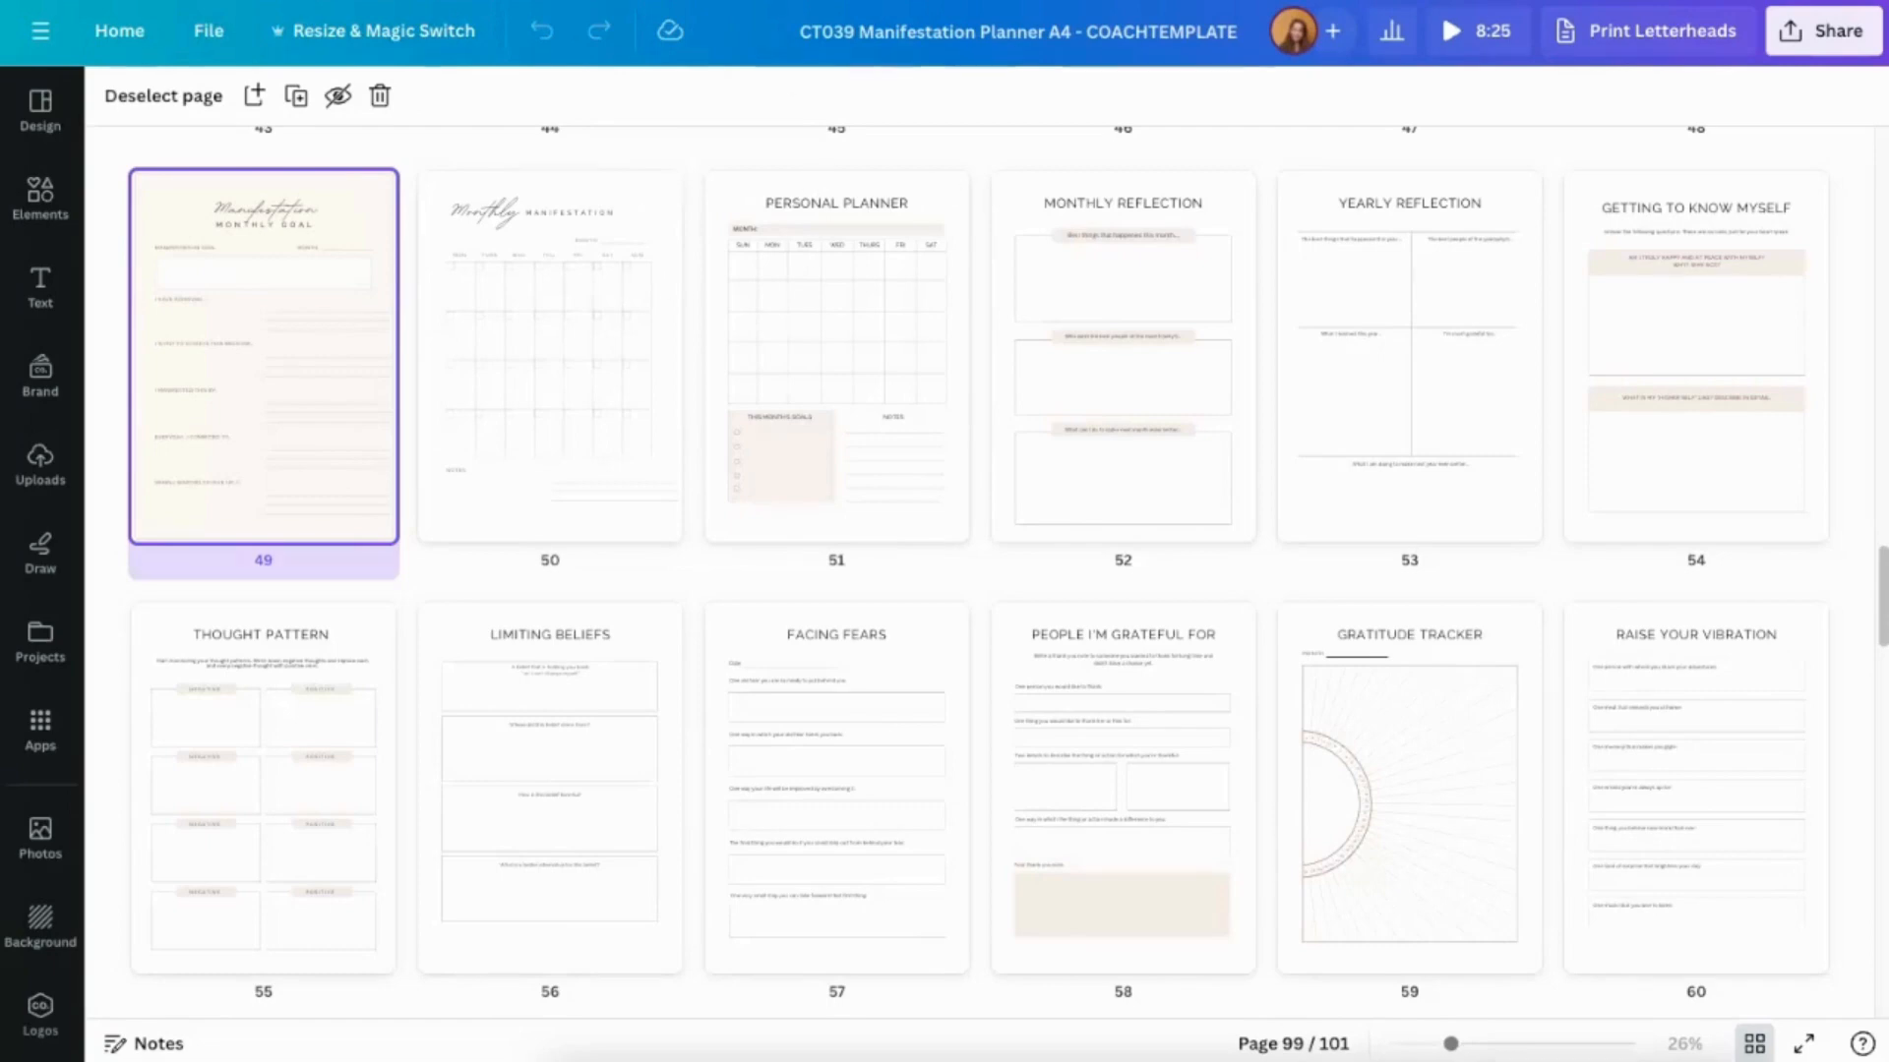
Switch back to the CT056 Manifesting financial abundance ebook and look over all its pages in the grid.
click(836, 2)
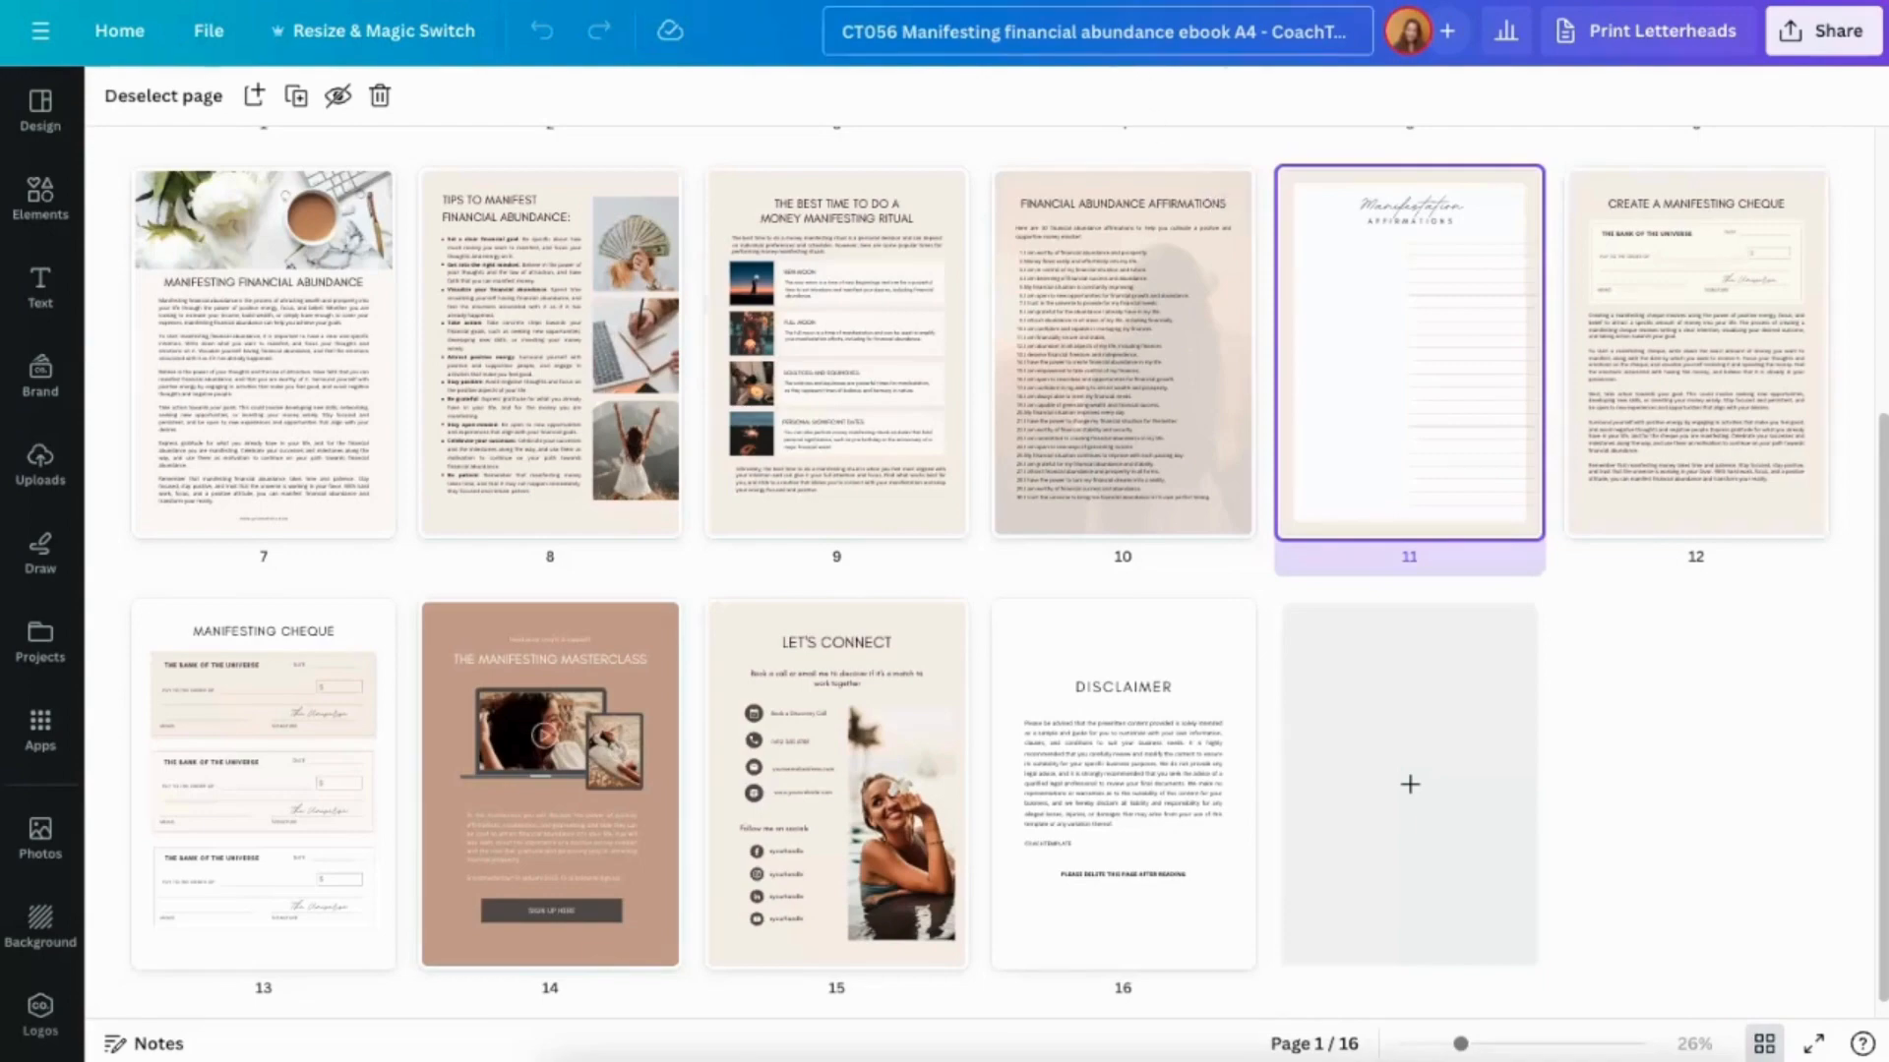
scroll(1416, 476, up, 5)
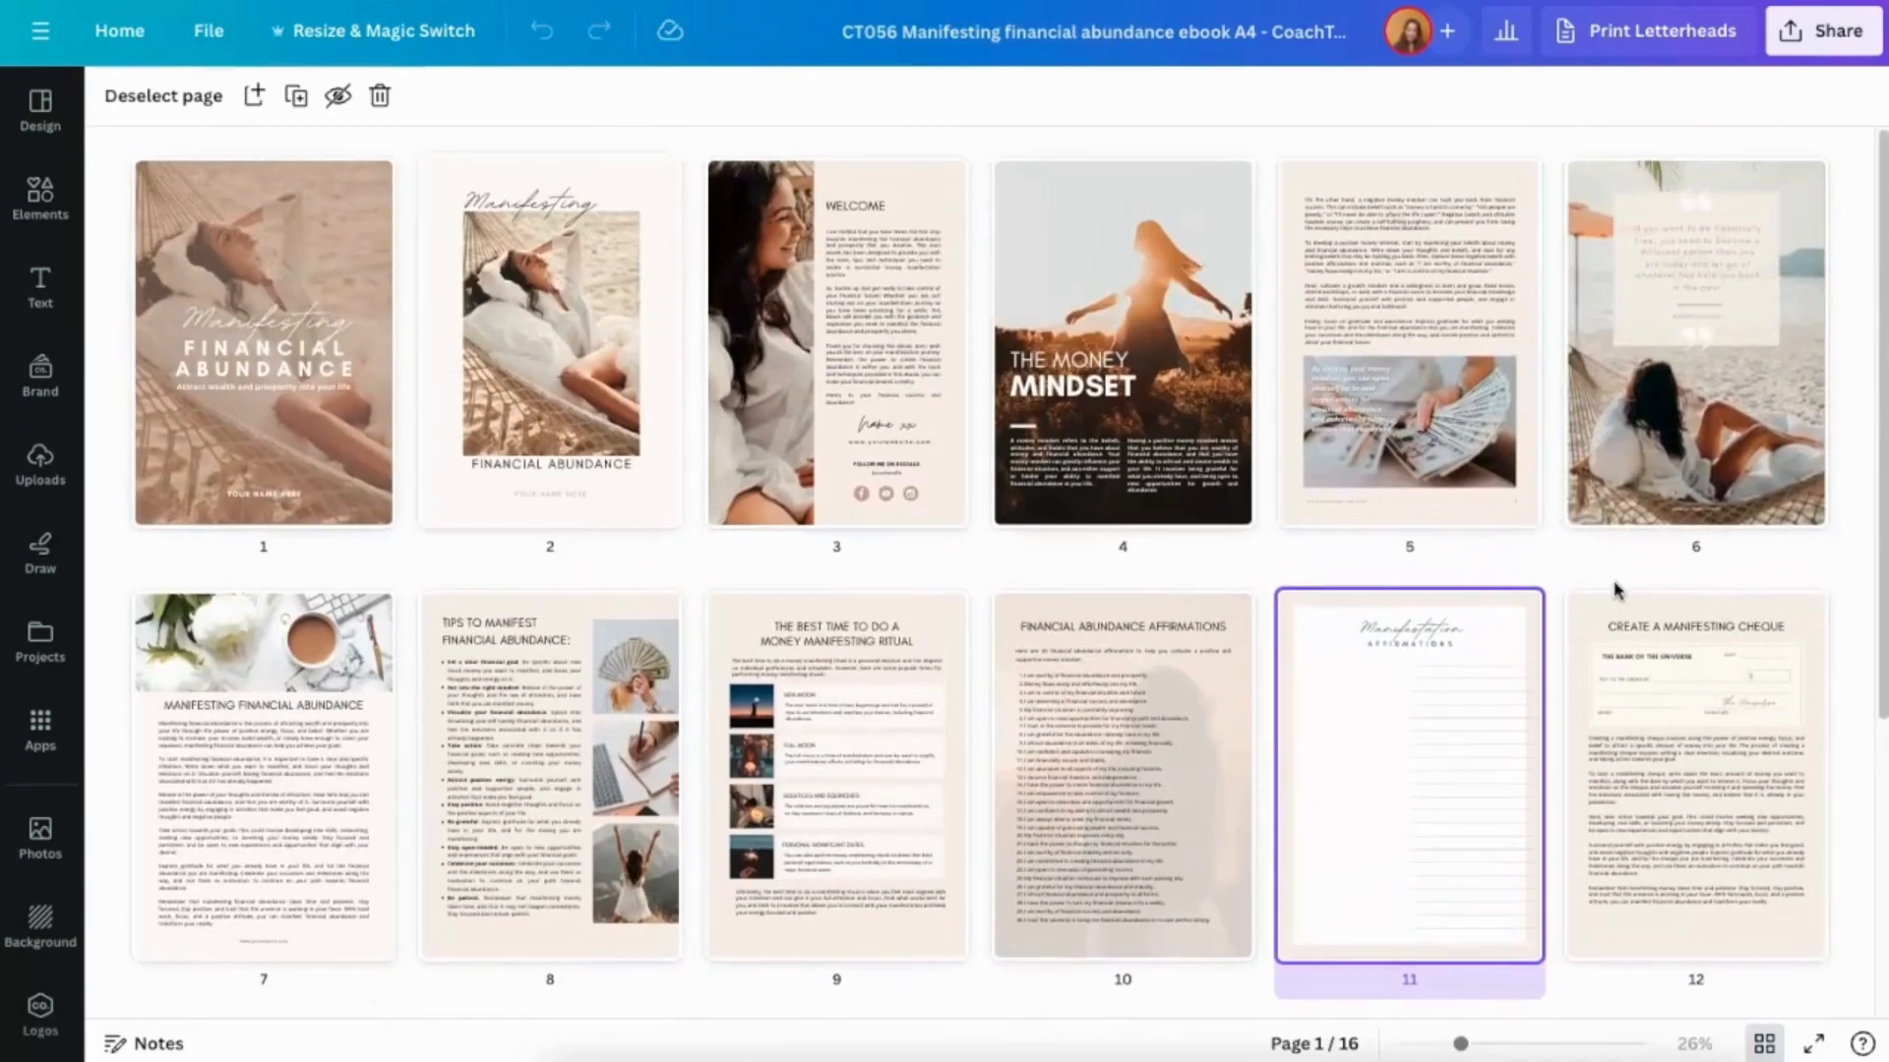
scroll(1673, 492, down, 5)
scroll(728, 590, up, 5)
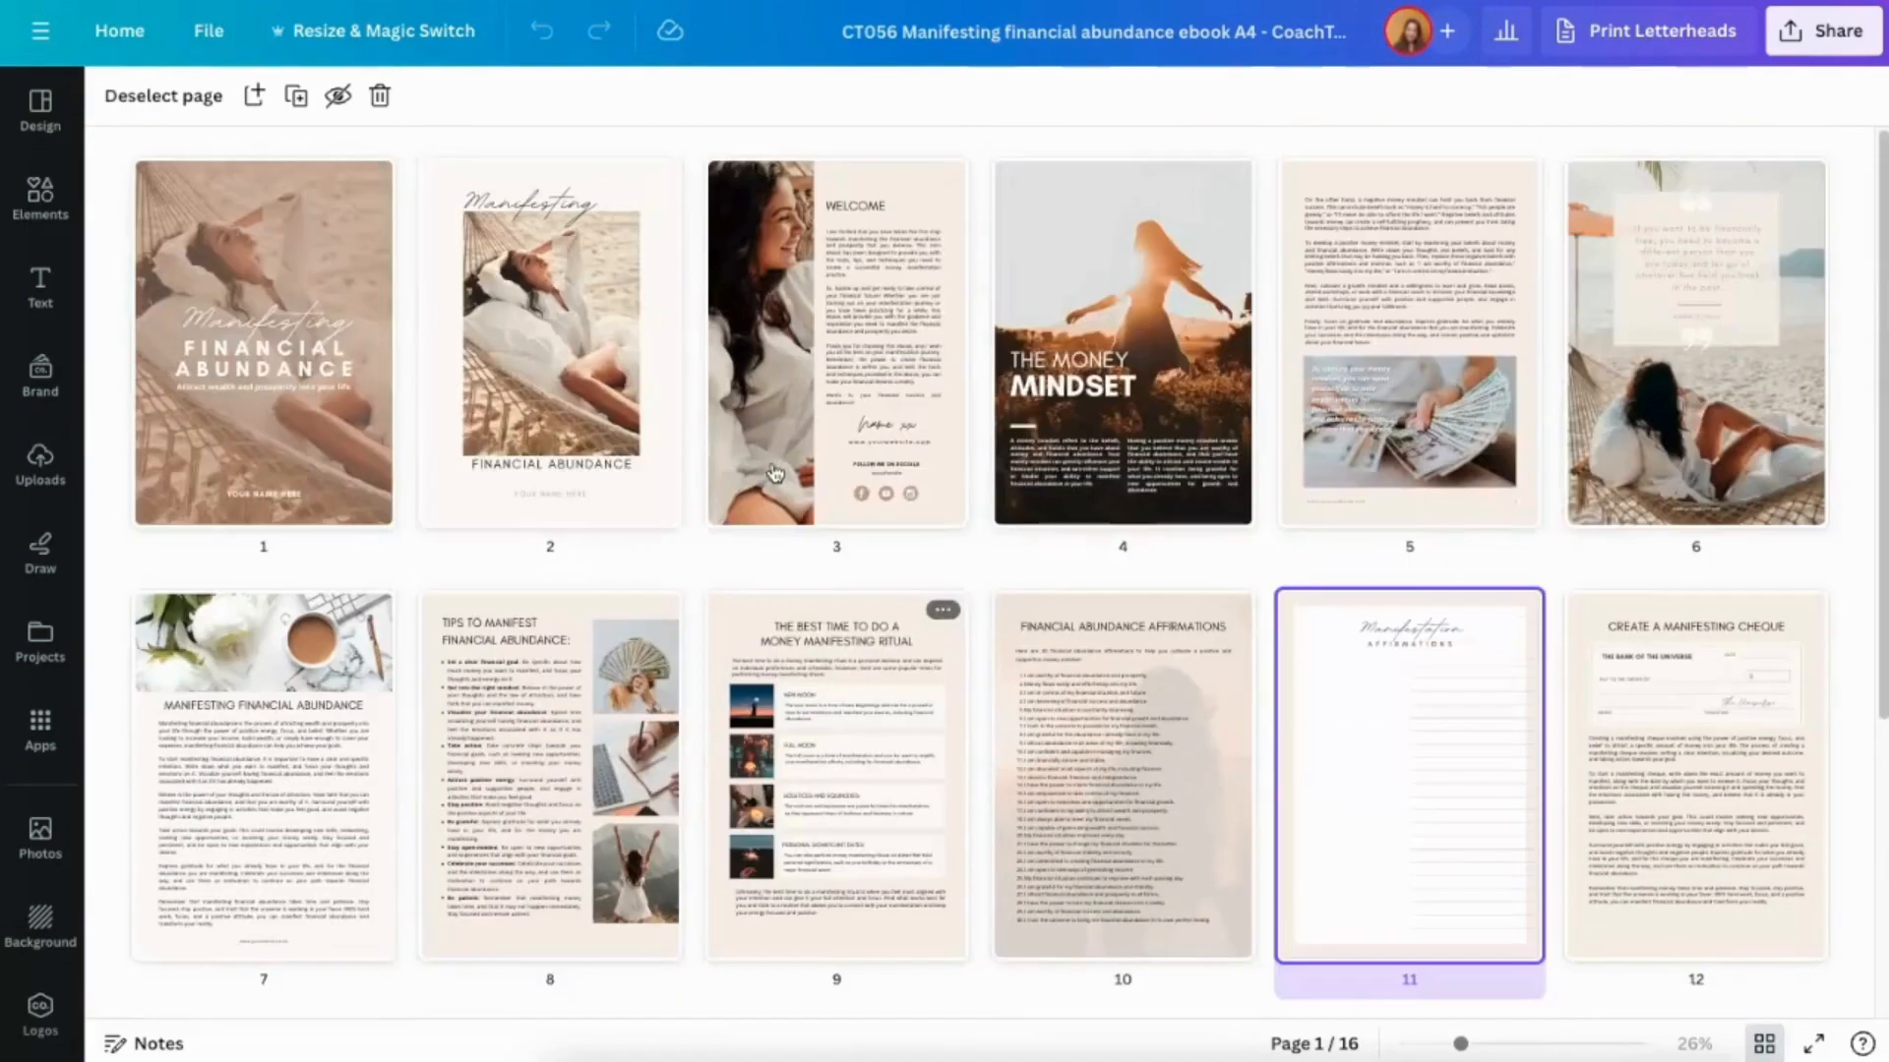
Open the ebook's Welcome page at 42% zoom, view the pages through the page 6 quote, and return to the page grid.
double_click(836, 344)
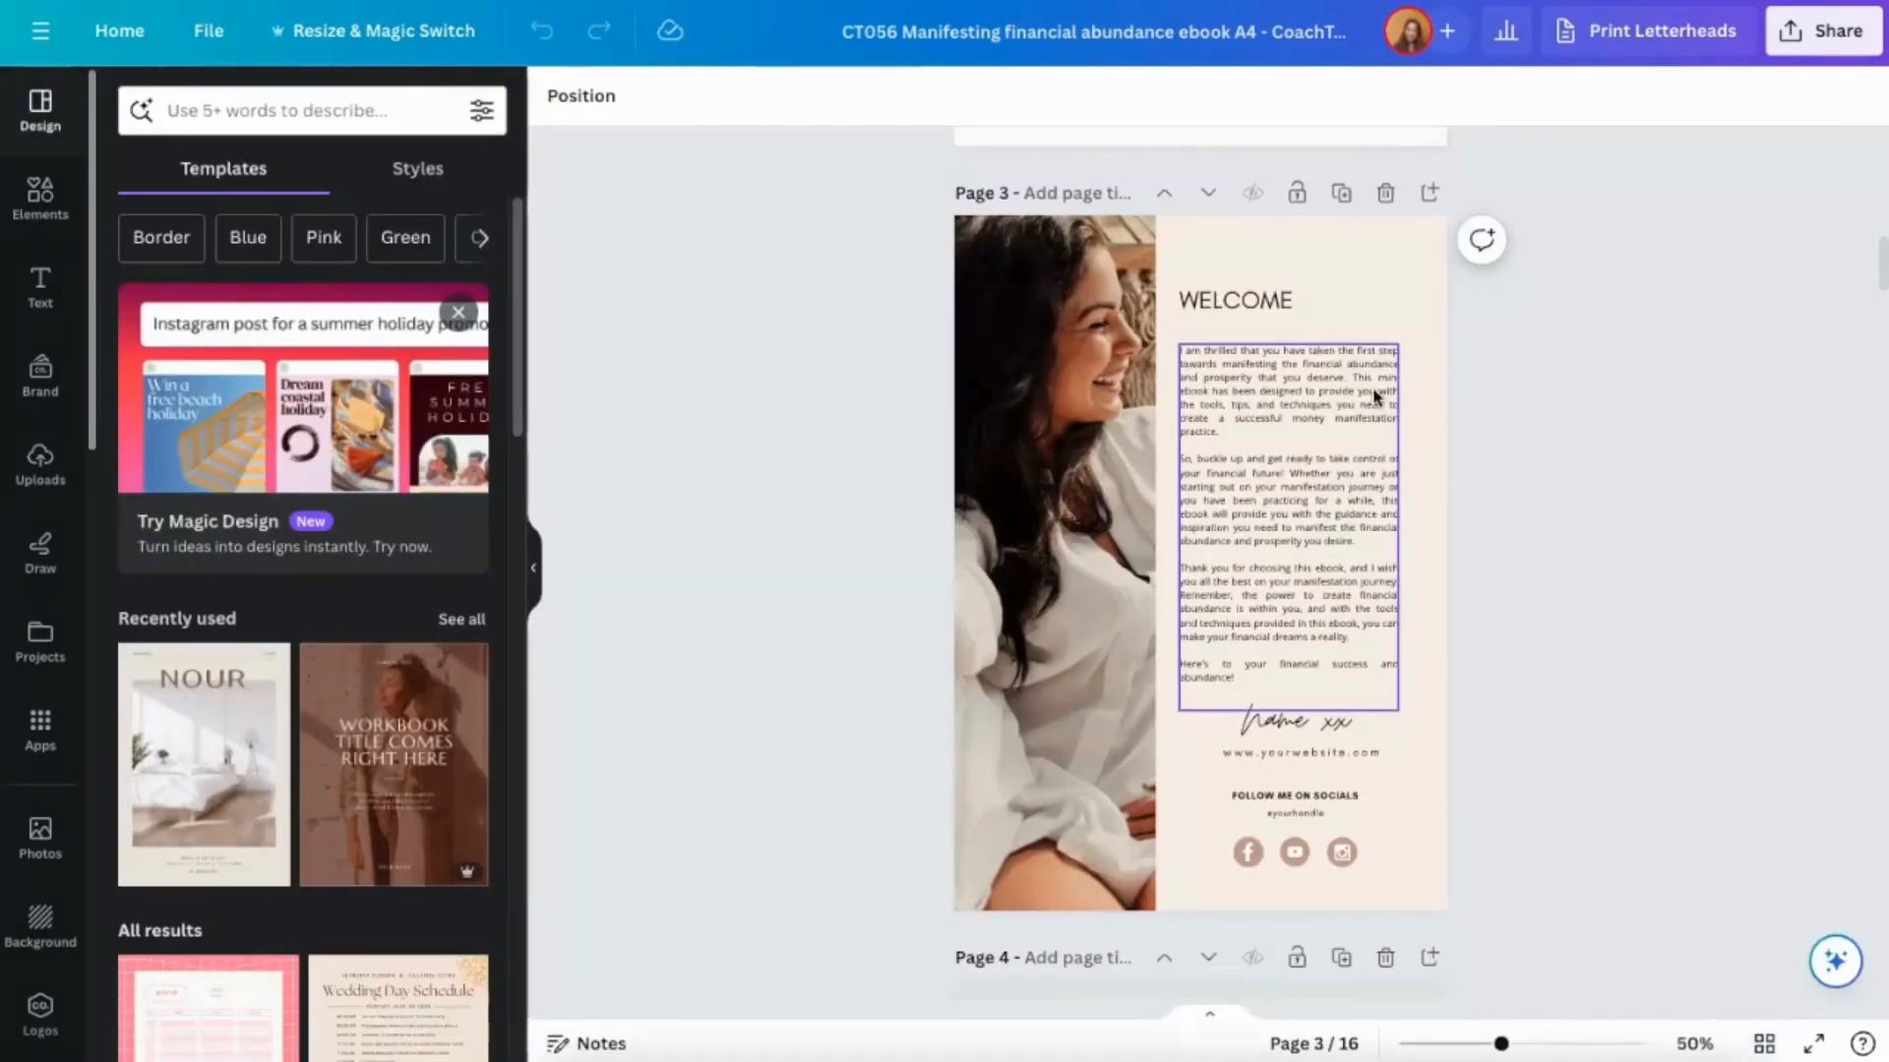
mouse_move(1502, 1046)
mouse_down()
mouse_move(1538, 1046)
mouse_move(1490, 1046)
mouse_up()
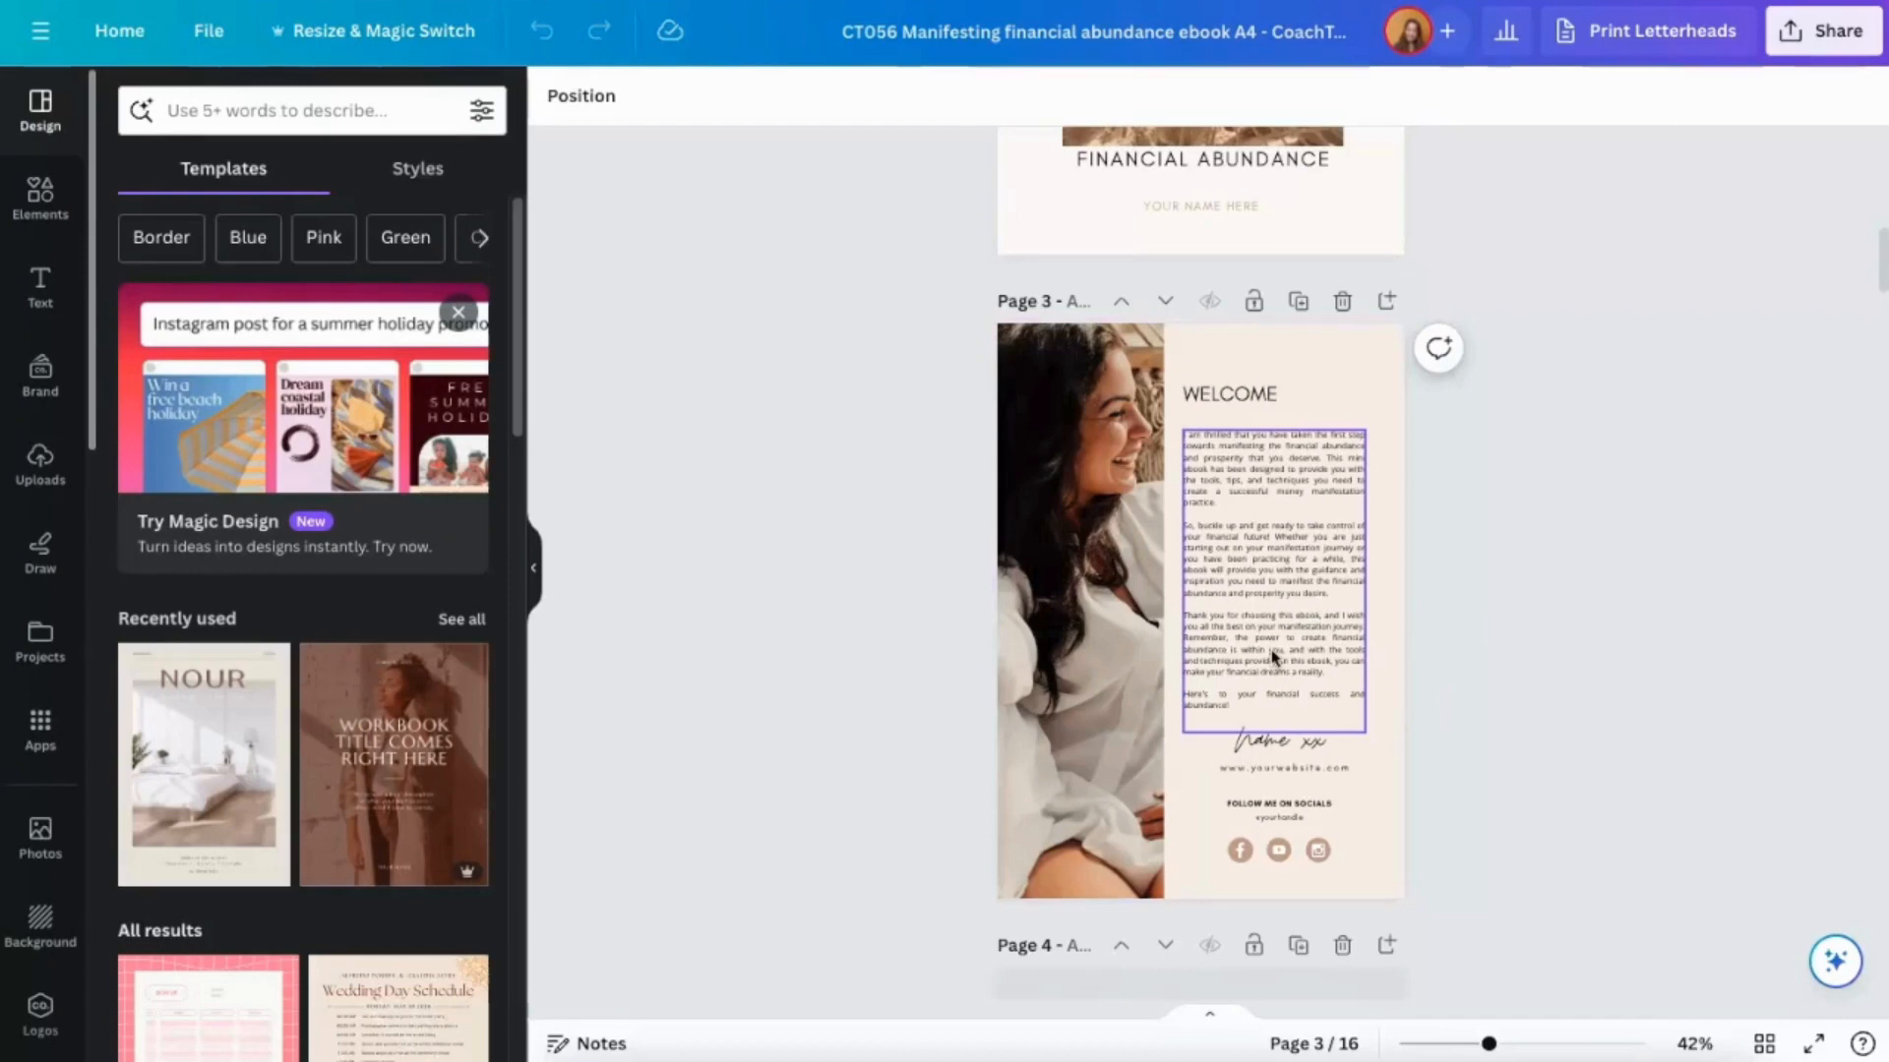
scroll(1367, 662, down, 3)
scroll(1366, 666, down, 6)
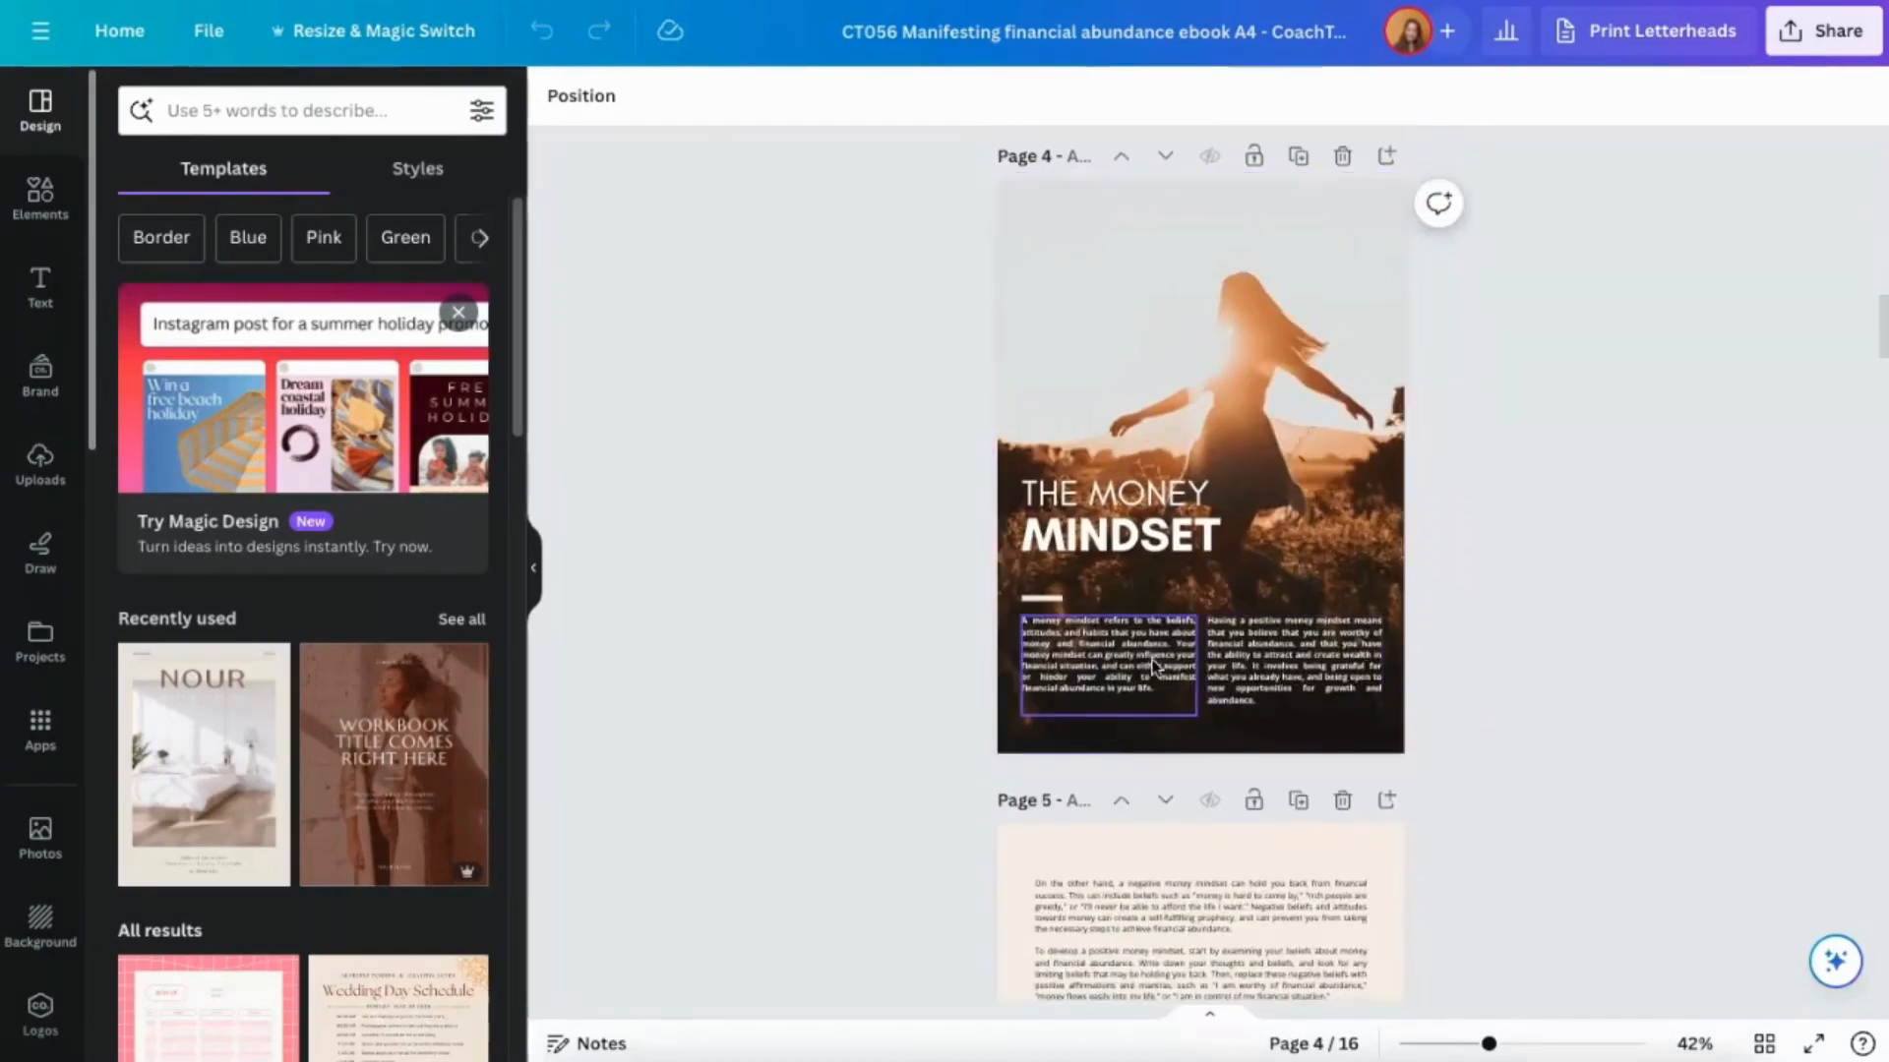
scroll(1227, 704, down, 5)
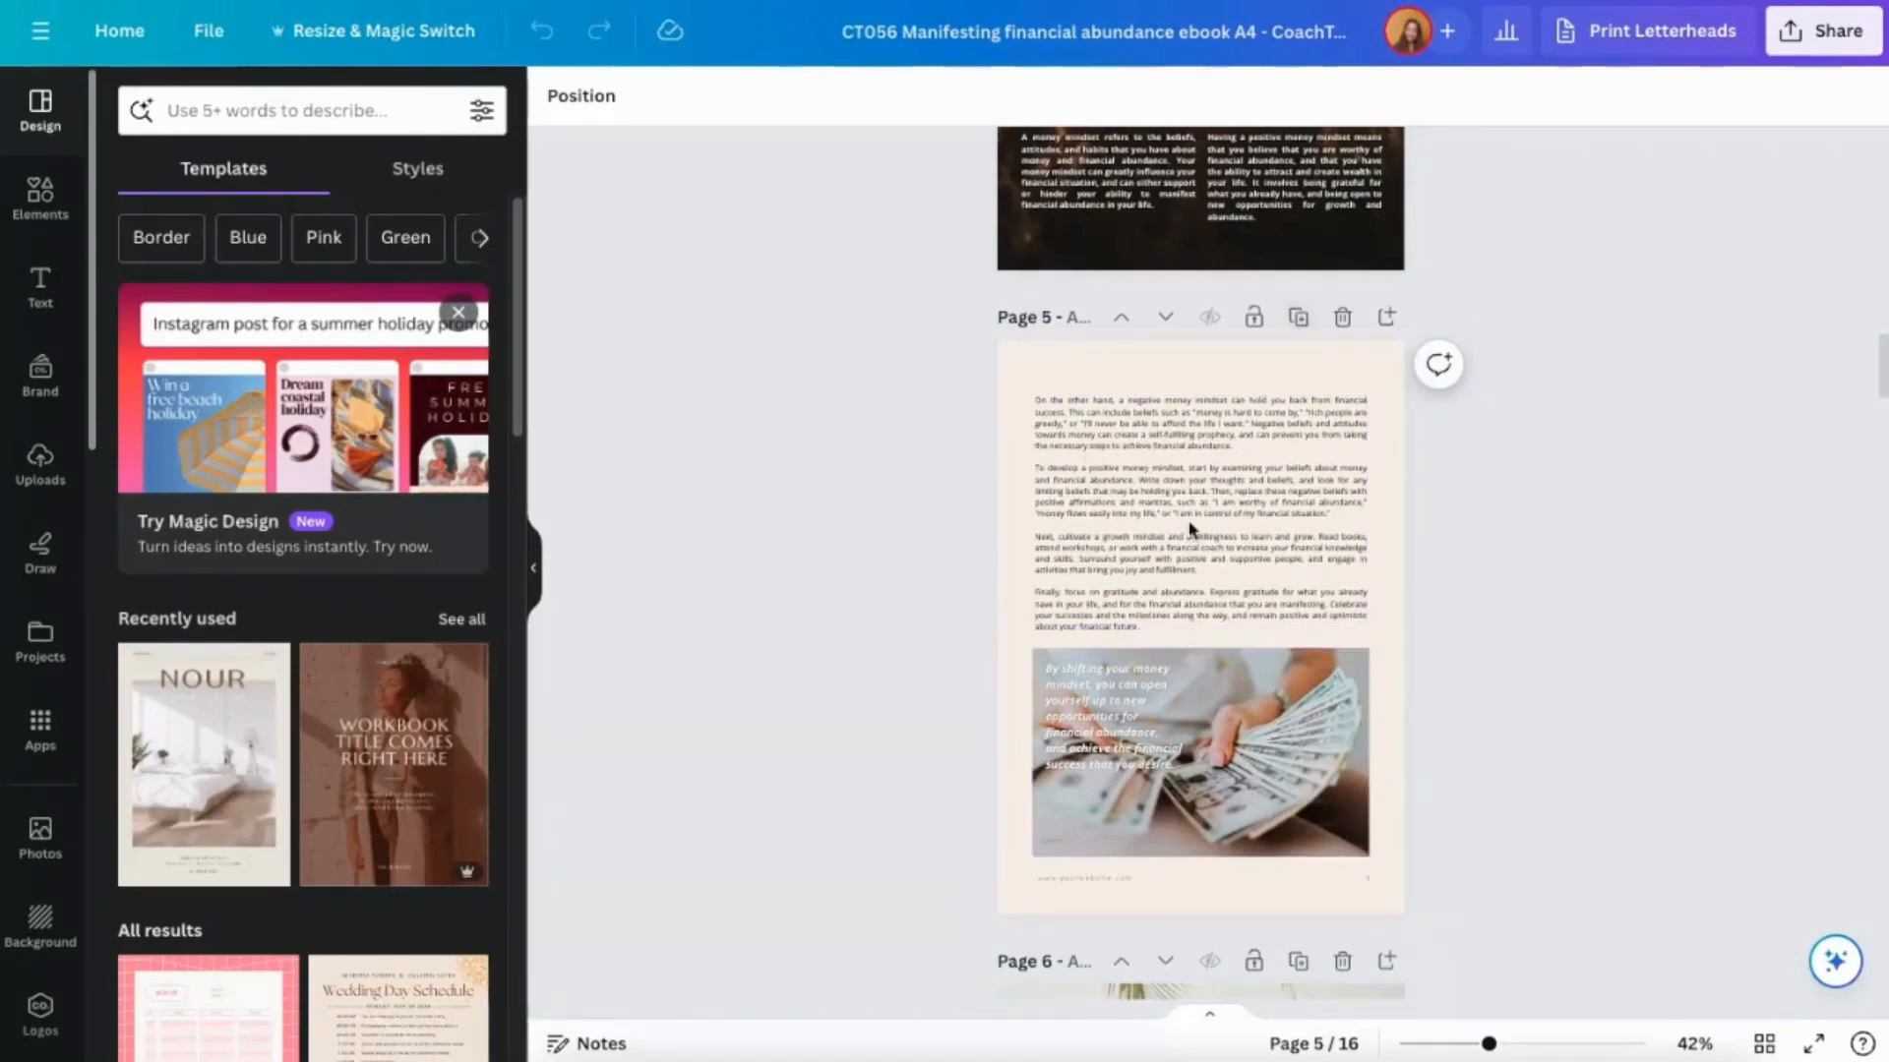
scroll(1223, 705, down, 3)
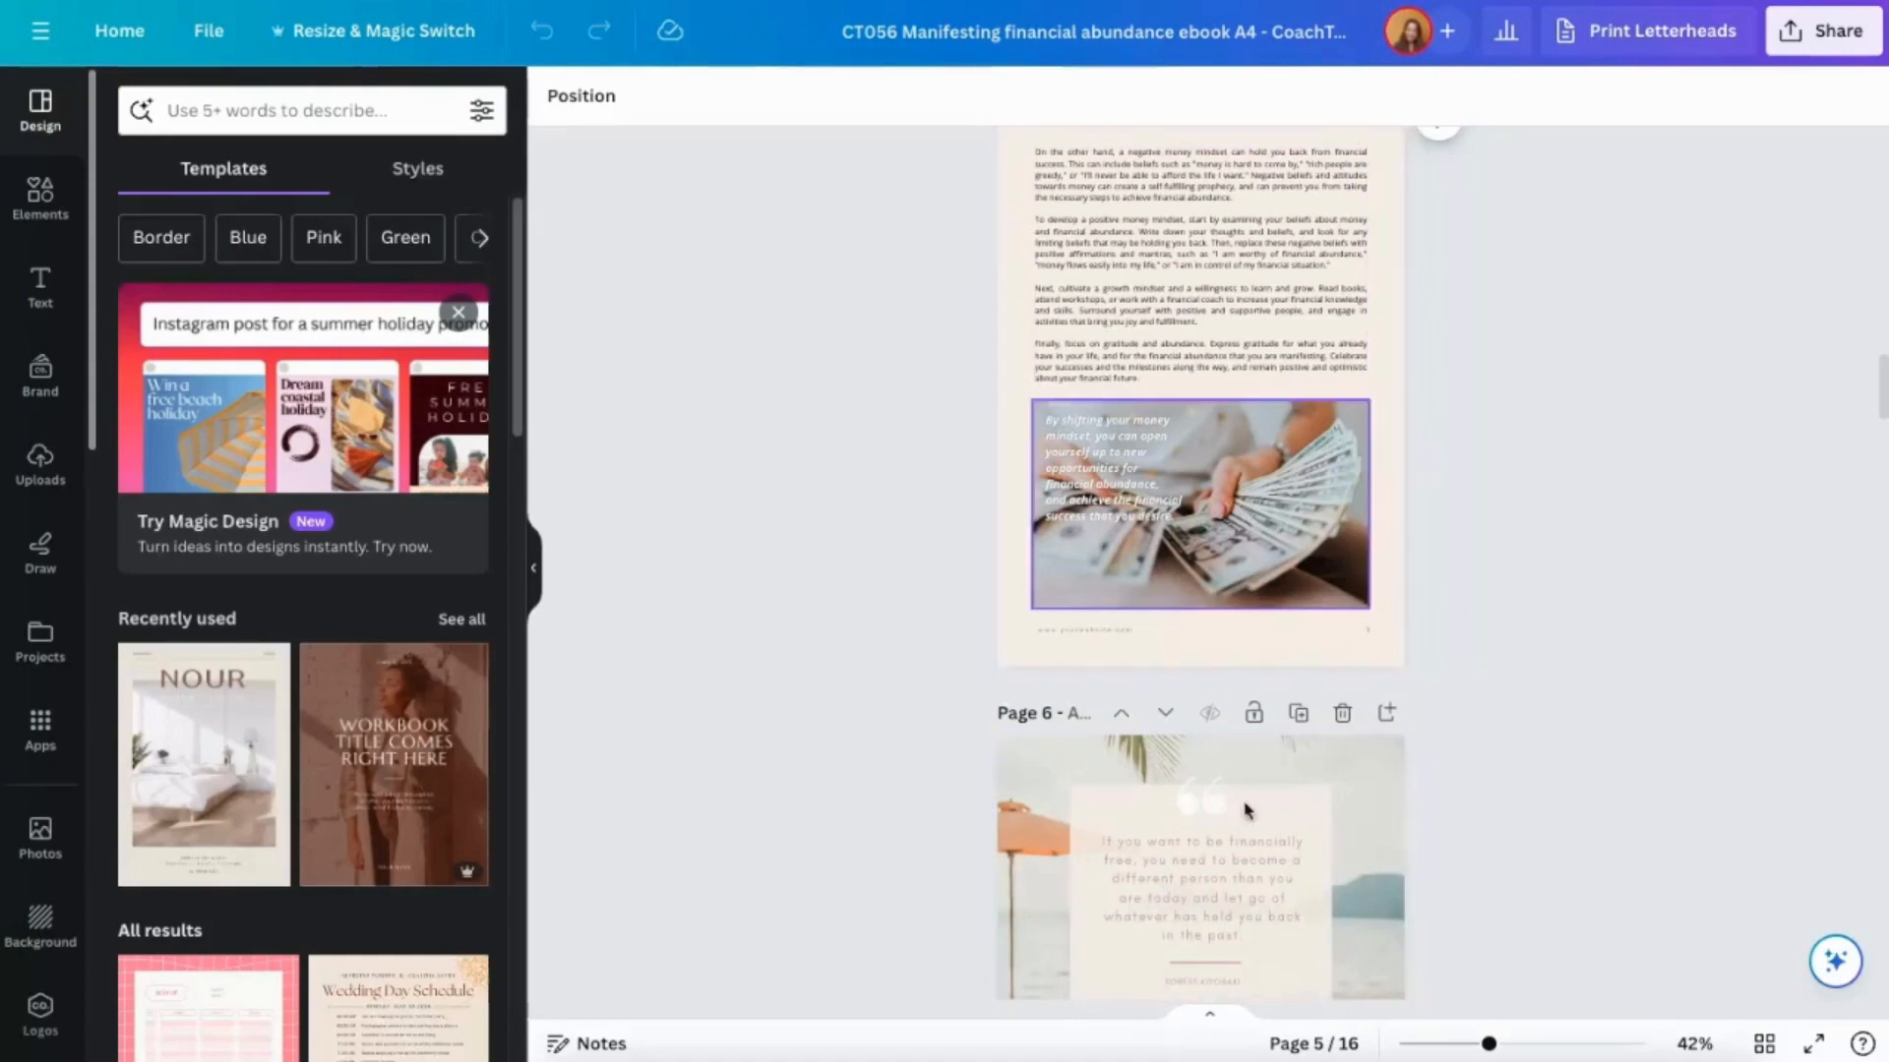
scroll(1244, 800, down, 4)
scroll(1407, 484, up, 5)
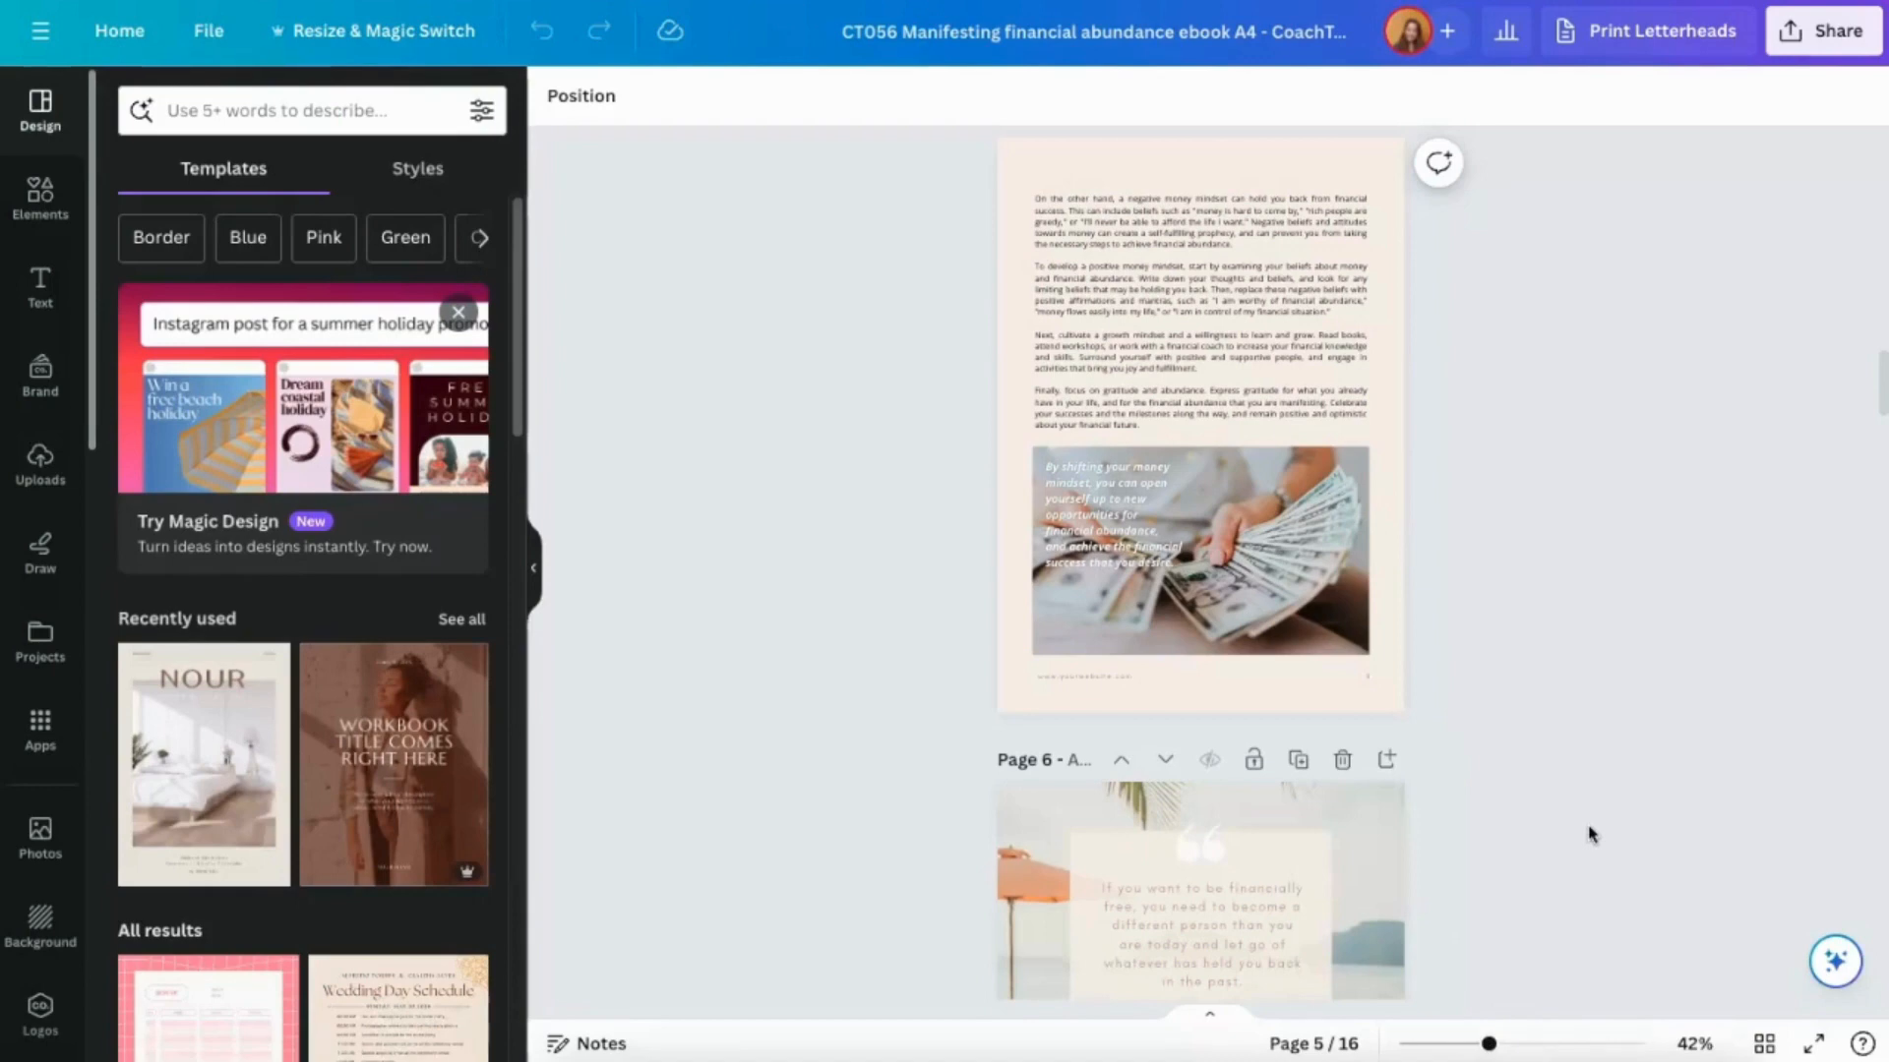
click(1764, 1044)
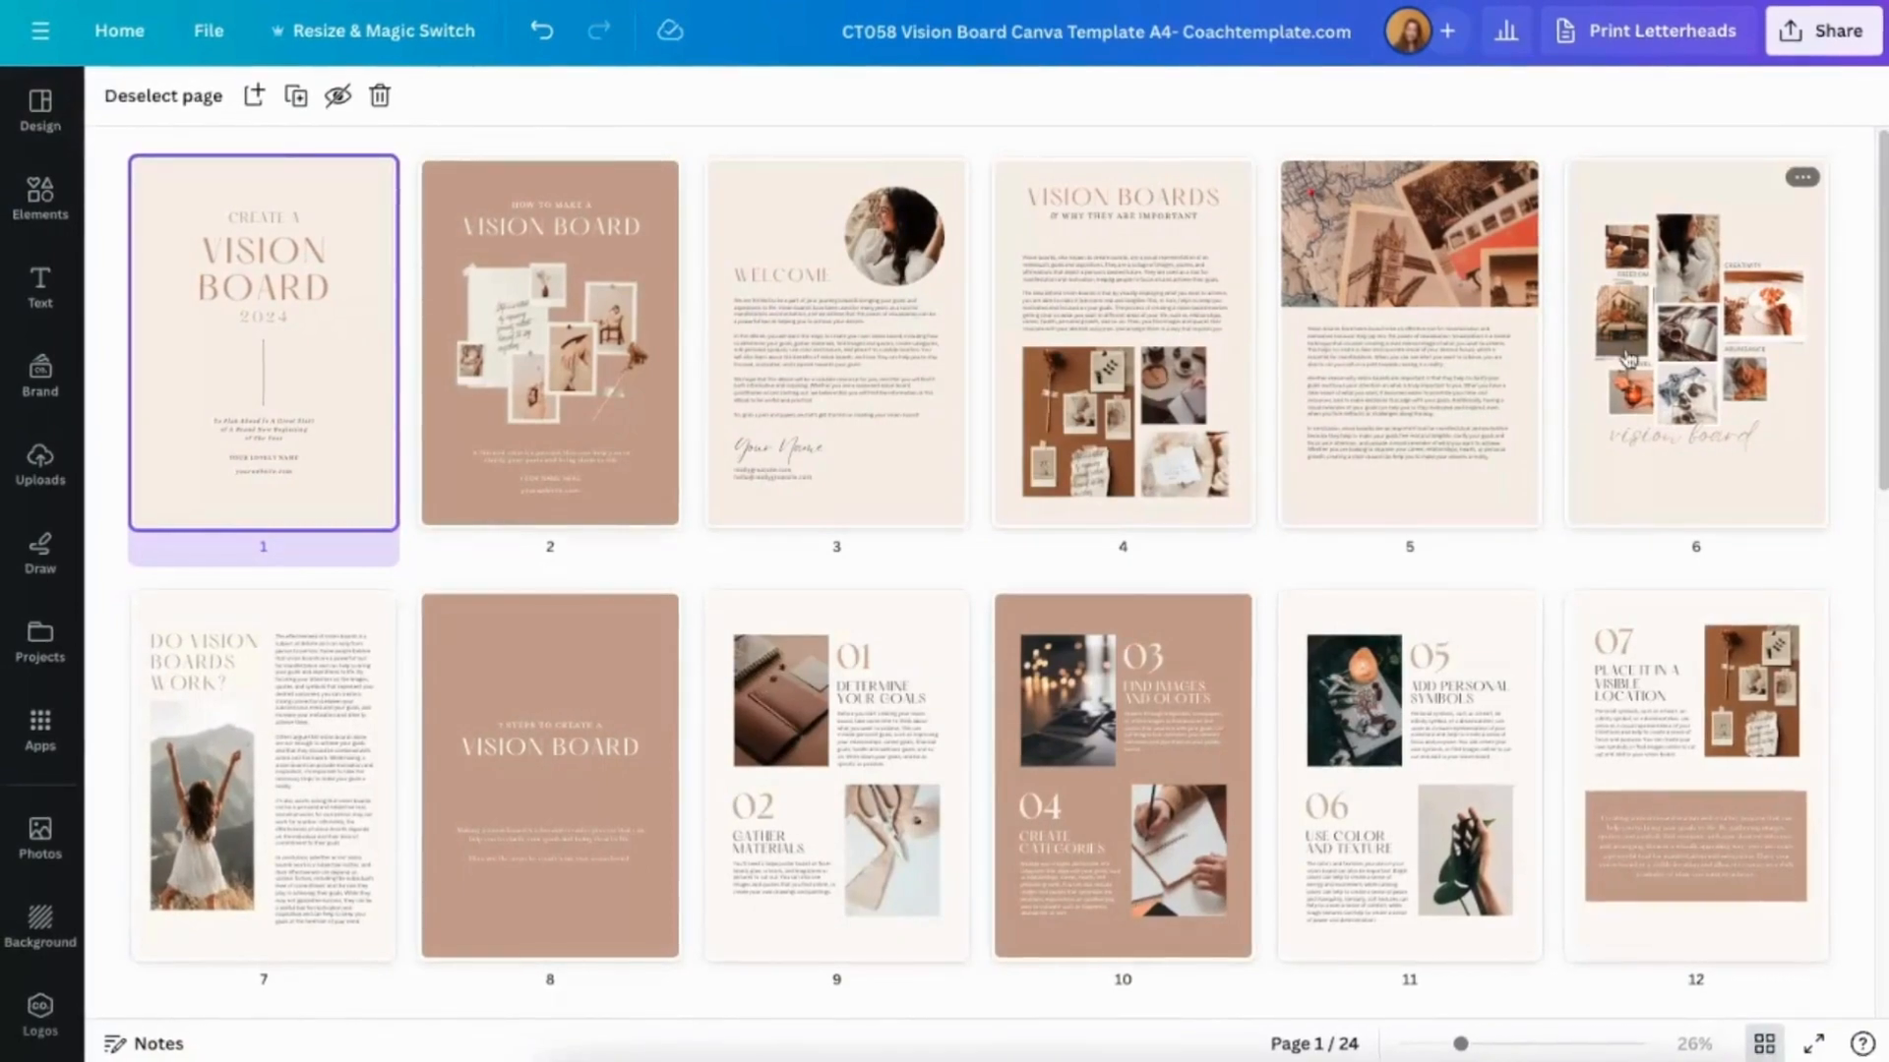
Look through the CT058 Vision Board template's pages from the cover to the disclaimer and back.
scroll(1628, 360, down, 1)
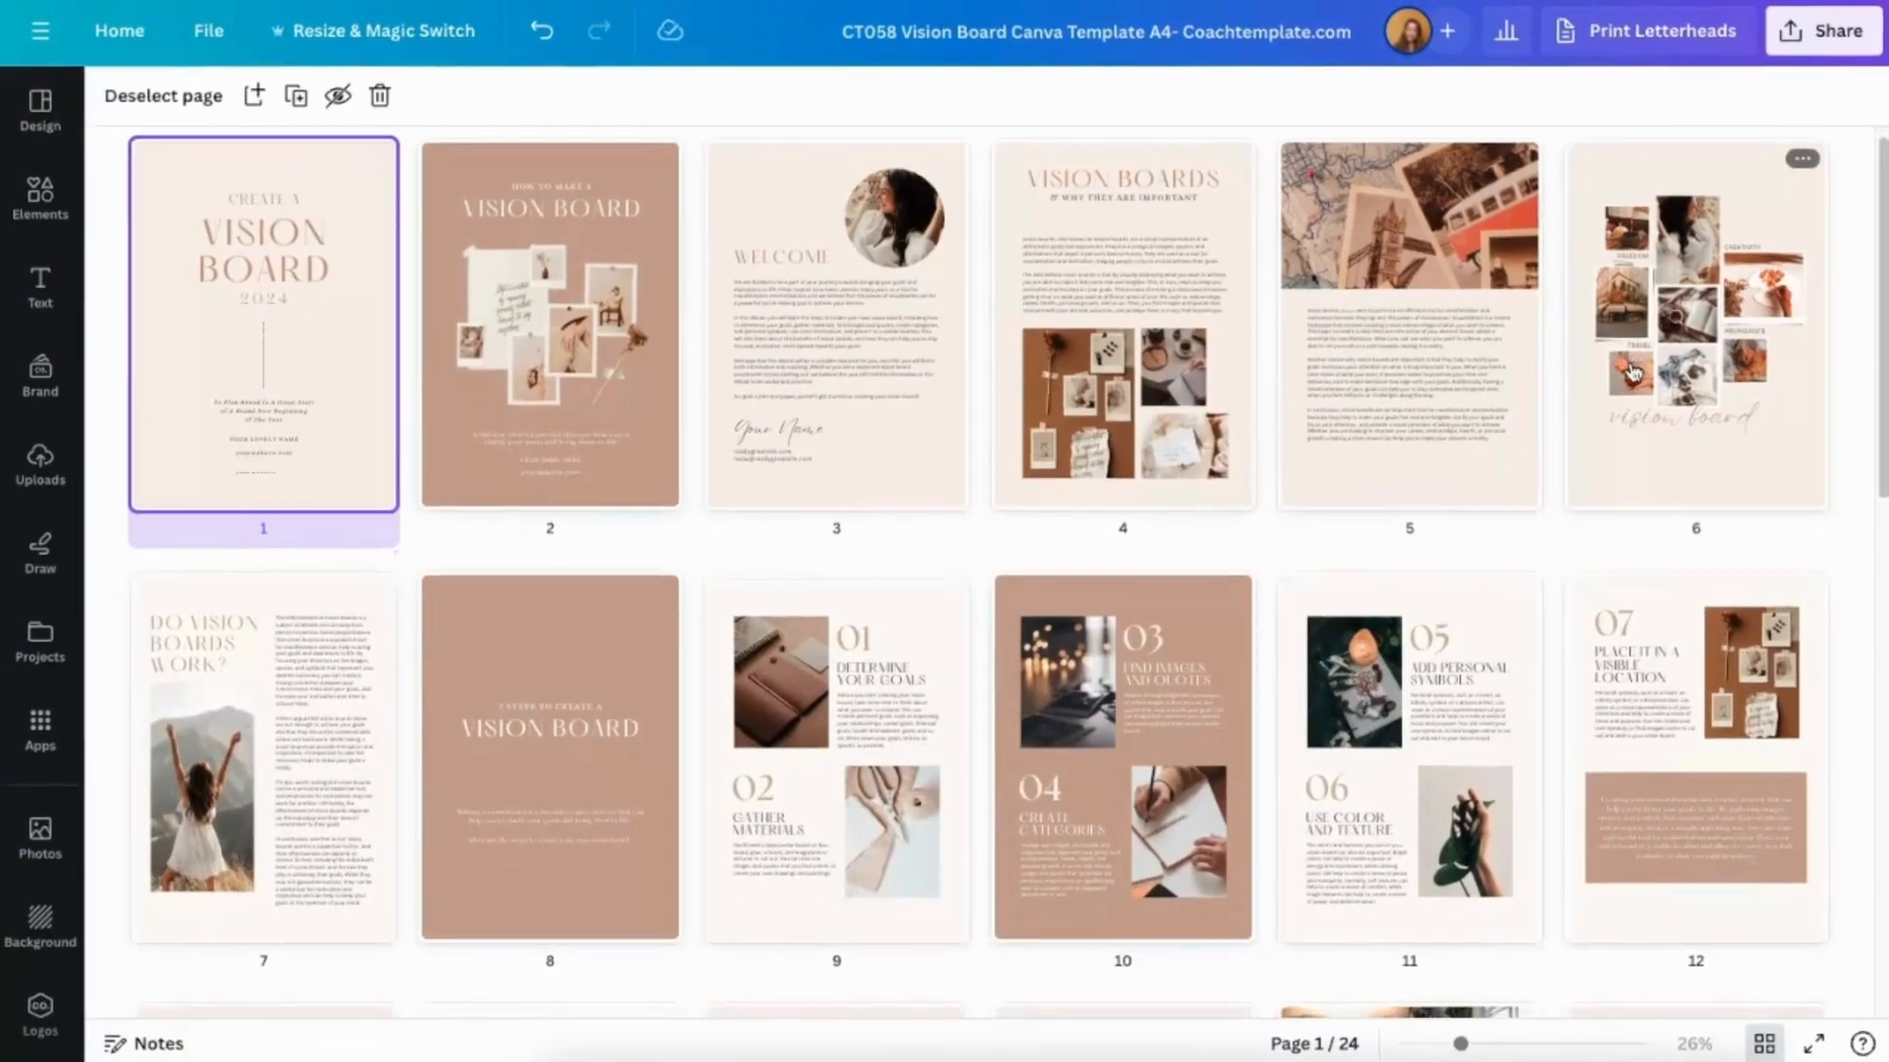
scroll(1633, 372, down, 7)
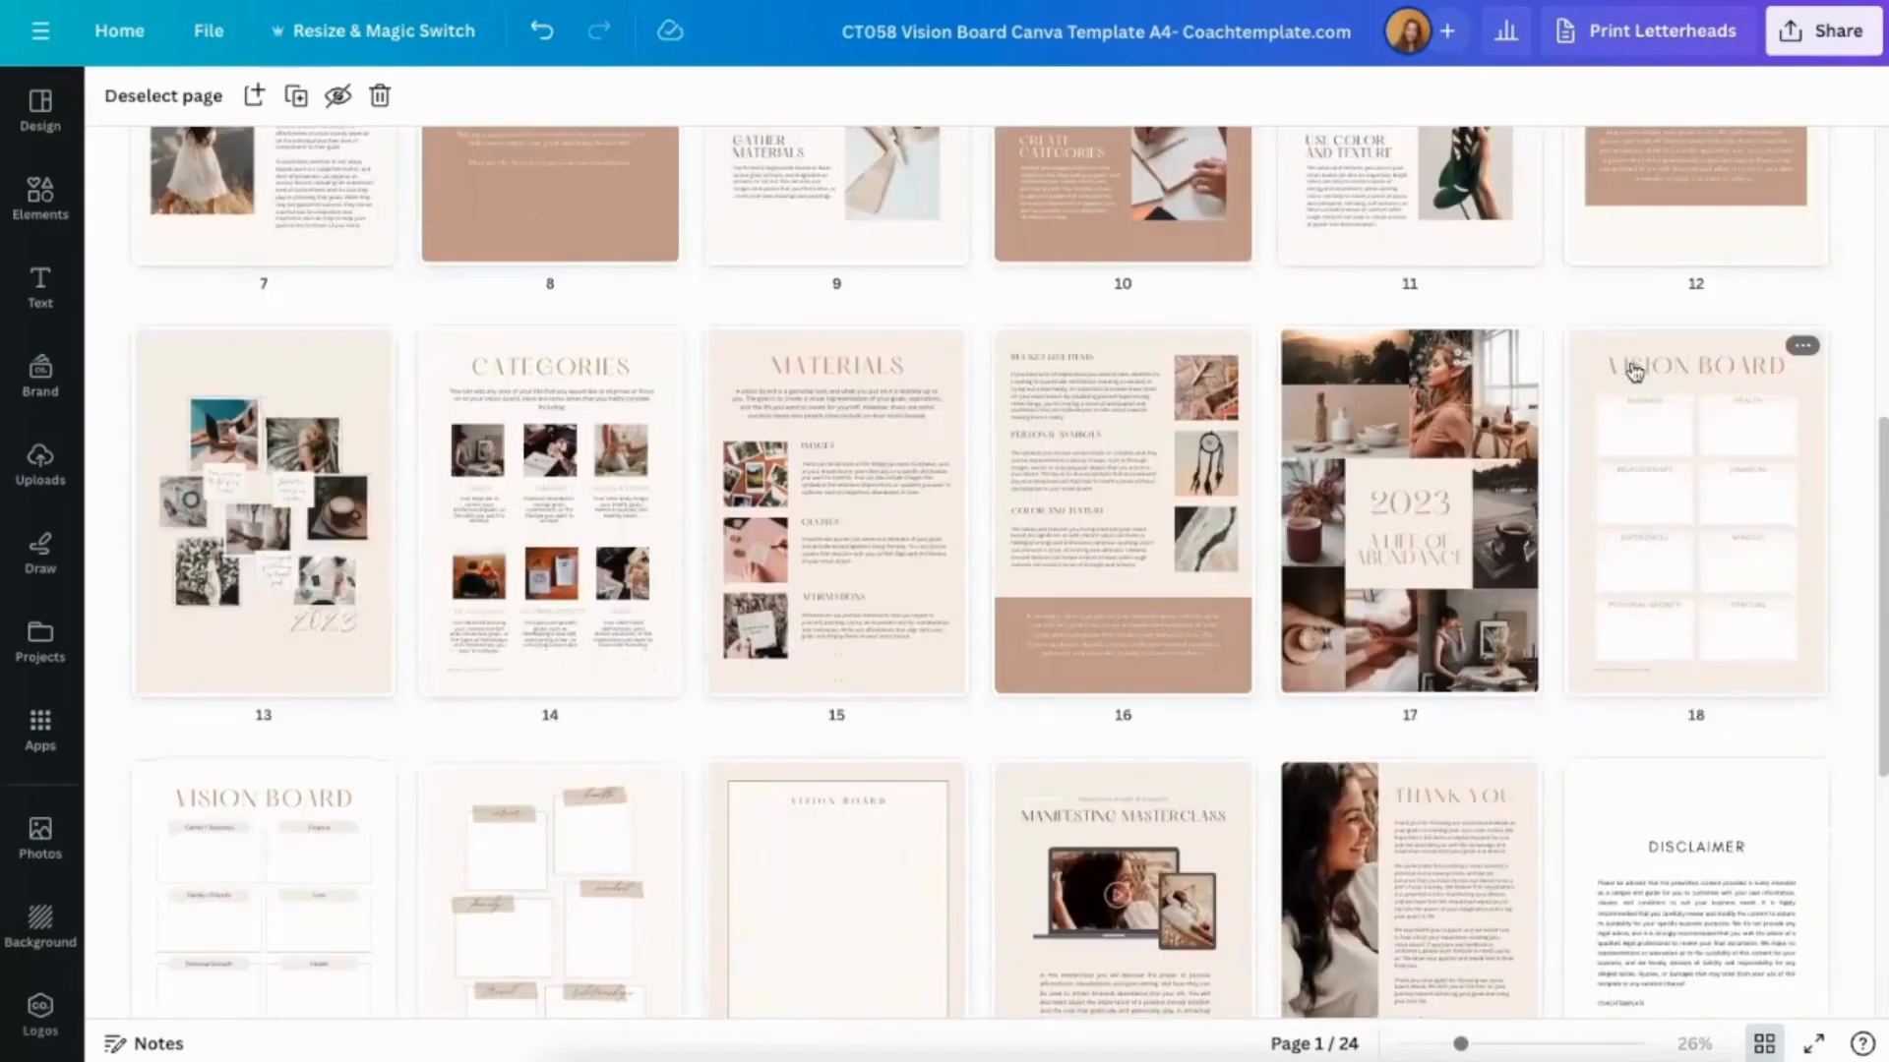
scroll(1628, 638, down, 2)
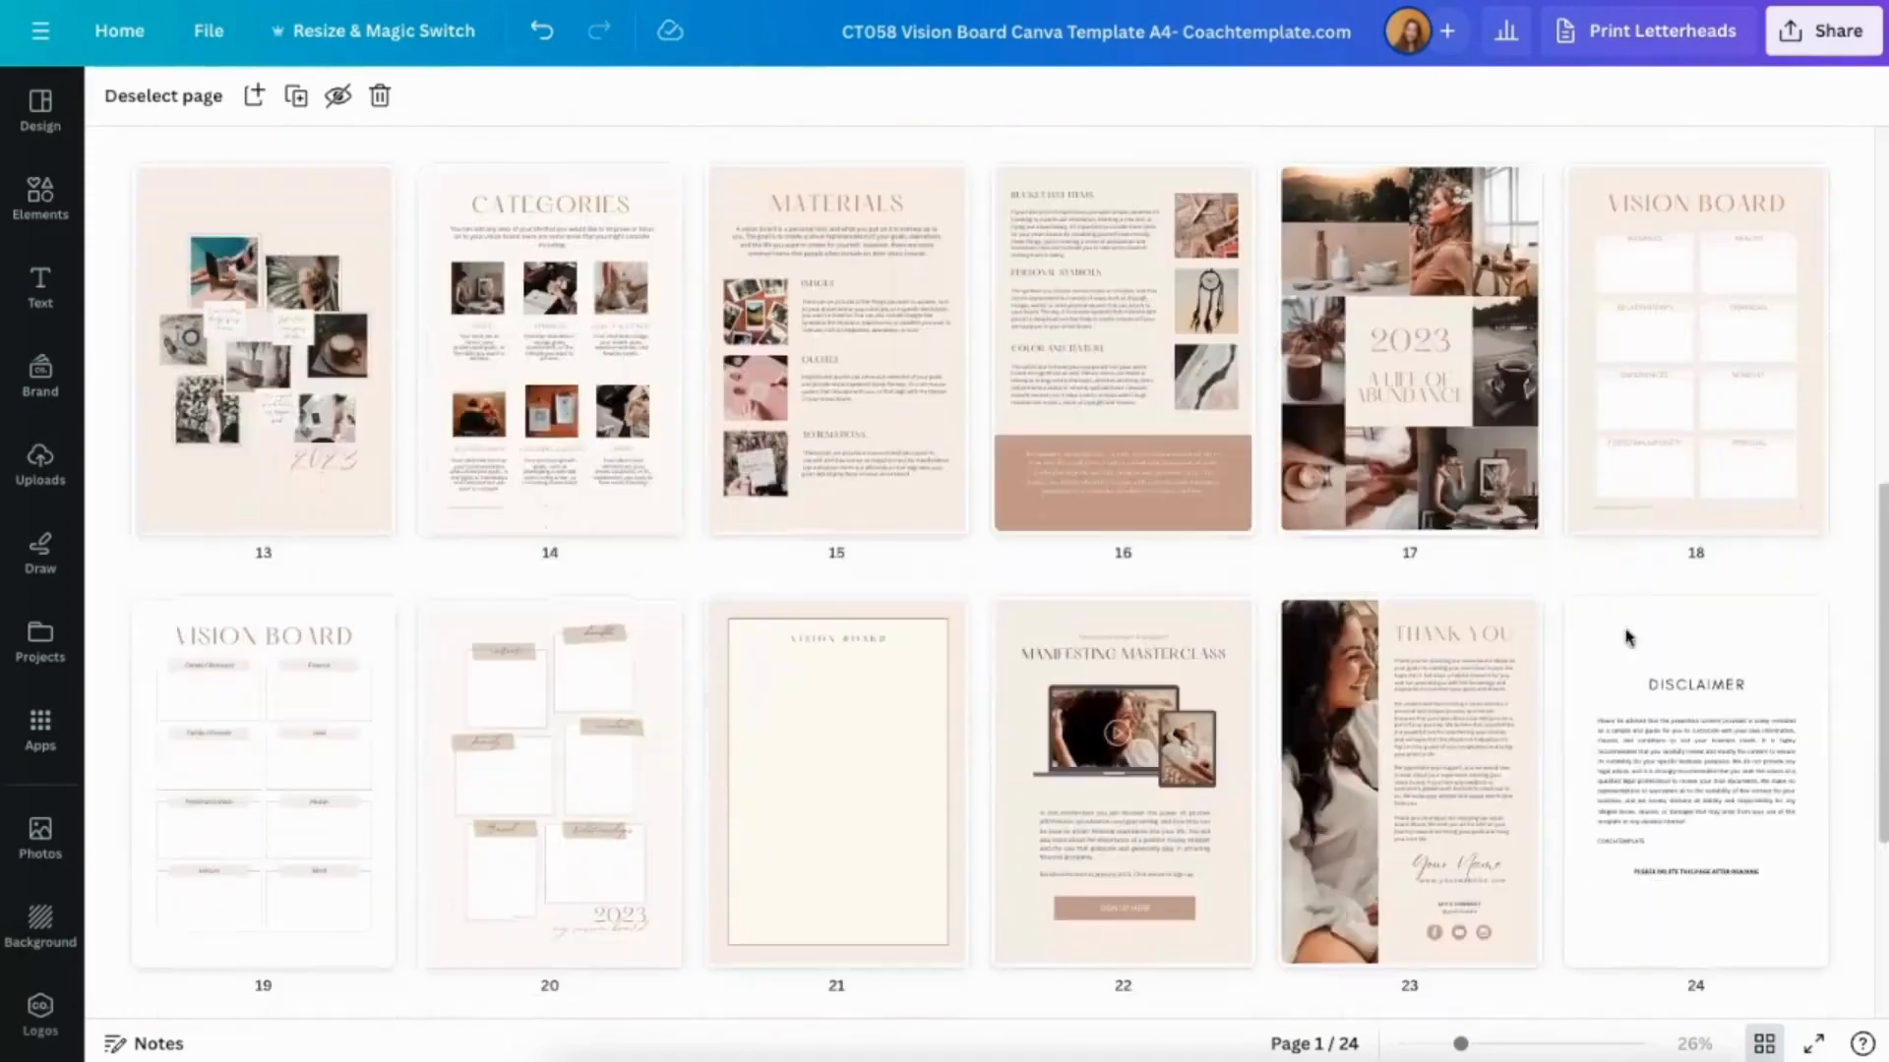
mouse_move(1627, 634)
scroll(1623, 637, down, 1)
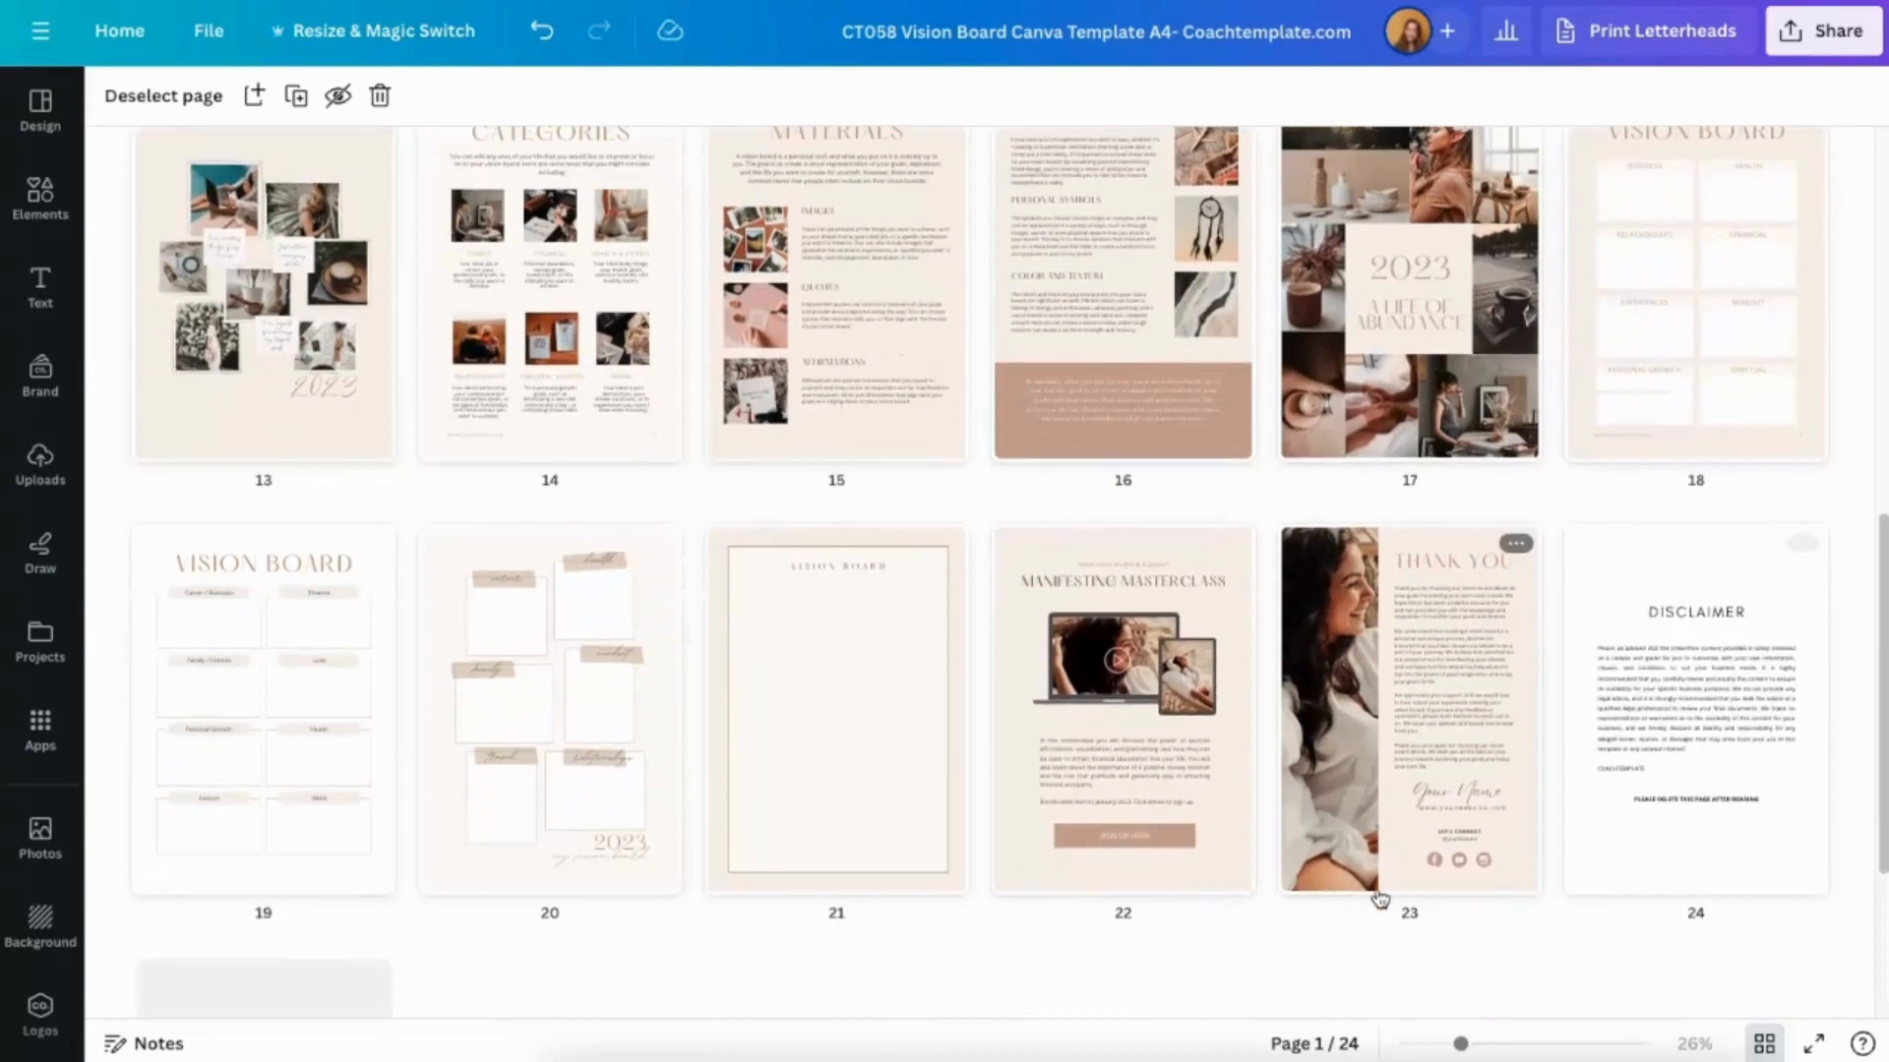
scroll(1330, 725, up, 10)
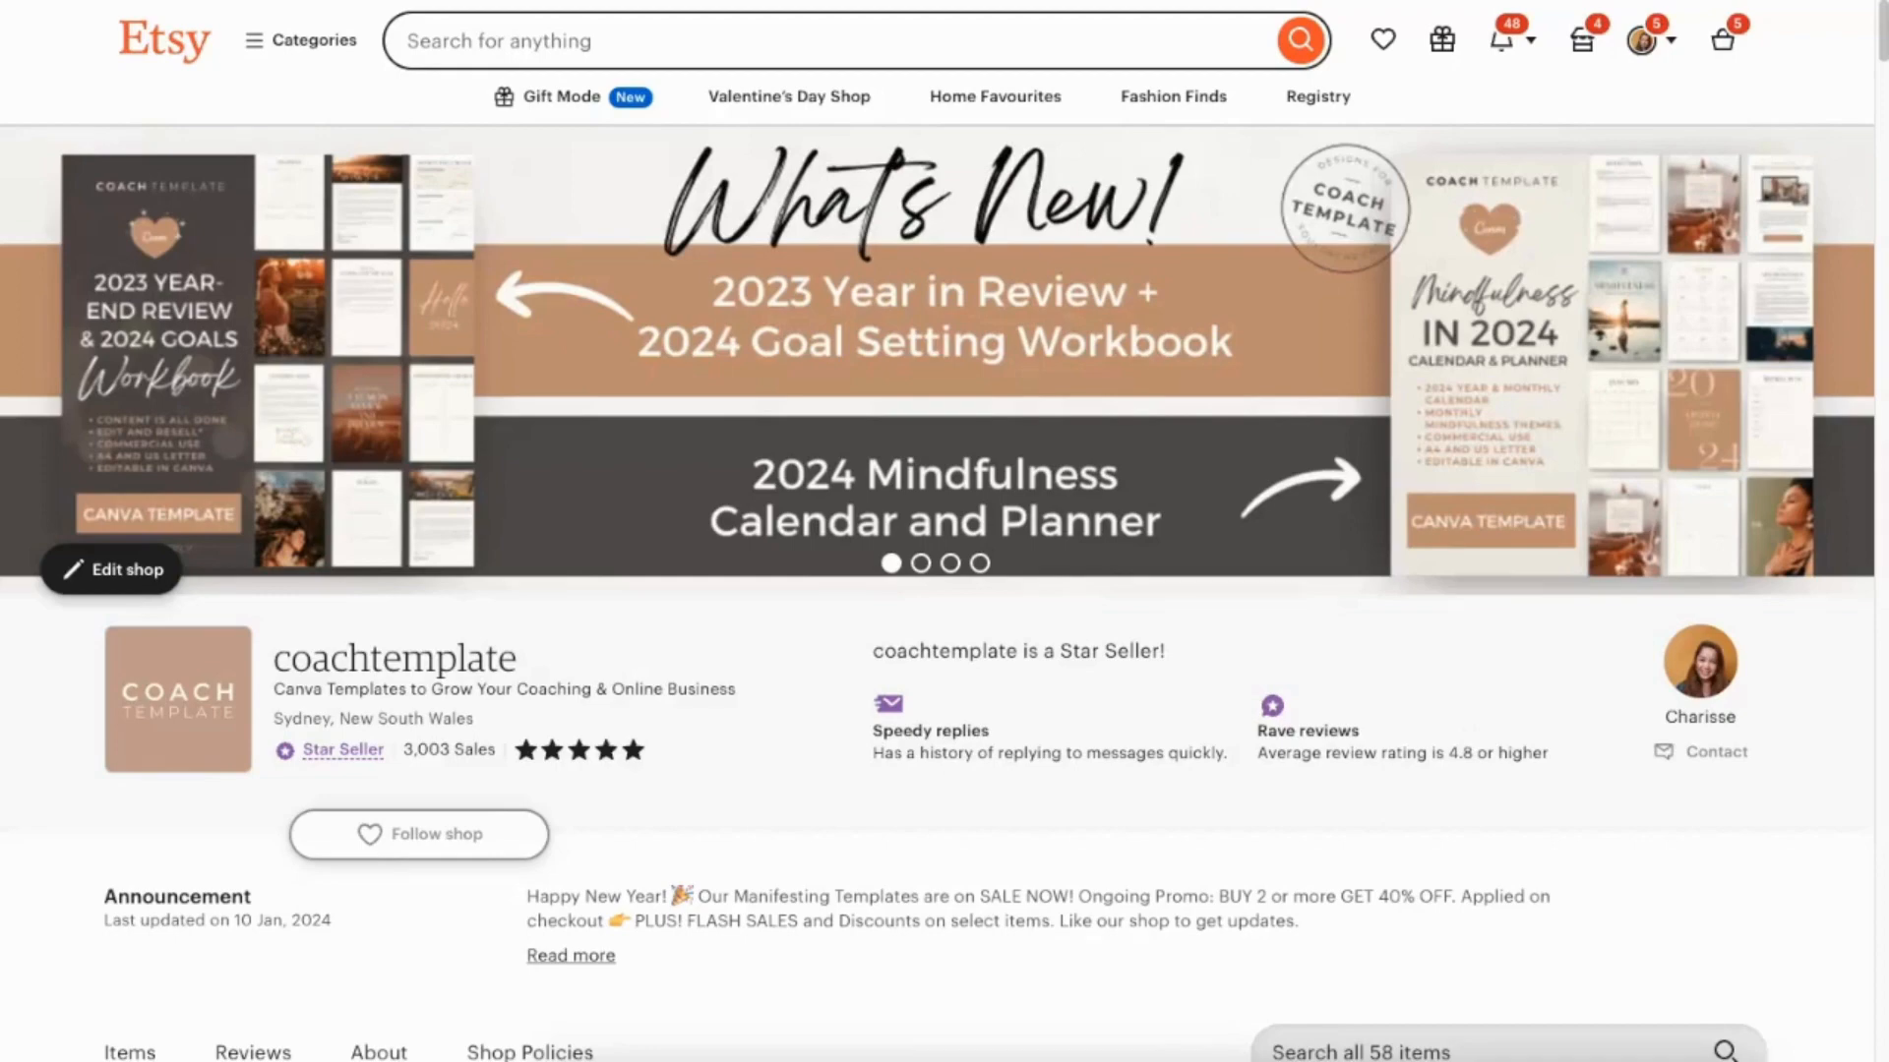
Browse the coachtemplate Etsy shop's featured items and open the Ultimate Manifesting Canva Template Bundle listing.
scroll(1416, 354, down, 6)
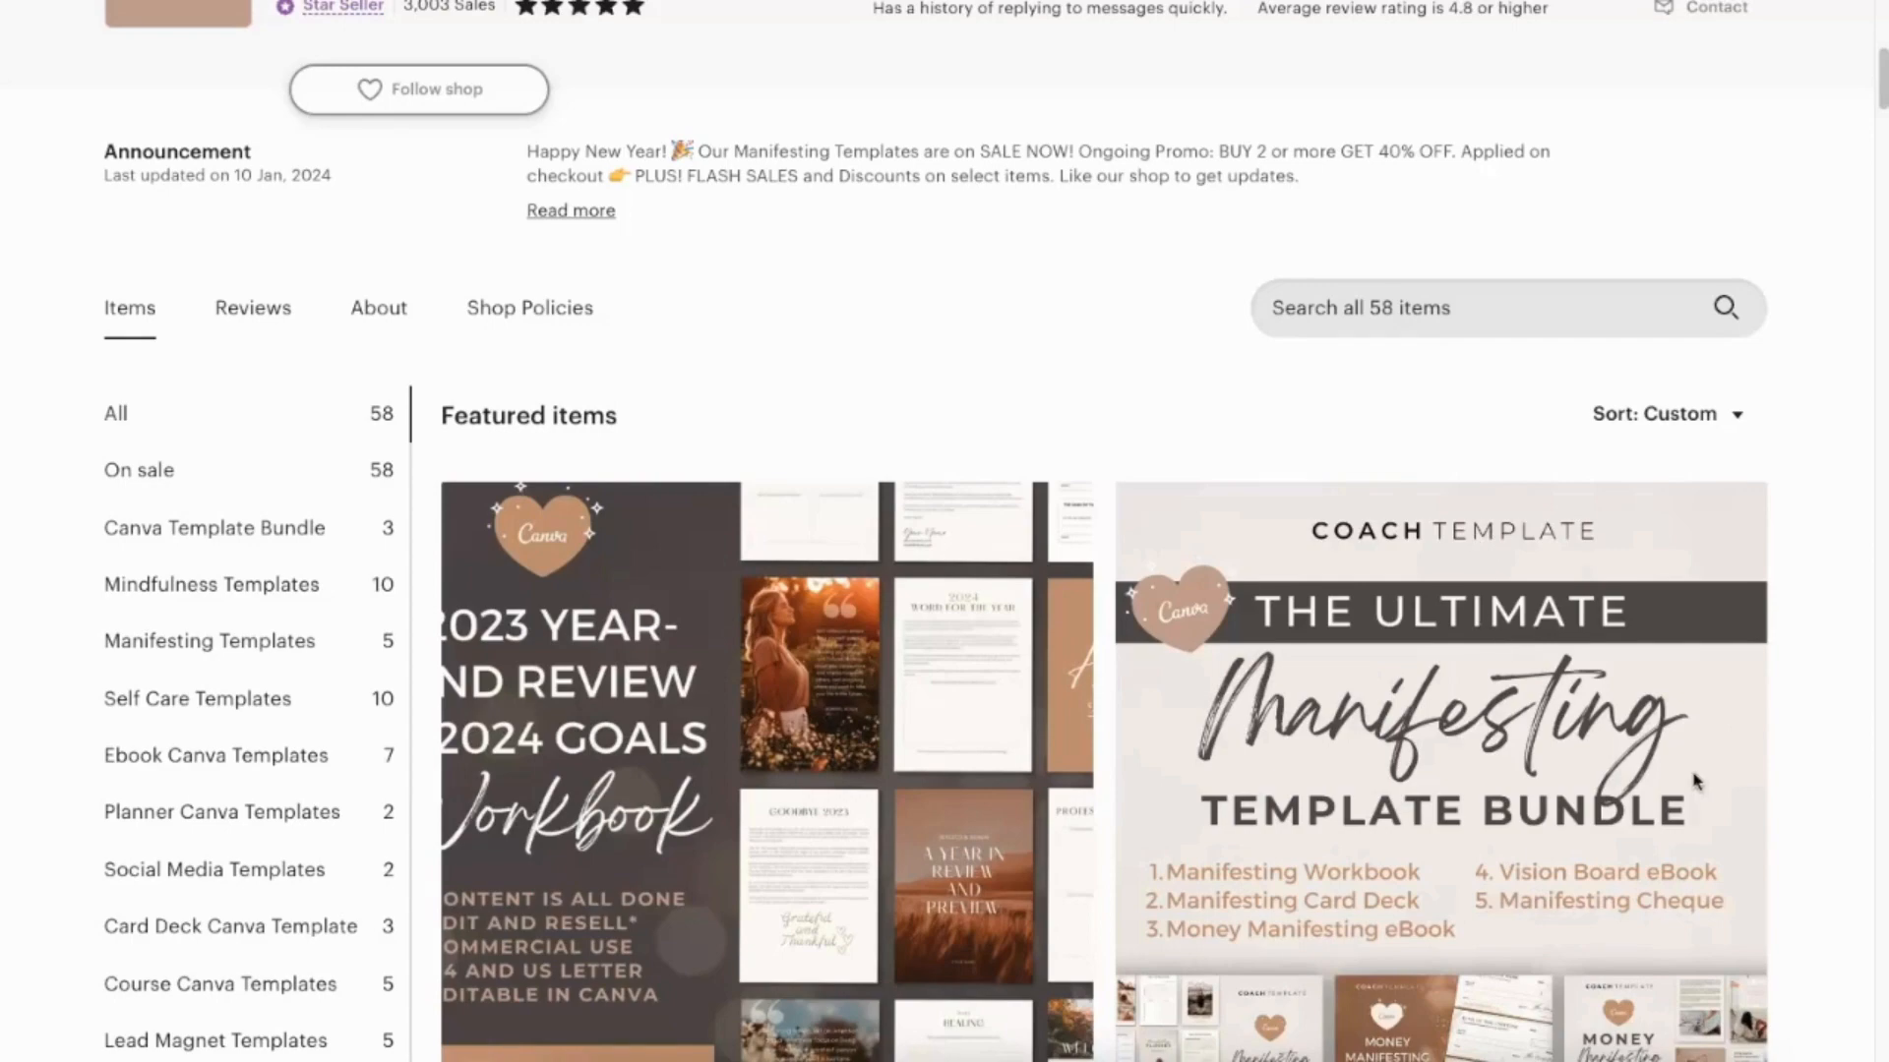
scroll(1694, 780, down, 2)
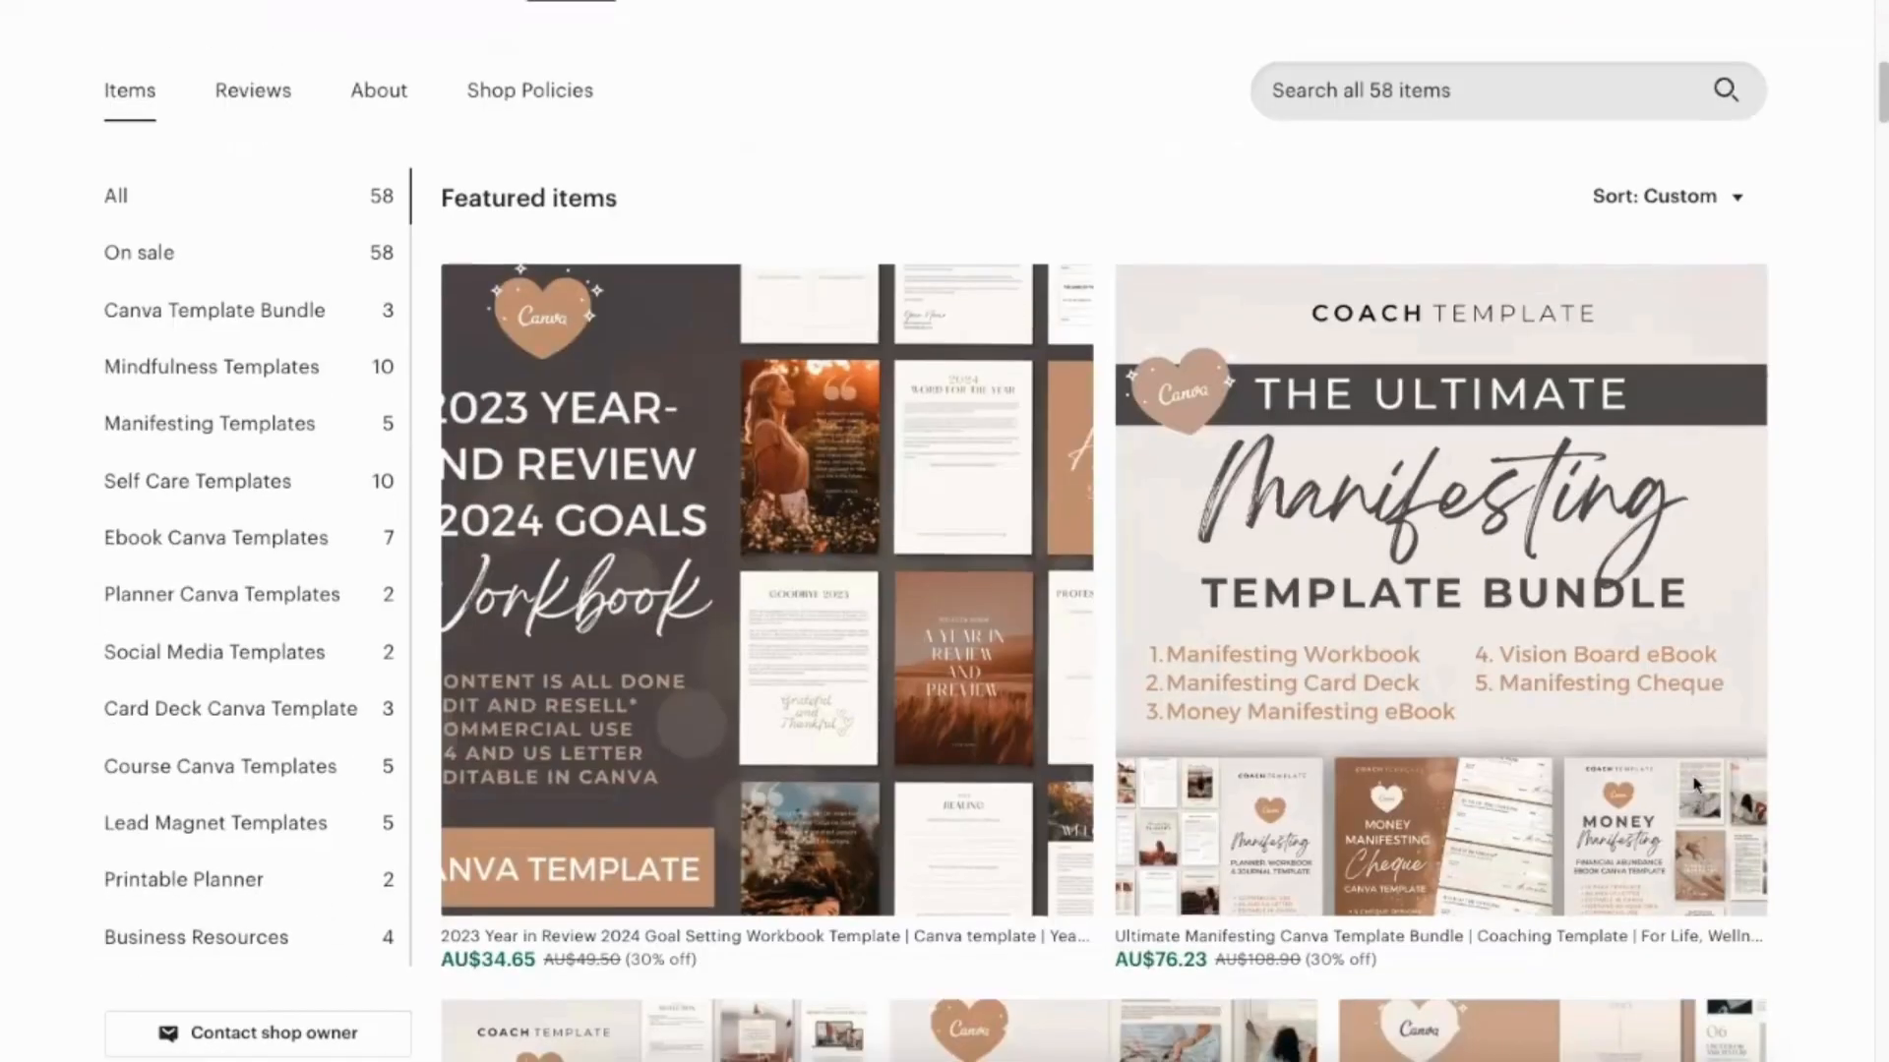
click(1535, 561)
View the bundle listing's images in order up to the Money Manifesting financial abundance ebook image.
click(1125, 571)
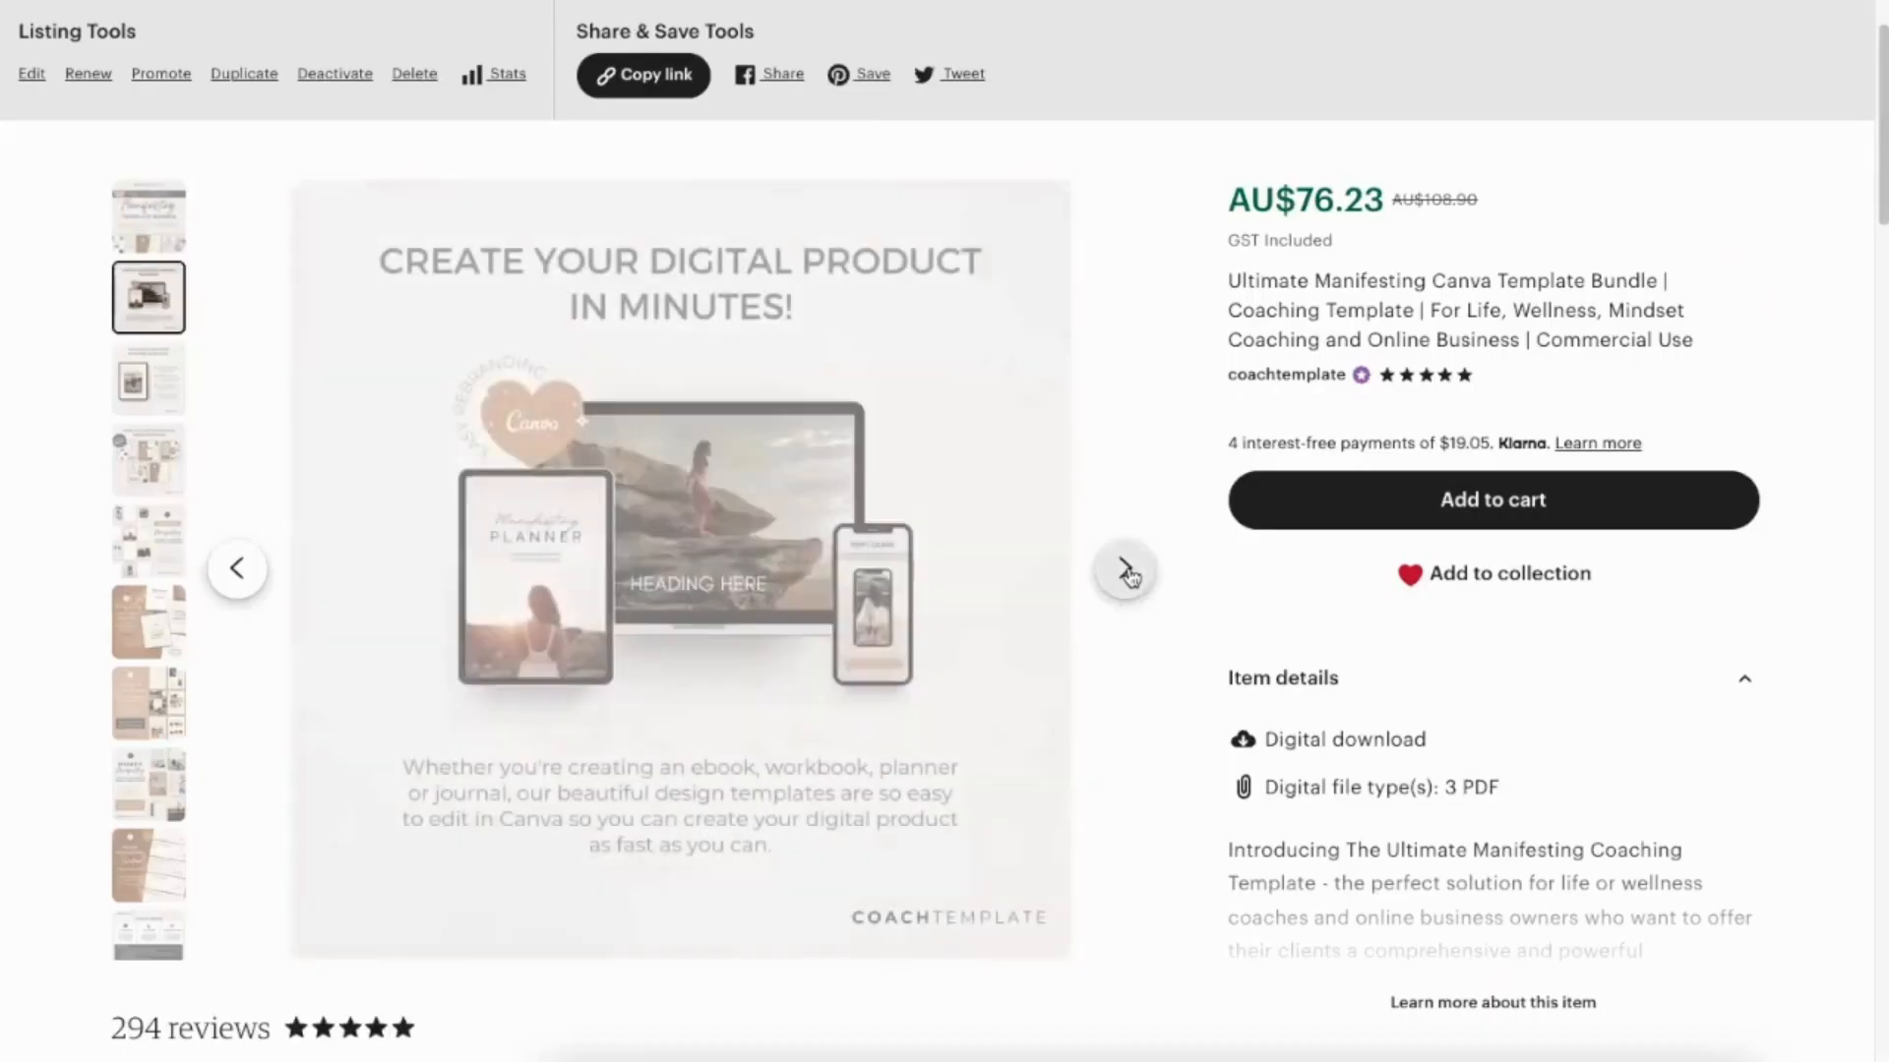
click(1126, 571)
click(1125, 571)
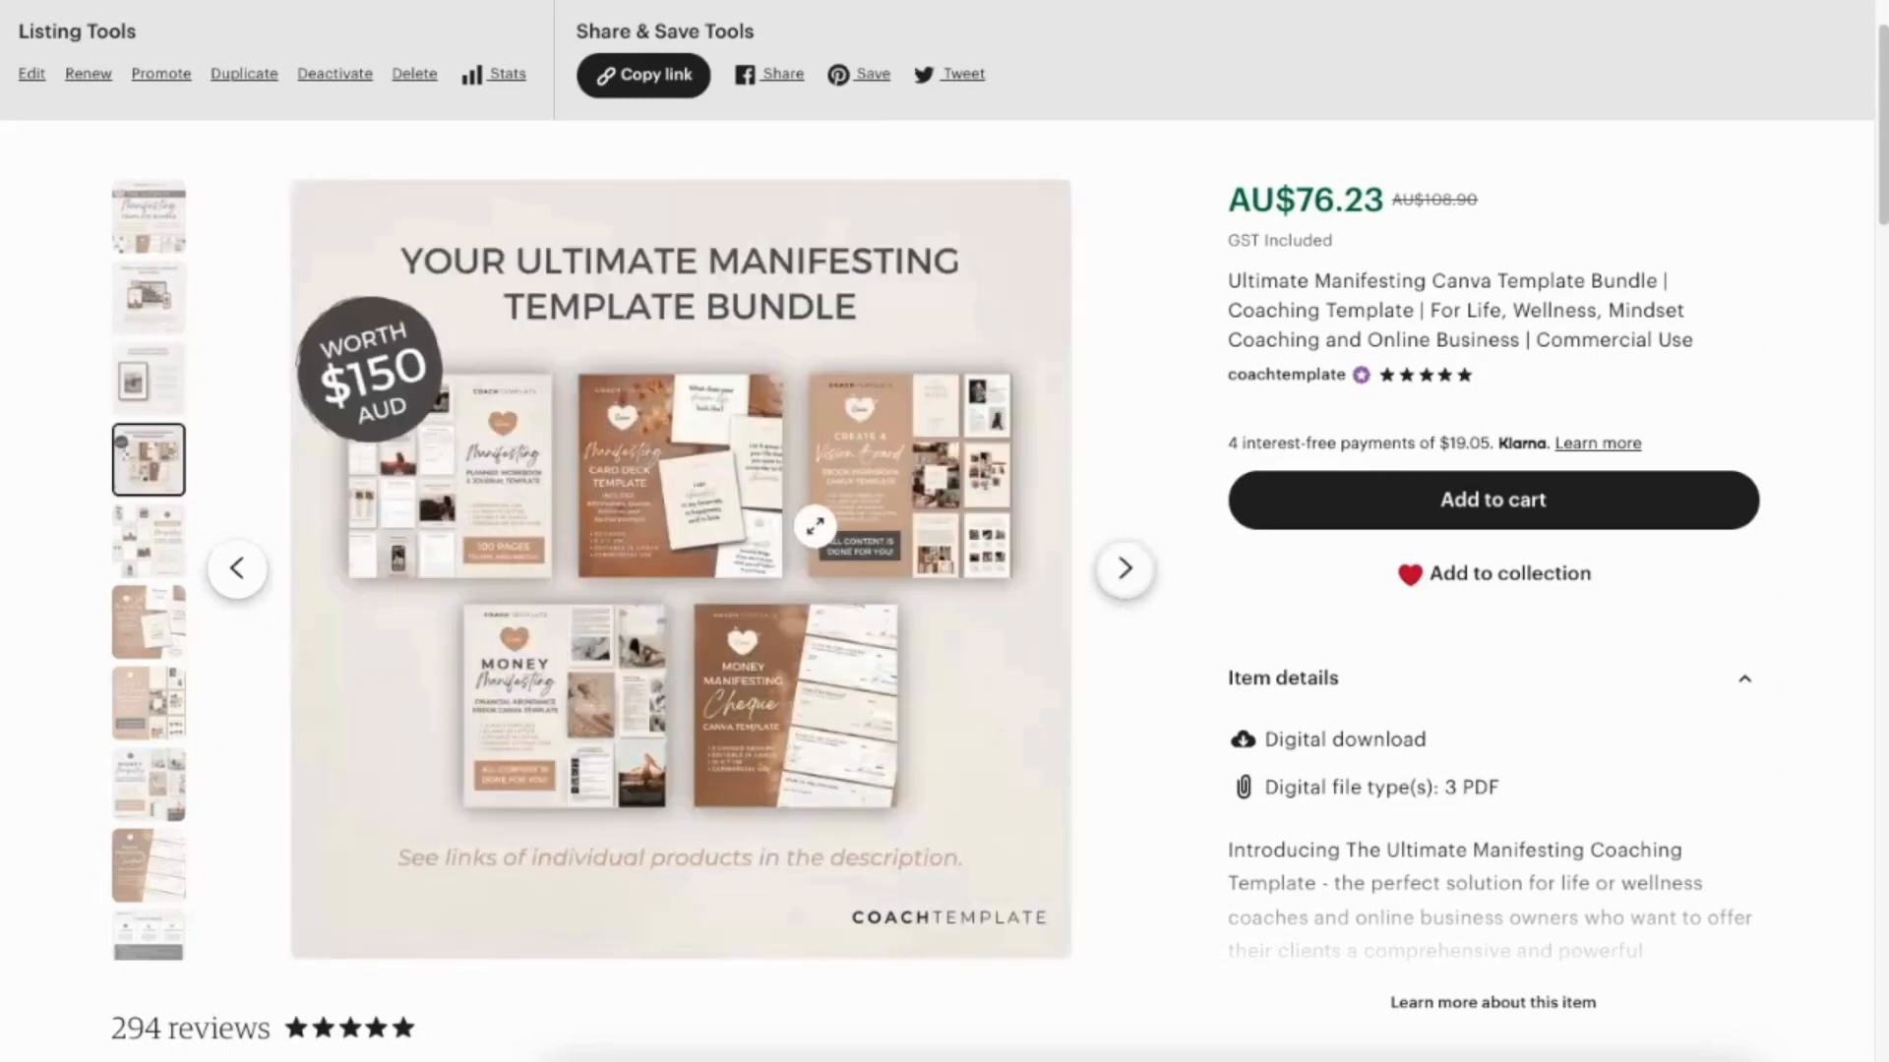
click(1126, 570)
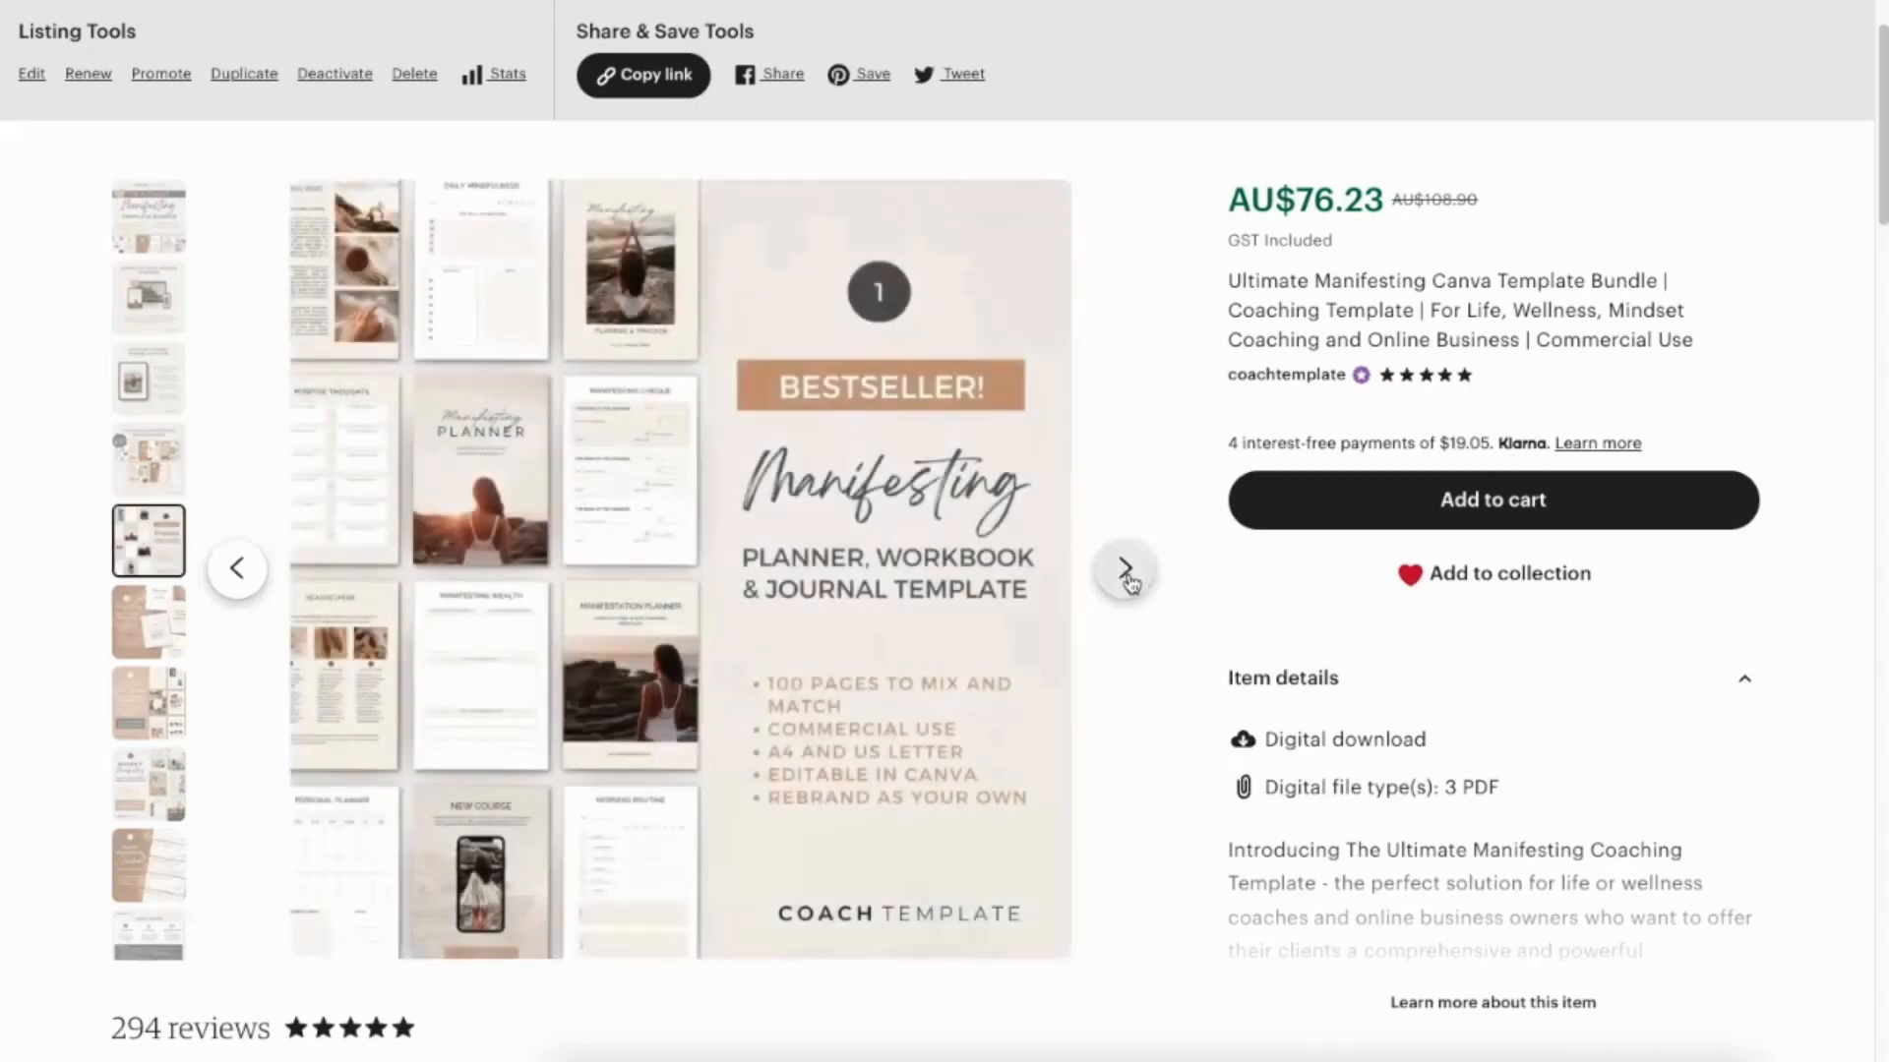
click(1126, 570)
click(1126, 571)
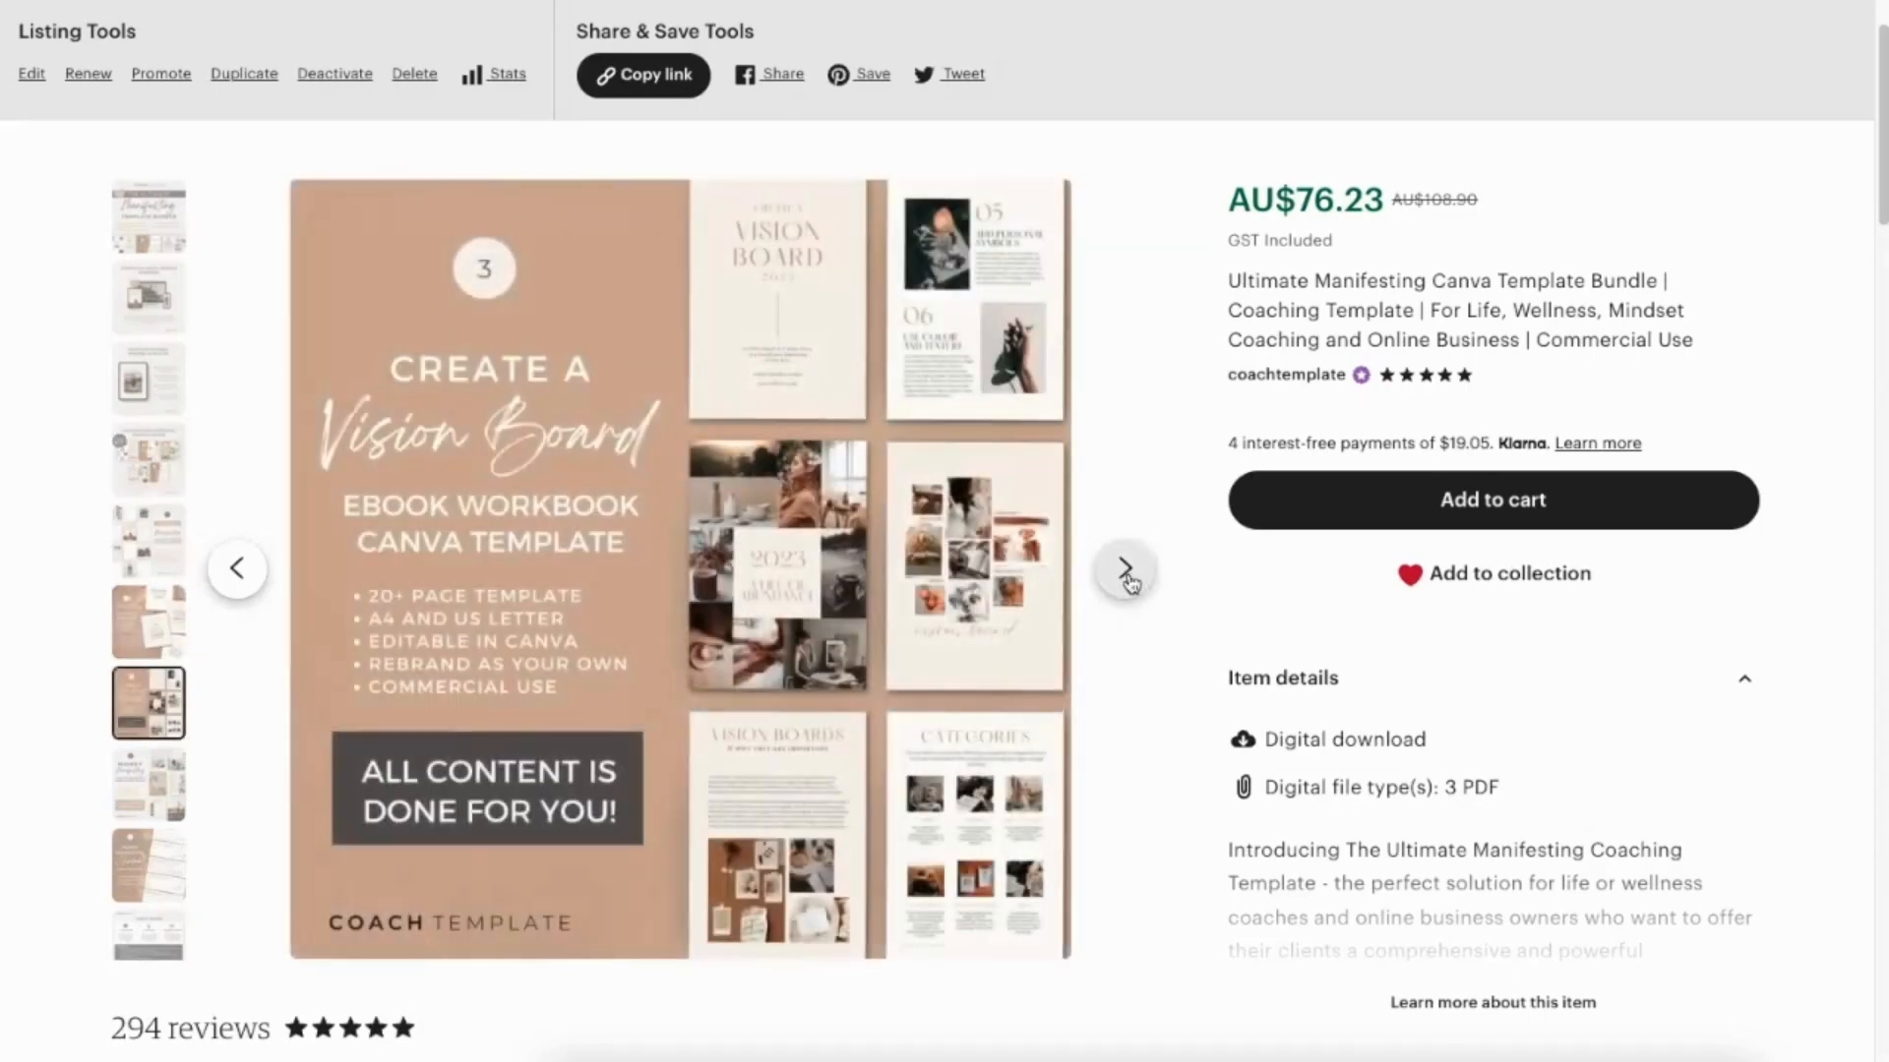
click(1127, 570)
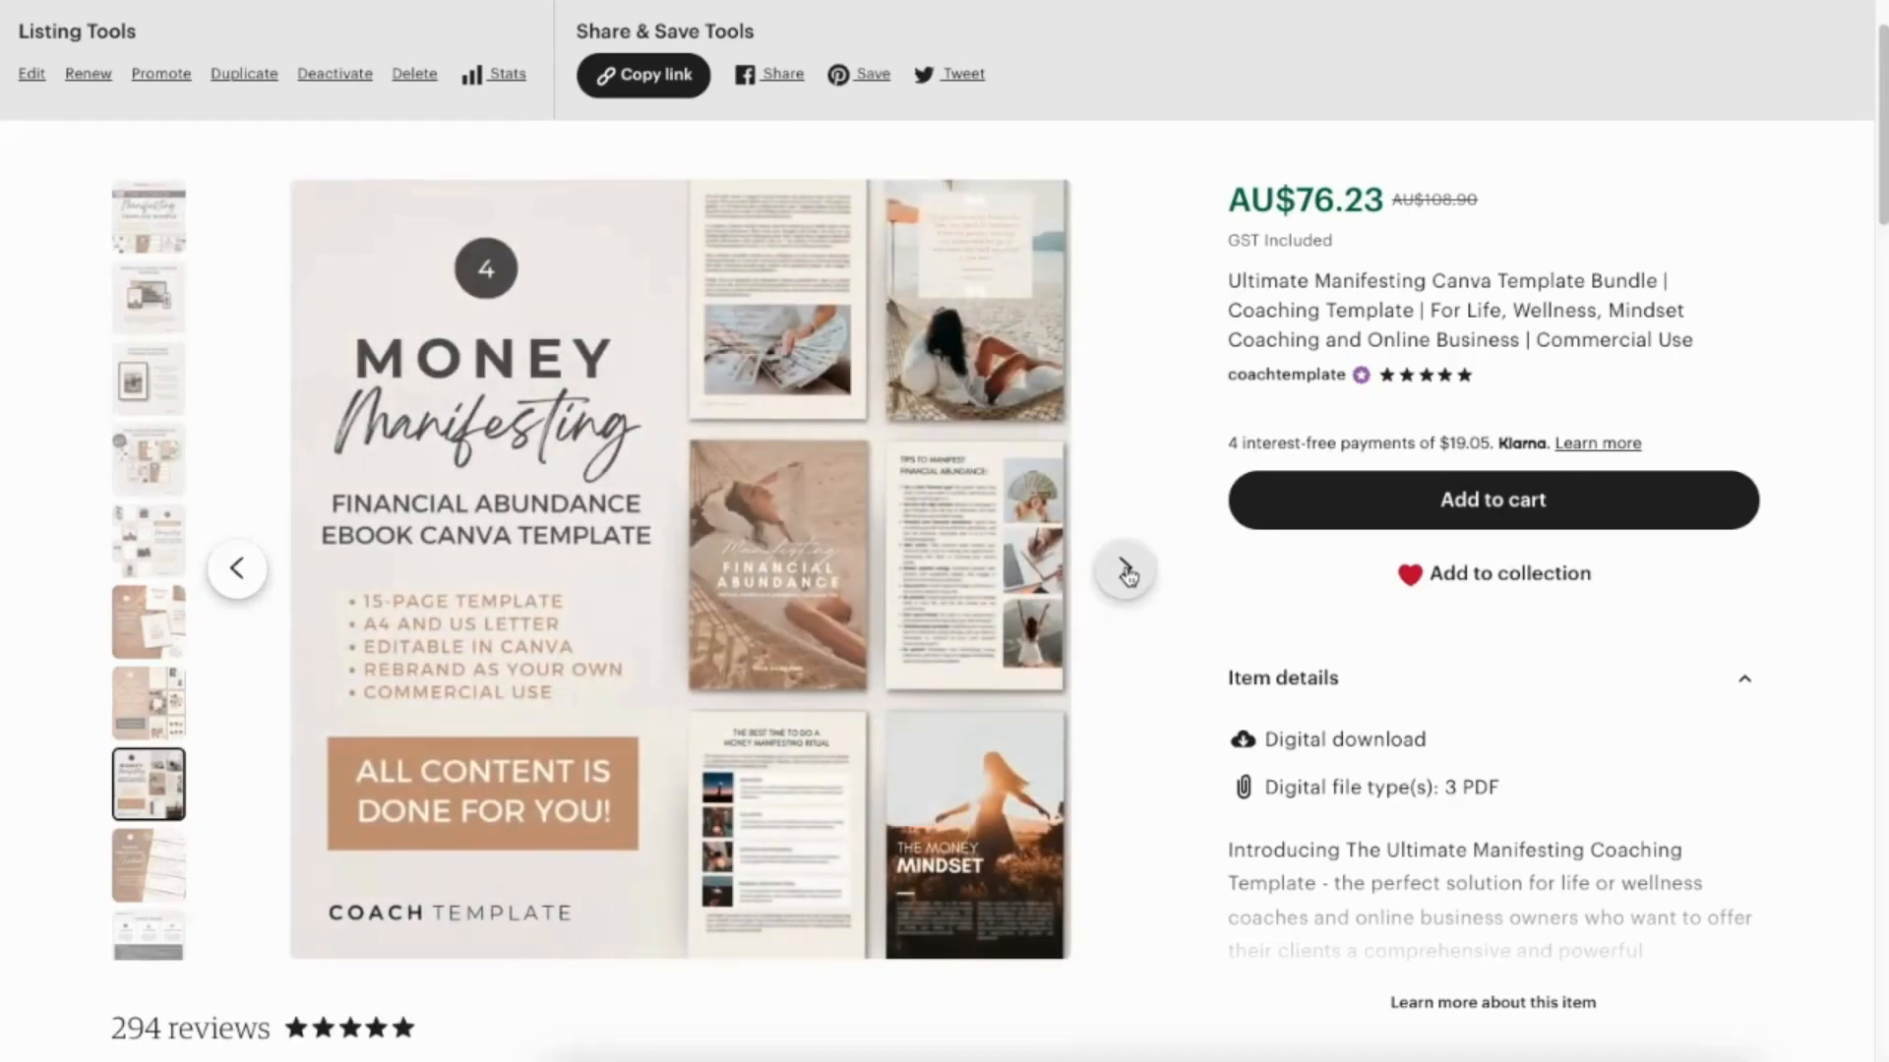
Go back to the listing's Manifesting planner image and view the product images forward to the Money Manifesting Cheque.
click(259, 570)
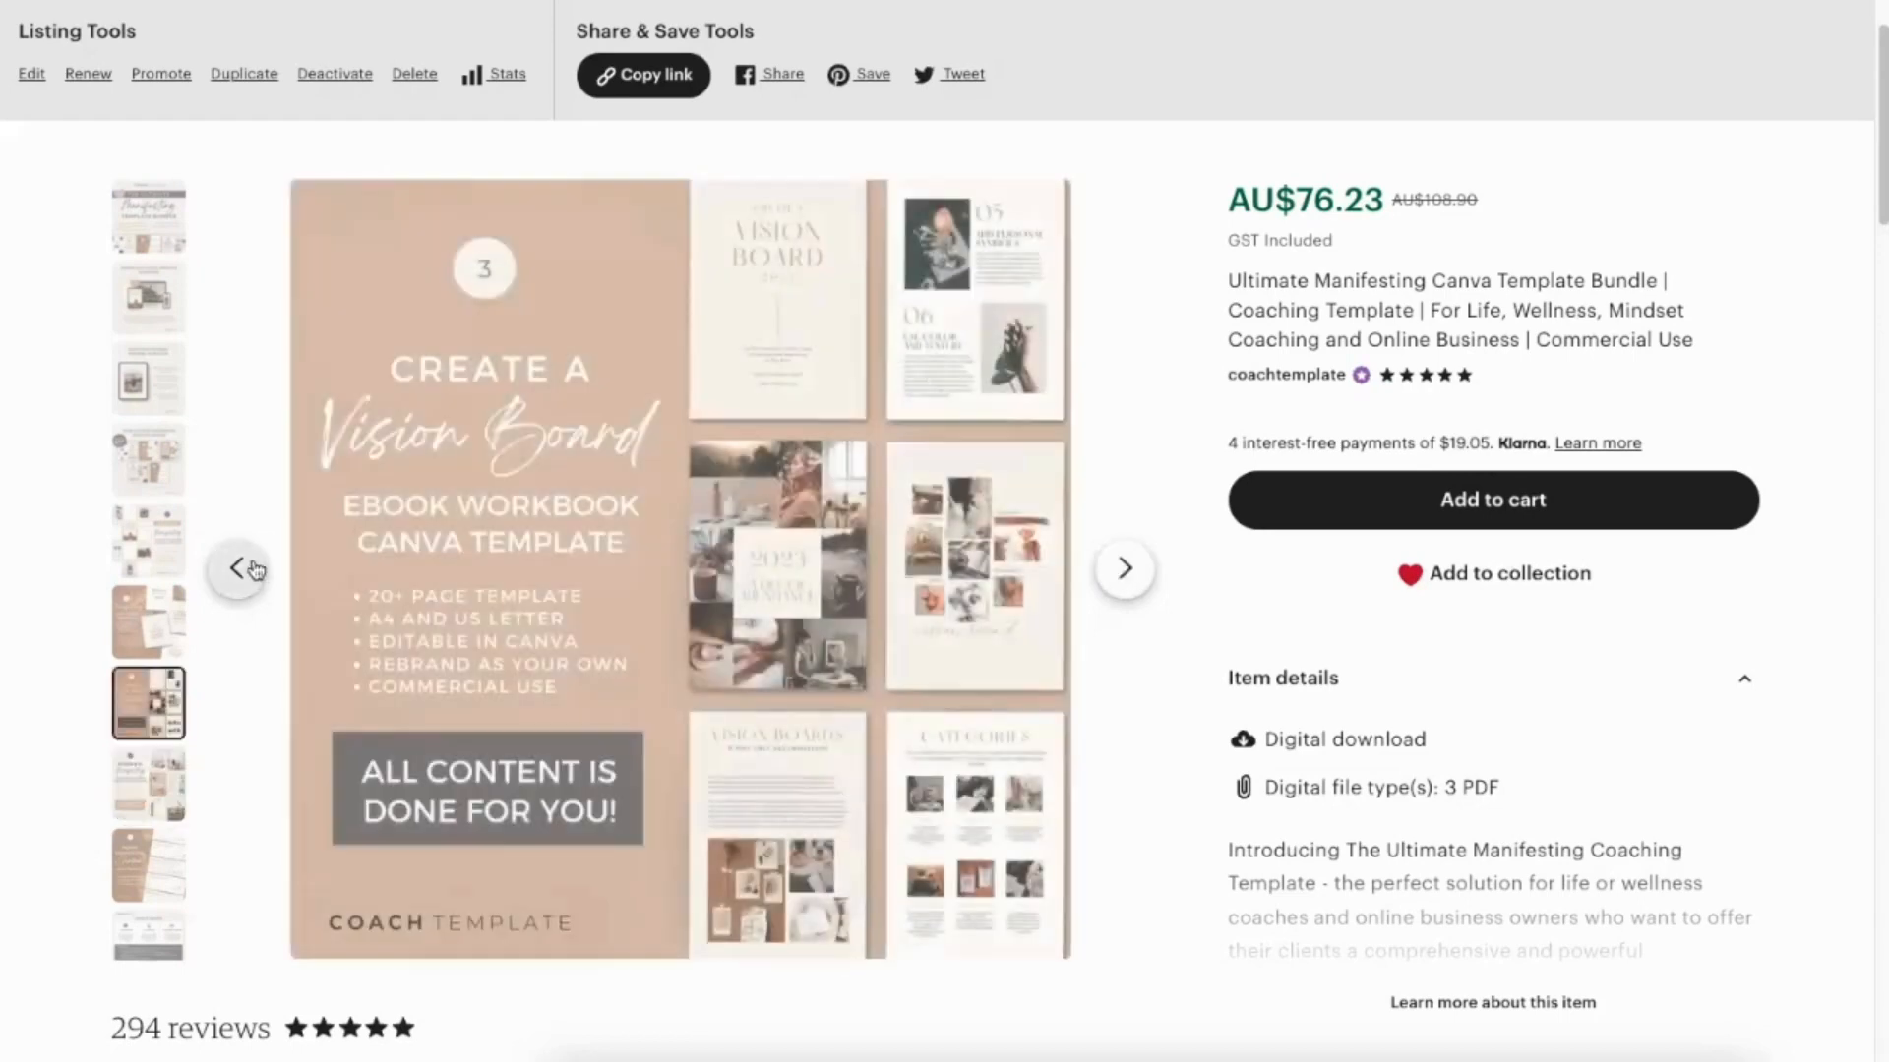
click(259, 571)
click(258, 570)
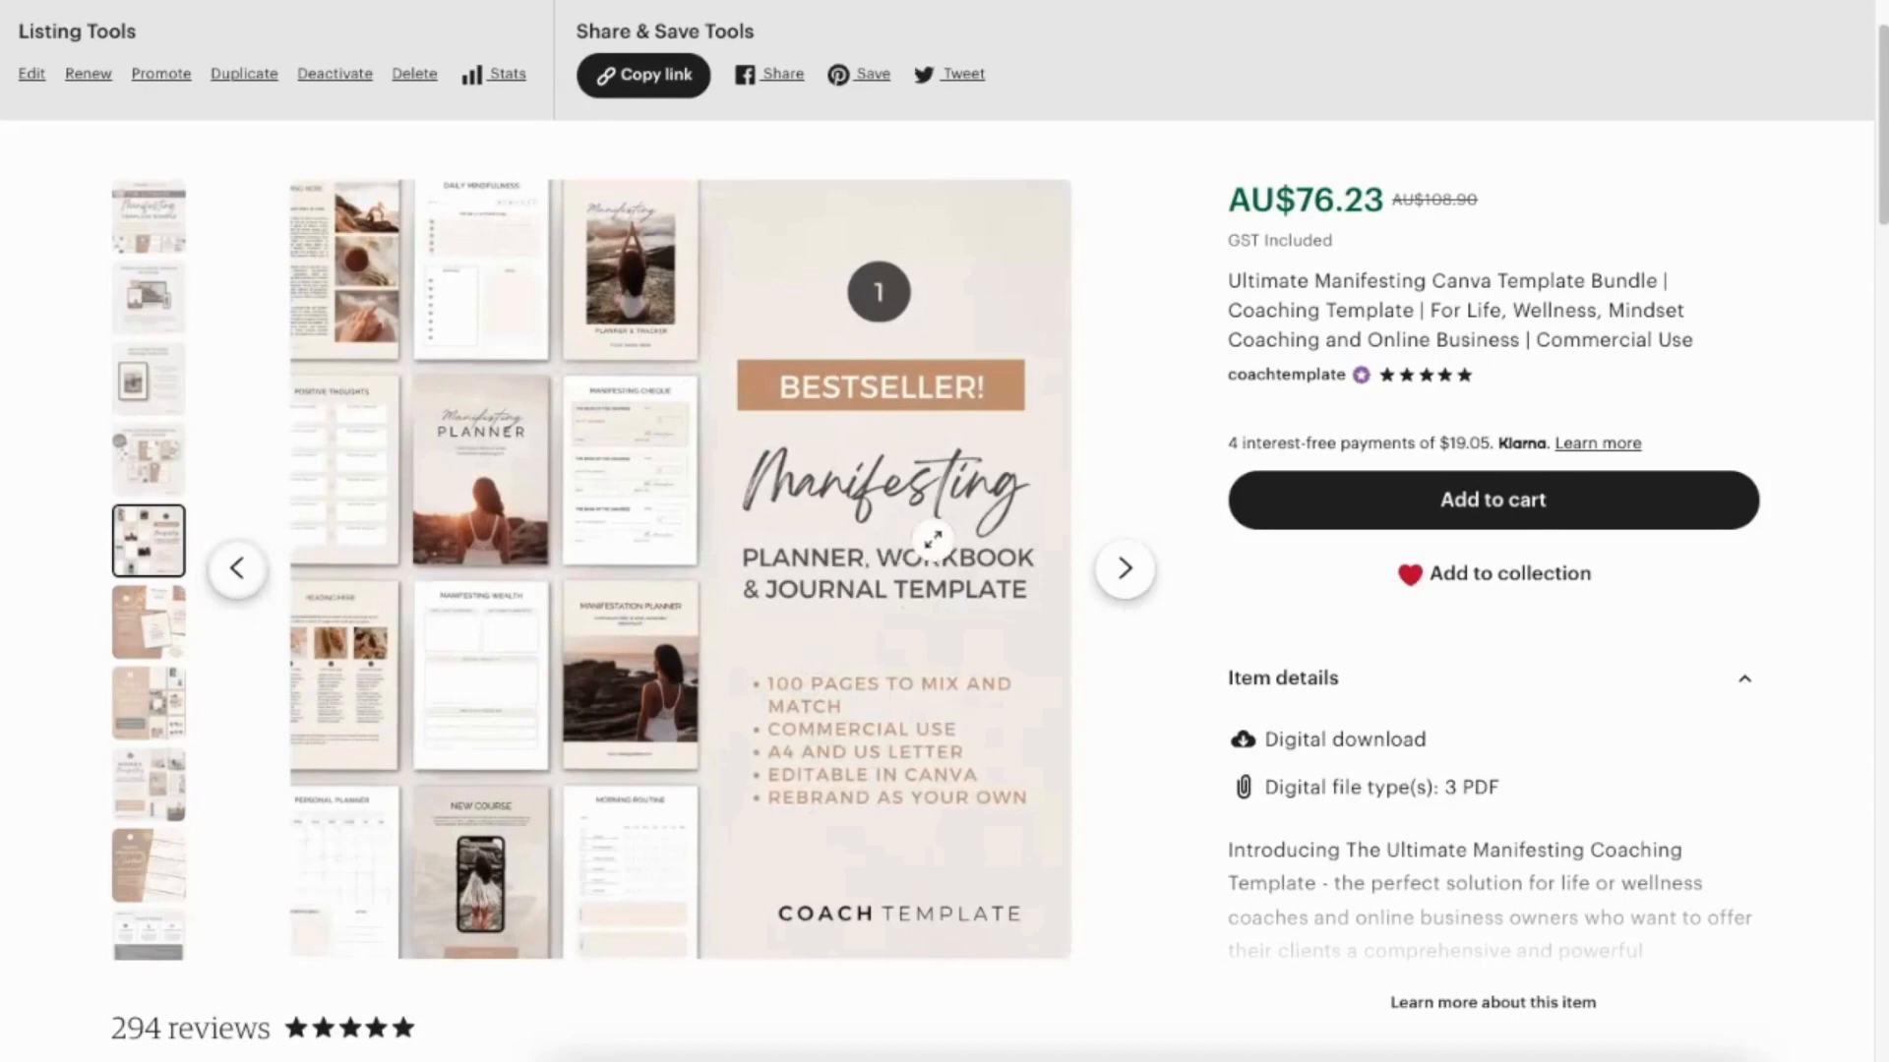
click(1125, 571)
click(1127, 571)
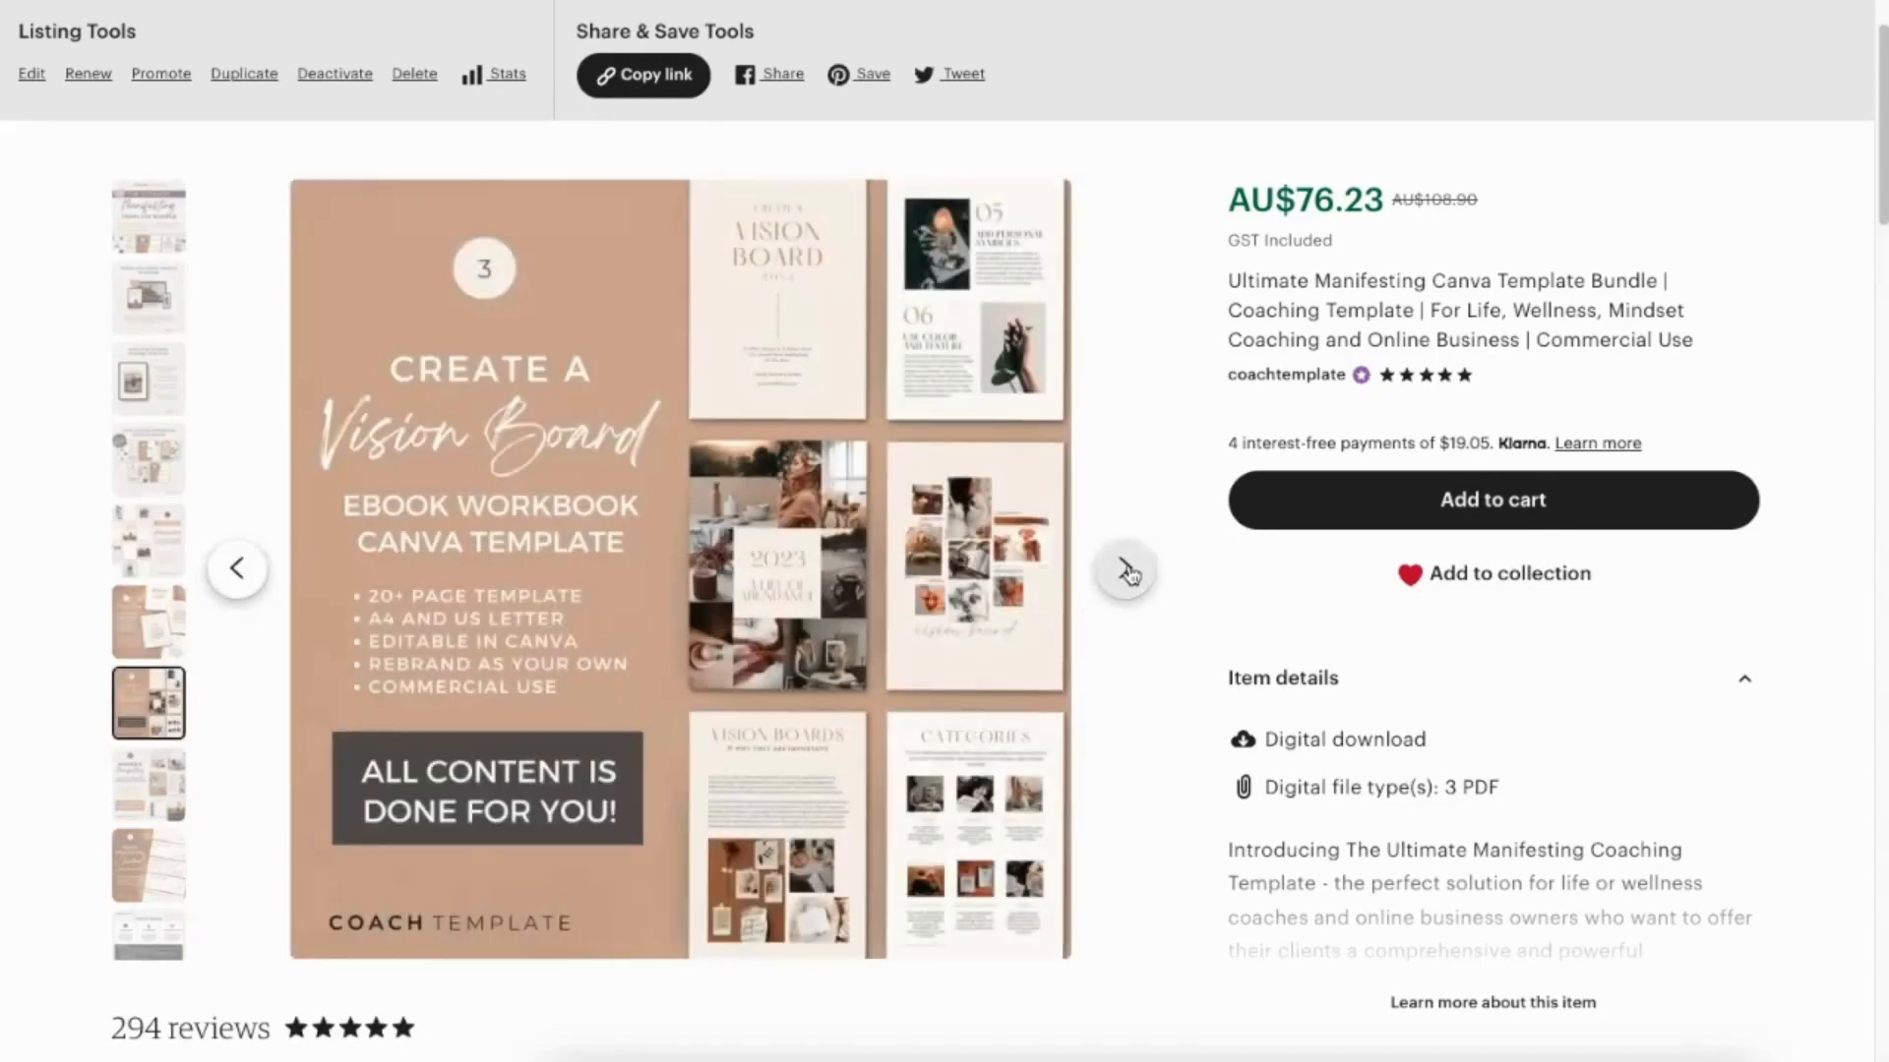
click(1126, 571)
click(1127, 570)
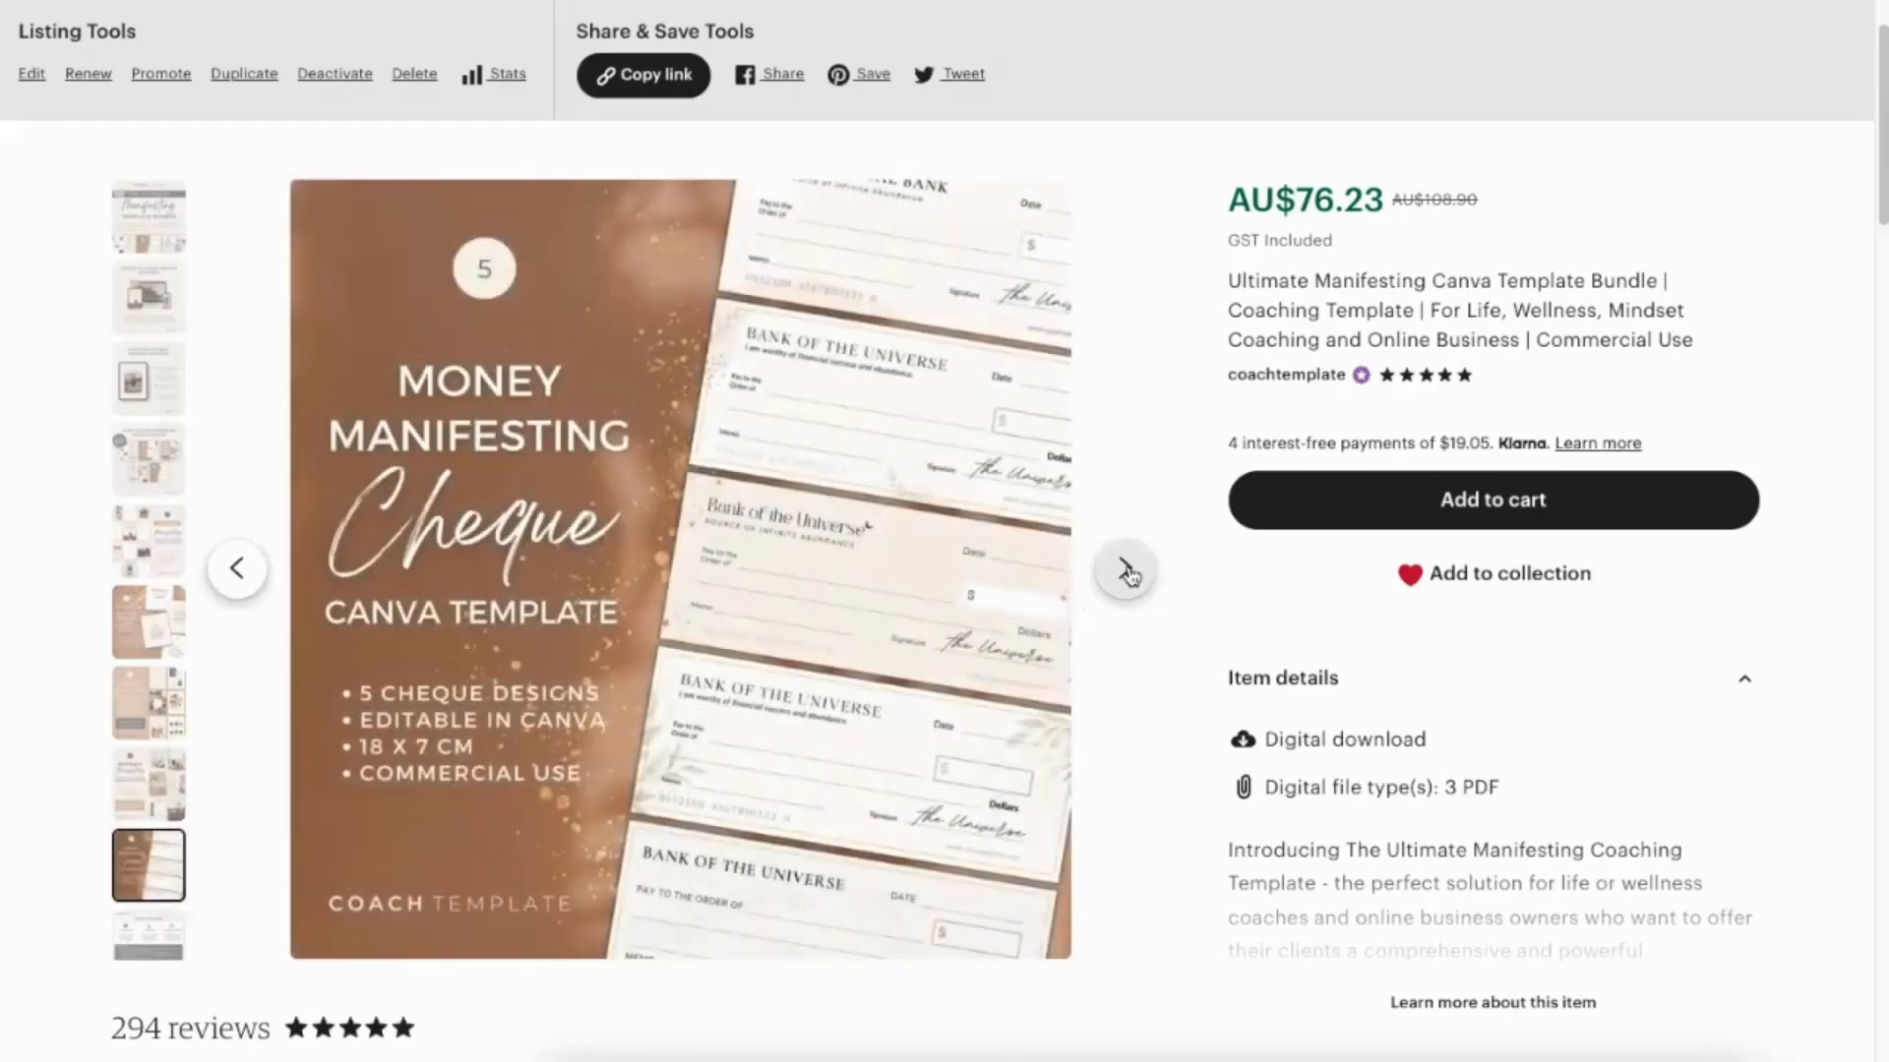